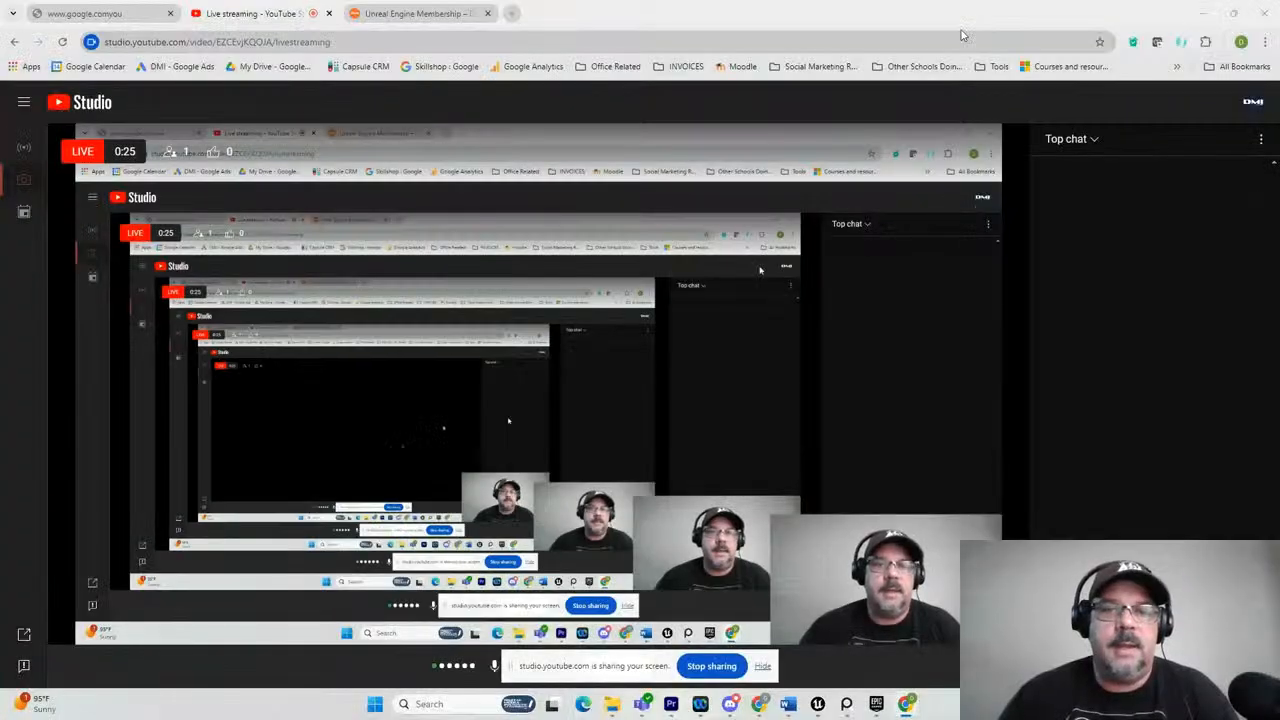
Move the streaming browser window off the Unreal Editor and hide the screen-sharing notice.
drag(869, 17, 1279, 30)
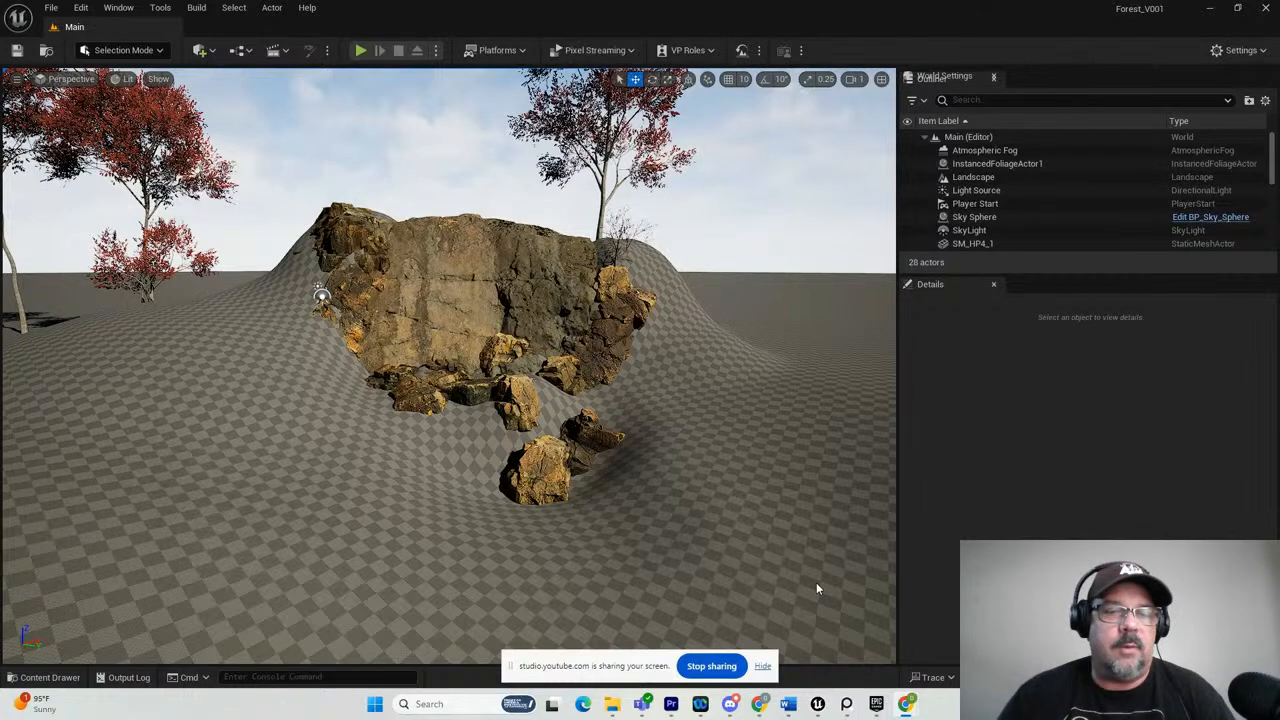
click(762, 667)
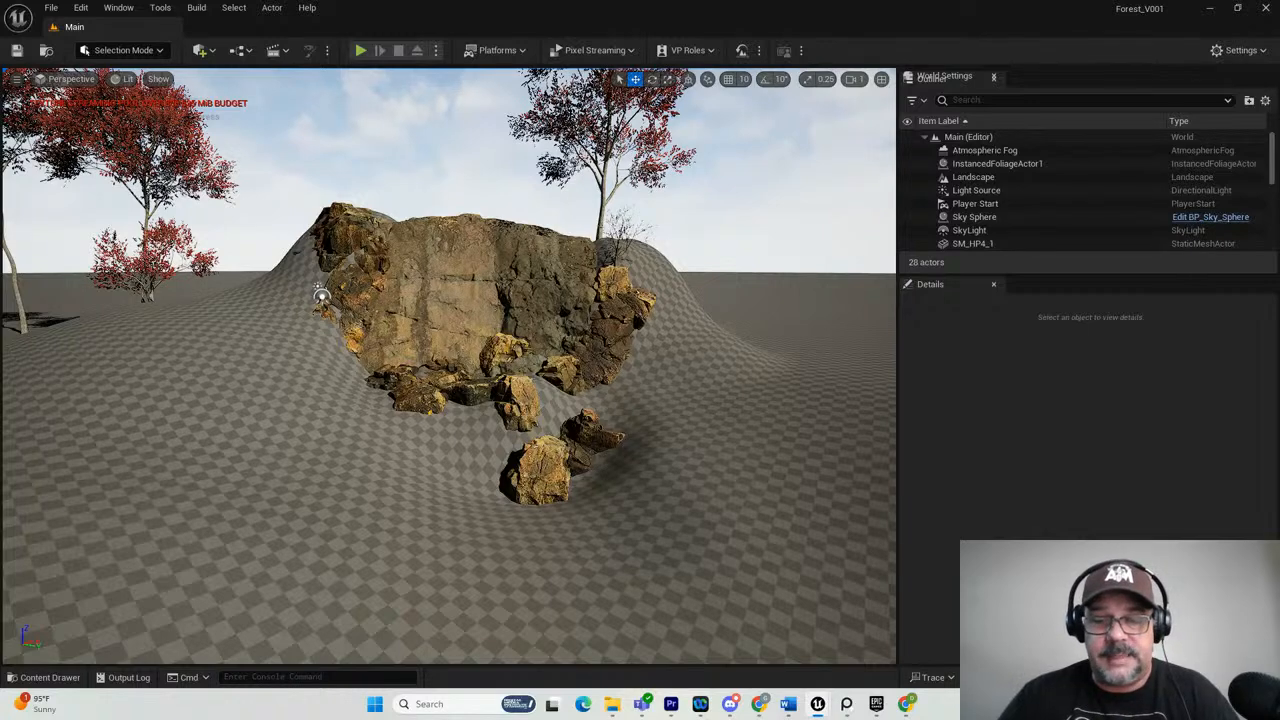
Switch to the Epic Games Launcher and review the vault's Foliage VOL.8 - Dead Trees and HighPoly Tree Pack 4 product pages.
mouse_move(846, 706)
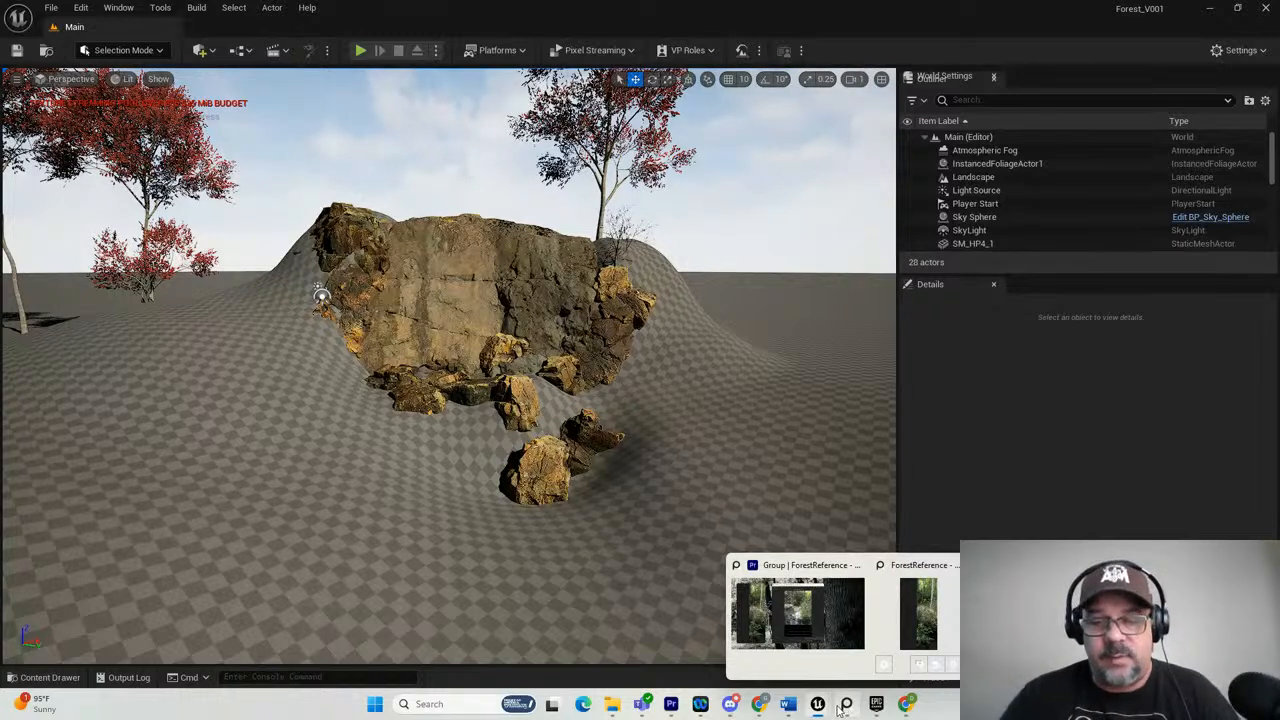
click(876, 704)
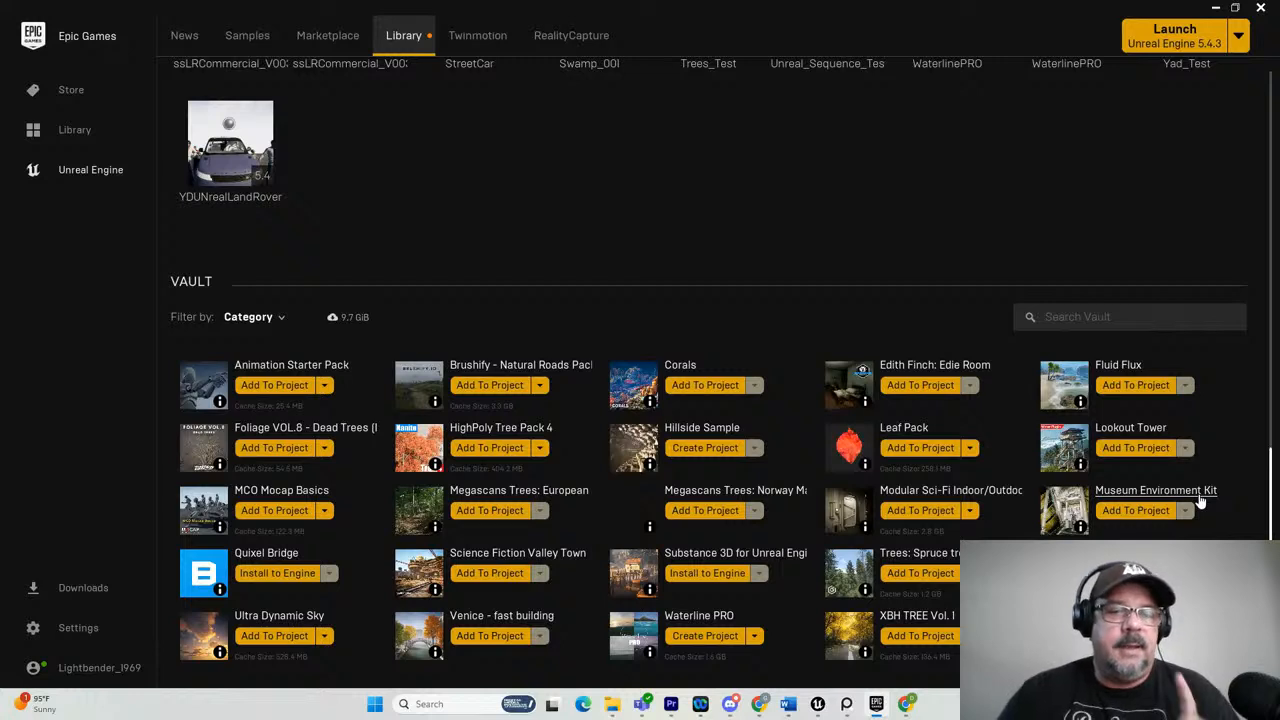
click(290, 428)
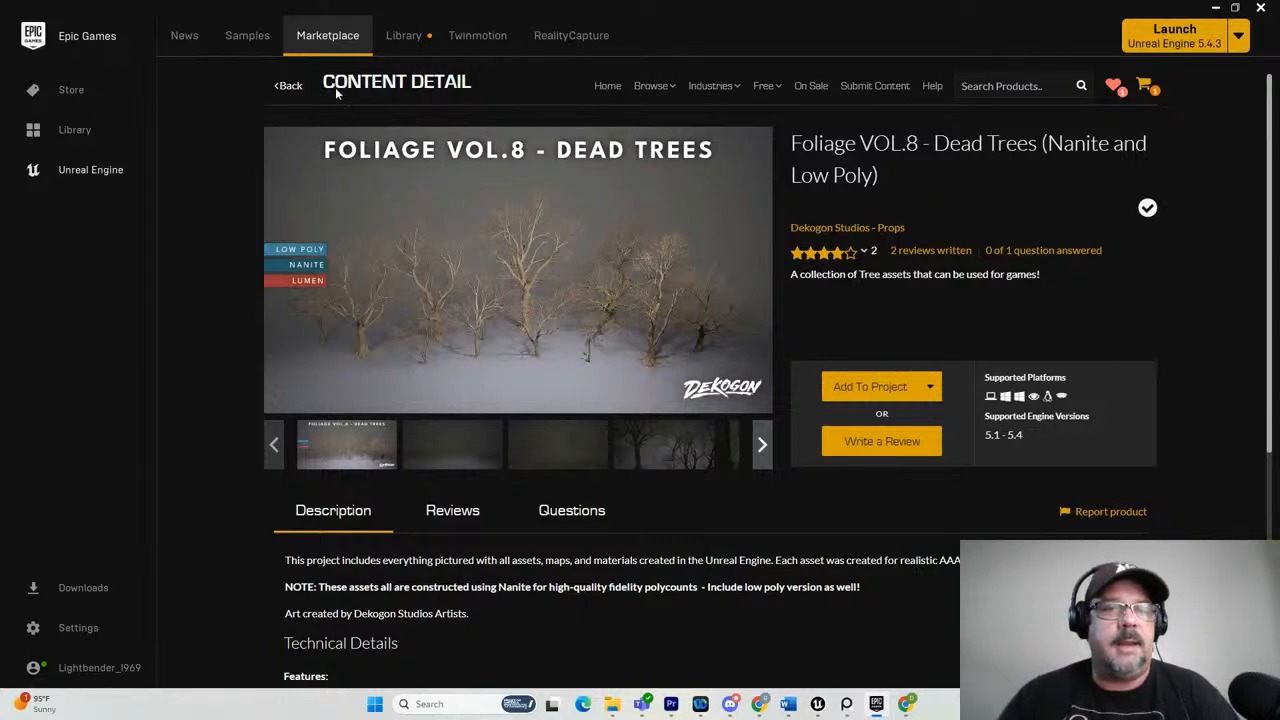
click(398, 38)
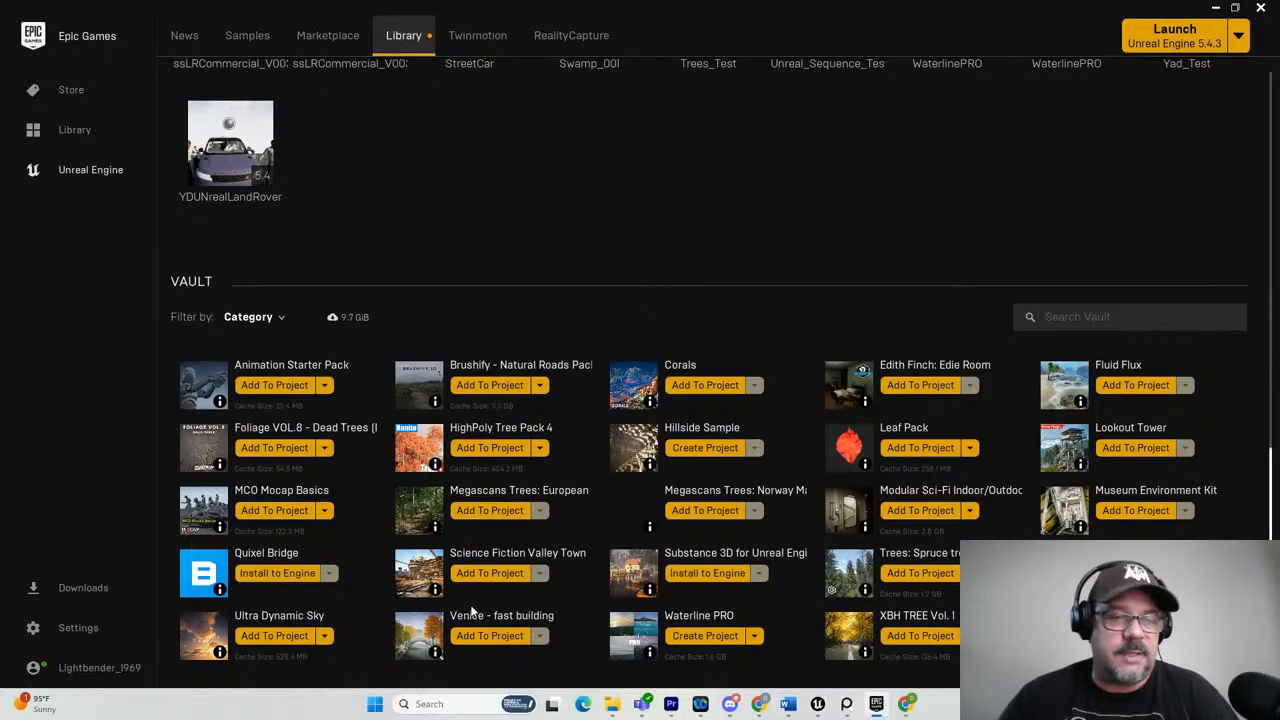
click(494, 430)
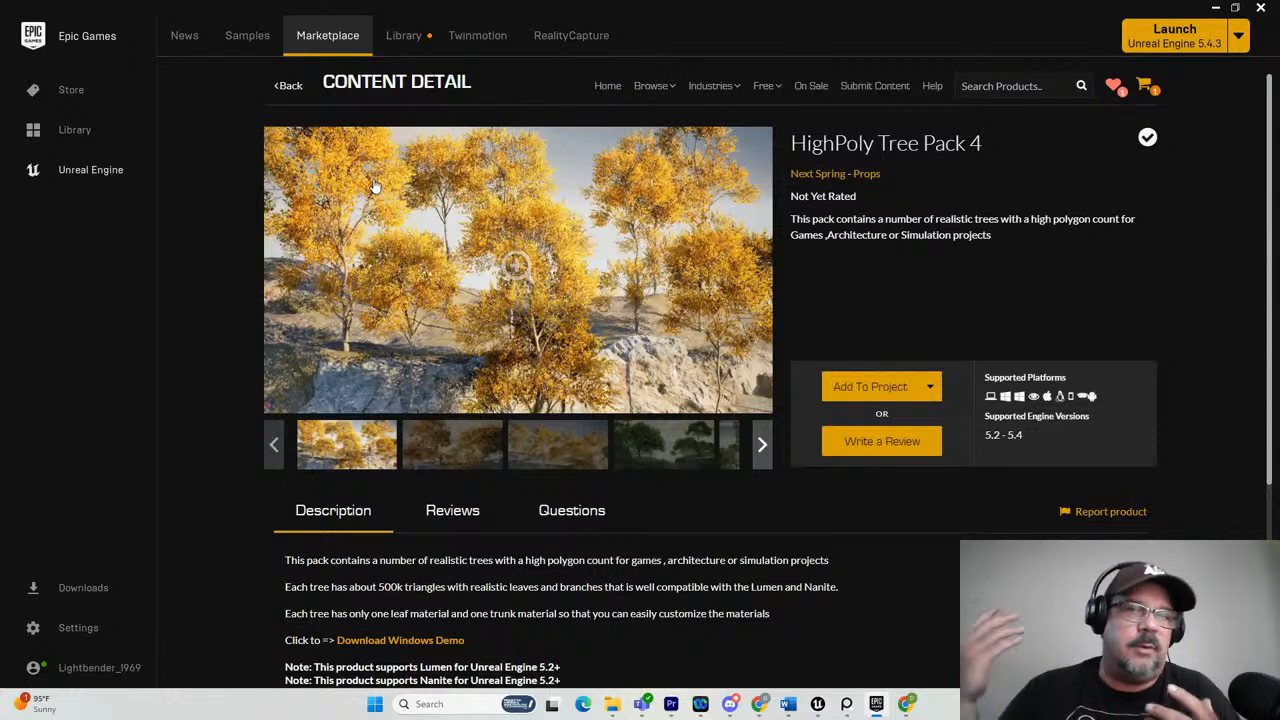
click(404, 35)
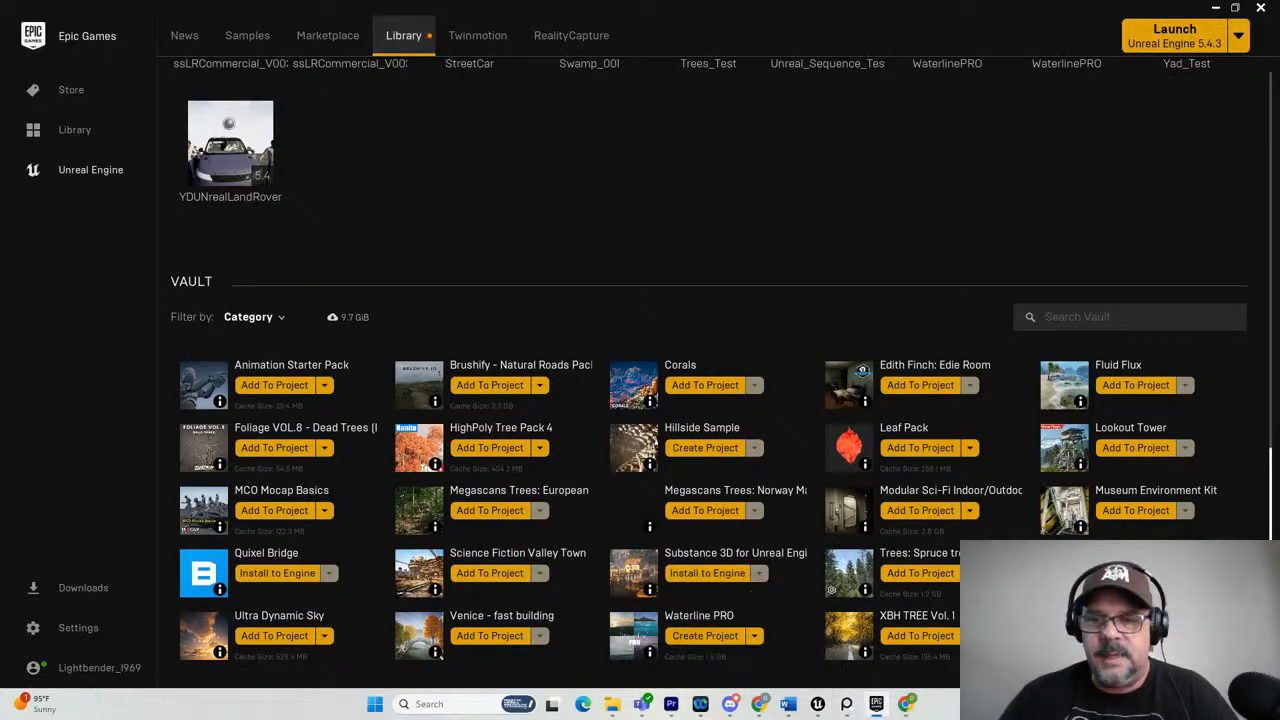
Review the vault's Leaf Pack, including its red leaf image, and the spruce trees pack, and return to the Unreal Editor.
click(916, 434)
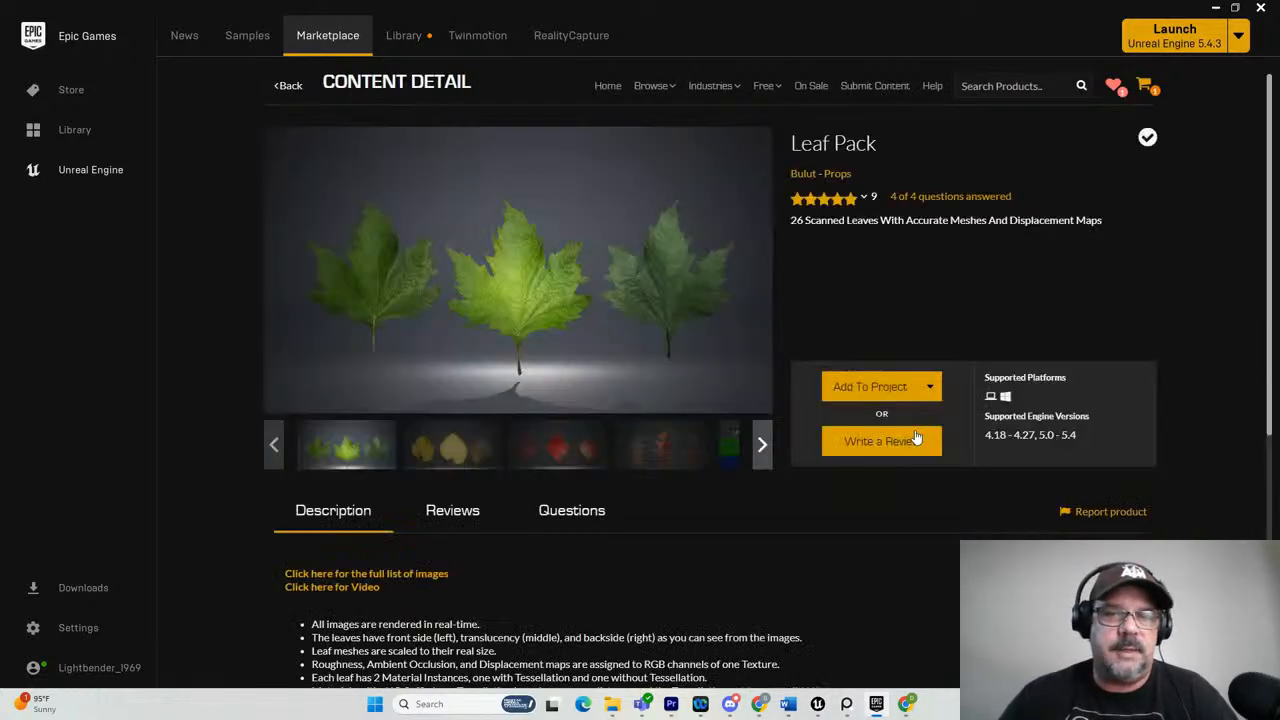
click(557, 452)
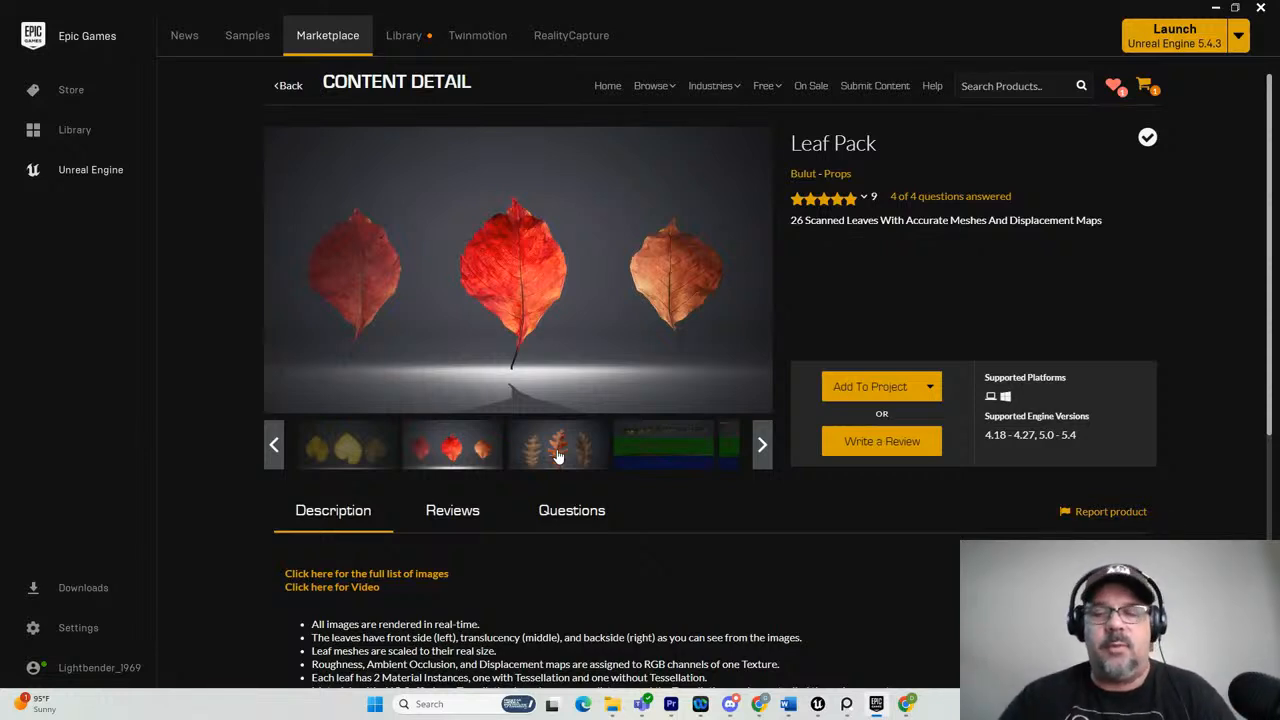
click(392, 38)
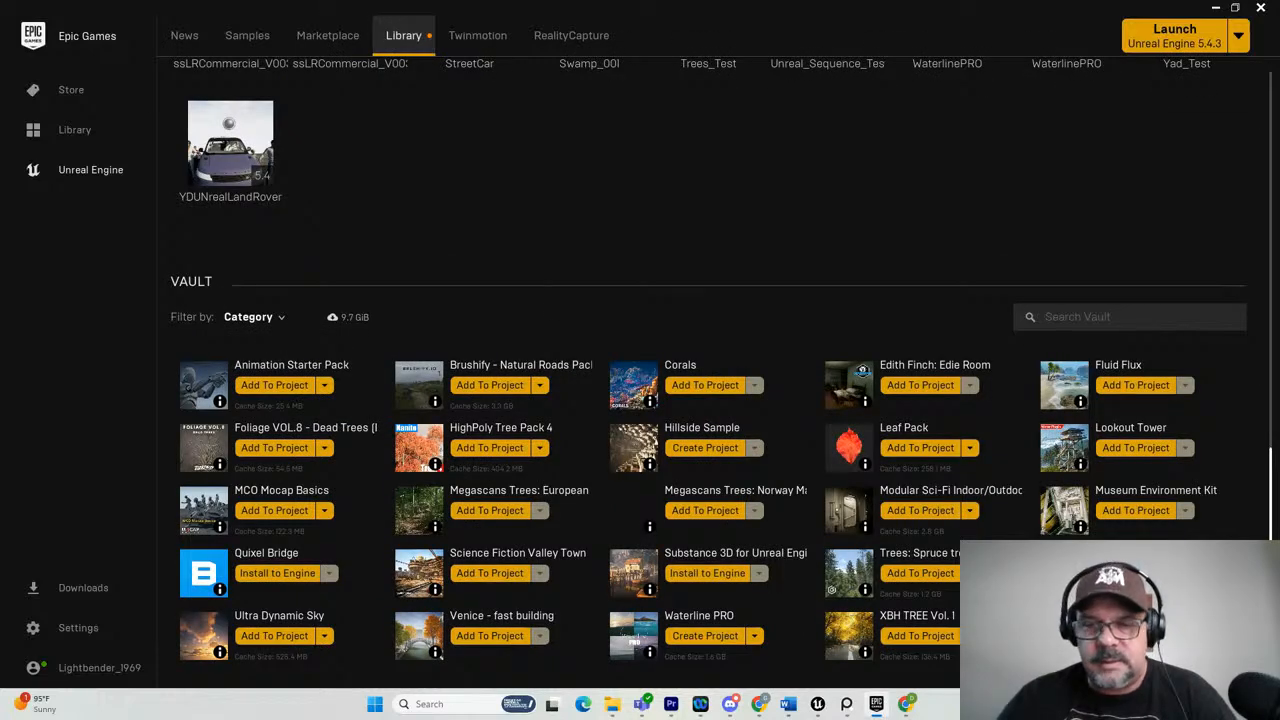
click(933, 555)
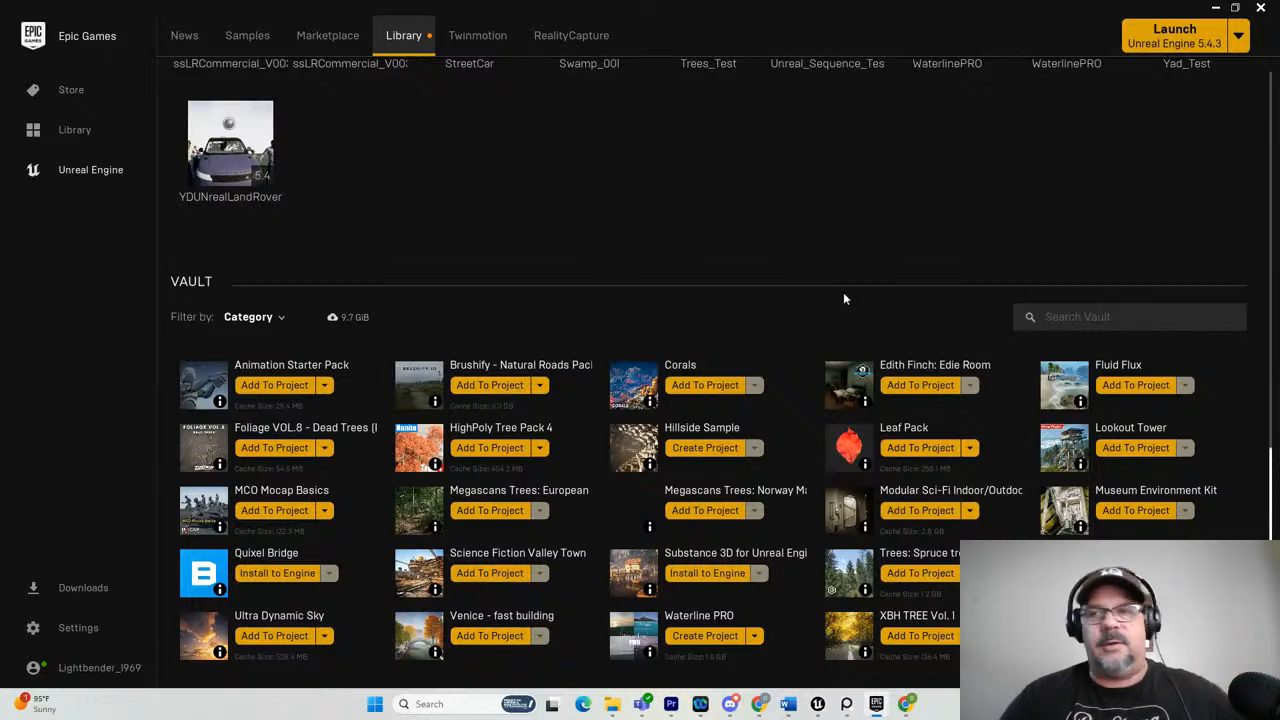
click(1214, 8)
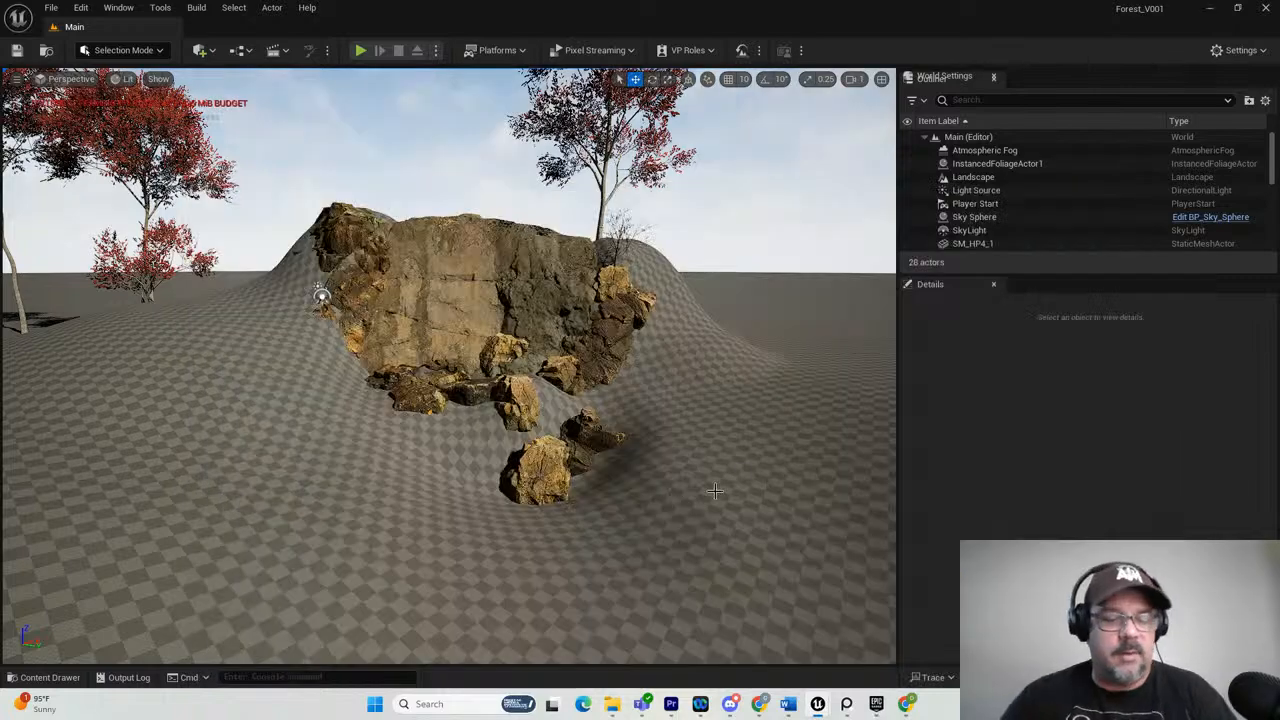
mouse_move(697, 473)
alt+mouse_down()
mouse_move(657, 477)
mouse_move(698, 481)
alt+mouse_up()
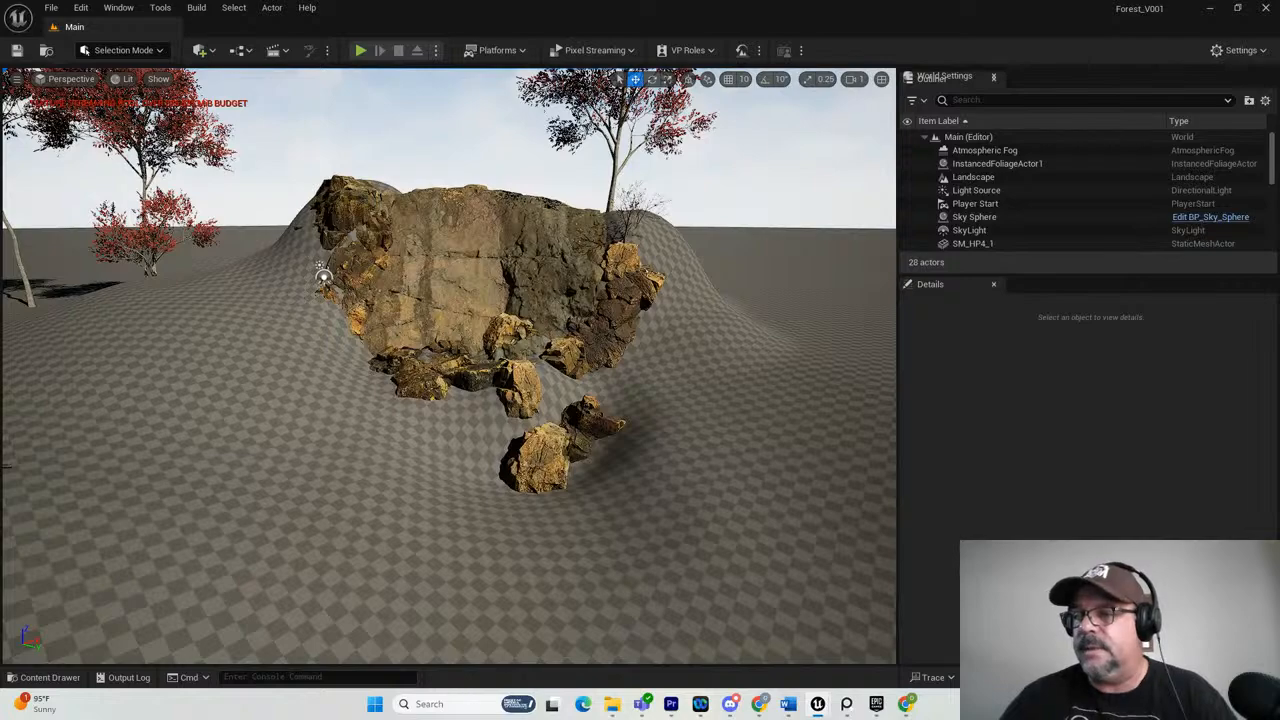
Bring up the ForestReference board in PureRef, enlarge it and examine the waterfall and stream bed photos.
drag(1279, 100, 113, 105)
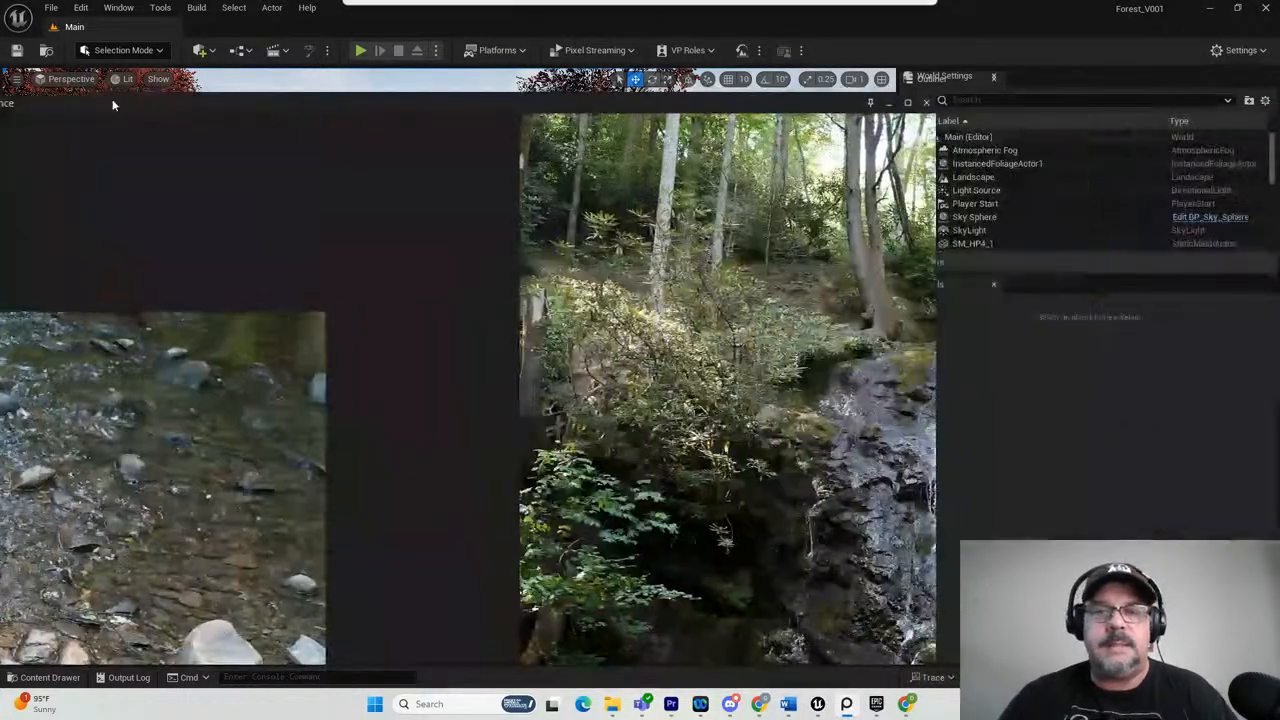
key(ctrl+f)
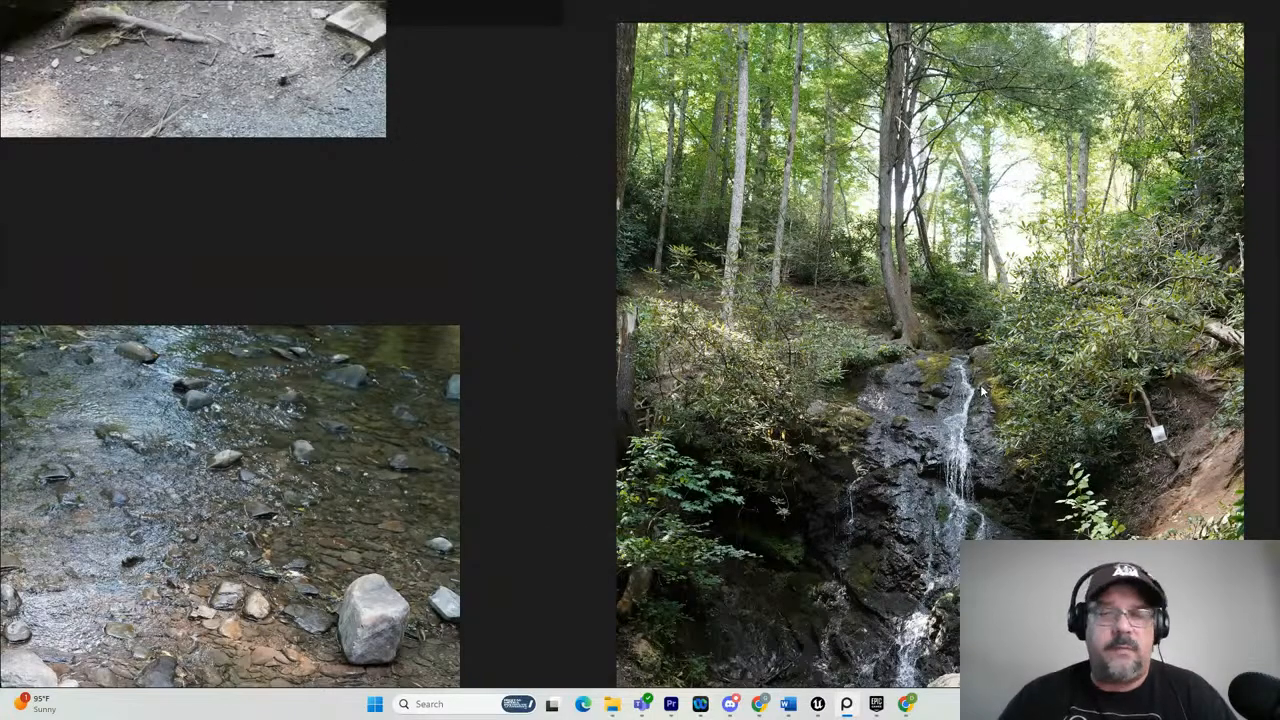
right_drag(997, 398, 745, 350)
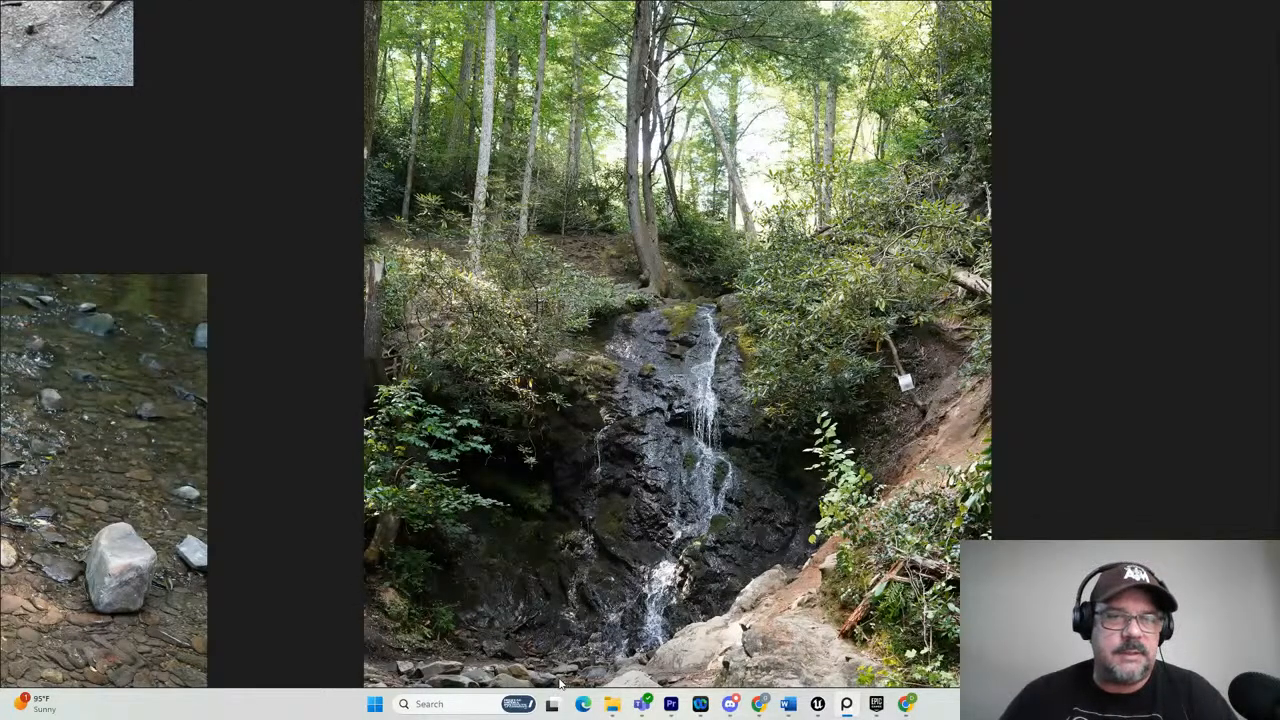
scroll(137, 419, down, 1)
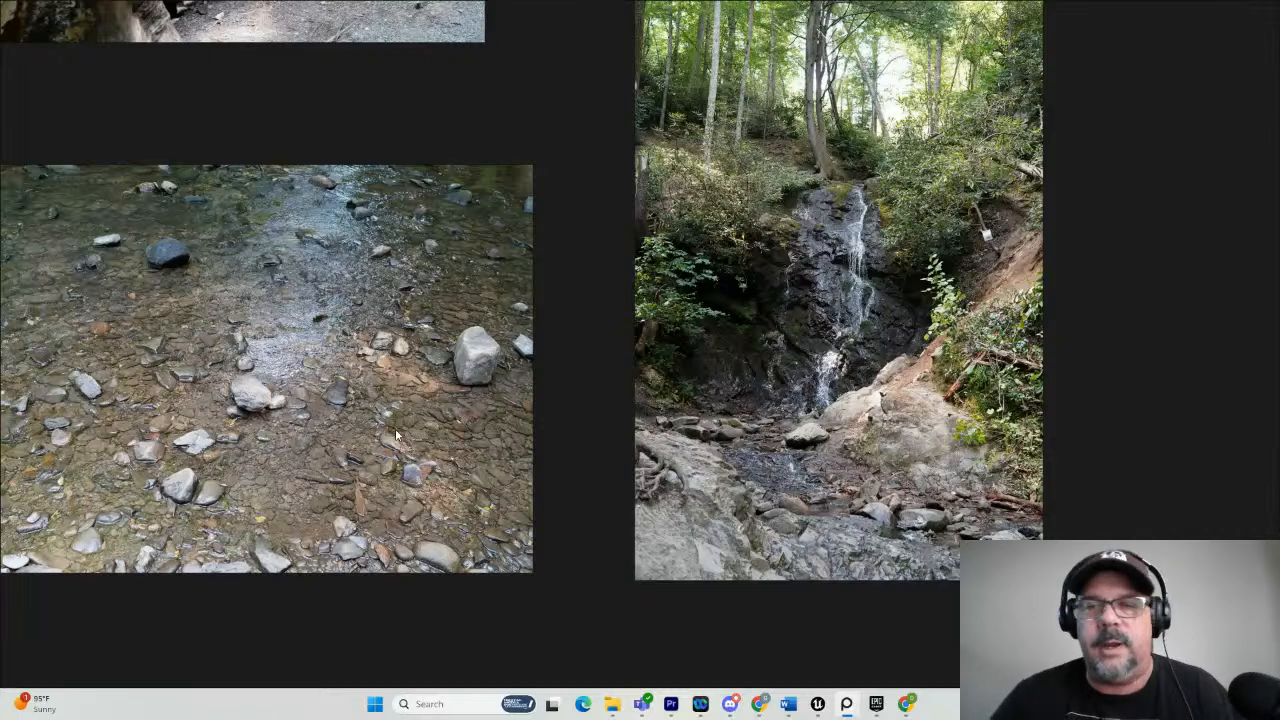
scroll(920, 350, up, 3)
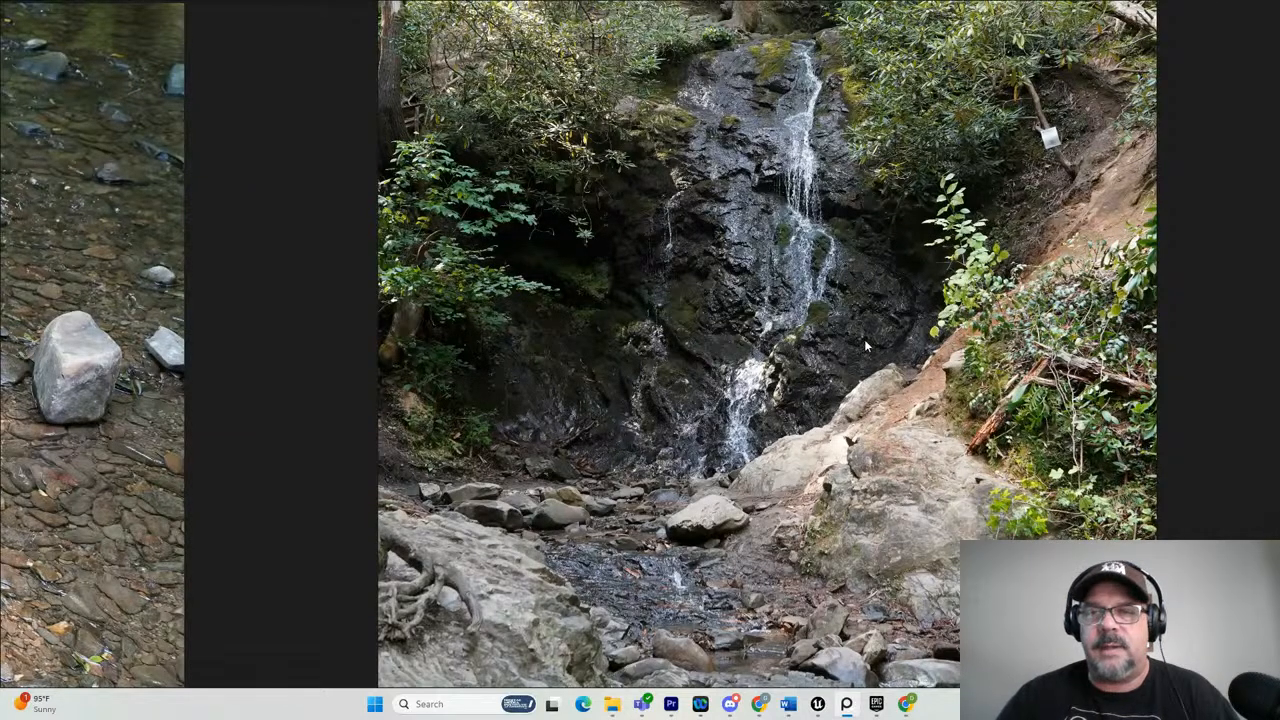
scroll(866, 338, down, 2)
middle_drag(838, 257, 820, 415)
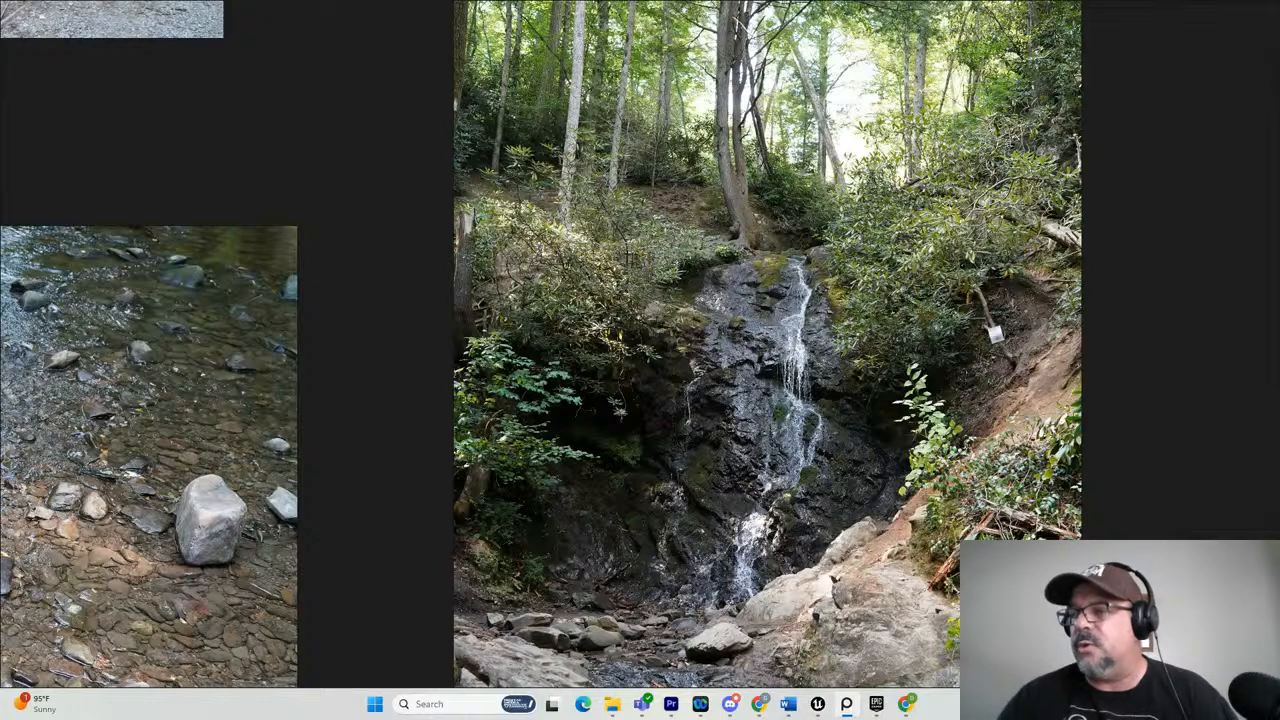
Switch to the Forest_Shorts PART 3 project in Premiere Pro and review the waterfall footage in the Forest_V002_Fast sequence, then minimize the window.
drag(991, 91, 1279, 87)
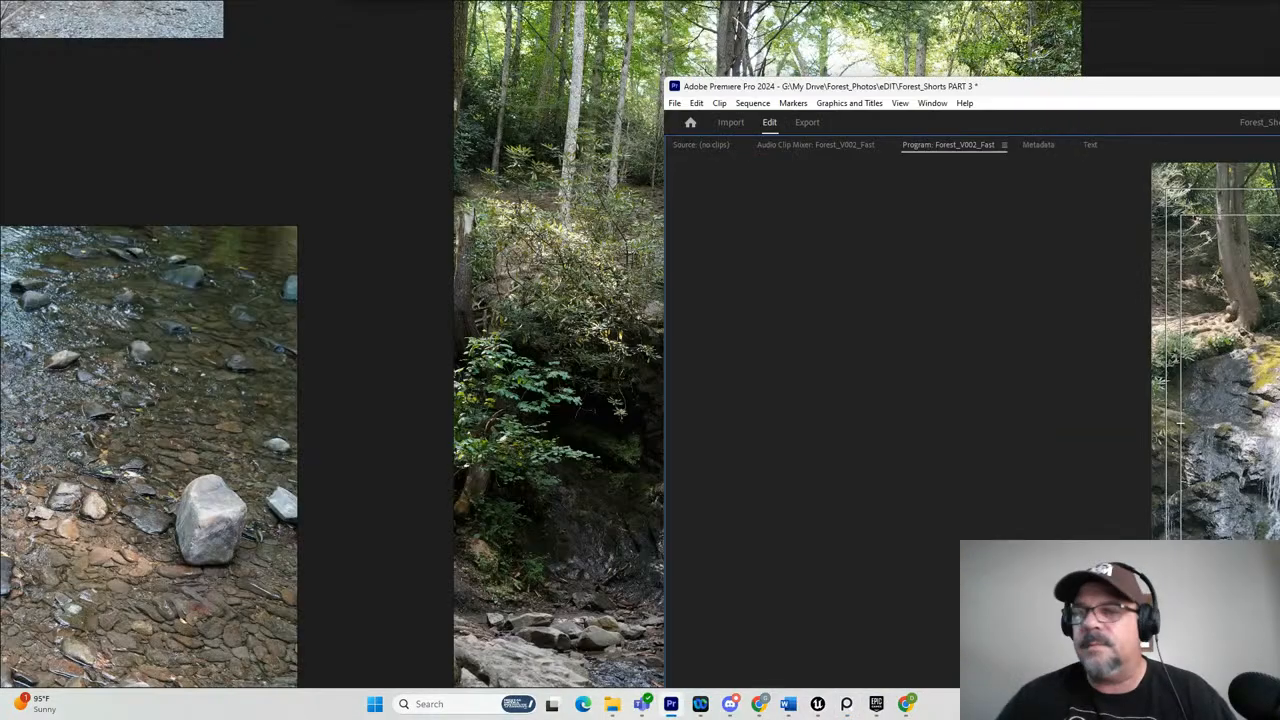
drag(1046, 90, 327, 32)
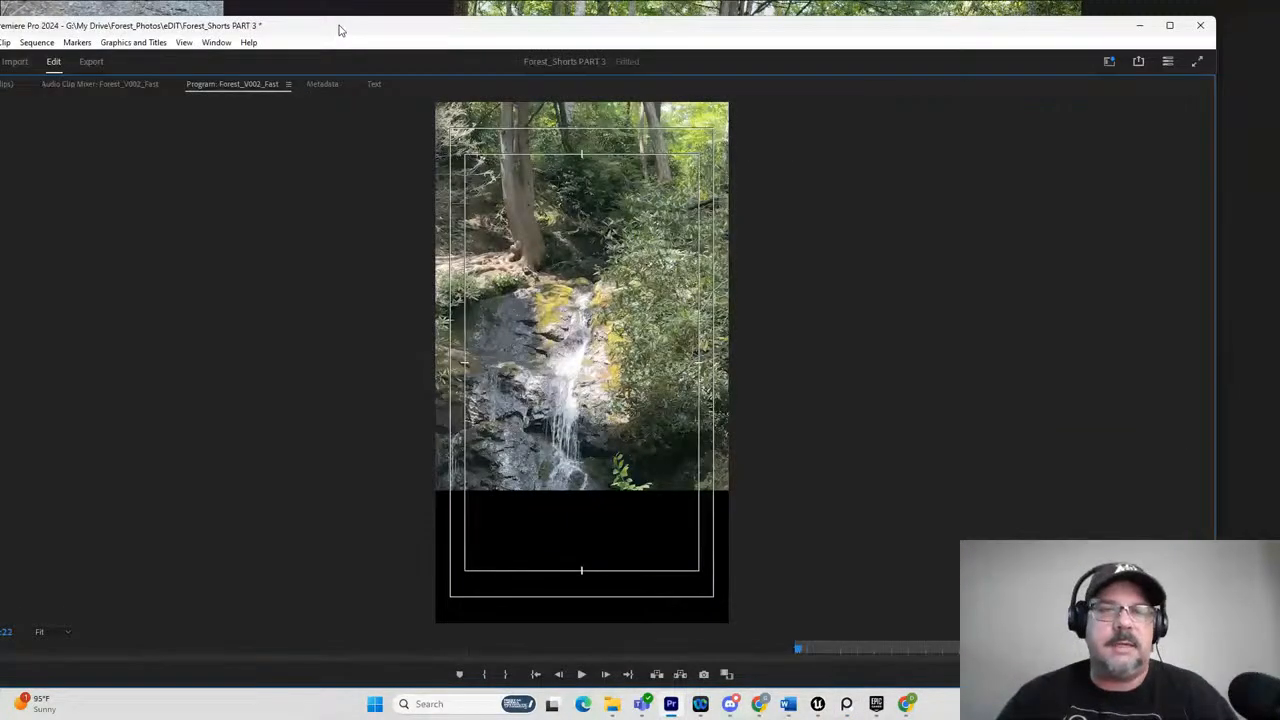
double_click(339, 27)
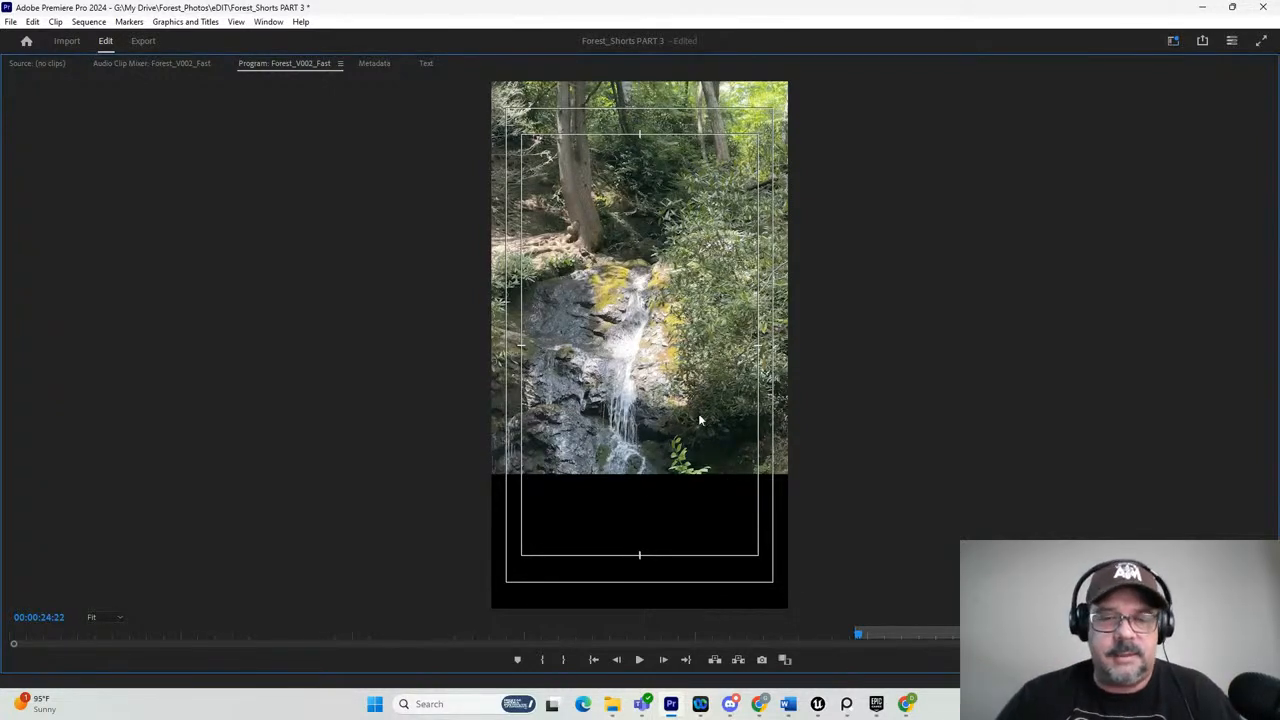
click(639, 662)
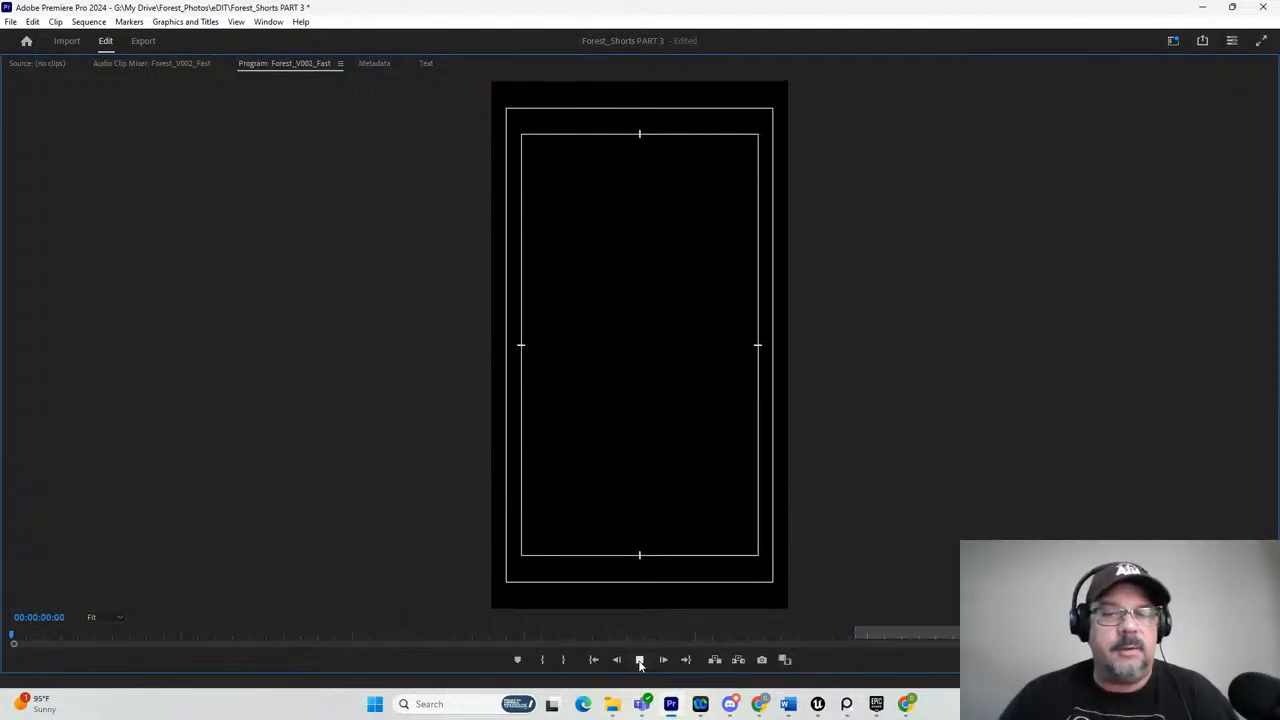
click(639, 659)
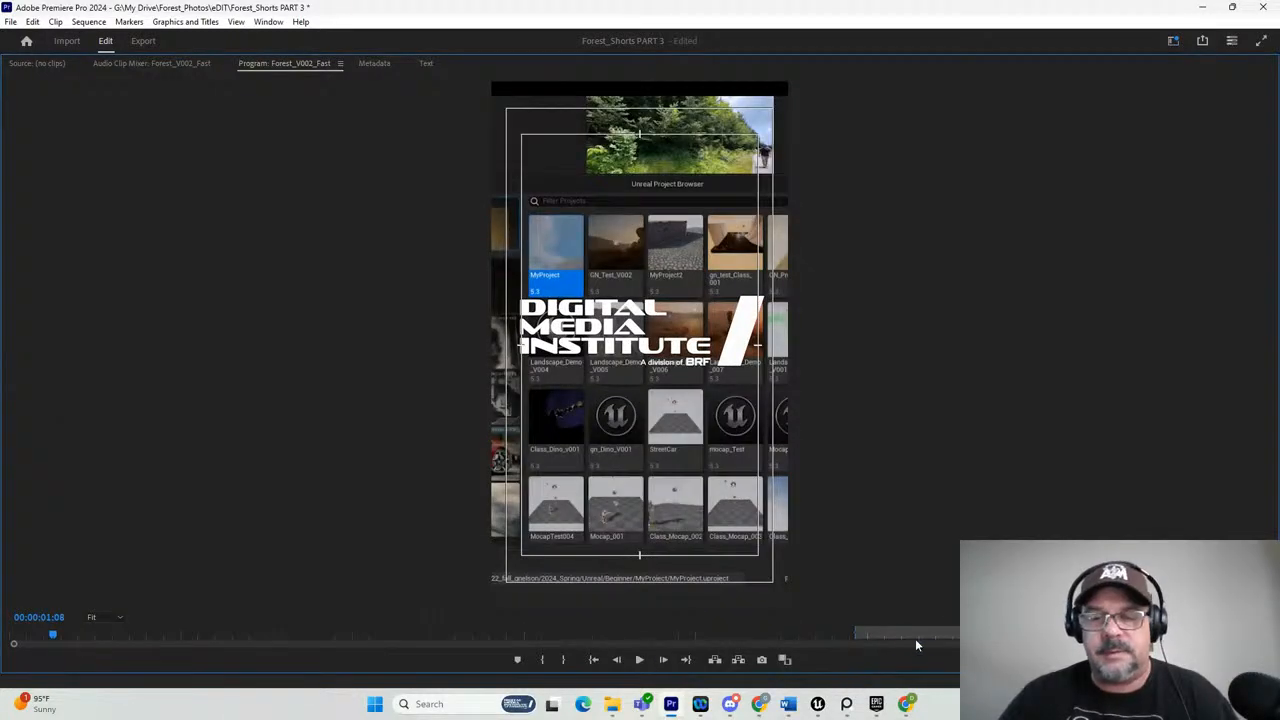
drag(884, 637, 862, 634)
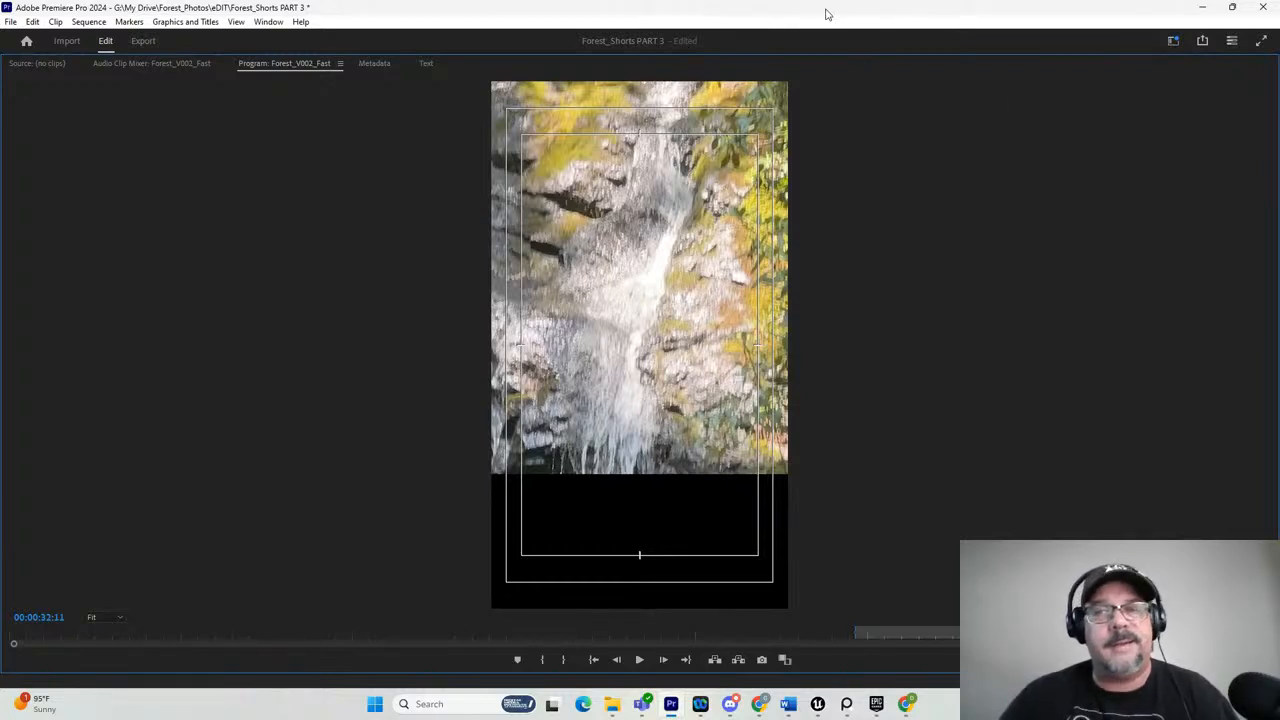
click(1202, 8)
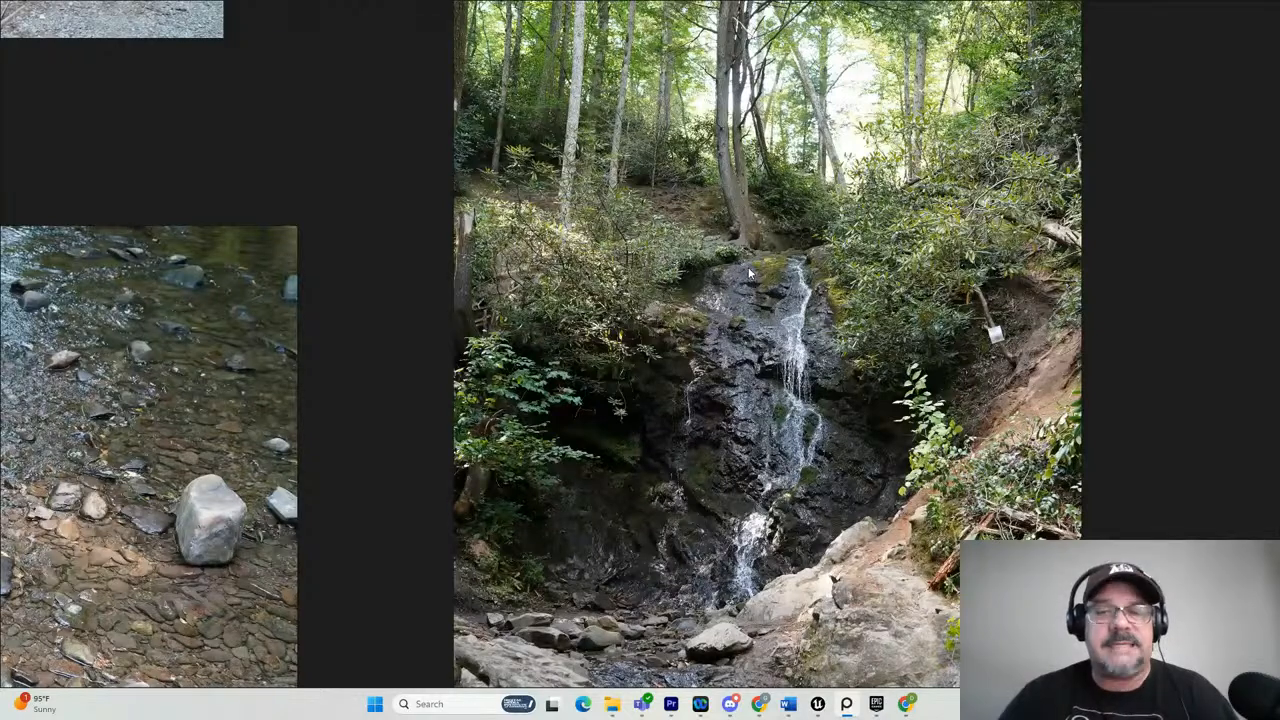
Return from the waterfall reference board to the Unreal Editor and select the landscape.
scroll(665, 108, down, 1)
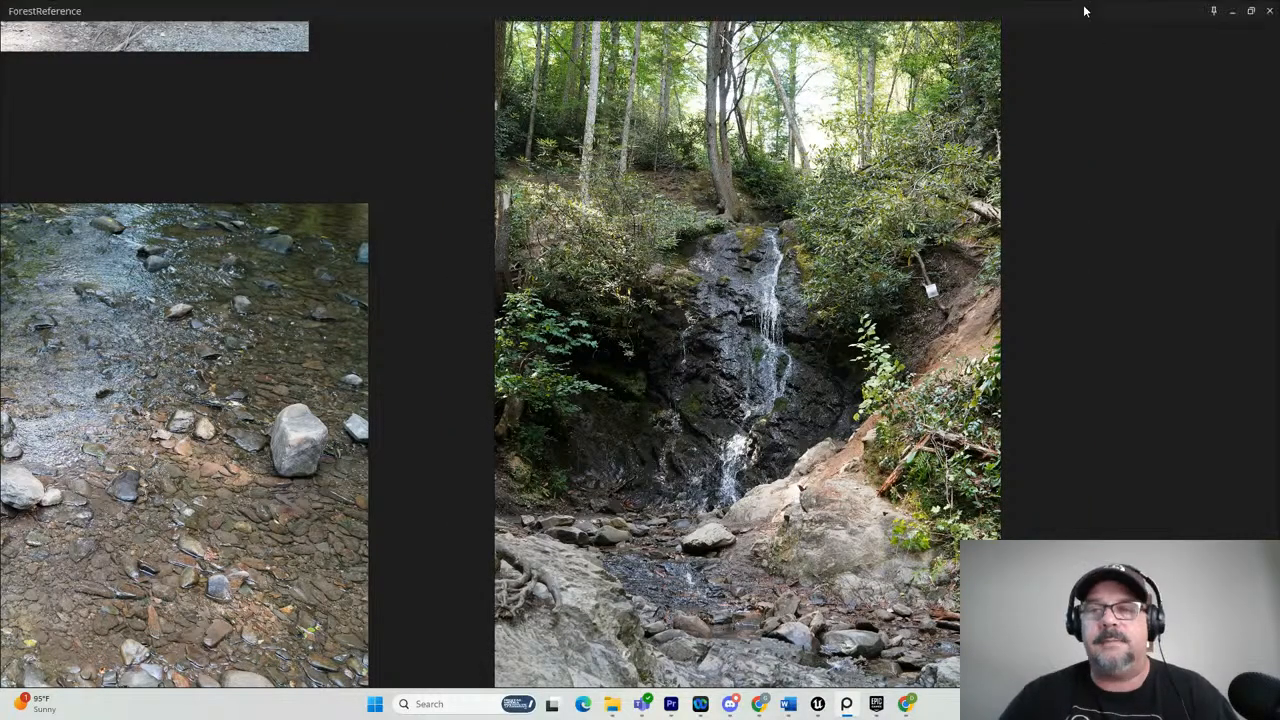
click(1083, 5)
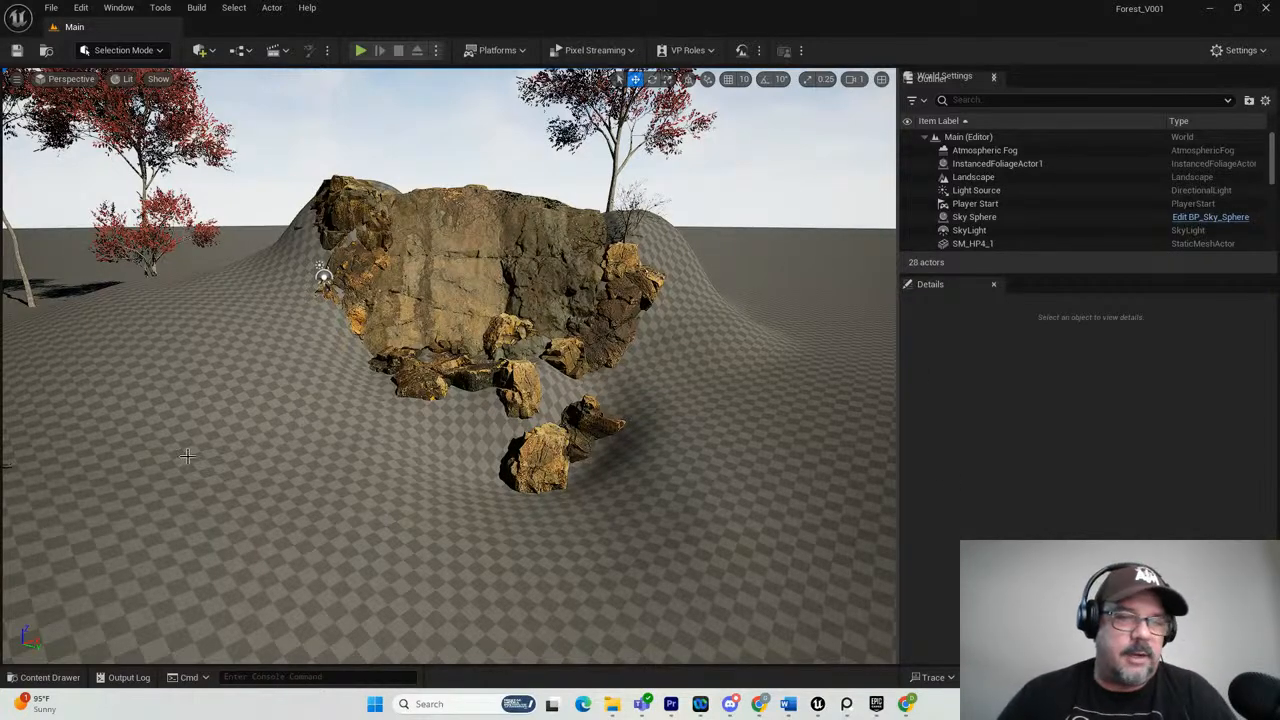
click(231, 371)
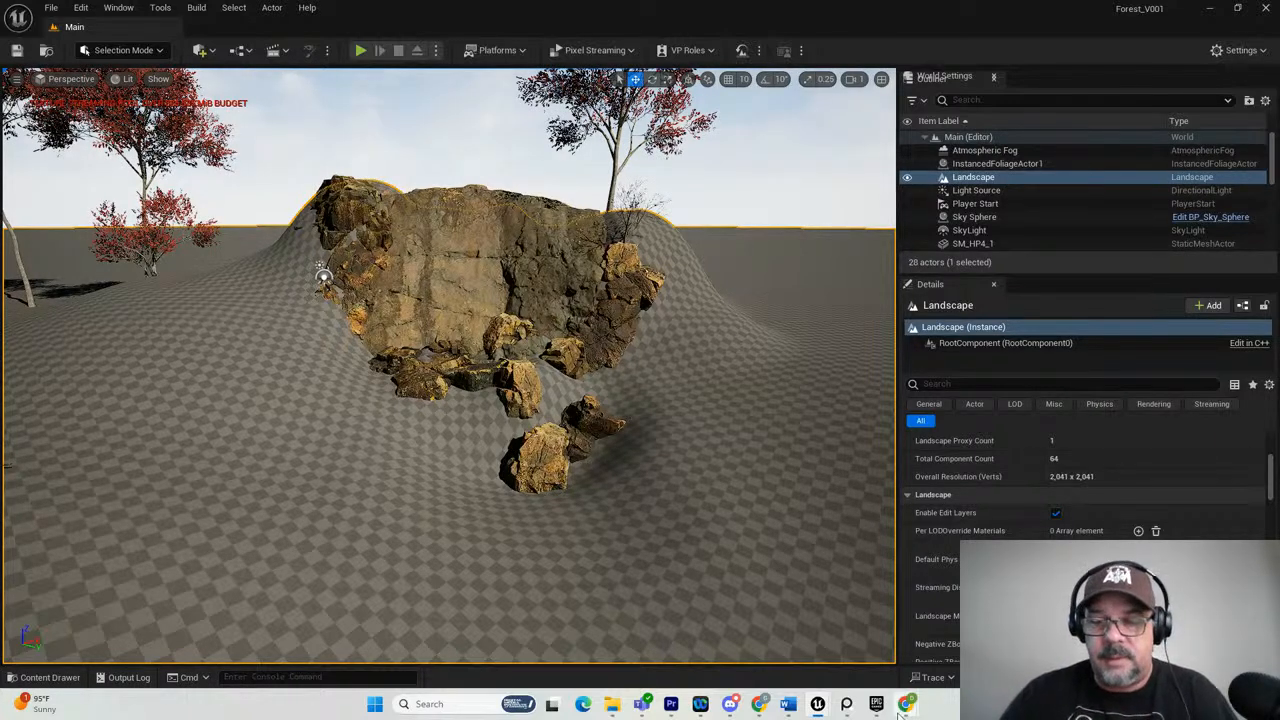
Bring up the Unreal Engine Membership page in the browser, look over its introduction and move the window away again.
mouse_move(906, 703)
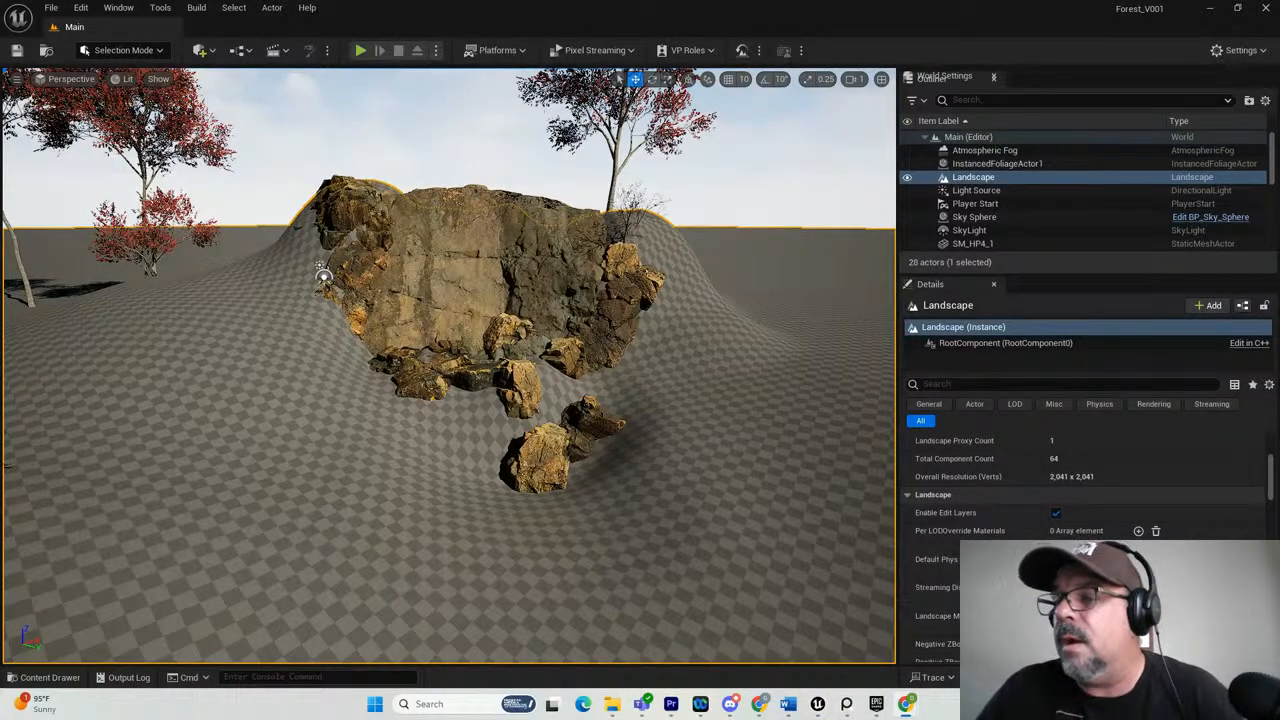
drag(1279, 138, 712, 130)
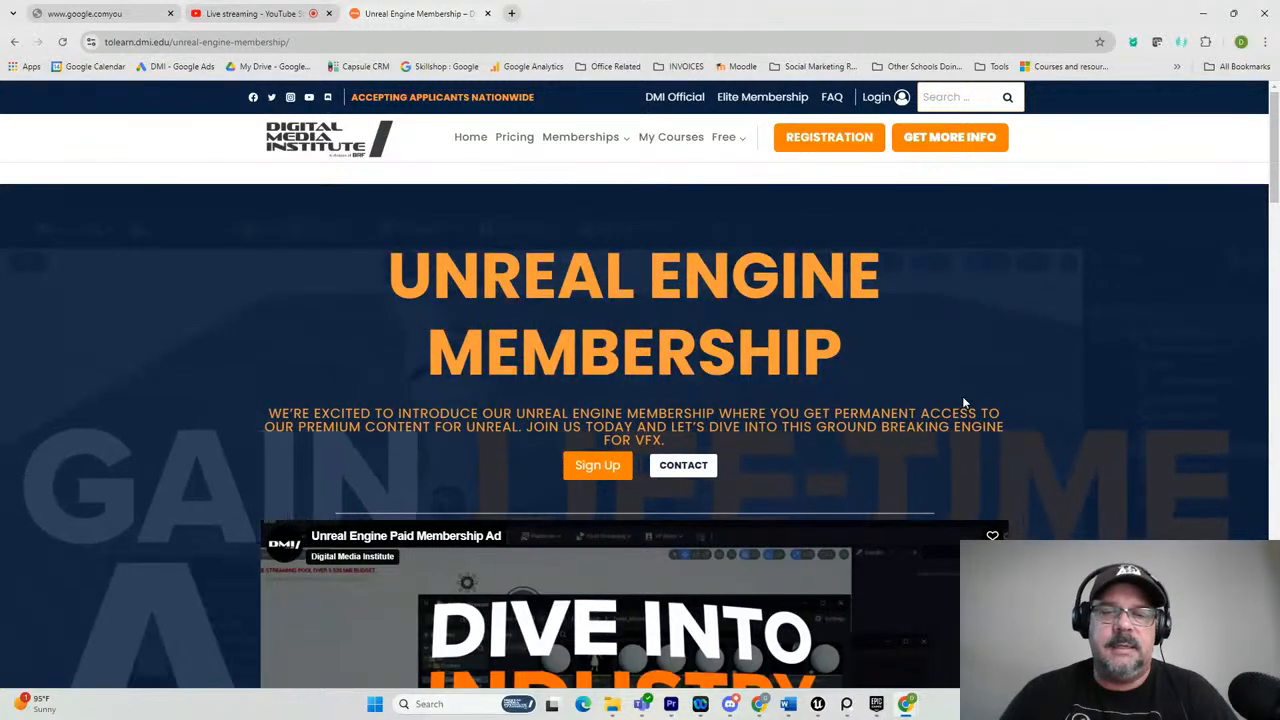
scroll(1023, 394, down, 2)
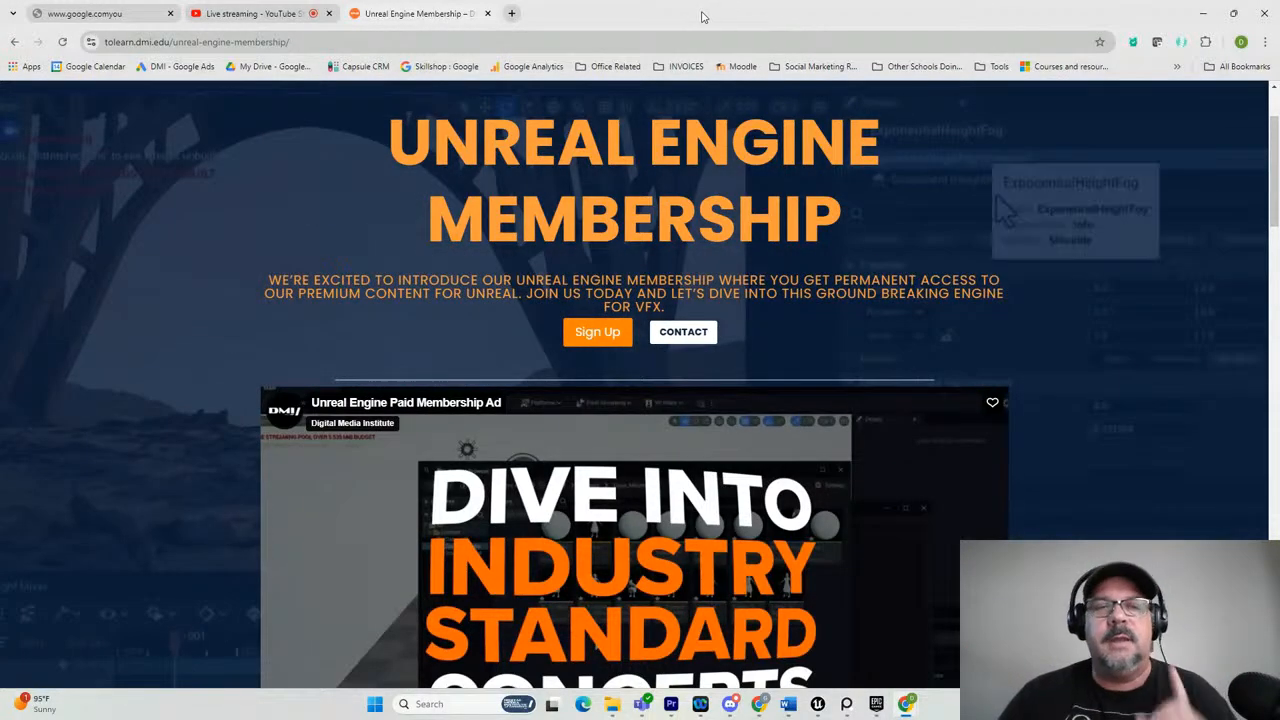
drag(631, 15, 1279, 142)
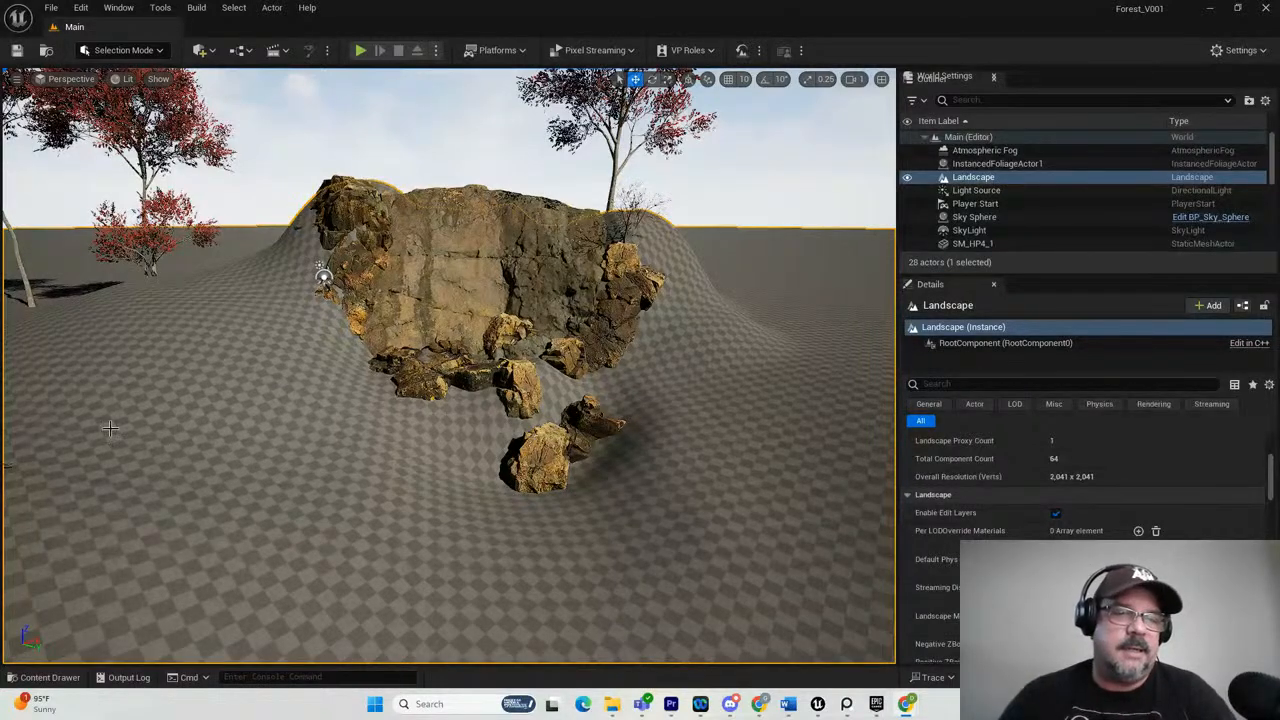
Switch the editor to Landscape mode and activate the Sculpt tool.
click(125, 49)
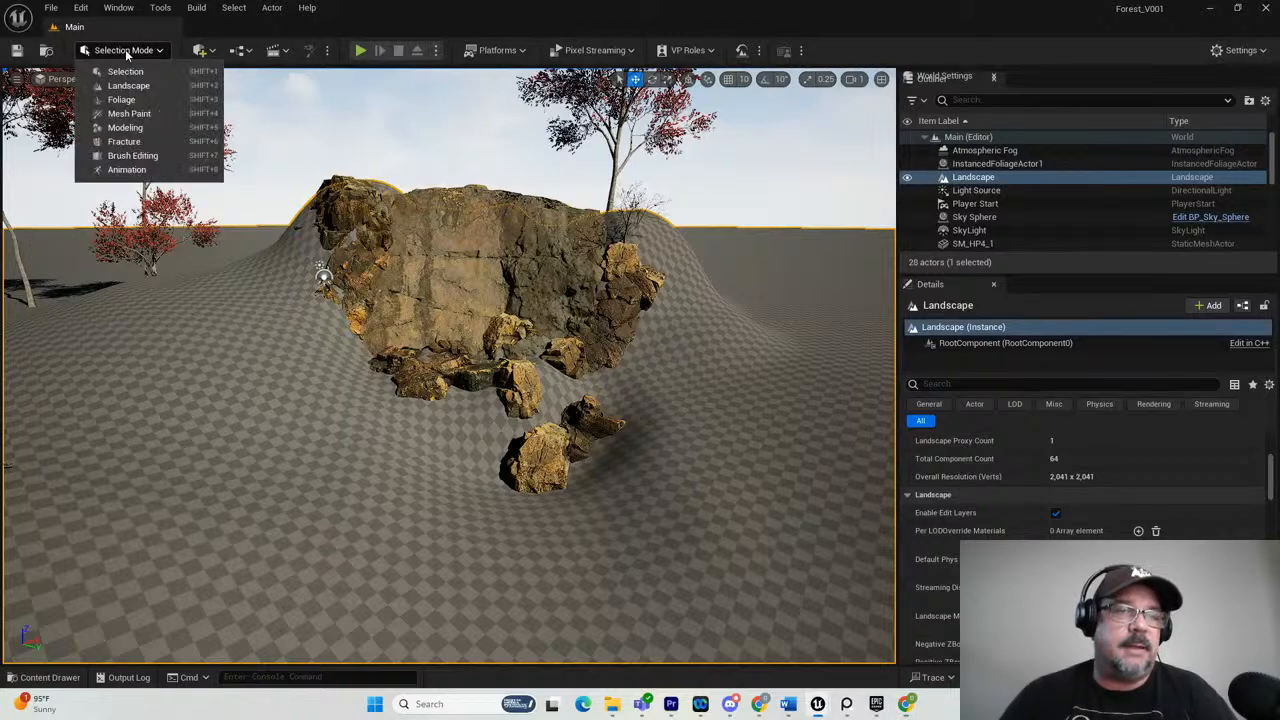
click(120, 87)
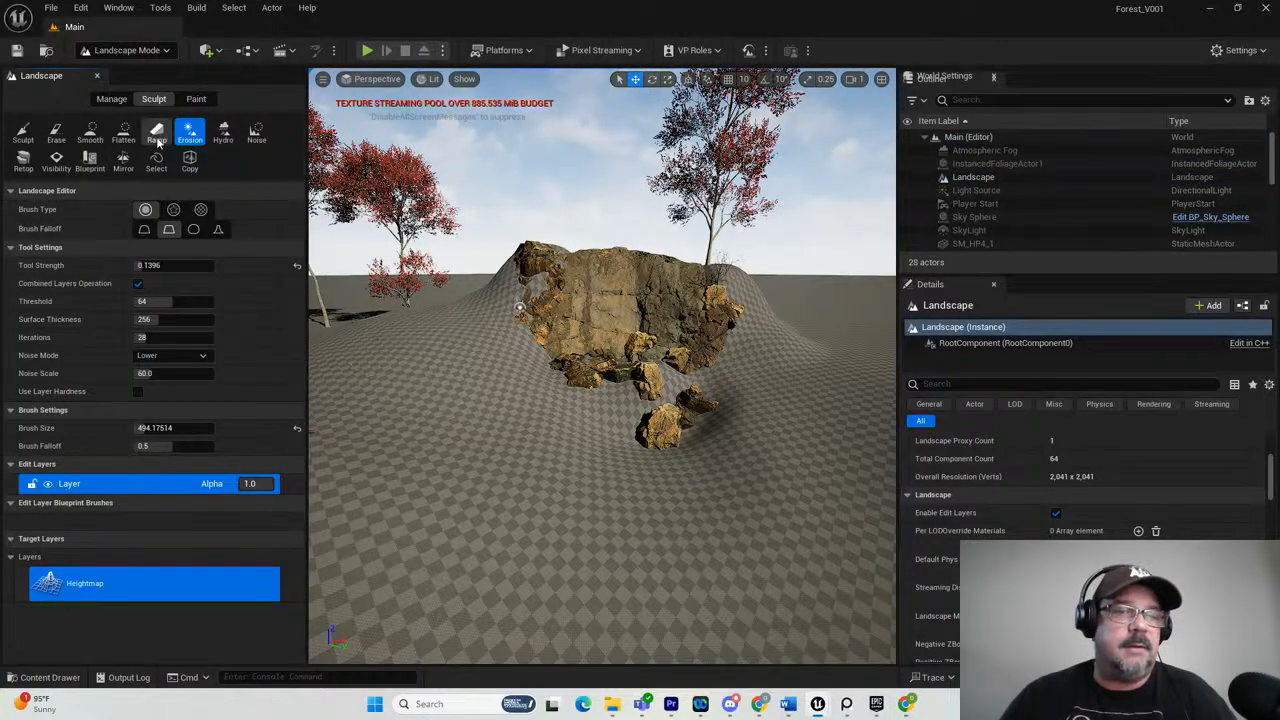
click(30, 137)
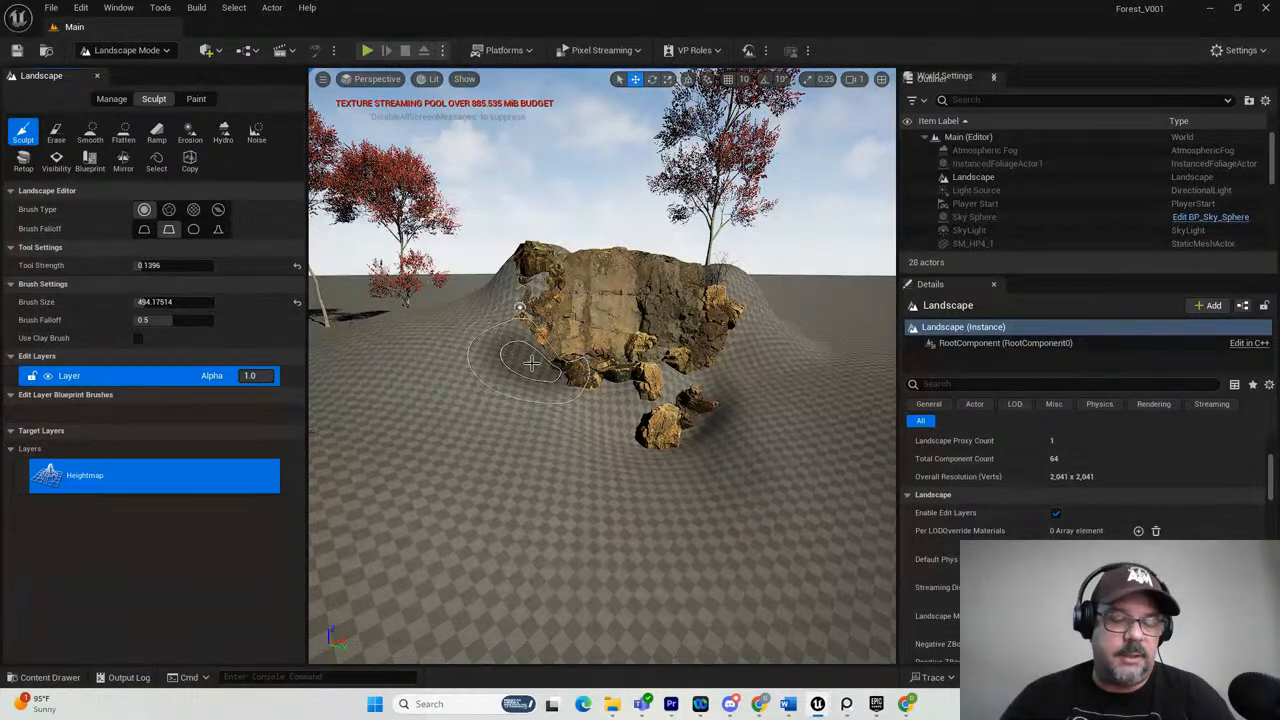
Bring the ForestReference board over the editor, examine the full waterfall photo and move the board away again.
key(alt+Tab)
key(alt+Tab)
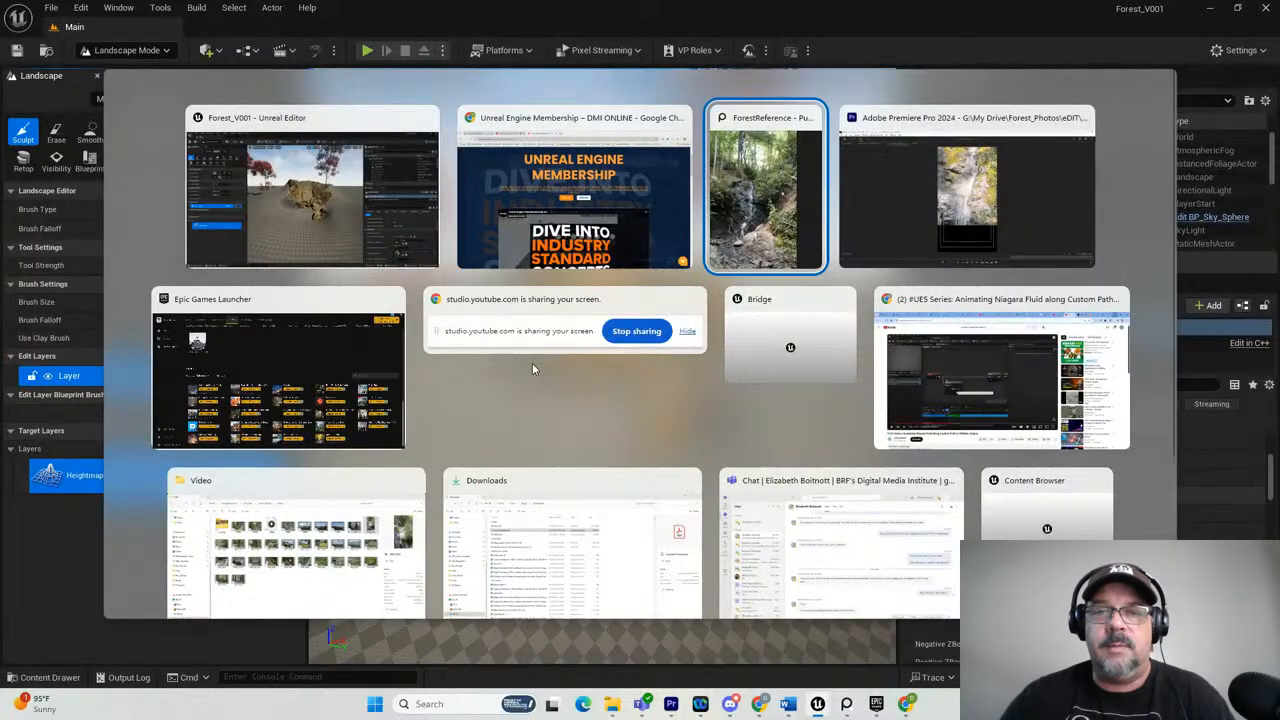
key(Escape)
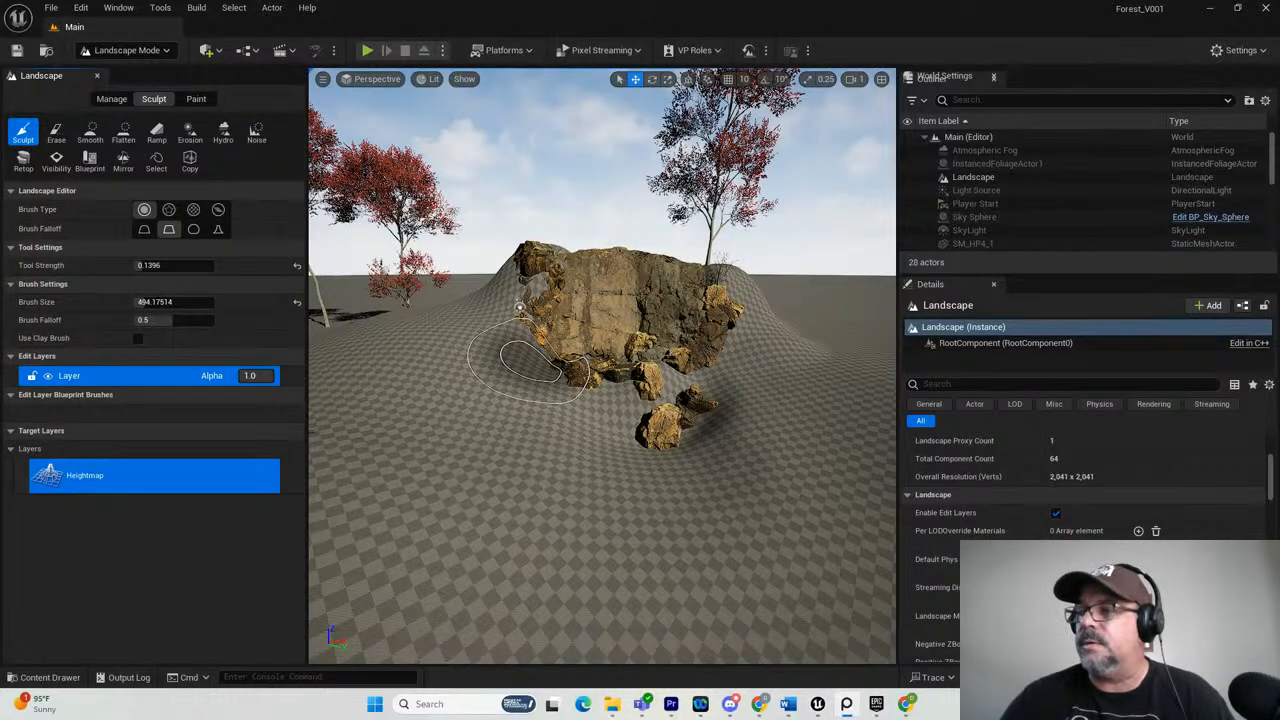
drag(1257, 179, 600, 96)
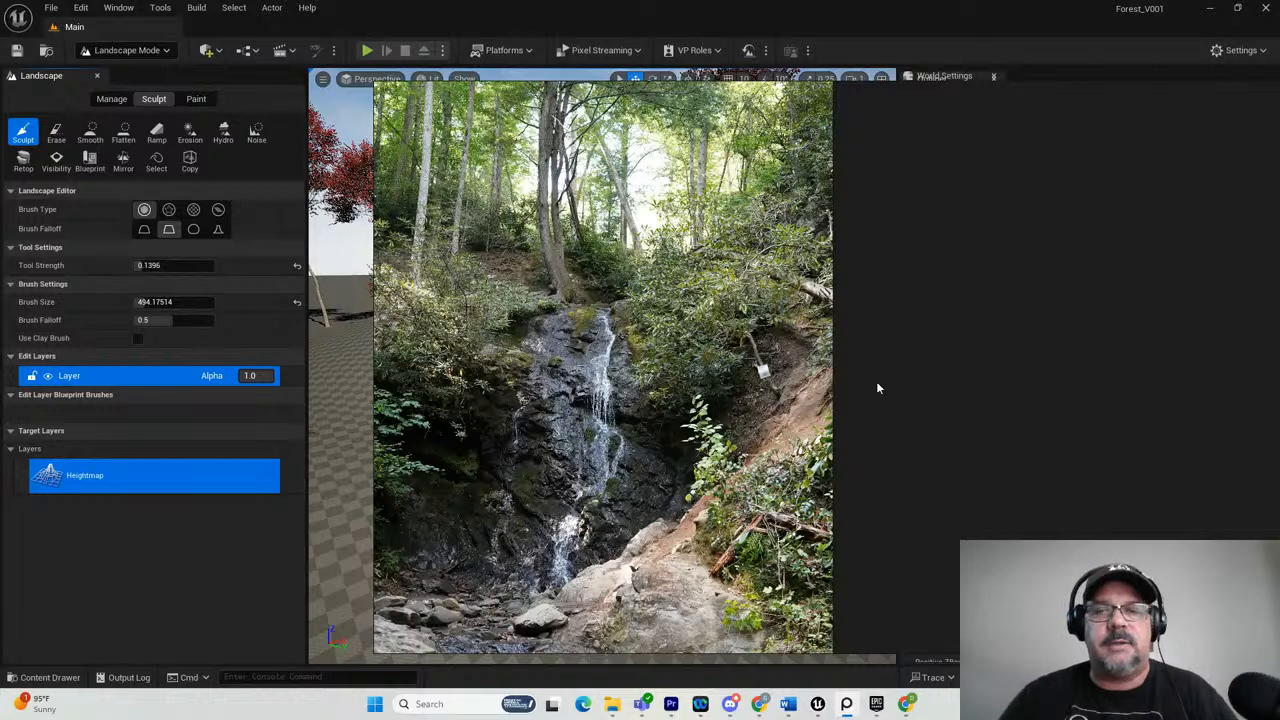
drag(908, 98, 1279, 98)
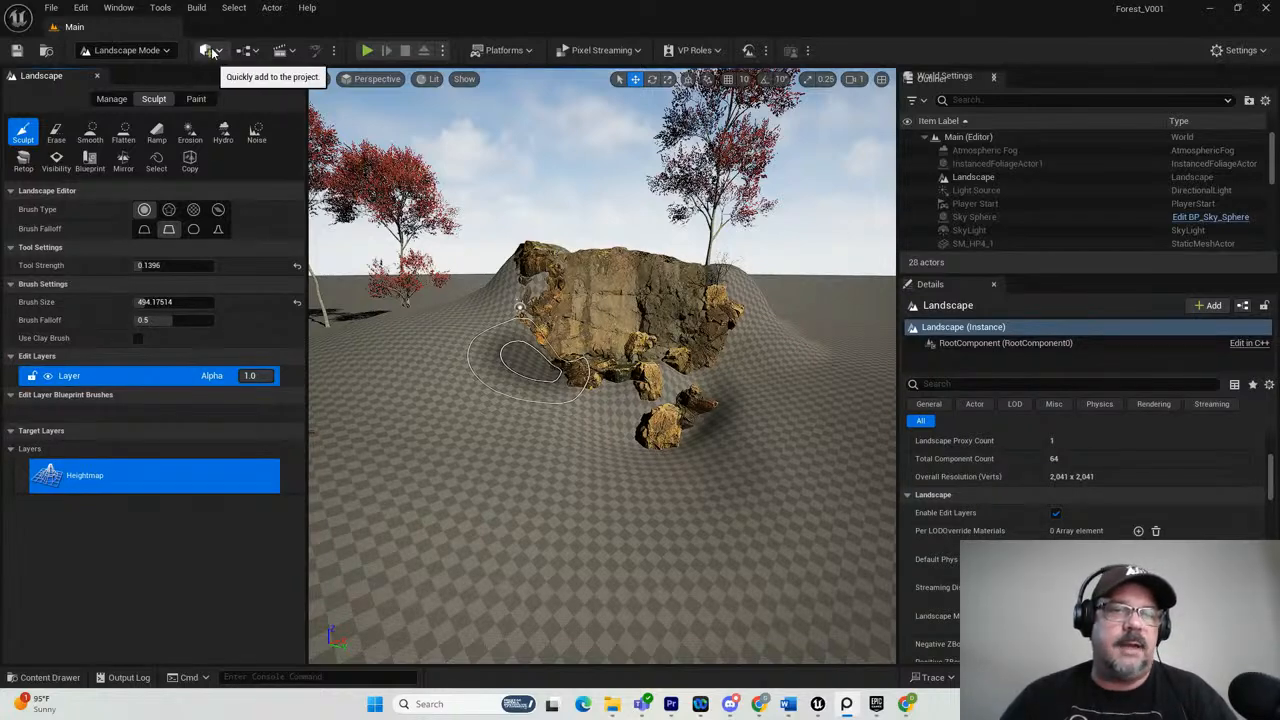
Open Quixel Bridge, clear the Gravel and Ground filters and search the library for Icelandic Cliff assets.
click(210, 51)
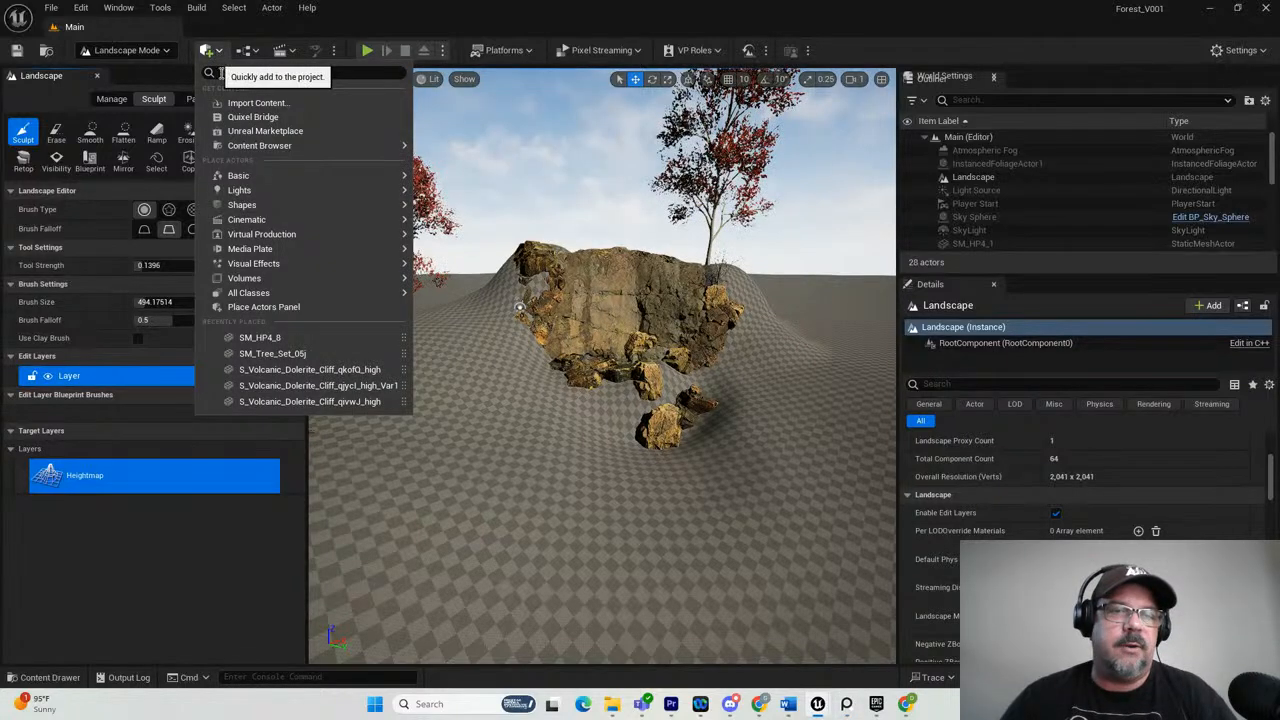
click(257, 117)
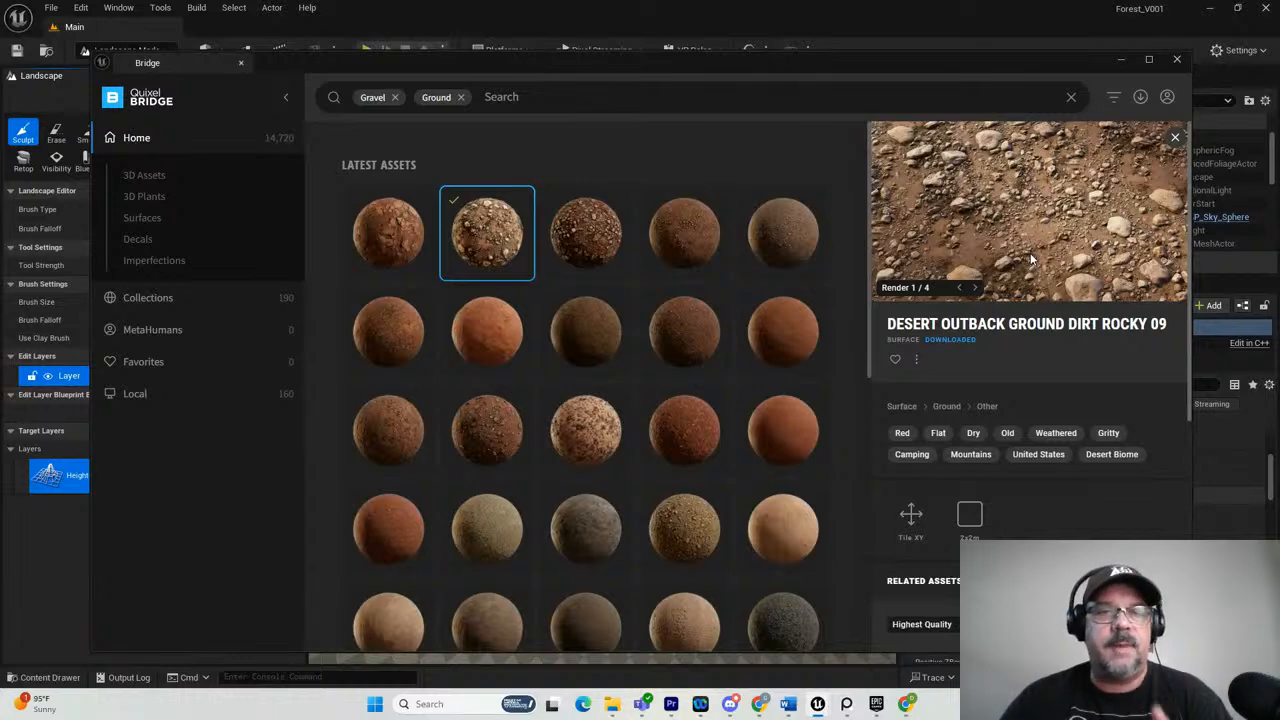
click(461, 98)
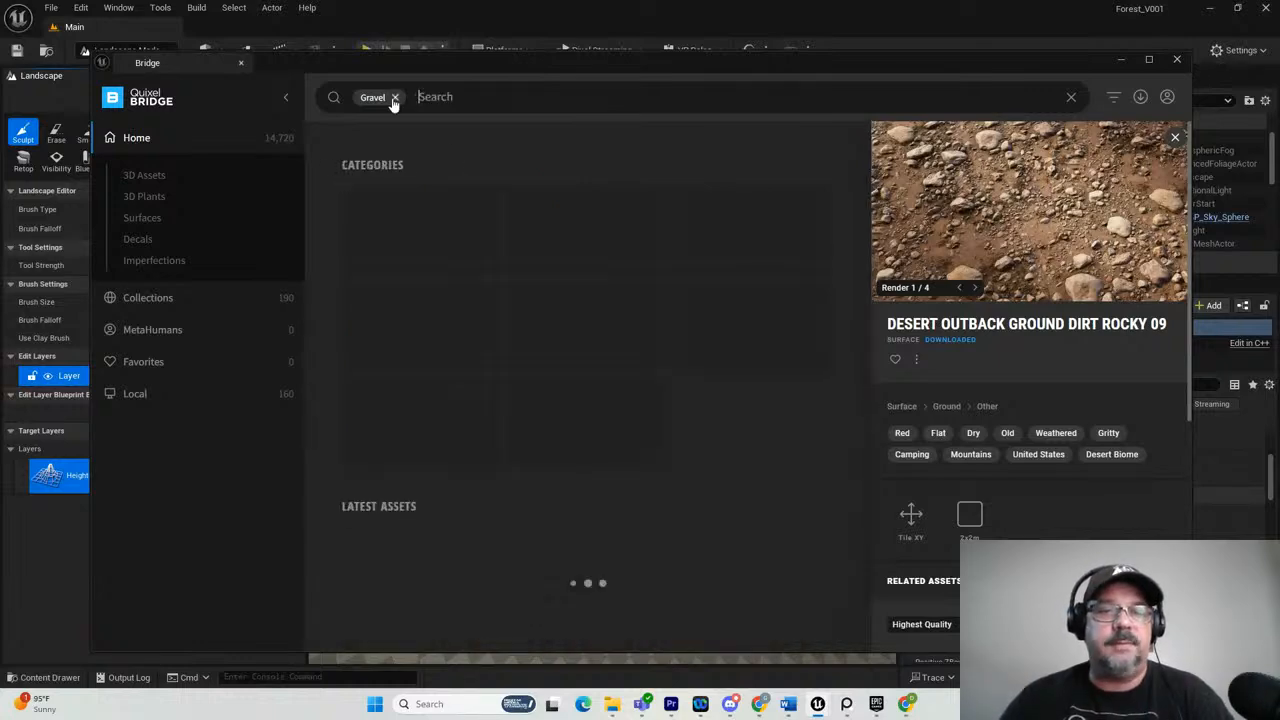
click(394, 97)
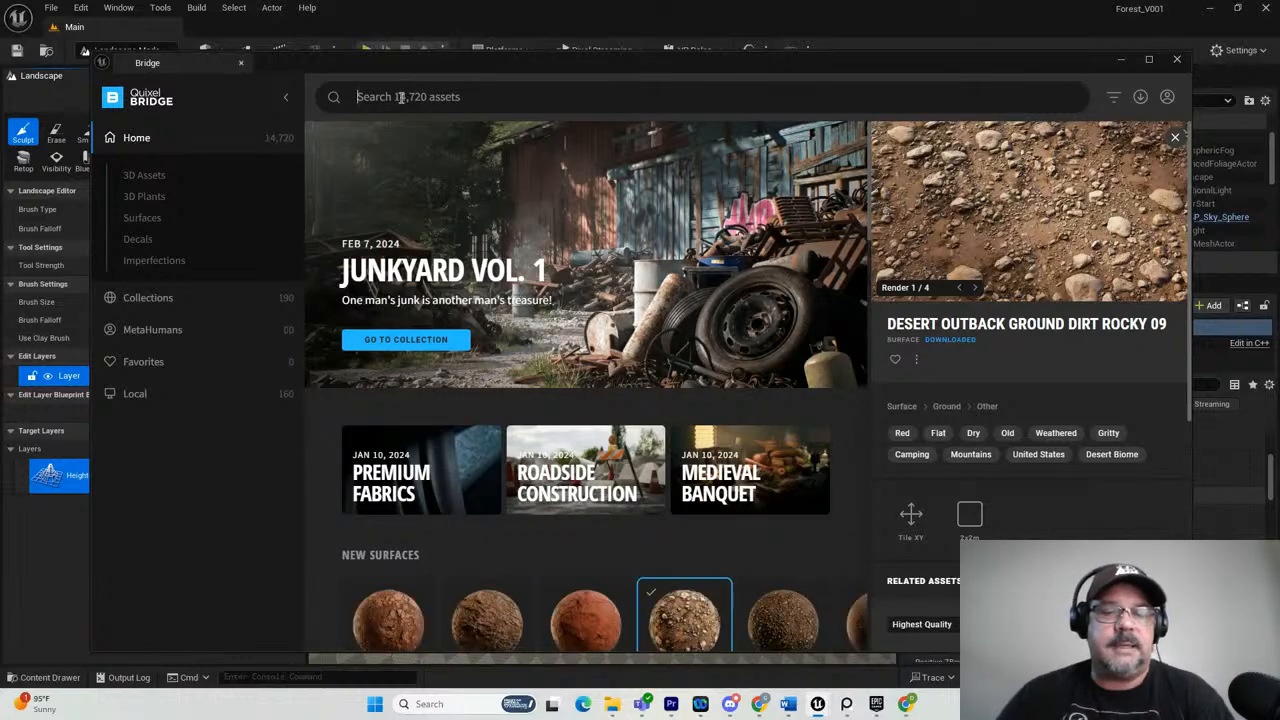
click(401, 97)
text(icelandic)
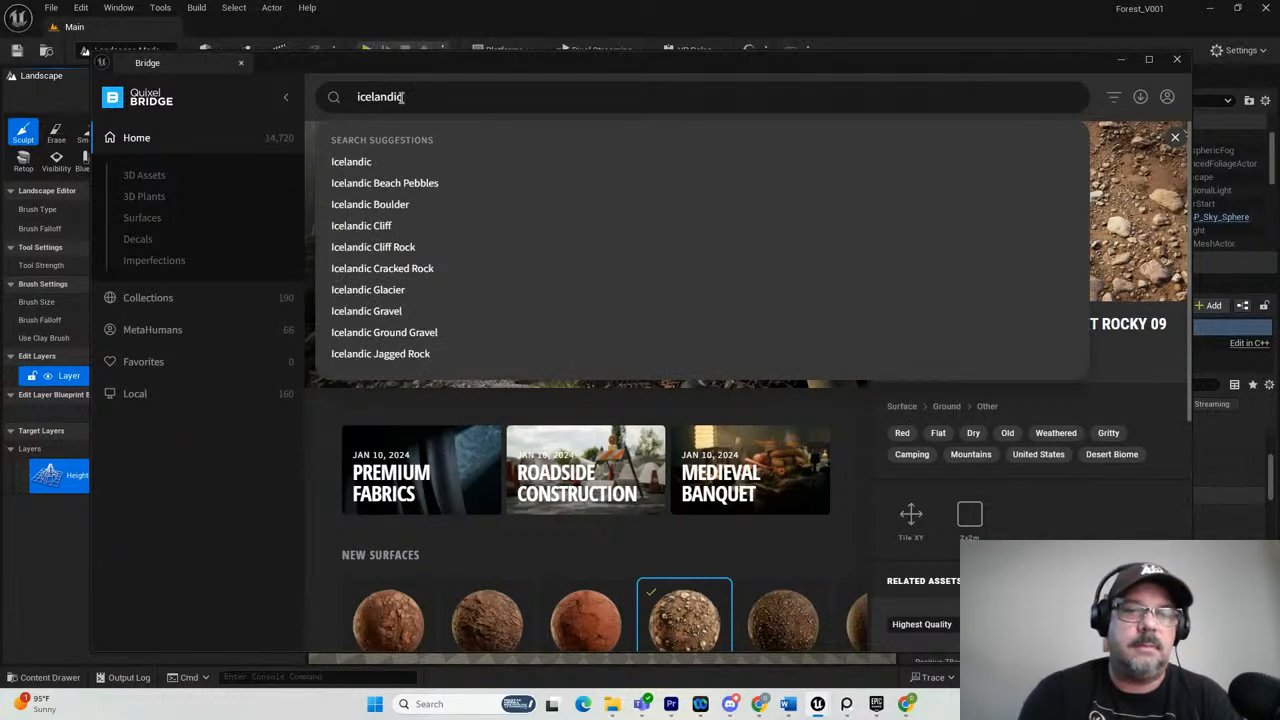
click(350, 226)
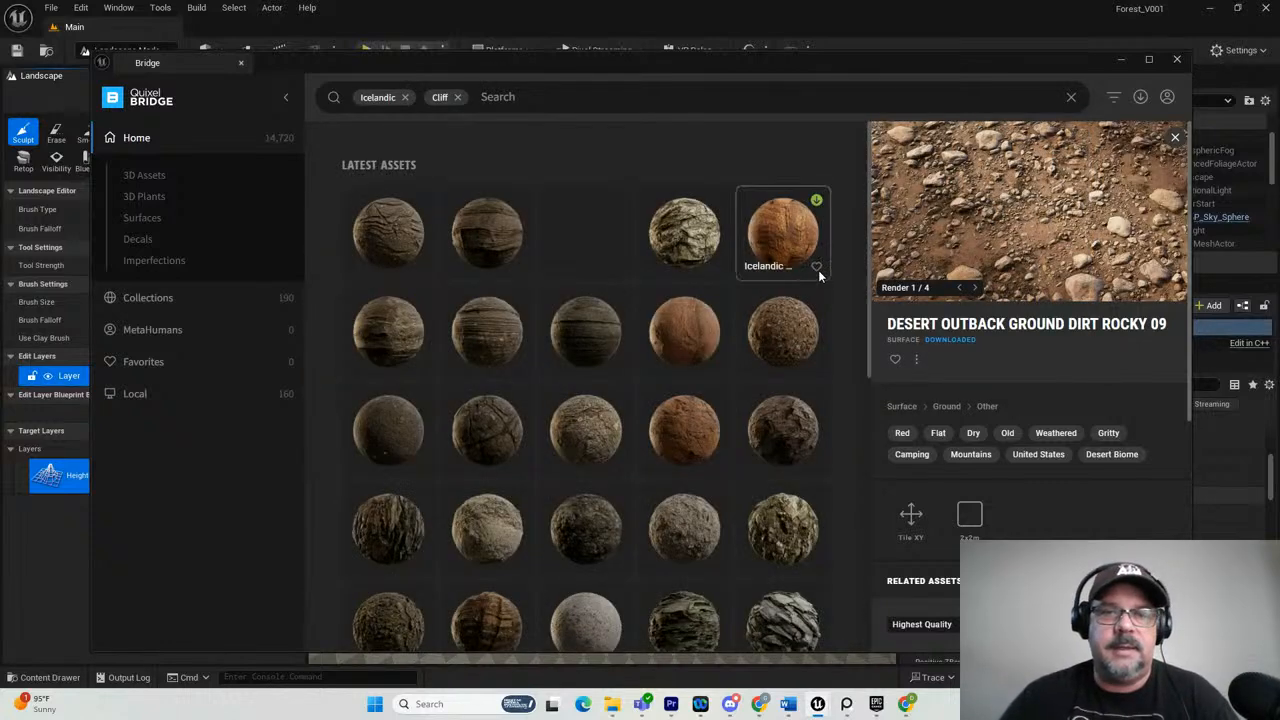
Look through the Icelandic Cliff assets and open the details of Icelandic Jagged Lava Outcrop.
scroll(677, 331, down, 1)
scroll(675, 328, down, 4)
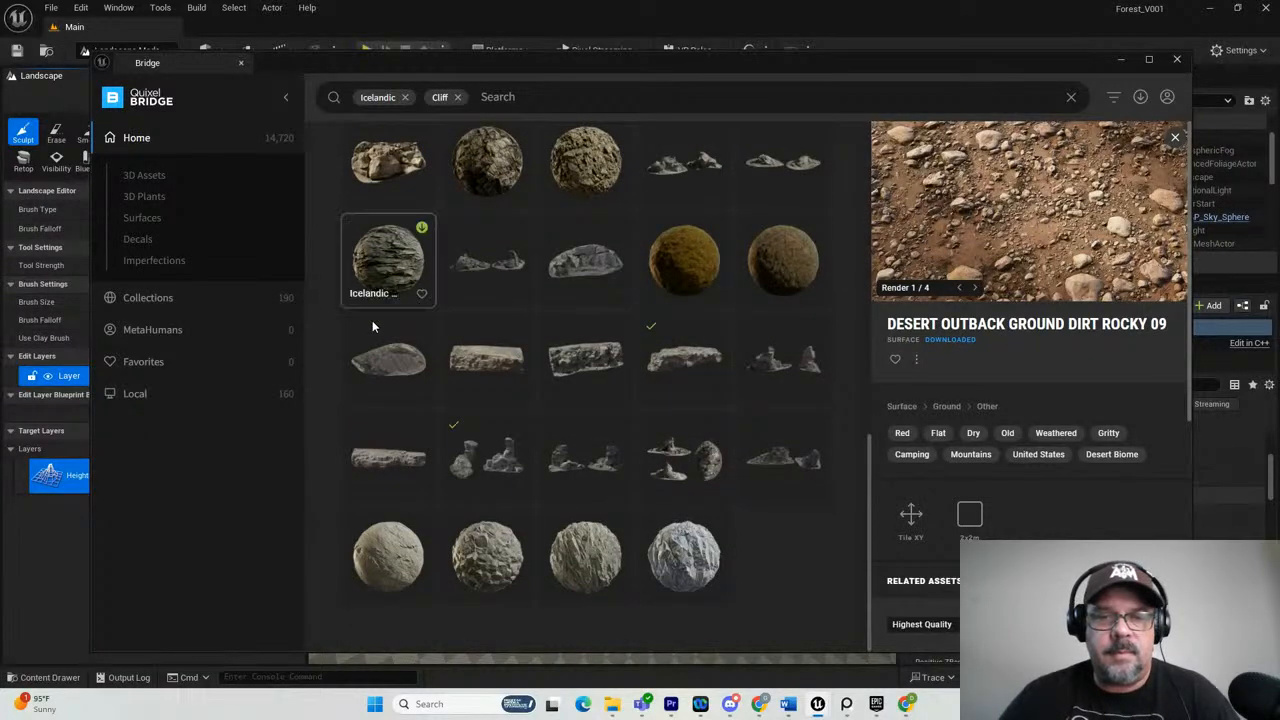
click(684, 361)
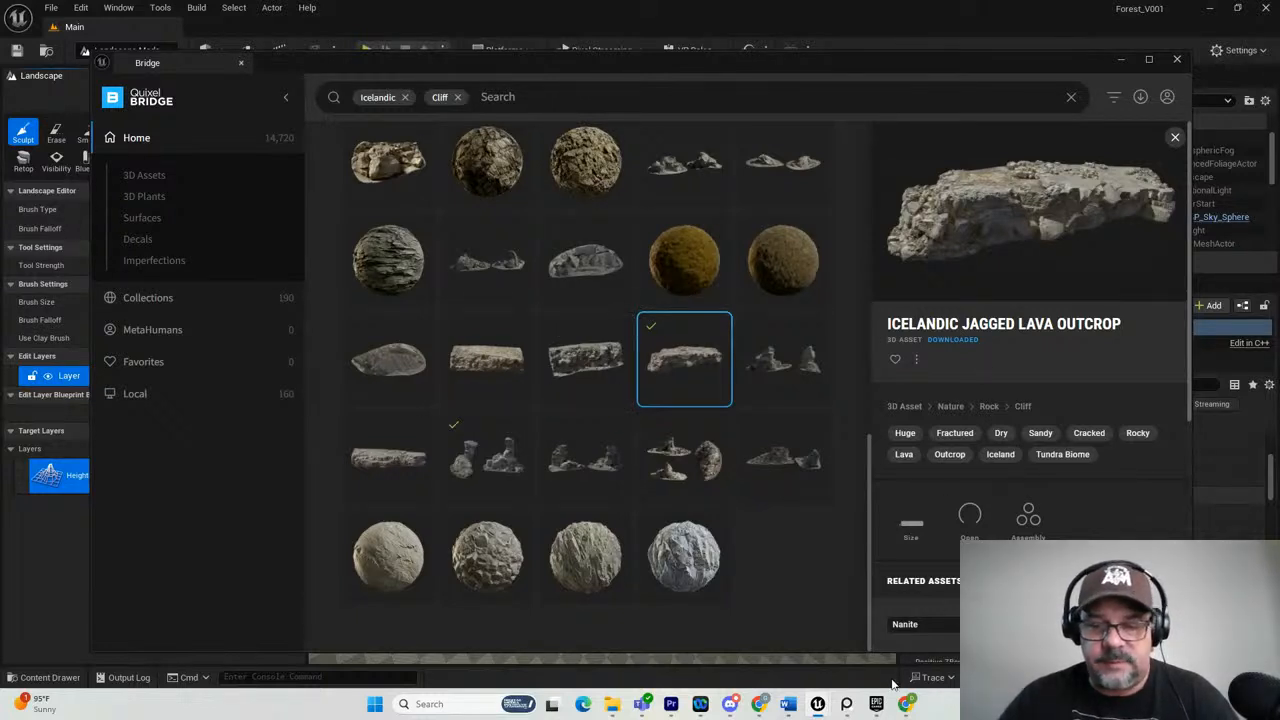
mouse_move(818, 708)
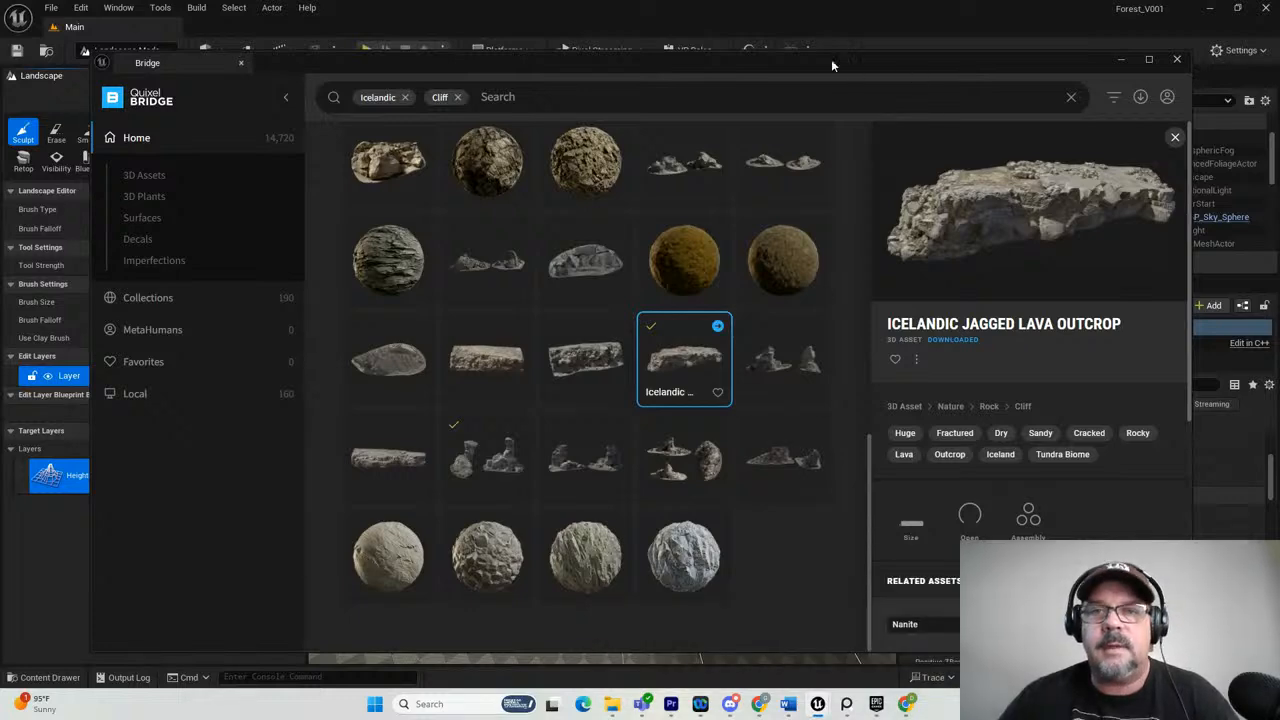
Minimize Bridge and check the project's content for the names of the Megascans 3D asset folders.
click(1121, 60)
click(53, 680)
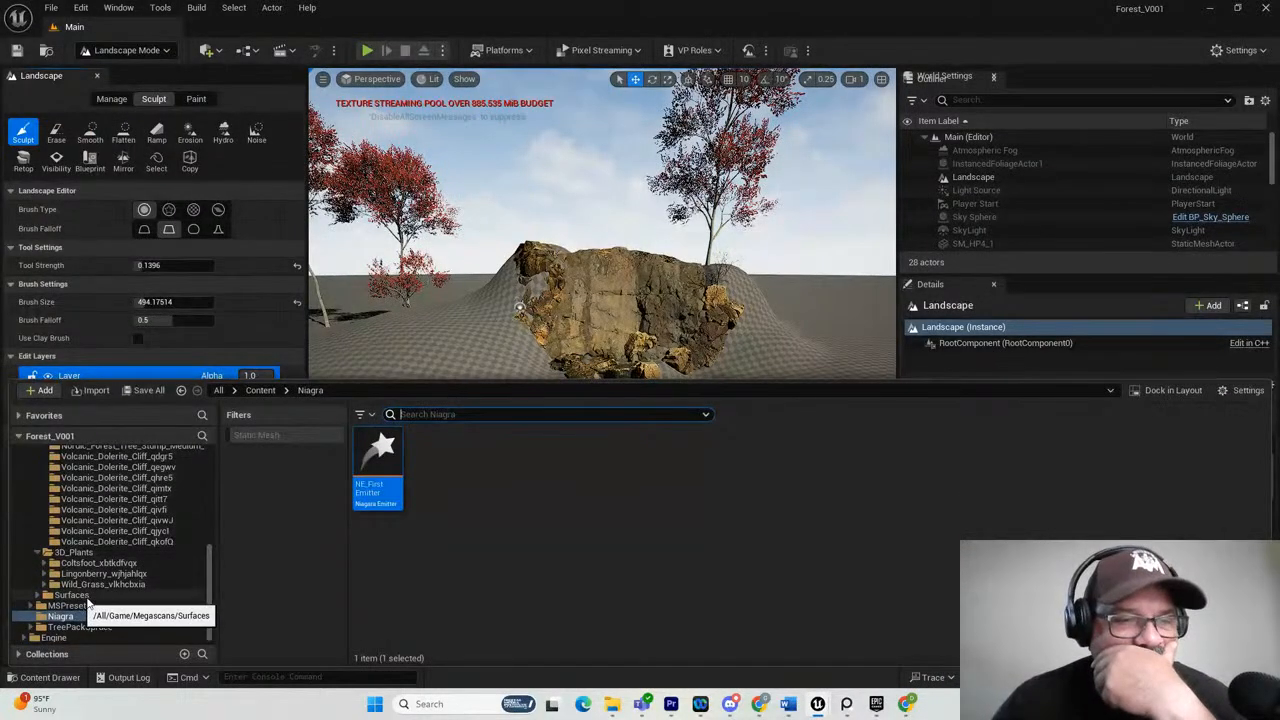
scroll(92, 560, up, 3)
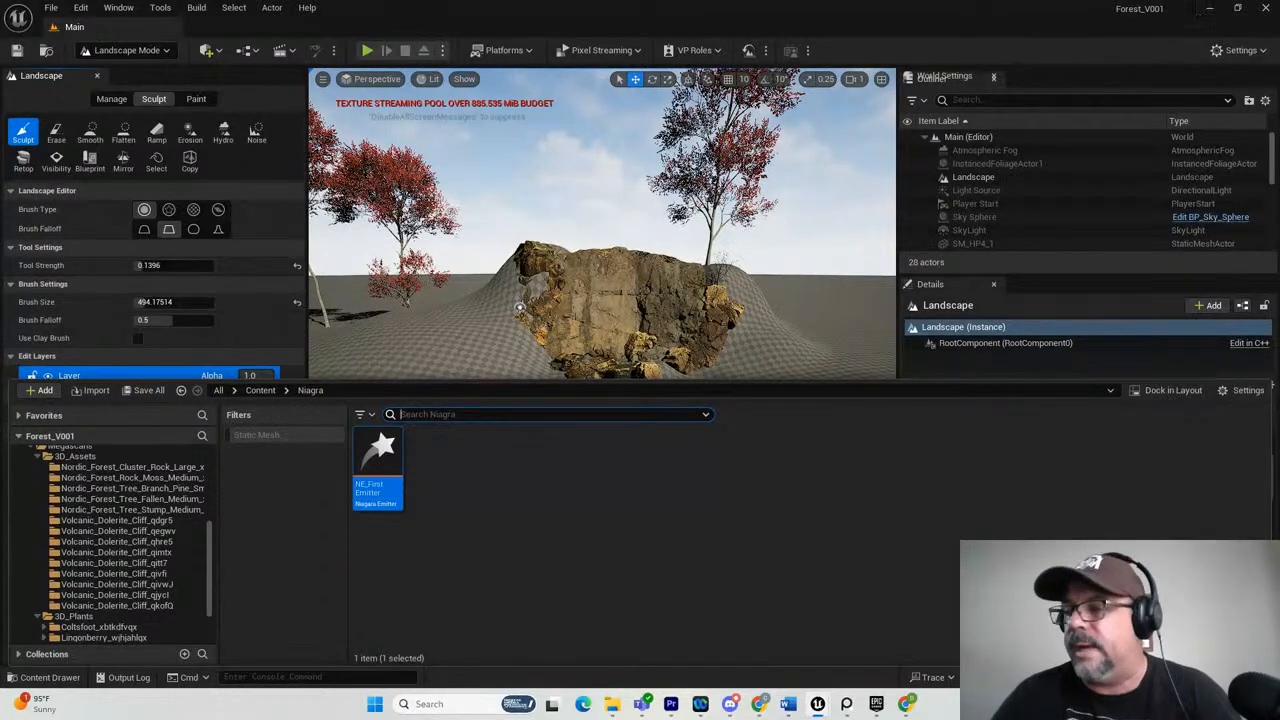
Bring Bridge back over the editor, remove the Icelandic and Cliff filters and search for Dolerite.
drag(1279, 150, 626, 110)
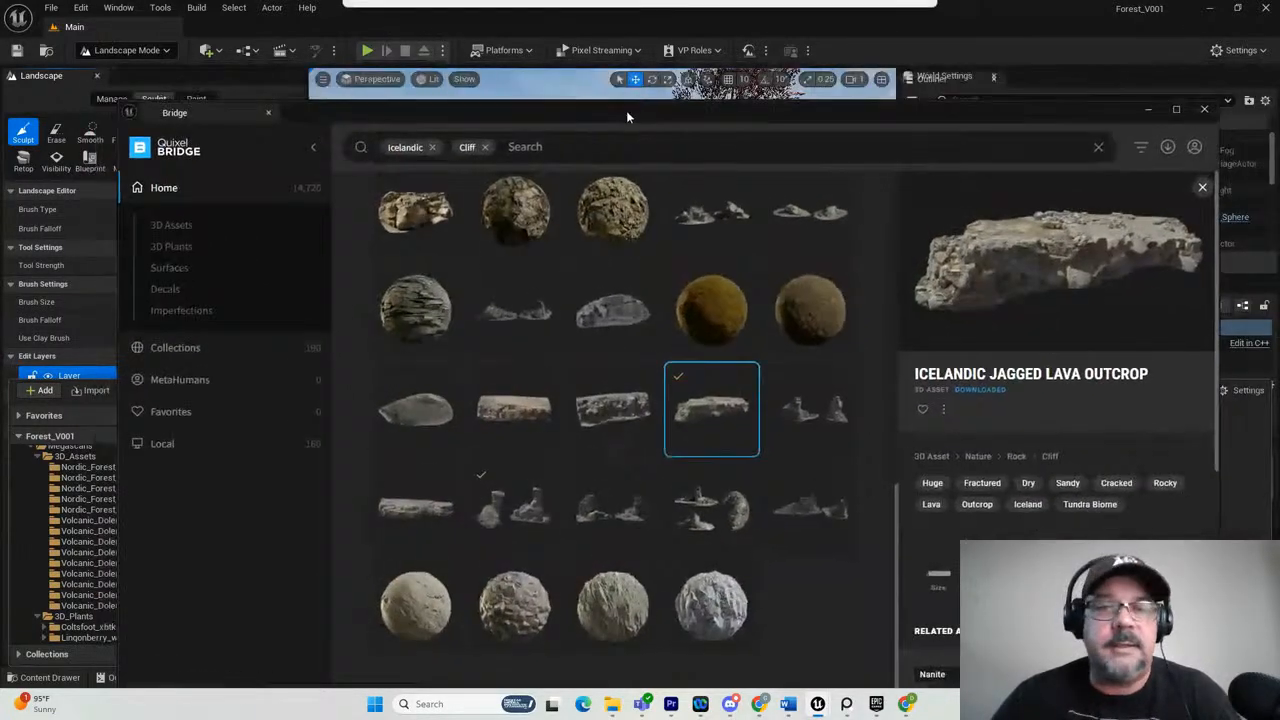
click(486, 148)
click(432, 147)
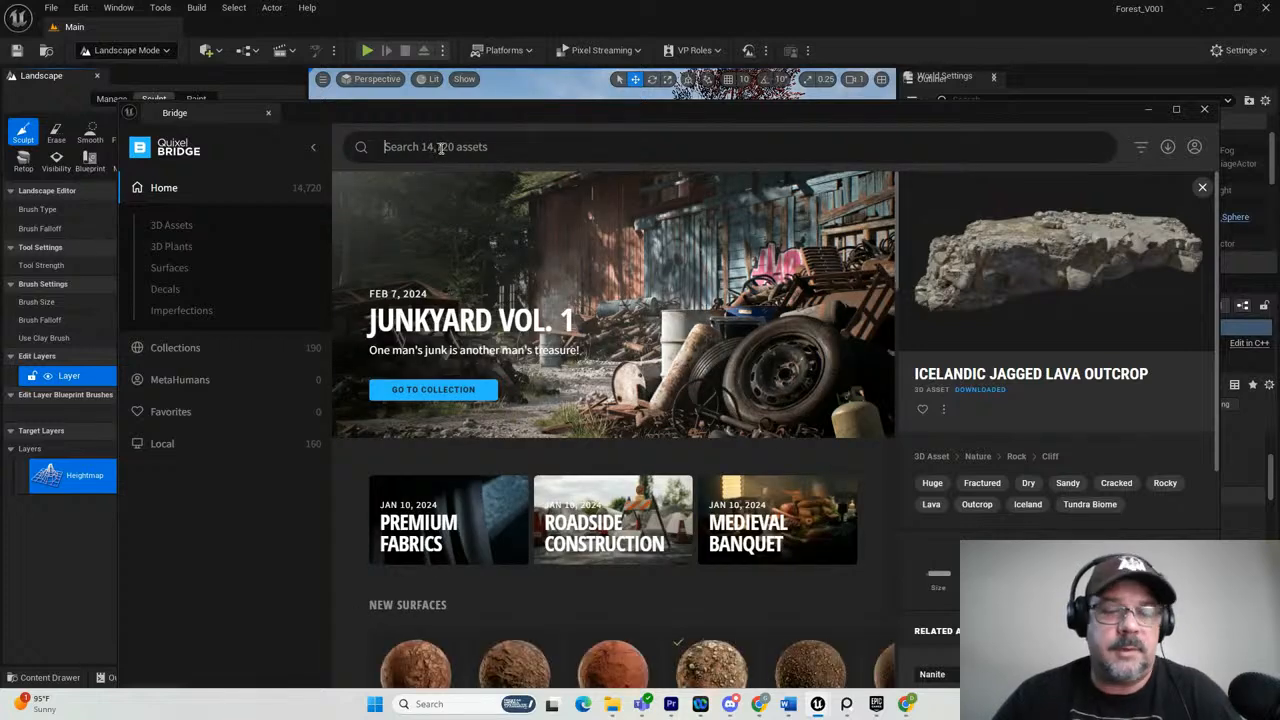
click(440, 147)
text(dol)
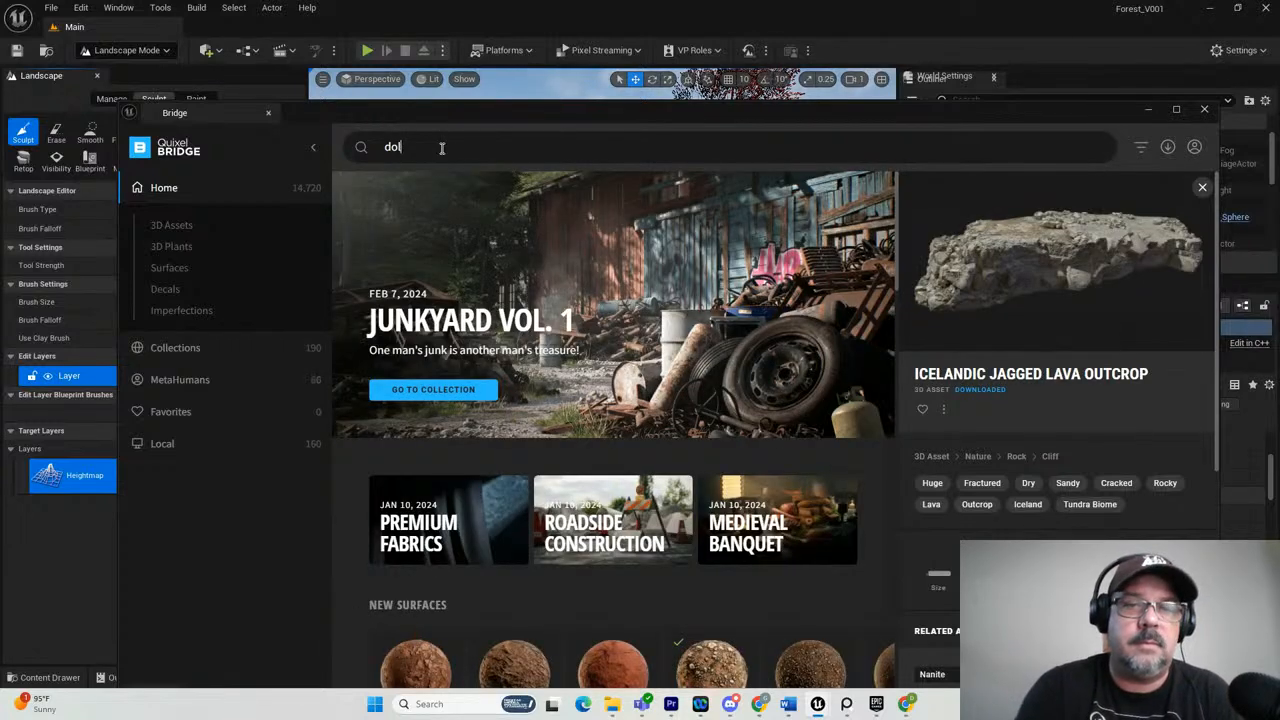
text(erite)
key(Return)
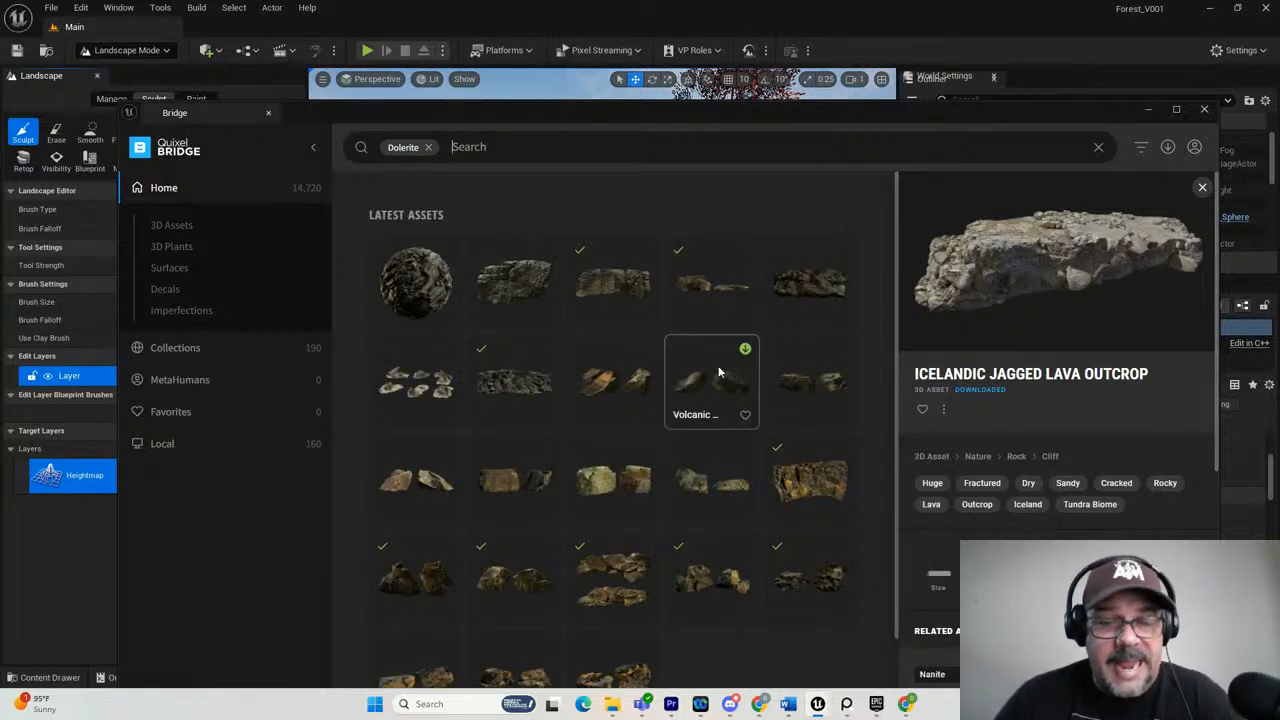
Open the details of the huge Volcanic Dolerite Cliff and compare it with the rock face in the scene.
scroll(718, 372, down, 1)
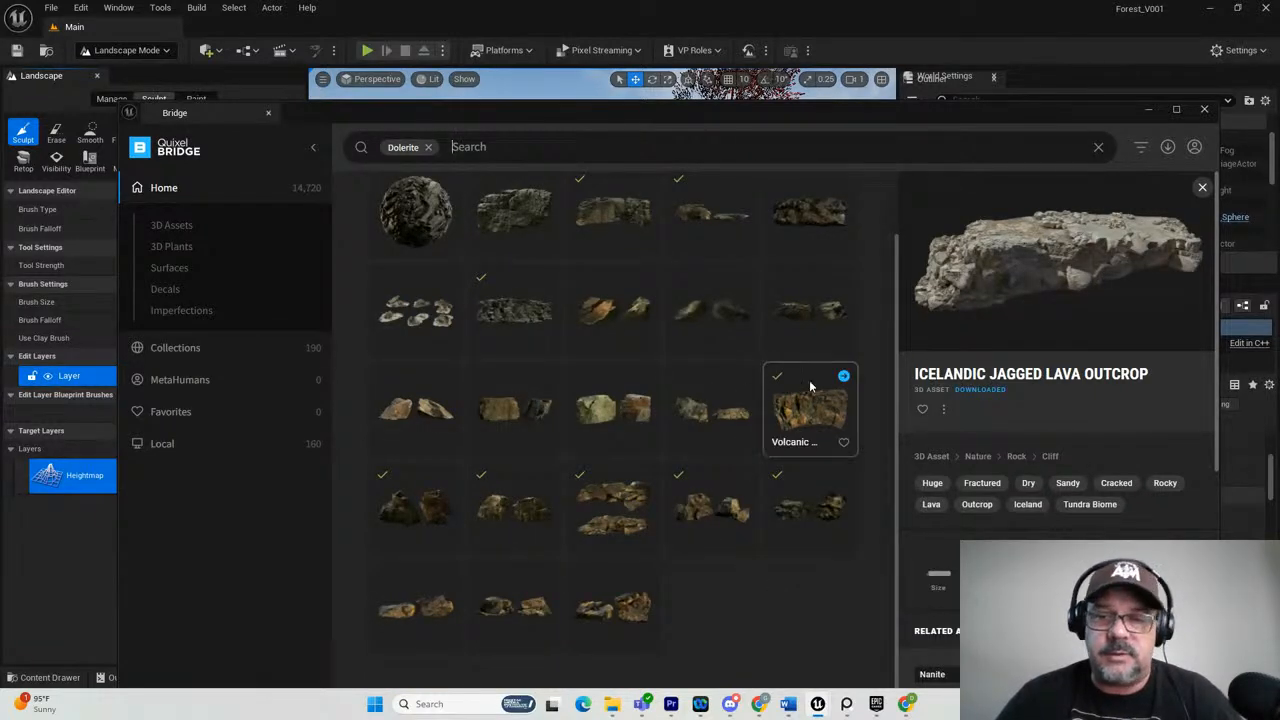
click(815, 415)
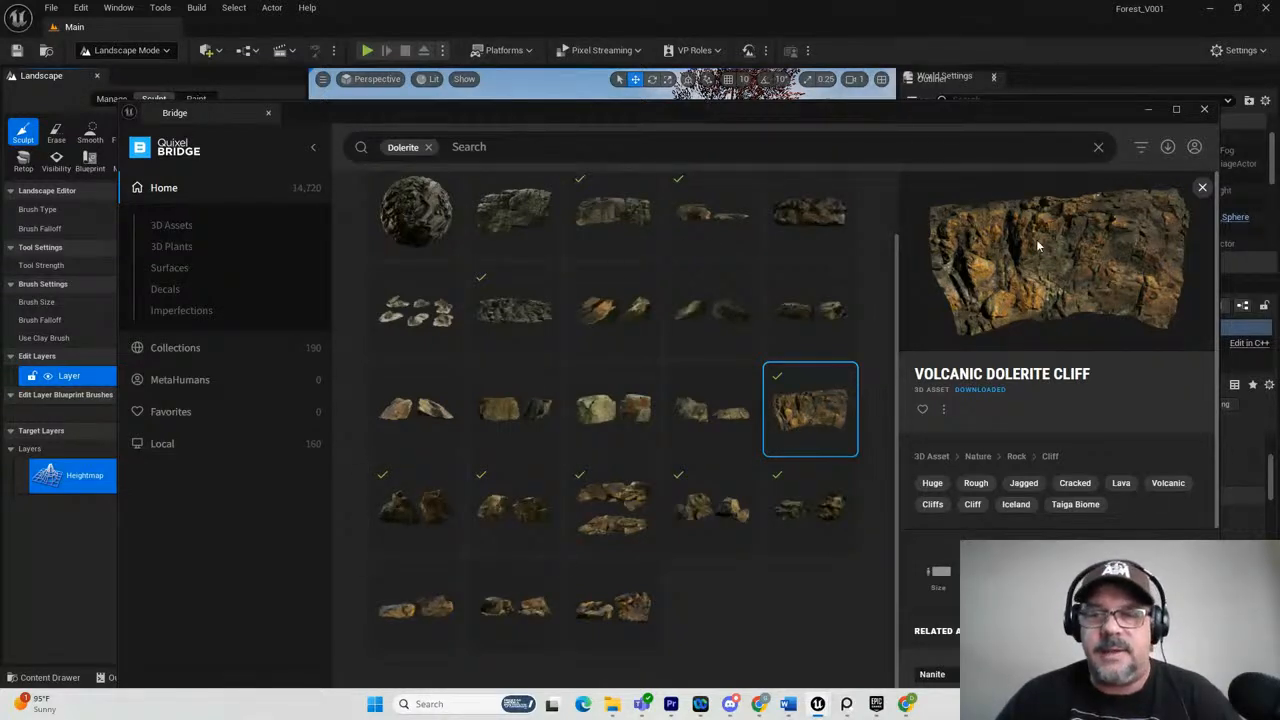
drag(744, 115, 1270, 212)
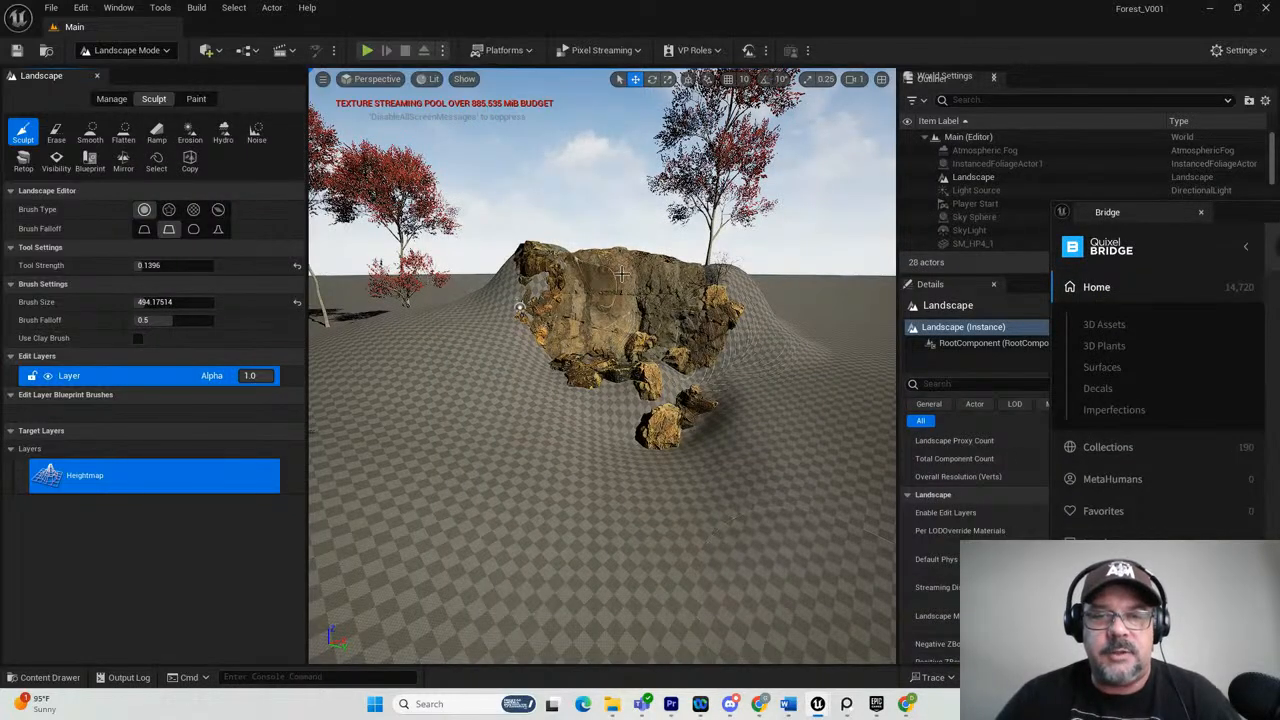
drag(1275, 212, 814, 142)
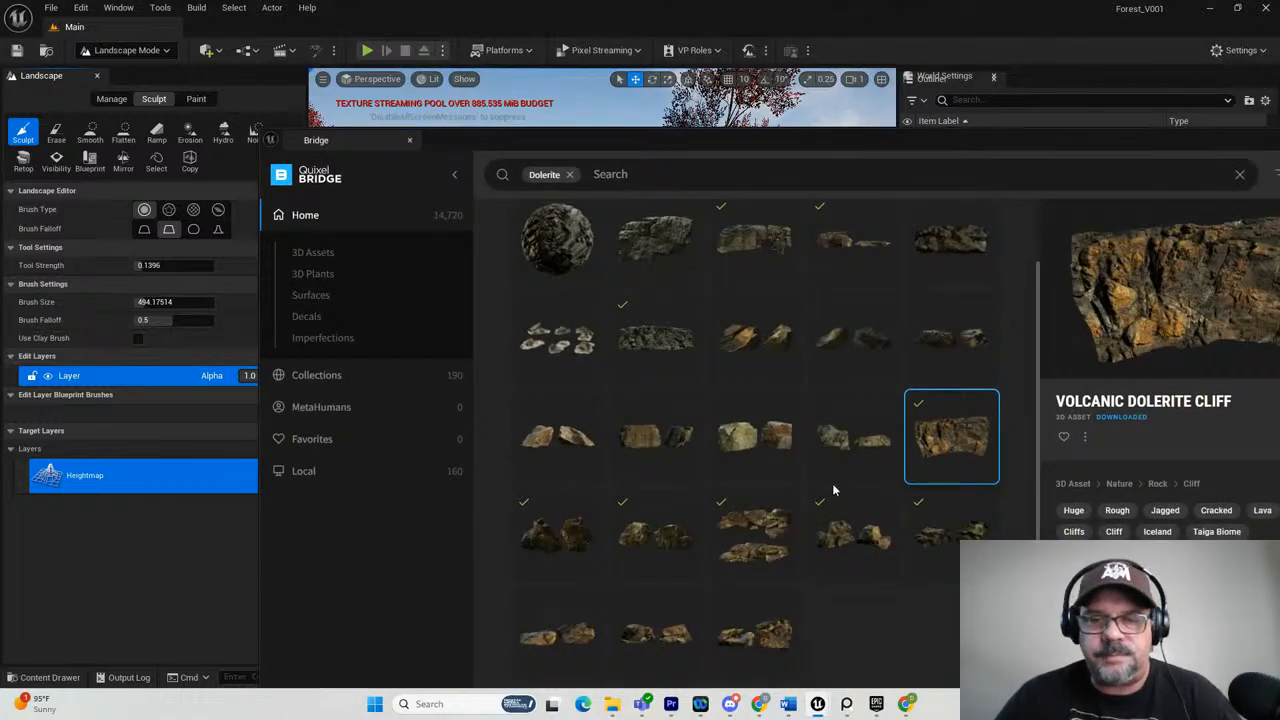
Inspect the first three downloaded Volcanic Dolerite Cliff sets in the row below the huge cliff.
click(545, 543)
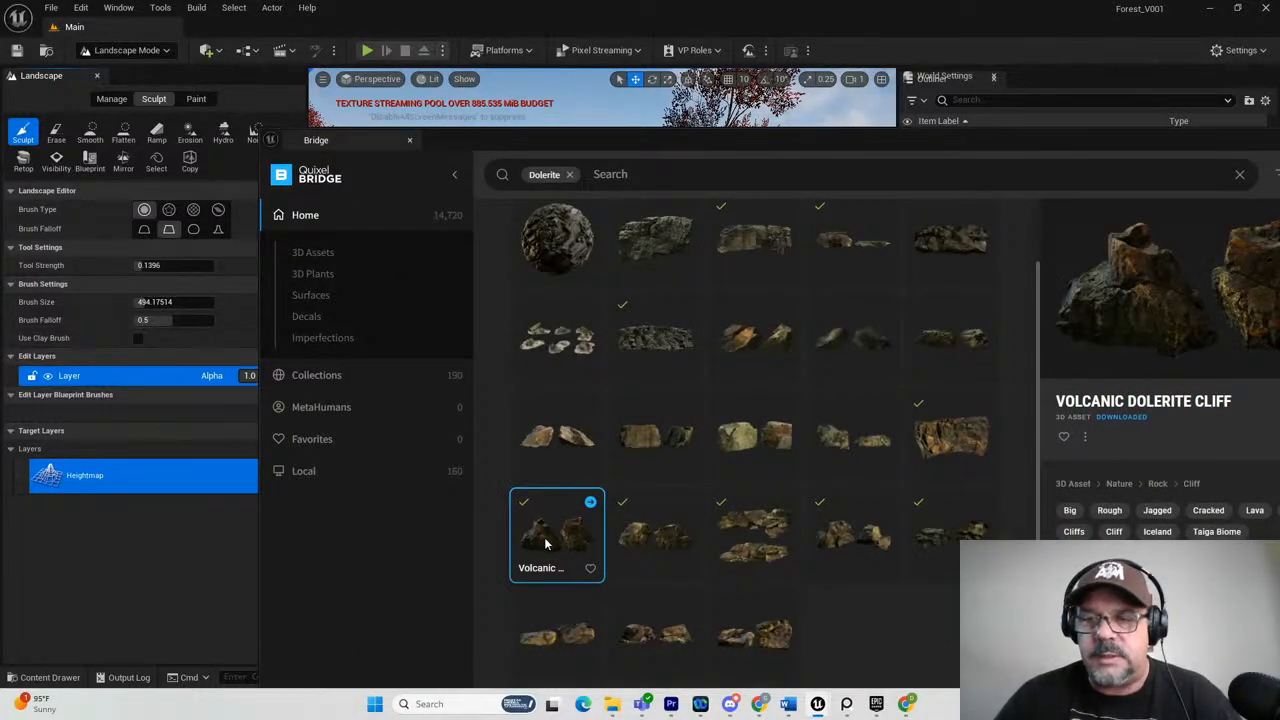
drag(906, 140, 692, 88)
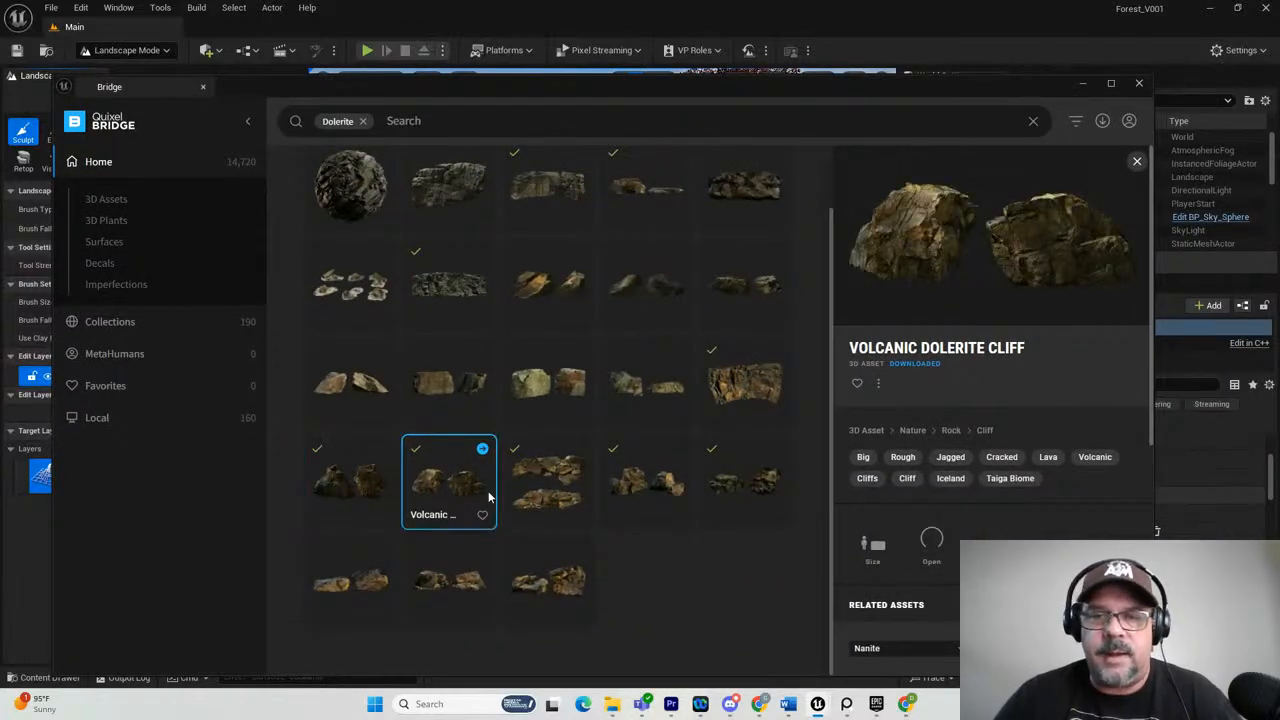
click(557, 487)
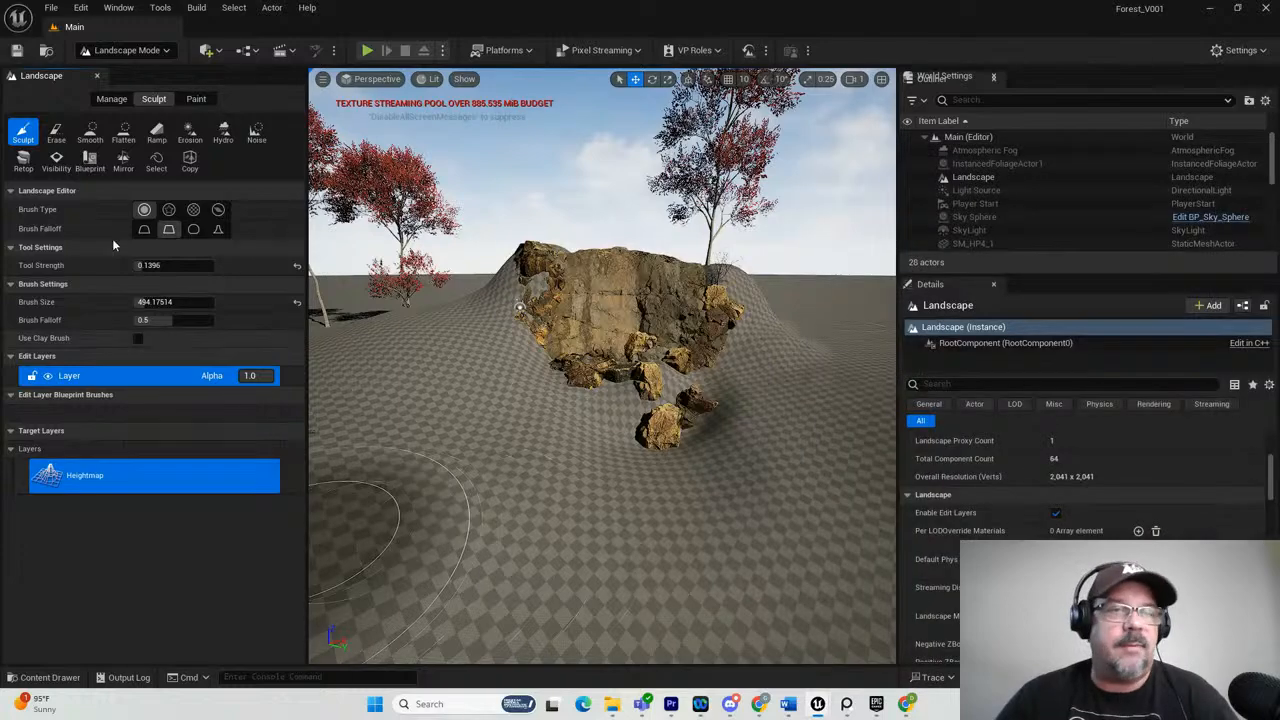
Return to Selection mode in the editor, select the large cliff mesh behind the rocks and view it from above.
click(128, 50)
click(117, 69)
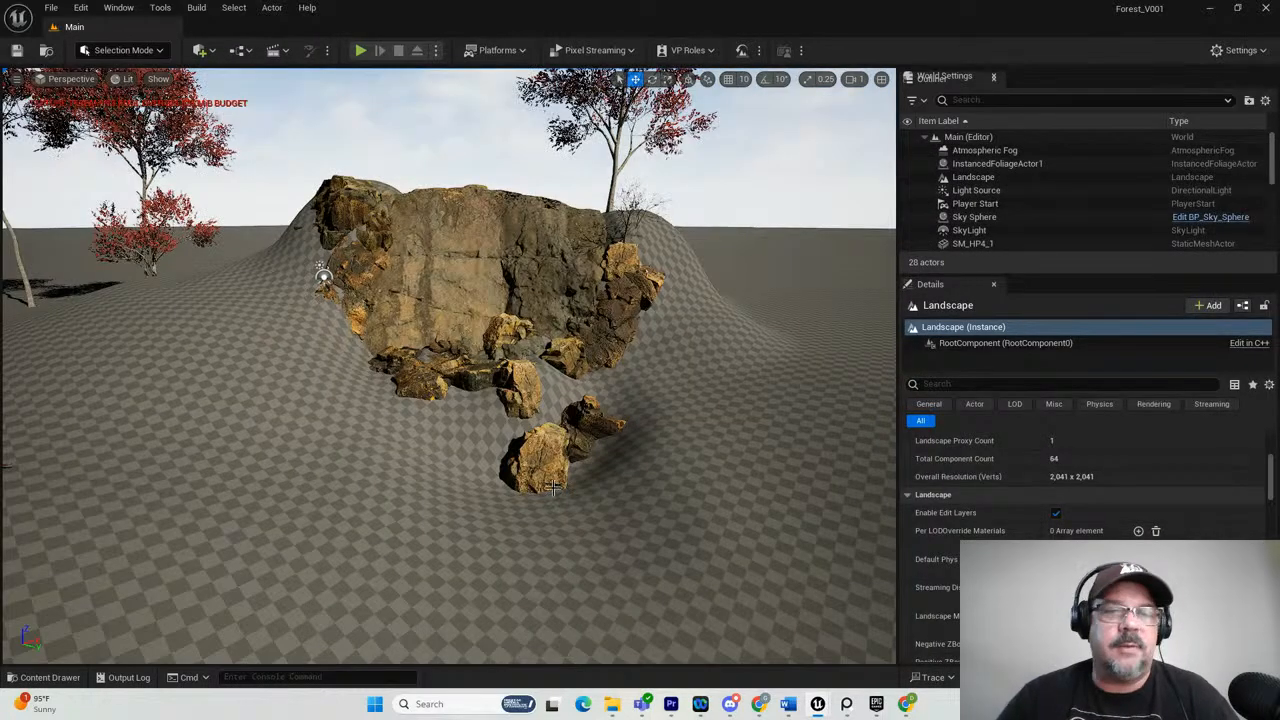
click(472, 256)
right_drag(472, 385, 474, 399)
alt+drag(474, 399, 449, 436)
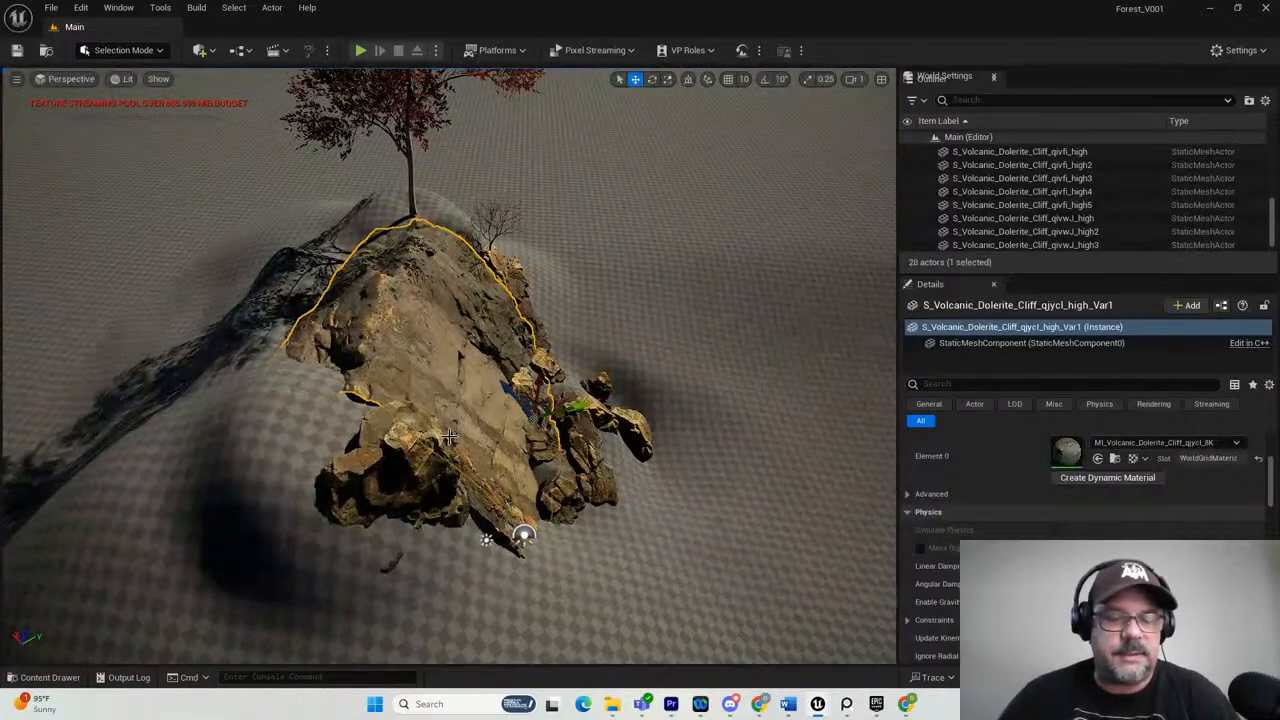
Try pulling the large cliff mesh out of the rock formation, undo the move and inspect the formation from its other side.
drag(585, 405, 784, 389)
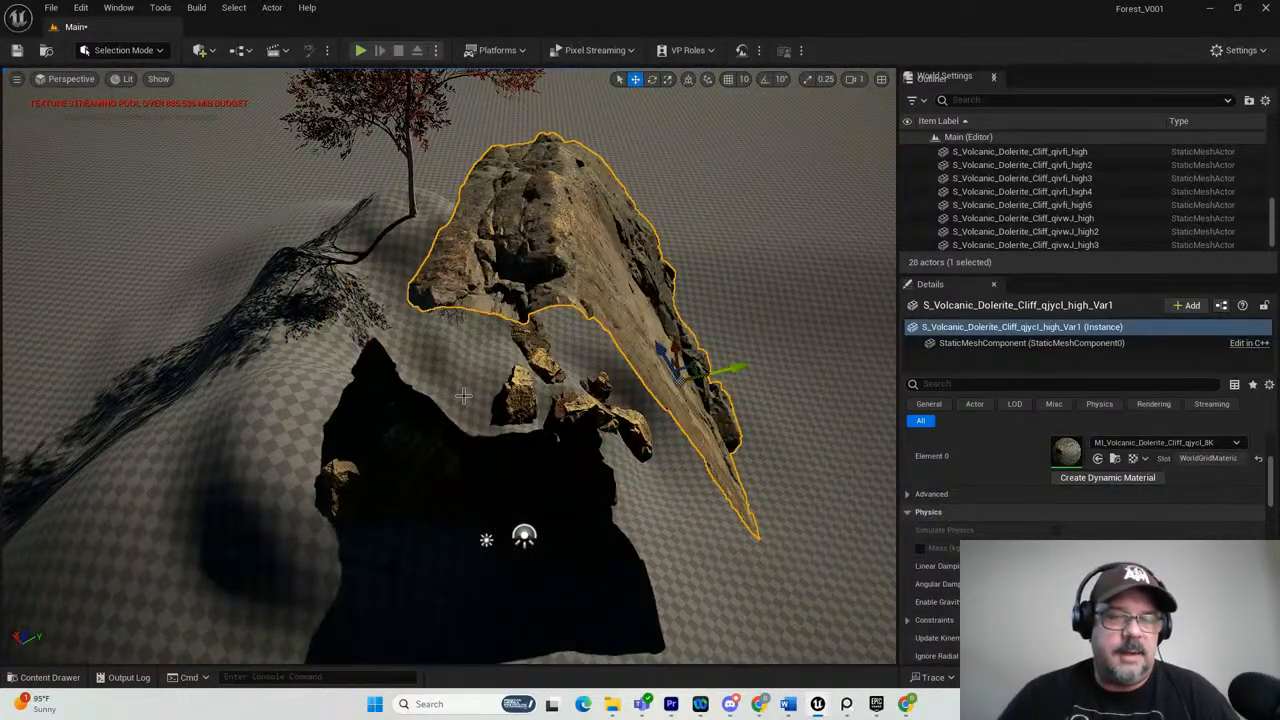
mouse_move(357, 260)
alt+mouse_down()
mouse_move(371, 234)
mouse_move(346, 240)
mouse_move(354, 265)
alt+mouse_up()
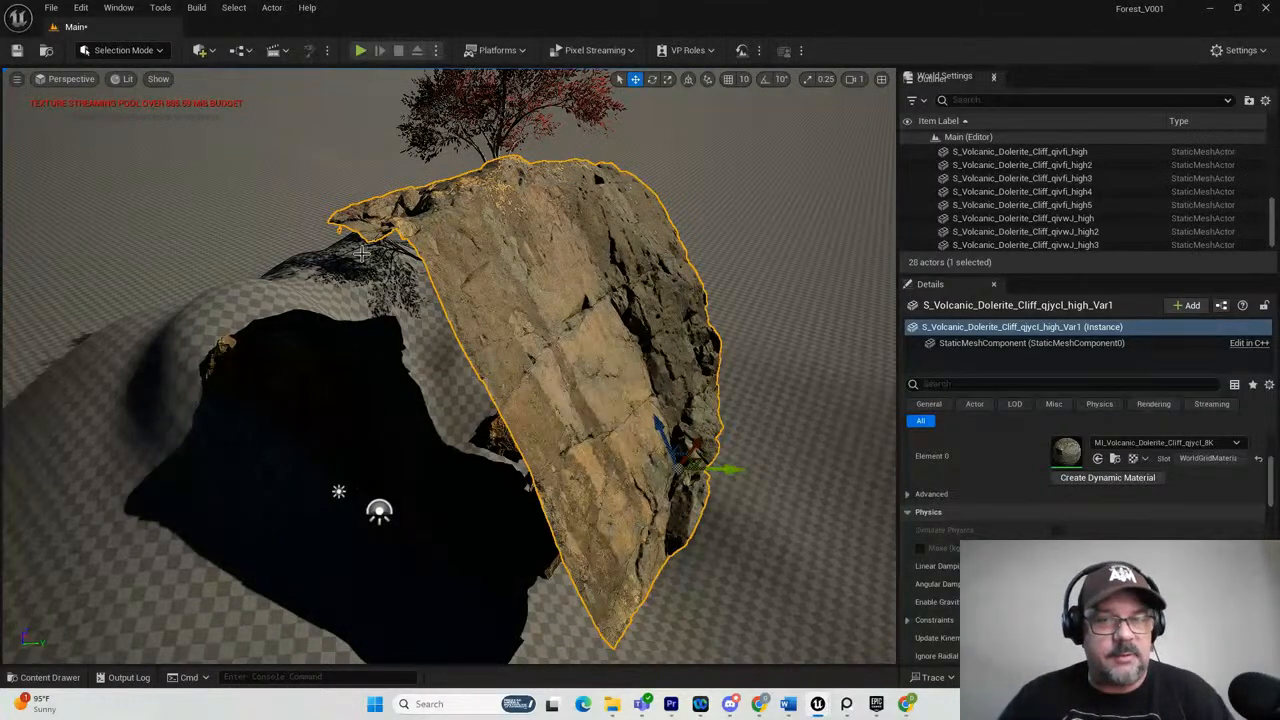
key(ctrl+z)
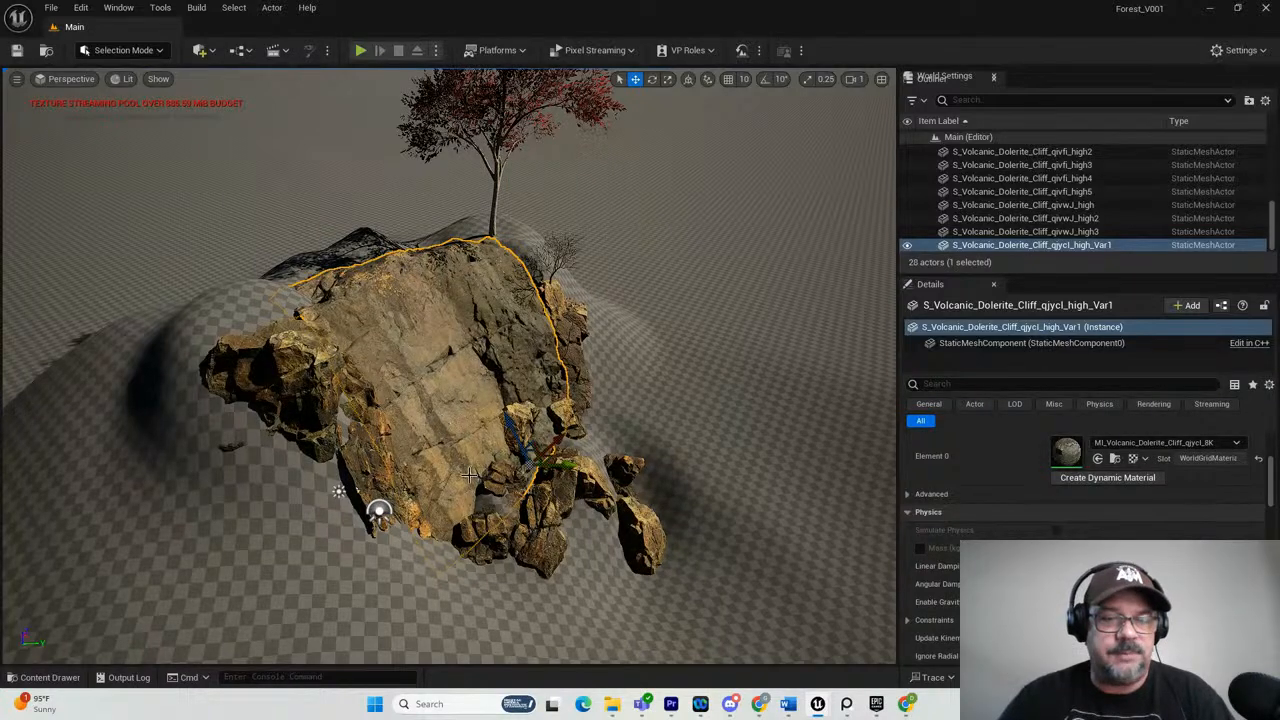
alt+drag(598, 472, 543, 438)
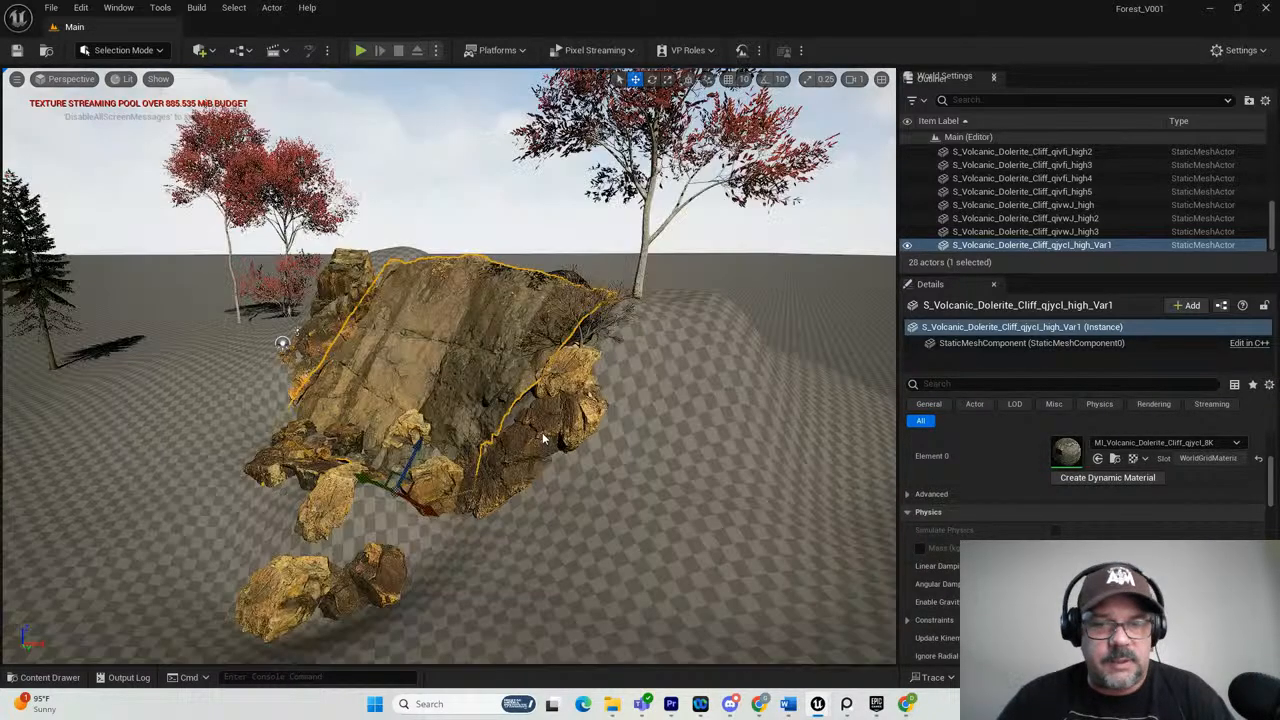
Try pulling the dark dolerite cliff piece beside the large rock face out of the formation and undo the move.
click(543, 438)
key(f)
alt+drag(543, 438, 450, 447)
drag(402, 344, 75, 215)
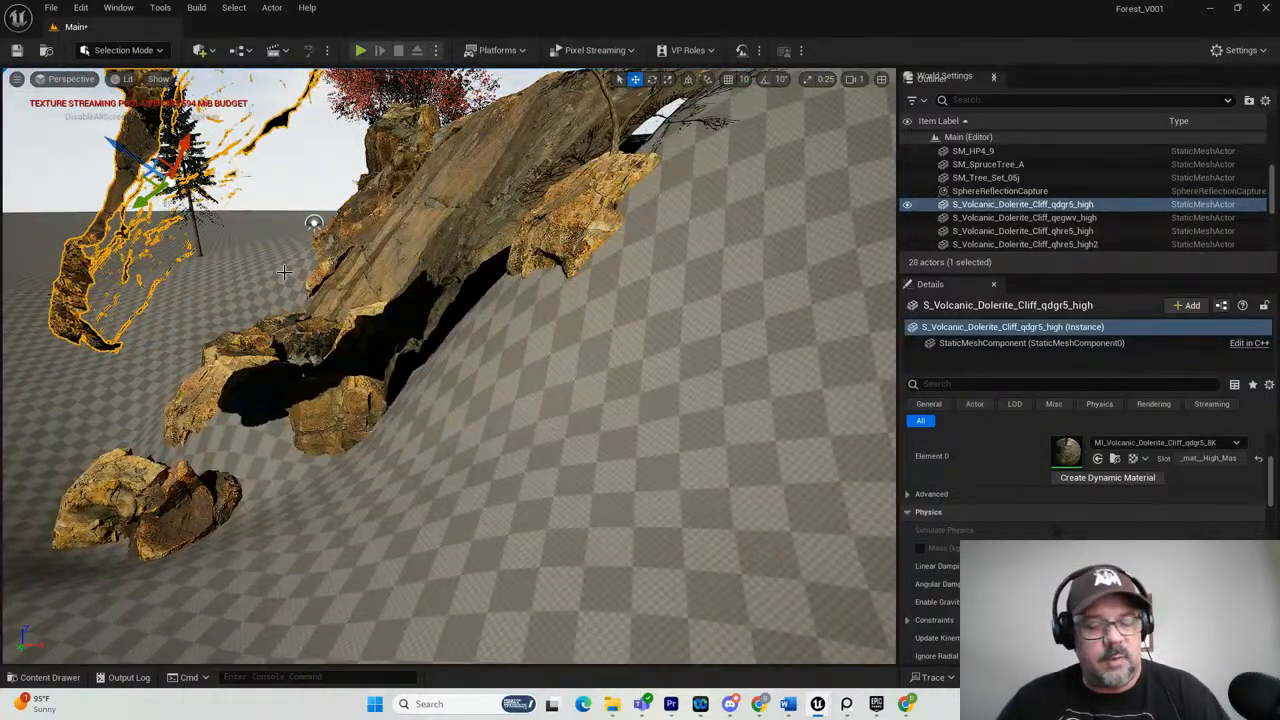
alt+drag(470, 373, 538, 387)
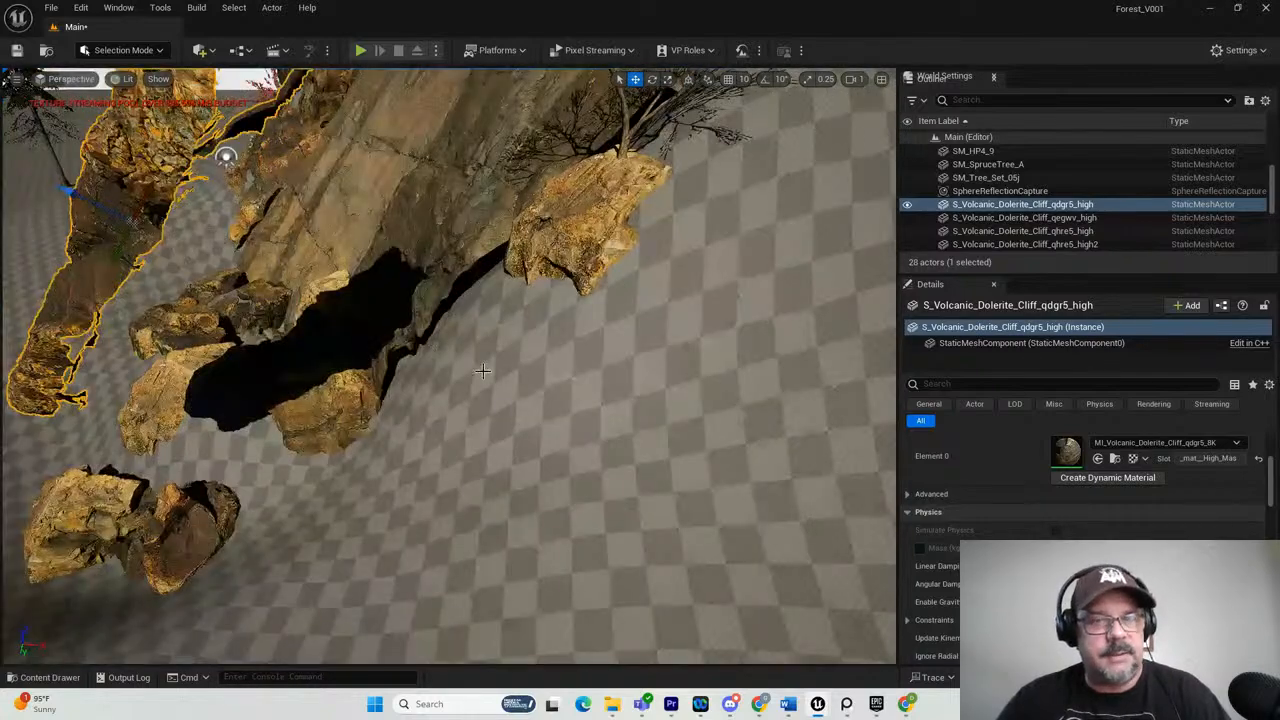
key(ctrl+z)
alt+drag(482, 371, 432, 381)
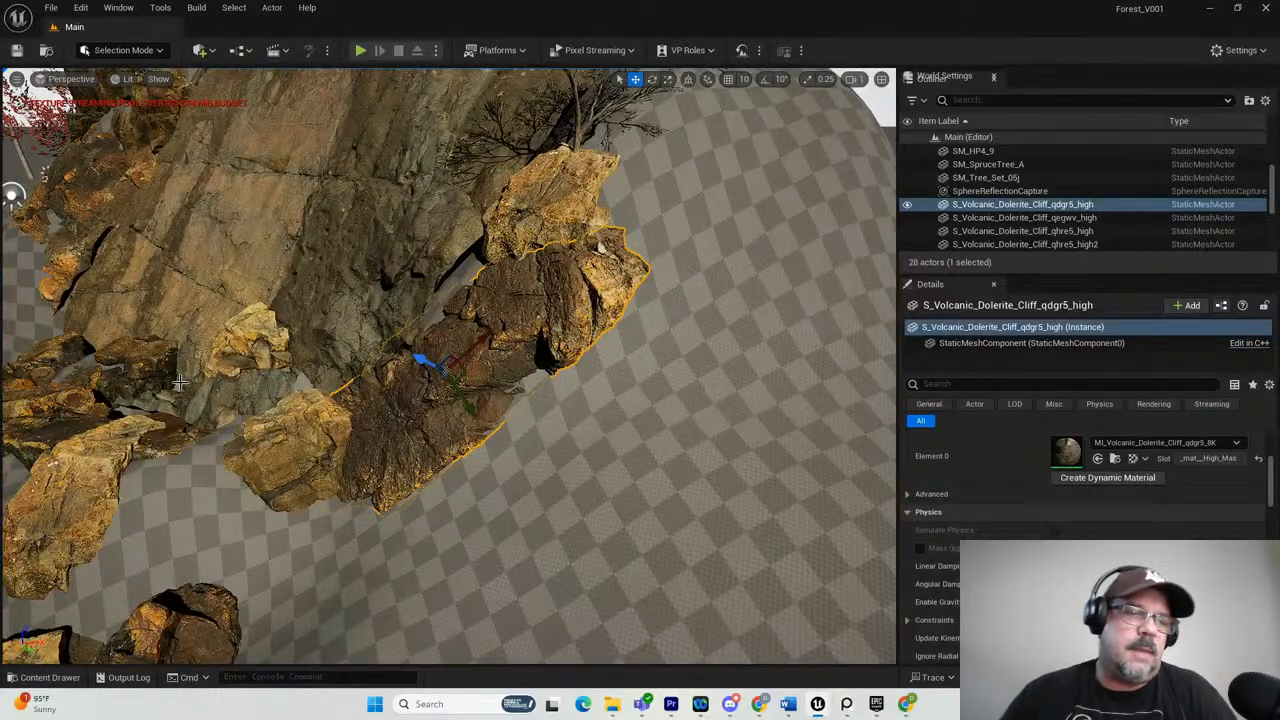
Select the upright rock below the cliff base and view how it sits in the formation.
alt+drag(175, 383, 101, 480)
click(101, 480)
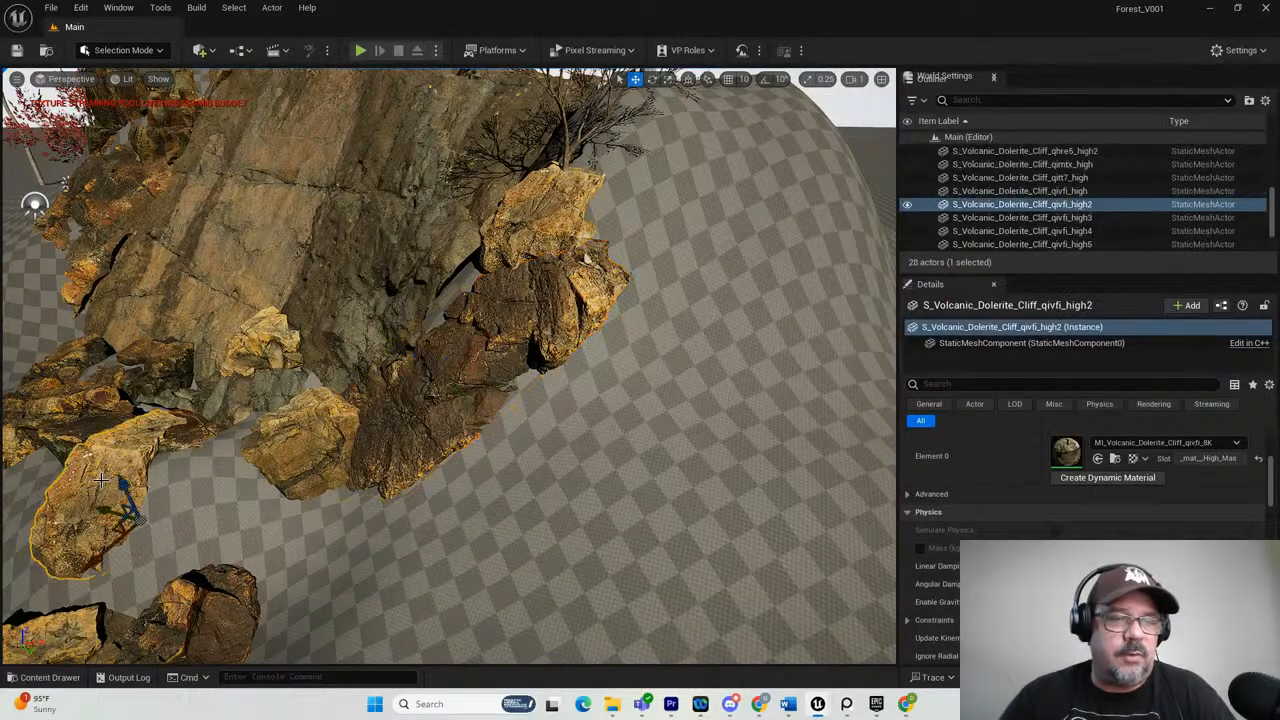
alt+drag(101, 480, 203, 508)
scroll(203, 508, down, 2)
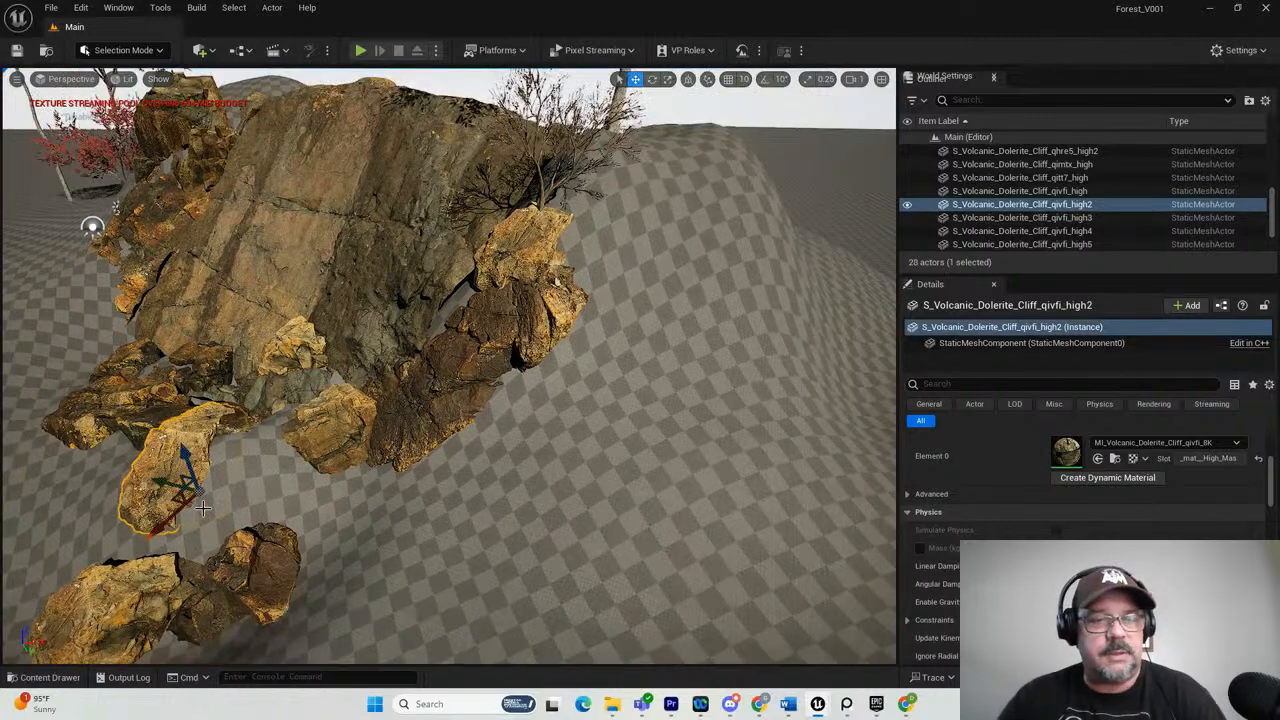
Download the first and third Volcanic Dolerite Rocks sets in the last row of the Dolerite results in Quixel Bridge.
drag(1279, 320, 345, 68)
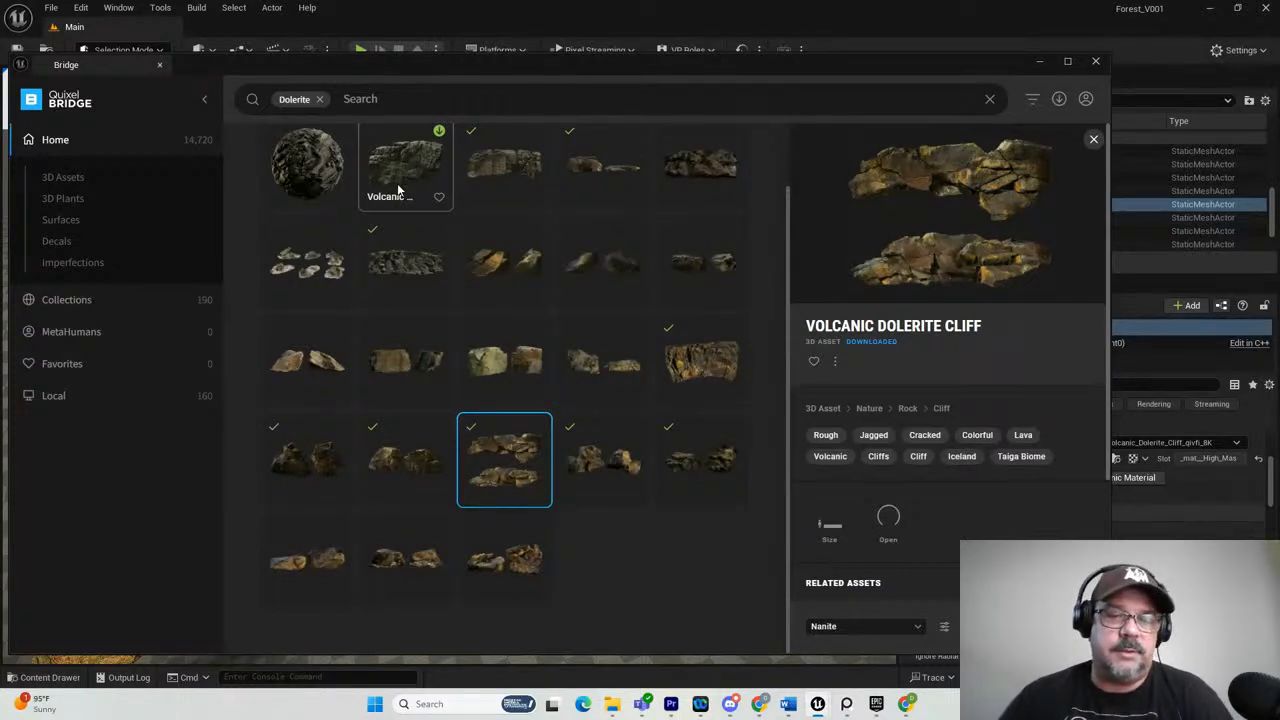
click(306, 566)
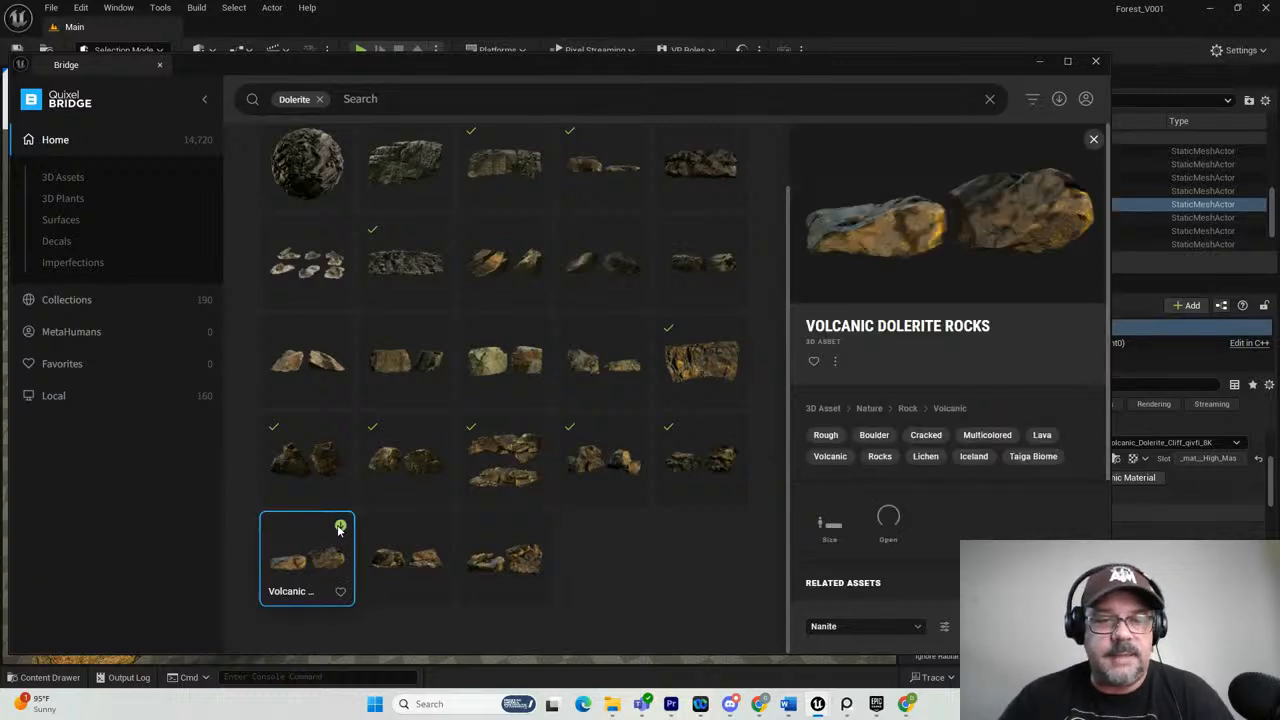
click(340, 526)
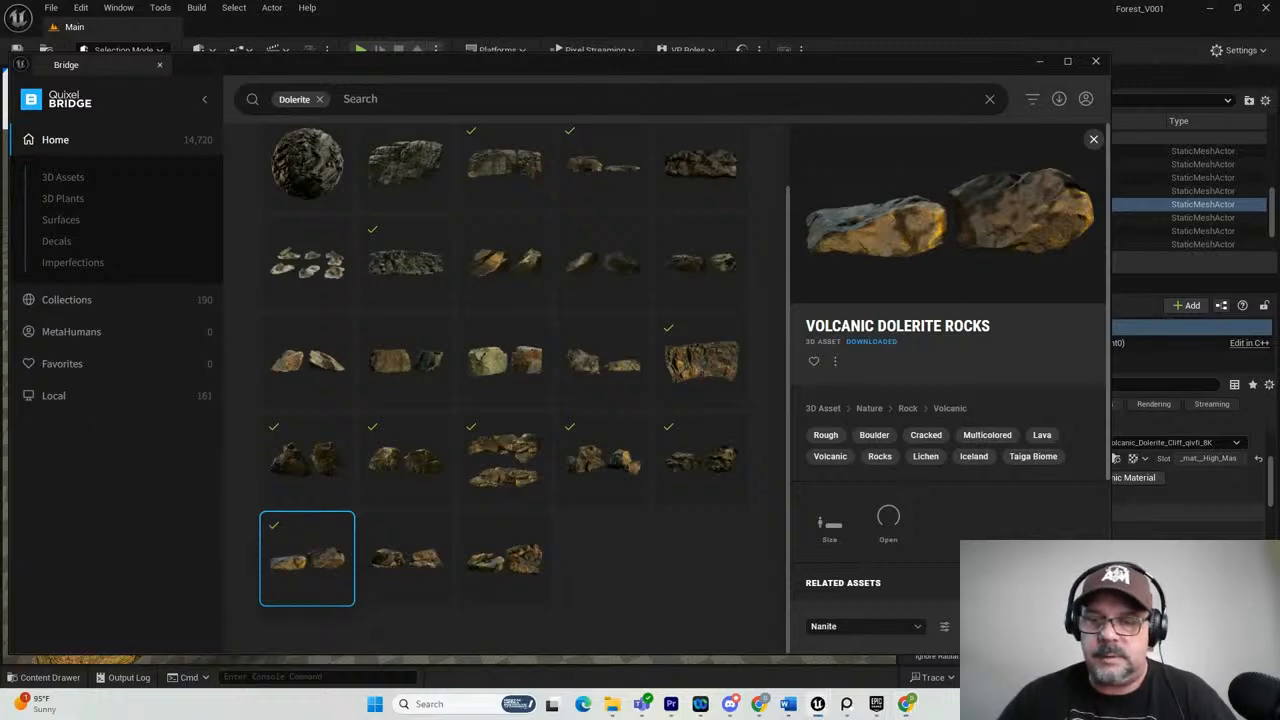
click(512, 556)
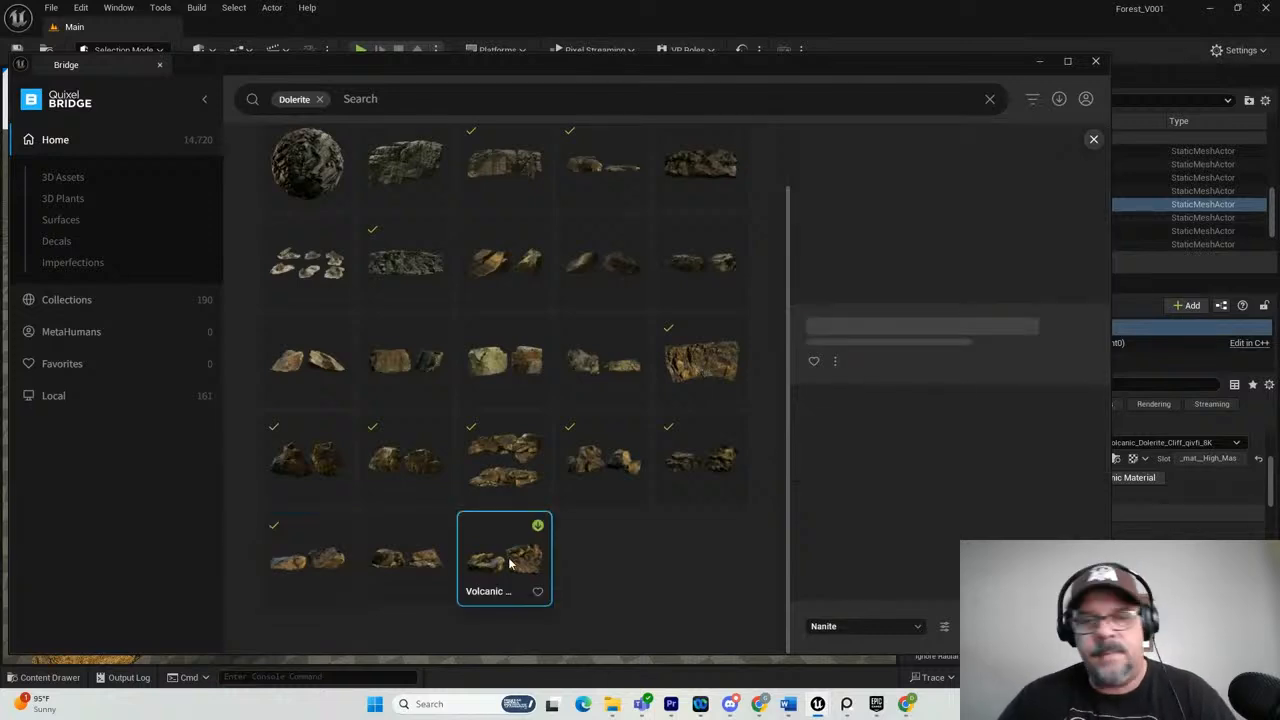
click(538, 526)
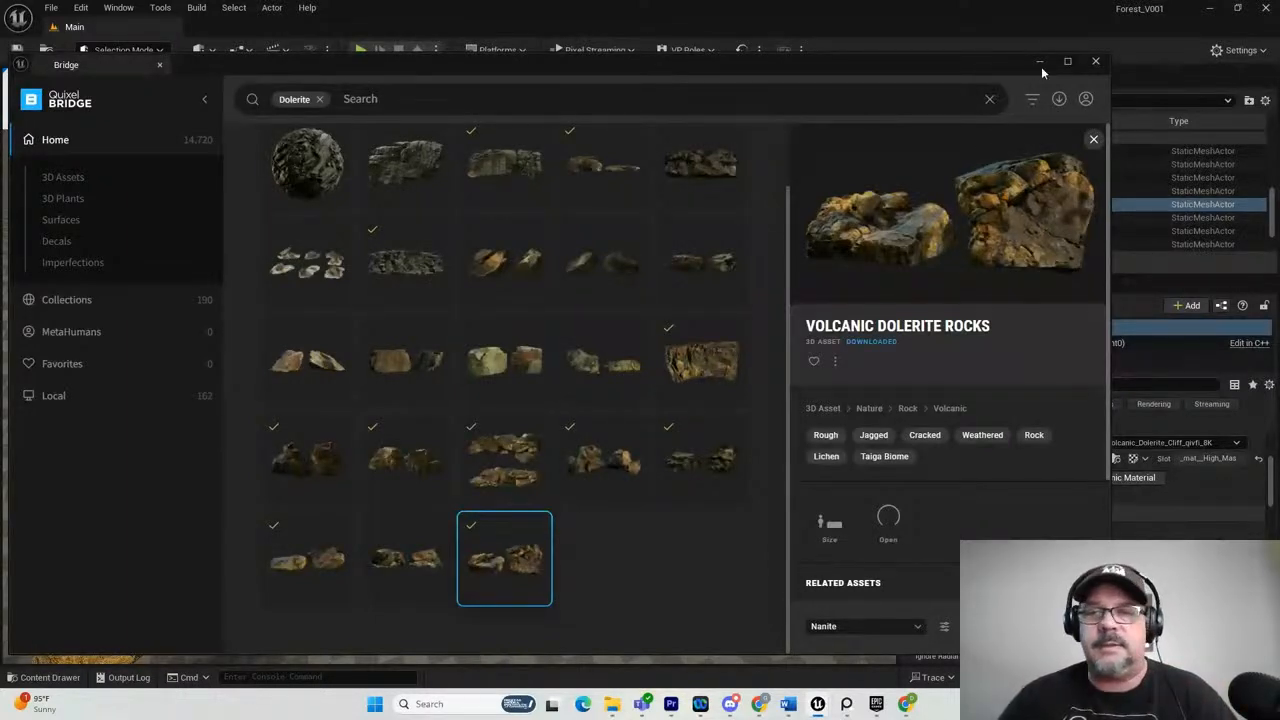
click(1096, 63)
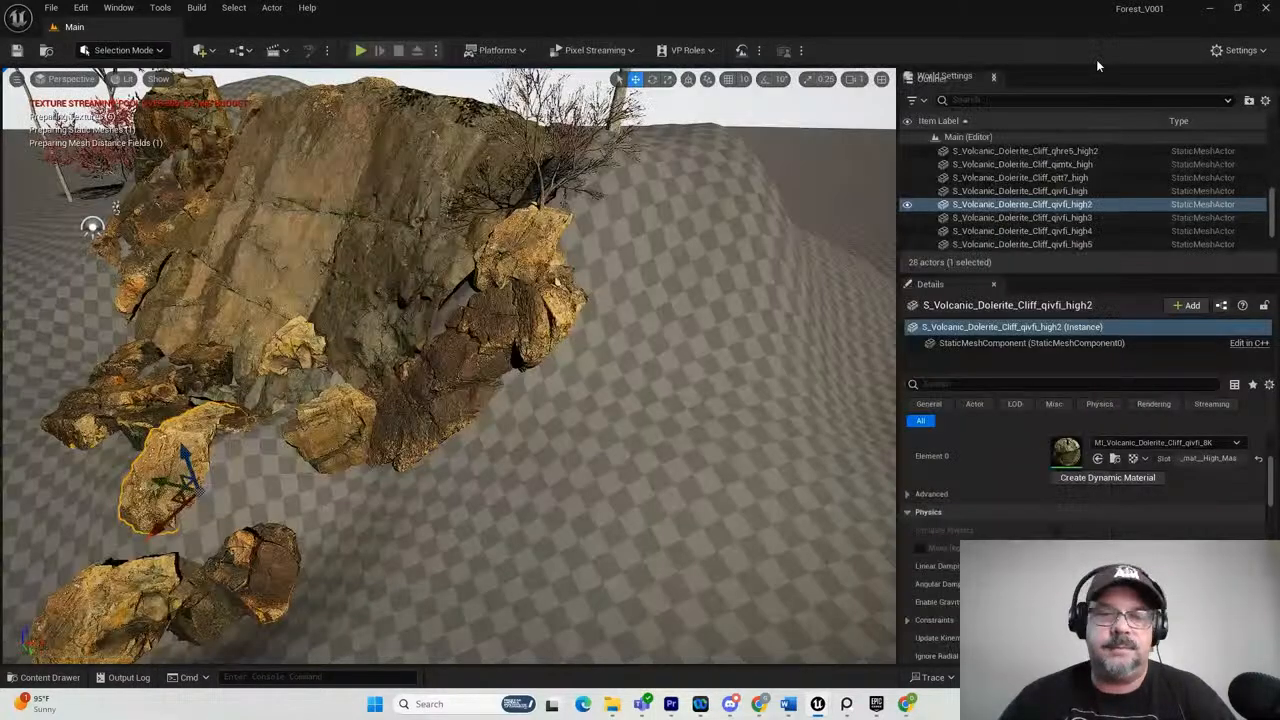
Browse the project content to the Megascans Surfaces folder and open Desert_Outback_Ground_Dirt_Rocky_09_xisbchvs.
scroll(541, 473, down, 3)
alt+drag(541, 473, 460, 445)
click(52, 679)
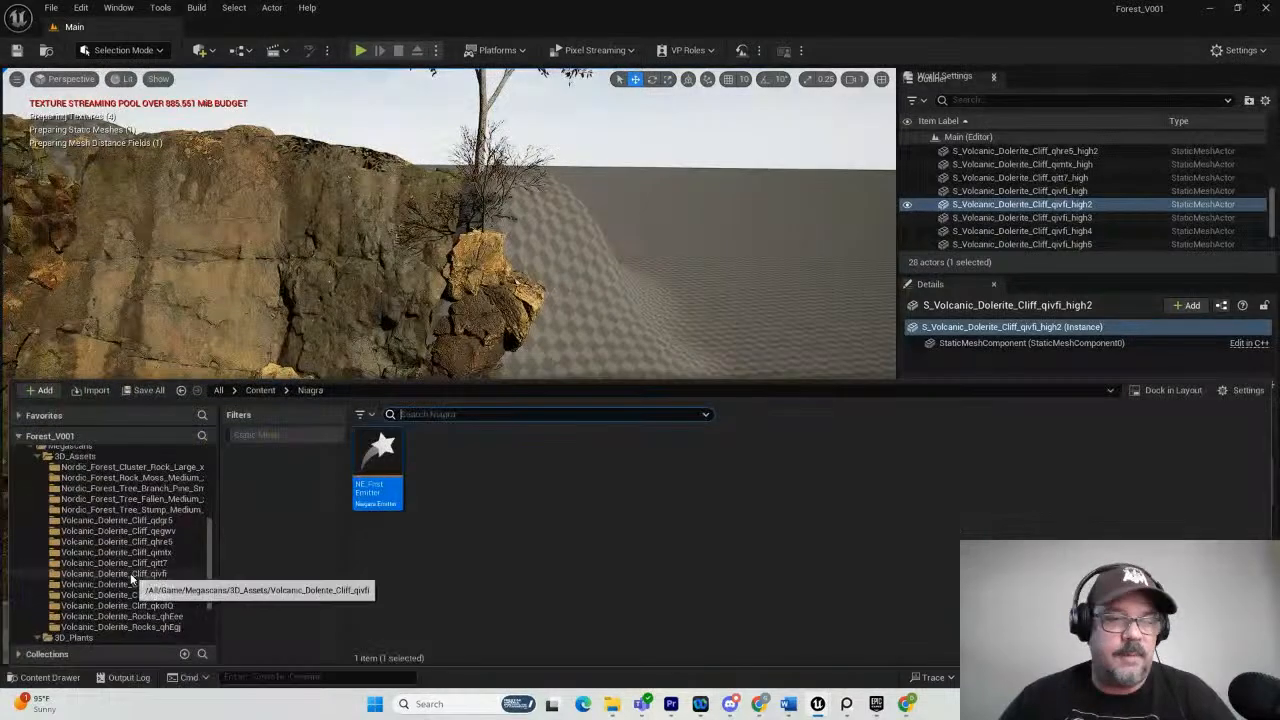
scroll(100, 530, up, 2)
click(70, 488)
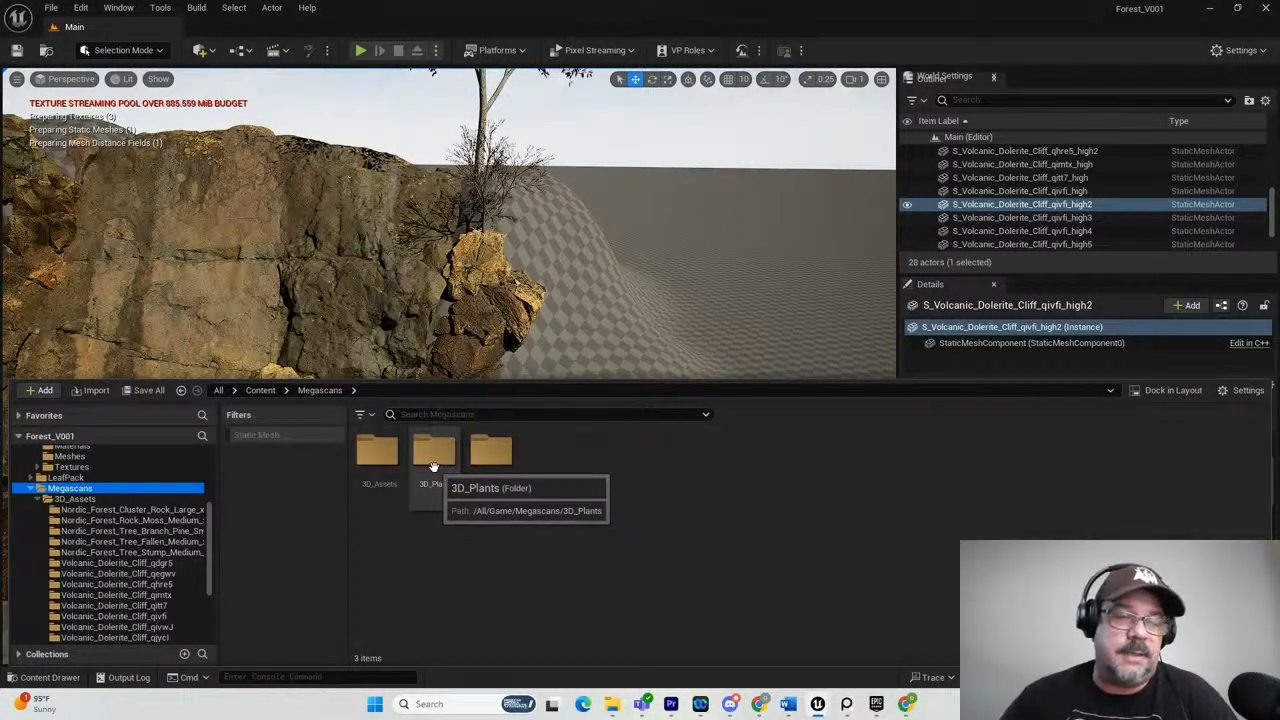
double_click(492, 462)
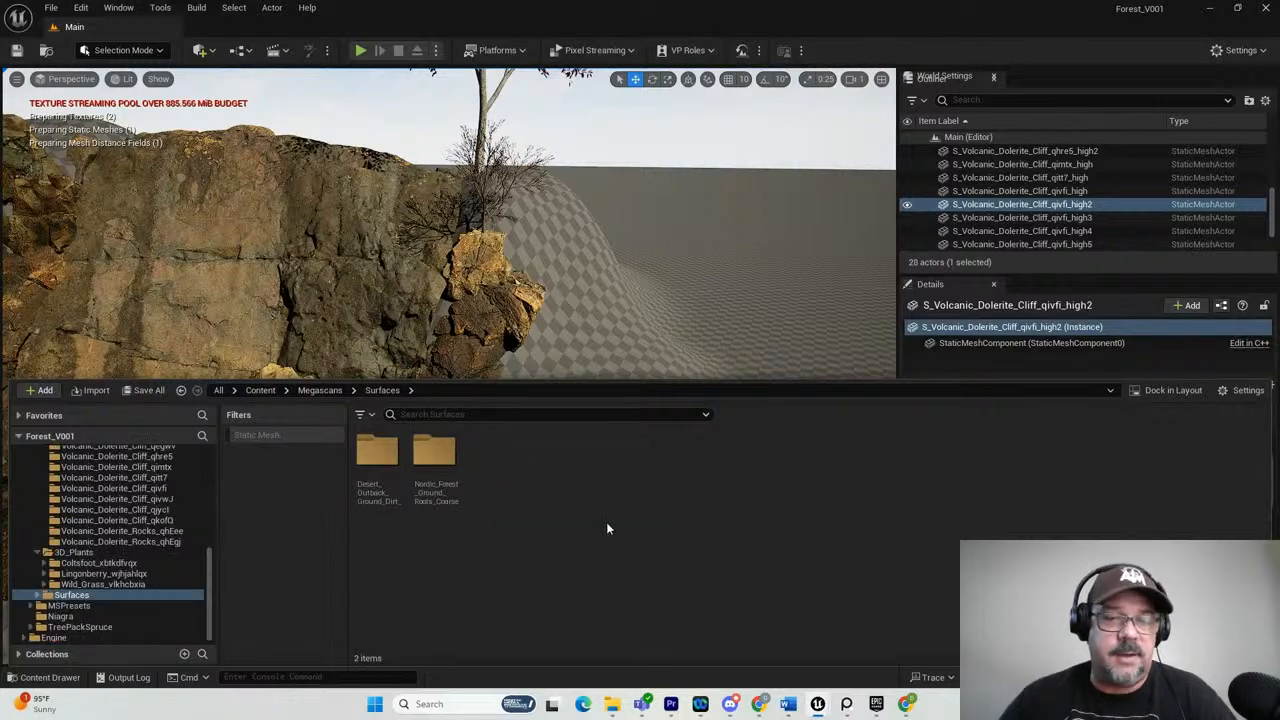
click(364, 452)
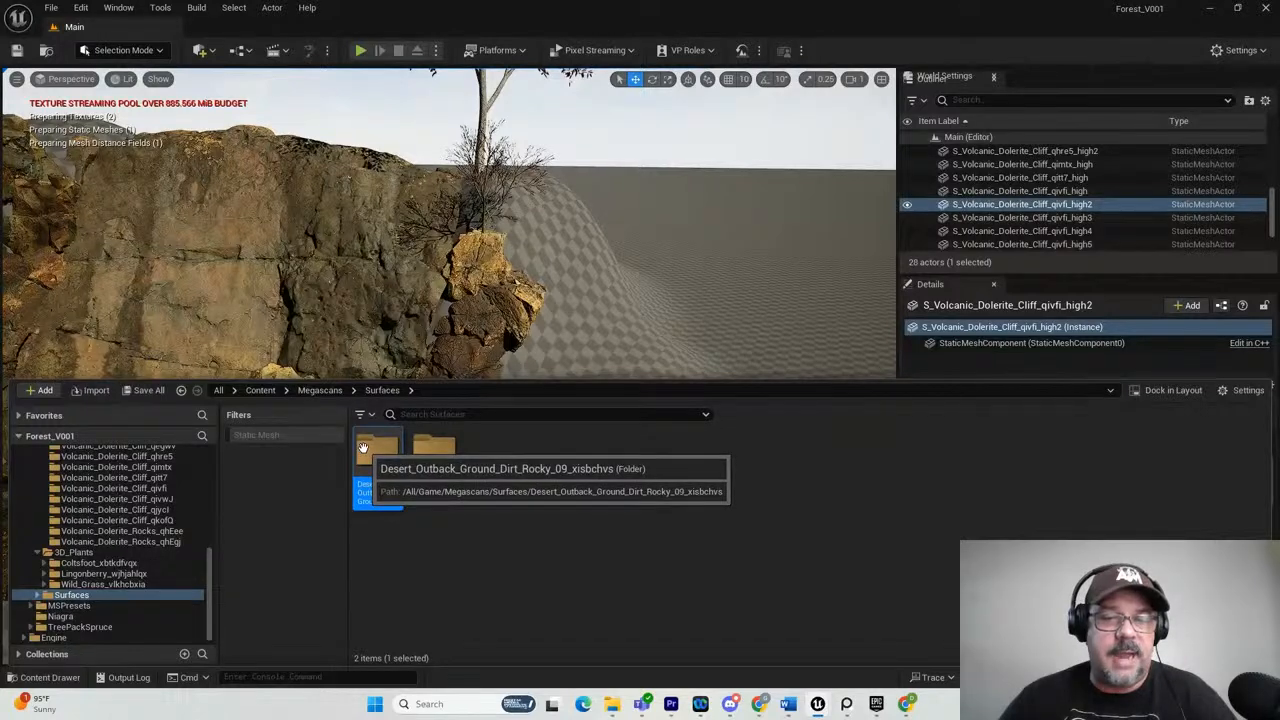
double_click(363, 447)
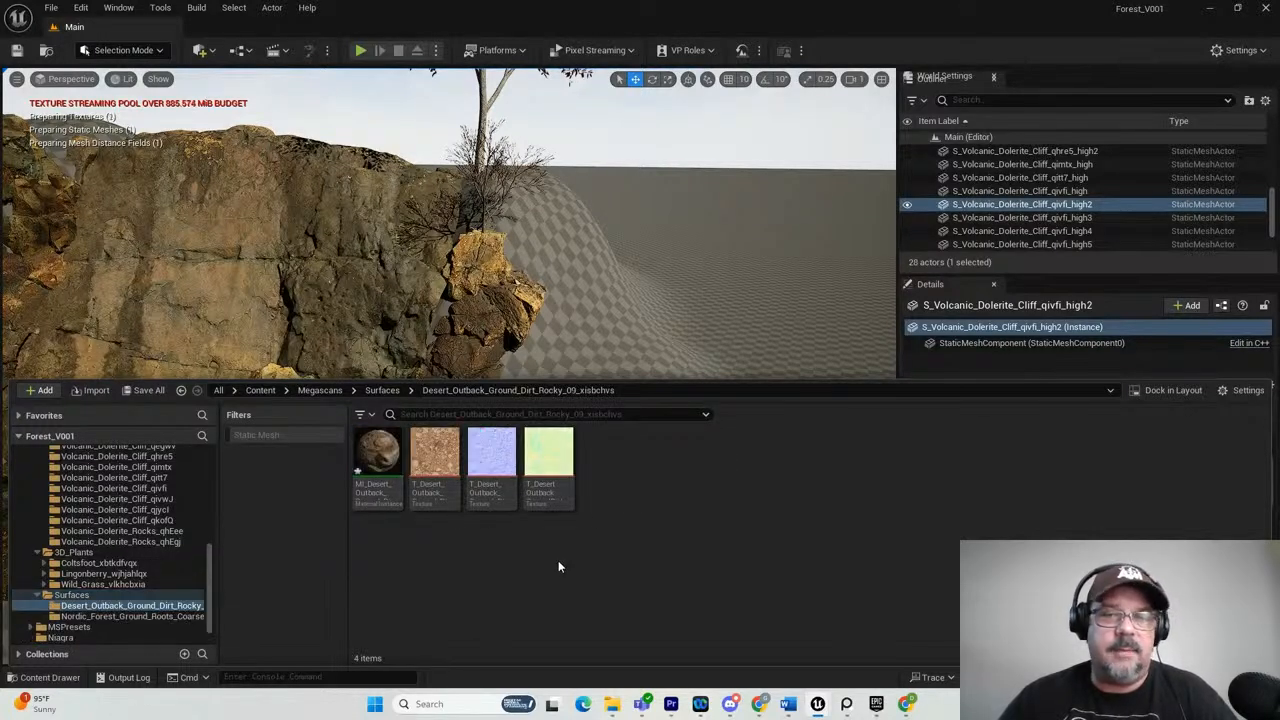
Bring up the ForestReference board in PureRef and examine the dirt and exposed roots on the forest floor.
mouse_move(906, 704)
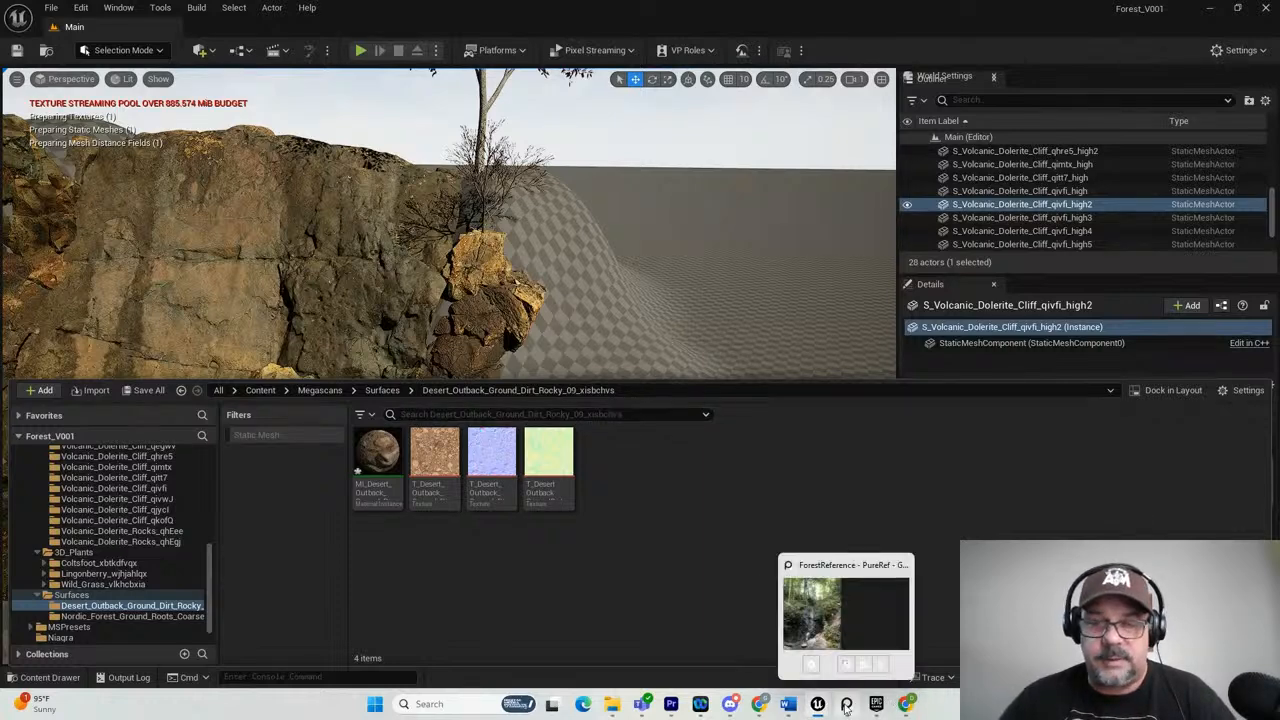
drag(1279, 112, 643, 104)
scroll(327, 267, up, 5)
scroll(540, 316, up, 5)
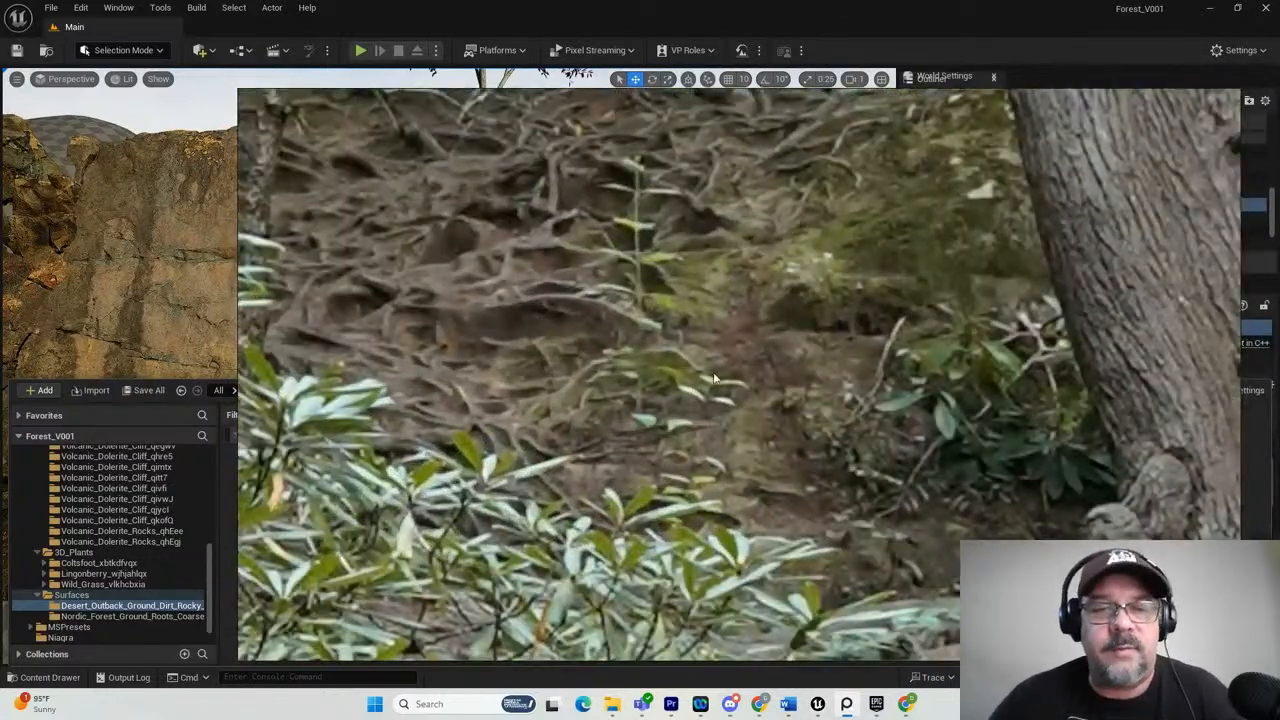
scroll(713, 378, down, 6)
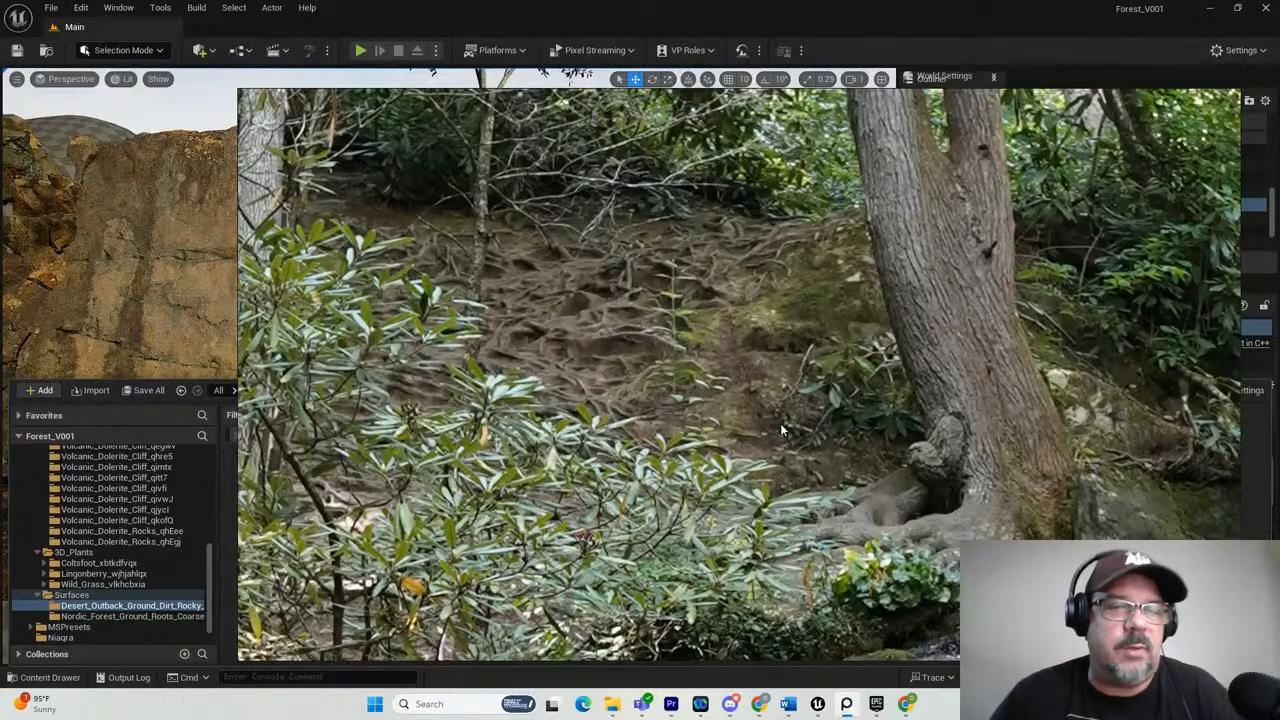
mouse_move(1090, 108)
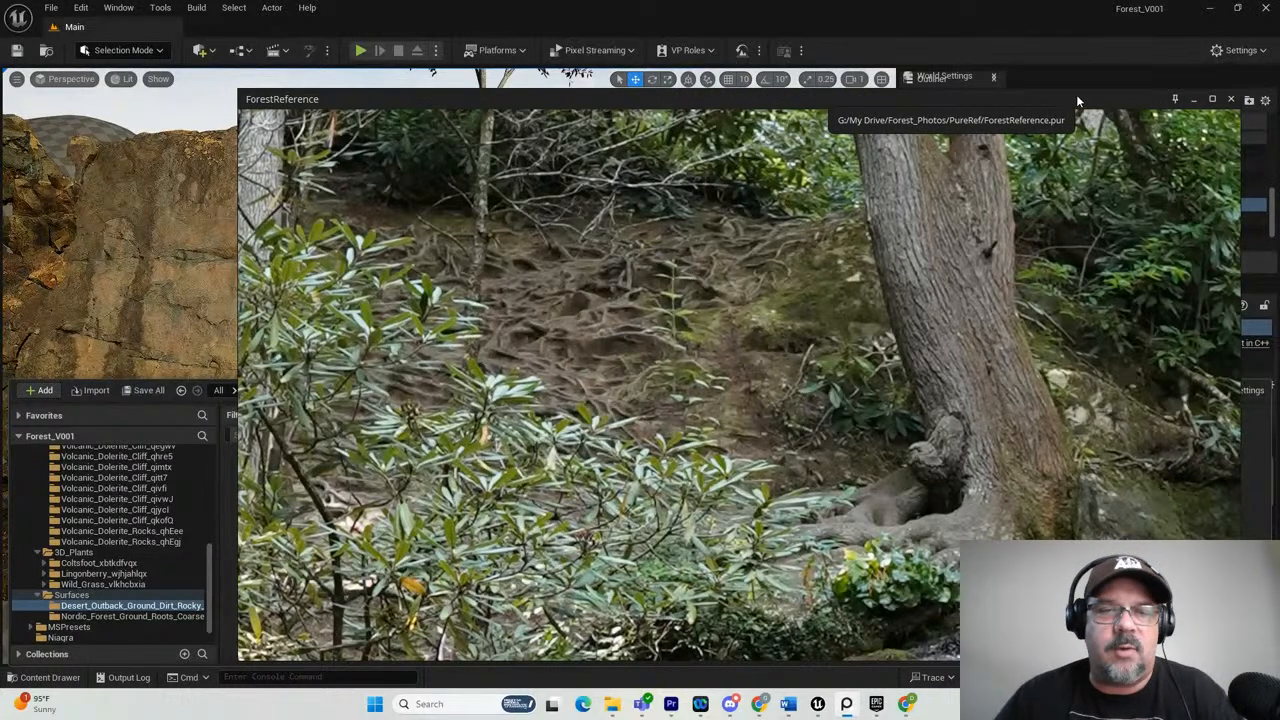
drag(1077, 95, 1279, 180)
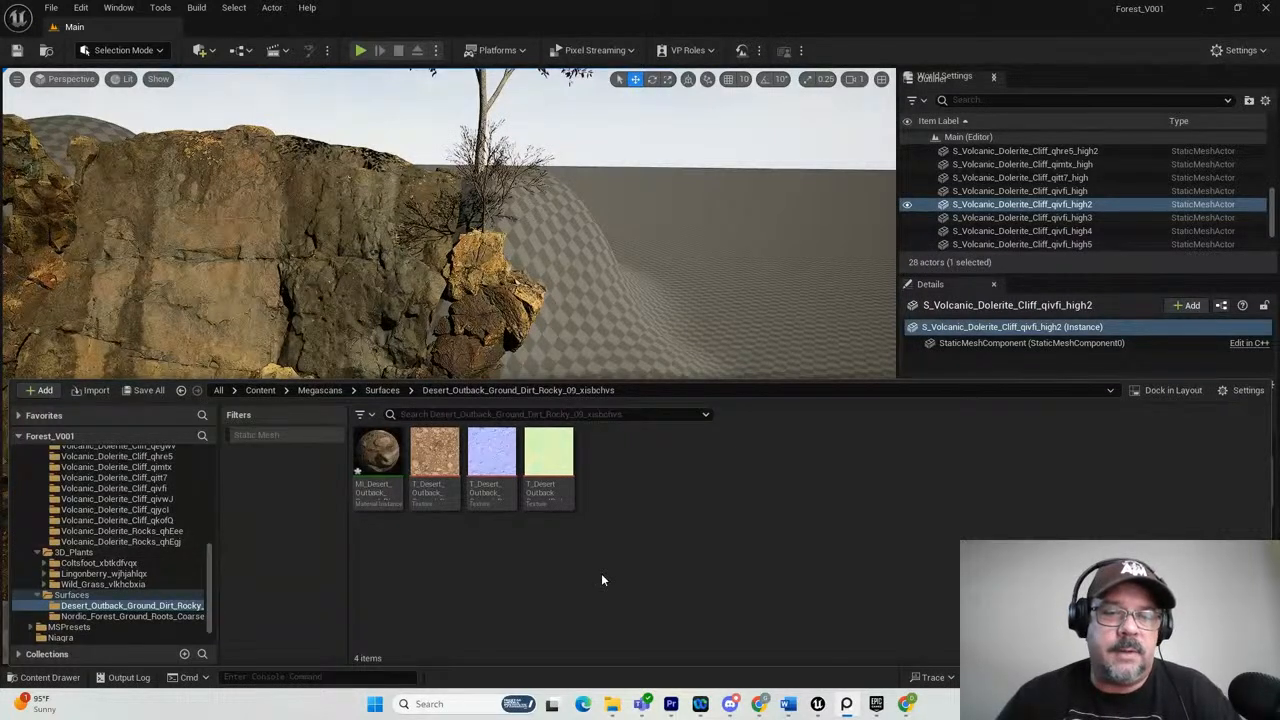
Try to apply the Desert Outback rocky dirt material straight onto the terrain, and select the landscape.
drag(359, 451, 591, 292)
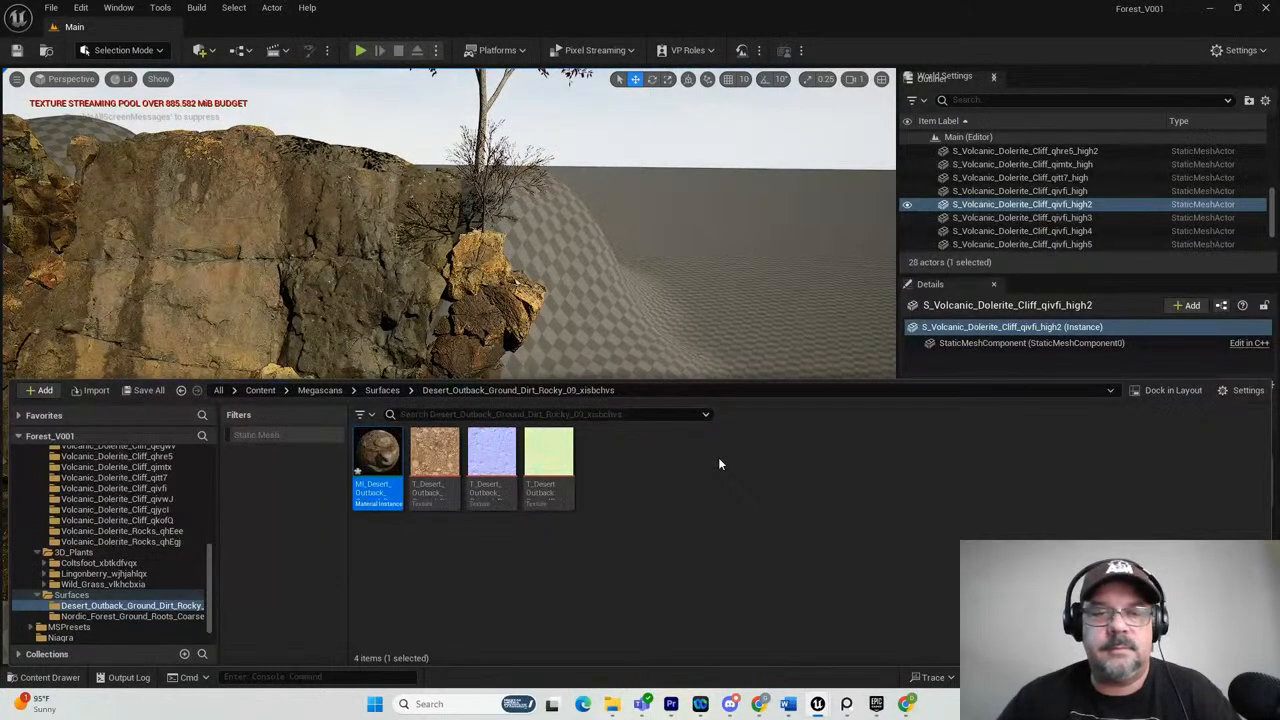
click(716, 297)
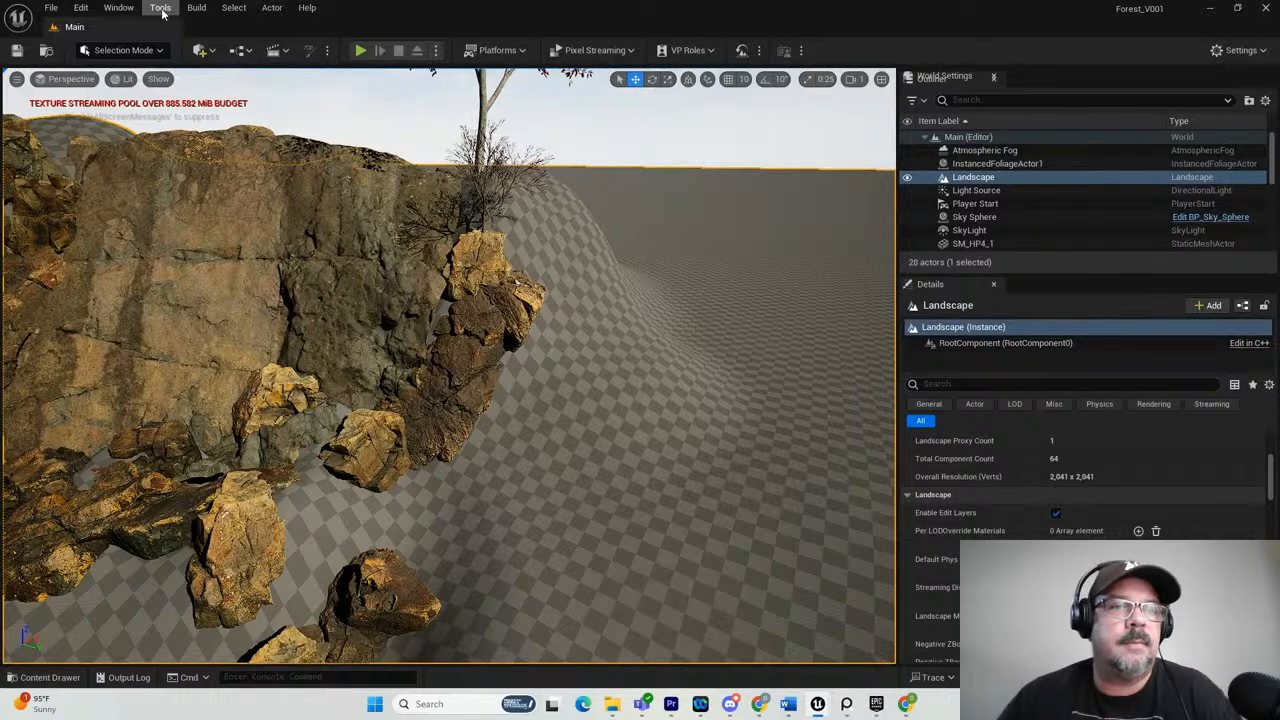
Open Content Browser 2 at the Desert_Outback_Ground_Dirt_Rocky_09_xisbchvs surface folder and move its window clear of the editor.
click(121, 8)
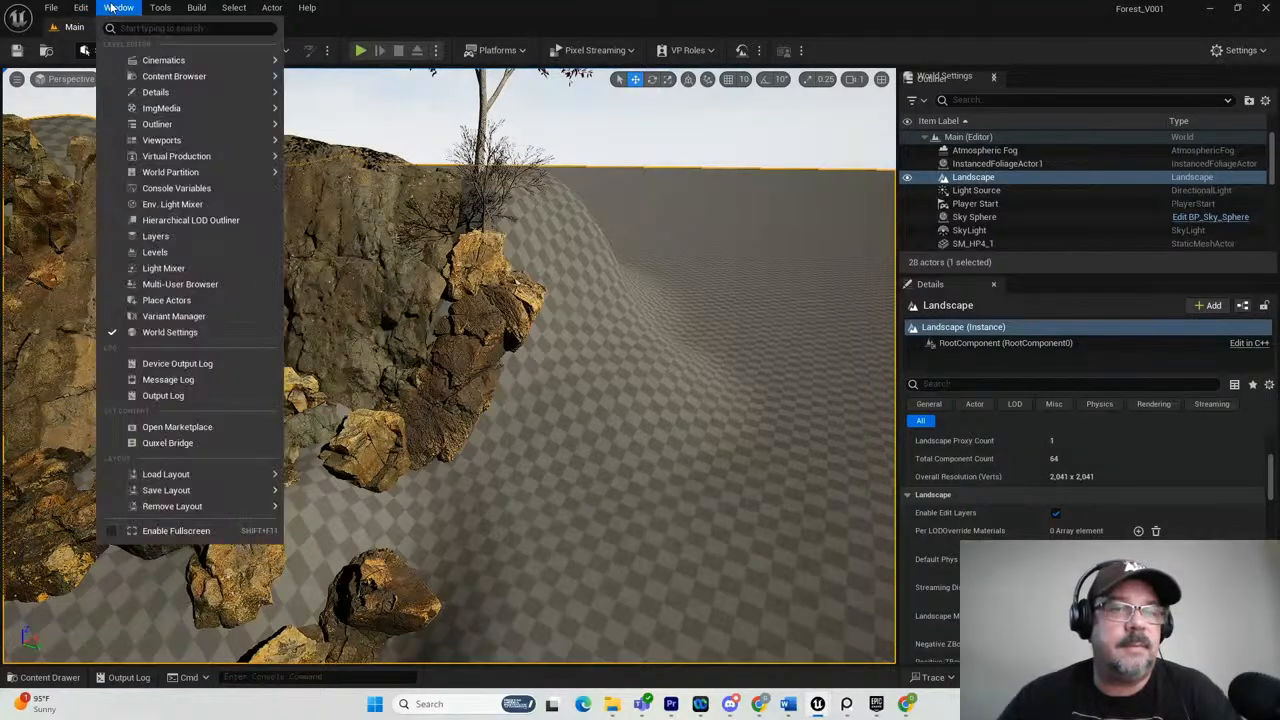
mouse_move(174, 76)
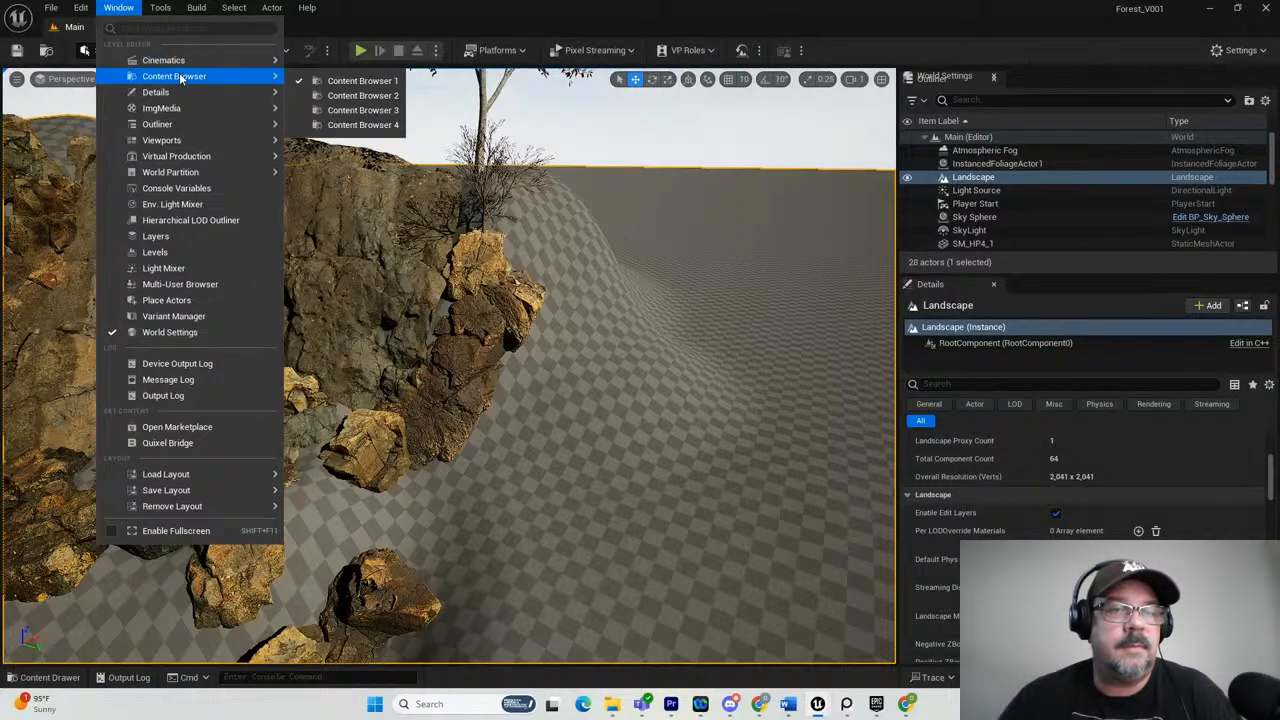
click(363, 107)
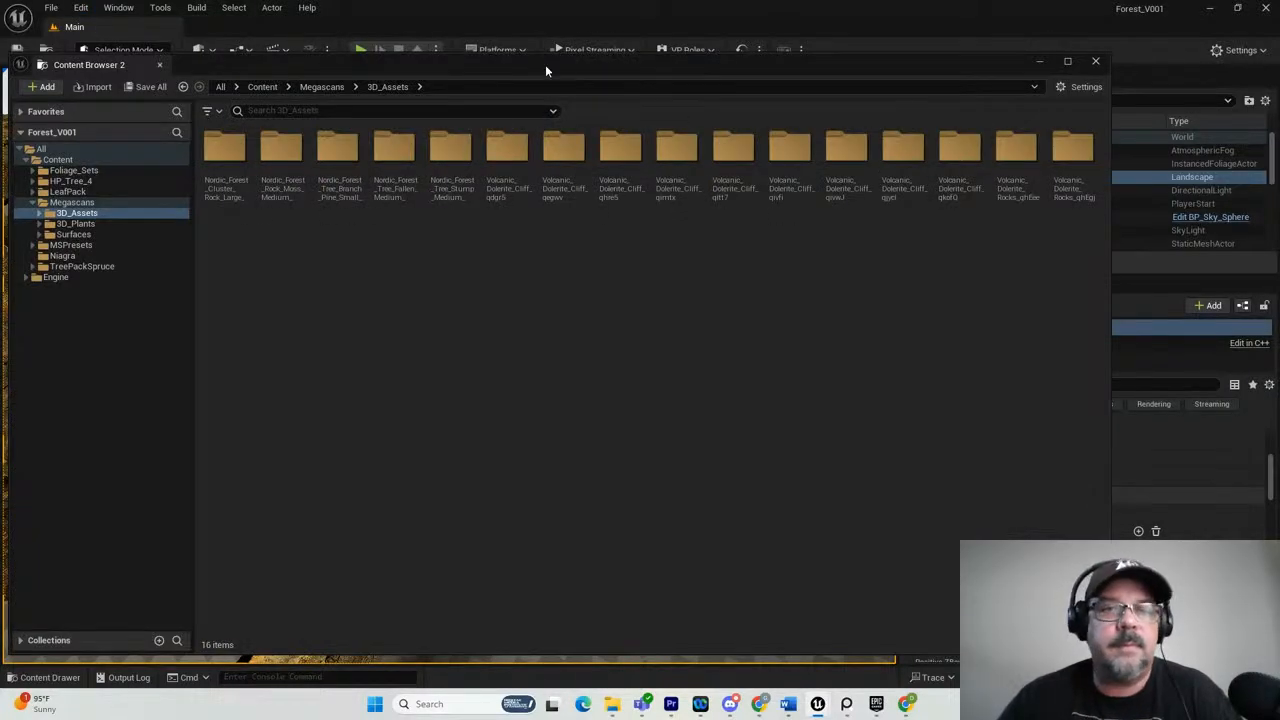
drag(545, 64, 696, 146)
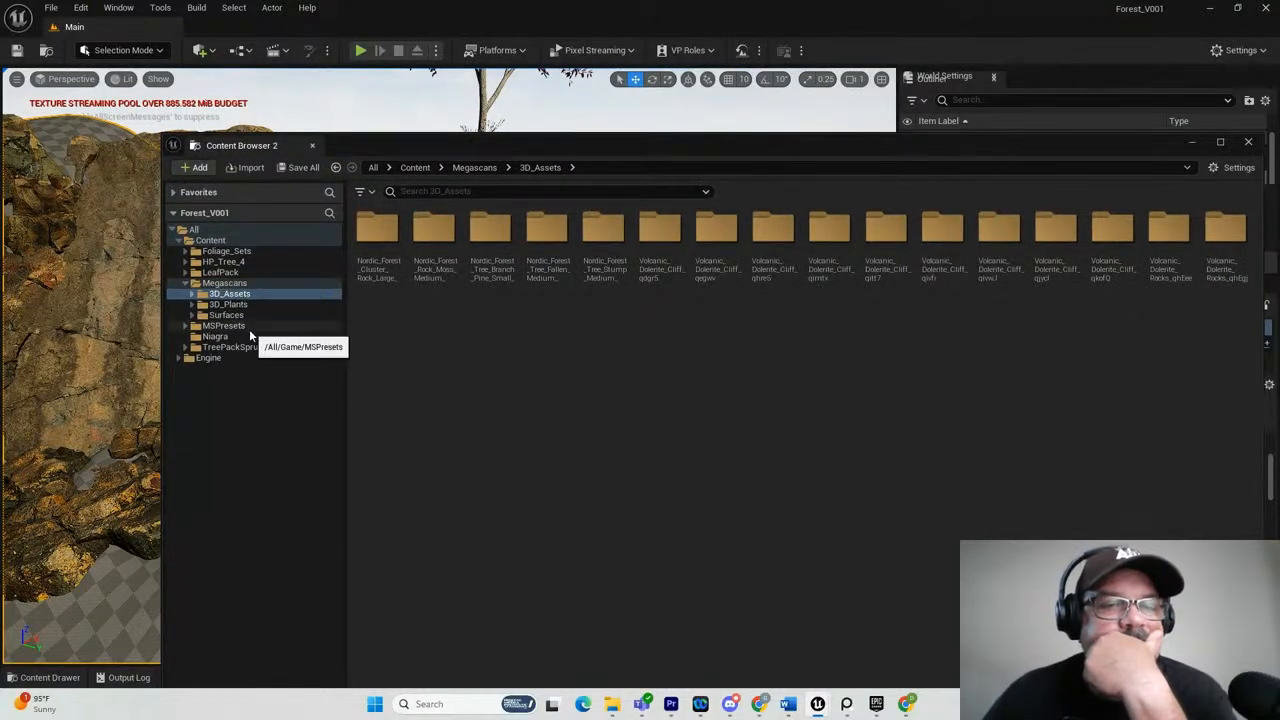
click(228, 315)
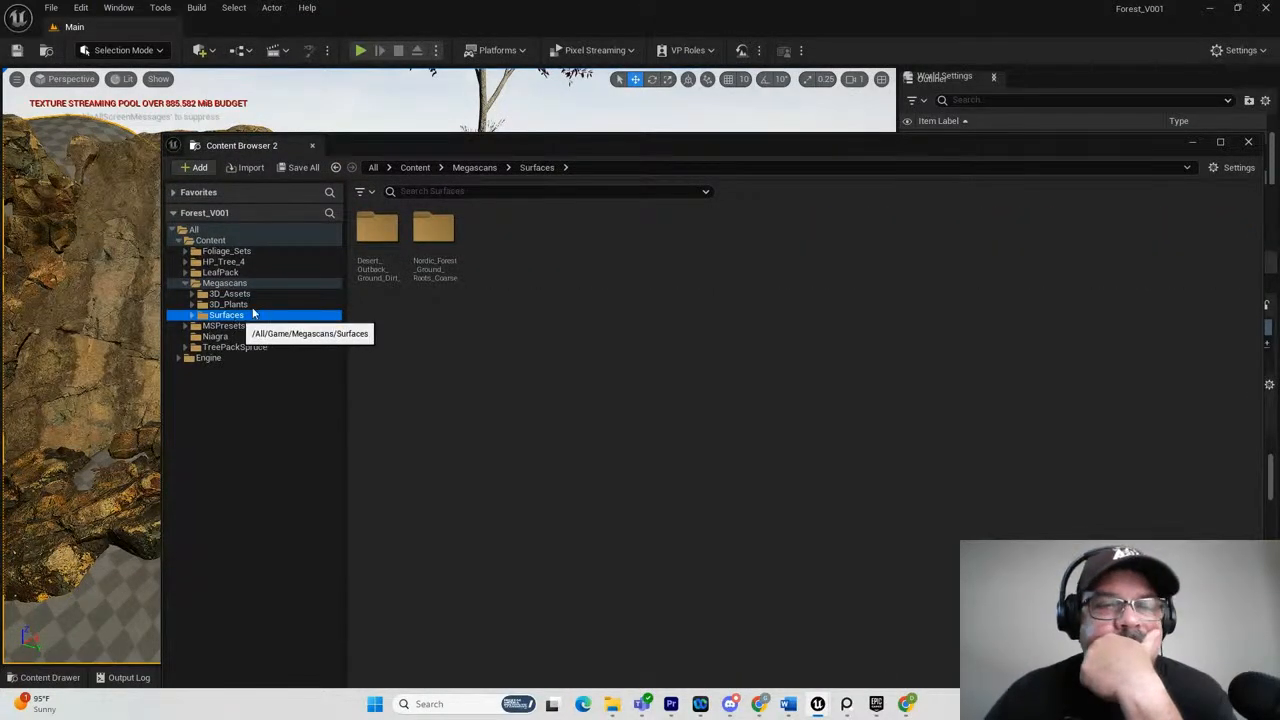
double_click(386, 226)
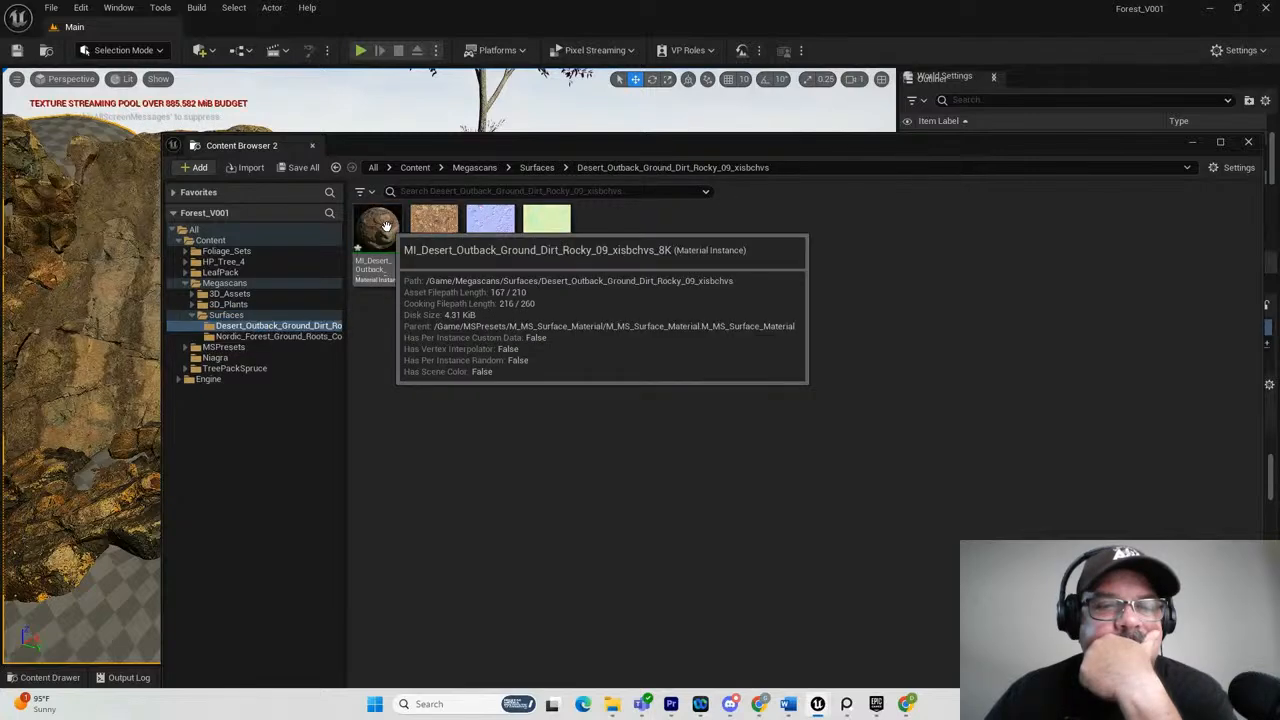
drag(523, 142, 1279, 268)
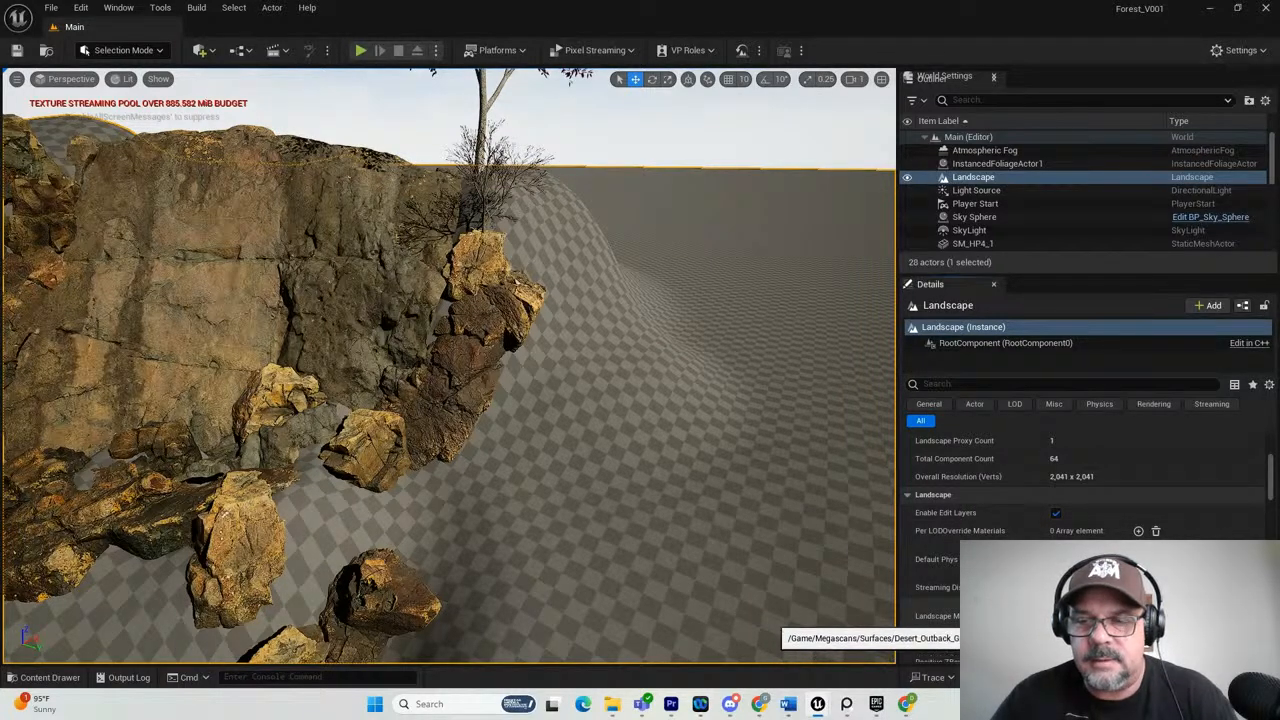
Assign MI_Desert_Outback_Ground_Dirt_Rocky_09_xisbchvs_8K as the landscape's material.
scroll(757, 387, down, 2)
scroll(757, 387, down, 3)
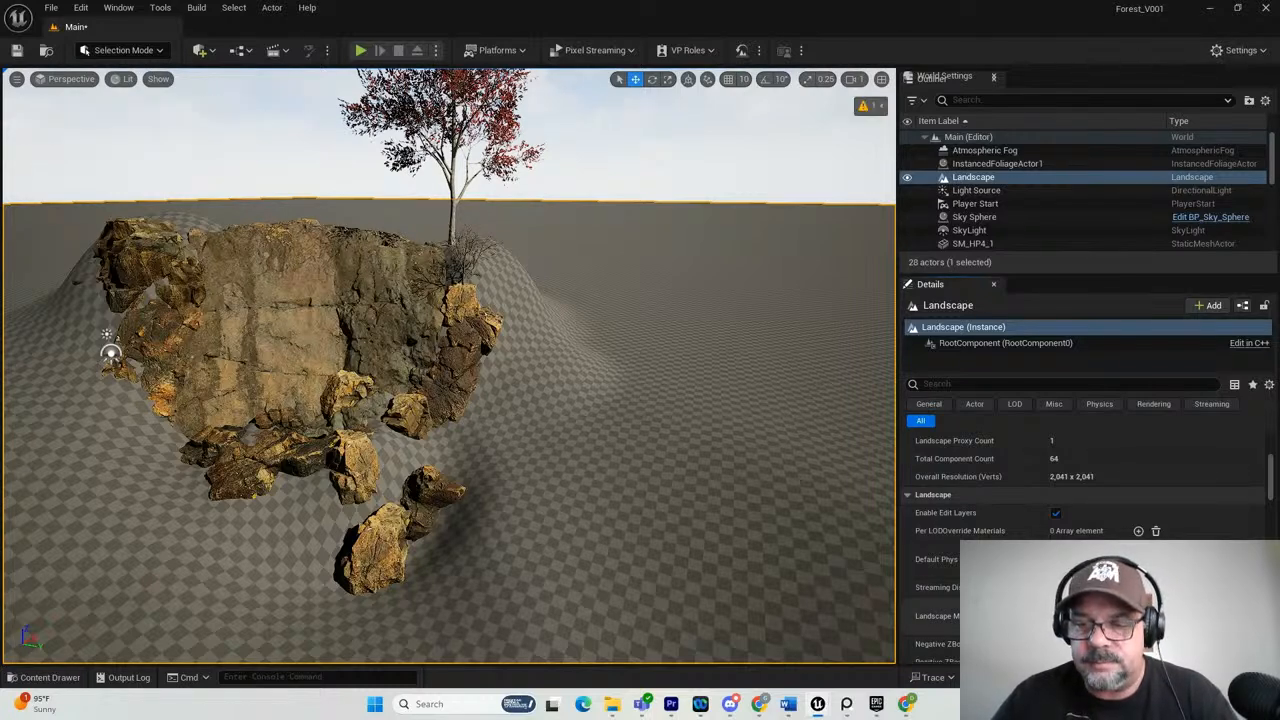
click(1097, 622)
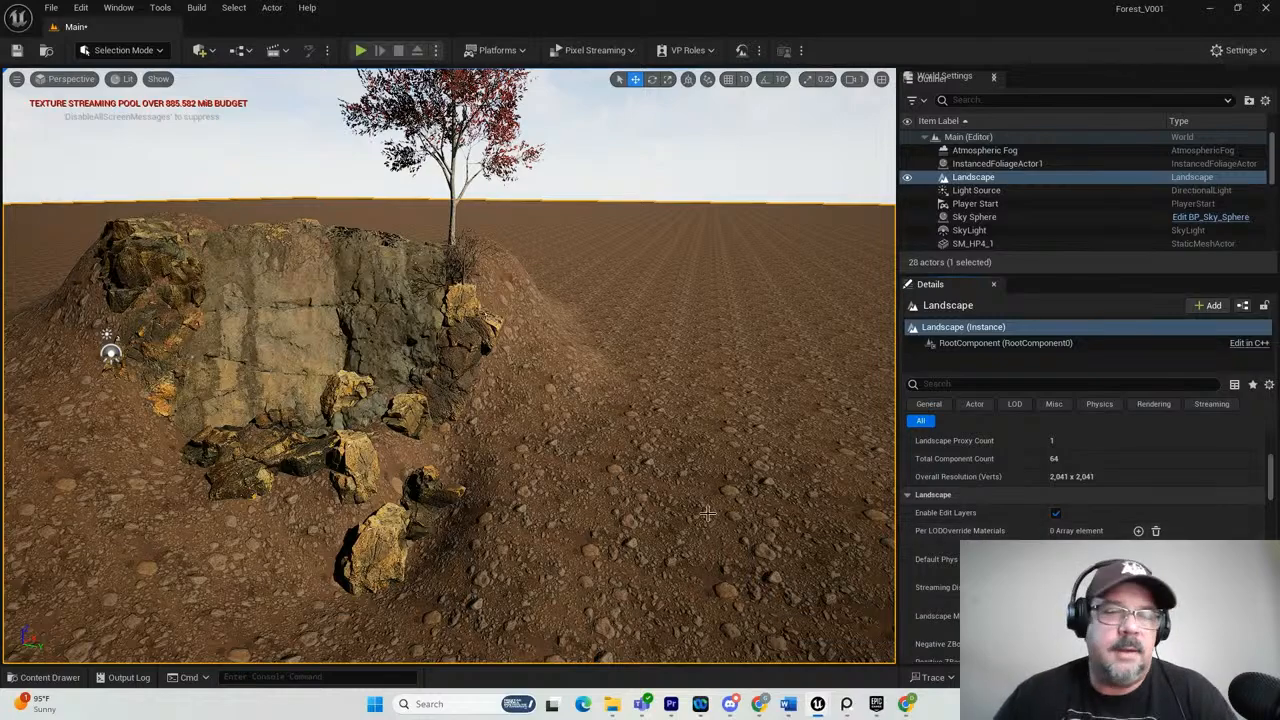
Inspect the terrain's ground material around the cliff and rocks from a low viewing angle.
alt+drag(636, 492, 592, 427)
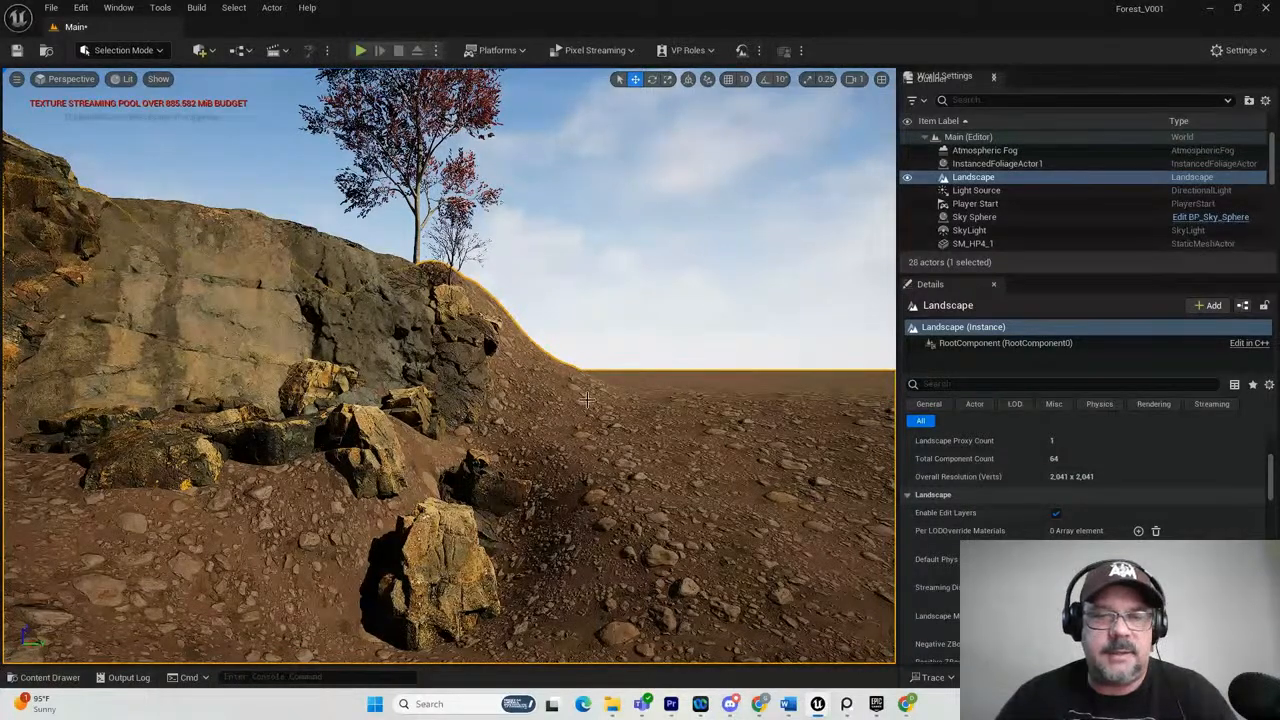
scroll(456, 388, down, 4)
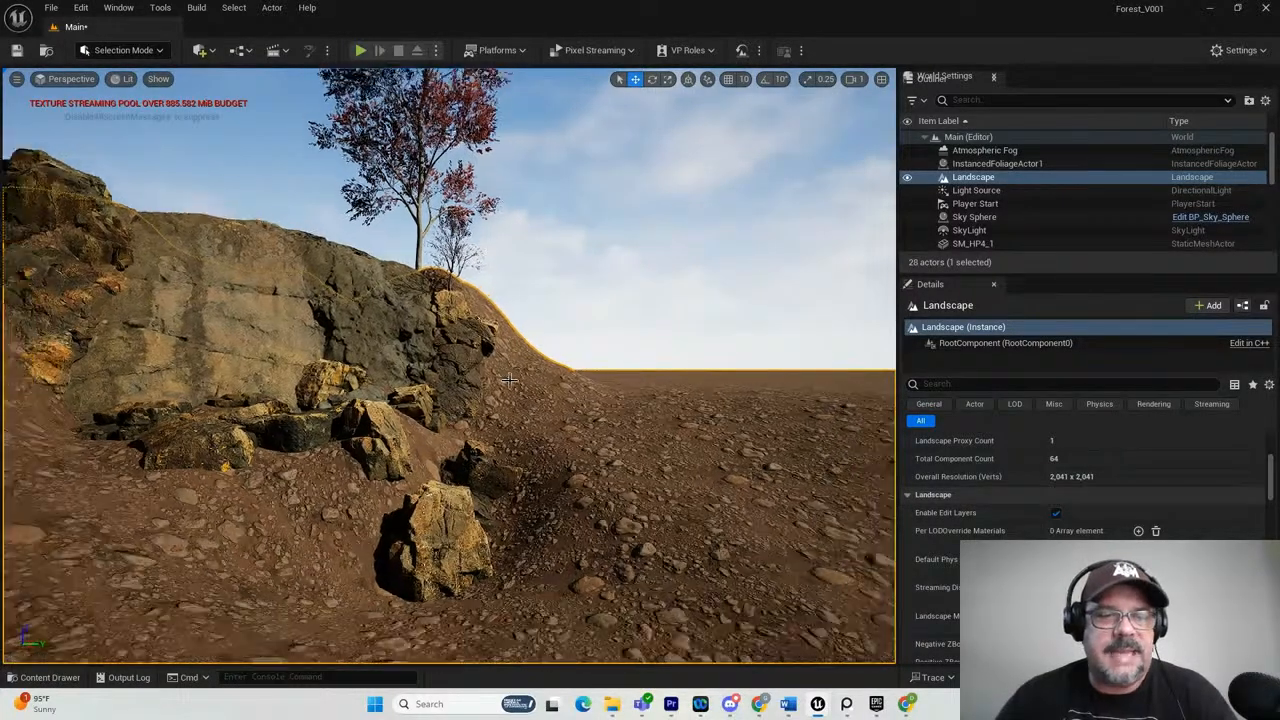
alt+drag(339, 455, 314, 467)
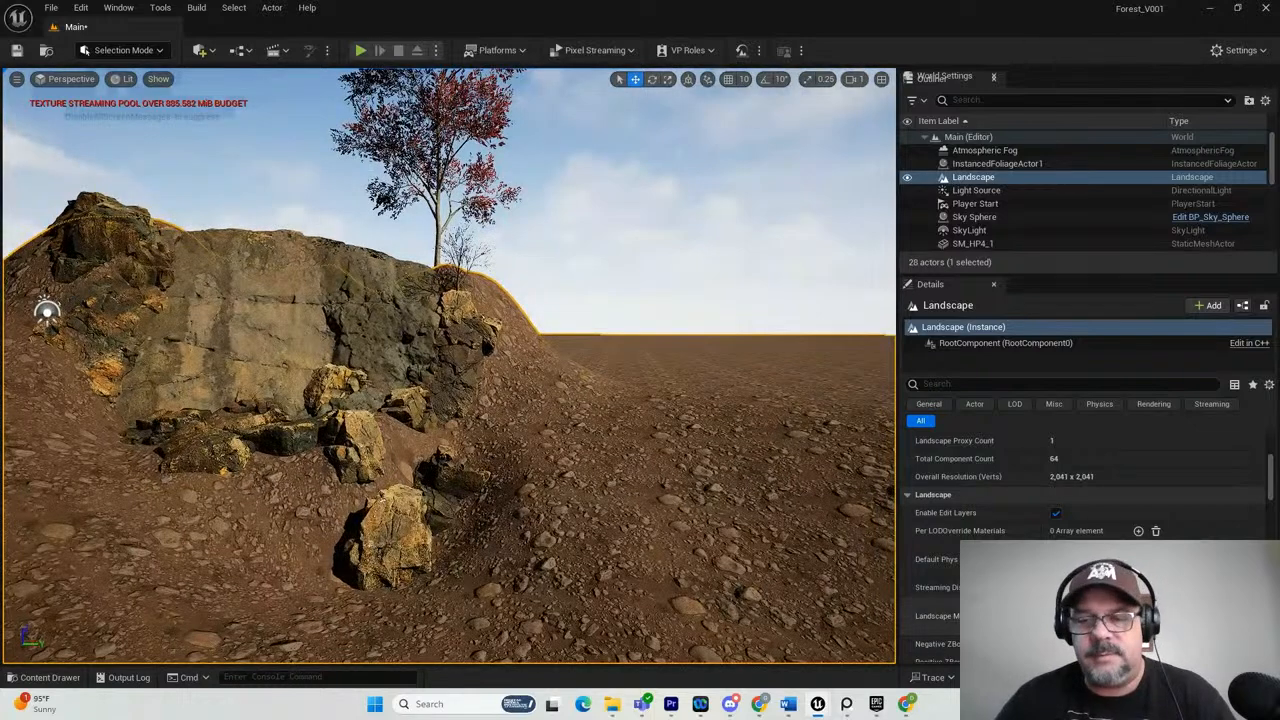
Open the landscape's rocky dirt material instance and try a Tiling X and Tiling Y of 1.
double_click(1067, 615)
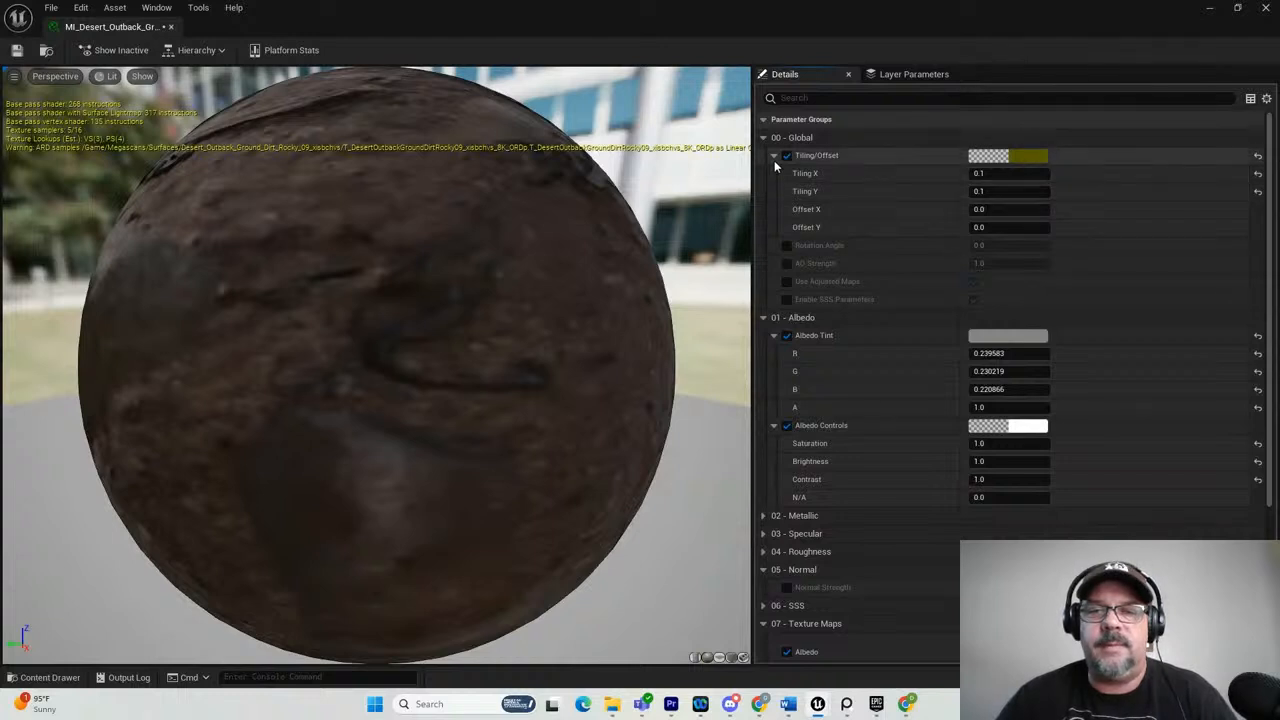
click(979, 173)
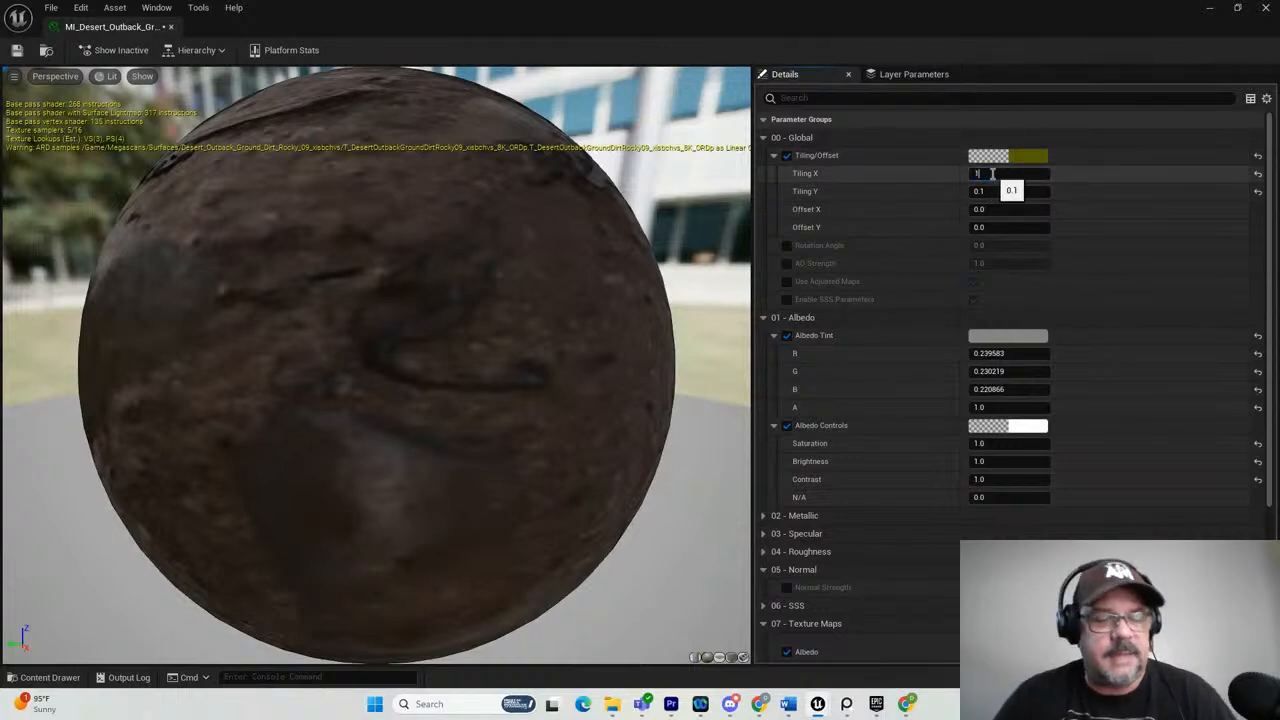
key(Tab)
text(1)
key(Tab)
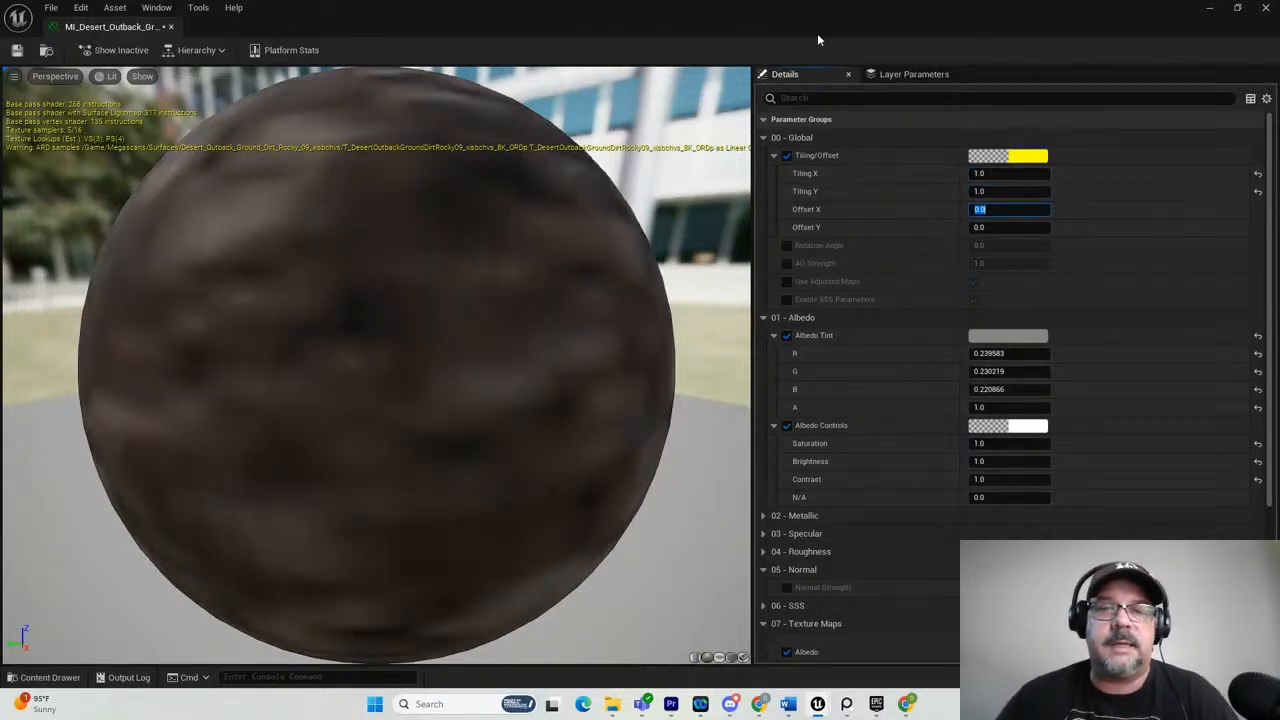
Move the material editor aside and examine the ground texture scale around the cliff and boulders, both close up and from farther away.
drag(501, 27, 640, 2)
scroll(618, 464, up, 4)
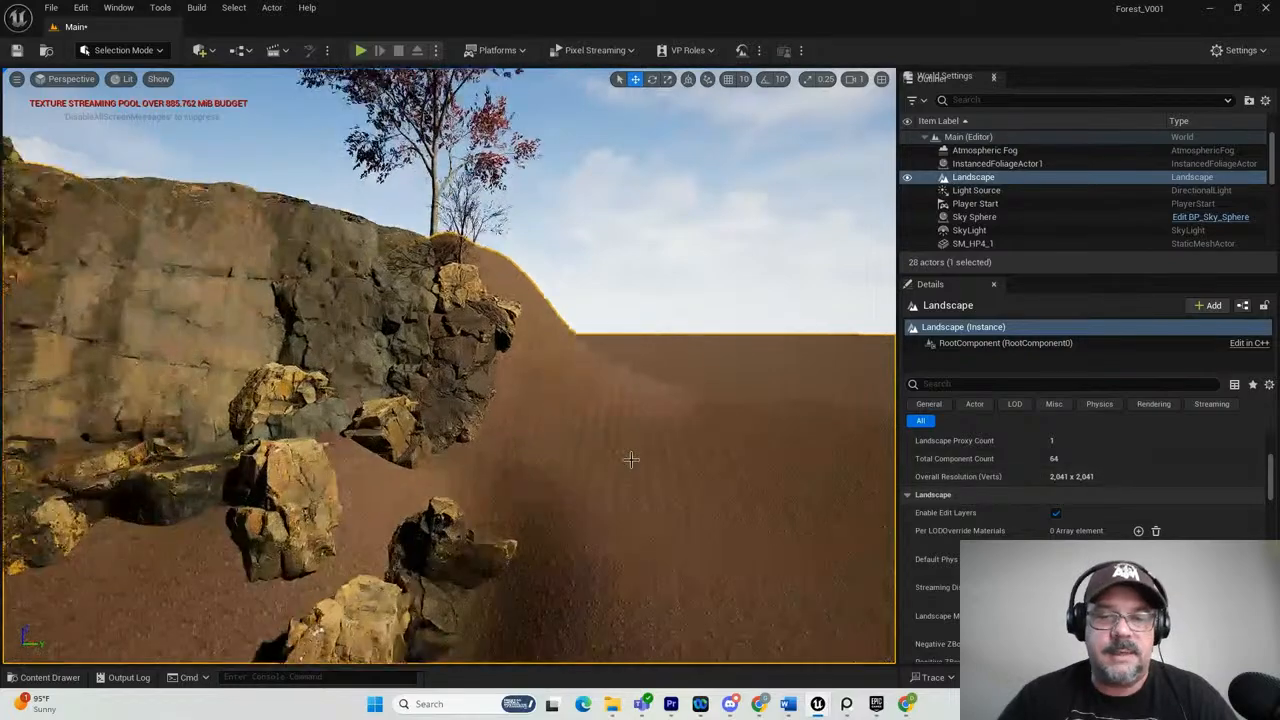
alt+drag(657, 477, 723, 443)
scroll(443, 533, up, 5)
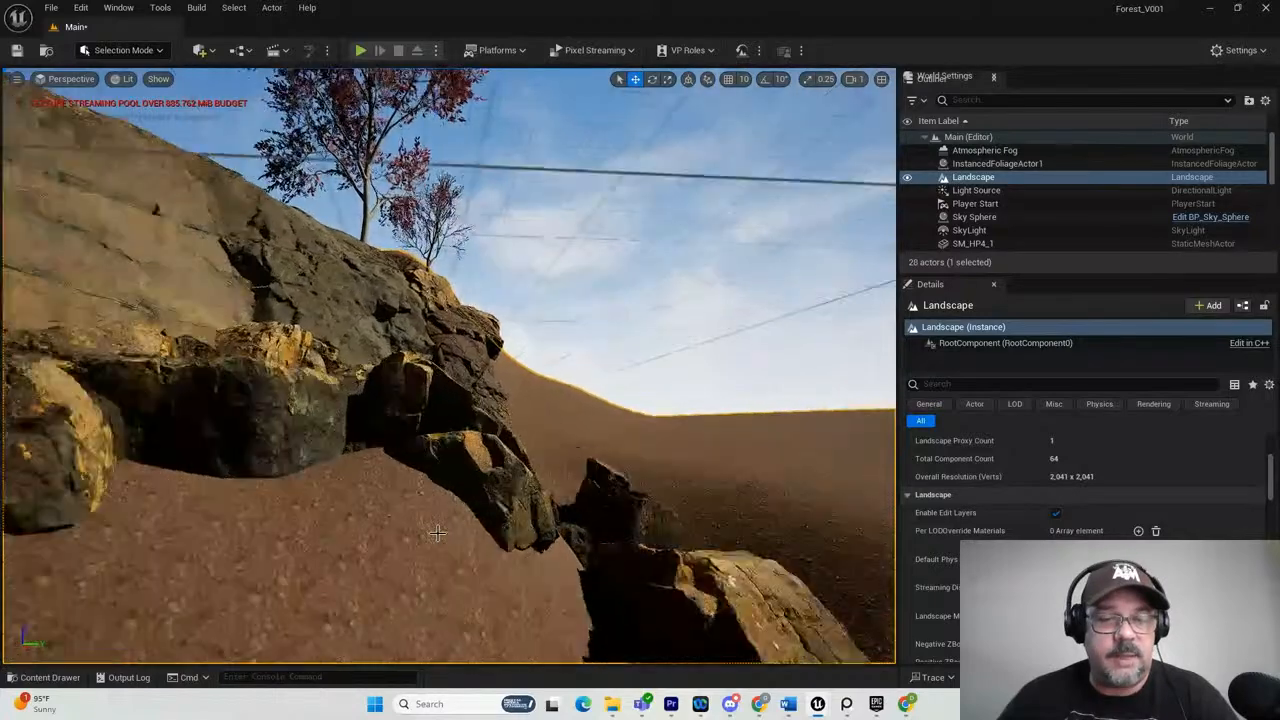
scroll(386, 577, down, 1)
scroll(370, 602, down, 2)
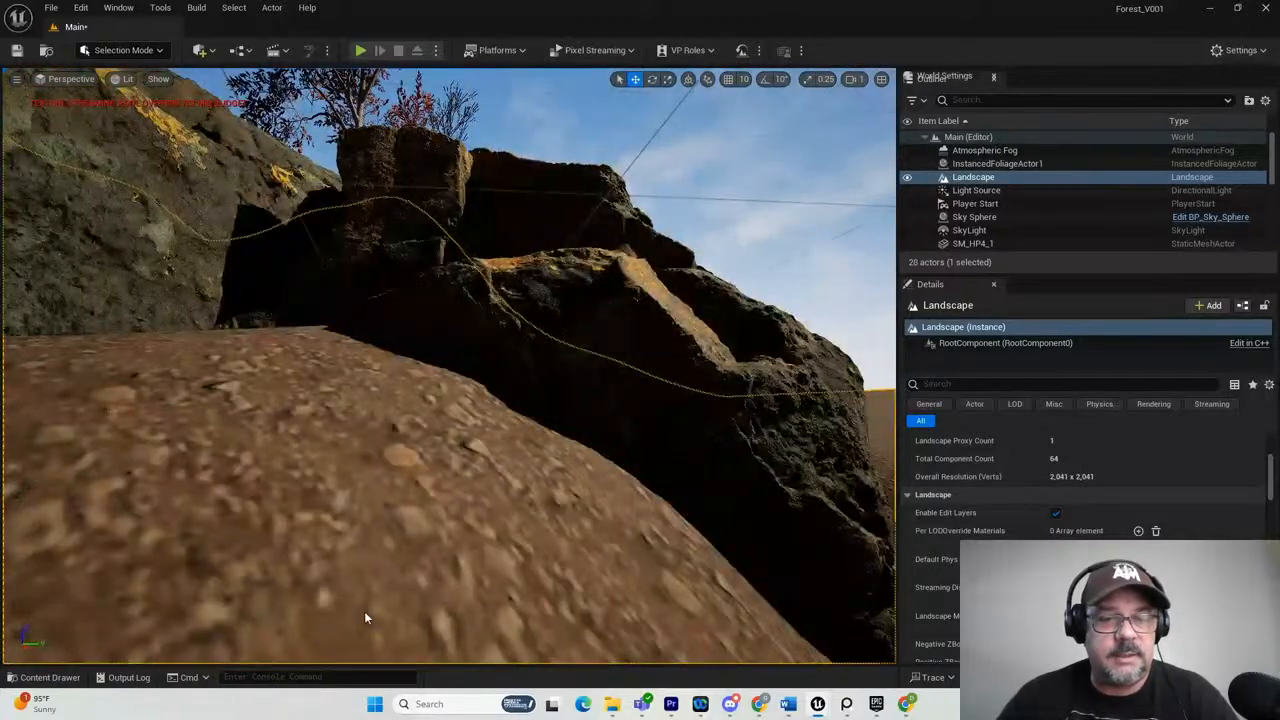
scroll(465, 511, down, 6)
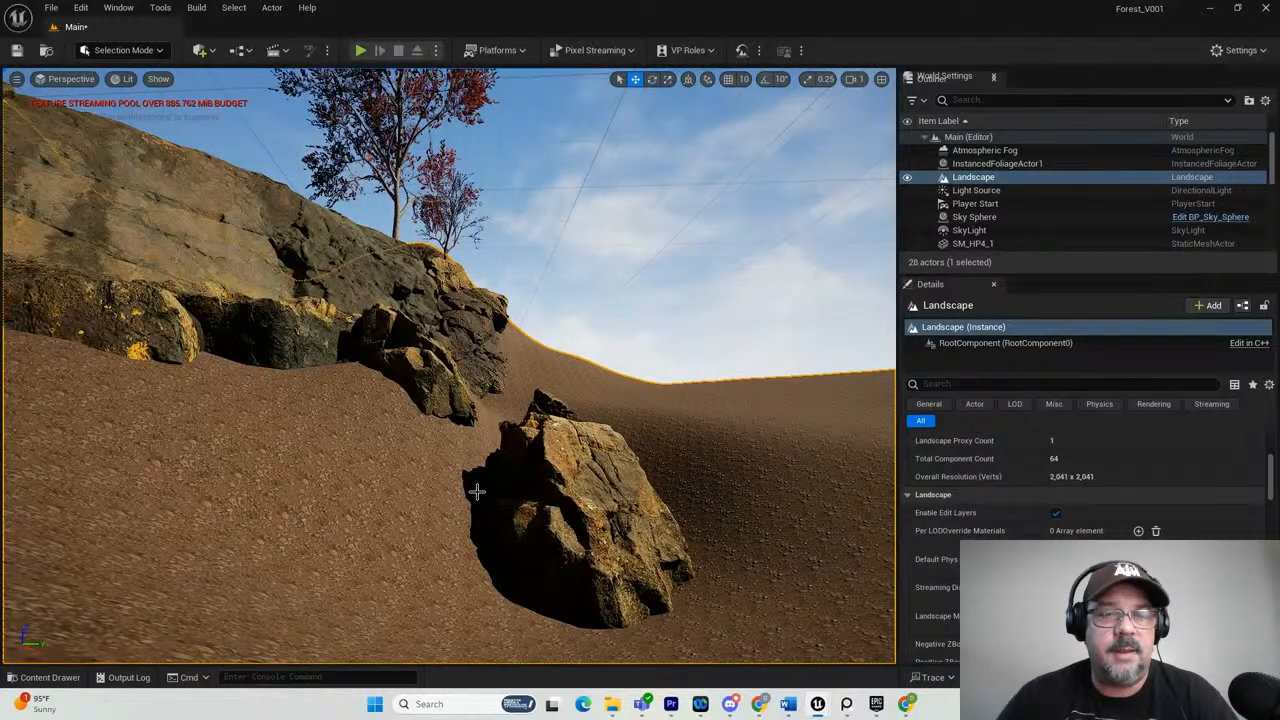
alt+drag(477, 492, 427, 490)
Set the material's Tiling X and Tiling Y to 0.1 and check the ground around the cliff.
drag(1279, 152, 553, 142)
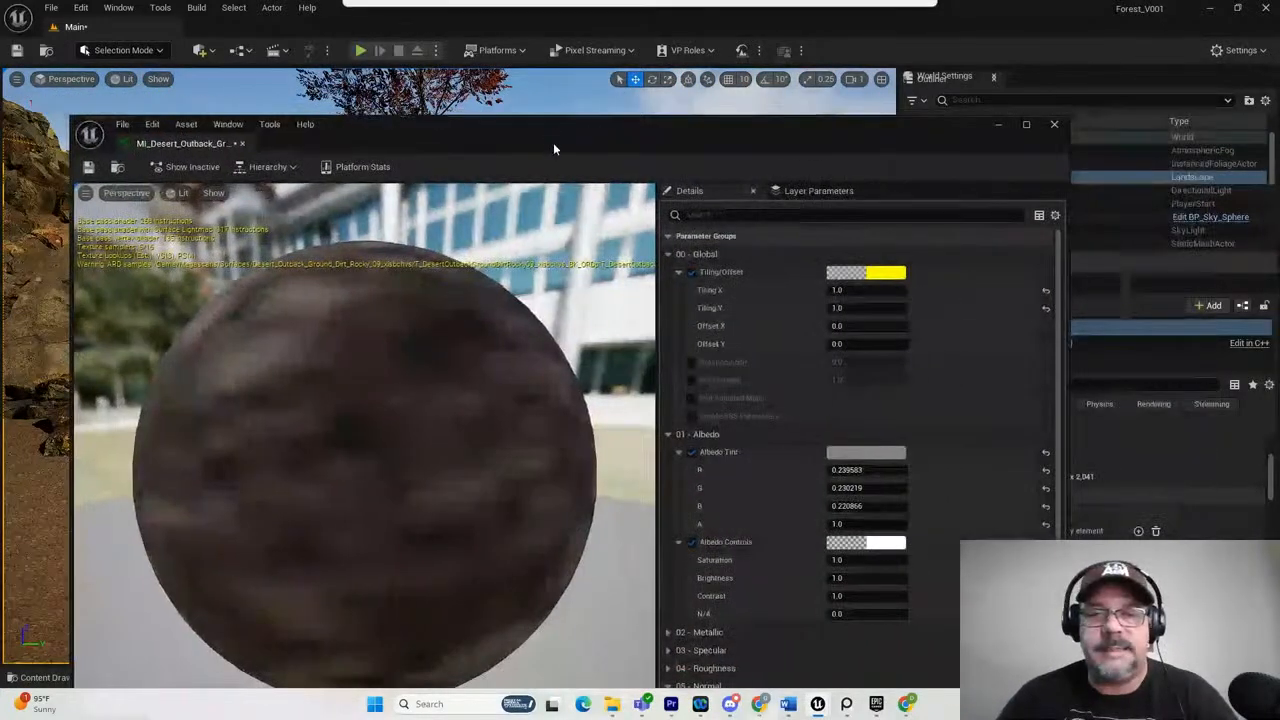
click(838, 290)
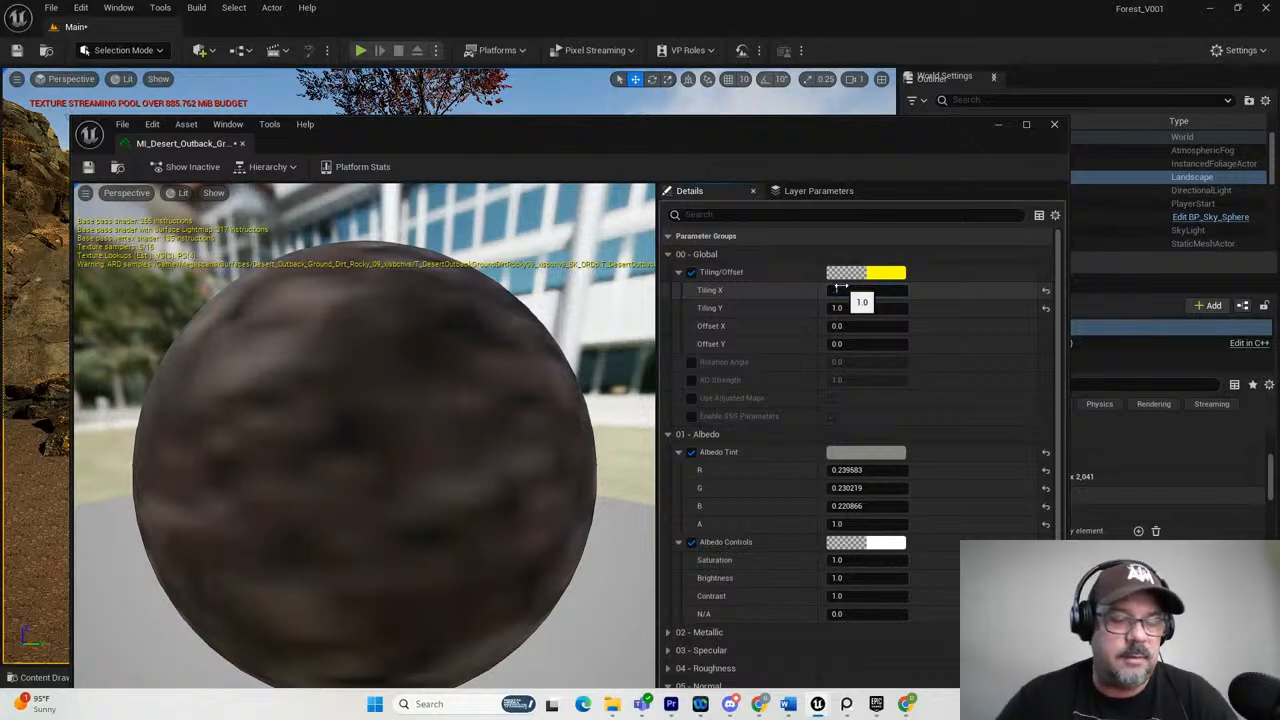
text(0.1)
key(Tab)
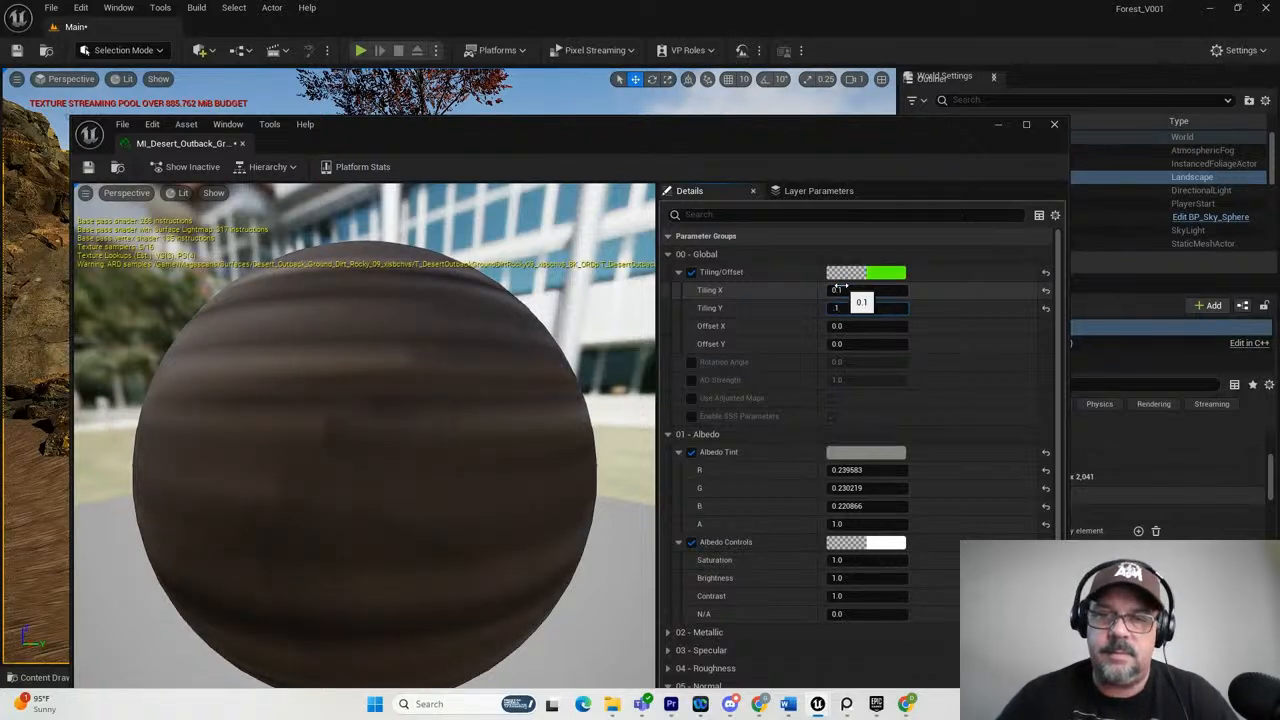
key(Return)
drag(573, 134, 1279, 275)
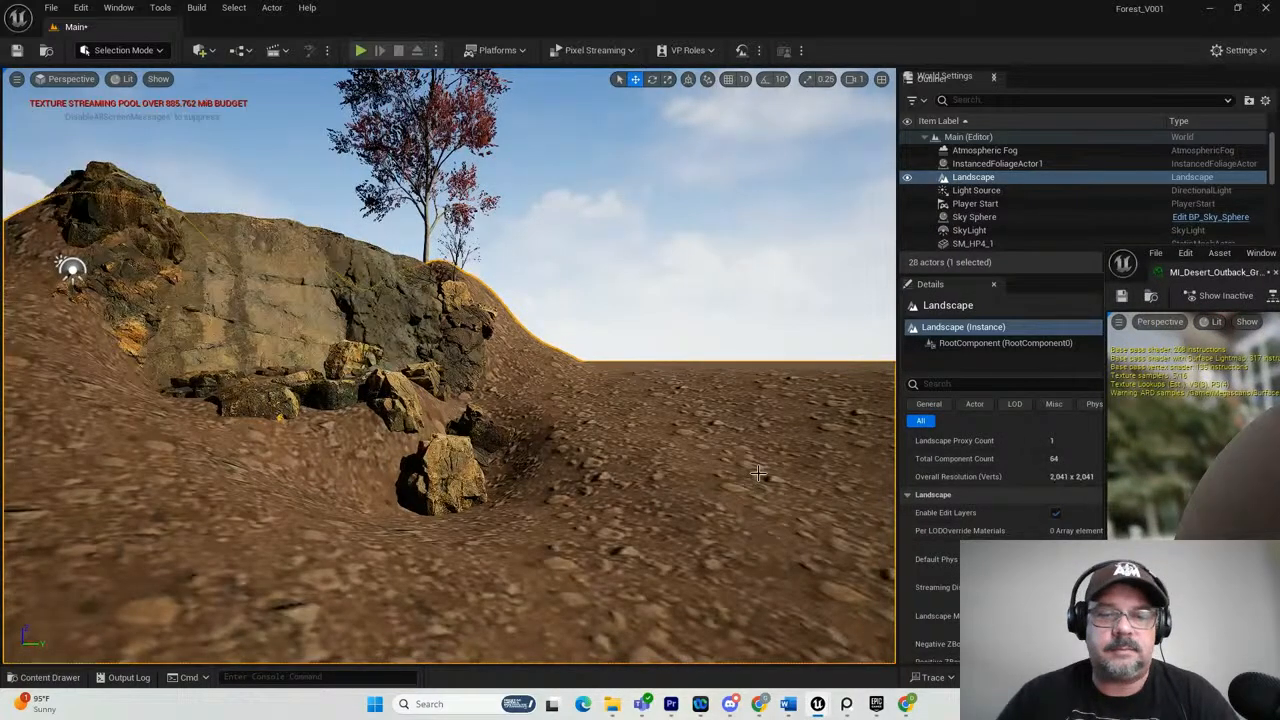
scroll(636, 416, down, 3)
alt+drag(576, 392, 559, 185)
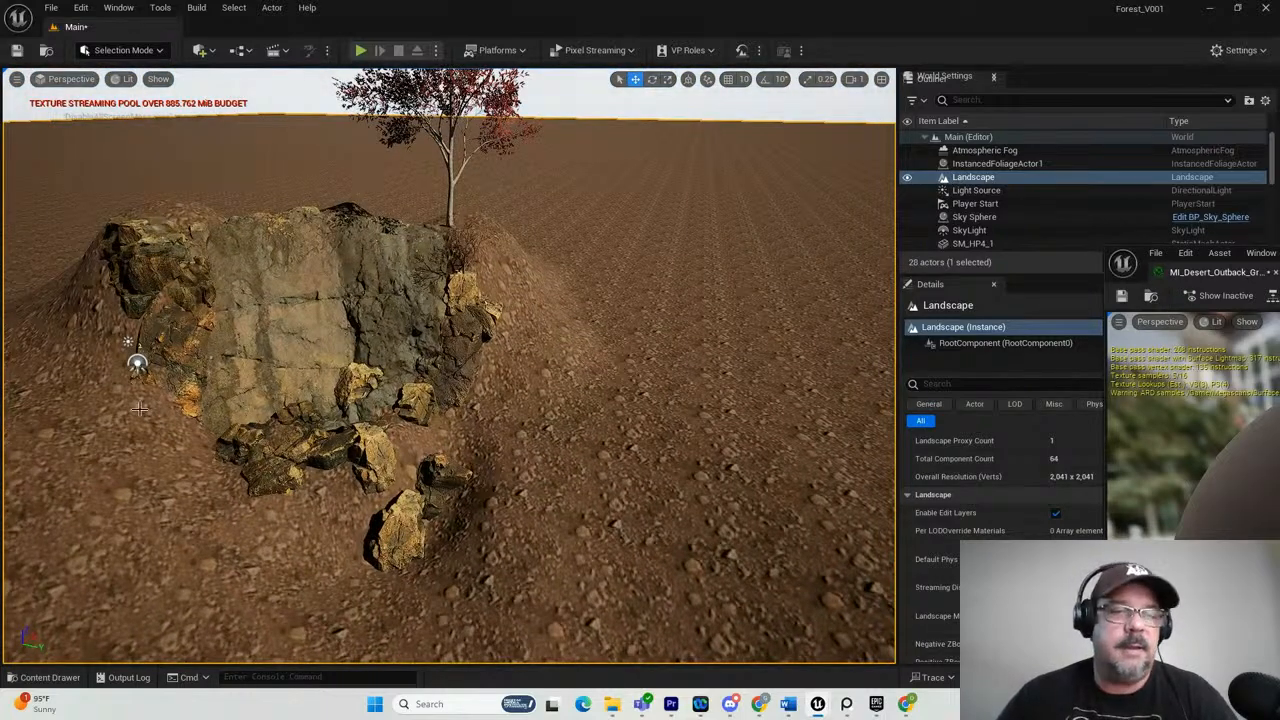
scroll(140, 408, down, 2)
middle_drag(130, 468, 453, 398)
alt+drag(453, 398, 309, 366)
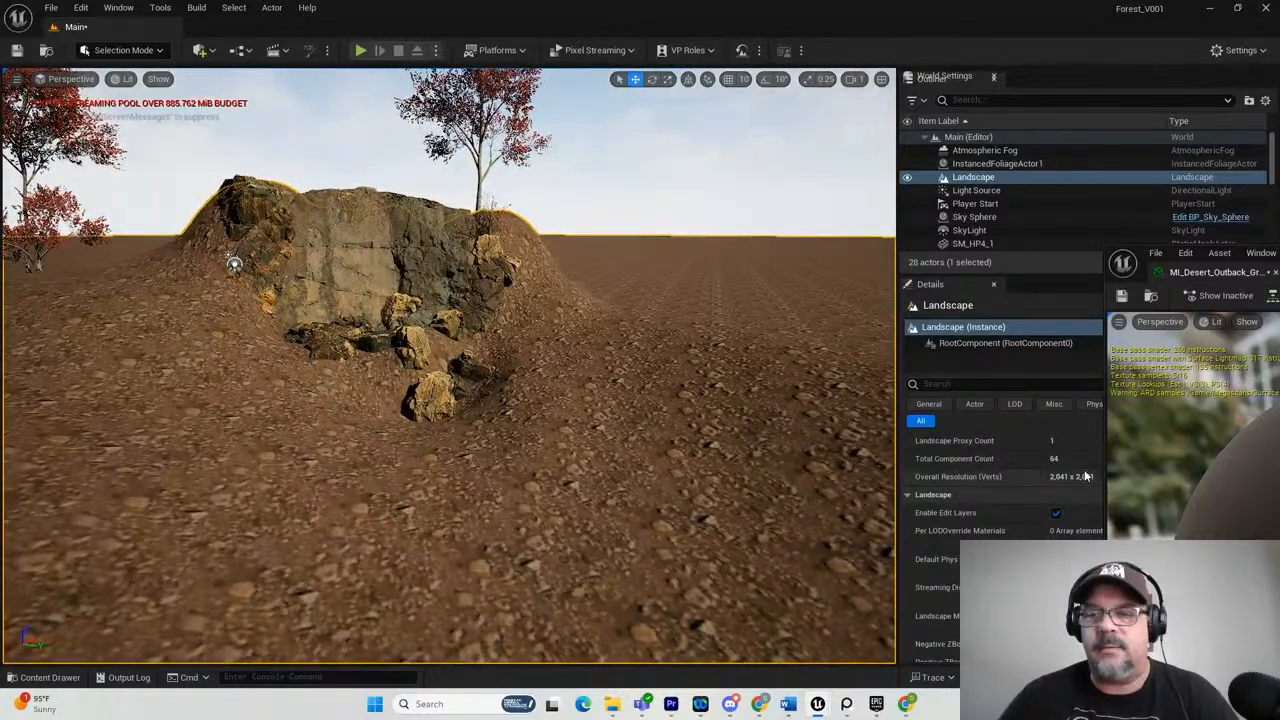
Reset the Albedo Tint's R, G and B values and set each of them to 1.
drag(1278, 264, 631, 190)
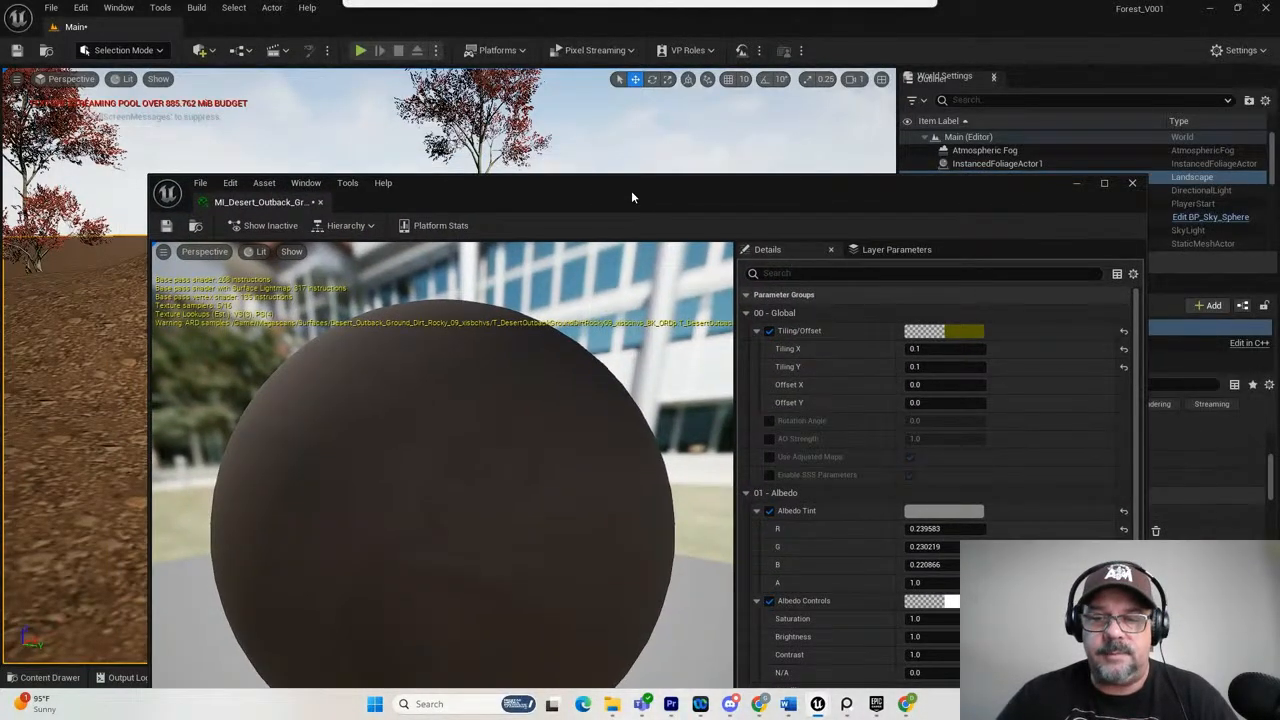
click(1123, 528)
click(1123, 546)
click(1123, 564)
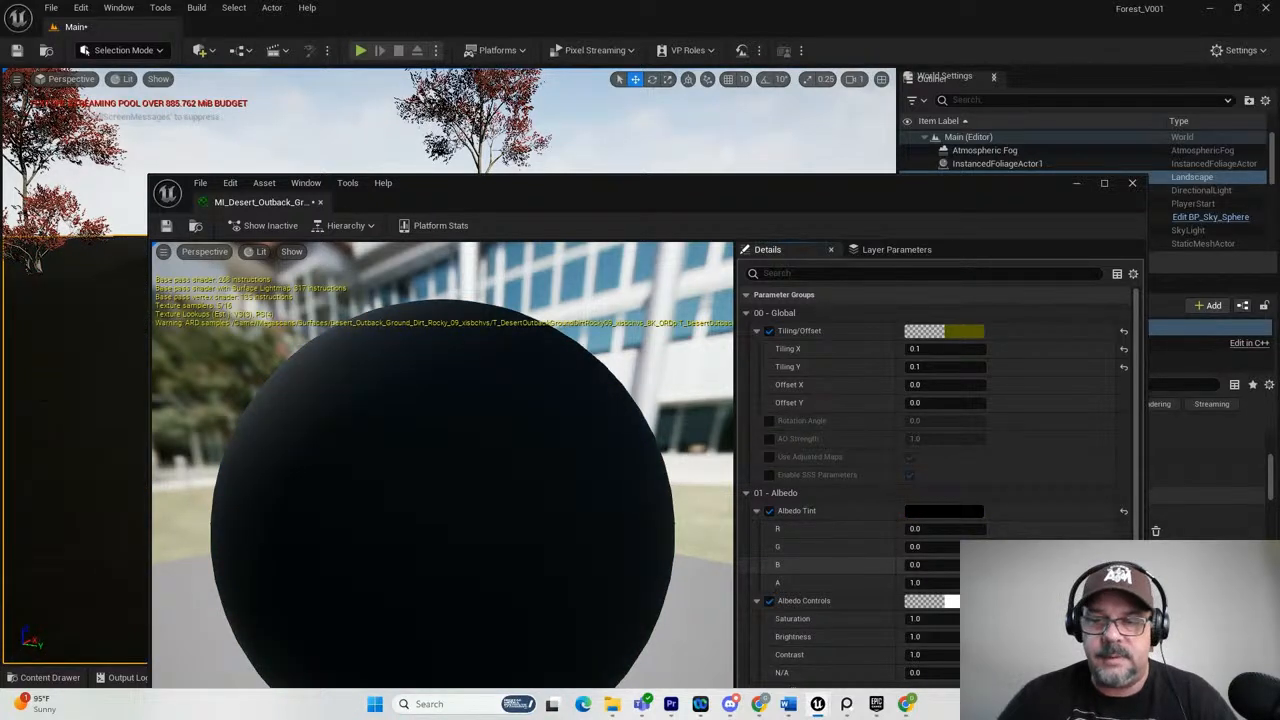
click(925, 528)
text(1)
key(Tab)
text(1)
key(Tab)
text(1)
key(Return)
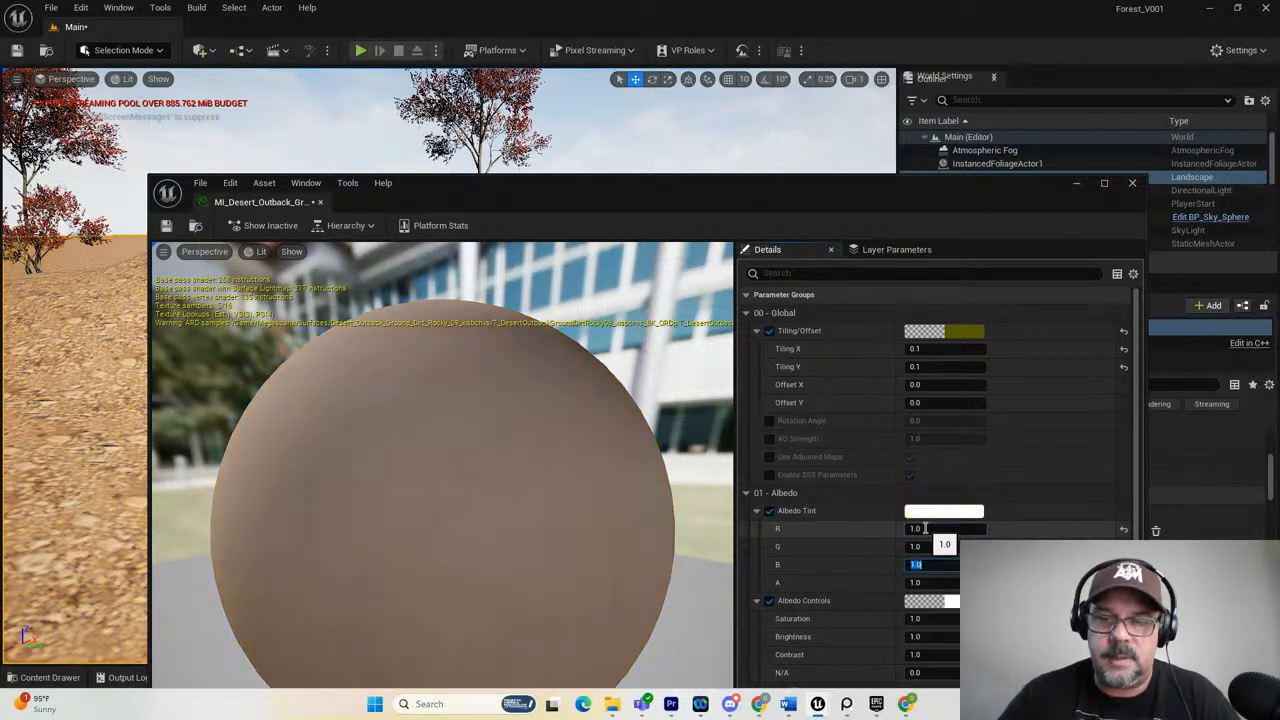
Sample a brown Albedo Tint from the dolerite cliff face with the eye-dropper and move the material editor clear of the viewport.
drag(497, 200, 750, 203)
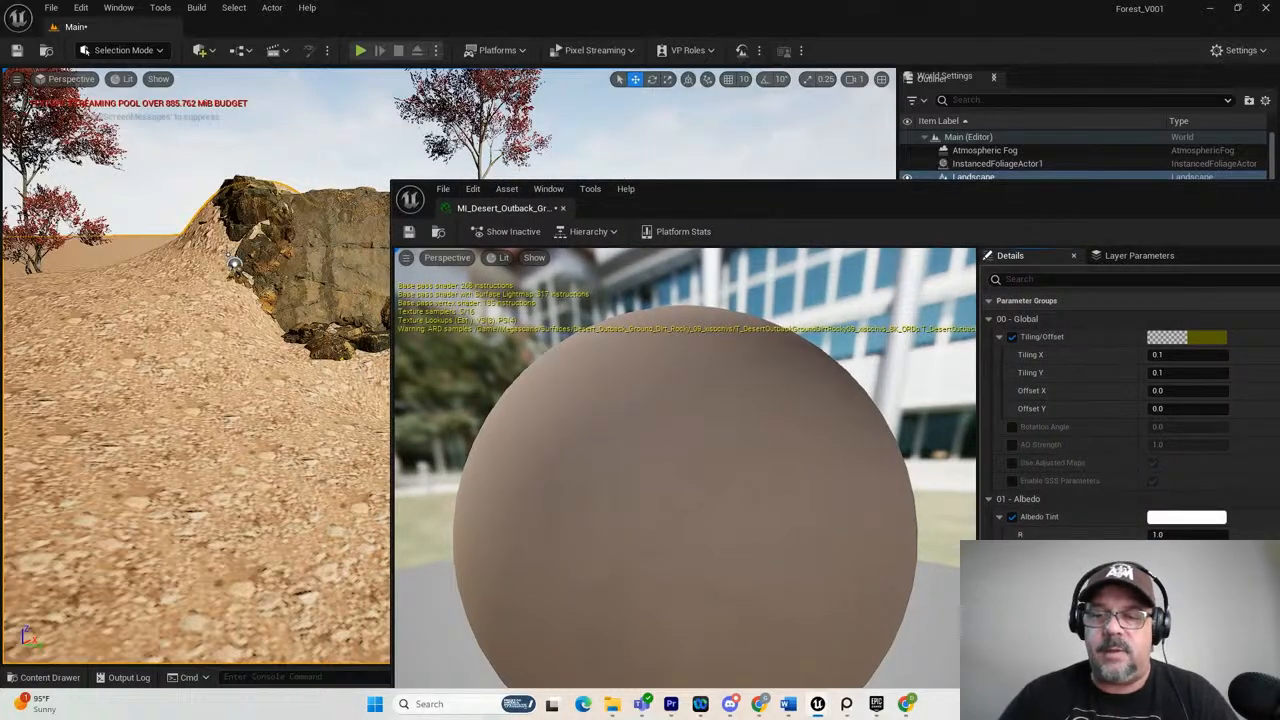
click(1188, 519)
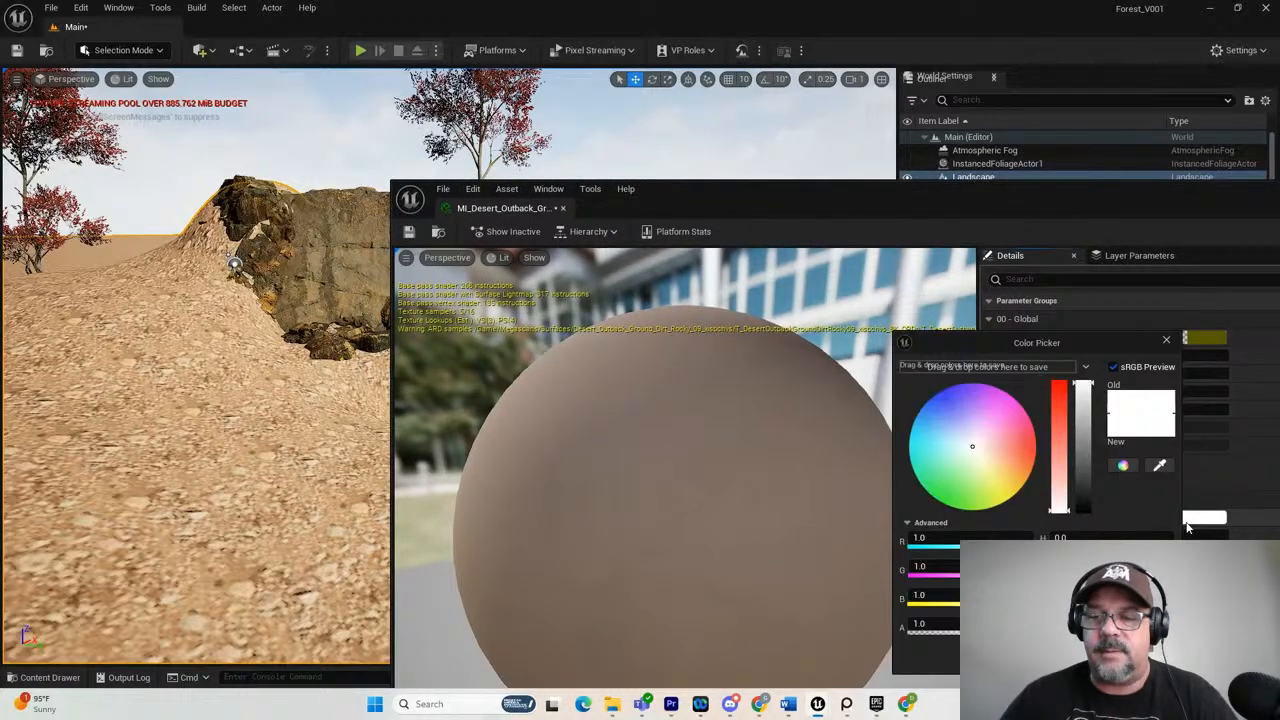
click(1160, 466)
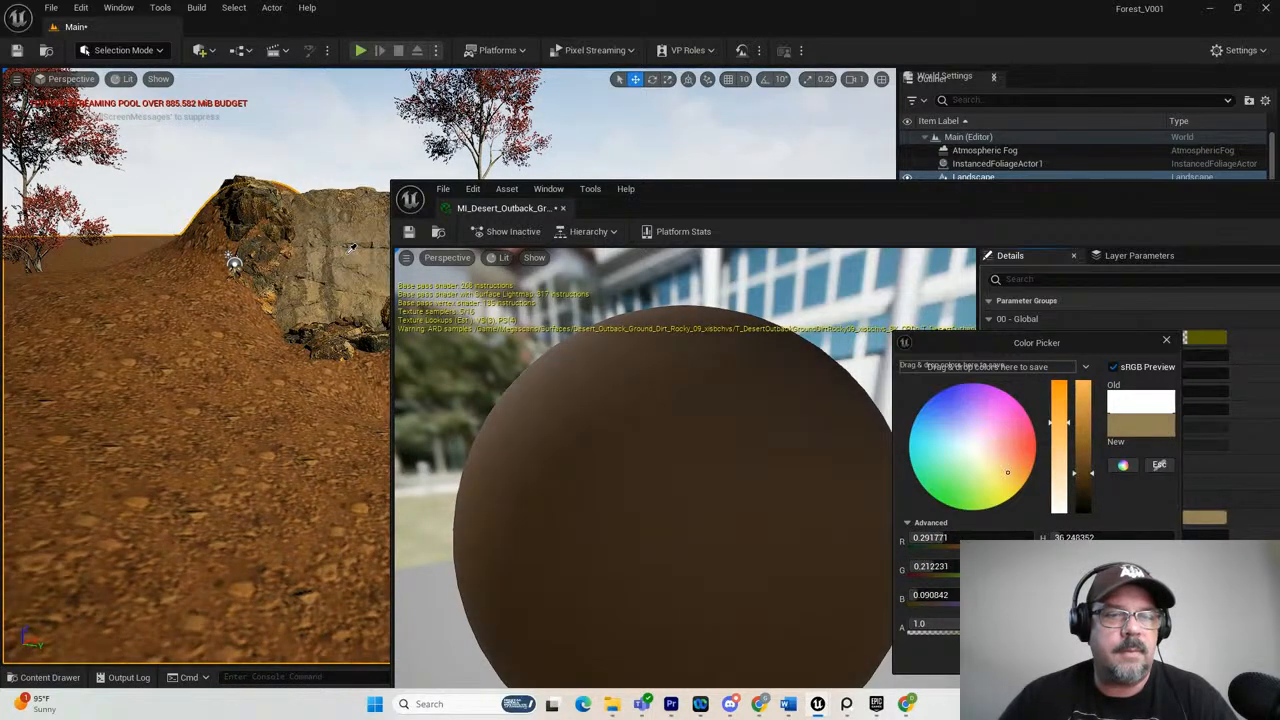
click(347, 251)
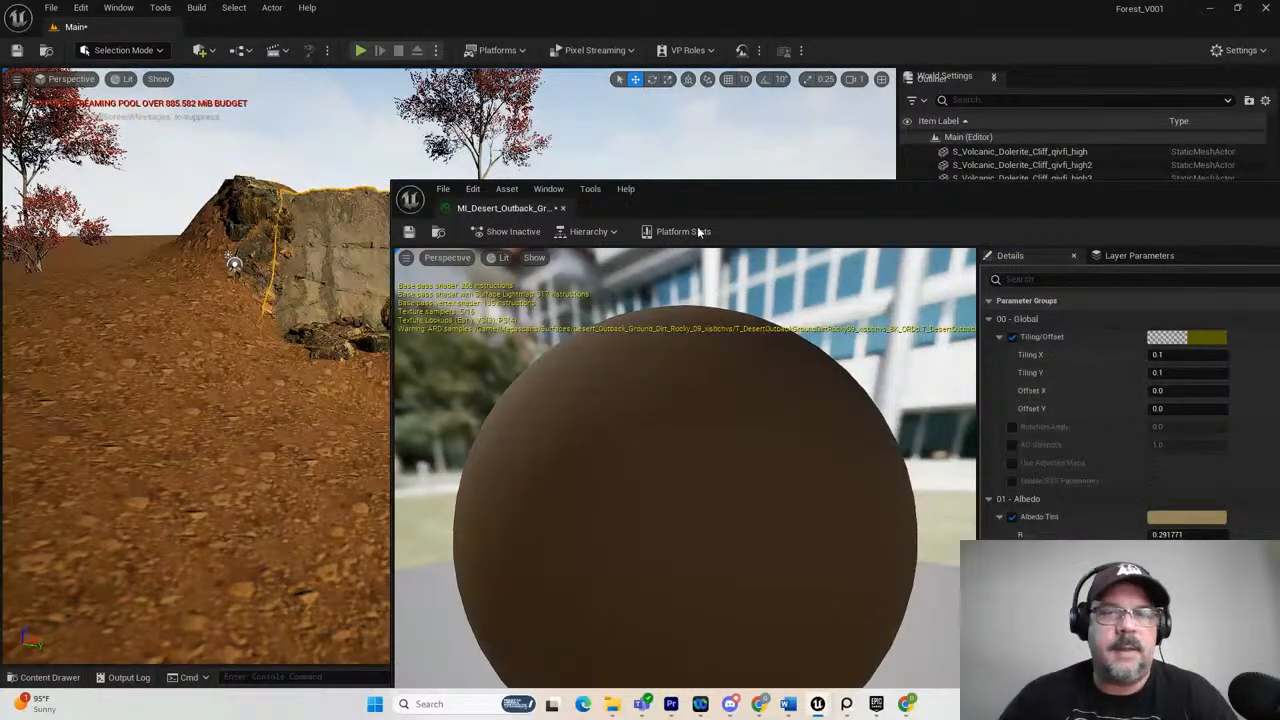
drag(709, 209, 1279, 247)
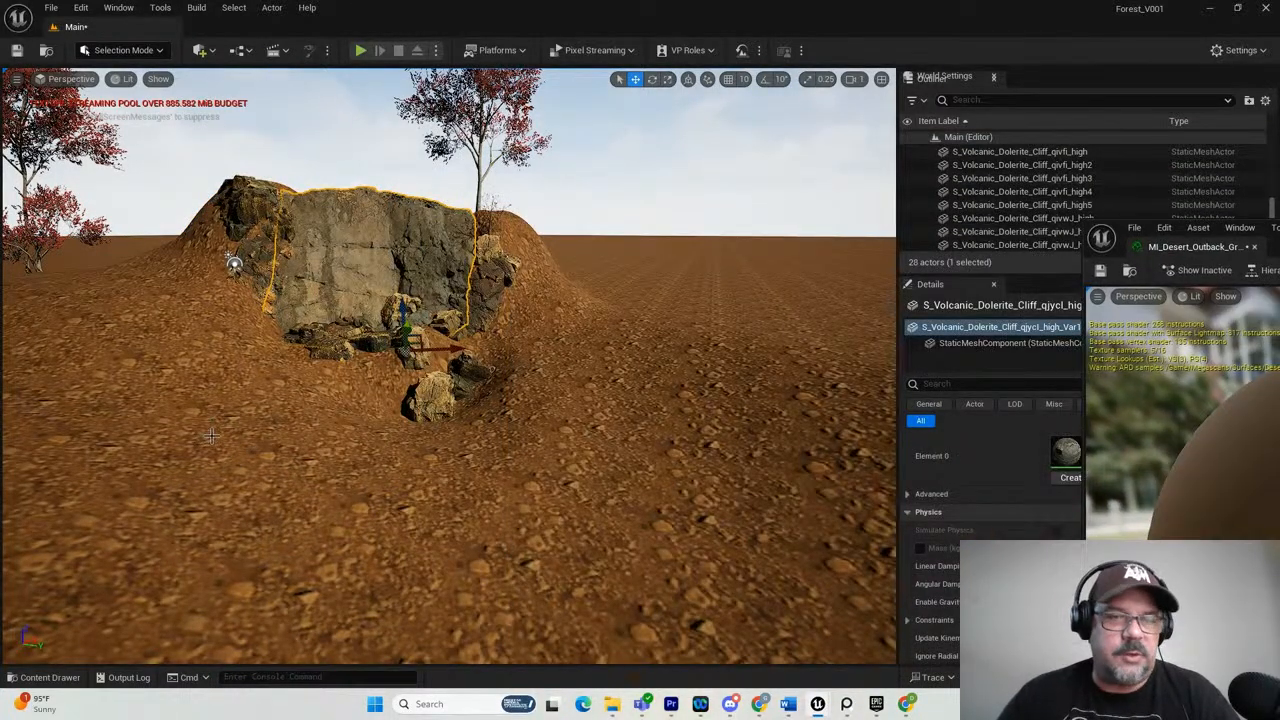
Switch to landscape sculpting, setting the tool strength to 0.23 and the brush size to about 750.
alt+drag(206, 438, 267, 411)
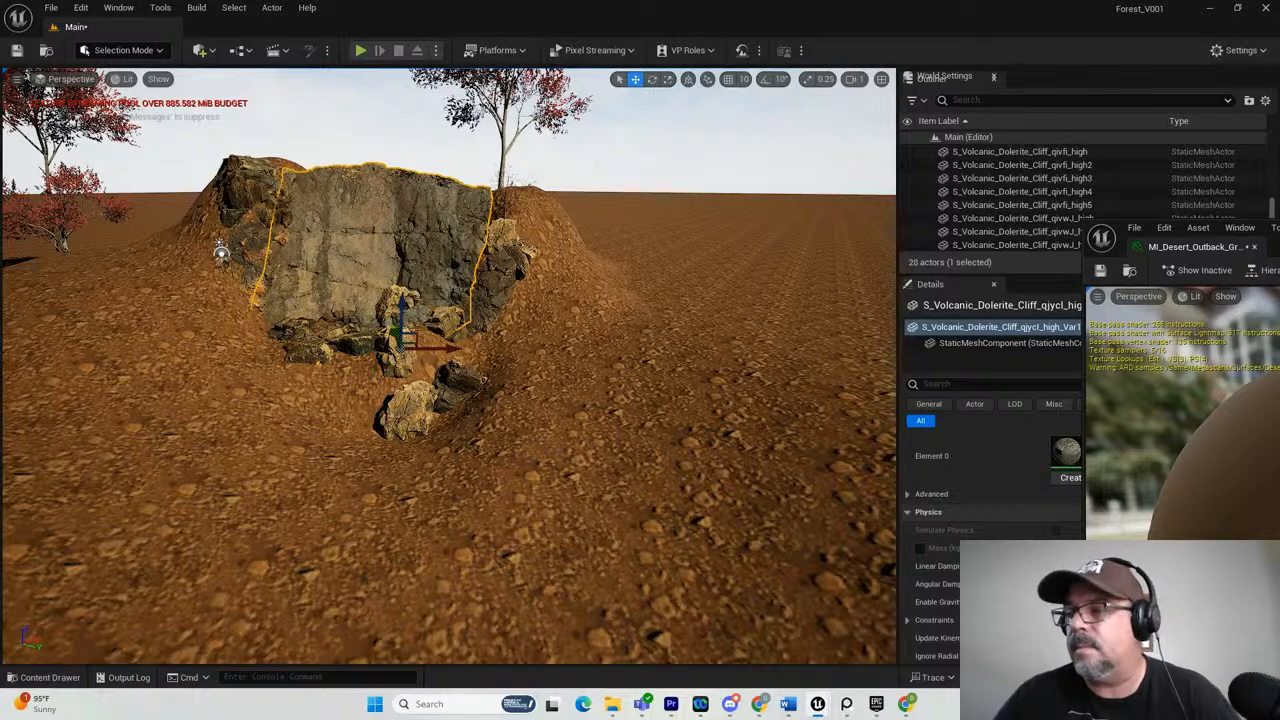
alt+drag(354, 402, 370, 428)
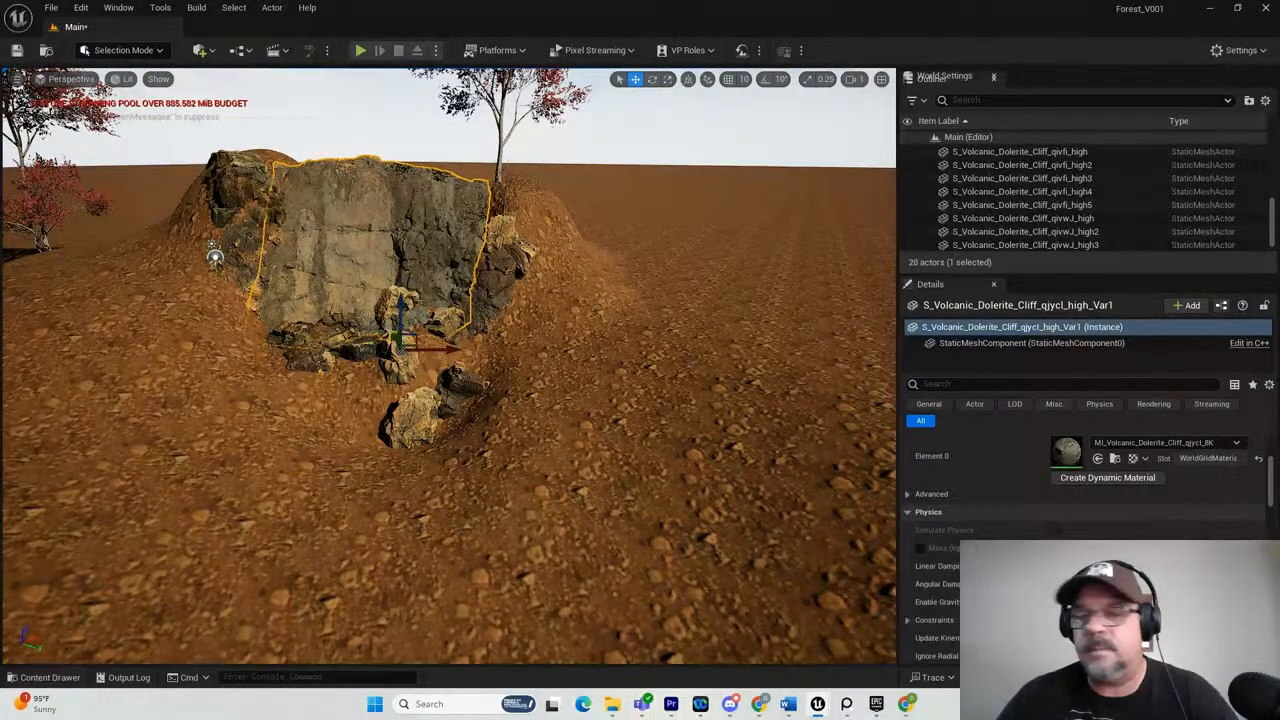
scroll(228, 365, down, 2)
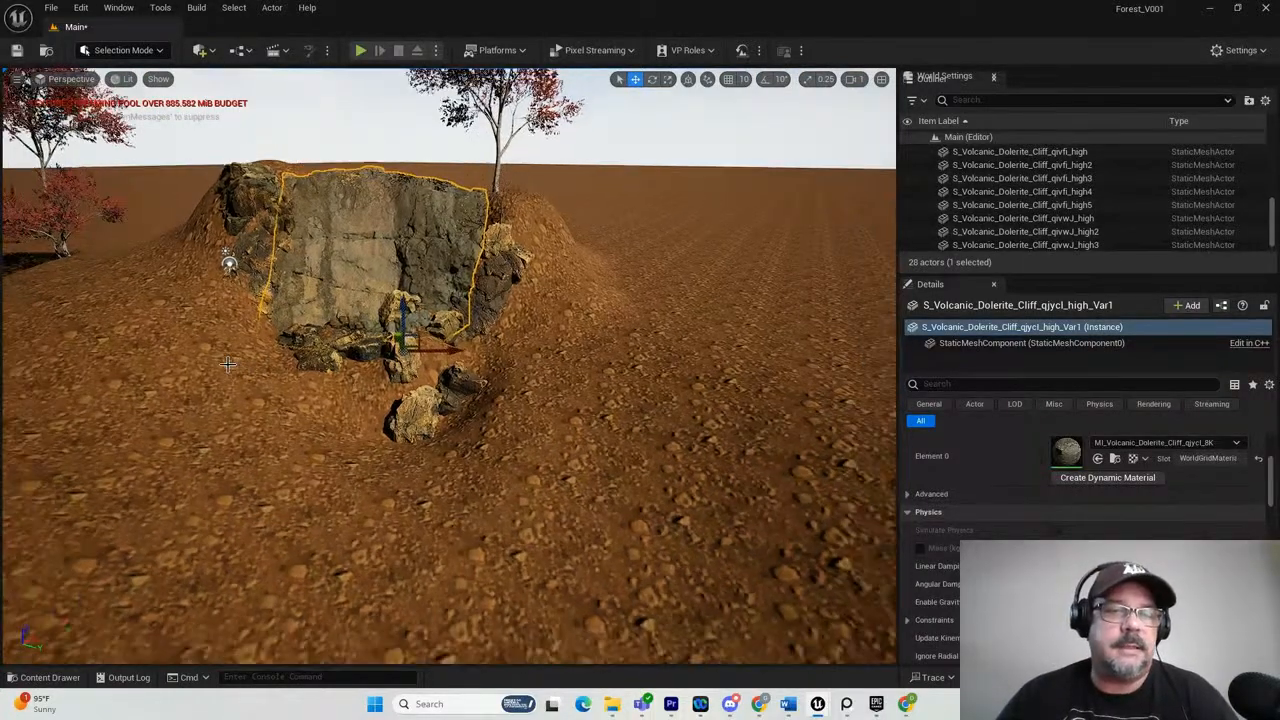
mouse_move(186, 380)
alt+mouse_down()
mouse_move(247, 458)
mouse_move(292, 480)
mouse_move(278, 465)
mouse_move(229, 461)
mouse_move(230, 439)
mouse_move(281, 465)
mouse_move(183, 376)
alt+mouse_up()
click(115, 51)
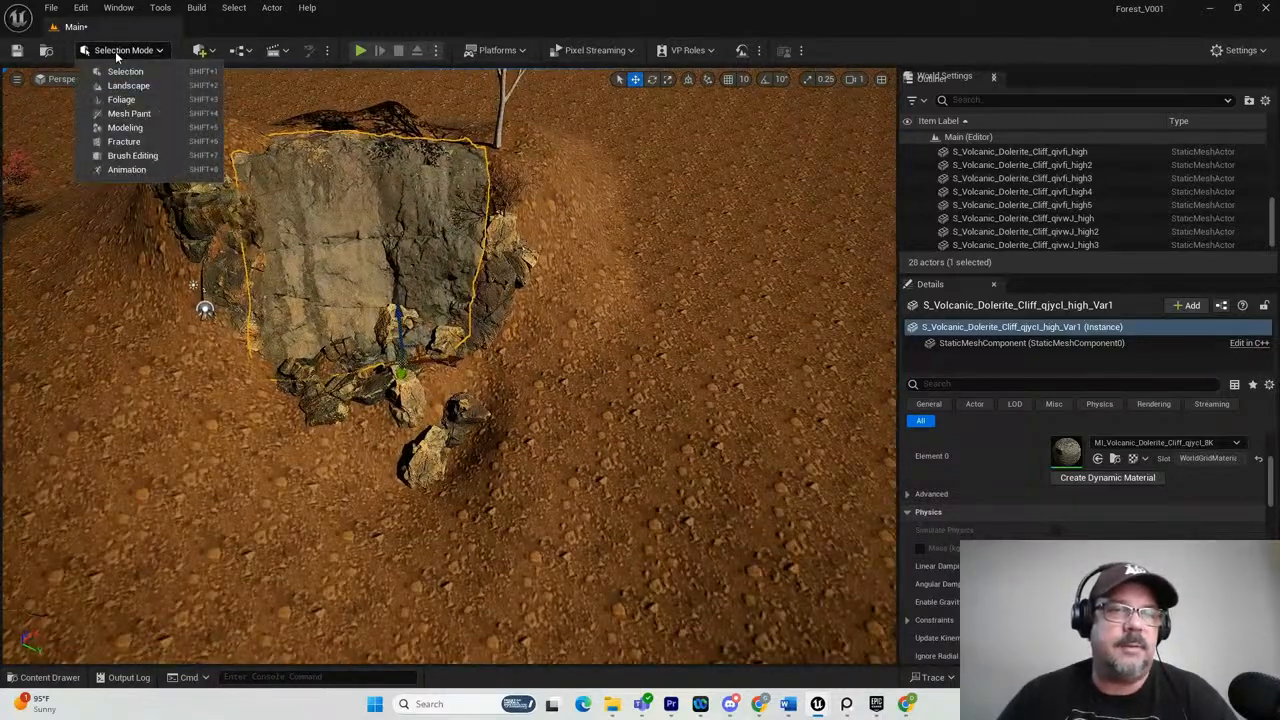
click(124, 82)
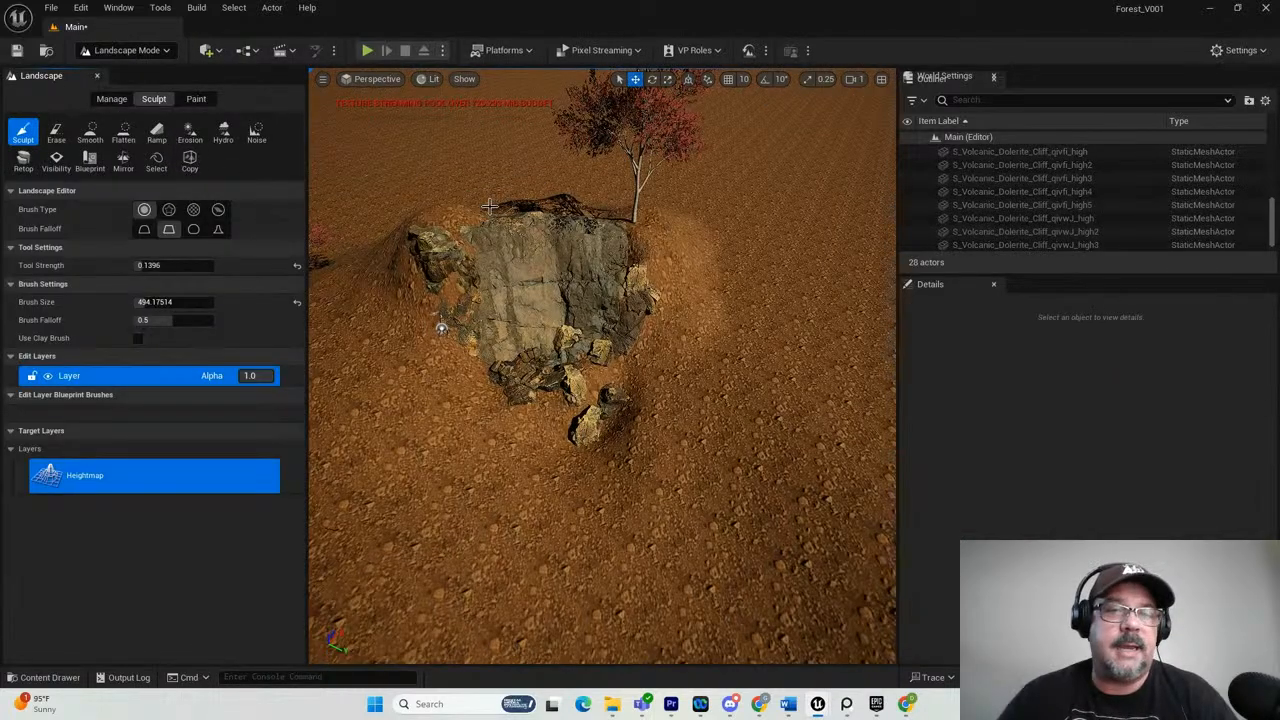
alt+drag(441, 201, 505, 240)
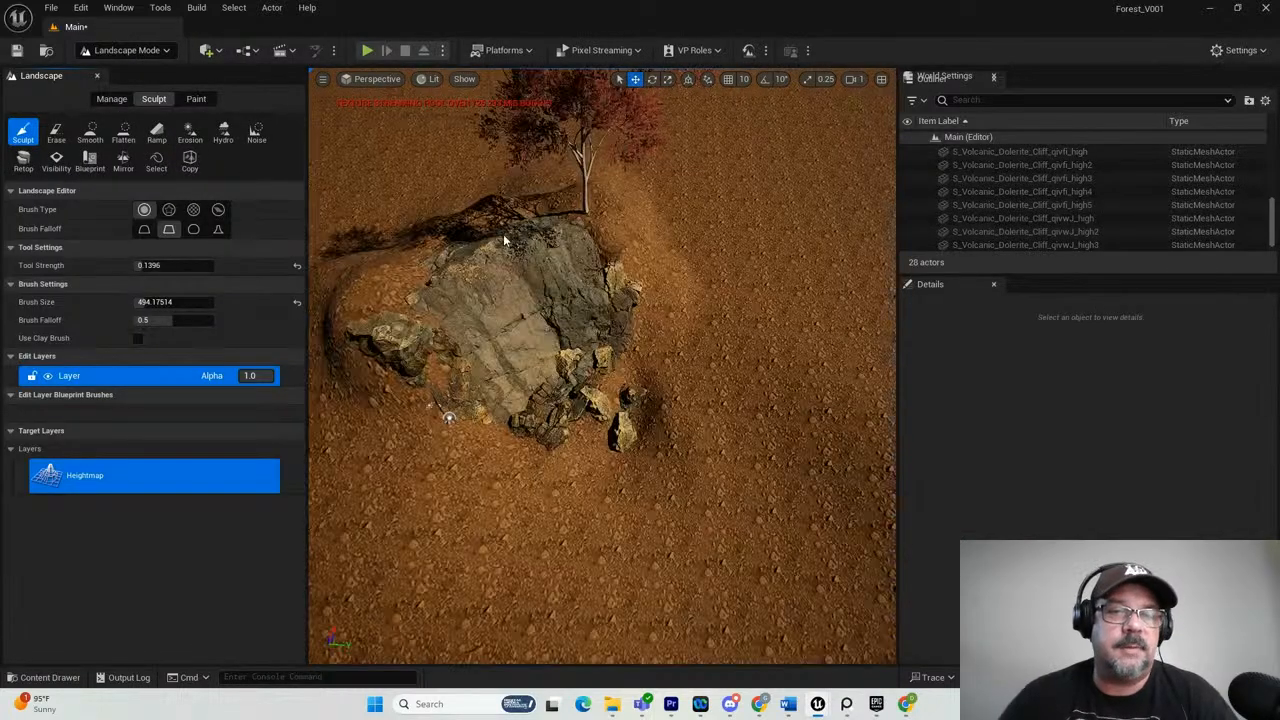
drag(382, 240, 461, 216)
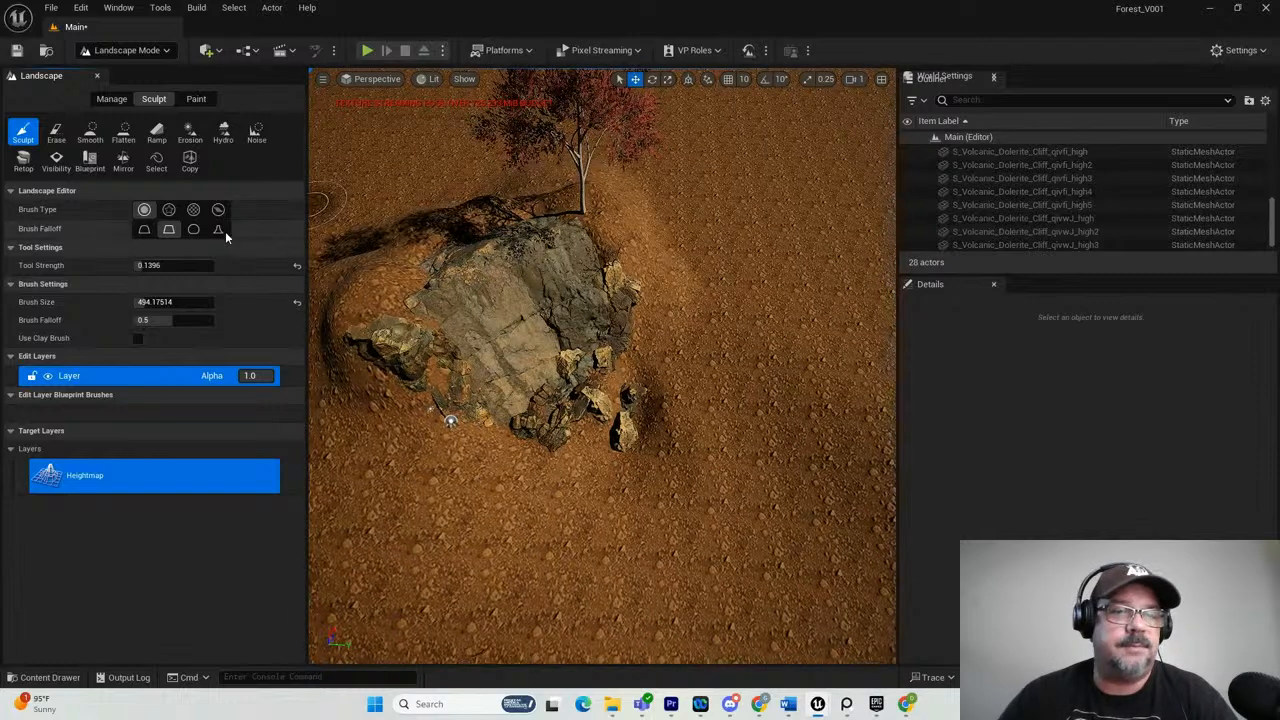
drag(145, 265, 180, 265)
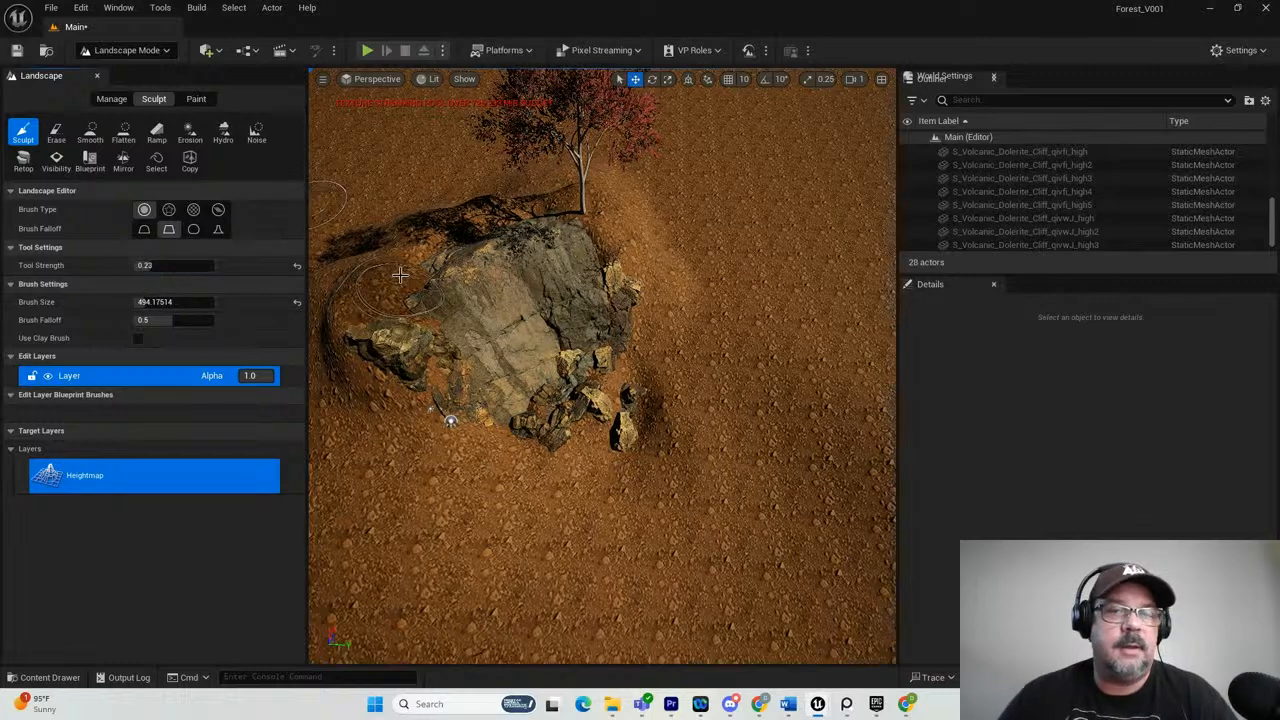
click(176, 230)
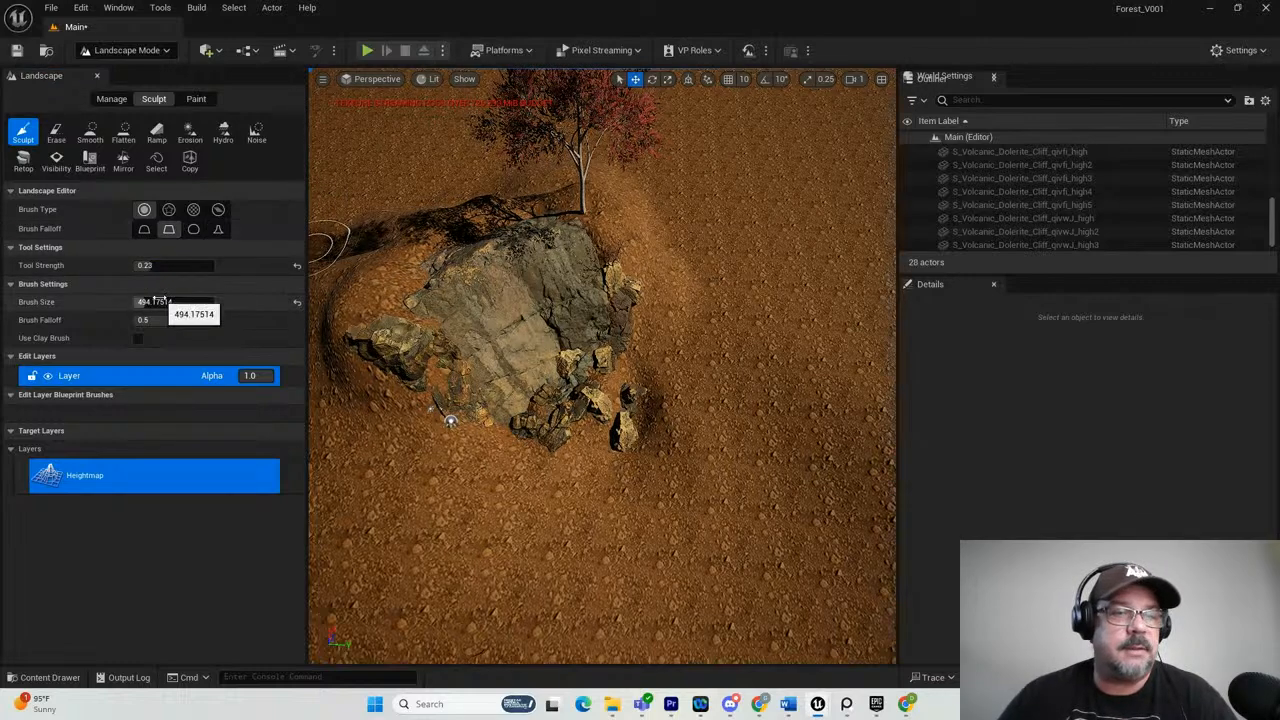
drag(153, 302, 155, 306)
Raise a mound of ground behind the cliff and cut it back with the Erase tool.
mouse_move(375, 229)
mouse_down()
mouse_move(498, 182)
mouse_move(366, 229)
mouse_move(349, 209)
mouse_move(429, 184)
mouse_move(395, 181)
mouse_move(432, 163)
mouse_move(360, 240)
mouse_move(356, 169)
mouse_move(376, 203)
mouse_up()
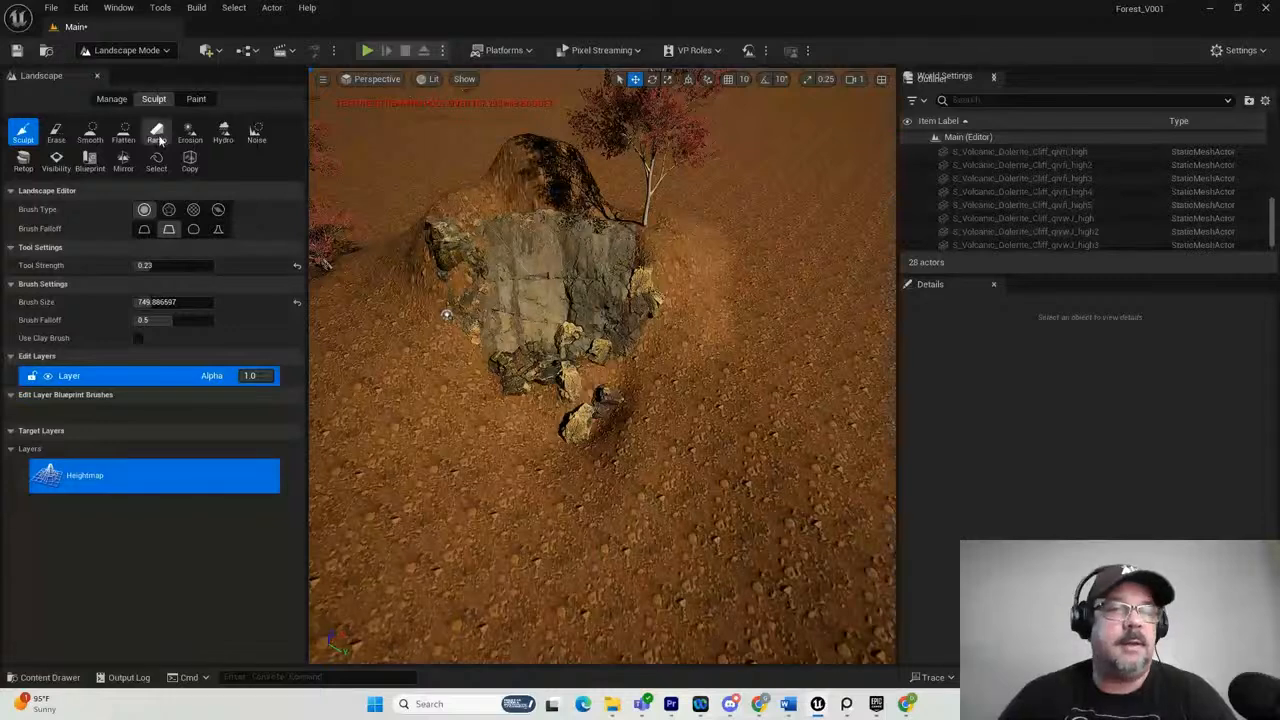
click(57, 135)
mouse_move(550, 160)
mouse_down()
mouse_move(560, 150)
mouse_move(537, 143)
mouse_move(557, 142)
mouse_move(535, 243)
mouse_move(520, 193)
mouse_up()
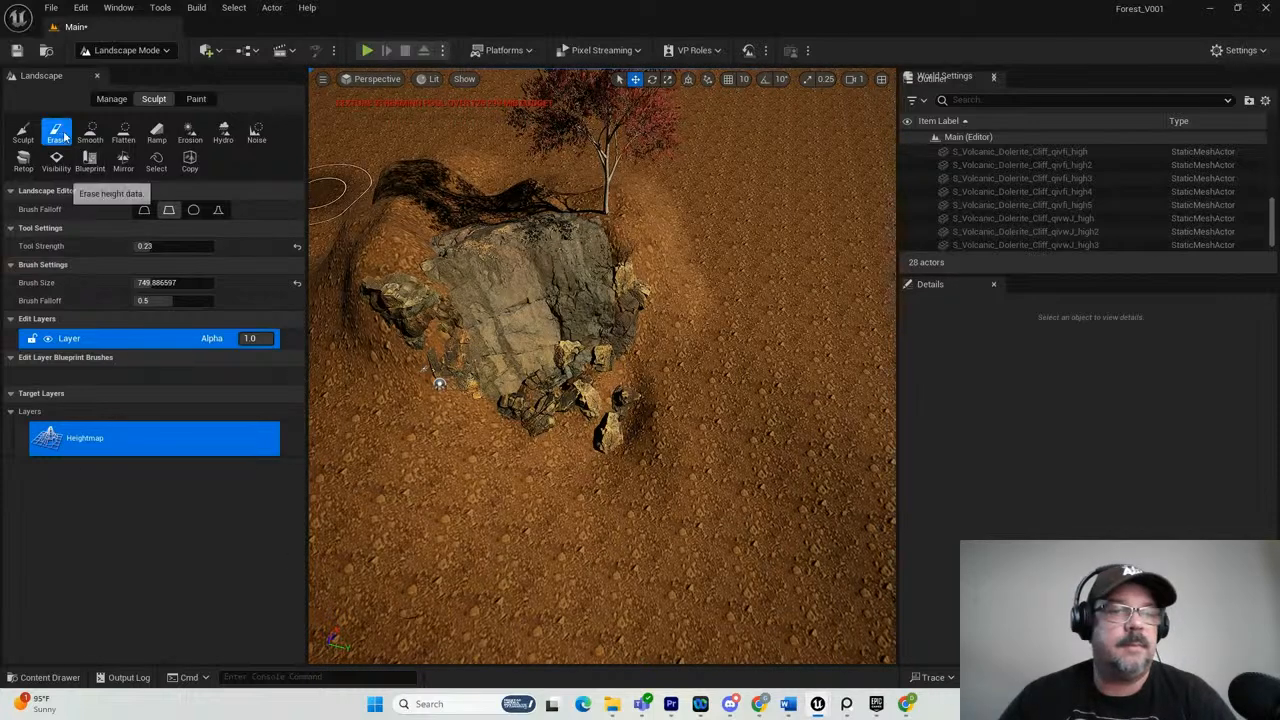
Sculpt more height behind the cliff and around its left end, and lower the oversized left mound with the Erase tool.
click(23, 134)
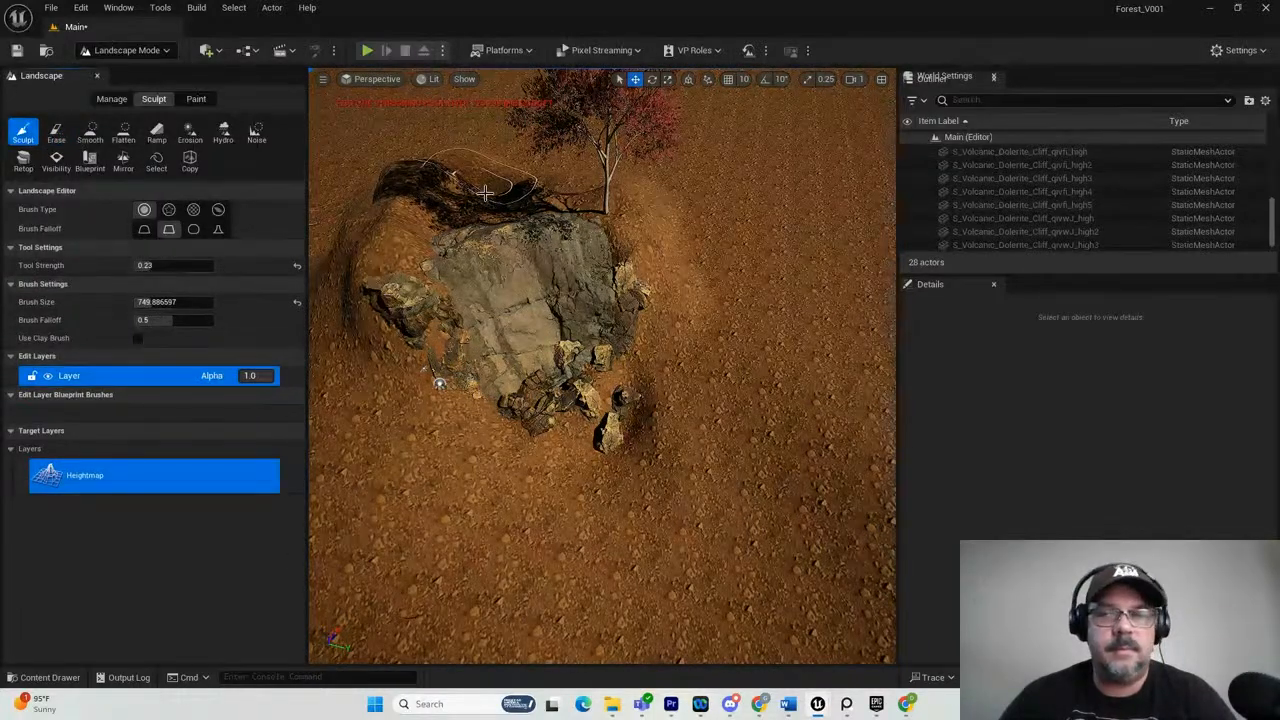
mouse_move(493, 197)
mouse_down()
mouse_move(444, 208)
mouse_move(461, 189)
mouse_move(383, 162)
mouse_move(489, 174)
mouse_move(401, 165)
mouse_move(393, 123)
mouse_move(387, 204)
mouse_move(355, 226)
mouse_move(343, 257)
mouse_move(340, 230)
mouse_move(382, 208)
mouse_up()
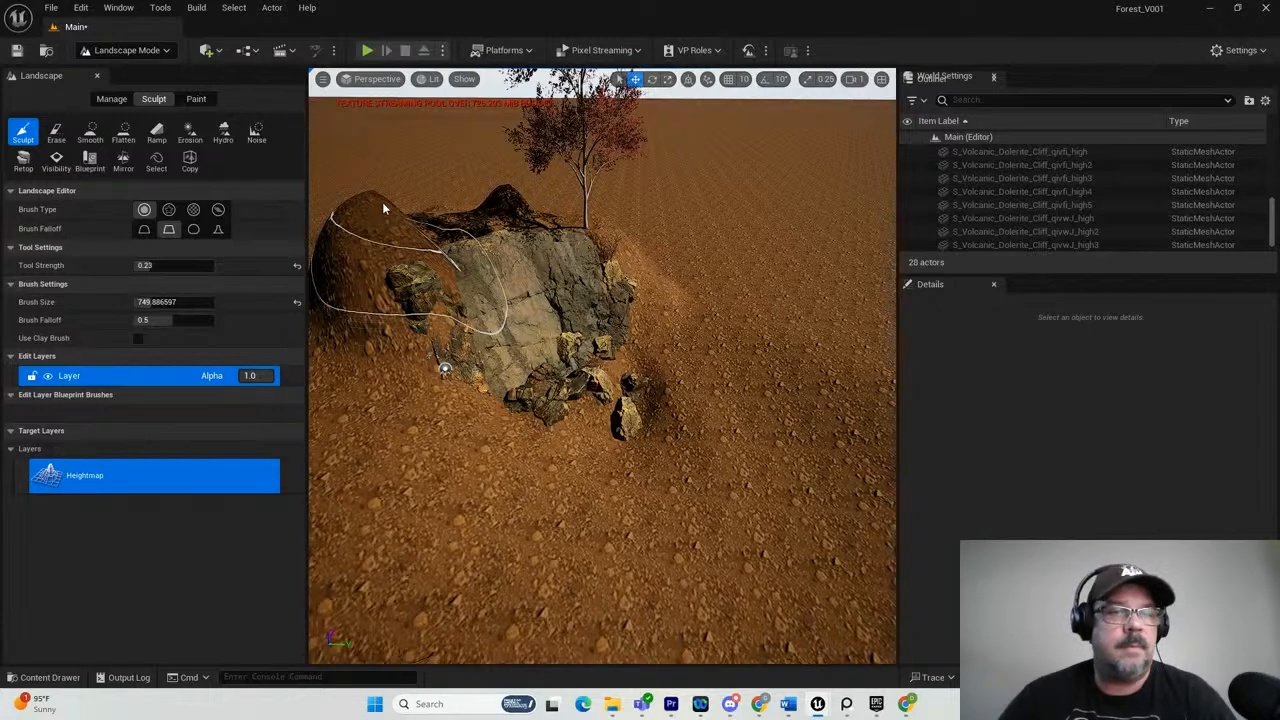
click(56, 133)
mouse_move(354, 220)
mouse_down()
mouse_move(343, 220)
mouse_move(400, 220)
mouse_move(377, 229)
mouse_move(393, 200)
mouse_move(322, 174)
mouse_move(558, 204)
mouse_move(567, 216)
mouse_up()
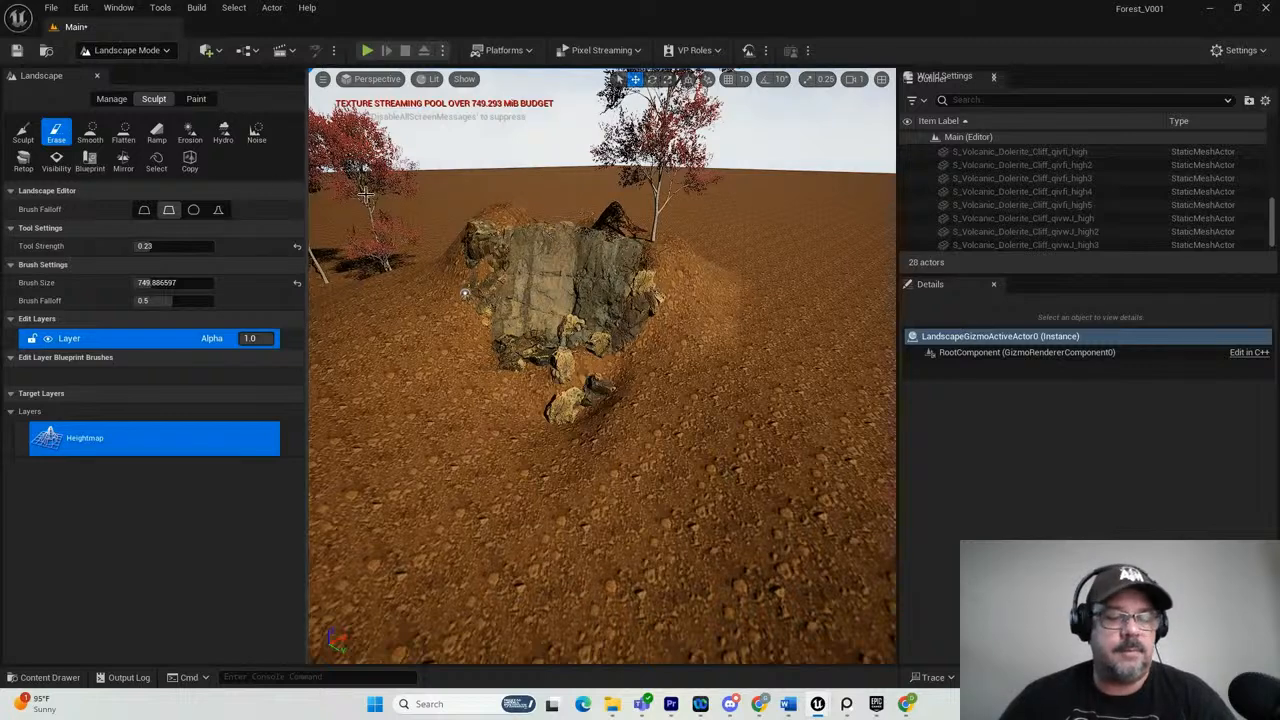
Raise the ground behind the cliff and around its right end with the Sculpt tool.
click(30, 132)
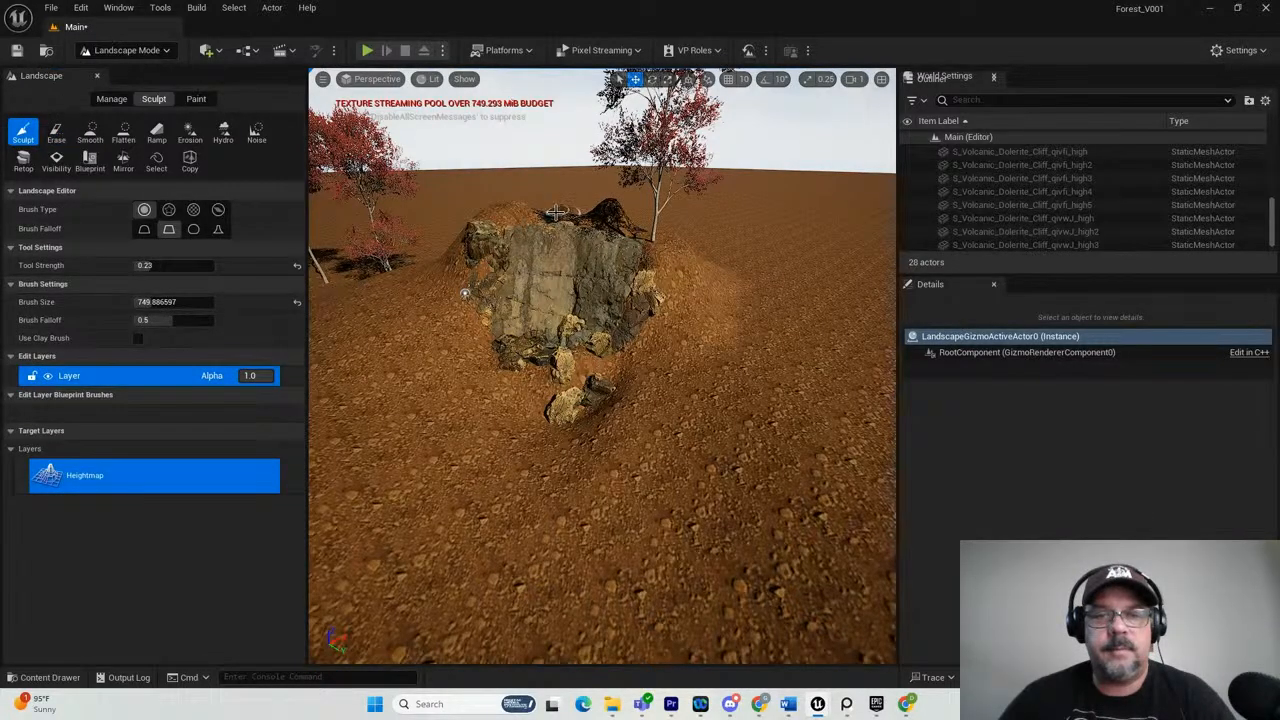
mouse_move(557, 213)
mouse_down()
mouse_move(724, 237)
mouse_move(960, 363)
mouse_up()
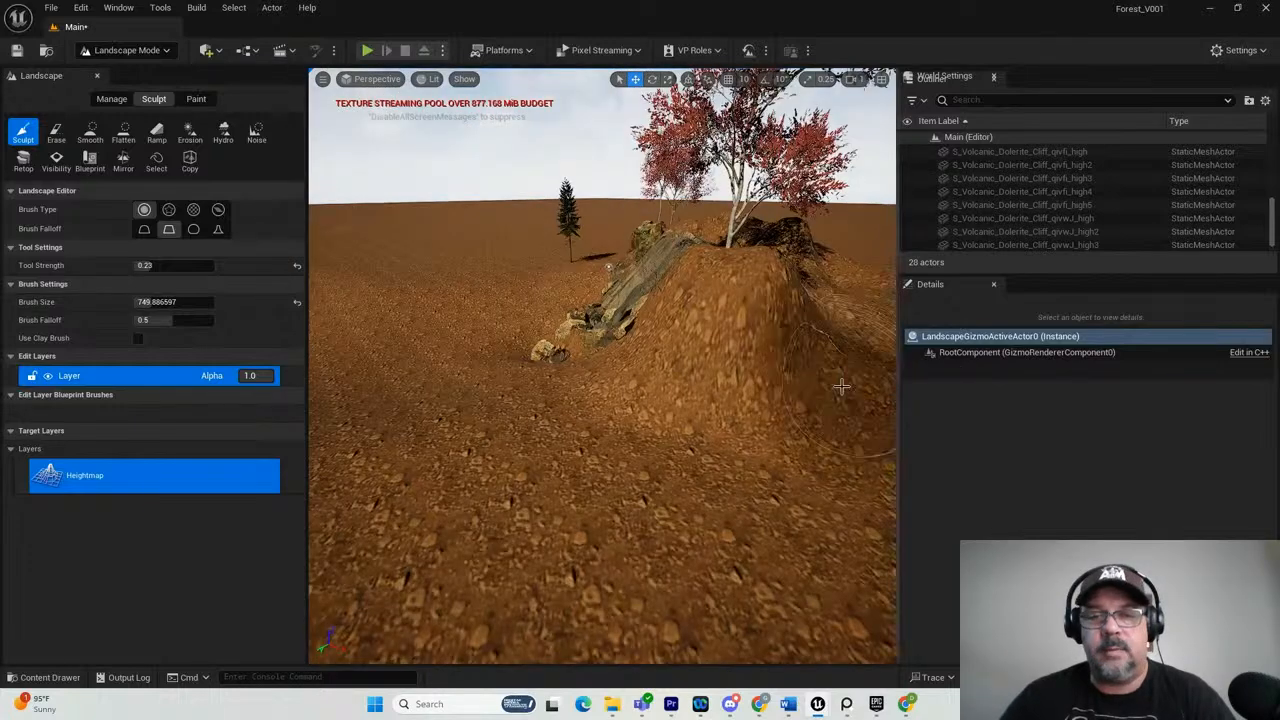
mouse_move(874, 348)
mouse_down()
mouse_move(814, 394)
mouse_move(789, 391)
mouse_up()
scroll(789, 391, down, 3)
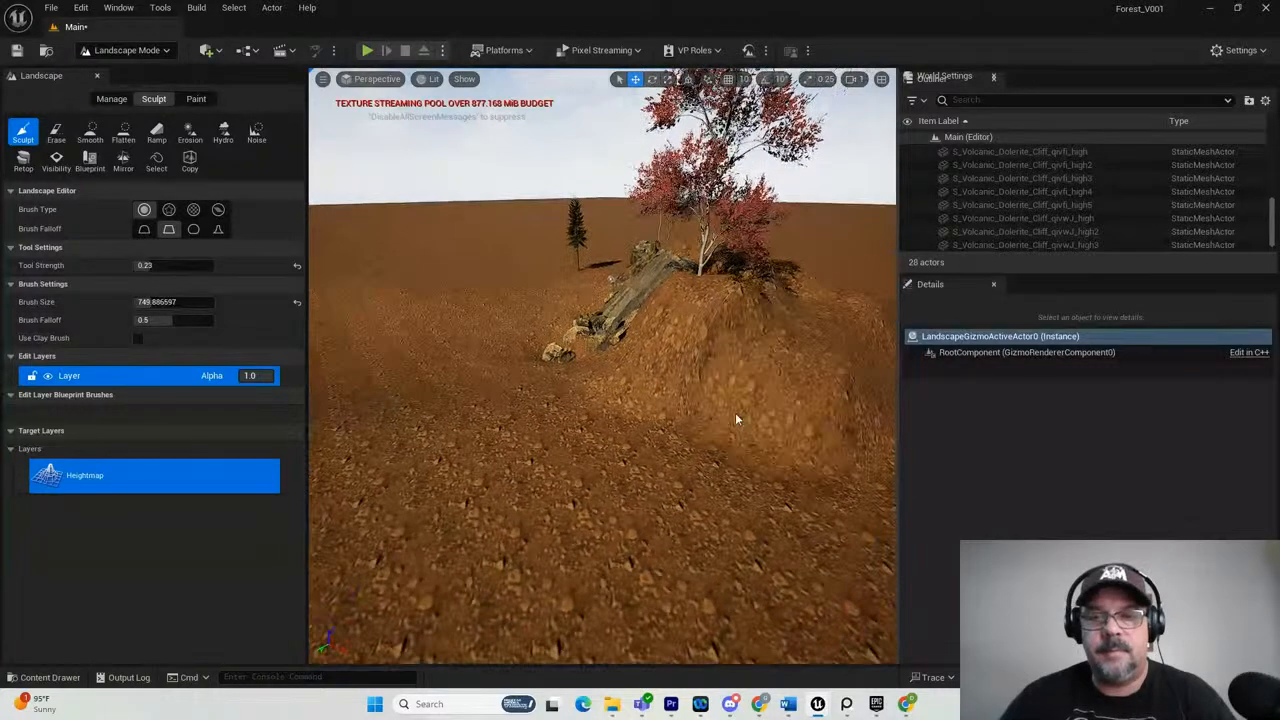
alt+drag(727, 424, 735, 490)
mouse_move(806, 410)
mouse_down()
mouse_move(880, 357)
mouse_move(843, 334)
mouse_move(866, 305)
mouse_up()
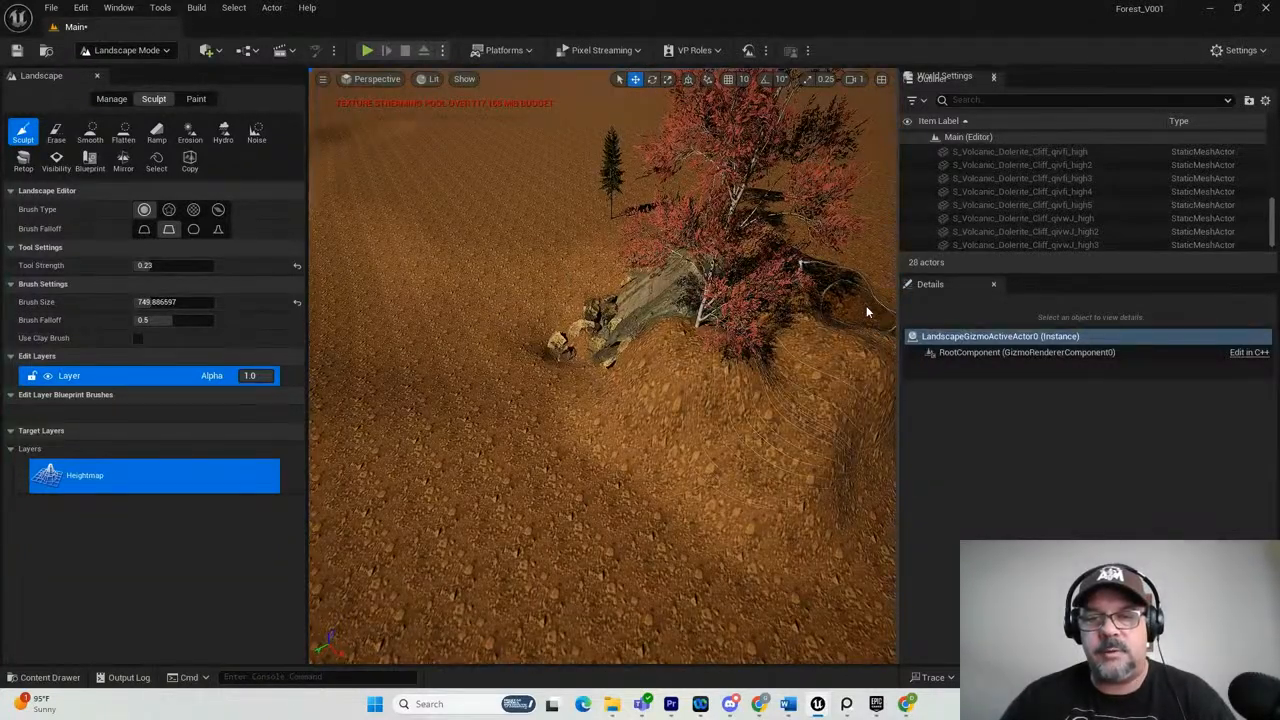
Sculpt more height along the slope on the cliff's right side and behind its upper edge.
alt+drag(839, 404, 985, 376)
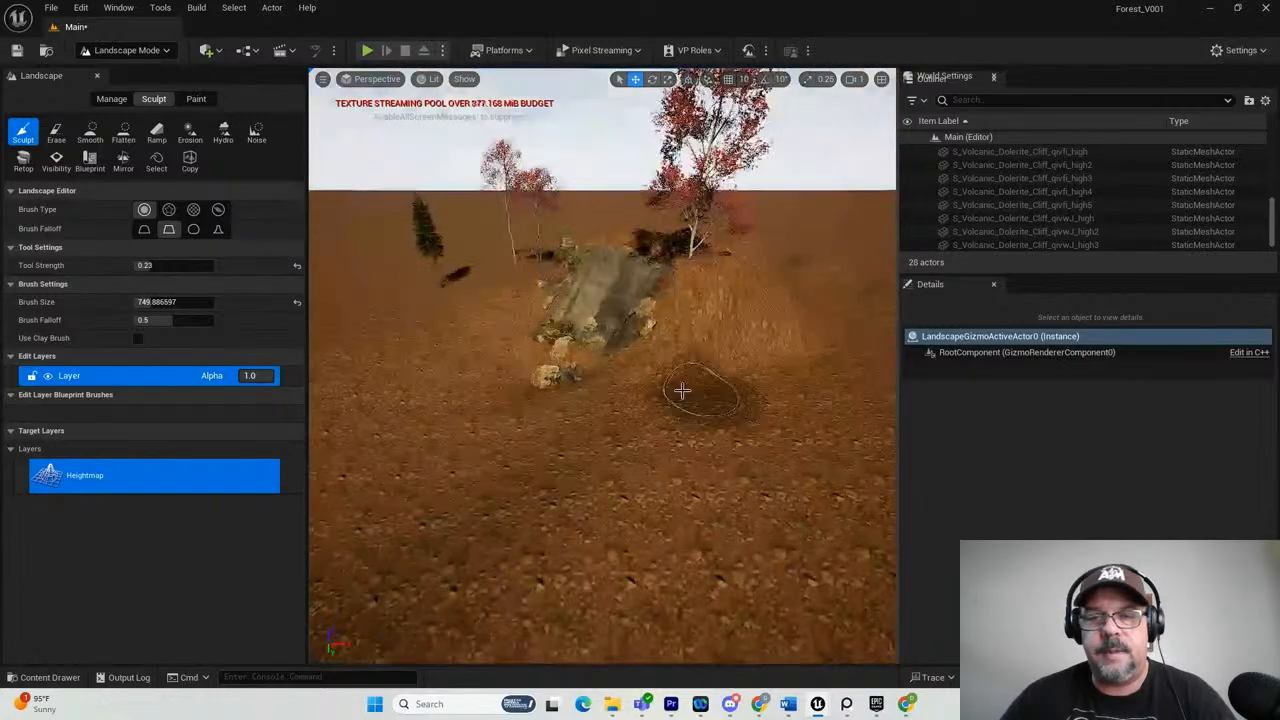
mouse_move(798, 314)
mouse_down()
mouse_move(806, 278)
mouse_move(790, 292)
mouse_up()
mouse_move(758, 350)
alt+mouse_down()
mouse_move(768, 373)
mouse_move(660, 342)
alt+mouse_up()
mouse_move(808, 390)
mouse_down()
mouse_move(808, 405)
mouse_move(860, 374)
mouse_move(829, 377)
mouse_move(860, 331)
mouse_move(855, 312)
mouse_move(820, 308)
mouse_up()
mouse_move(732, 379)
alt+mouse_down()
mouse_move(859, 418)
mouse_move(1048, 403)
mouse_move(880, 440)
alt+mouse_up()
mouse_move(537, 250)
mouse_down()
mouse_move(502, 251)
mouse_move(550, 276)
mouse_move(571, 367)
mouse_up()
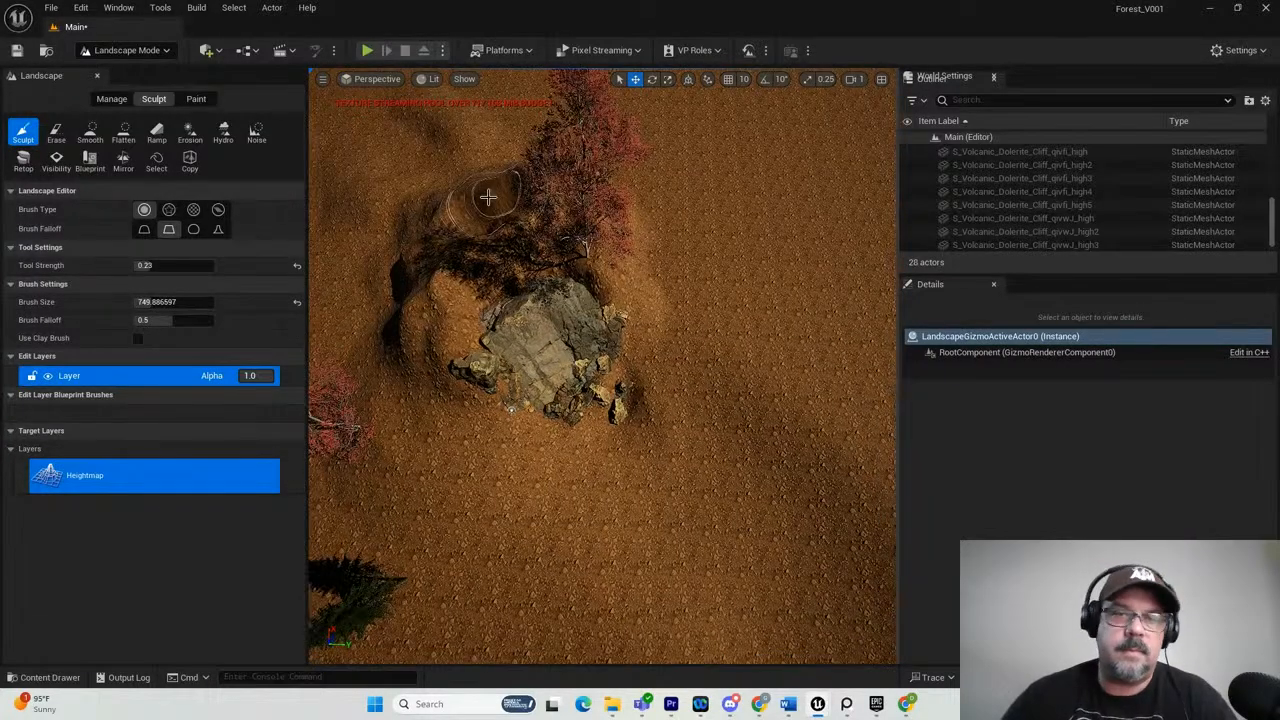
Raise the terrain behind the cliff and around its left side into a curved ridge.
mouse_move(488, 197)
mouse_down()
mouse_move(401, 240)
mouse_move(480, 184)
mouse_move(426, 132)
mouse_move(425, 70)
mouse_up()
scroll(480, 184, down, 1)
alt+drag(455, 306, 451, 400)
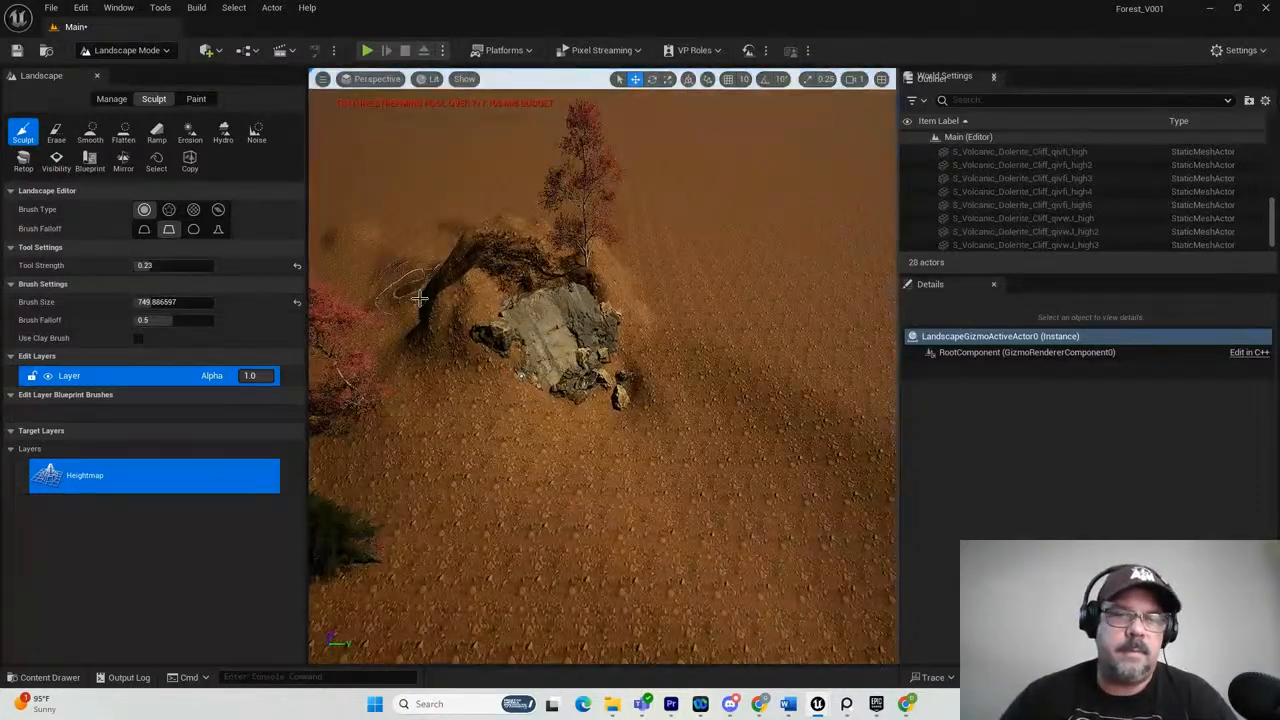
drag(420, 301, 459, 250)
alt+drag(457, 357, 417, 305)
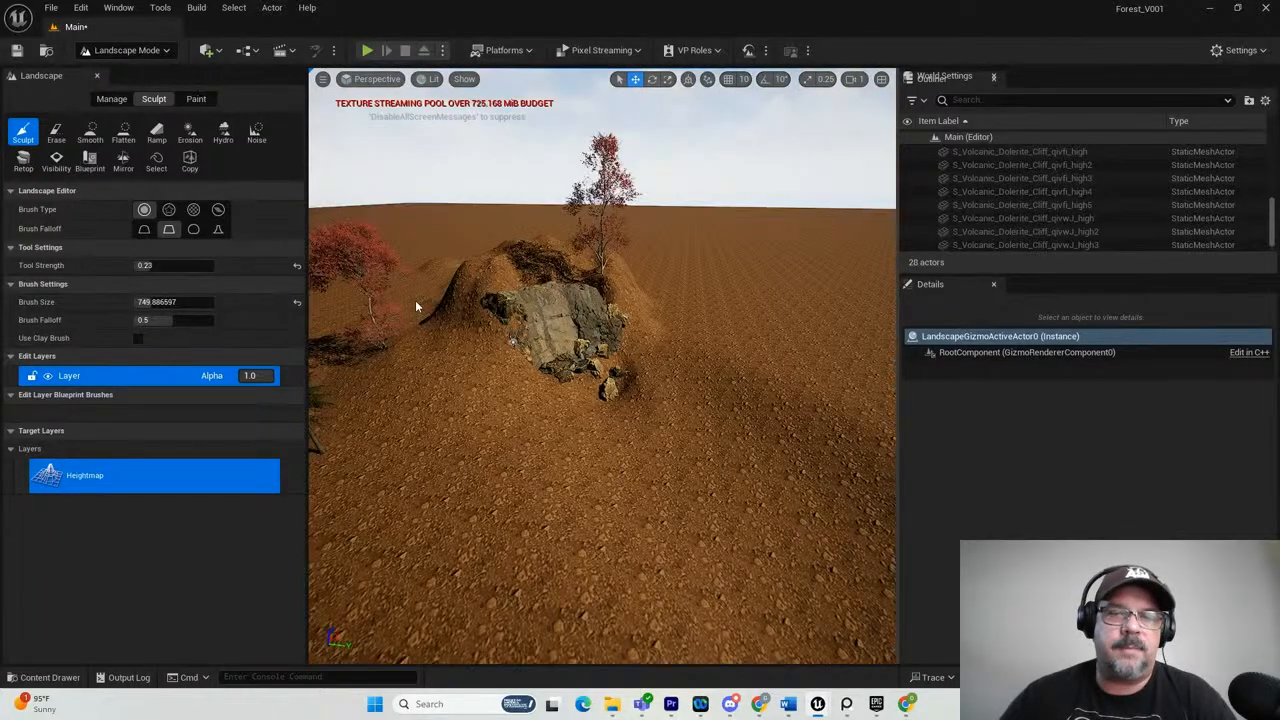
Soften the sharp ridge above and to the left of the cliff with the Smooth tool.
click(92, 134)
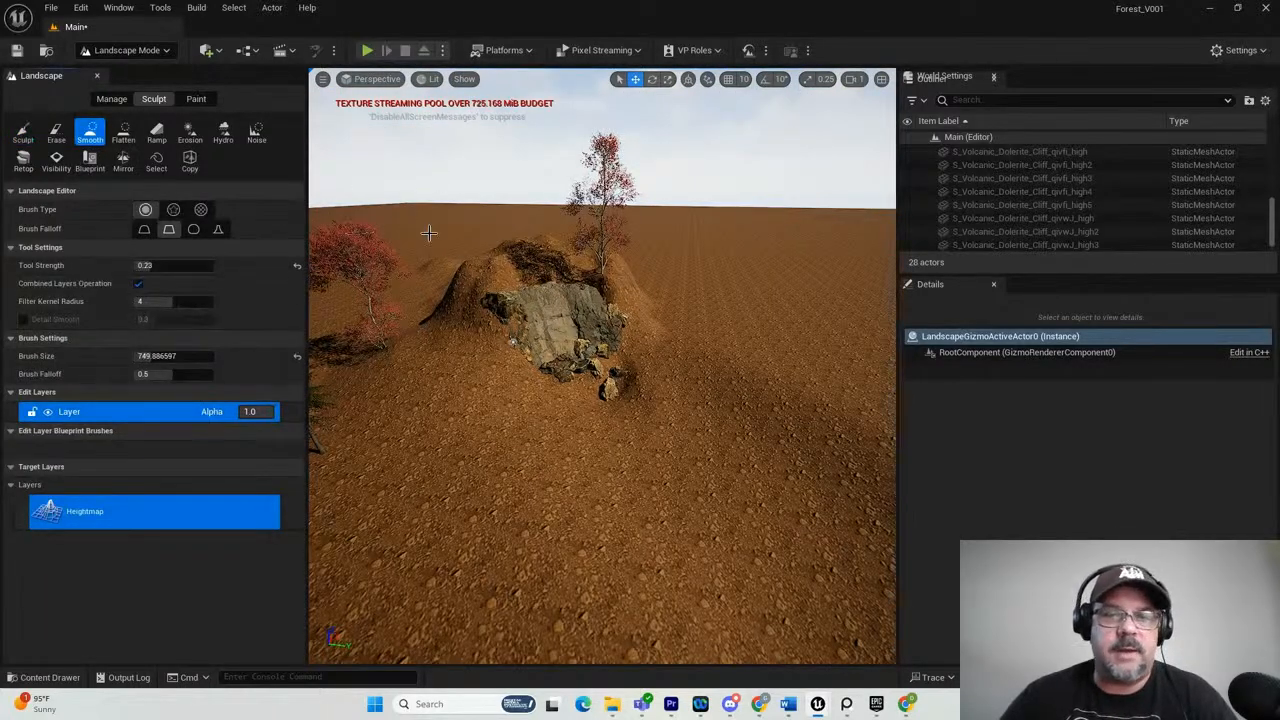
mouse_move(464, 252)
mouse_down()
mouse_move(495, 262)
mouse_move(525, 248)
mouse_move(508, 254)
mouse_up()
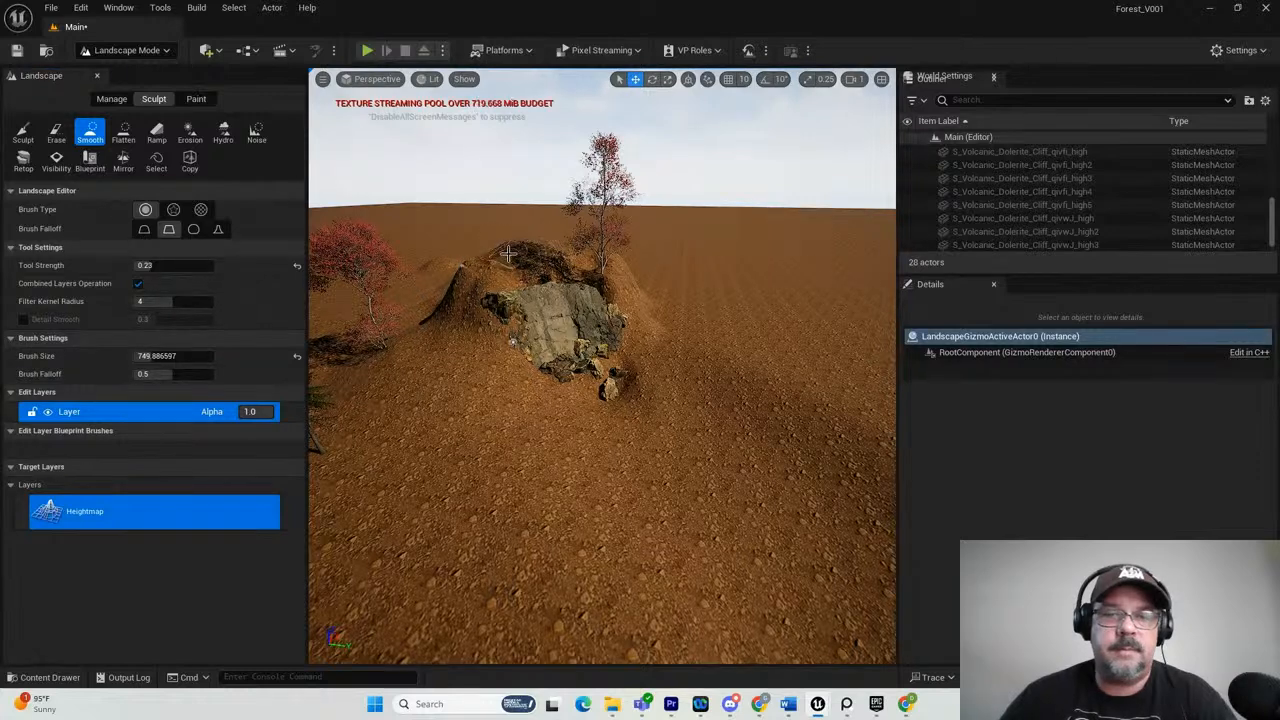
alt+drag(503, 386, 512, 350)
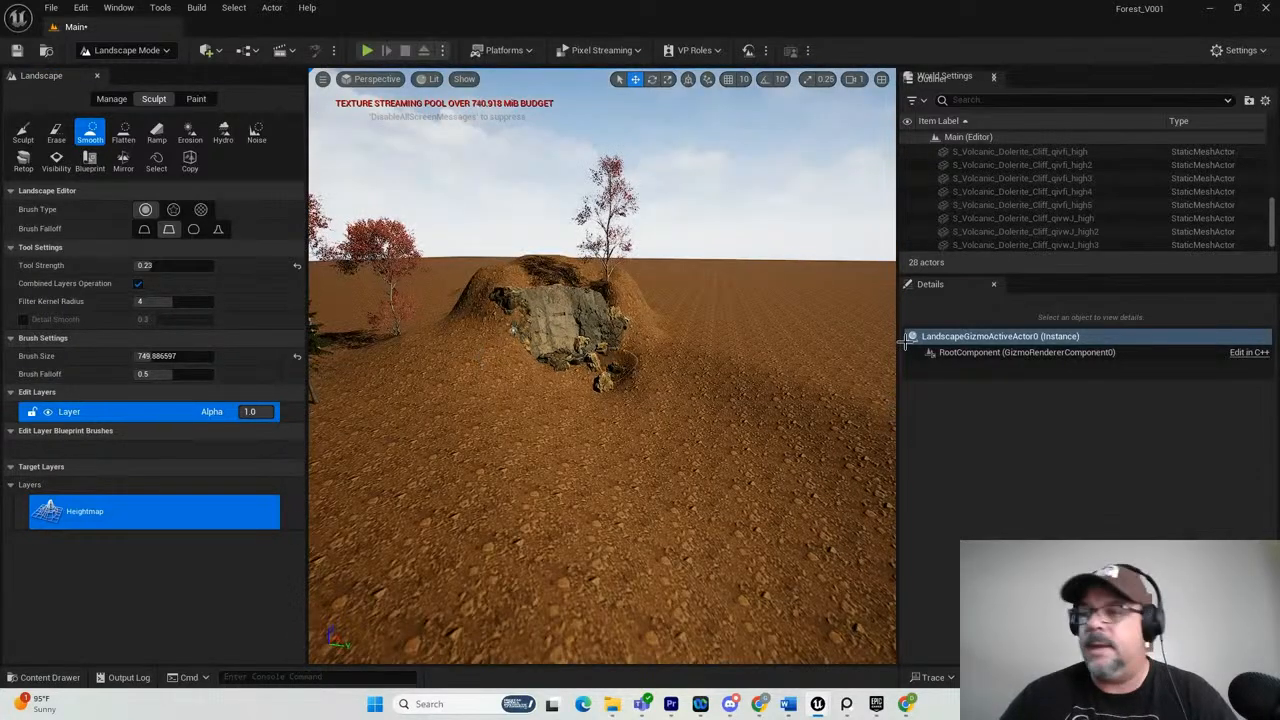
Bring up the ForestReference board to study the waterfall photo and its surrounding slopes, and move it out of the way.
drag(1279, 100, 595, 153)
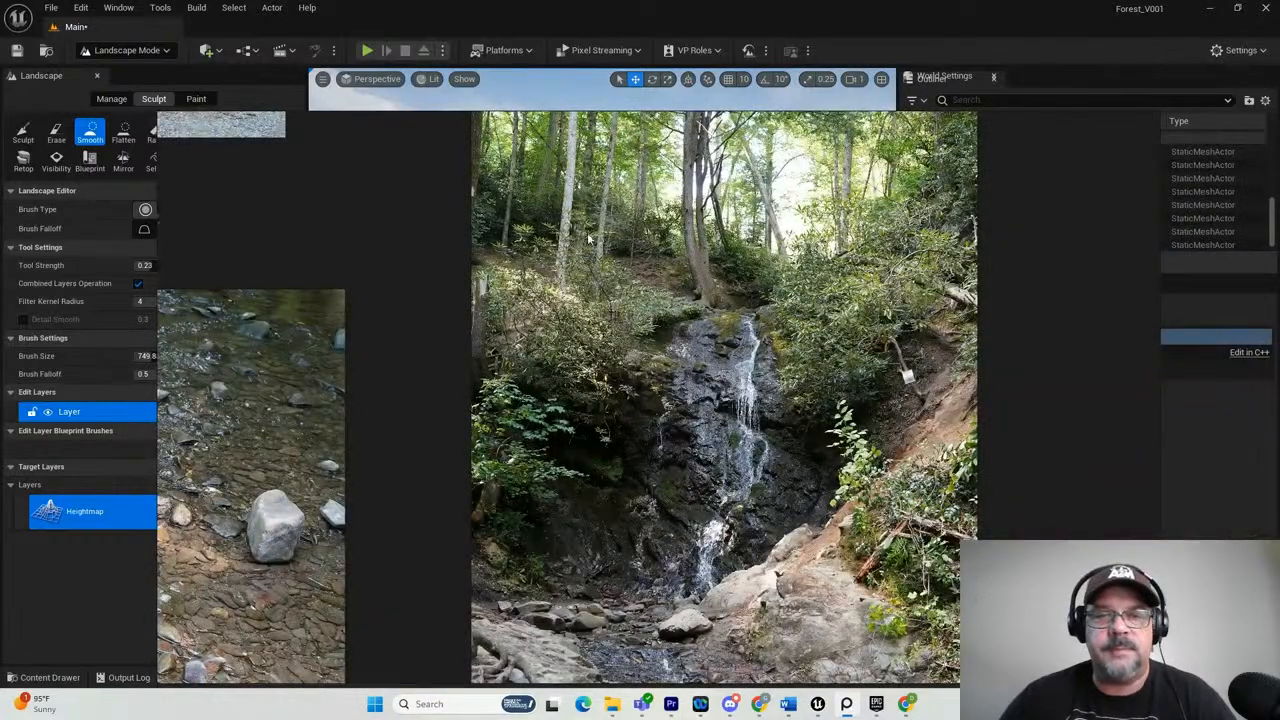
mouse_move(551, 131)
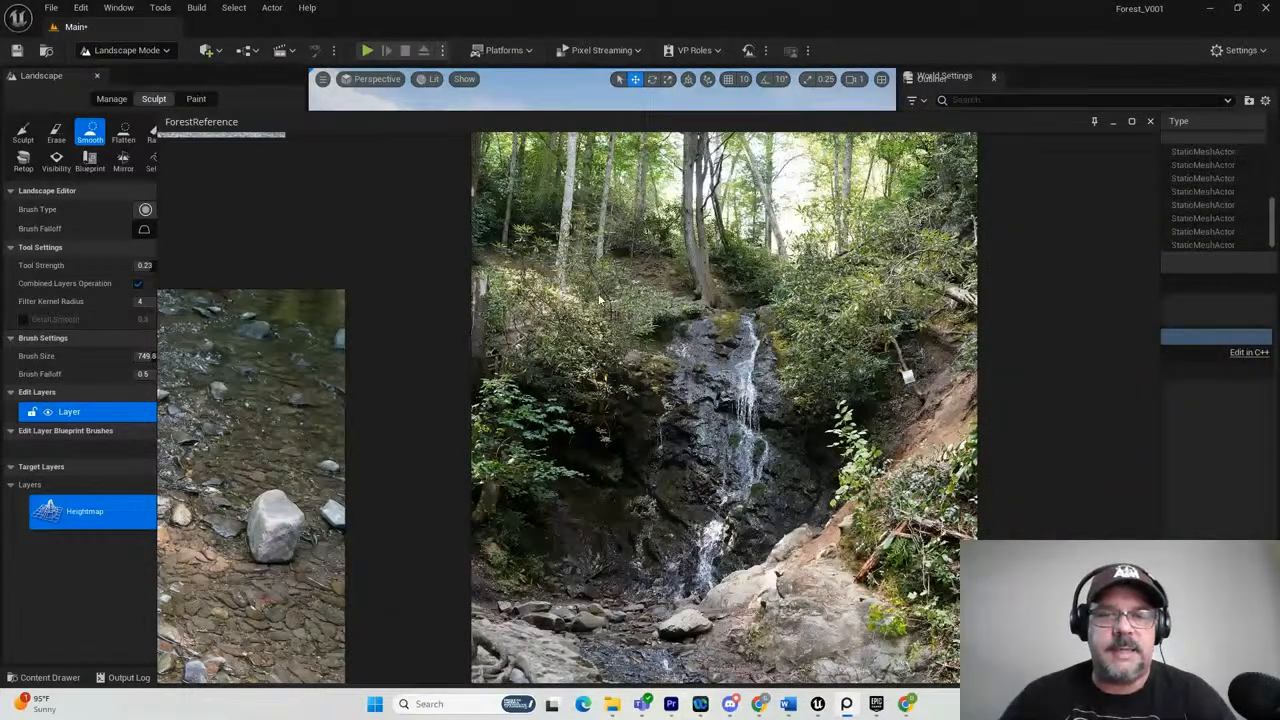
scroll(598, 293, down, 4)
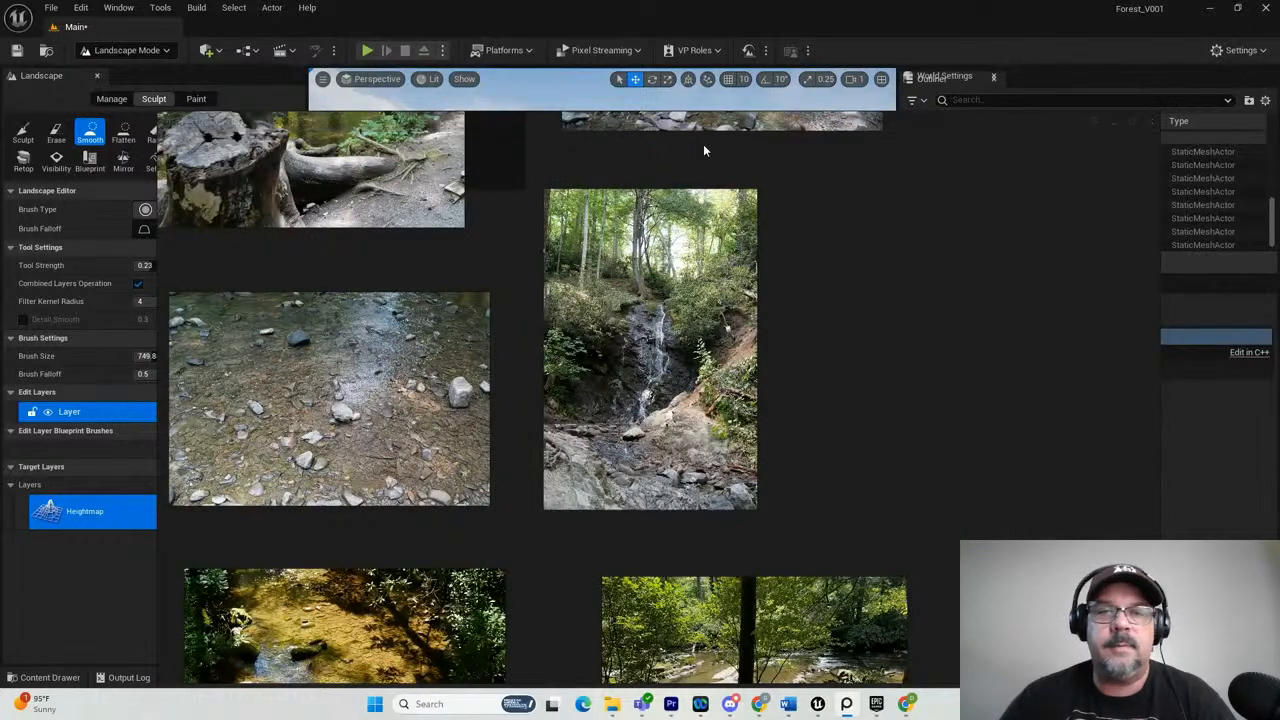
drag(968, 128, 1105, 129)
click(1215, 121)
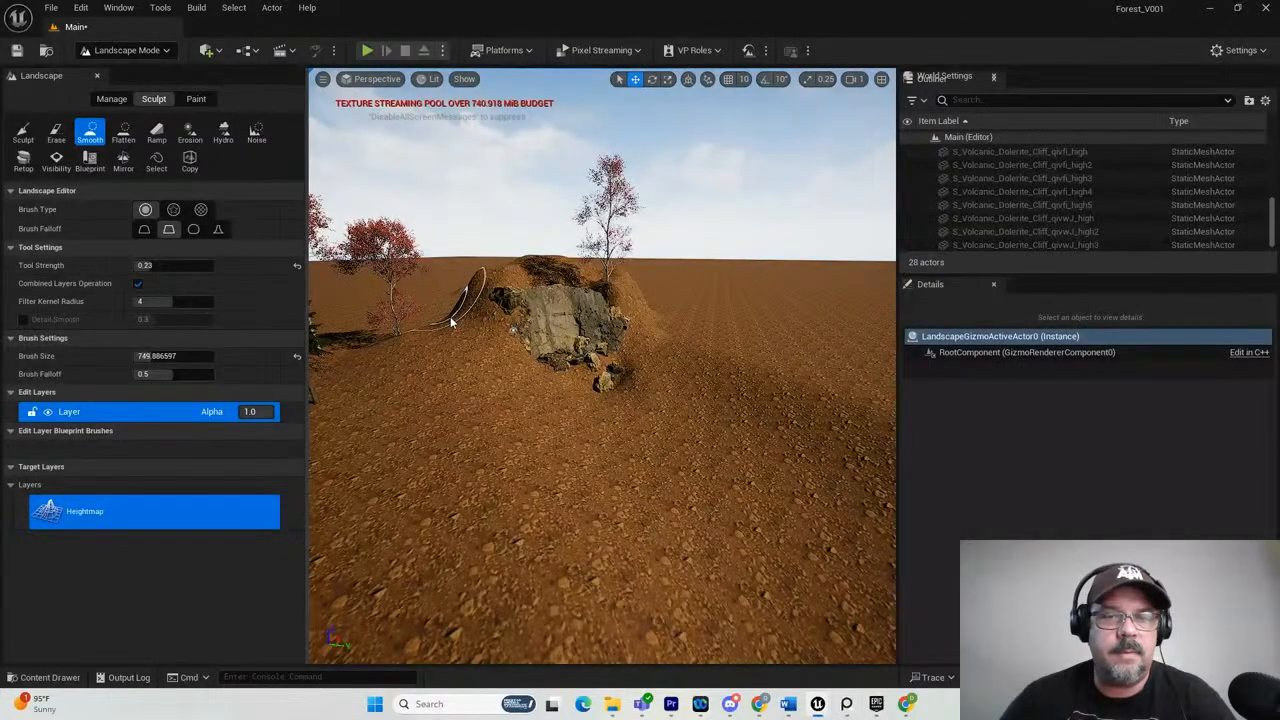
Smooth the mound's left flank and build up the ground beside the cliff's left end with the Sculpt tool.
drag(466, 310, 452, 297)
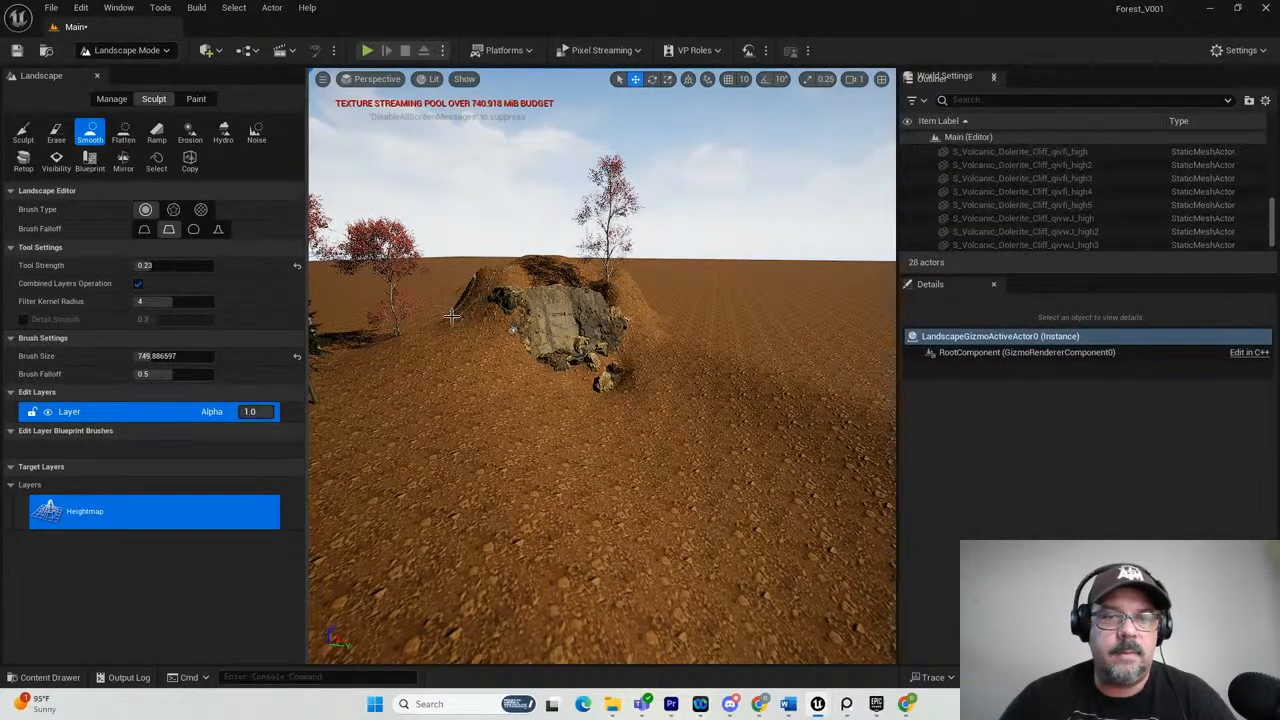
click(22, 131)
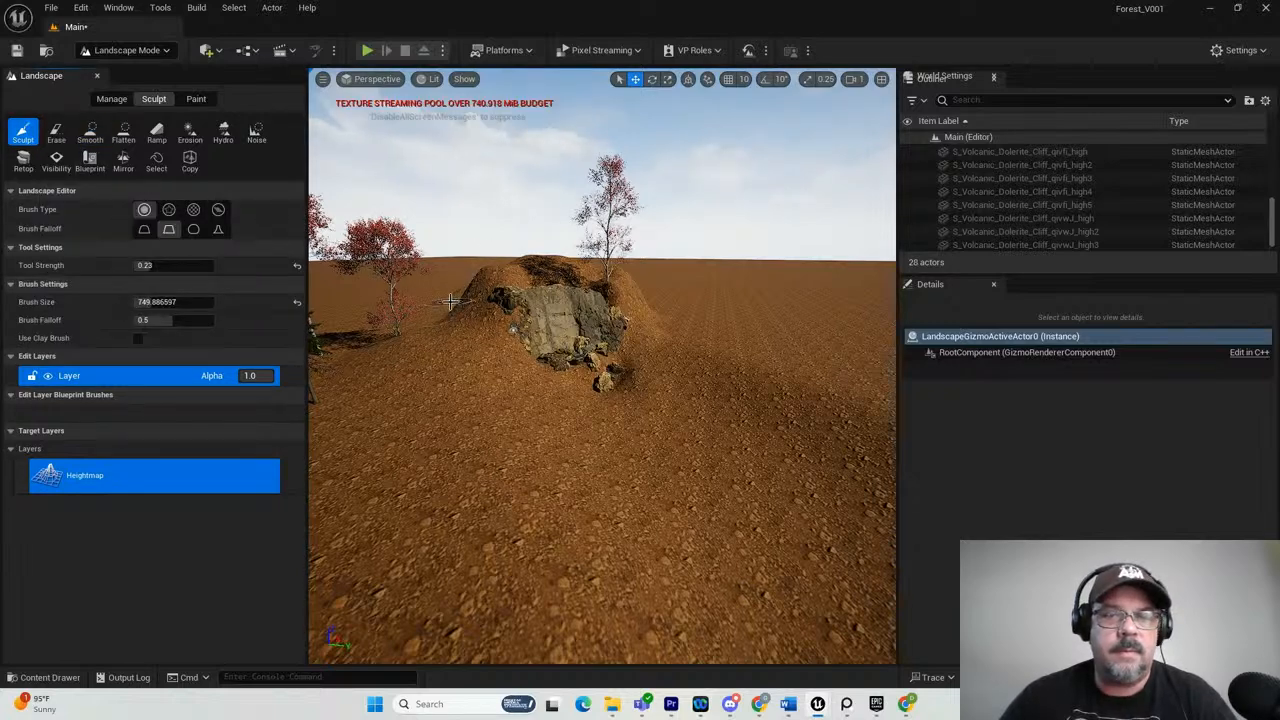
mouse_move(463, 297)
mouse_down()
mouse_move(483, 292)
mouse_move(545, 380)
mouse_move(423, 305)
mouse_up()
scroll(484, 303, down, 3)
scroll(484, 303, down, 2)
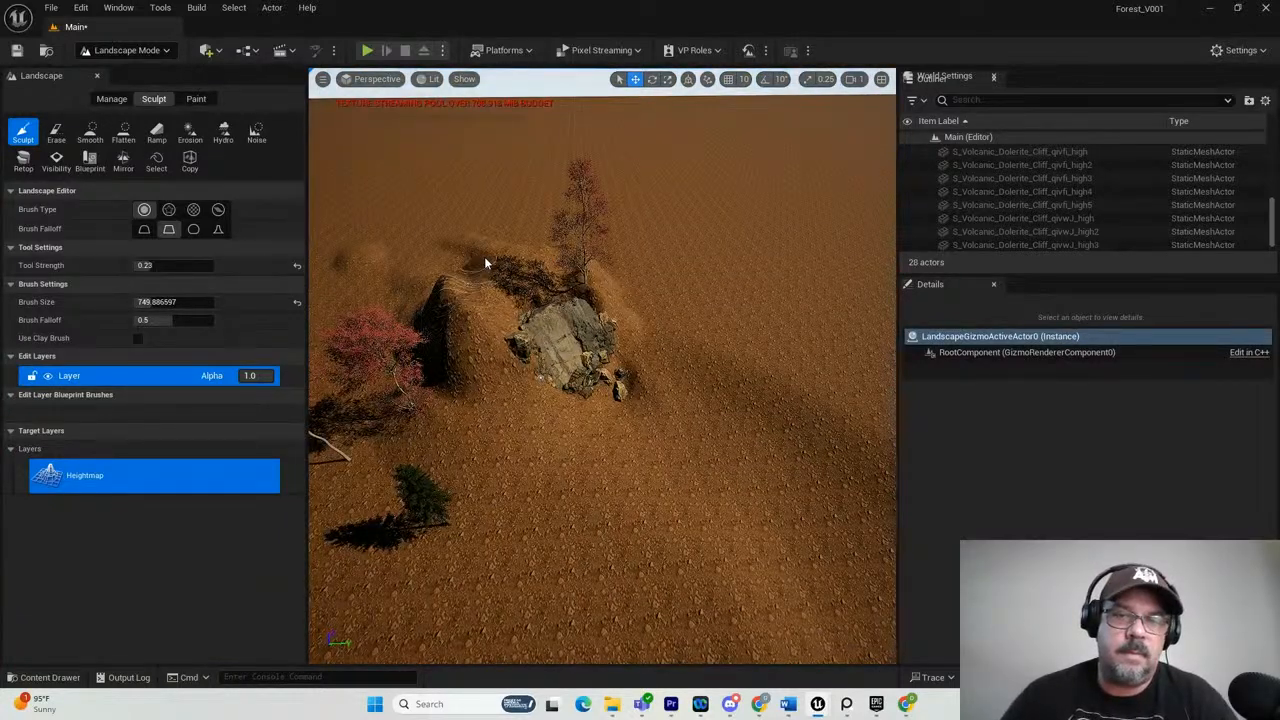
Sculpt the ground behind the cliff into a taller, broader hill.
mouse_move(436, 297)
mouse_down()
mouse_move(413, 338)
mouse_move(355, 299)
mouse_move(475, 290)
mouse_move(530, 245)
mouse_move(443, 257)
mouse_move(435, 270)
mouse_move(450, 245)
mouse_move(588, 192)
mouse_move(520, 203)
mouse_up()
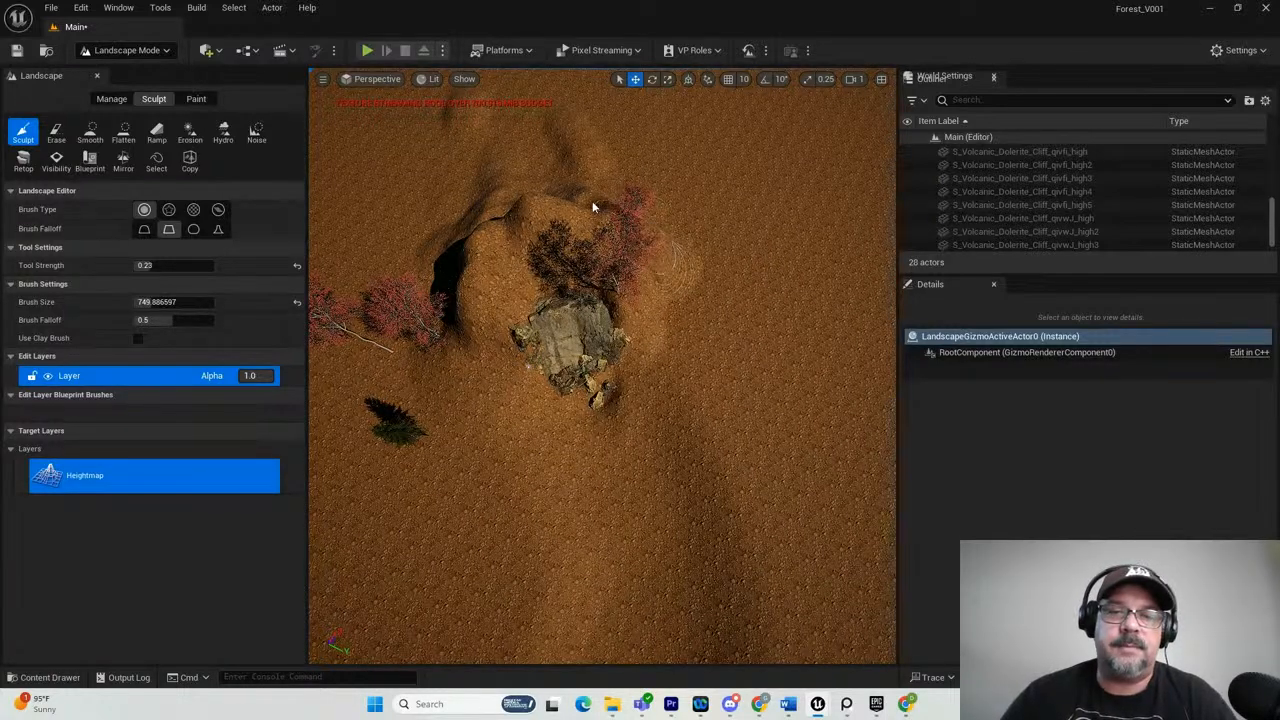
drag(516, 228, 505, 214)
scroll(489, 284, down, 1)
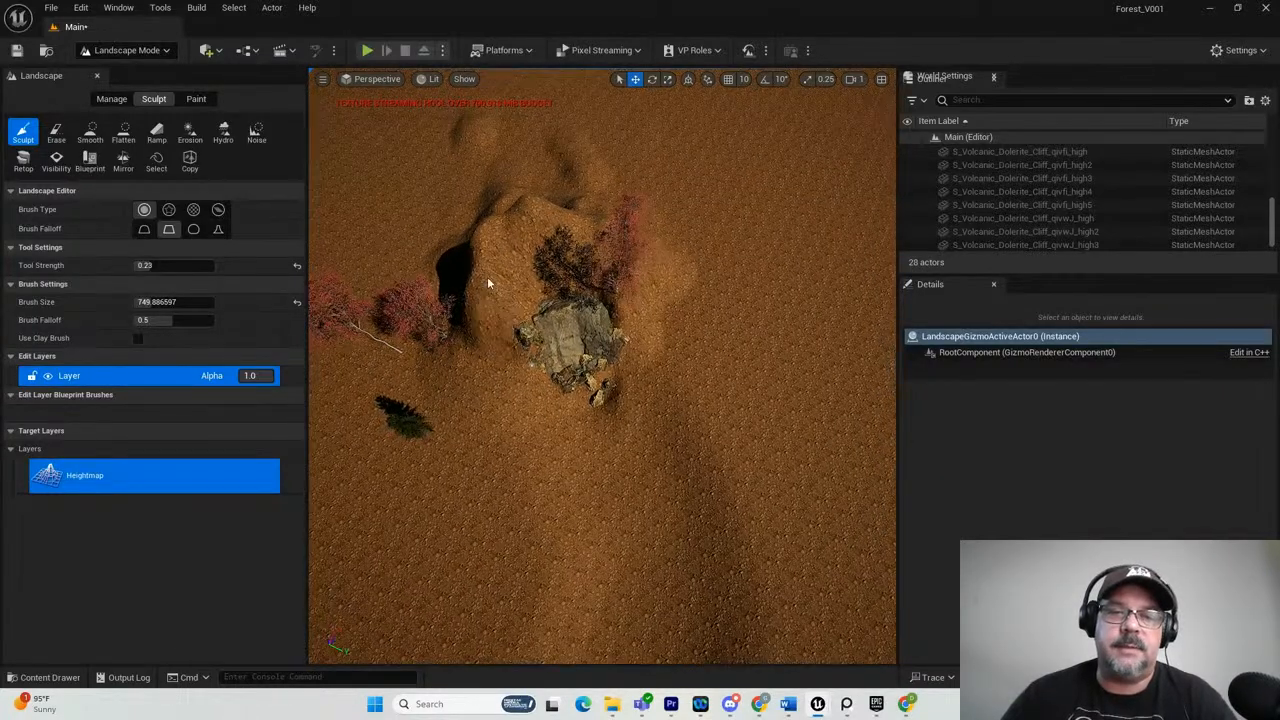
alt+drag(488, 283, 489, 236)
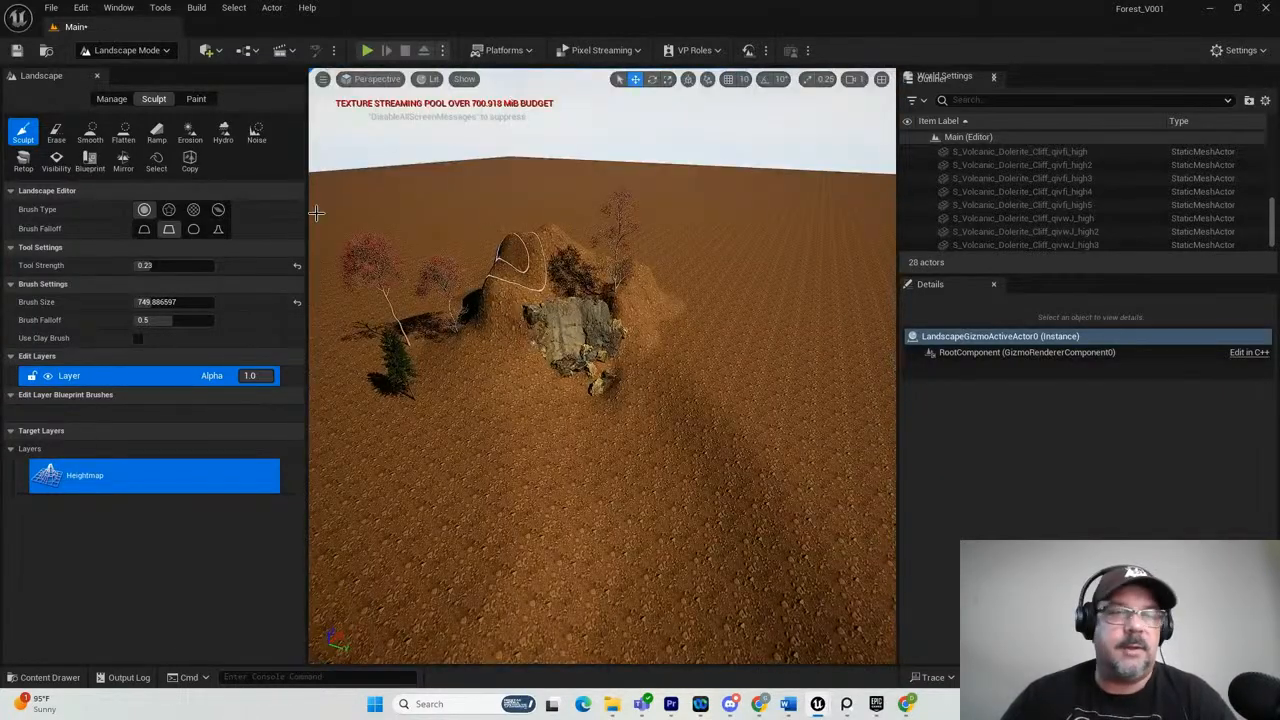
Smooth the hill's left shoulder and wear down its crest with the Erosion tool.
click(100, 140)
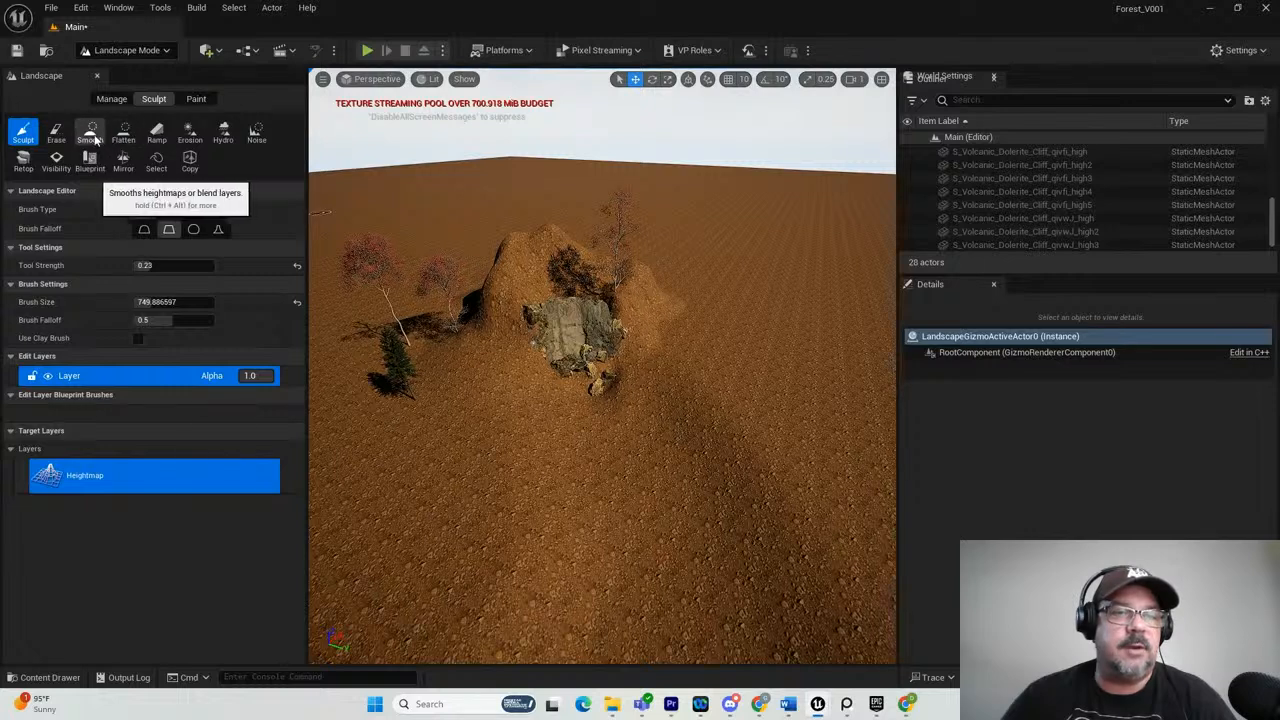
mouse_move(498, 261)
mouse_down()
mouse_move(520, 250)
mouse_move(505, 245)
mouse_move(530, 258)
mouse_move(460, 305)
mouse_up()
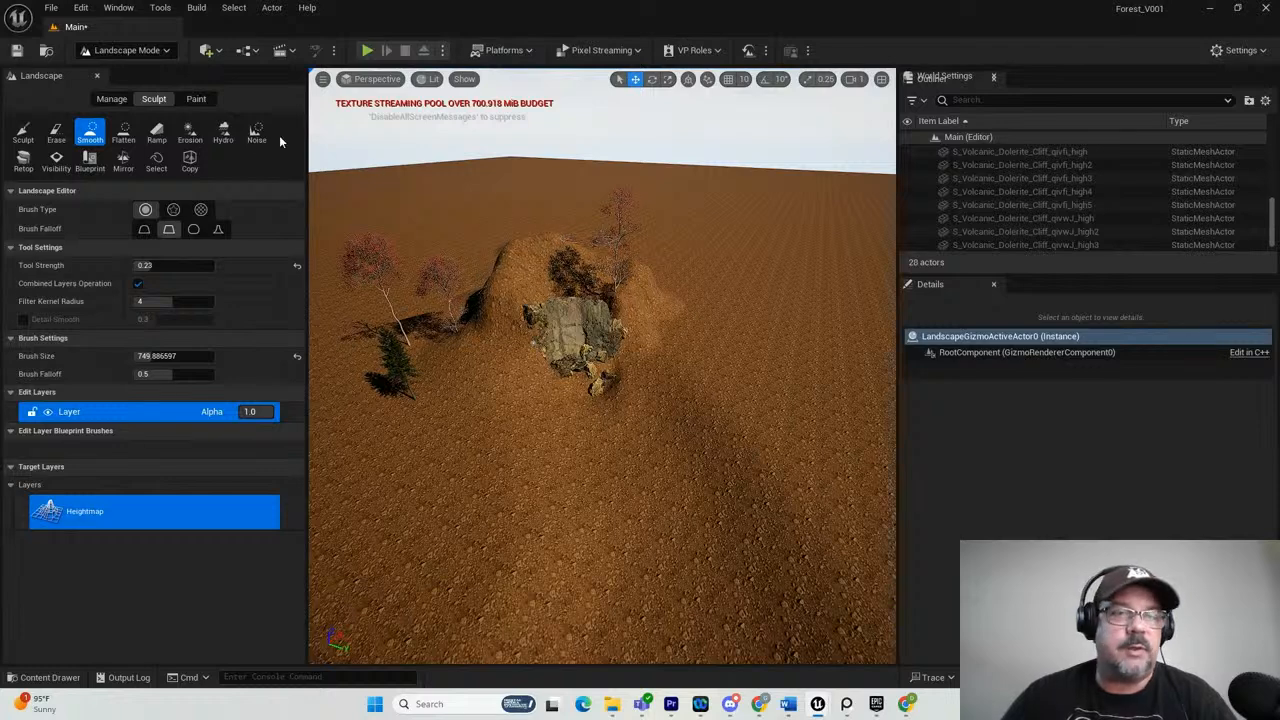
click(192, 134)
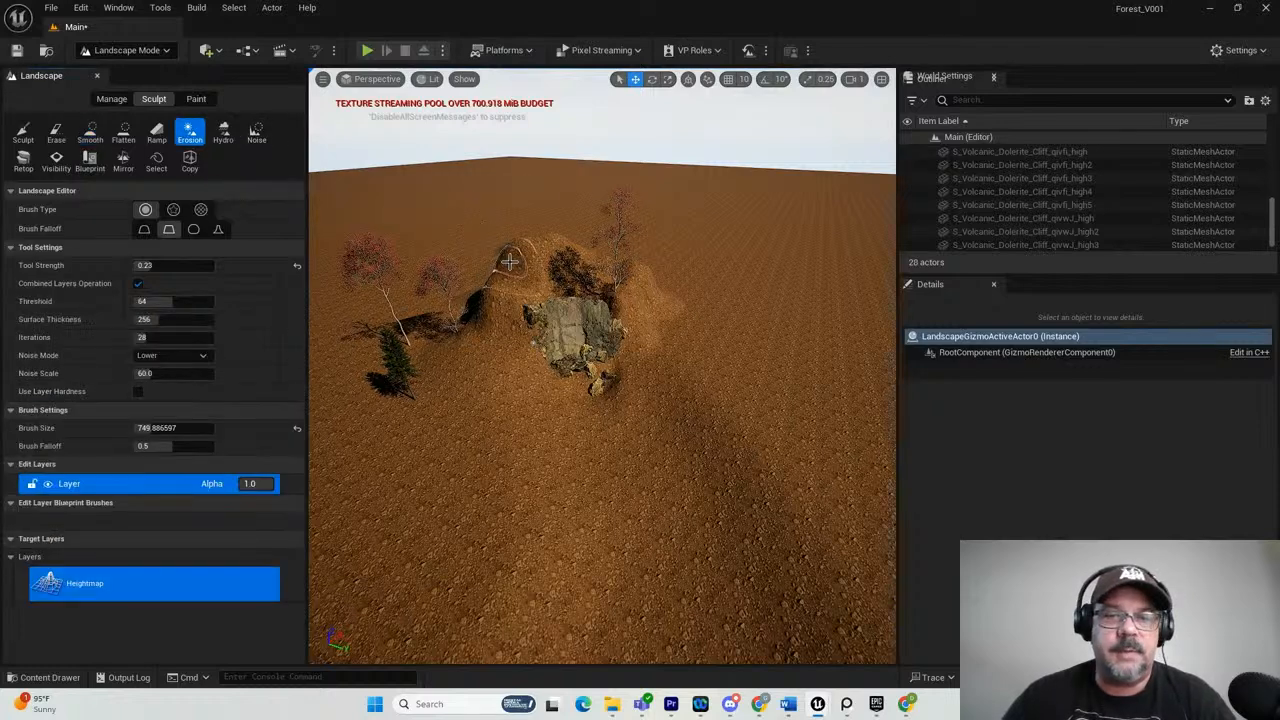
mouse_move(531, 249)
mouse_down()
mouse_move(530, 266)
mouse_move(644, 293)
mouse_move(650, 314)
mouse_move(622, 378)
mouse_move(540, 395)
mouse_move(518, 302)
mouse_move(560, 262)
mouse_move(508, 300)
mouse_up()
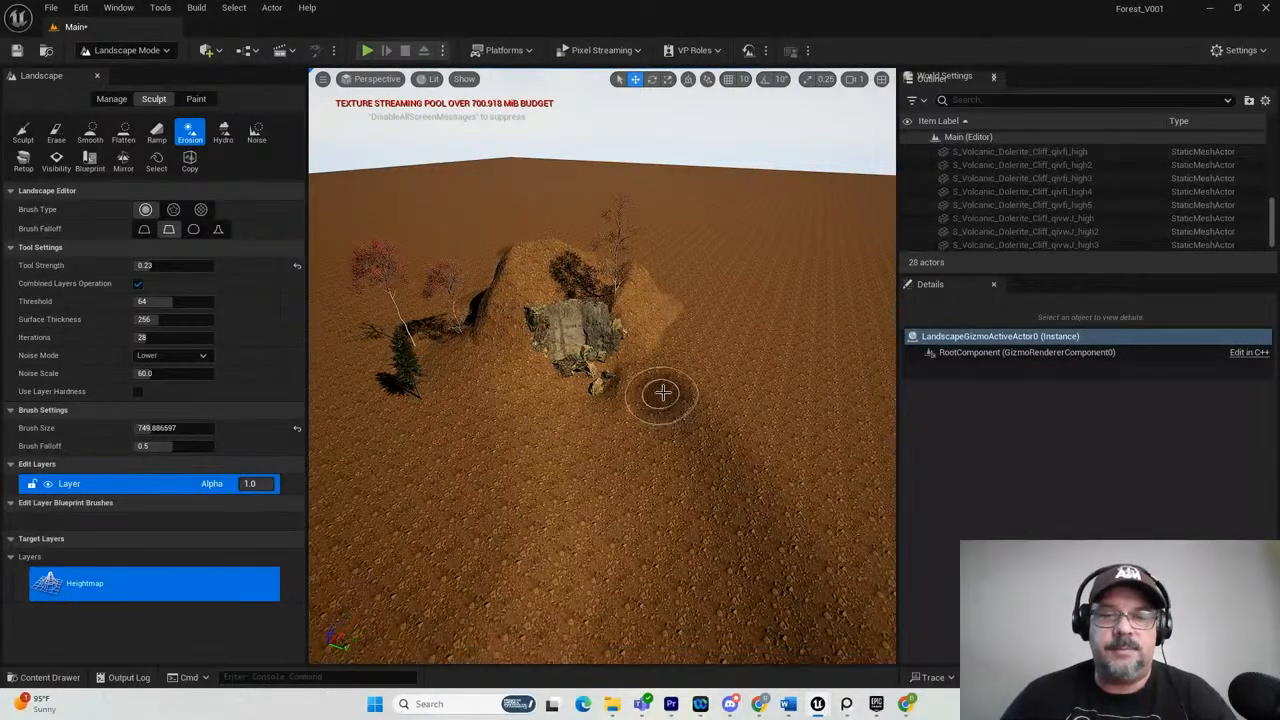
scroll(664, 350, up, 8)
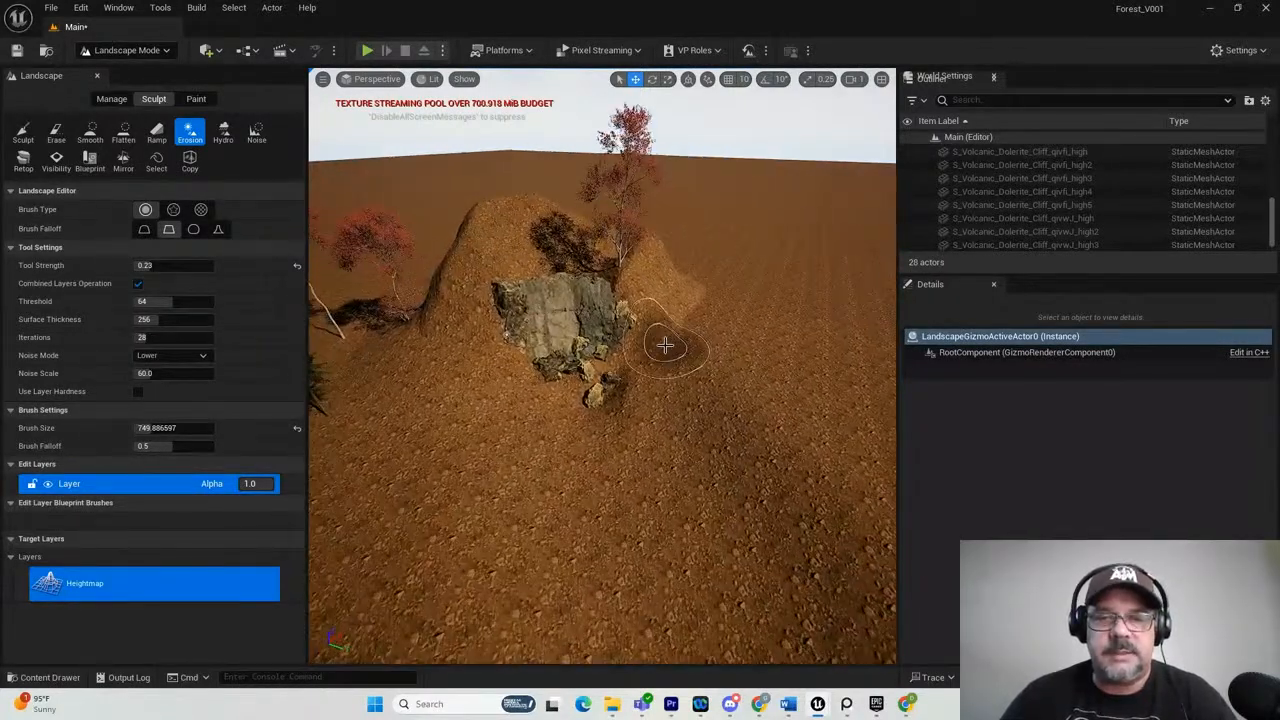
scroll(665, 345, up, 8)
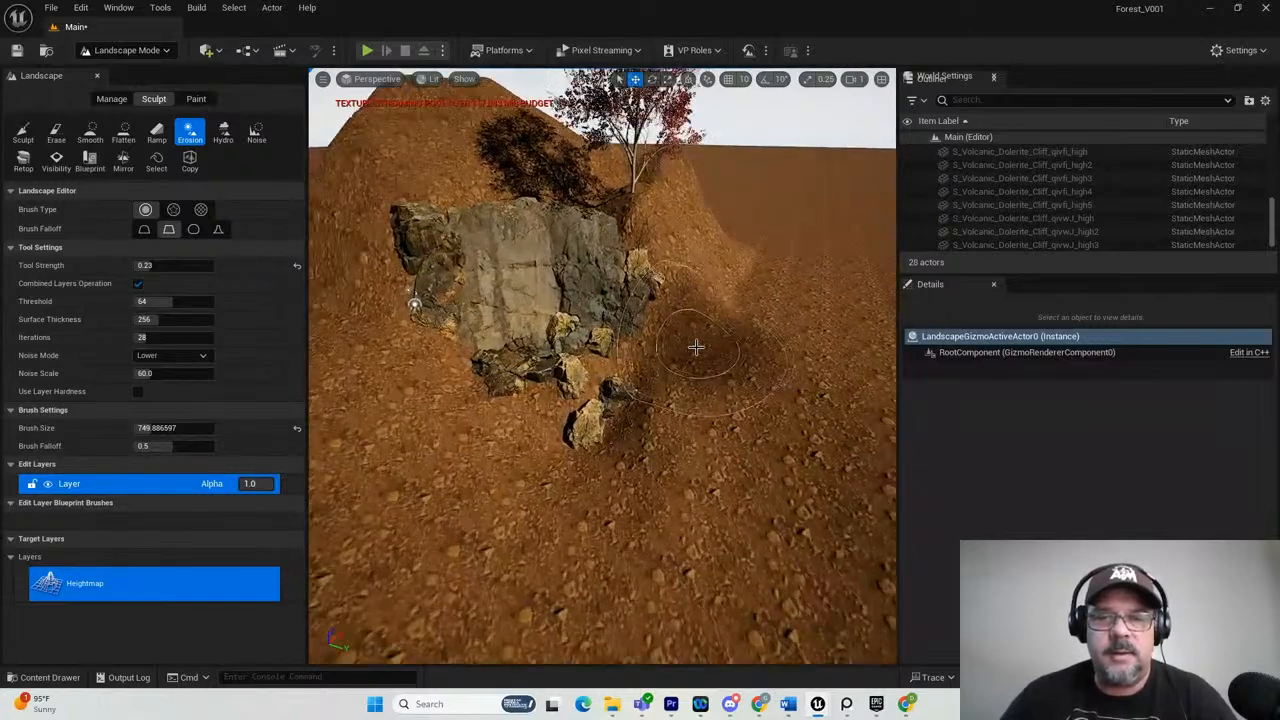
scroll(716, 375, down, 3)
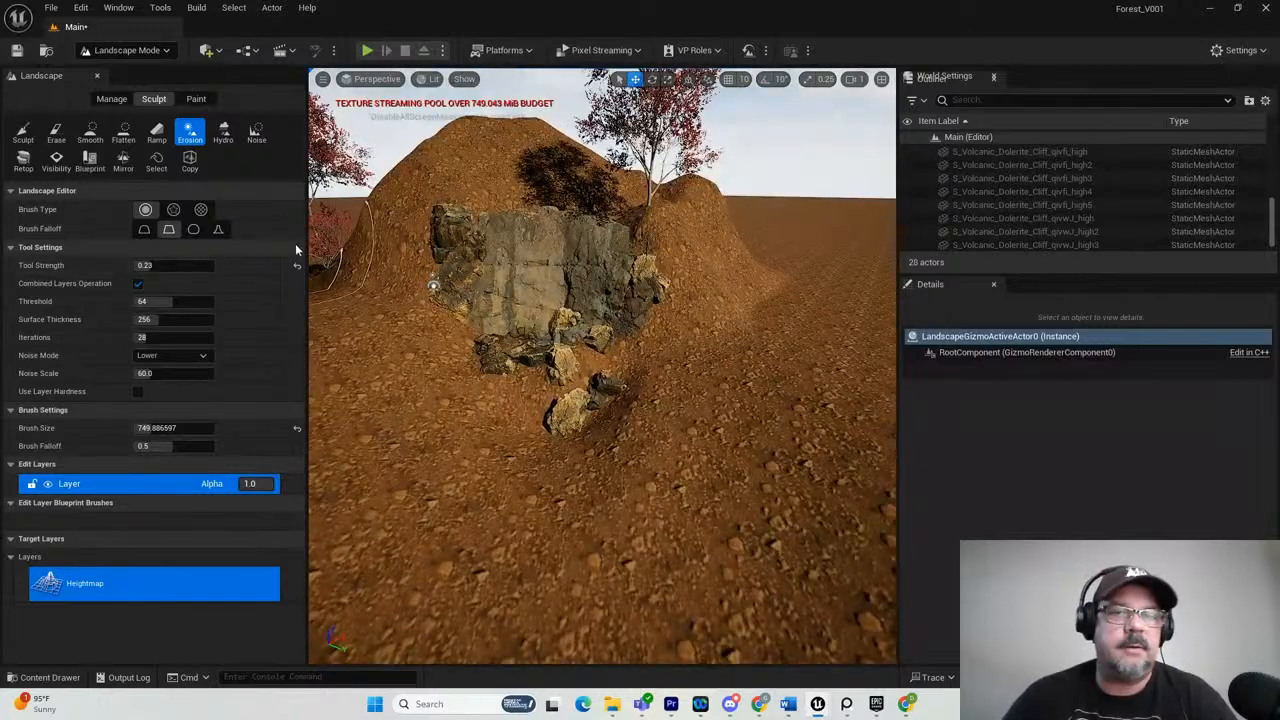
Try cutting down the hilltop with the Erase tool, retry at a tool strength of 0.1644, and undo both attempts.
click(63, 137)
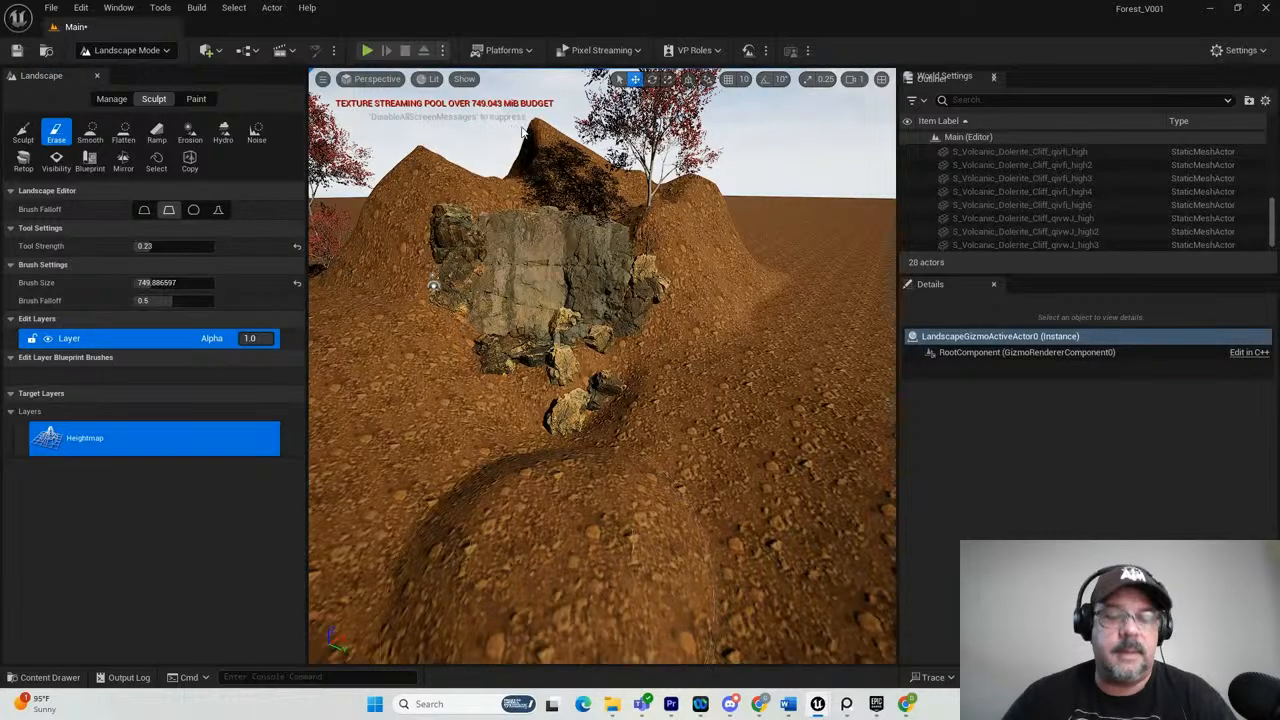
key(ctrl+z)
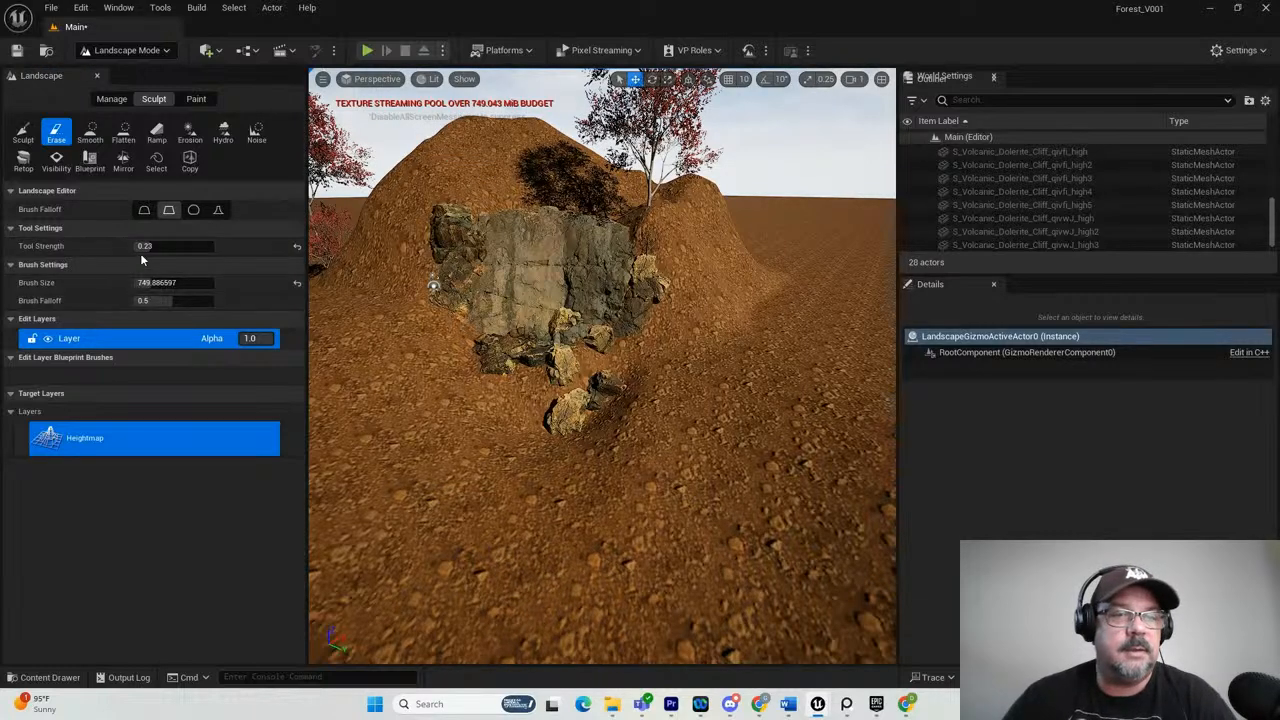
drag(145, 249, 141, 246)
mouse_move(578, 163)
mouse_down()
mouse_move(446, 152)
mouse_move(522, 131)
mouse_up()
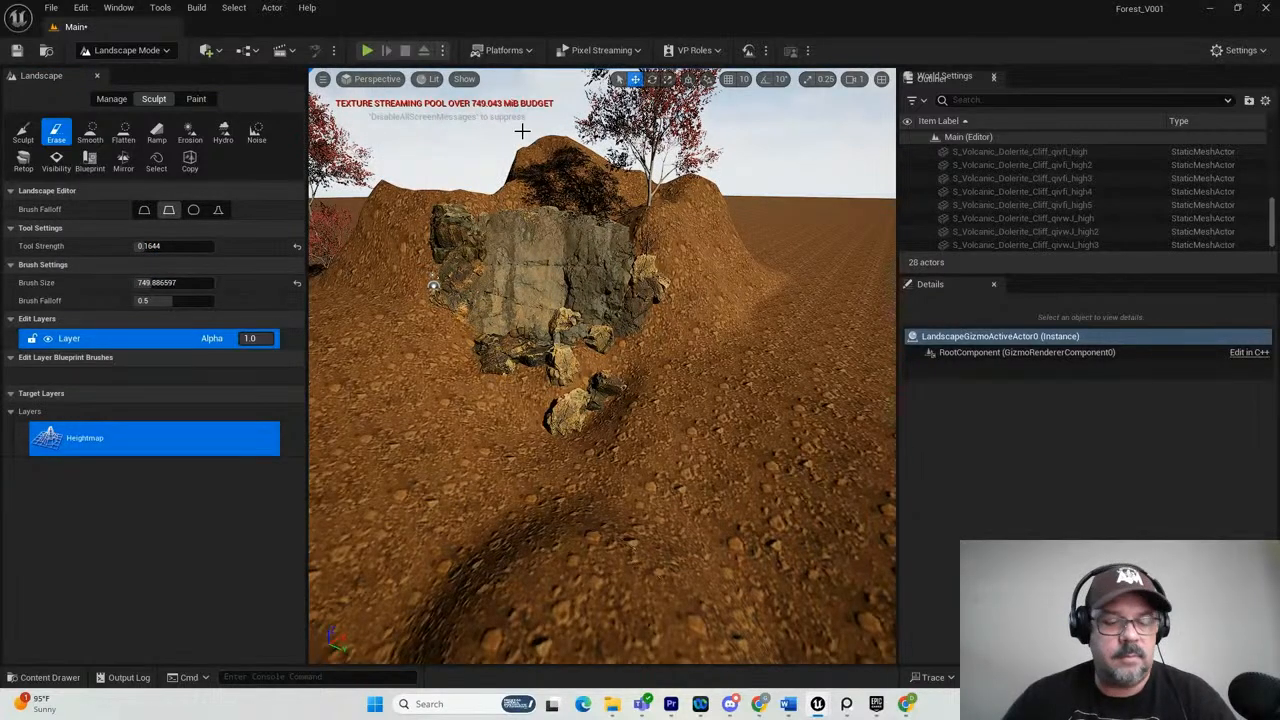
key(ctrl+z)
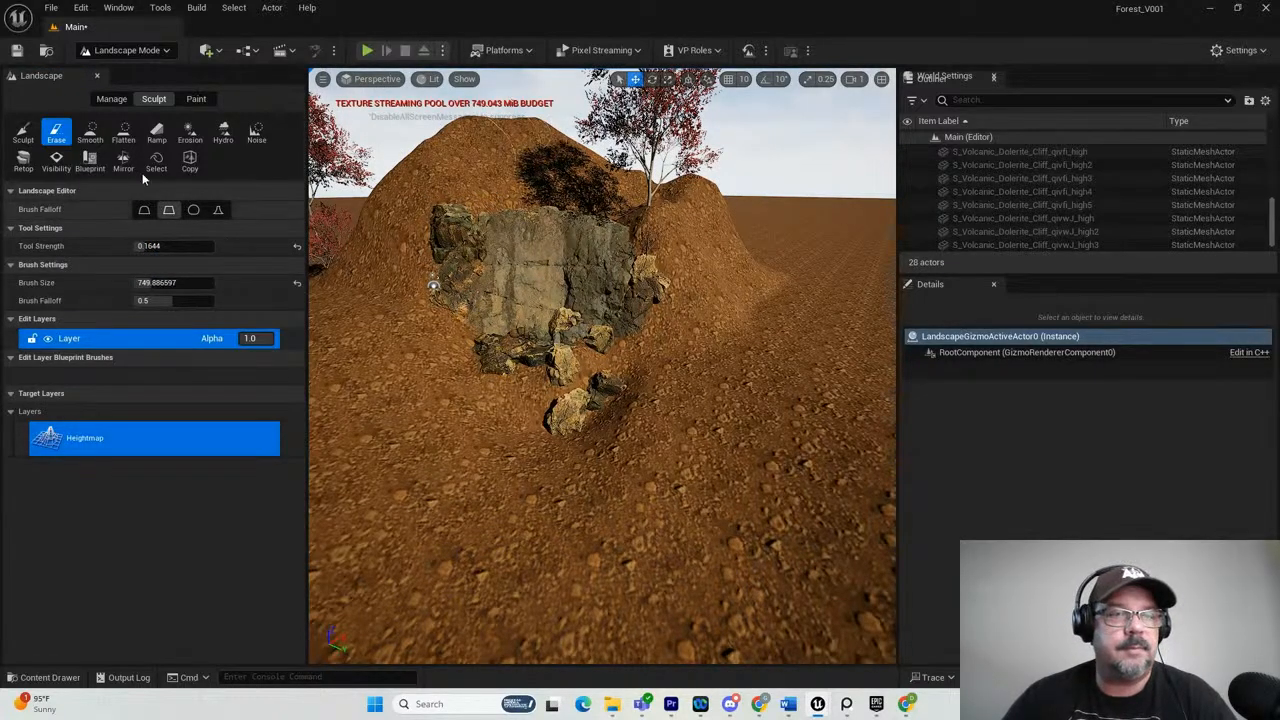
Smooth the hilltop behind the cliff and the bank to the right of the rocks at its foot.
click(90, 133)
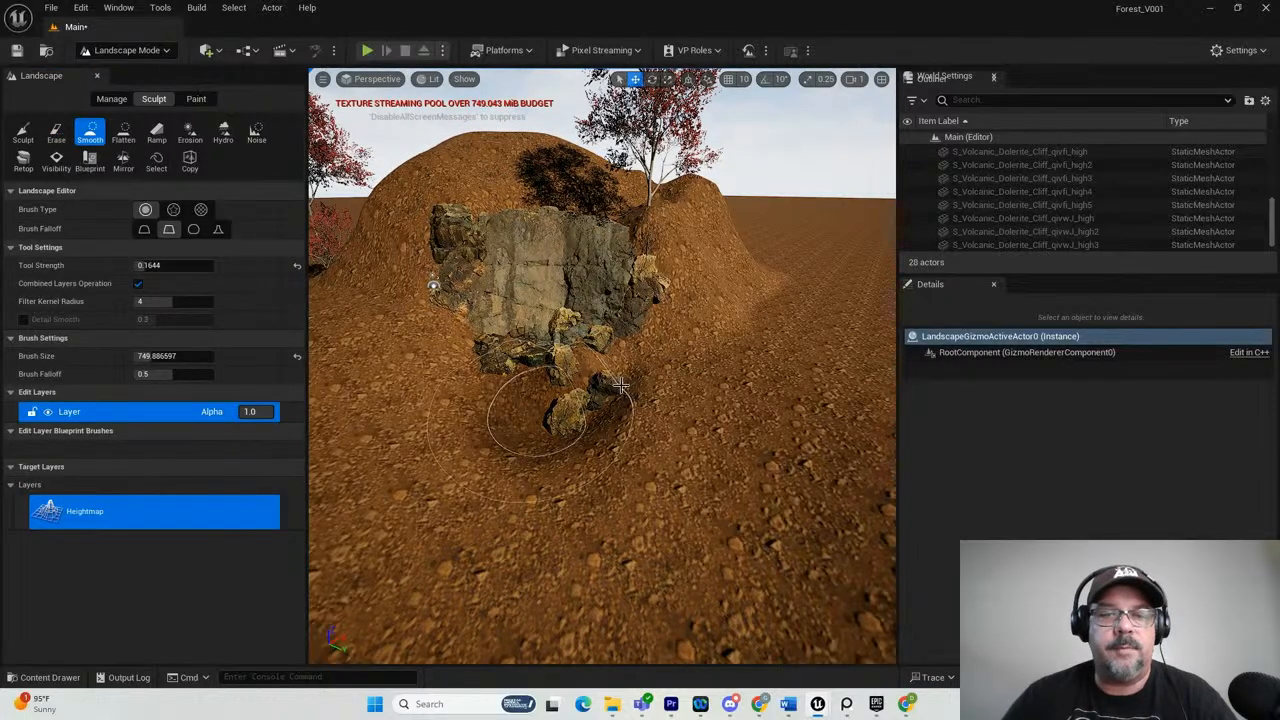
scroll(761, 345, up, 2)
scroll(761, 345, up, 2)
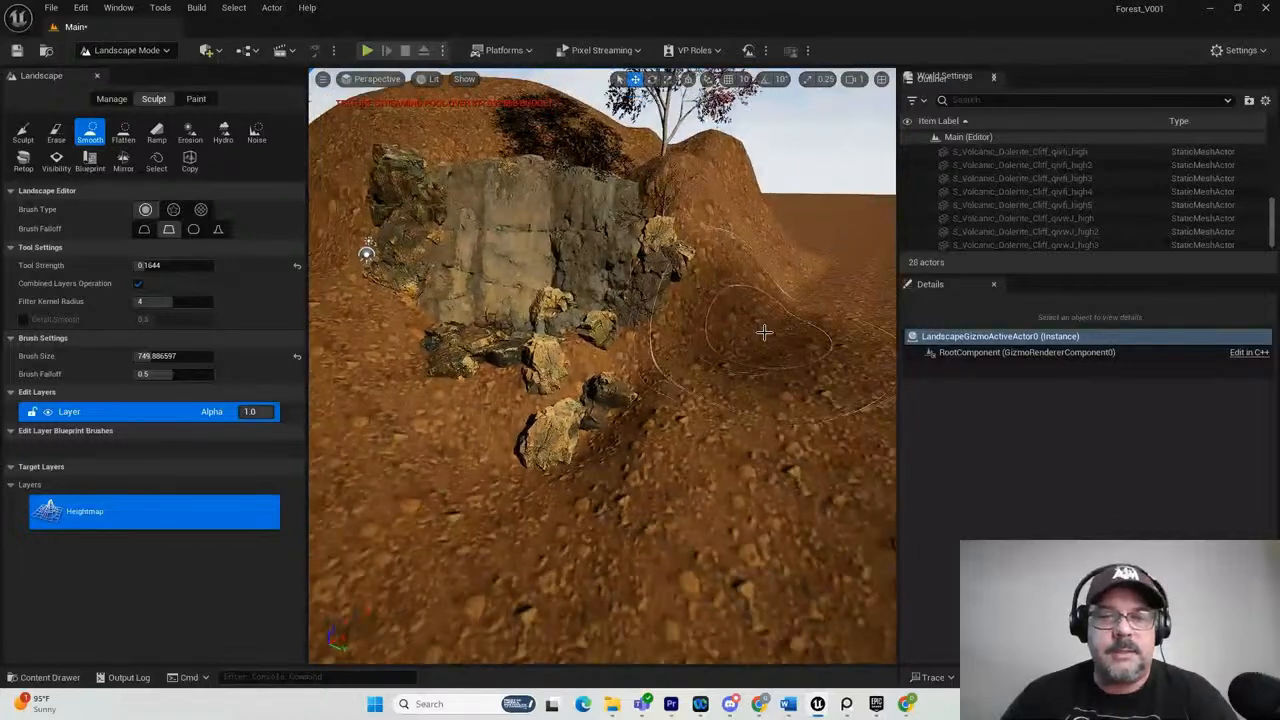
scroll(745, 328, down, 4)
mouse_move(678, 338)
alt+mouse_down()
mouse_move(597, 449)
mouse_move(600, 405)
mouse_move(674, 353)
alt+mouse_up()
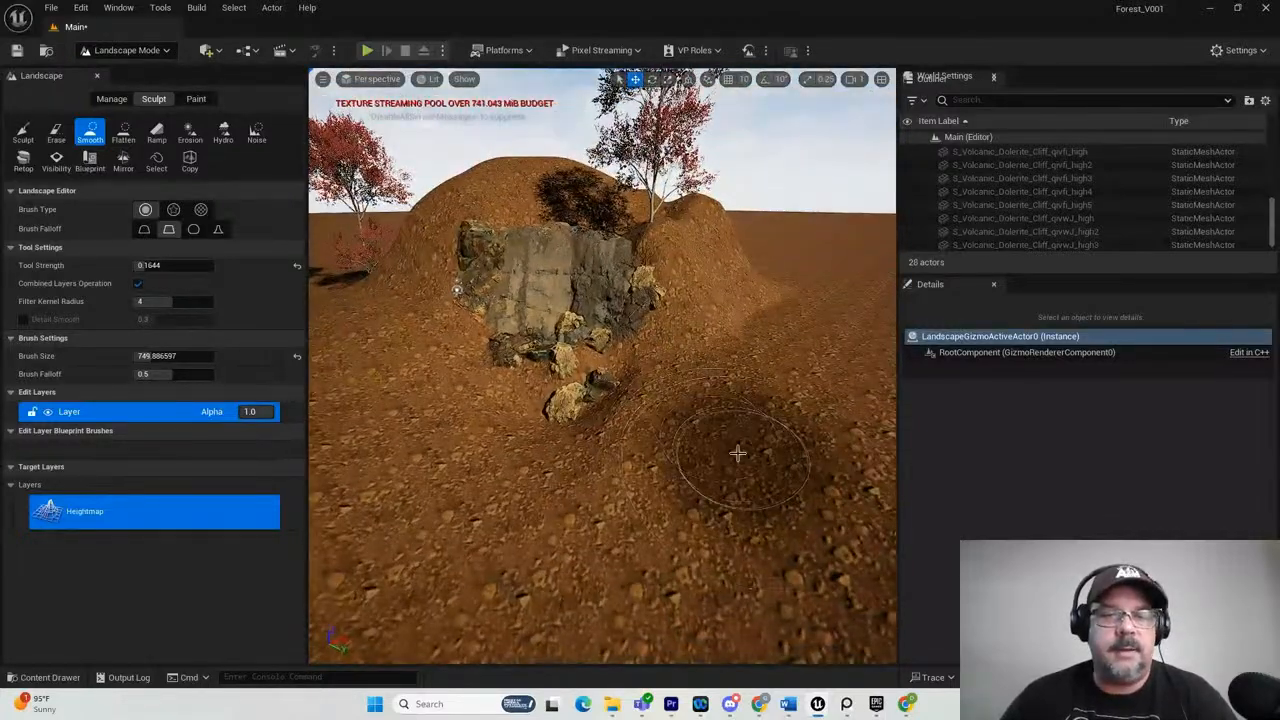
Examine the sculpted hill, cliff and rocks from the front, from above and from behind.
scroll(740, 410, down, 3)
scroll(716, 400, down, 1)
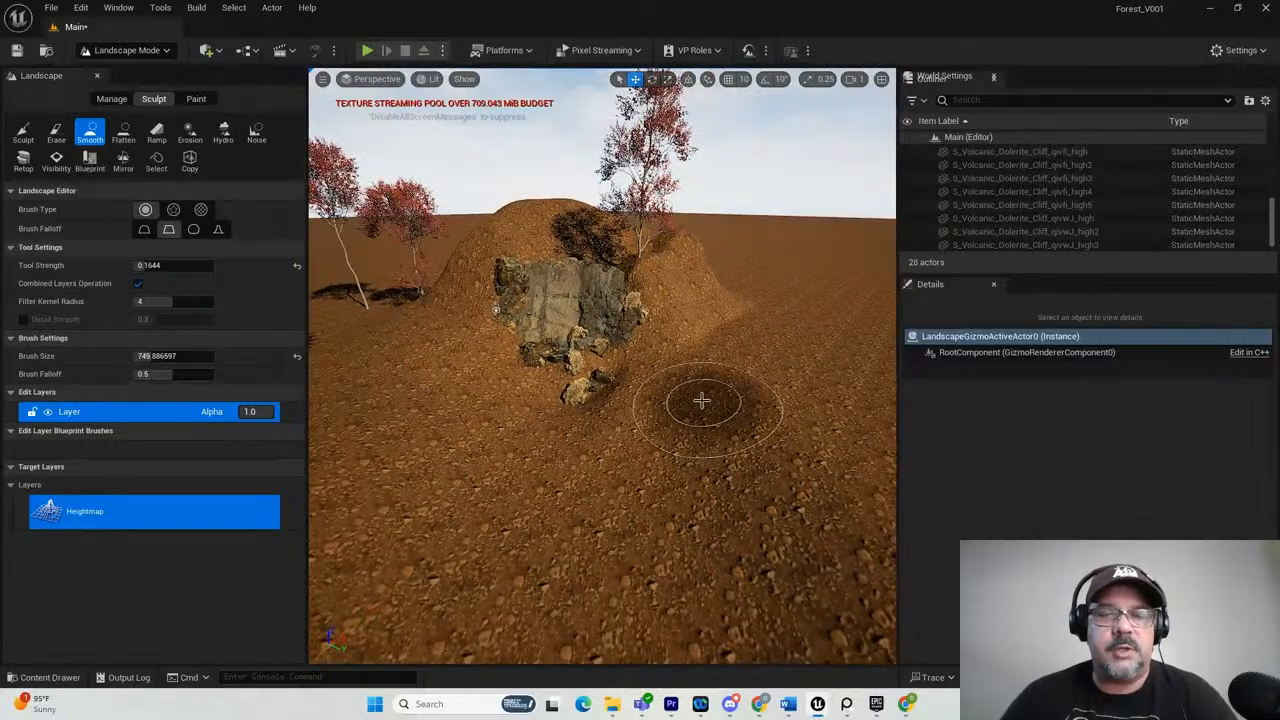
alt+drag(543, 429, 1019, 480)
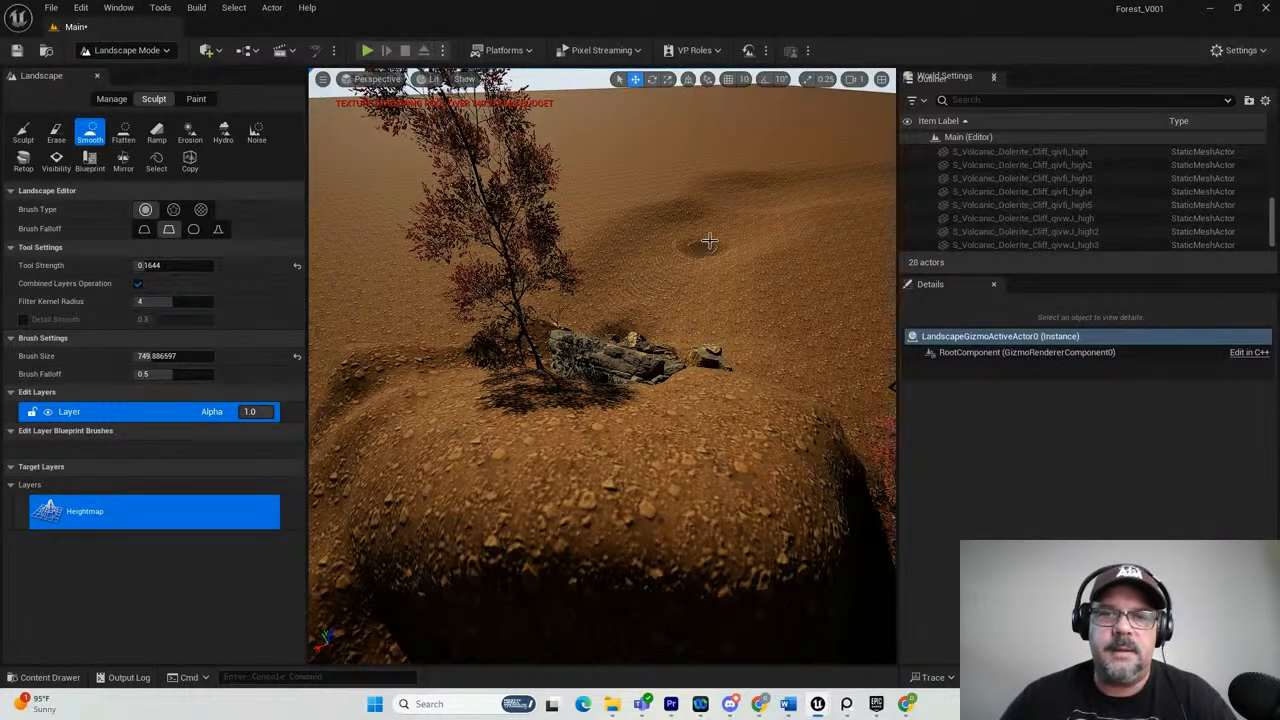
scroll(841, 187, down, 4)
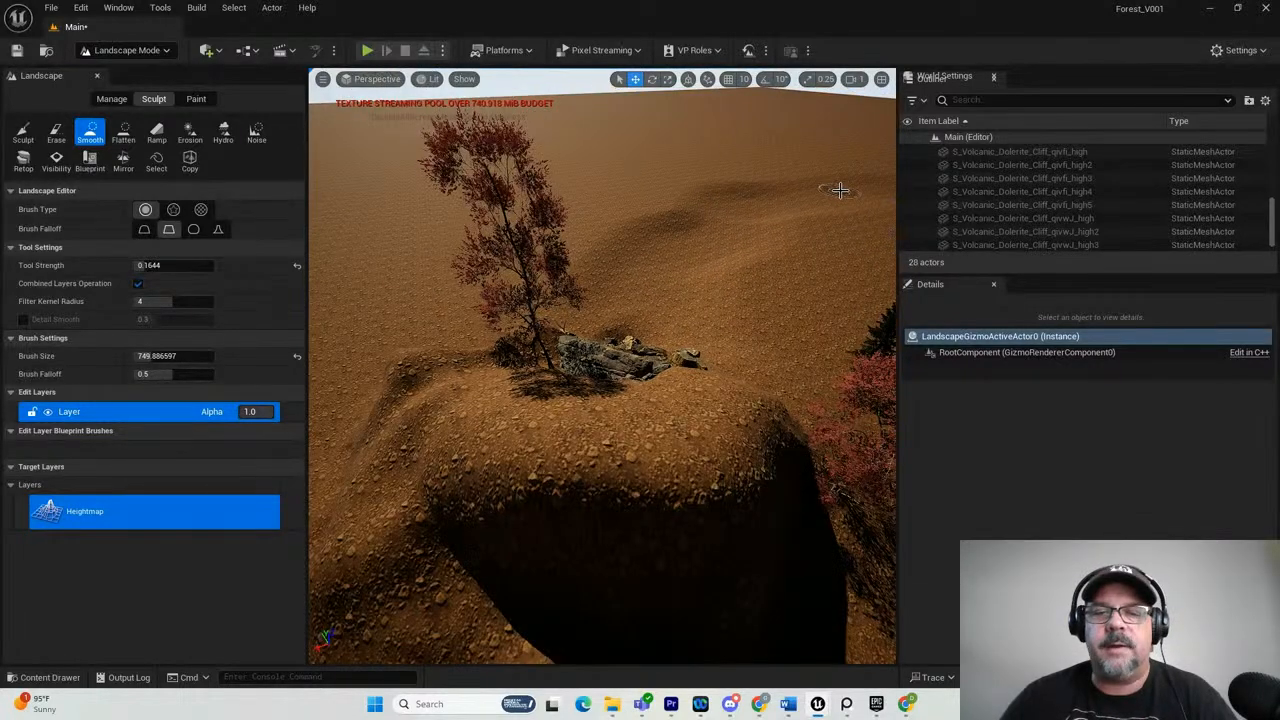
mouse_move(840, 190)
alt+mouse_down()
mouse_move(757, 226)
mouse_move(870, 211)
mouse_move(899, 232)
mouse_move(640, 240)
mouse_move(737, 357)
mouse_move(670, 482)
mouse_move(511, 434)
mouse_move(658, 483)
alt+mouse_up()
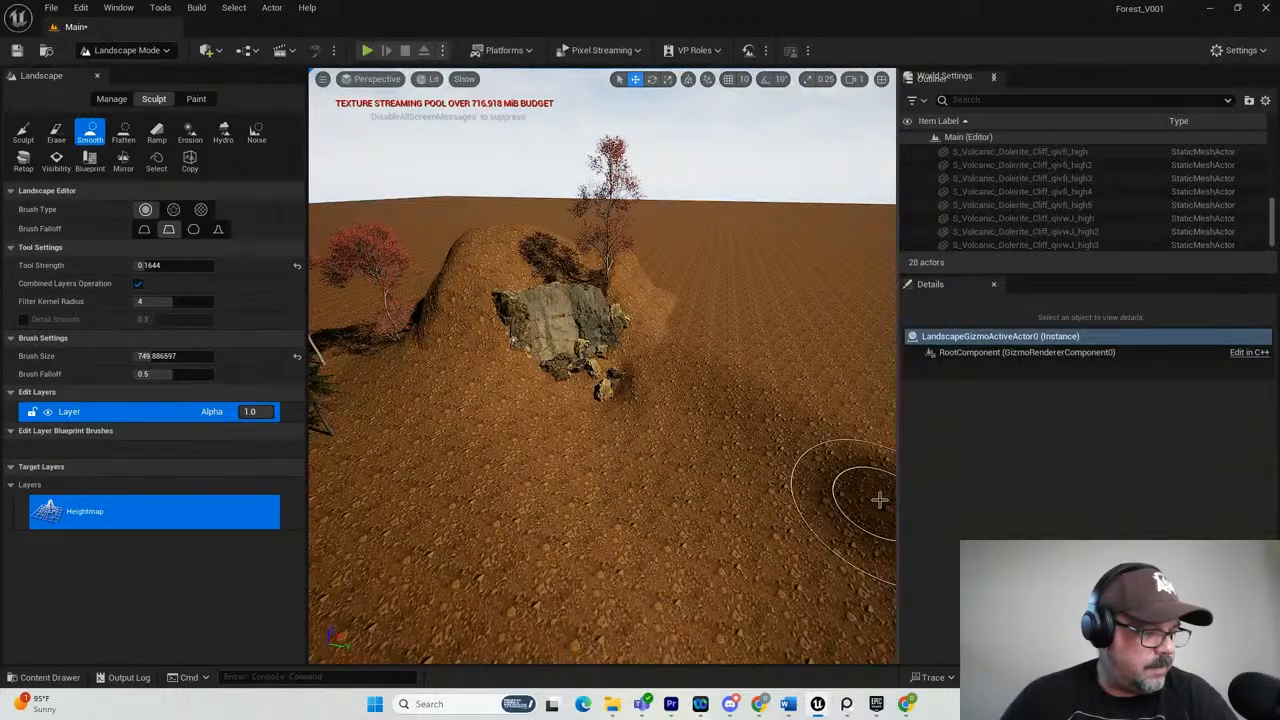
mouse_move(678, 474)
alt+mouse_down()
mouse_move(587, 432)
mouse_move(605, 448)
alt+mouse_up()
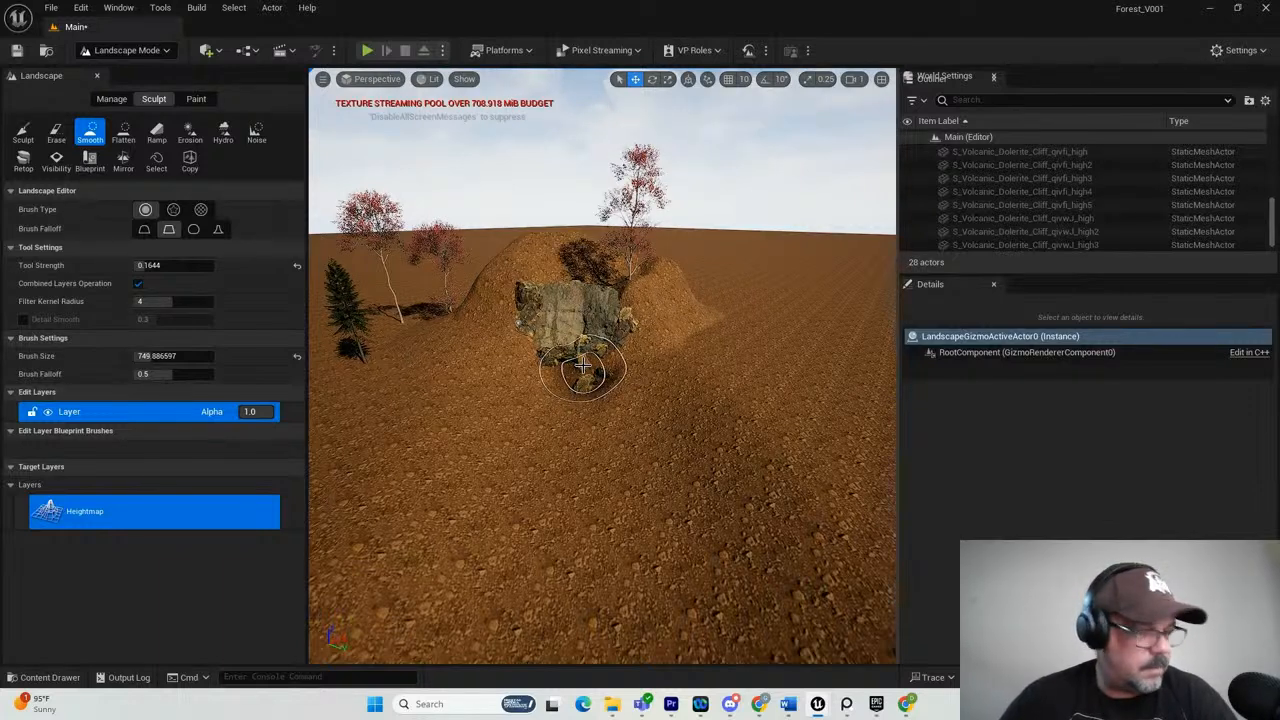
scroll(560, 375, up, 2)
scroll(568, 387, up, 1)
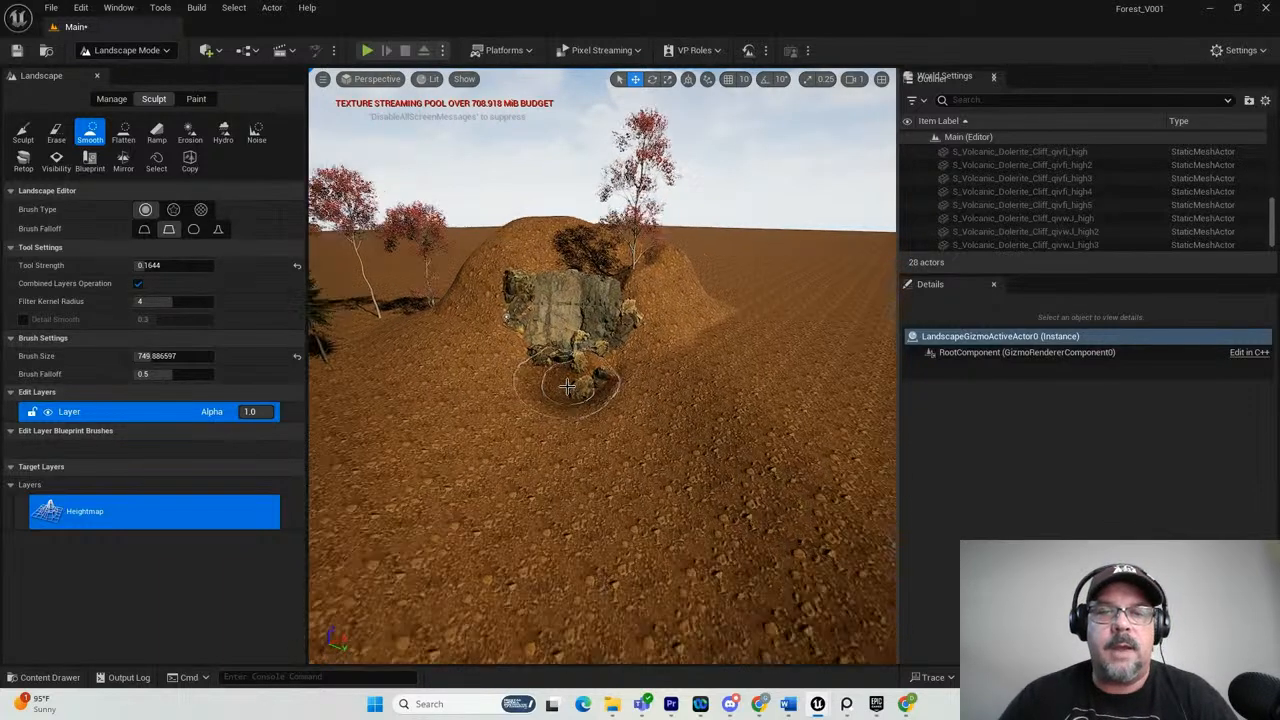
scroll(567, 387, up, 1)
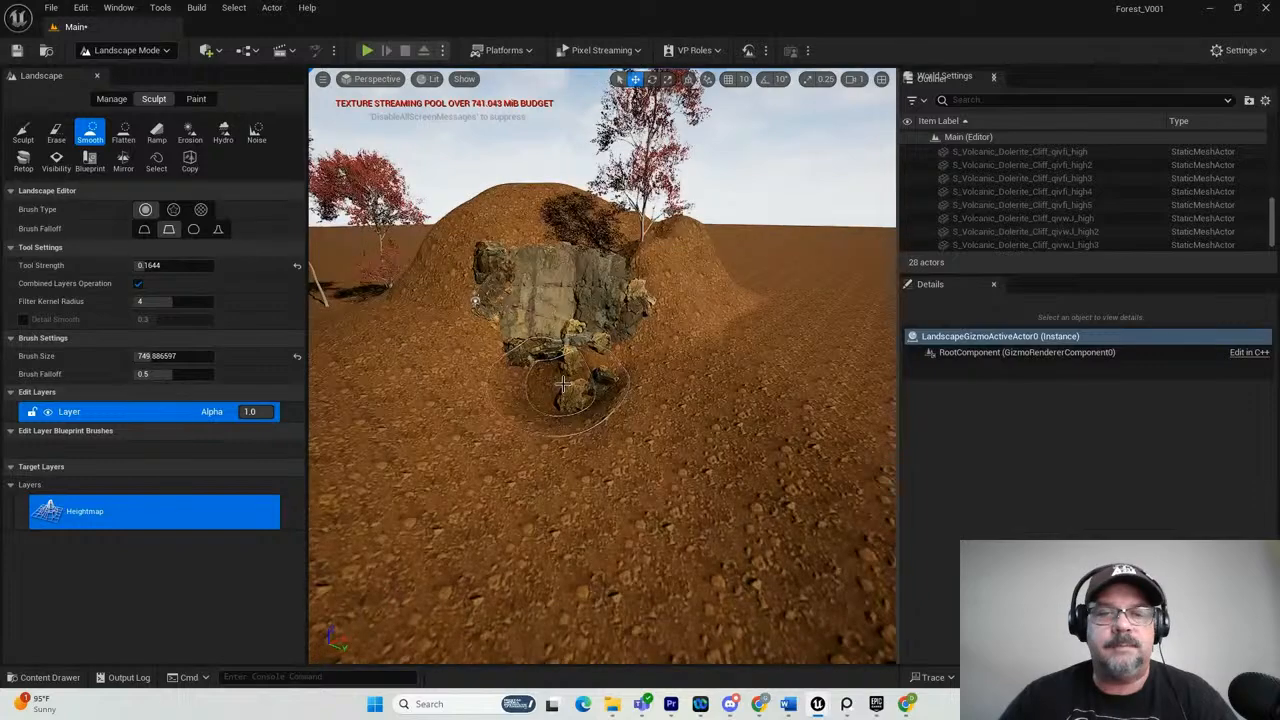
scroll(563, 385, up, 3)
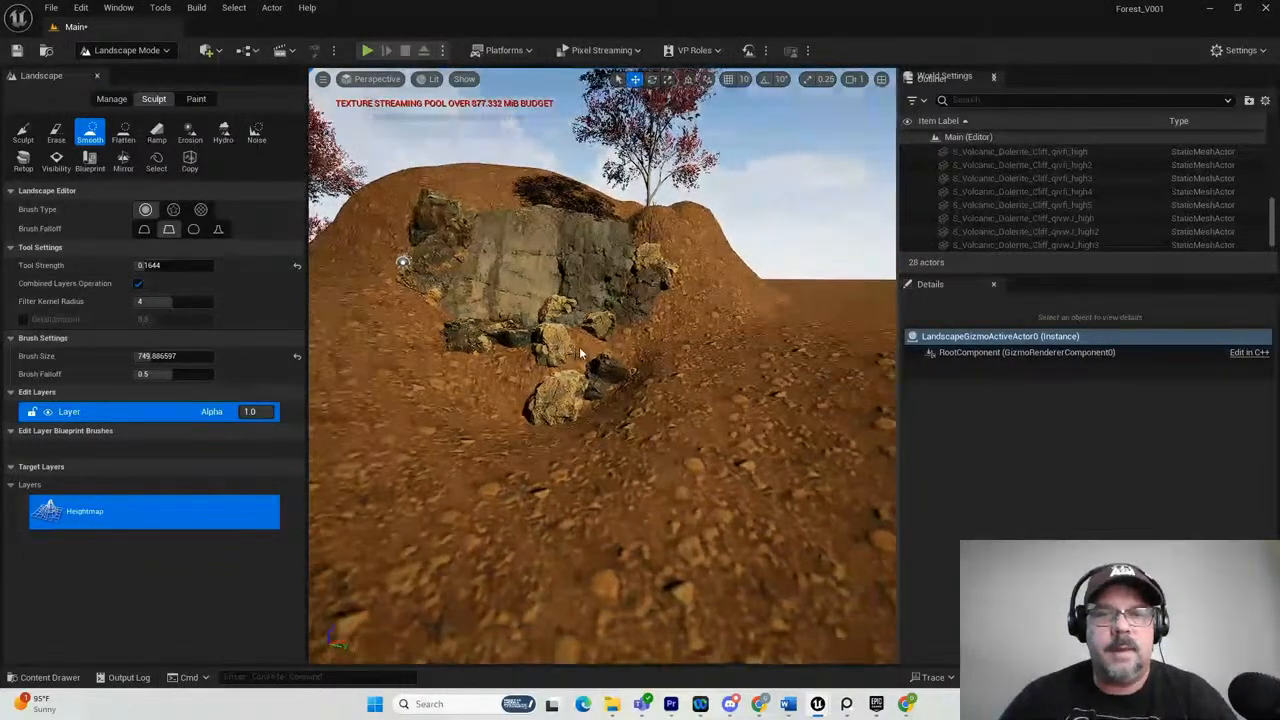
scroll(545, 382, up, 4)
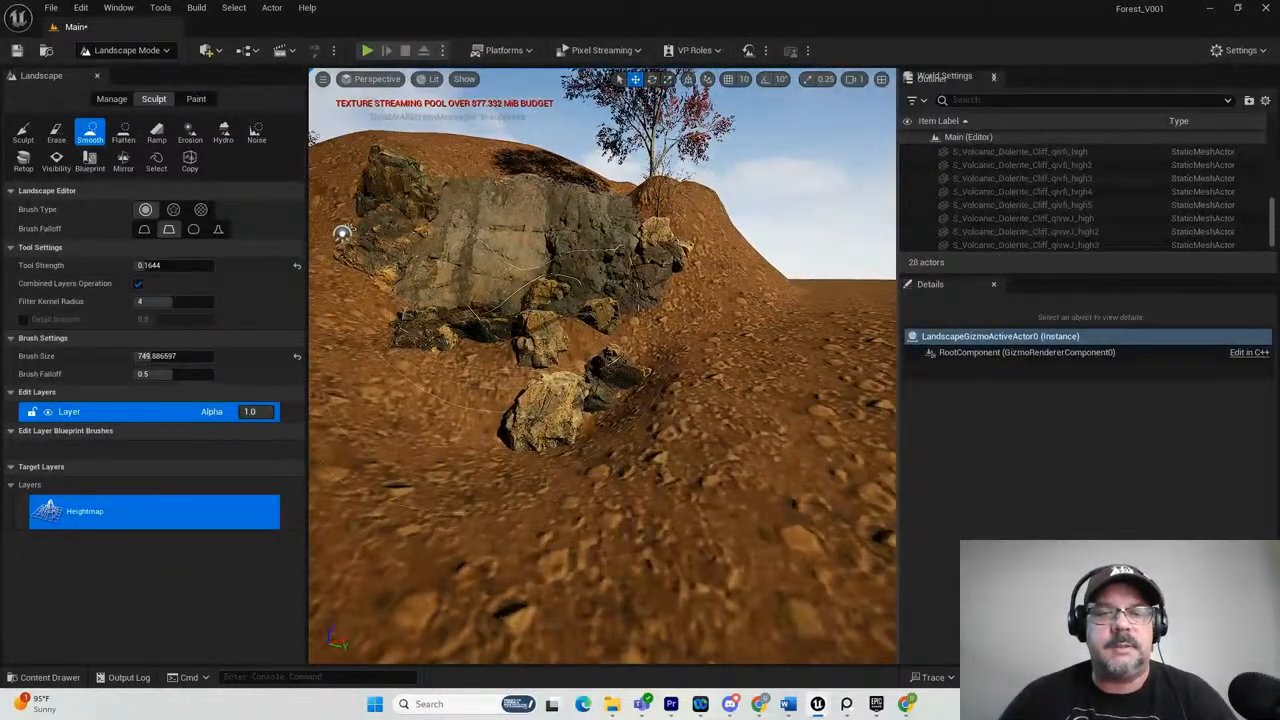
mouse_move(545, 350)
middle_down()
mouse_move(513, 102)
mouse_move(283, 86)
middle_up()
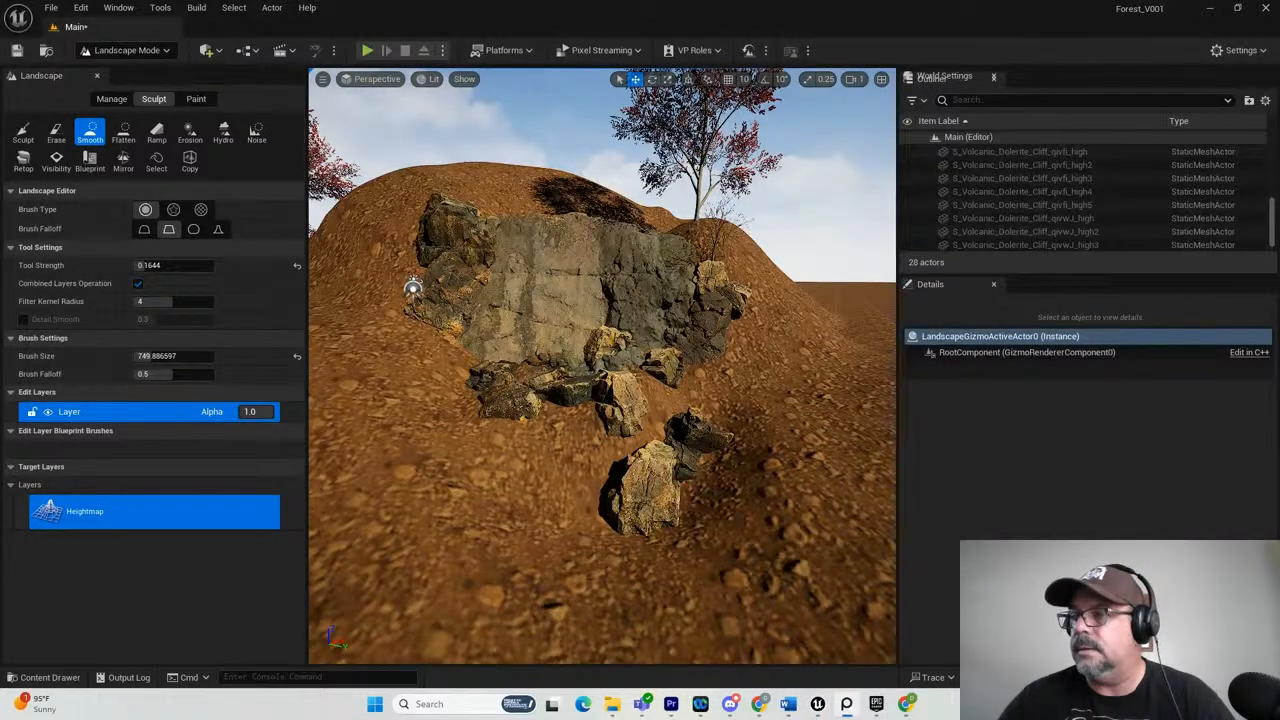
Bring up the ForestReference board and compare the waterfall photo's banks with the sculpted terrain.
drag(1279, 196, 798, 160)
scroll(860, 340, up, 3)
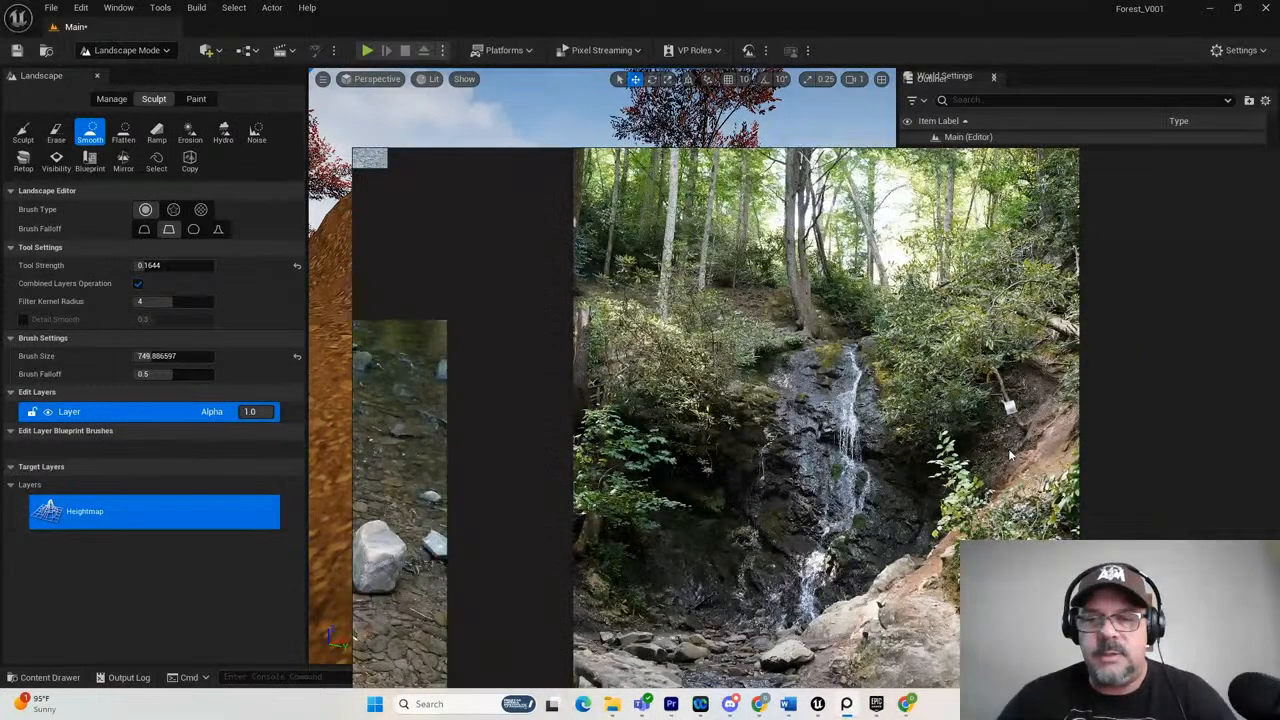
mouse_move(841, 161)
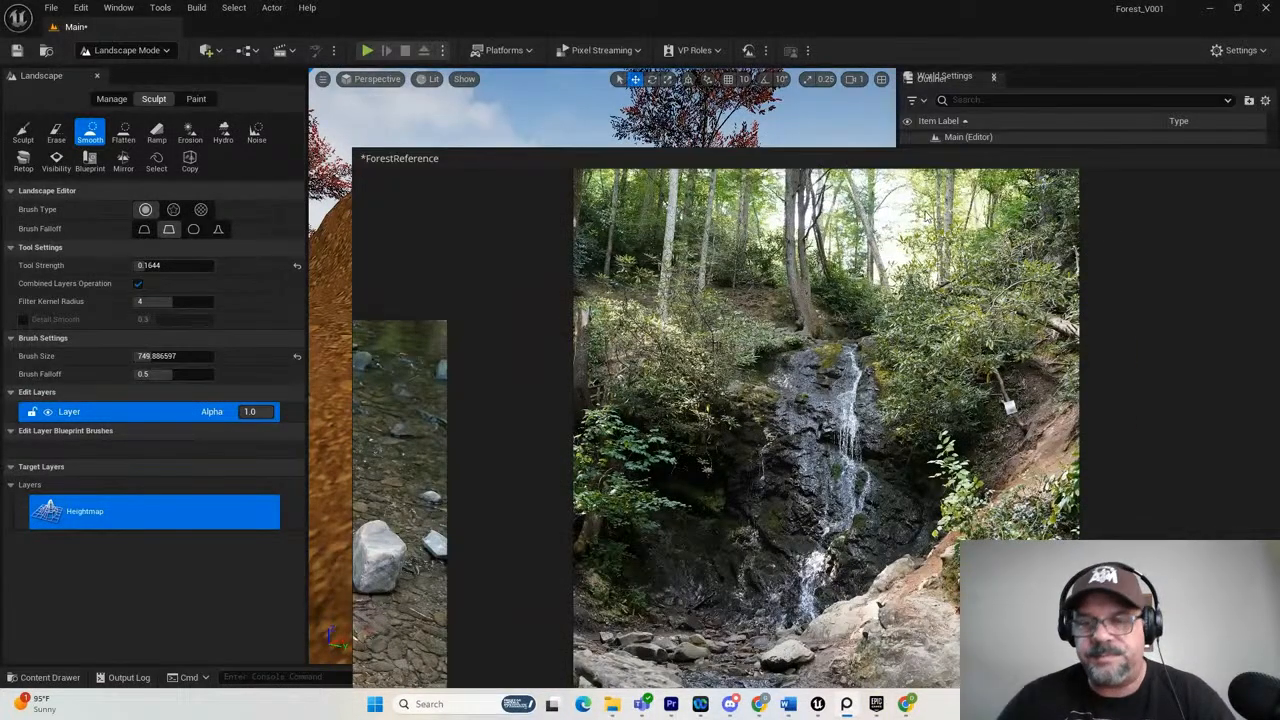
drag(828, 162, 1088, 200)
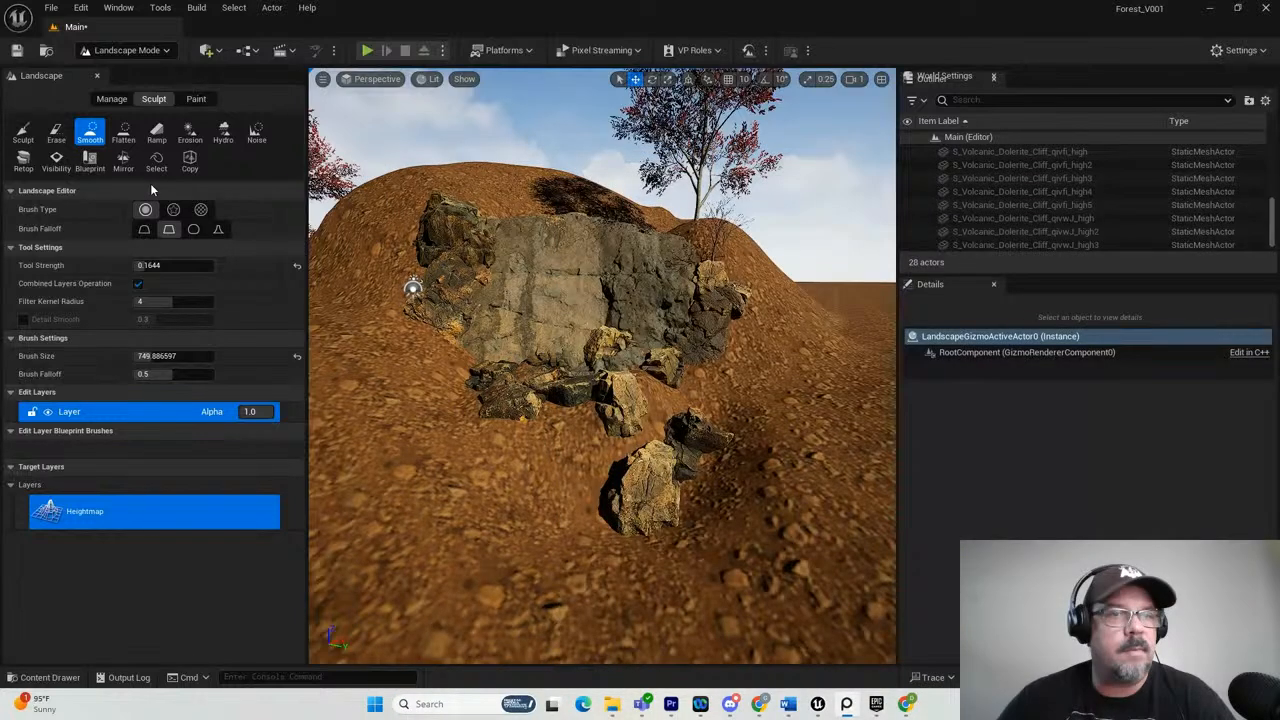
Sculpt the ground on both sides of the rocks into higher banks, using a tool strength of 0.1644.
click(23, 133)
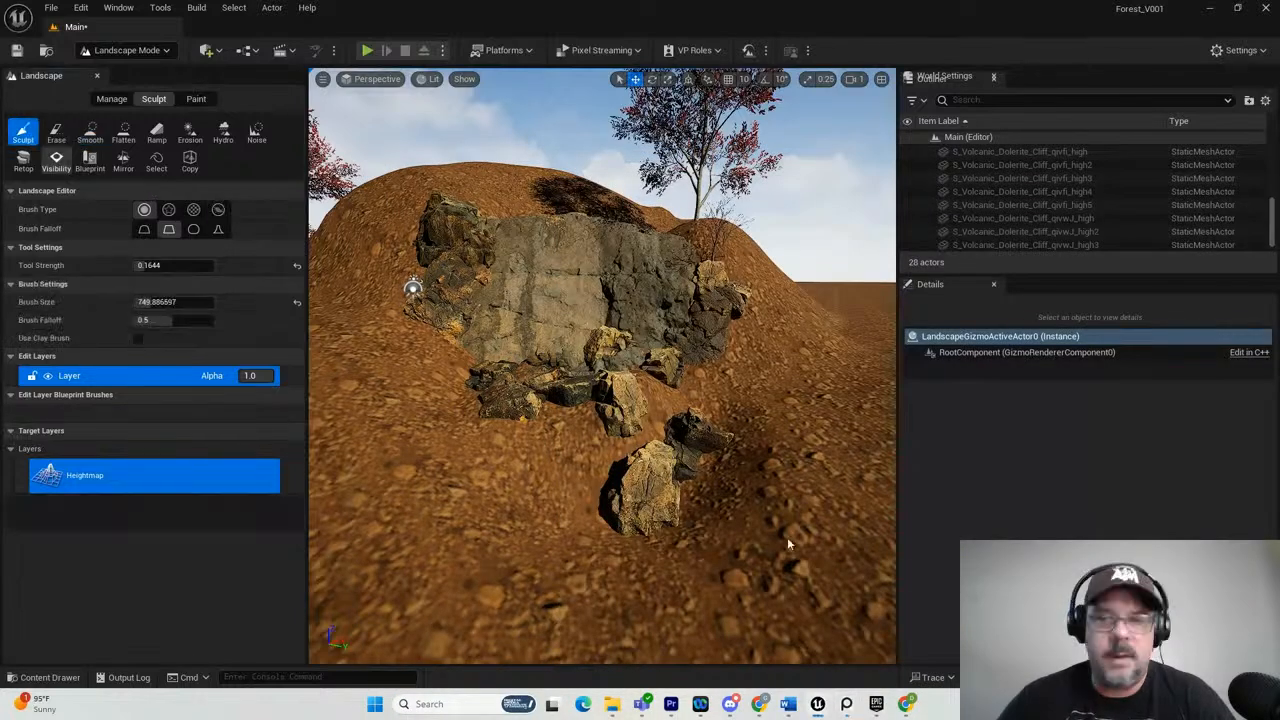
mouse_move(804, 446)
mouse_down()
mouse_move(823, 402)
mouse_move(806, 368)
mouse_up()
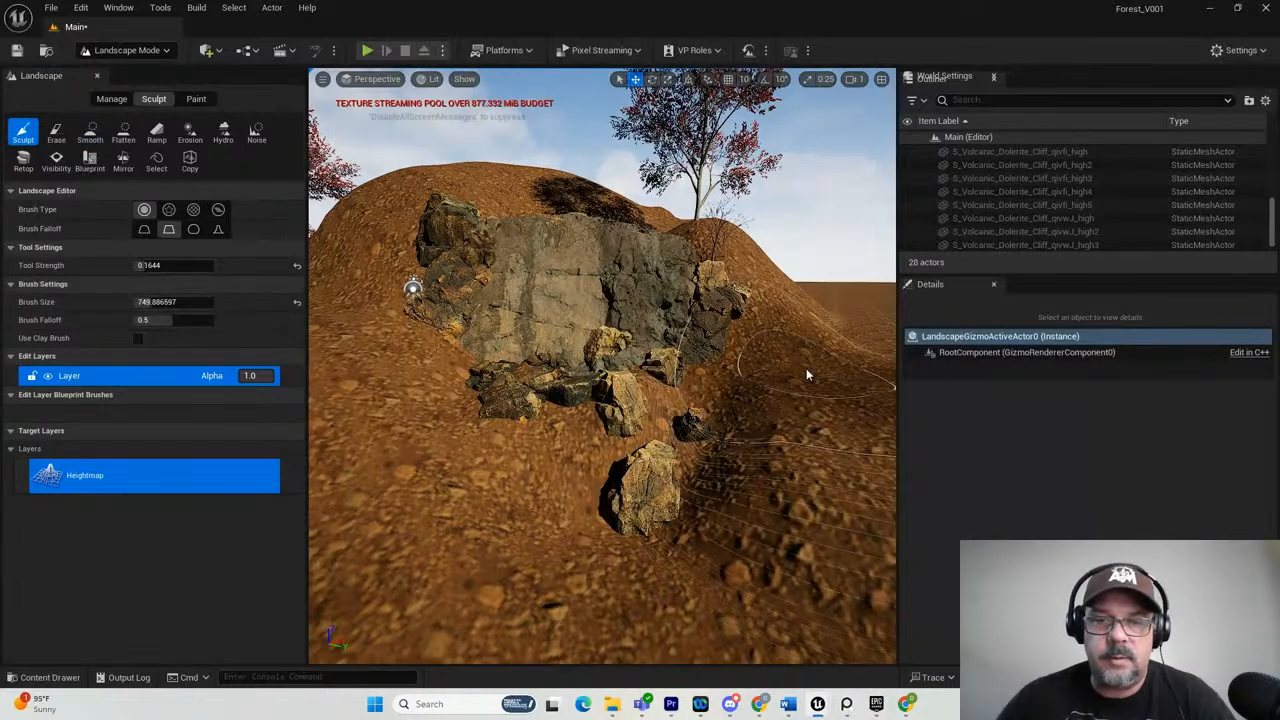
alt+drag(720, 509, 634, 505)
mouse_move(855, 435)
mouse_down()
mouse_move(815, 390)
mouse_move(721, 427)
mouse_move(655, 503)
mouse_move(608, 478)
mouse_up()
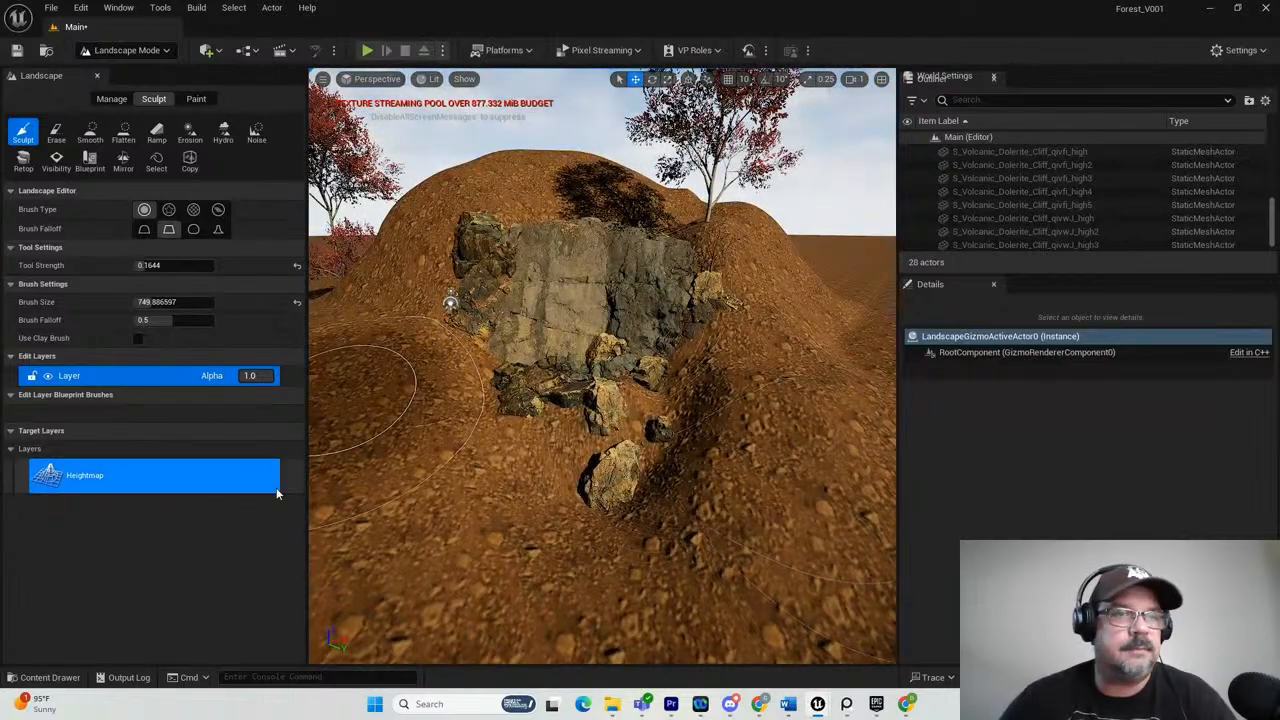
Wear down the banks beside the rocks with the Erosion tool and sculpt the ground left of the cliff higher.
click(186, 136)
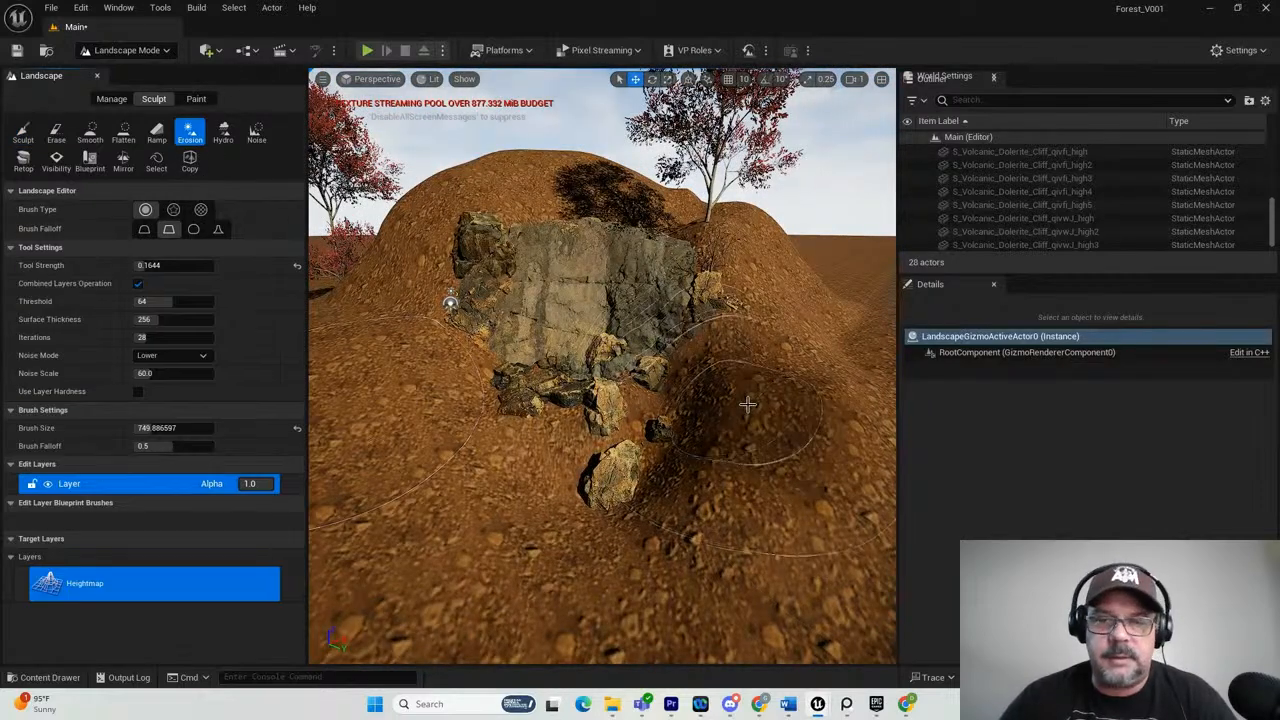
mouse_move(779, 383)
mouse_down()
mouse_move(740, 560)
mouse_move(759, 291)
mouse_up()
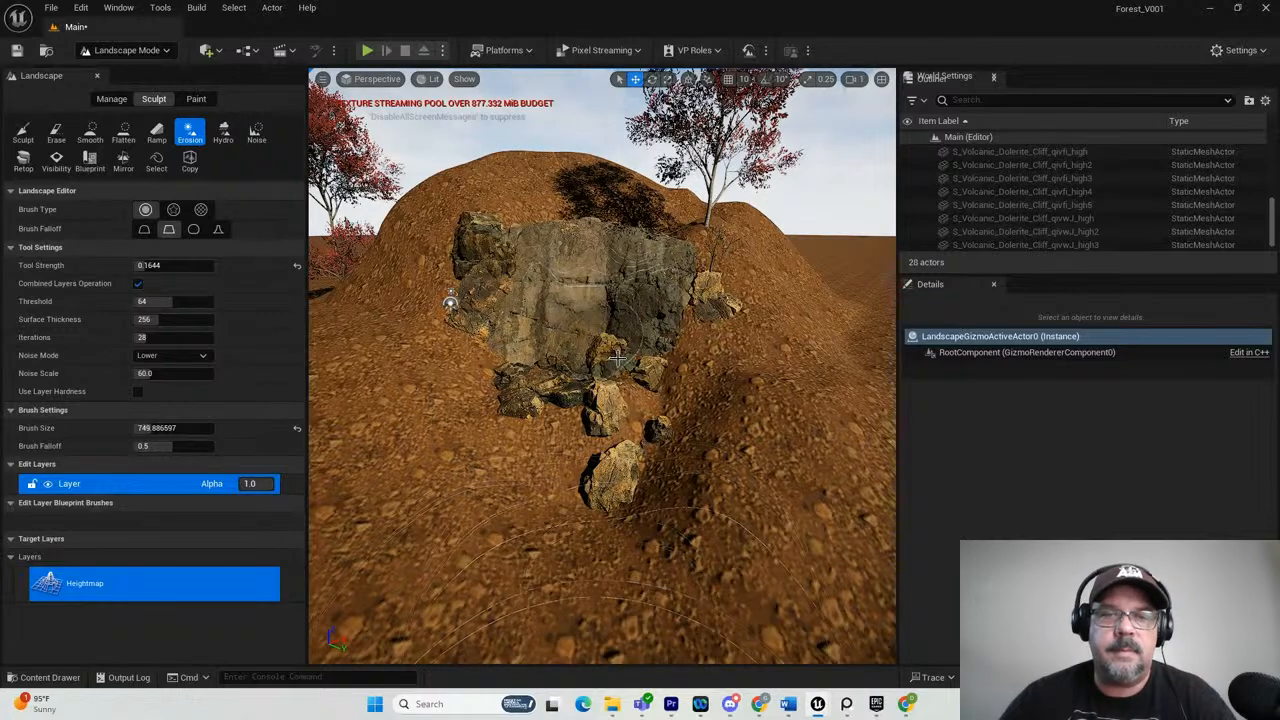
drag(392, 228, 331, 291)
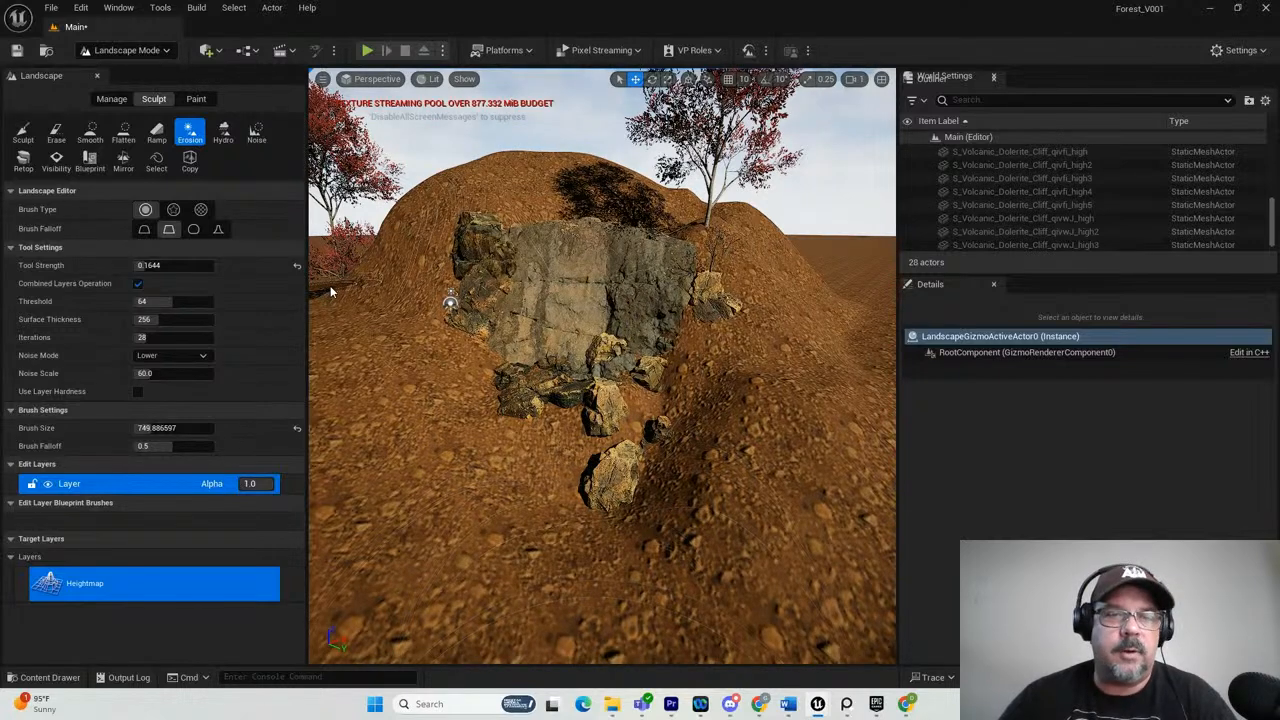
click(25, 133)
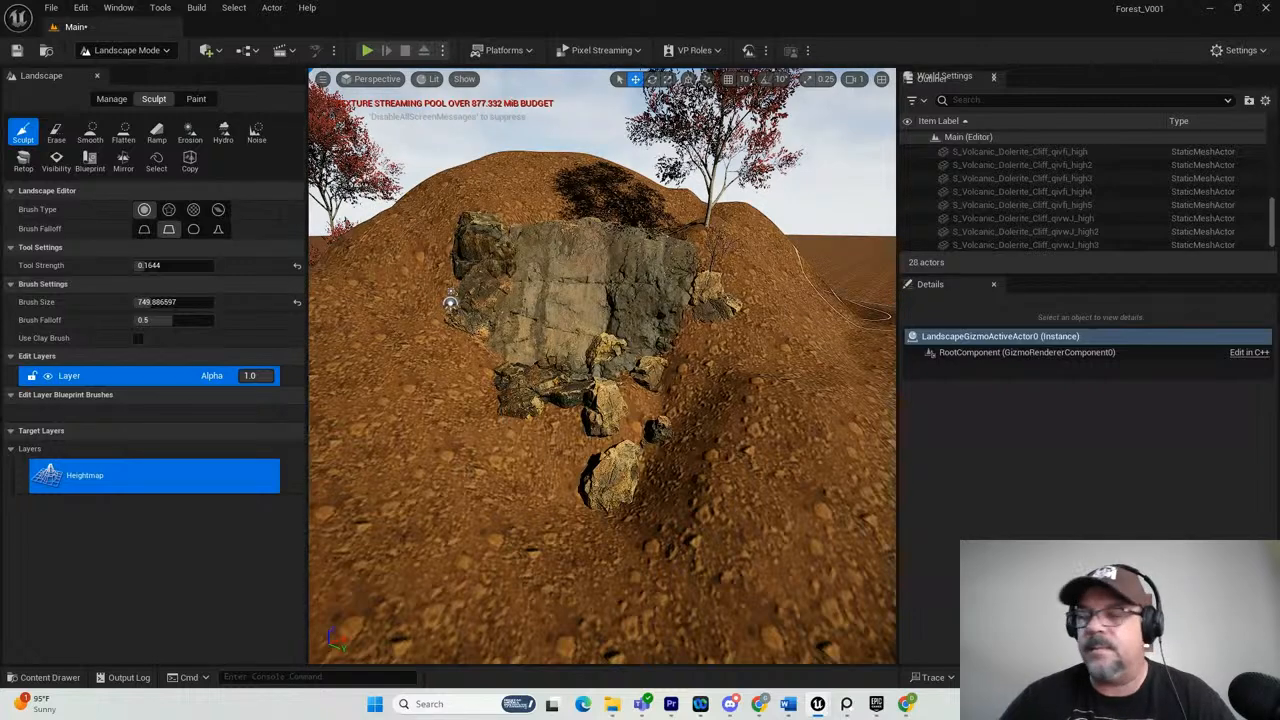
alt+drag(517, 449, 532, 420)
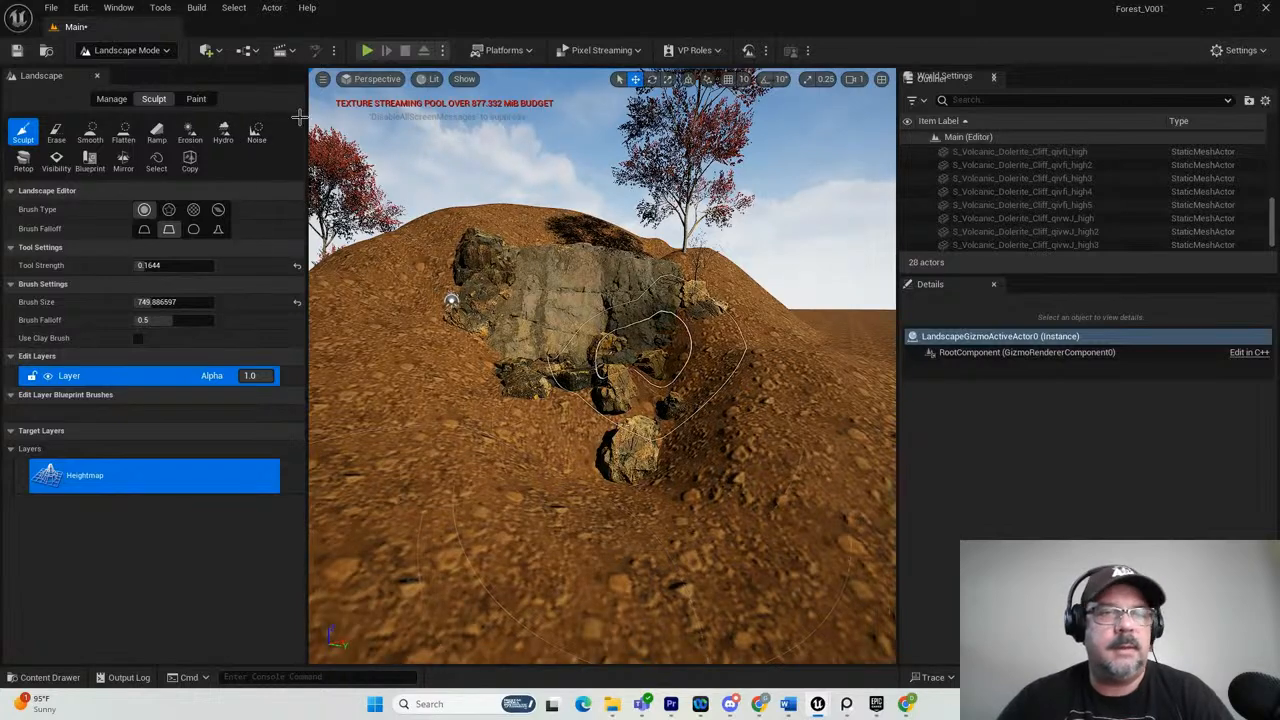
Switch to Selection Mode and duplicate the red-leaved tree right of the cliff, placing the copy on the hilltop behind the cliff.
click(130, 51)
click(130, 72)
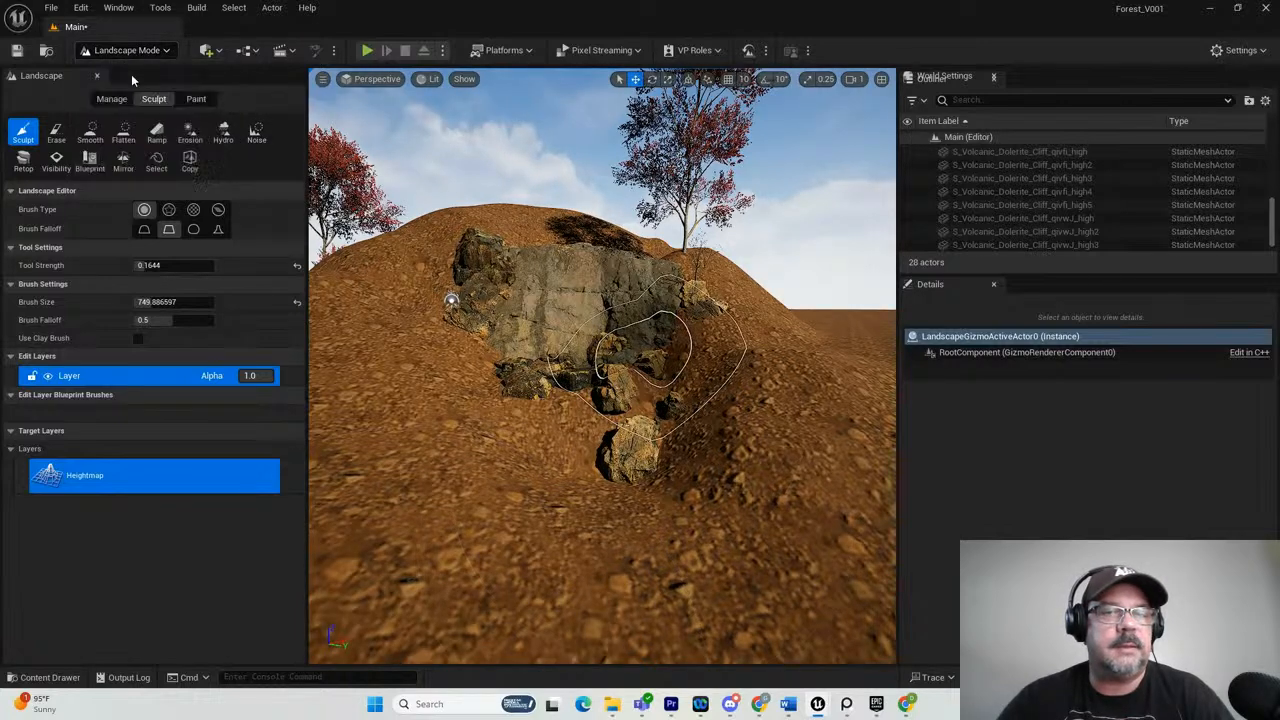
click(581, 109)
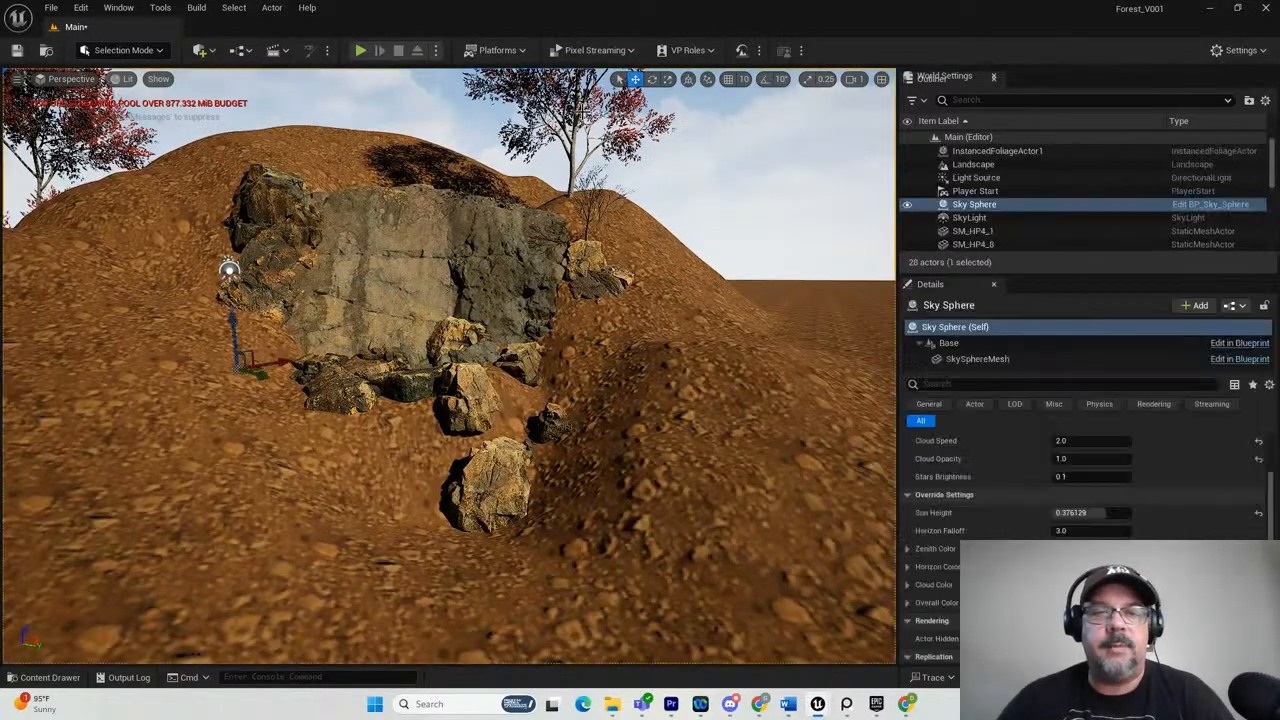
click(571, 104)
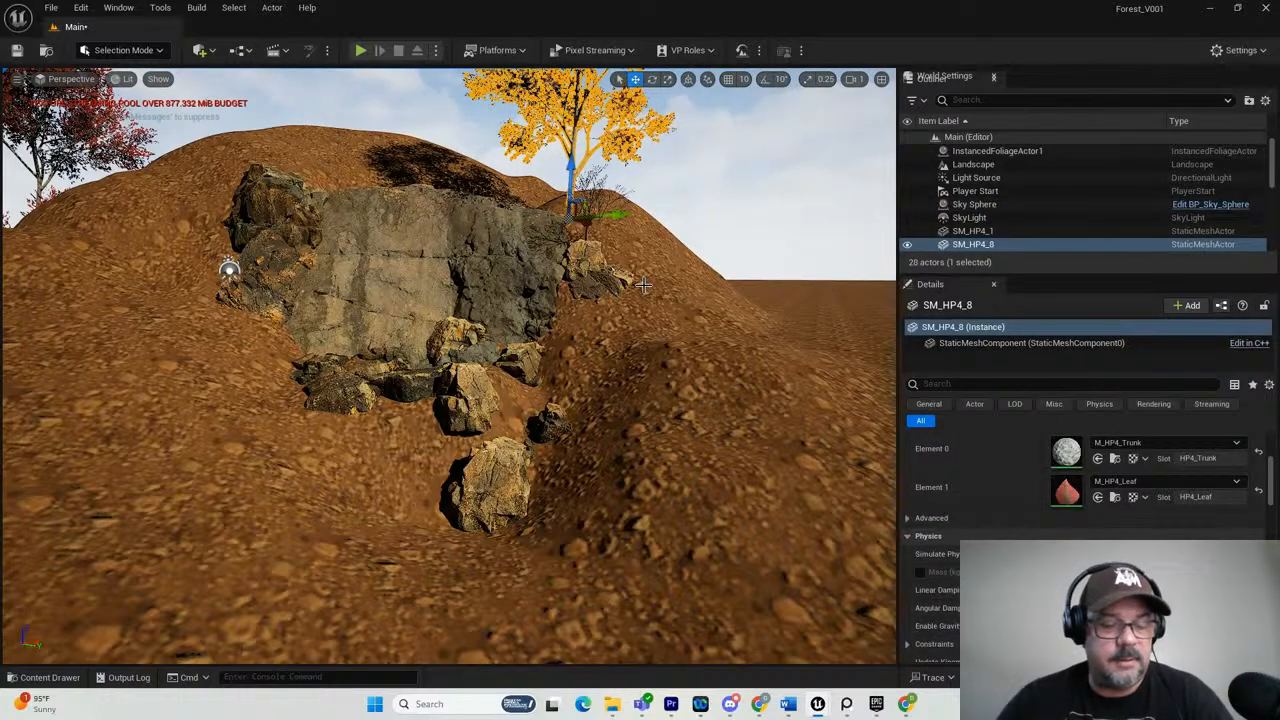
alt+drag(620, 215, 467, 118)
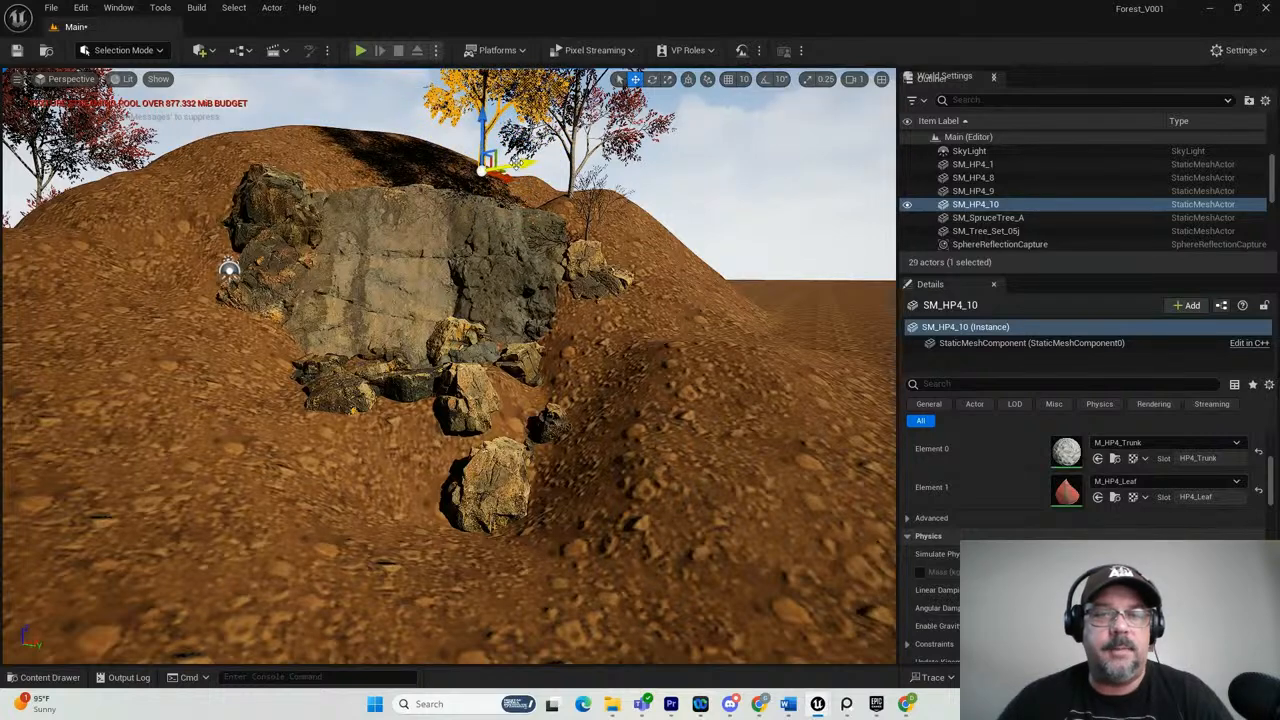
drag(516, 160, 406, 103)
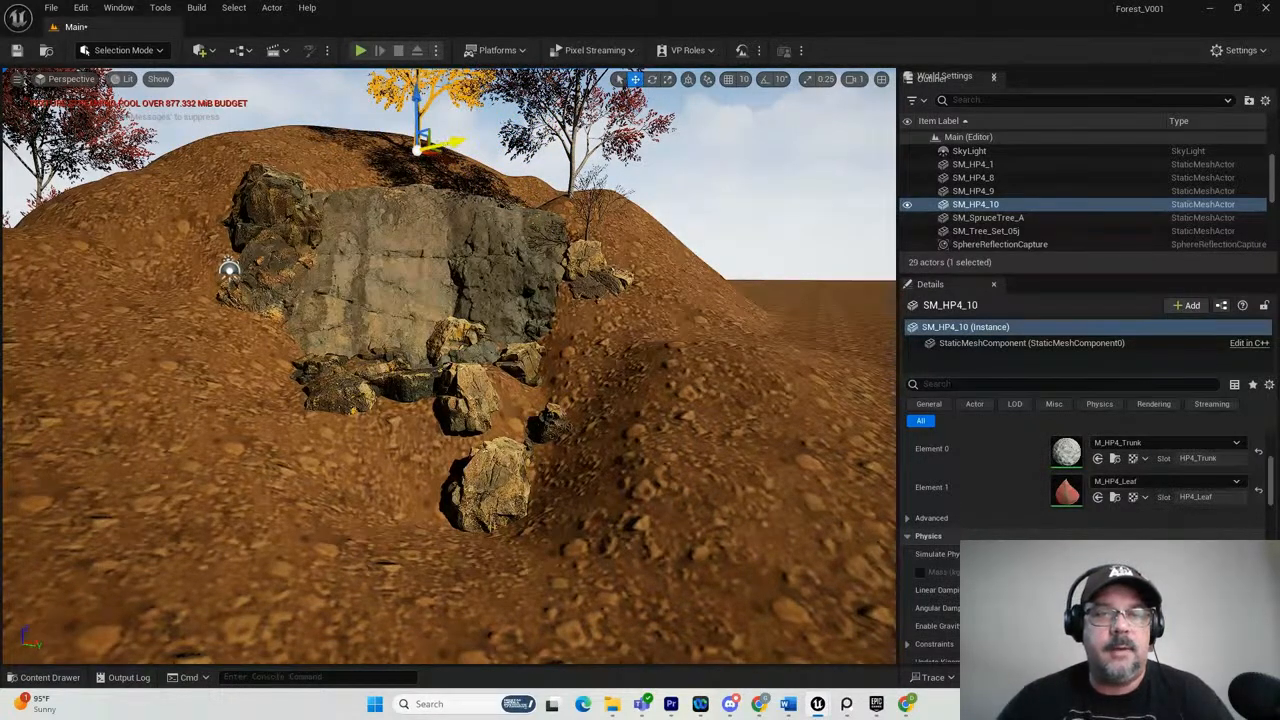
drag(455, 143, 425, 152)
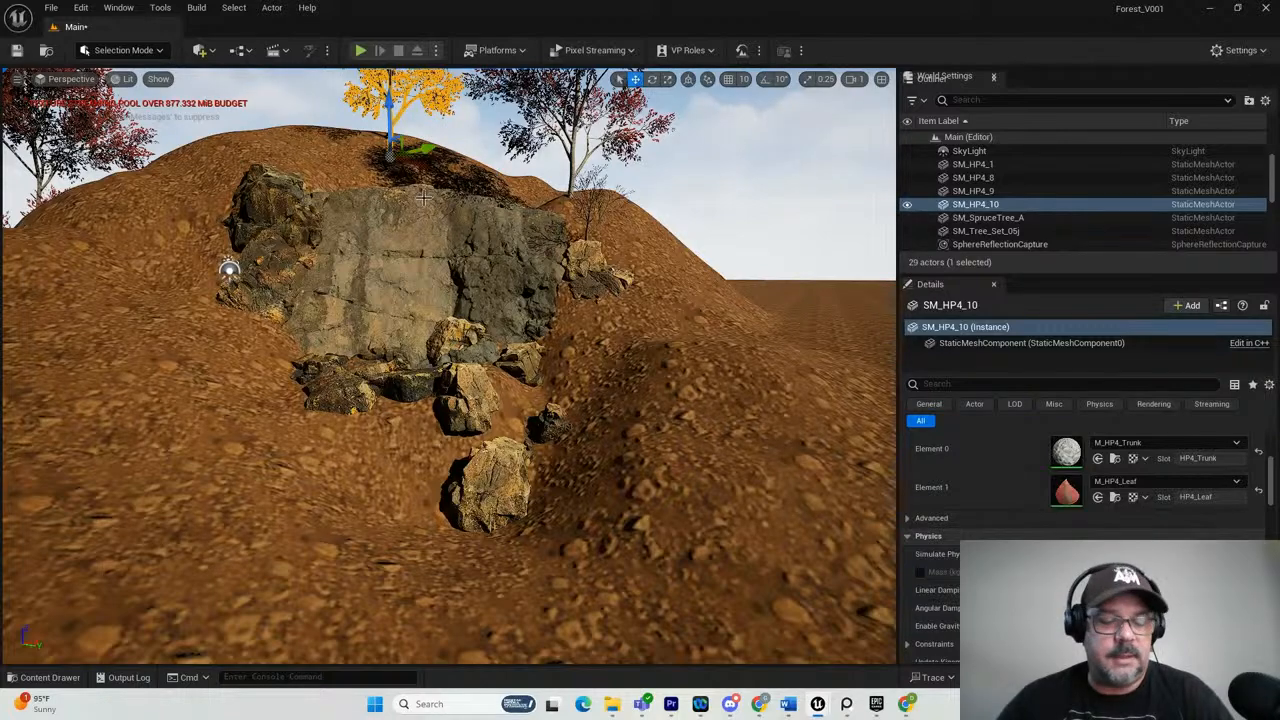
alt+drag(376, 262, 359, 237)
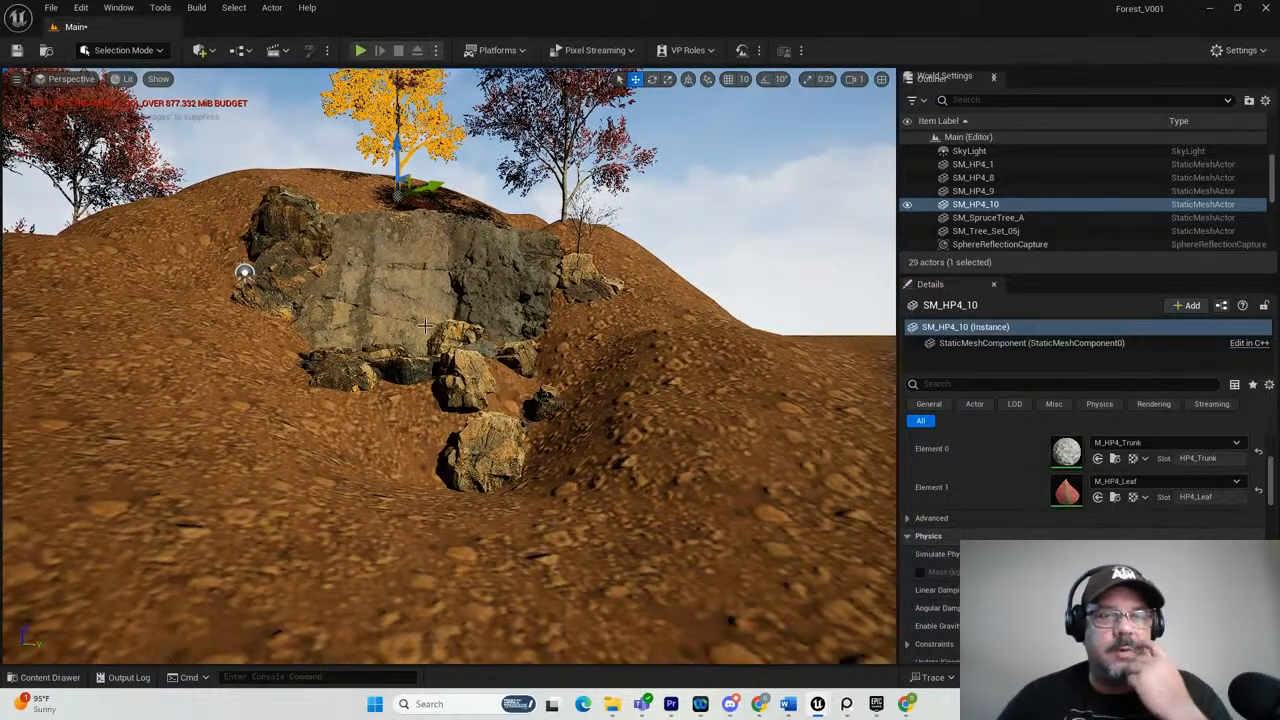
Rotate the sunlight until it falls on the cliff face from nearly overhead, and place a point light in front of the cliff.
click(263, 141)
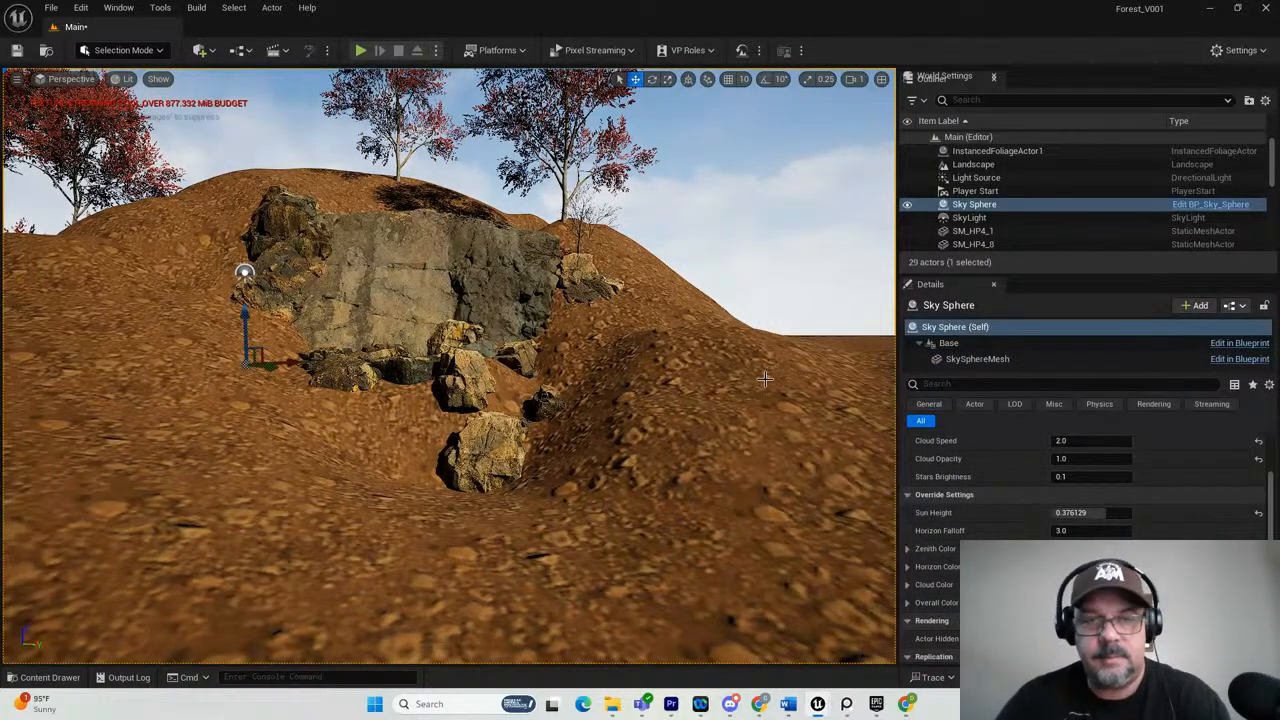
key(ctrl+l)
key(ctrl+l)
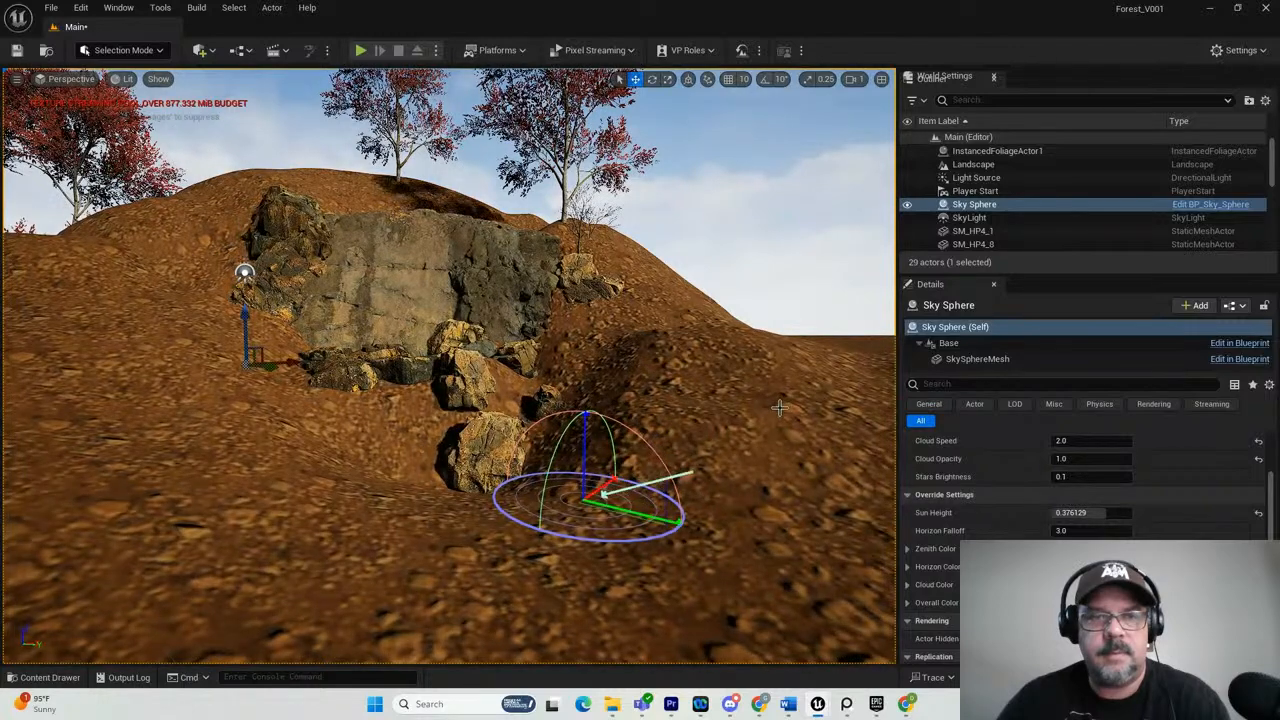
key(ctrl+l)
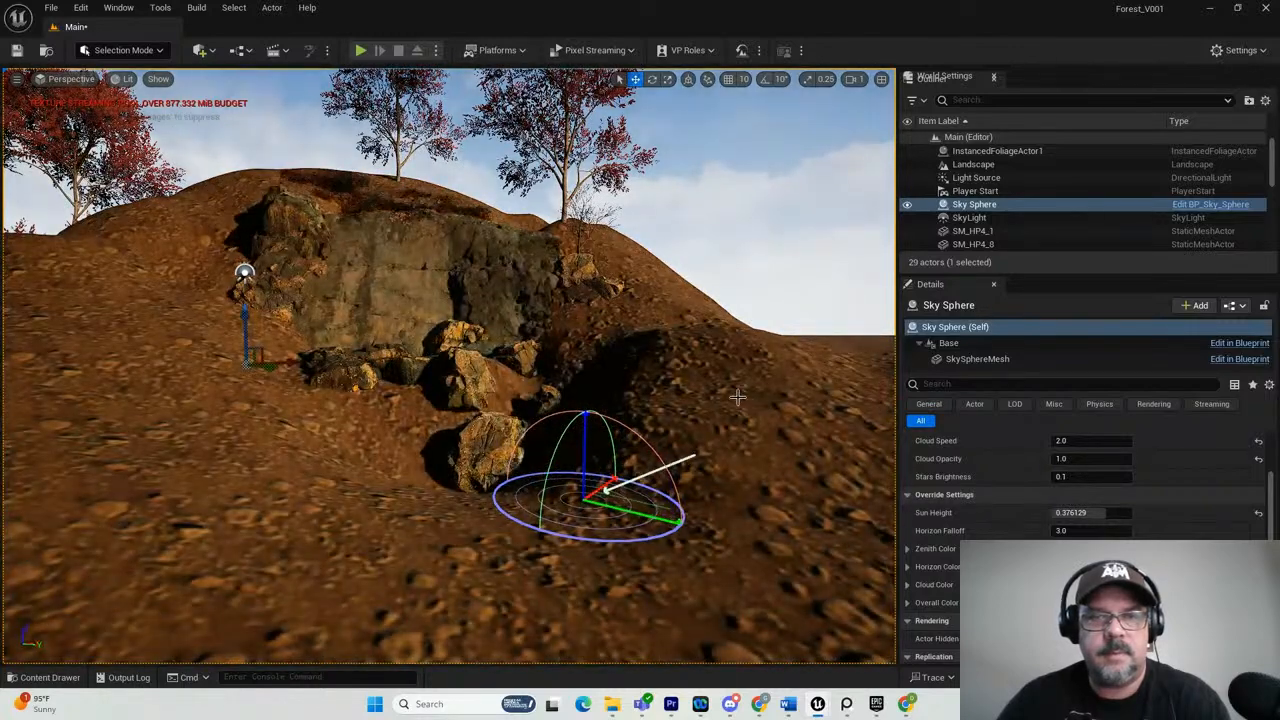
key(ctrl+l)
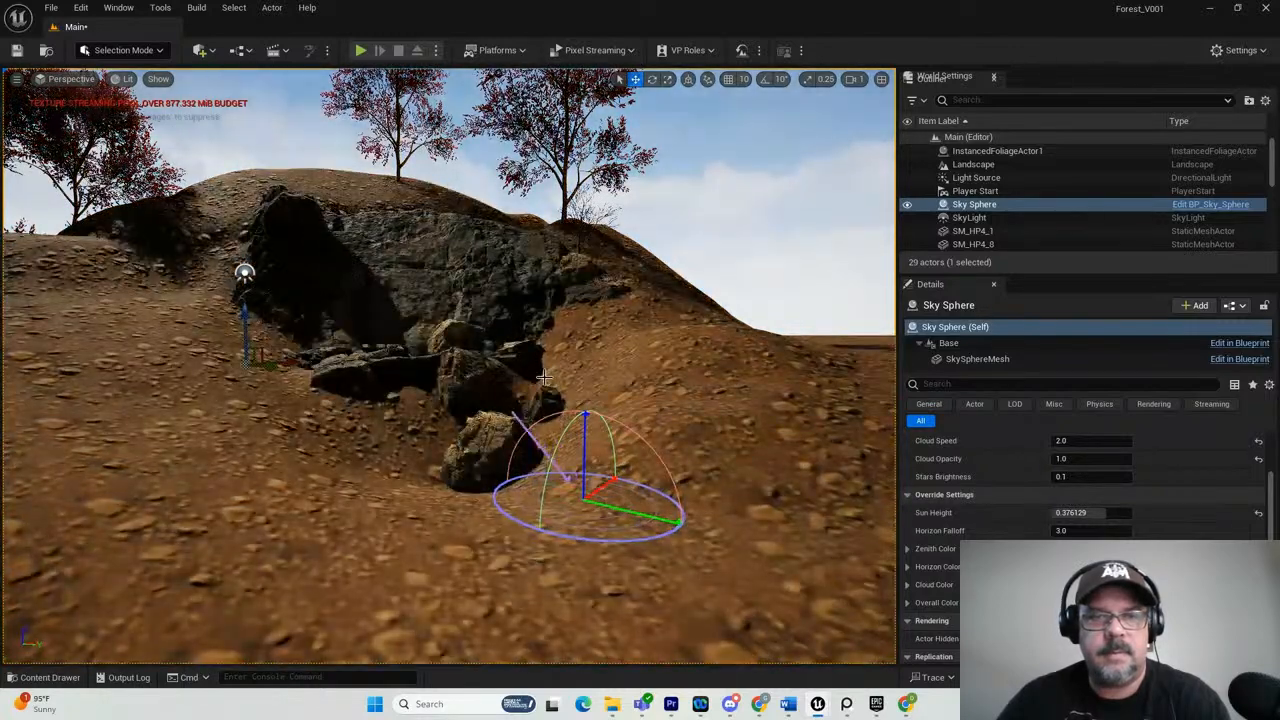
key(ctrl+l)
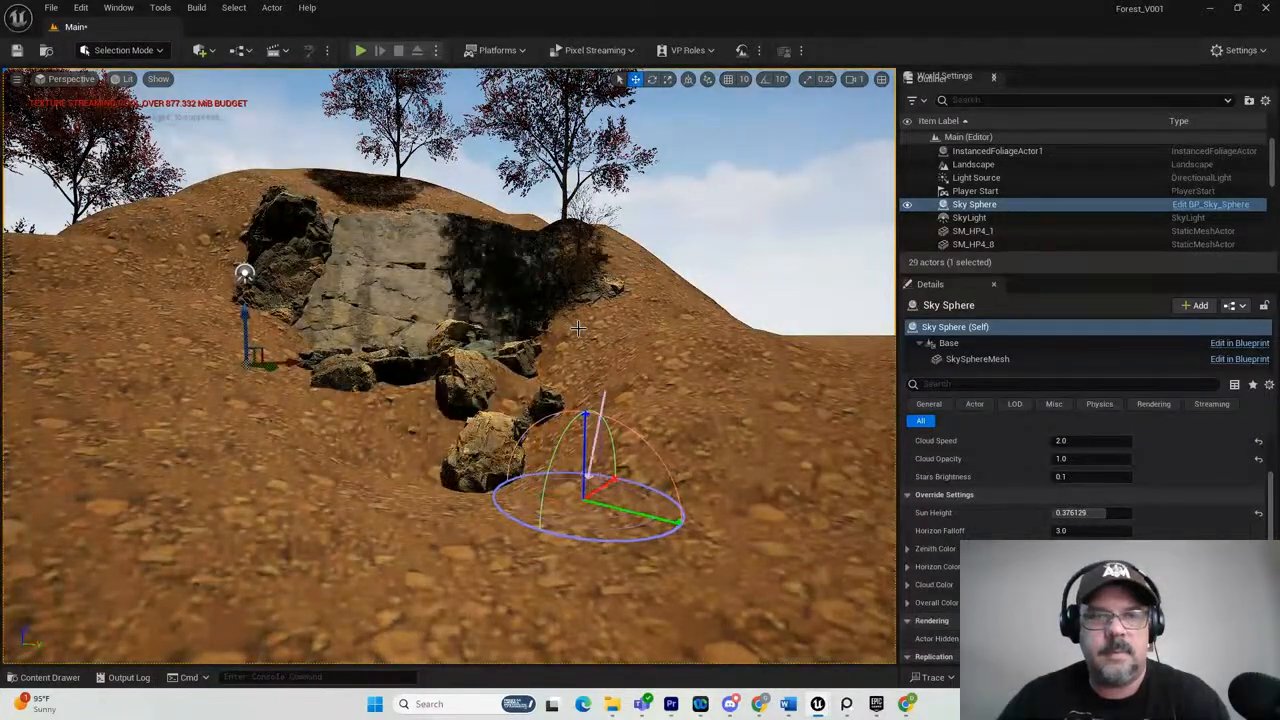
key(ctrl+l)
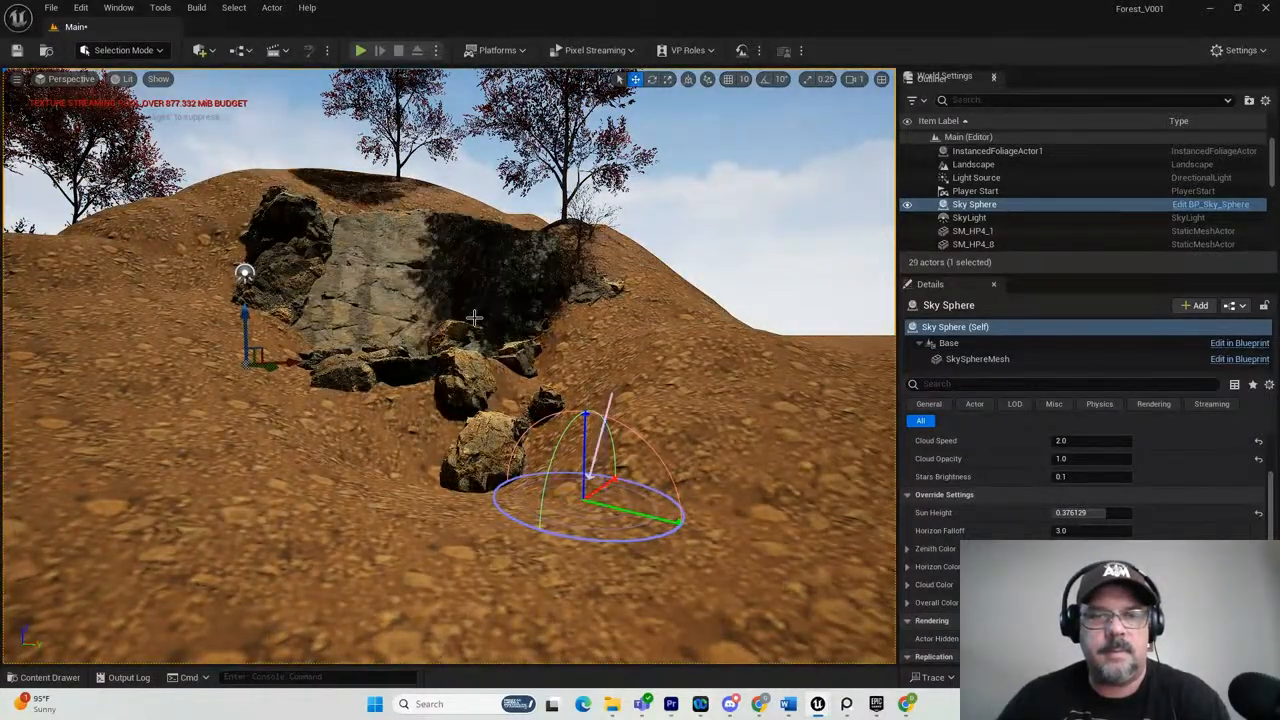
key(ctrl+l)
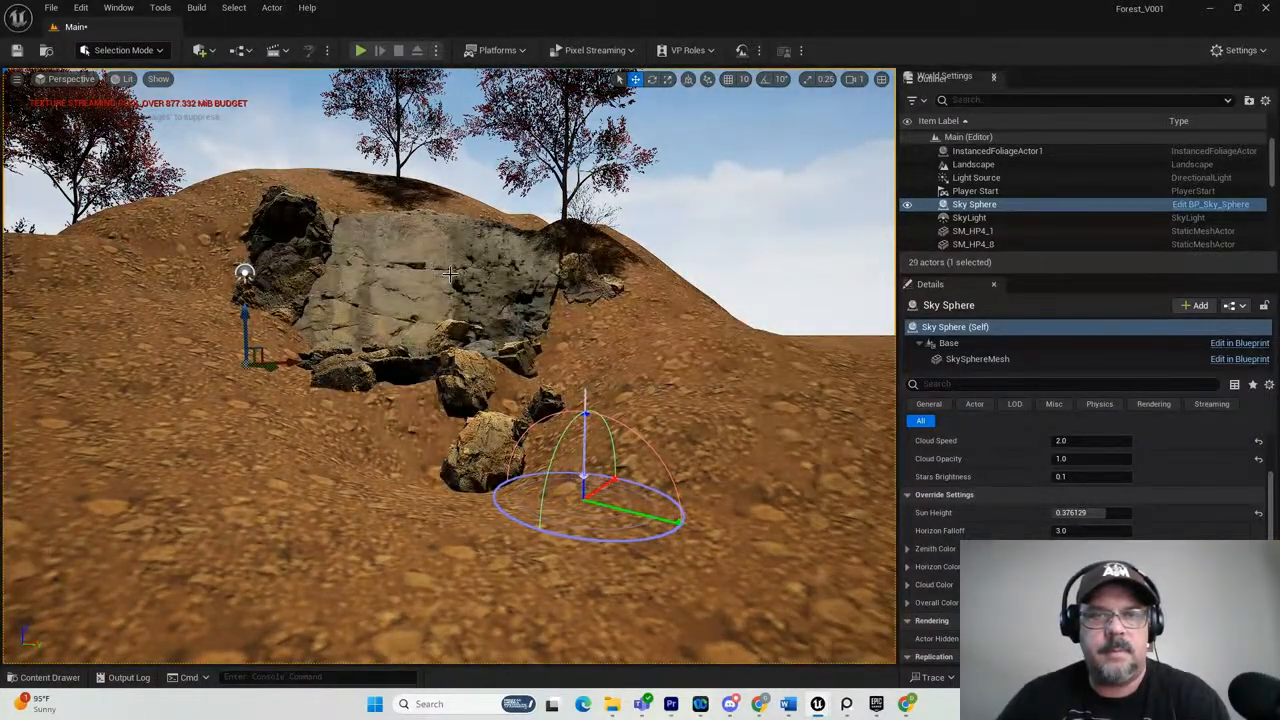
key(ctrl+l)
click(498, 285)
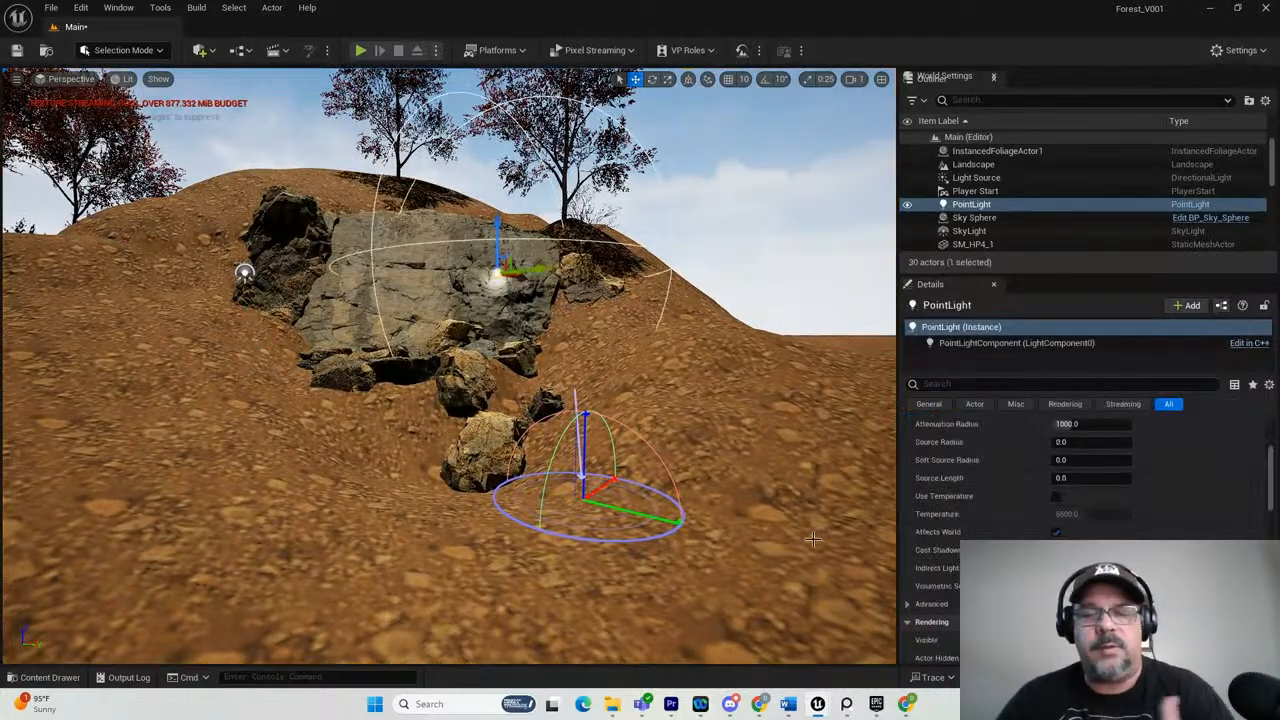
Open the M_HP4_Leaf material of the tree right of the cliff and open its T_HP4_Leaf_Red texture for editing.
click(563, 95)
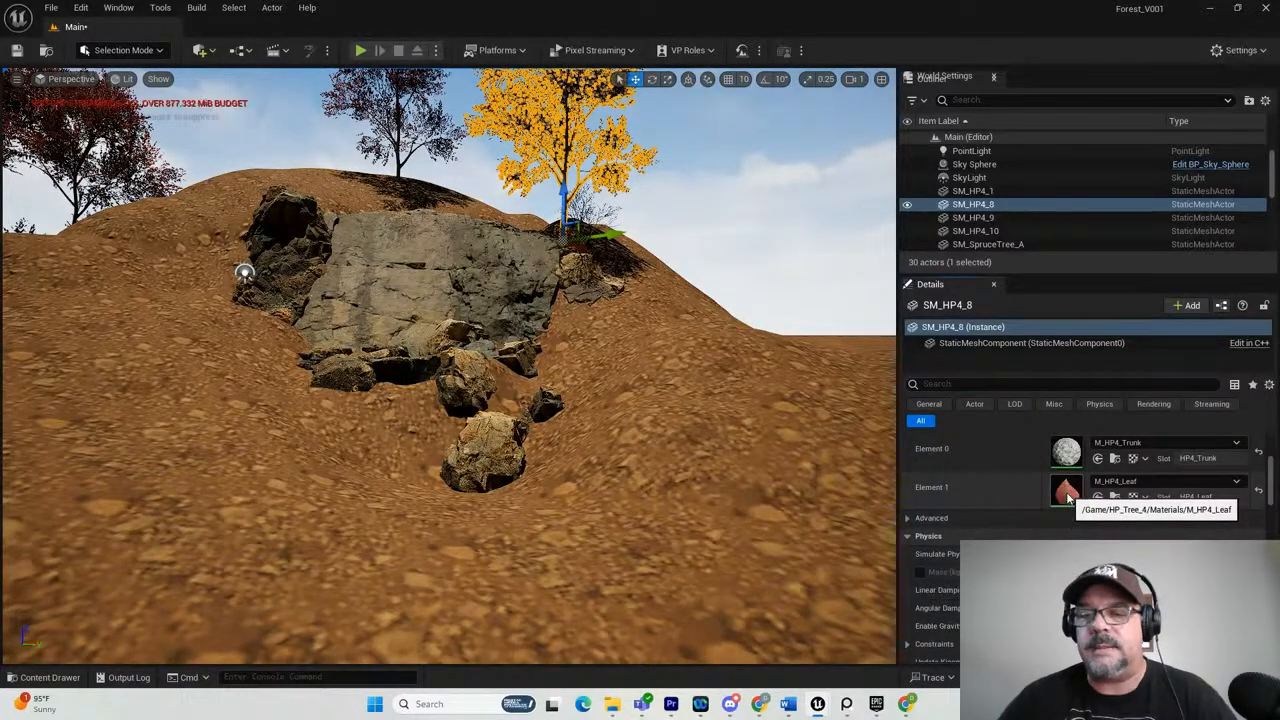
double_click(1066, 492)
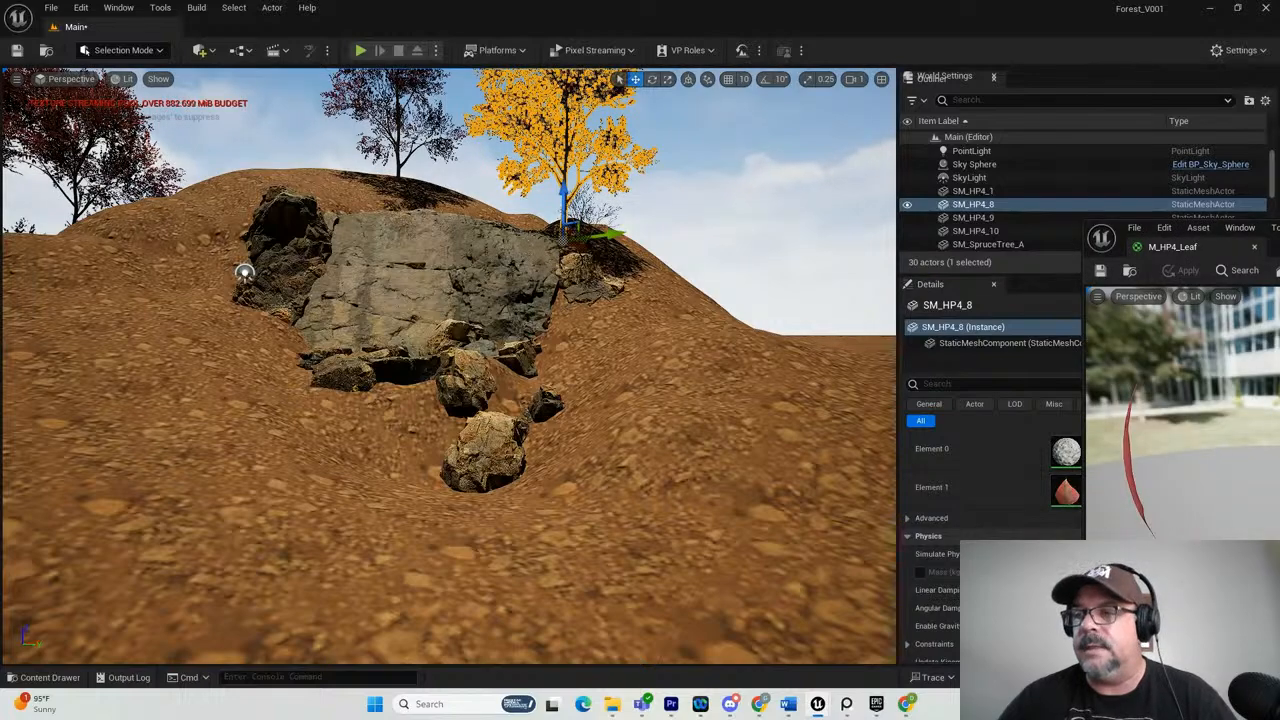
drag(1279, 228, 483, 97)
scroll(268, 482, down, 5)
scroll(270, 485, down, 8)
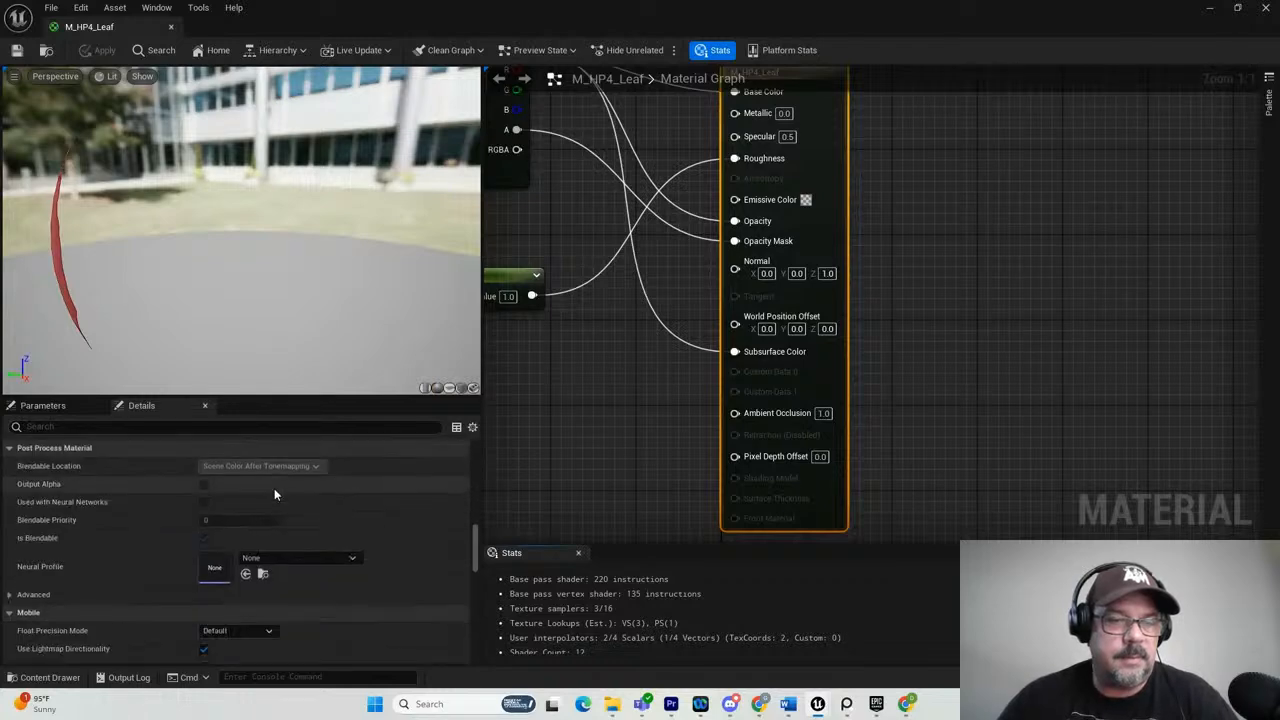
scroll(274, 488, up, 3)
scroll(640, 262, down, 5)
scroll(640, 262, up, 2)
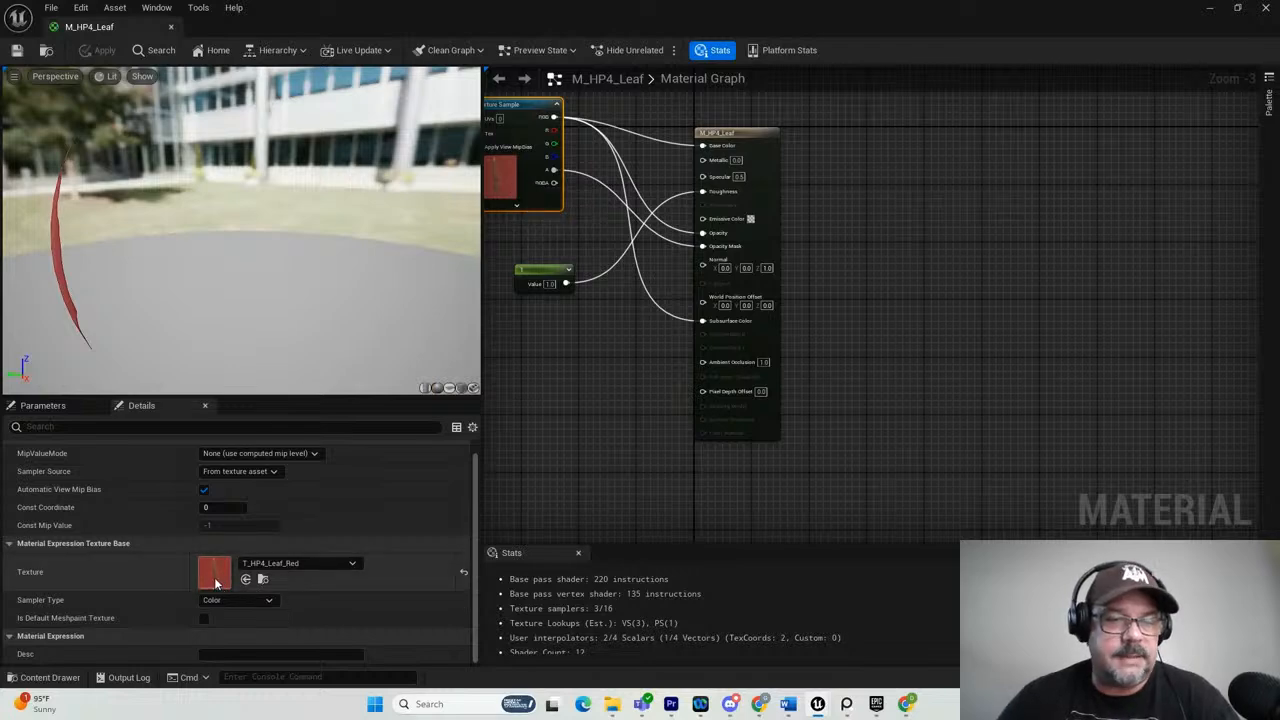
double_click(214, 577)
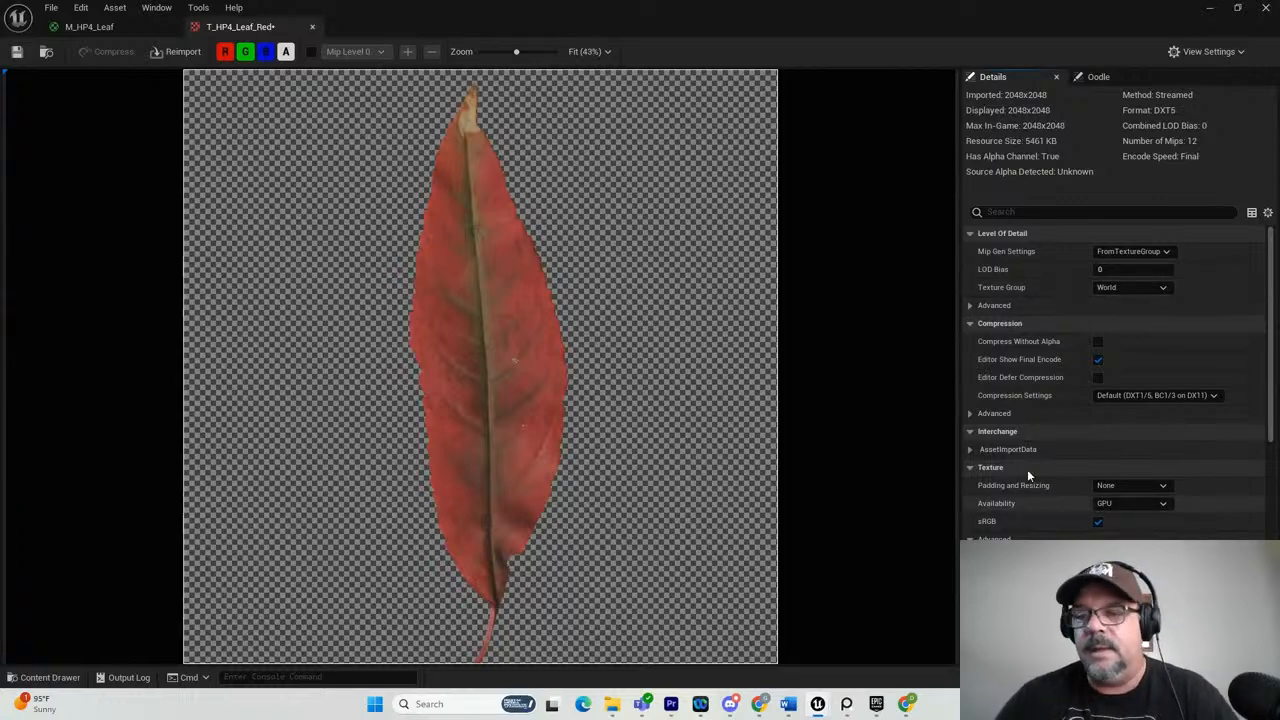
Recolour the leaf texture from red to yellow-green with a hue of 60.48 and a brightness of 0.36.
scroll(1056, 403, down, 10)
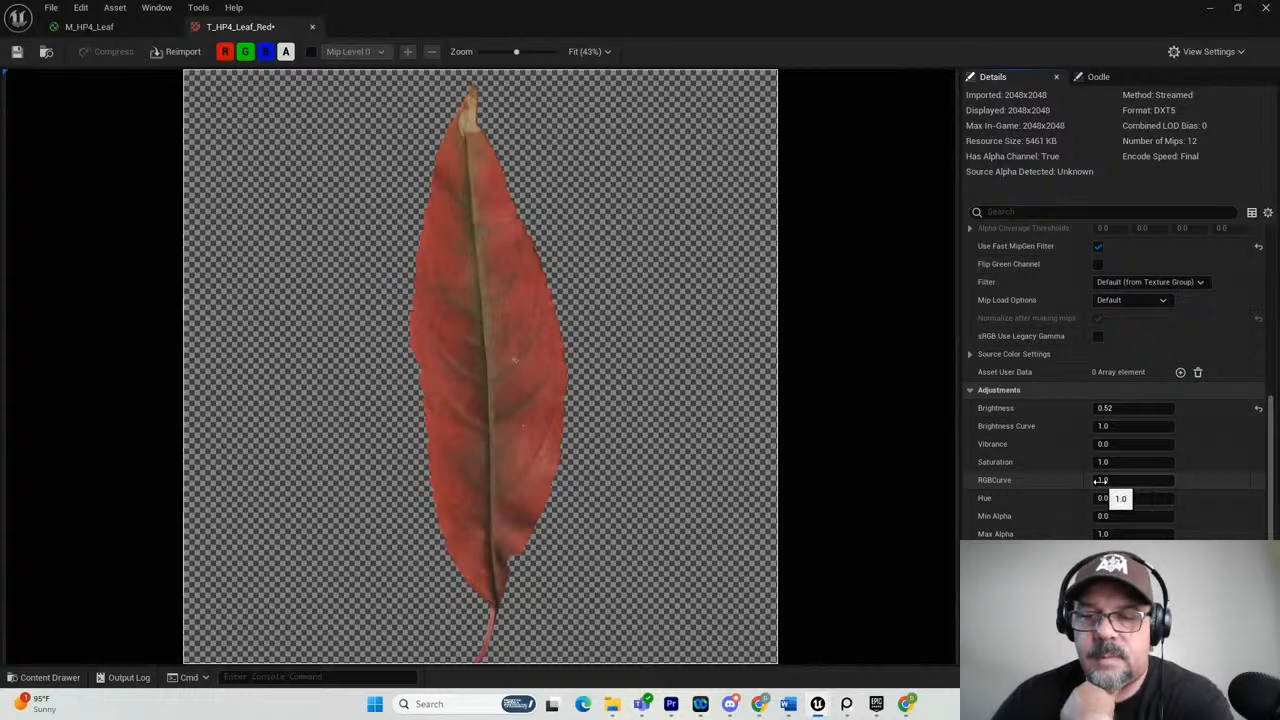
mouse_move(1103, 497)
mouse_down()
mouse_move(1179, 503)
mouse_move(1058, 498)
mouse_move(1106, 497)
mouse_up()
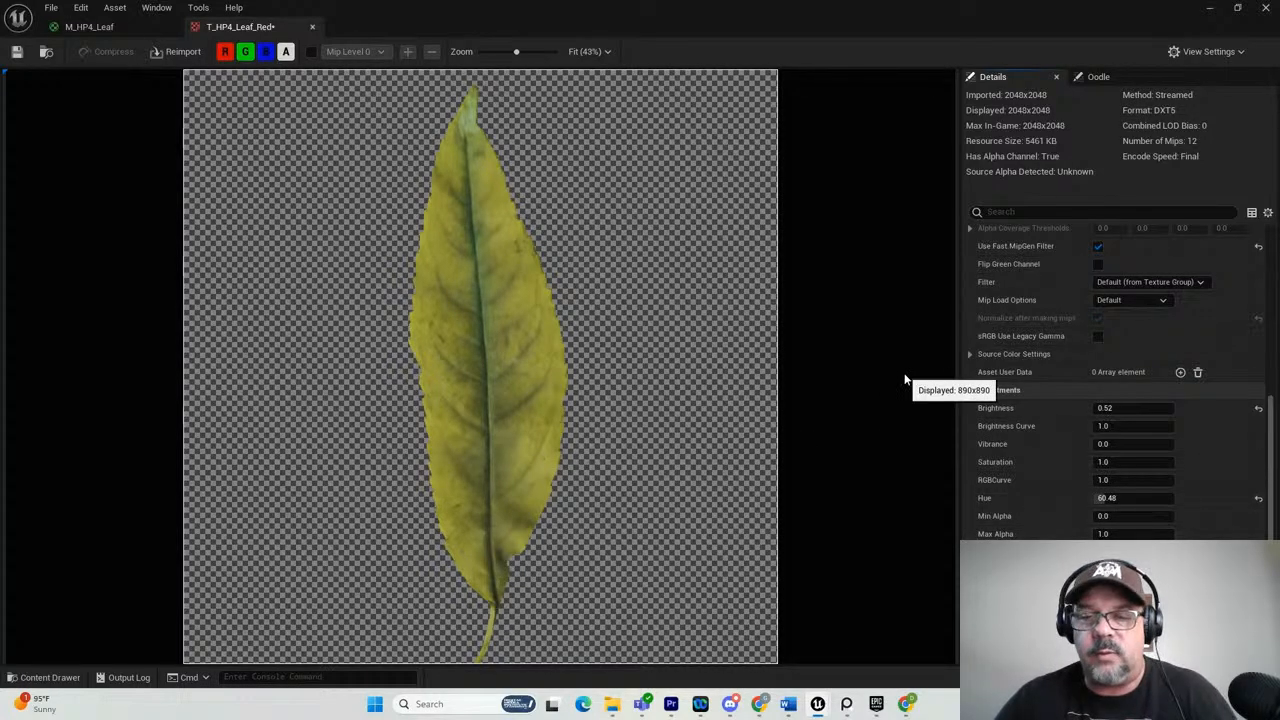
drag(1108, 408, 1112, 409)
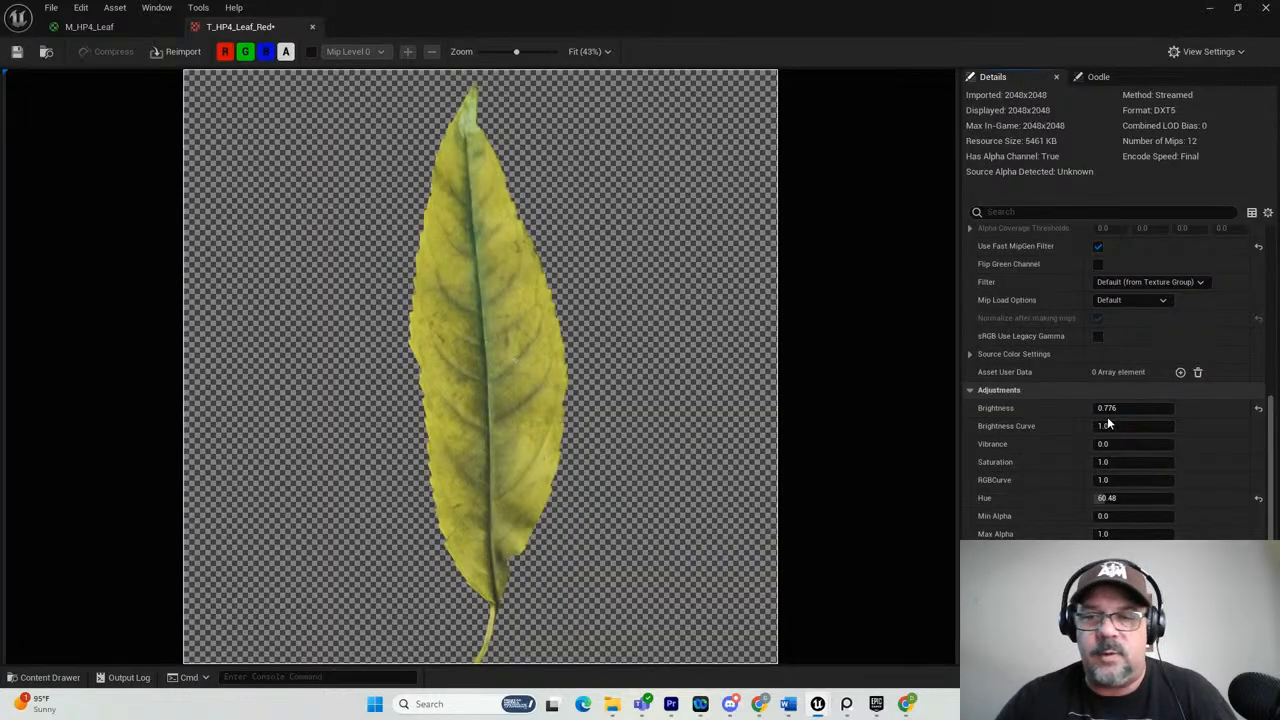
drag(1084, 411, 1071, 415)
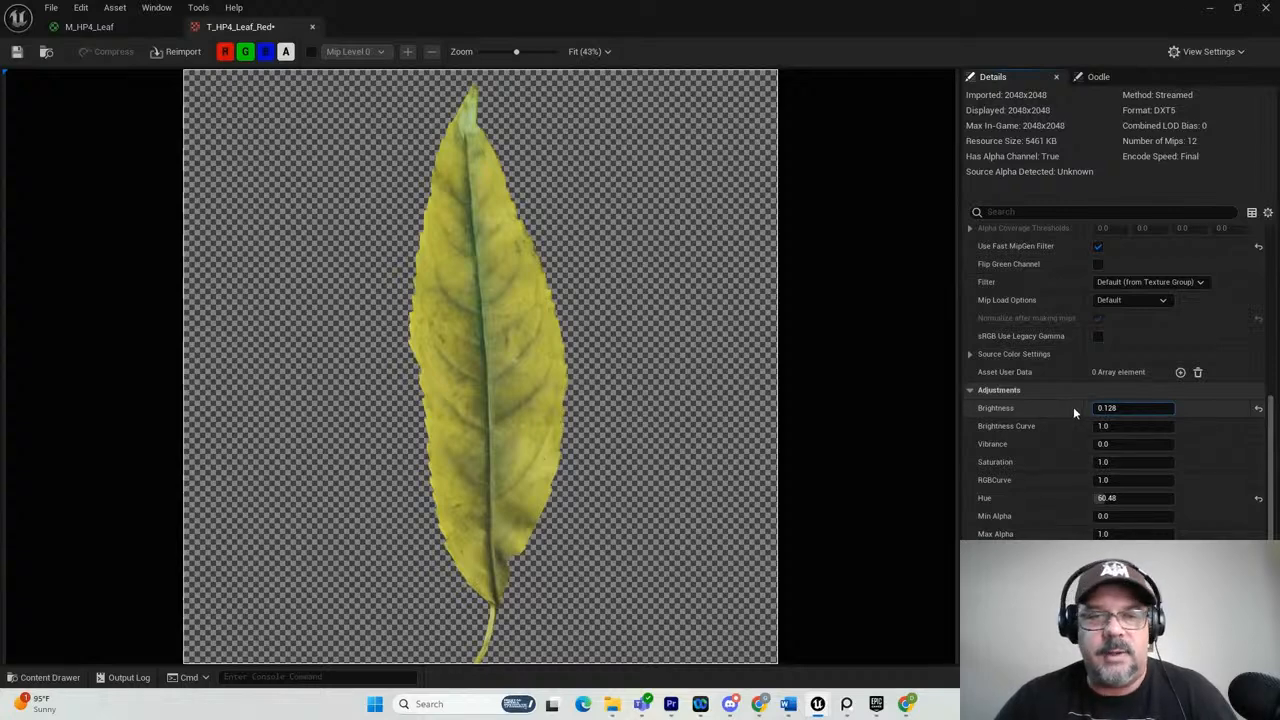
drag(1107, 407, 1130, 411)
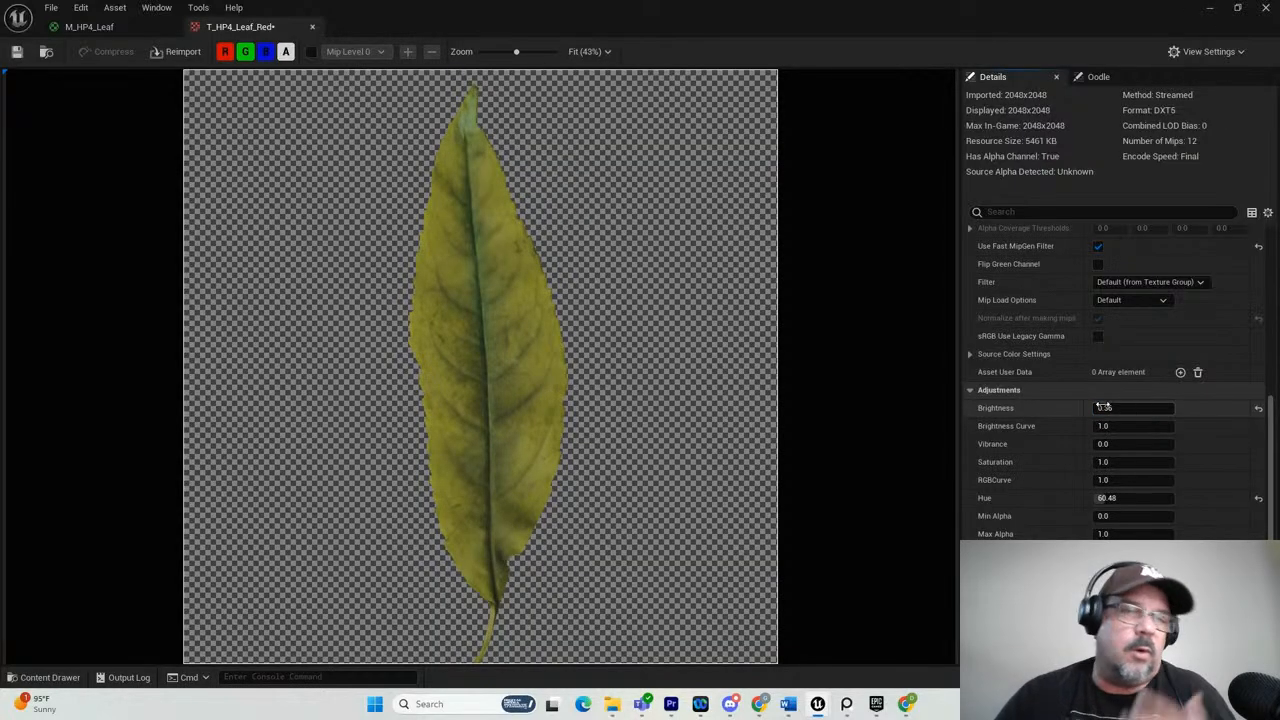
Save the leaf texture and move its editor window out of the way to return to the level's trees.
click(19, 55)
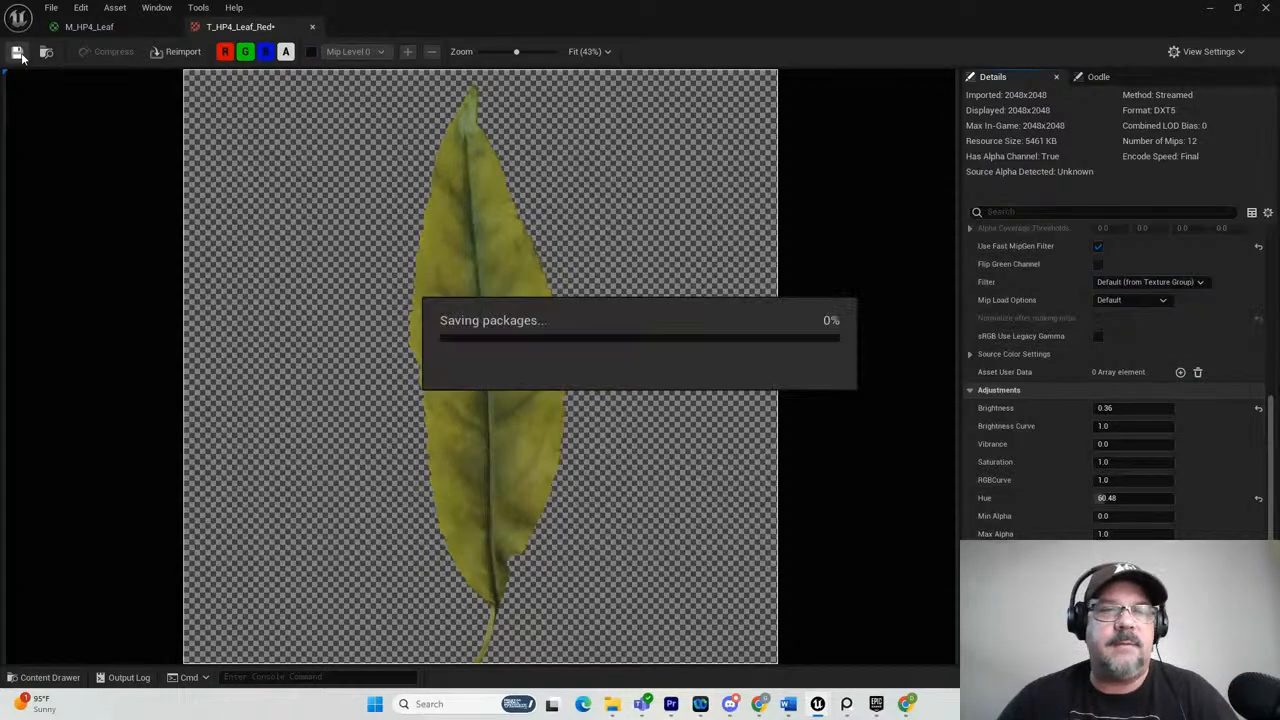
double_click(463, 20)
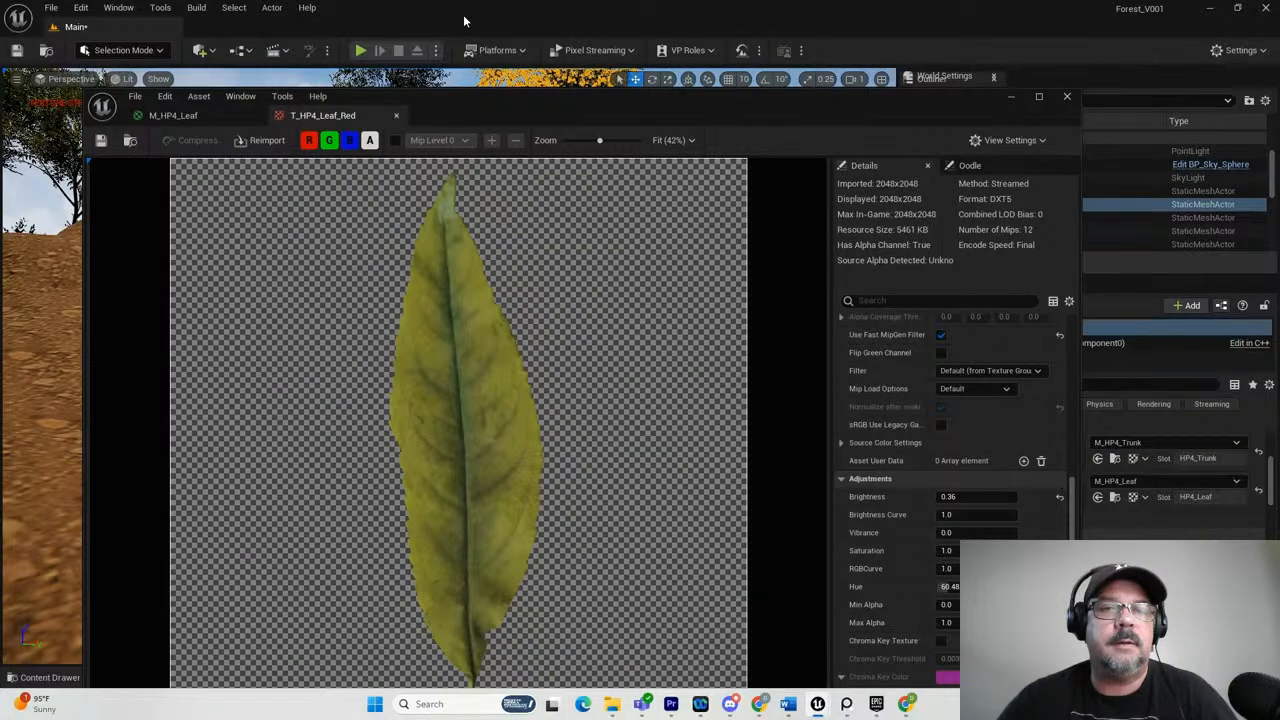
click(463, 20)
click(723, 138)
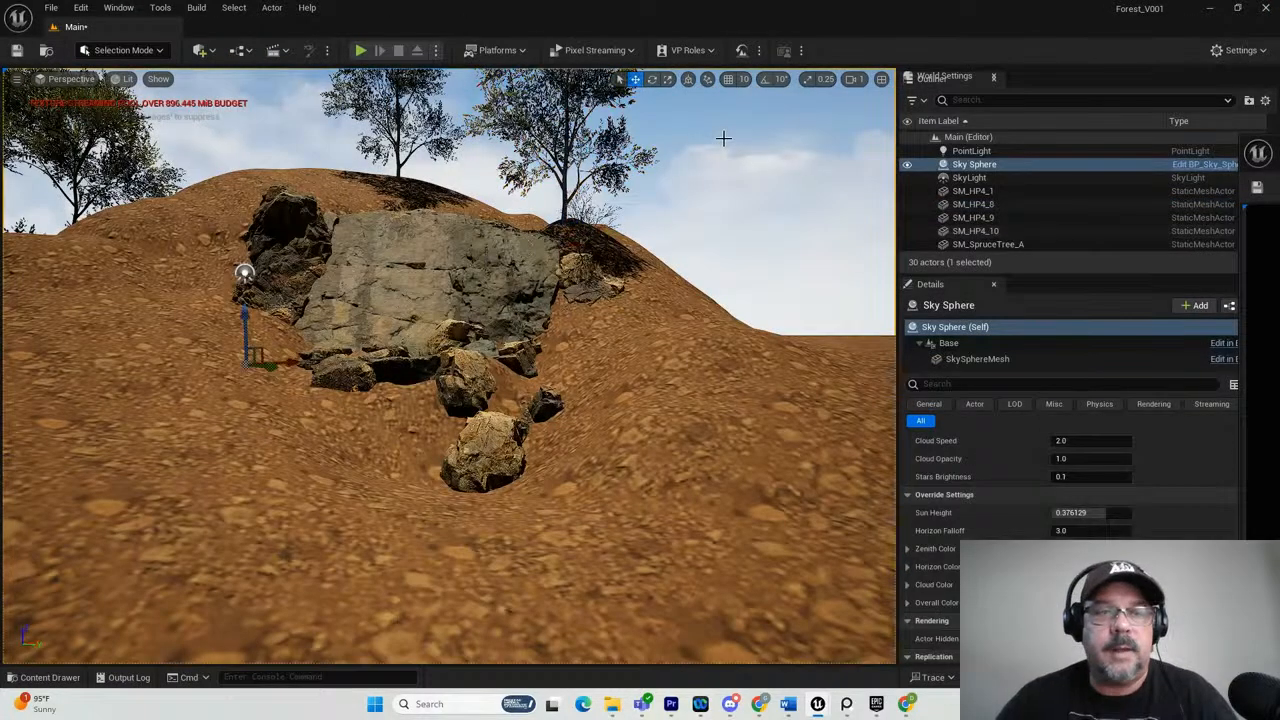
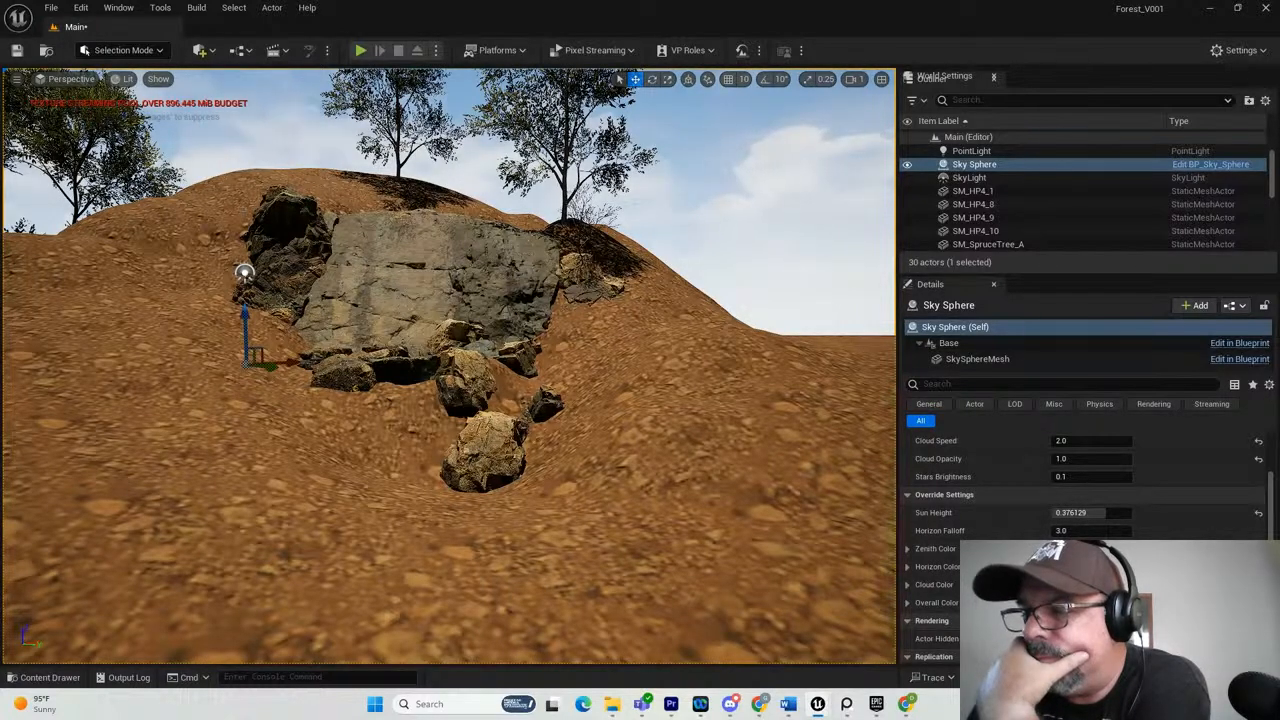
Bring up the floating content browser and open the Foliage_Sets/VOL8_DeadTrees/Meshes/NN folder.
drag(1279, 420, 547, 196)
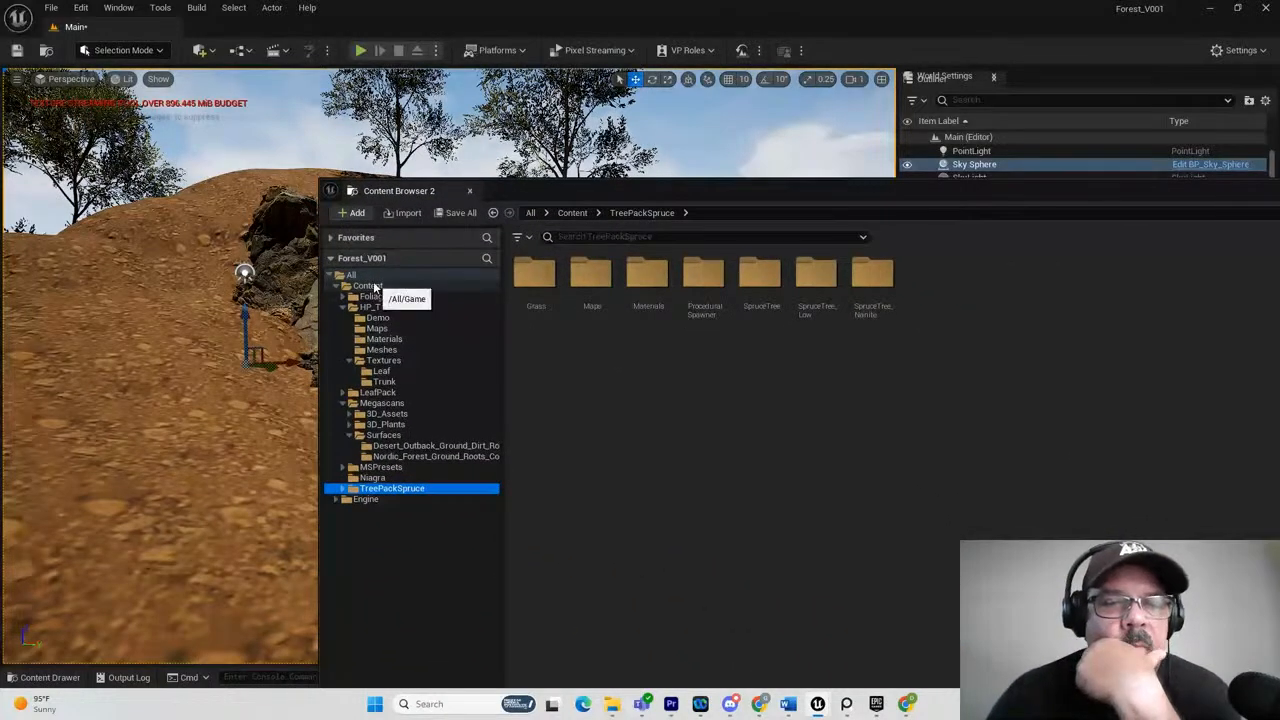
click(370, 286)
click(535, 285)
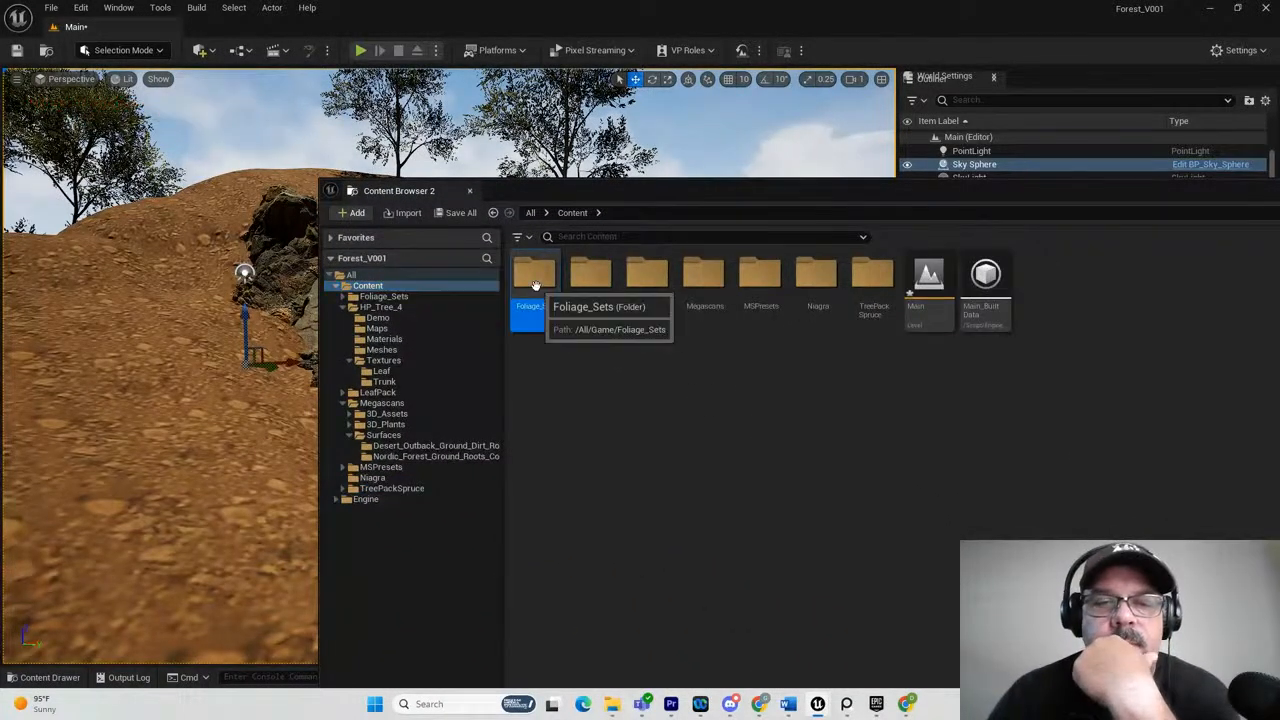
double_click(535, 285)
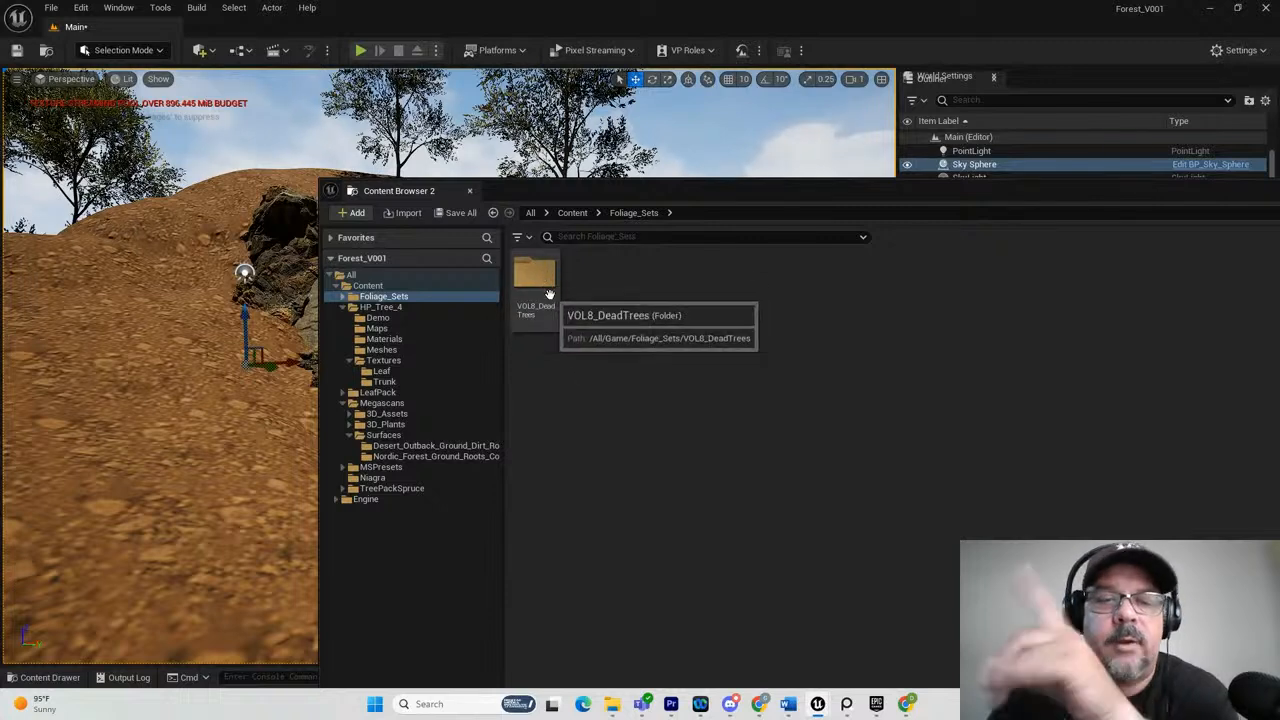
double_click(540, 280)
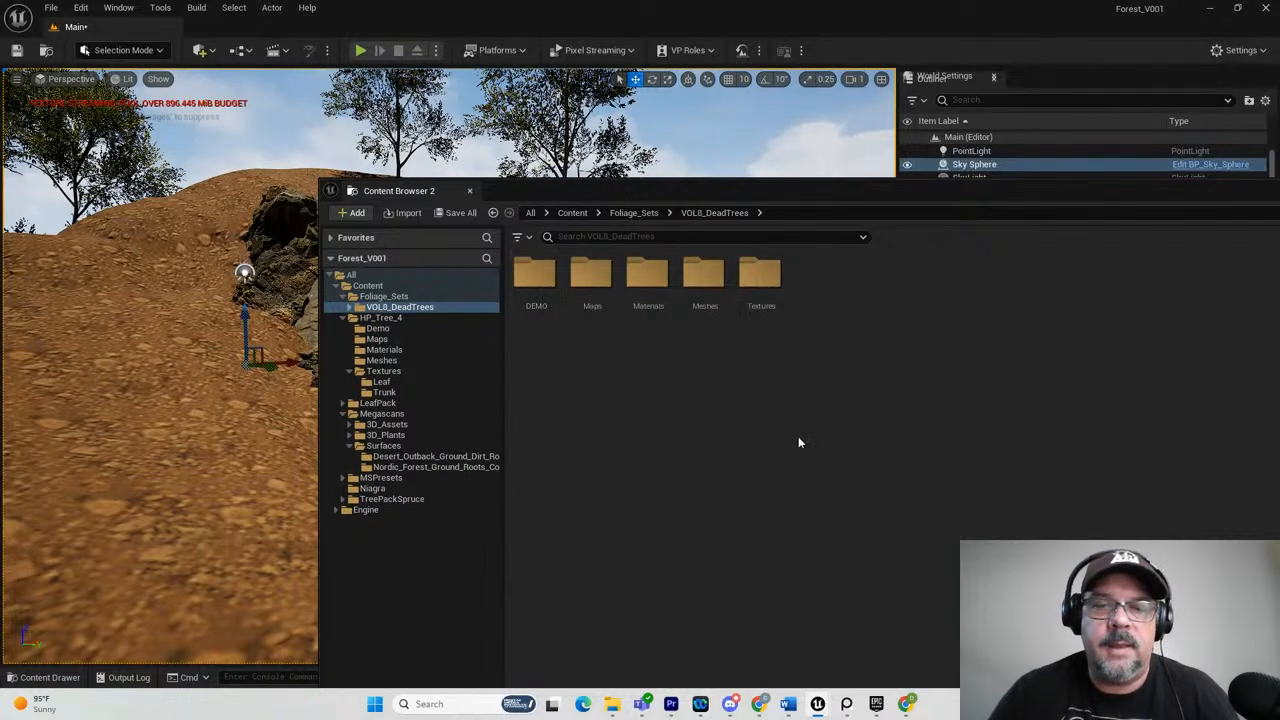
click(706, 282)
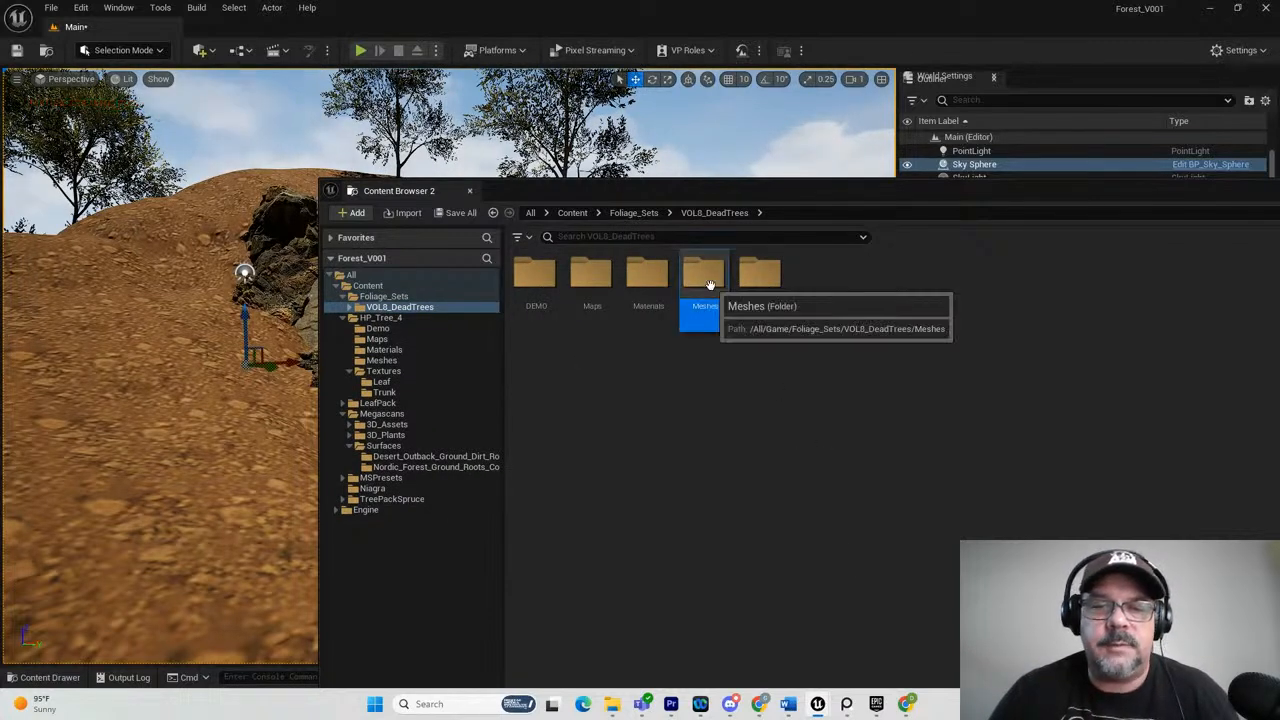
double_click(709, 285)
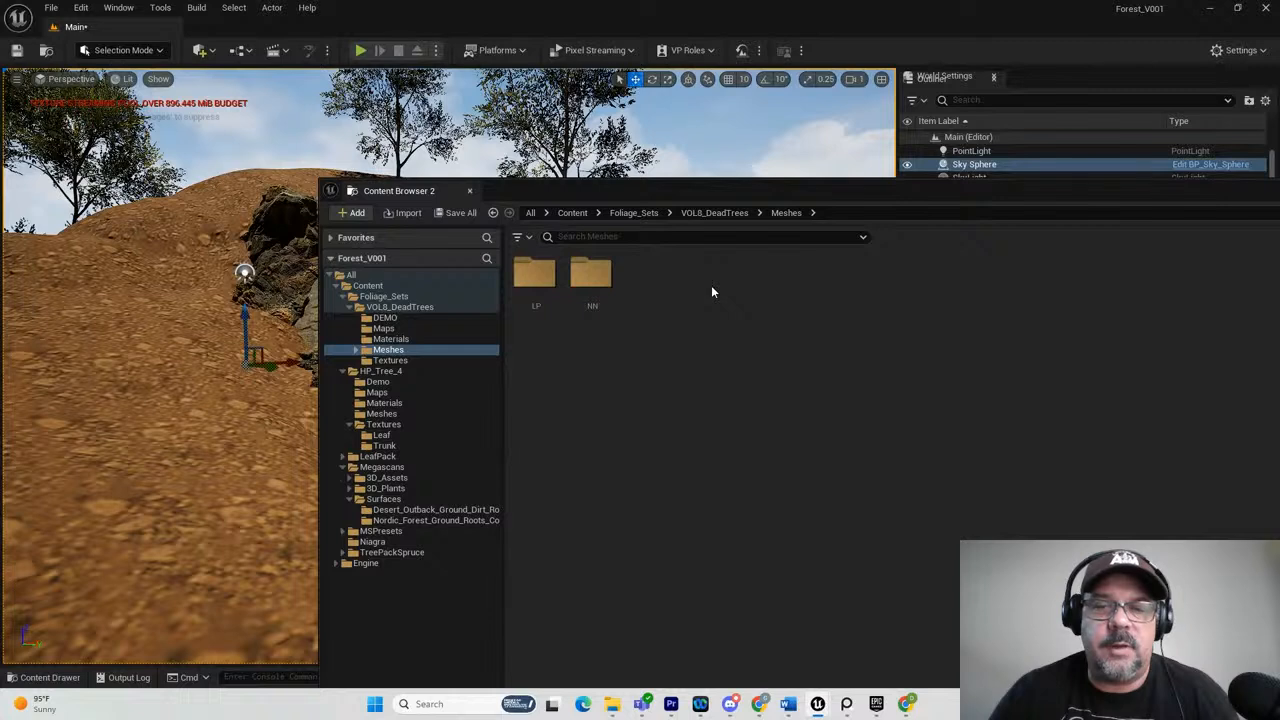
click(592, 278)
double_click(592, 278)
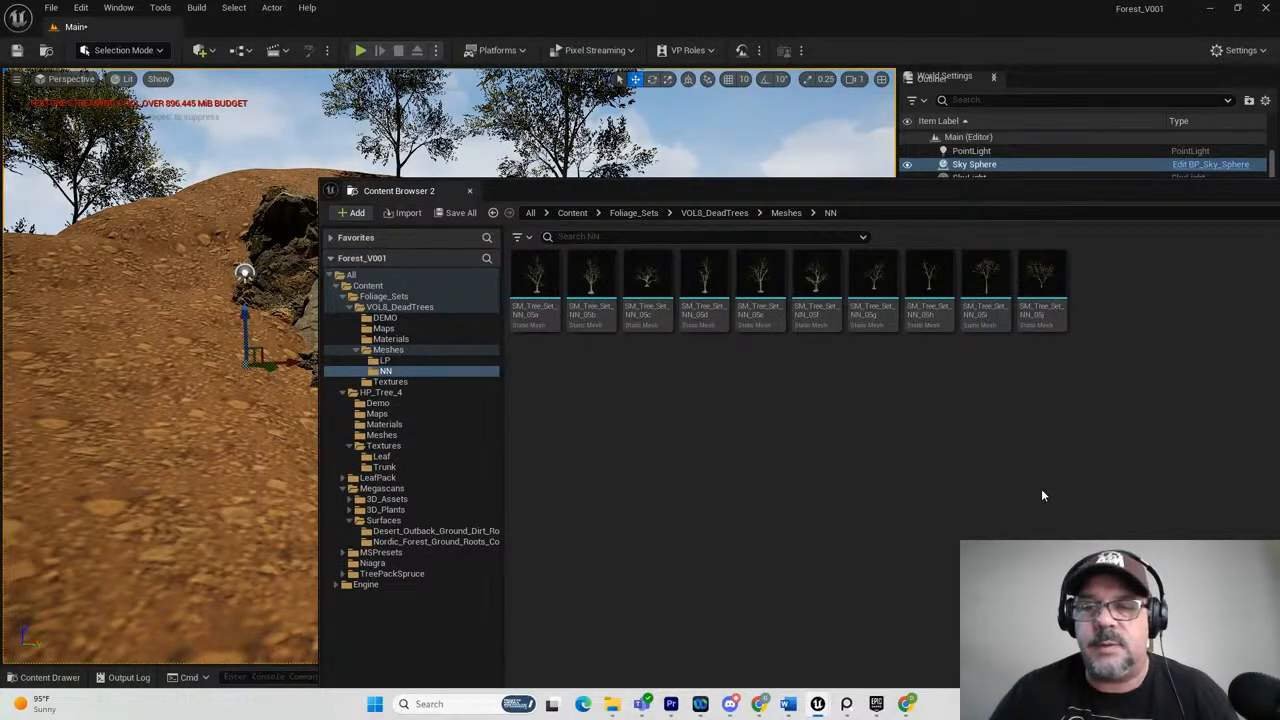
Place the SM_Tree_Set_NN_05e dead tree on the hill just left of the cliff, and move the content browser out of the way.
drag(704, 191, 851, 297)
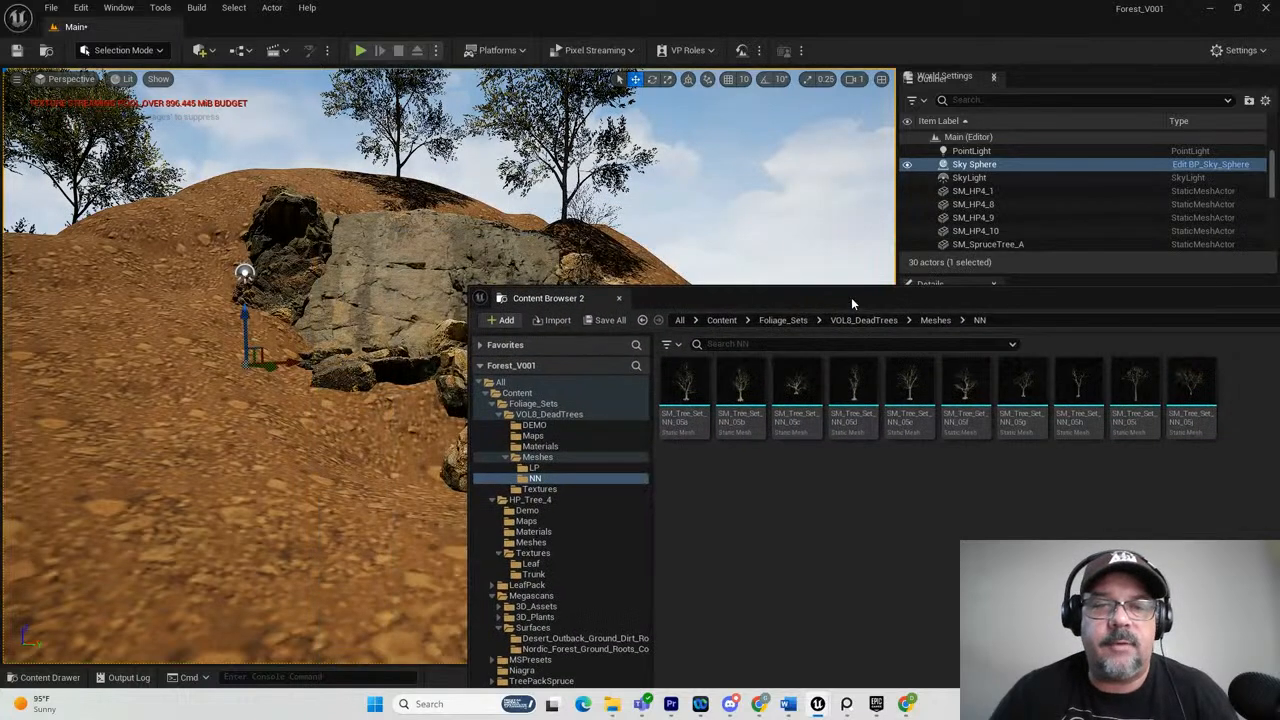
drag(1190, 392, 579, 252)
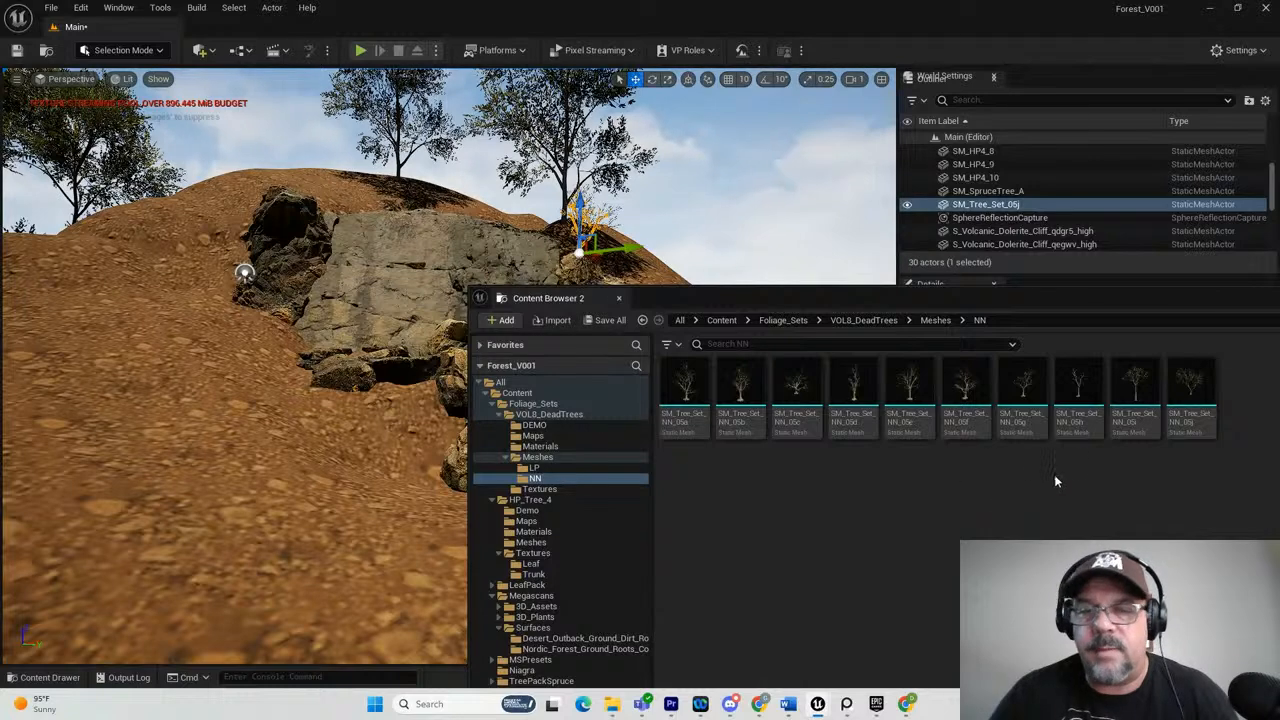
click(918, 400)
drag(117, 232, 192, 200)
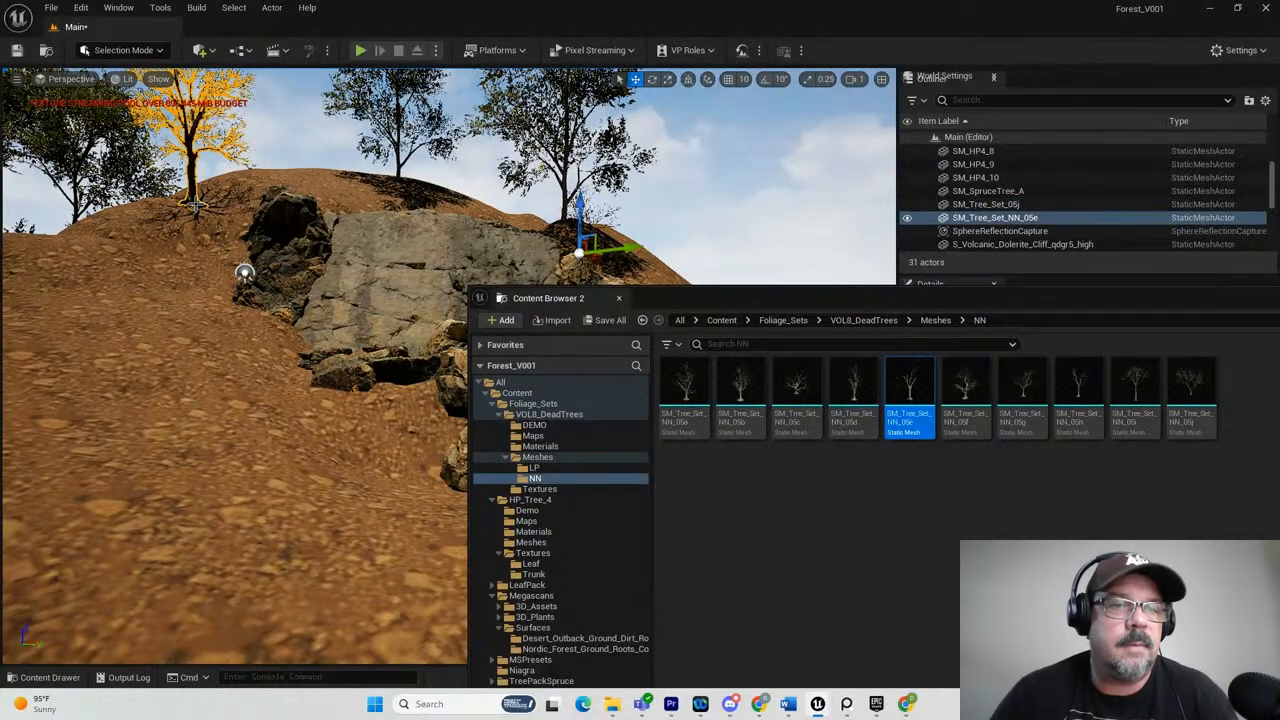
click(300, 142)
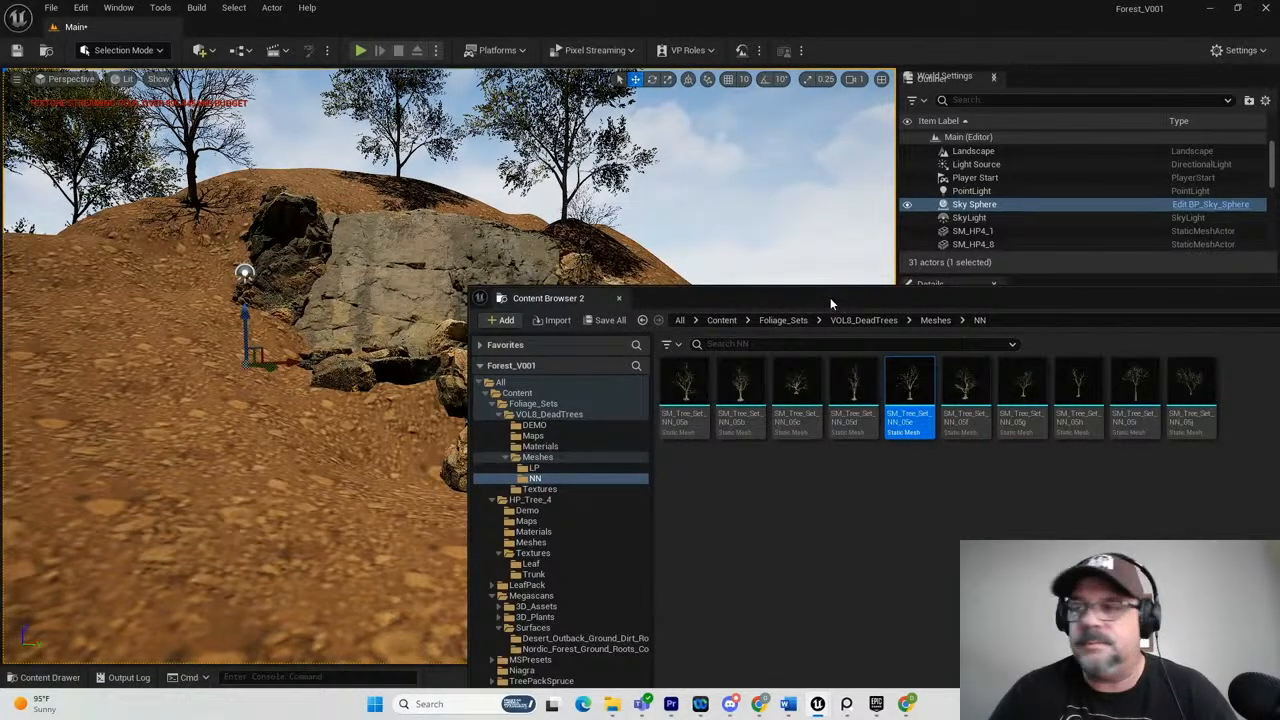
drag(826, 303, 1279, 262)
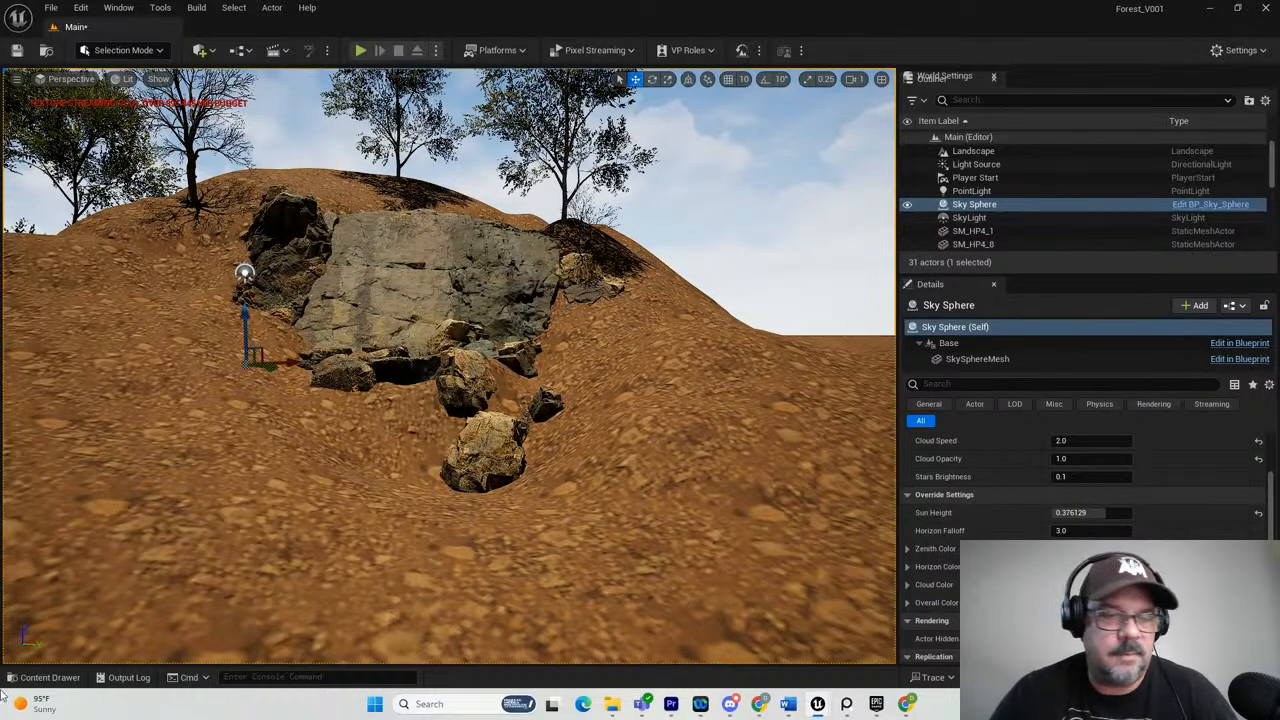
Switch to Foliage mode and add the SM_Tree_Set_NN_05i mesh to the foliage list, selecting it for painting.
click(129, 50)
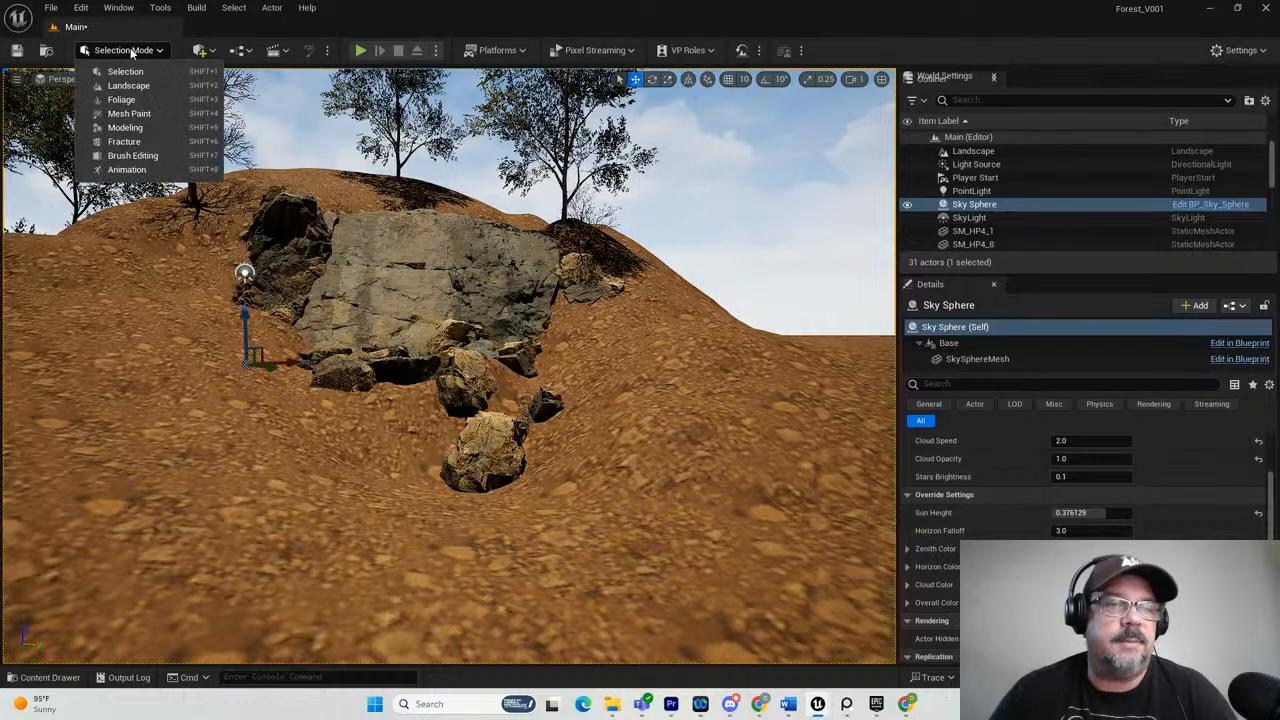
click(121, 99)
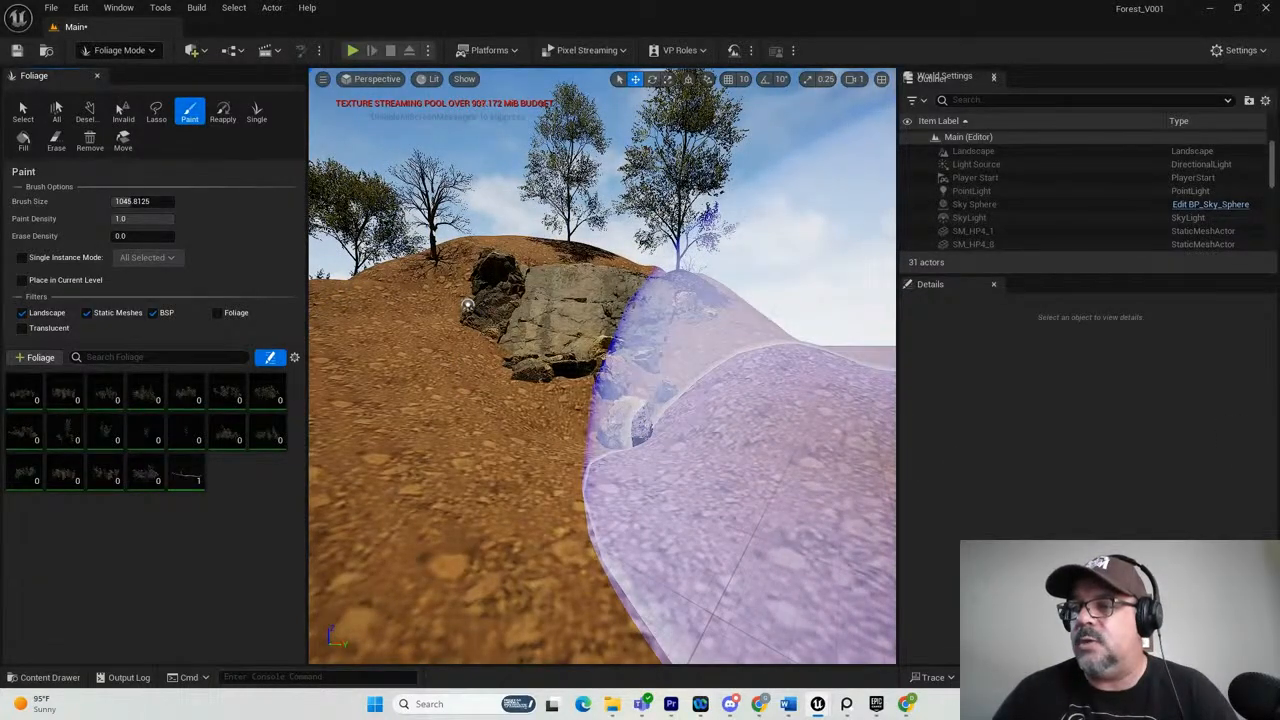
drag(1279, 200, 751, 164)
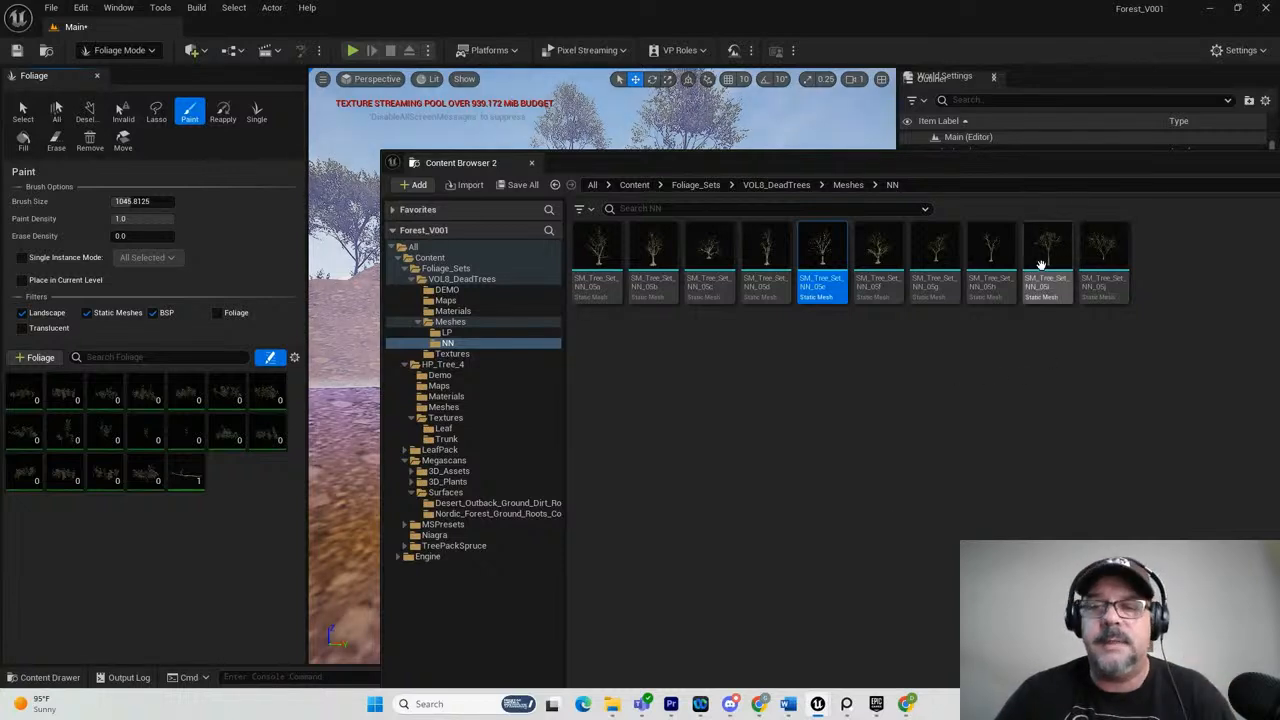
mouse_move(1050, 252)
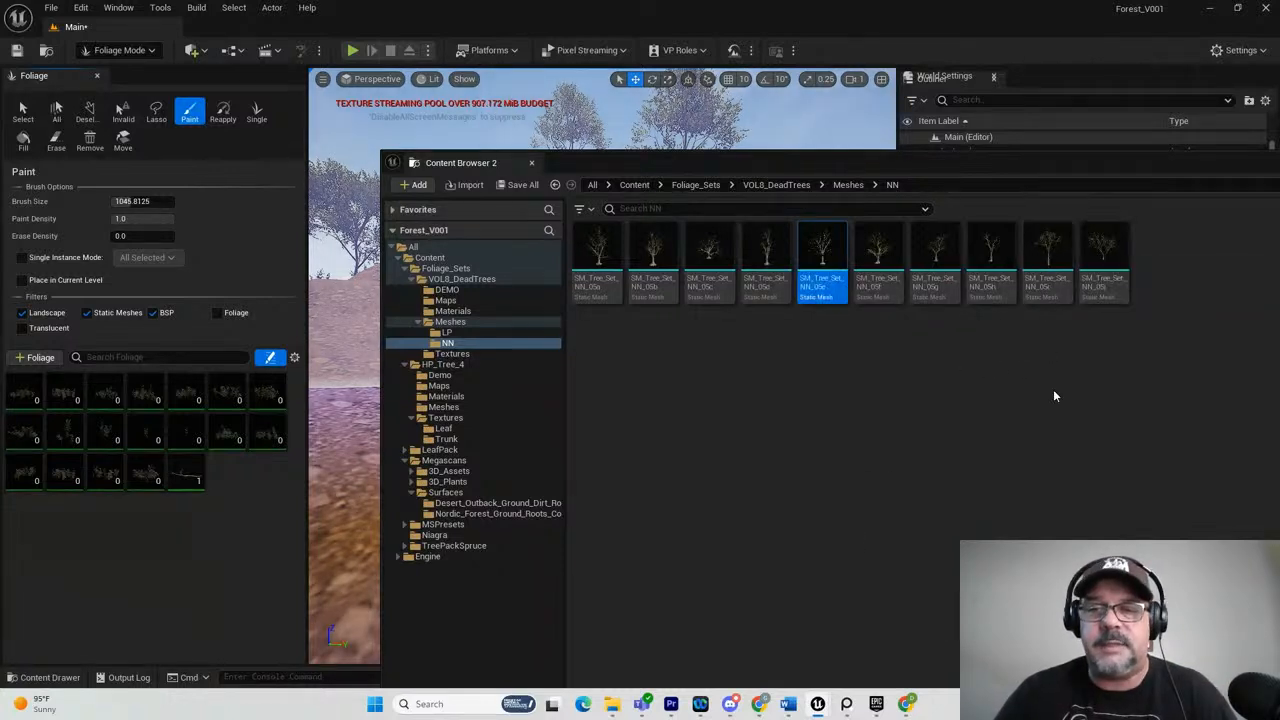
drag(1048, 255, 178, 455)
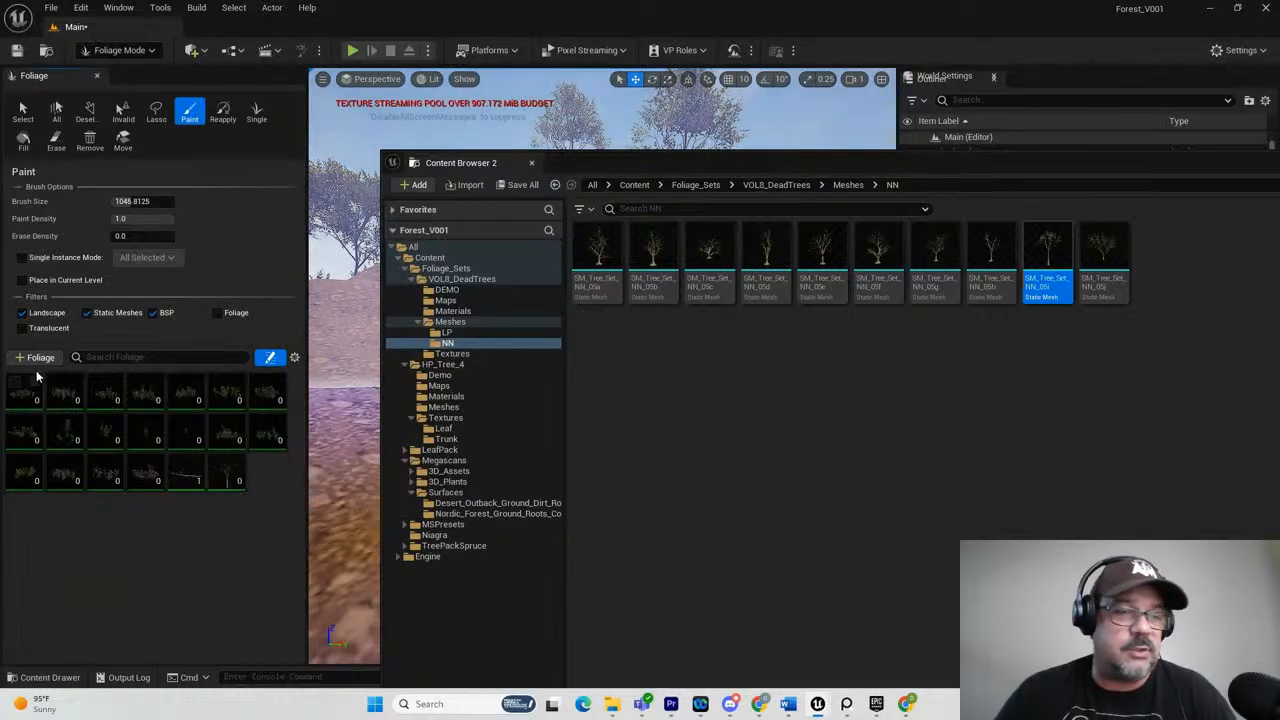
click(232, 475)
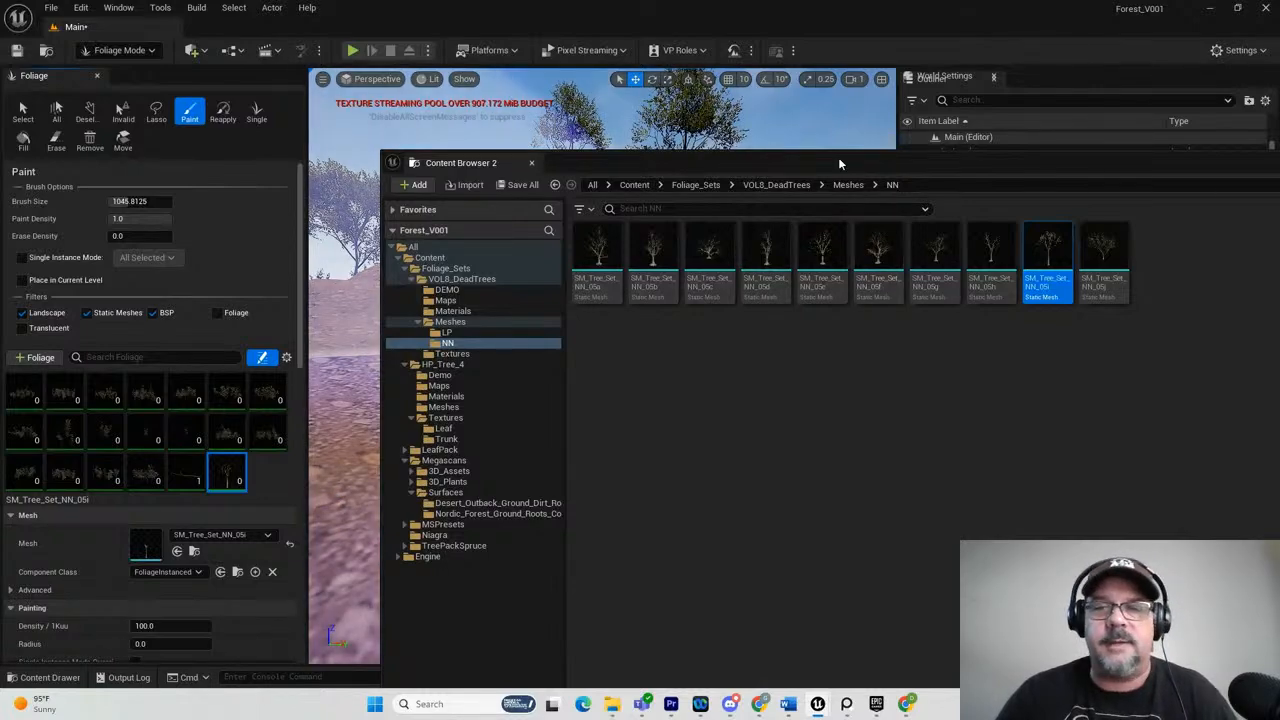
drag(838, 157, 1279, 200)
Try painting SM_Tree_Set_NN_05i trees over the ground in front of the cliff at the default density, and undo the strokes.
scroll(535, 387, down, 5)
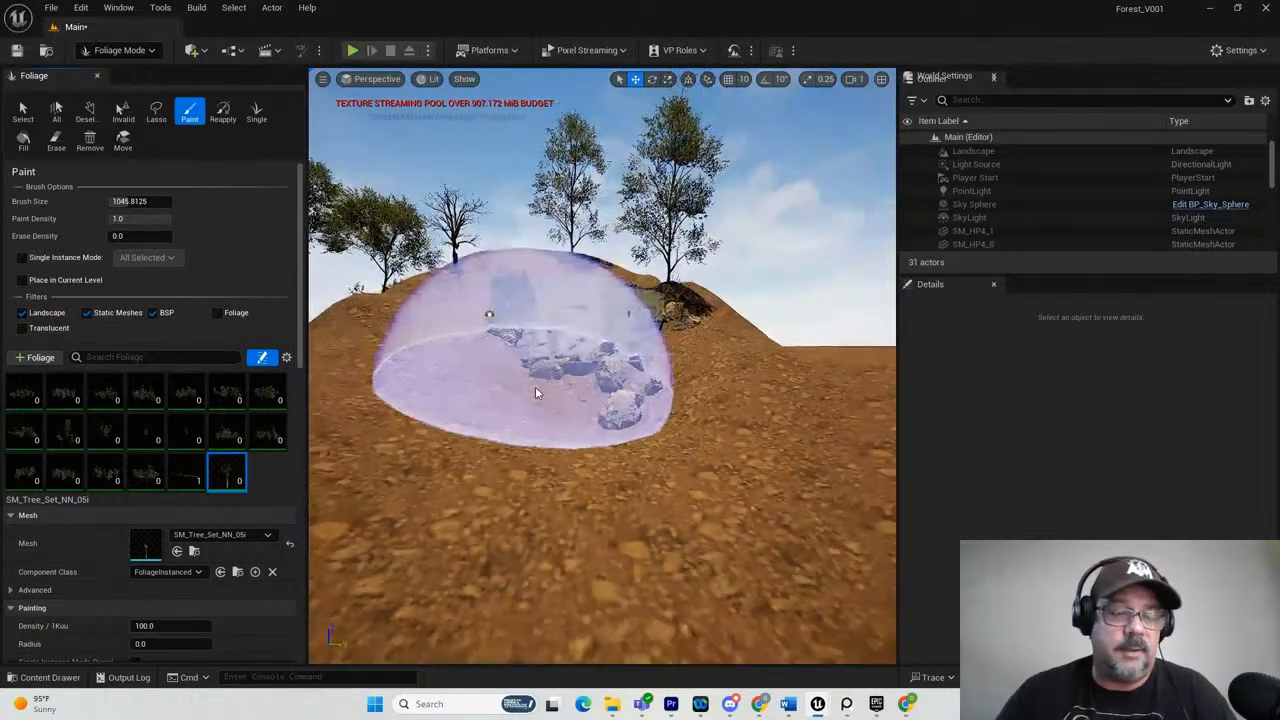
mouse_move(535, 387)
alt+mouse_down()
mouse_move(562, 424)
mouse_move(657, 462)
mouse_move(528, 380)
mouse_move(545, 373)
mouse_move(620, 437)
mouse_move(520, 471)
alt+mouse_up()
scroll(592, 370, down, 3)
mouse_move(490, 422)
mouse_down()
mouse_move(443, 446)
mouse_move(469, 514)
mouse_move(583, 563)
mouse_move(613, 470)
mouse_move(594, 327)
mouse_move(573, 354)
mouse_move(533, 361)
mouse_up()
scroll(528, 508, up, 3)
mouse_move(538, 498)
alt+mouse_down()
mouse_move(530, 463)
mouse_move(597, 474)
alt+mouse_up()
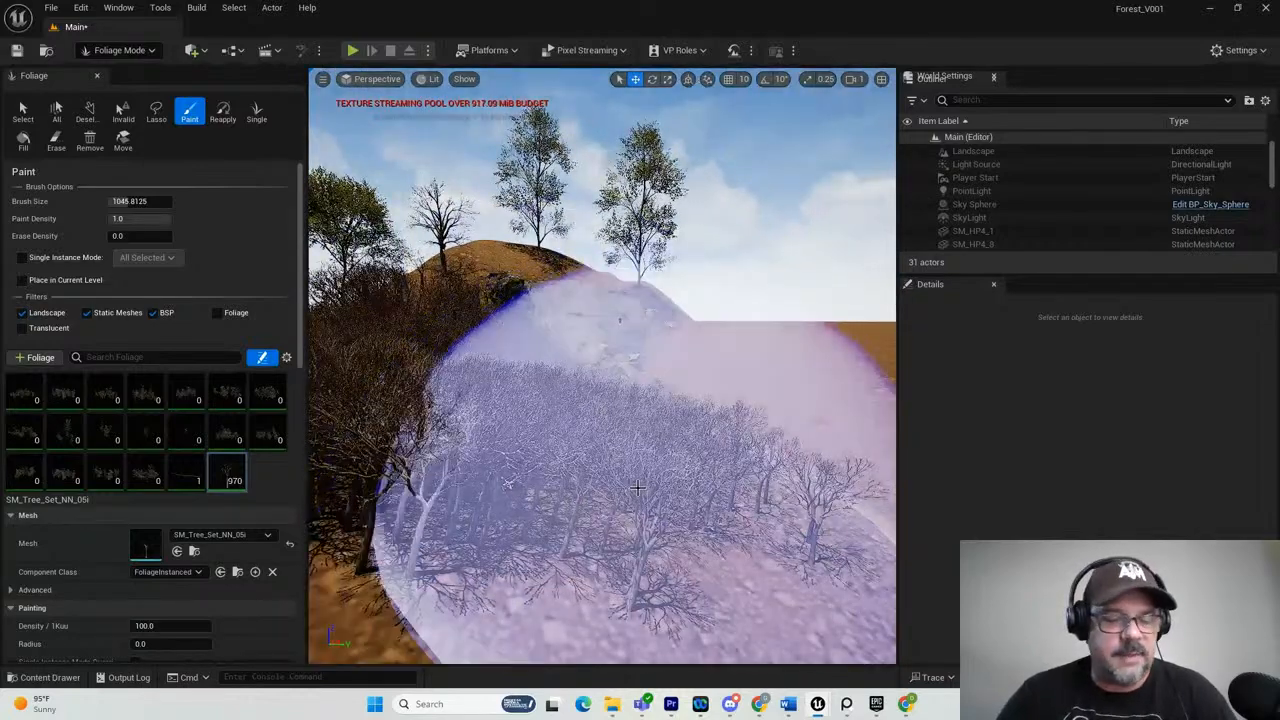
key(ctrl+z)
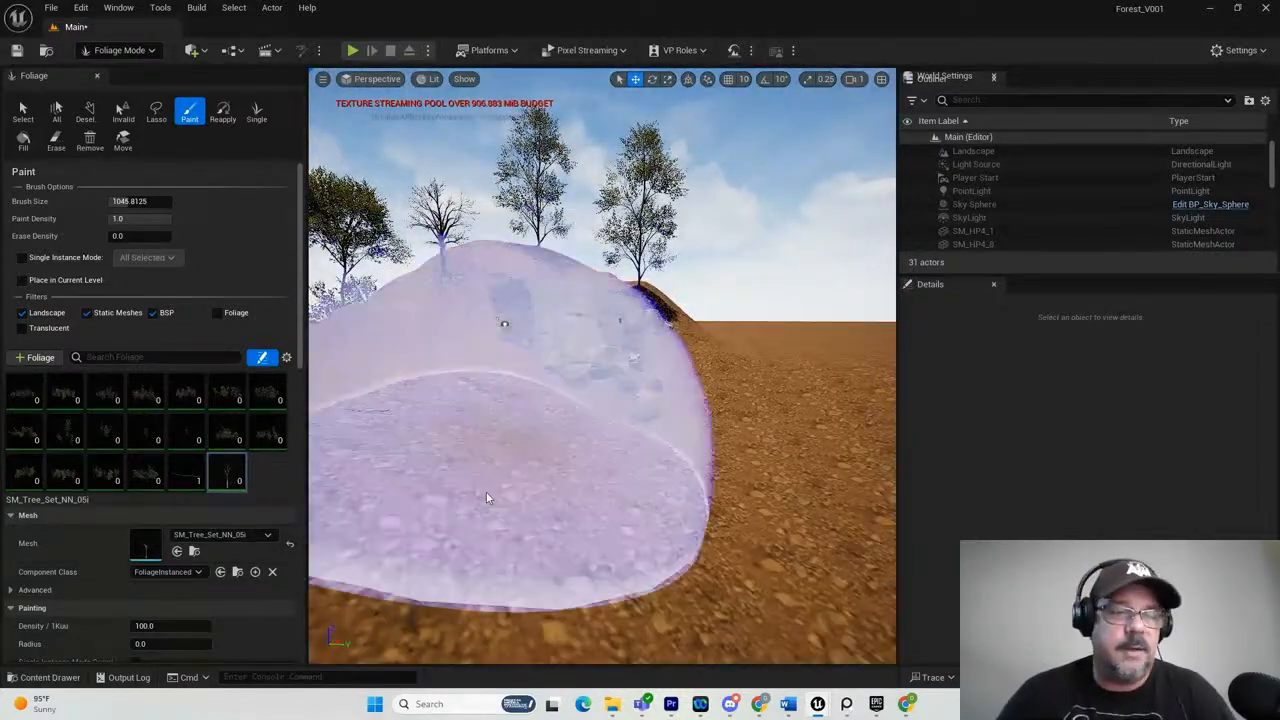
Set the painting density of the SM_Tree_Set_NN_05i foliage to 1.0.
scroll(250, 440, down, 2)
scroll(250, 438, down, 3)
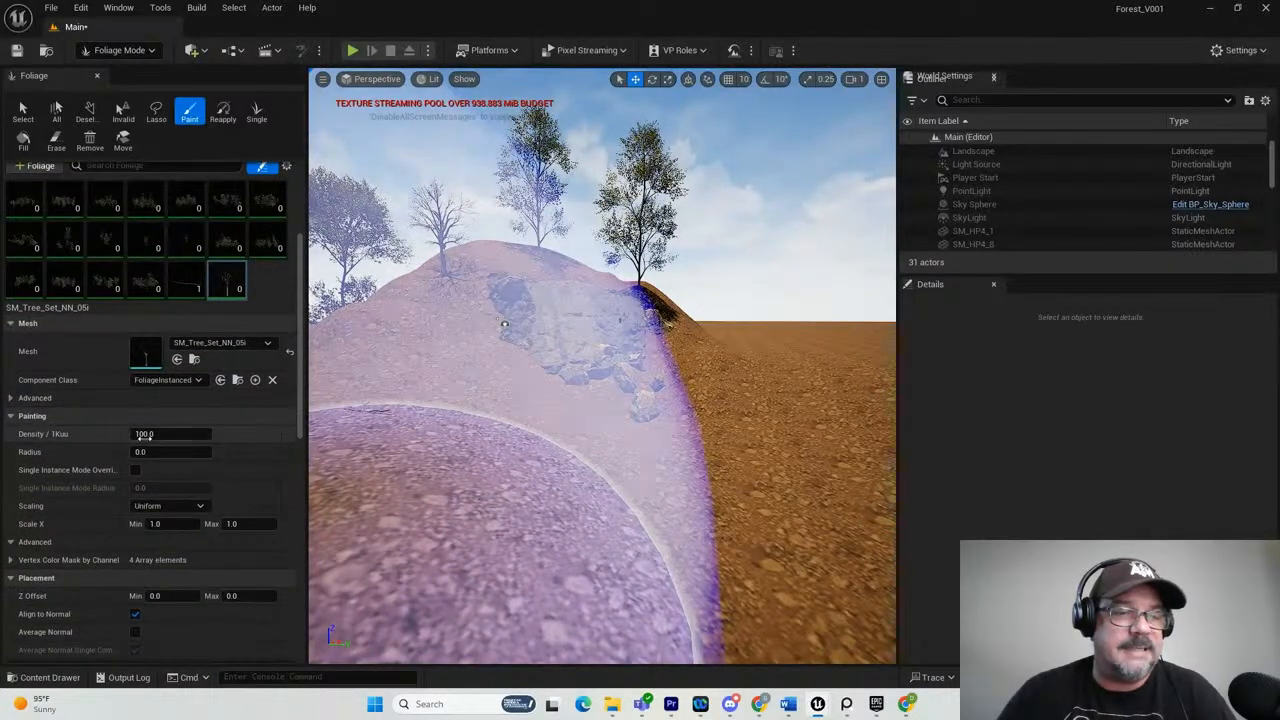
click(143, 433)
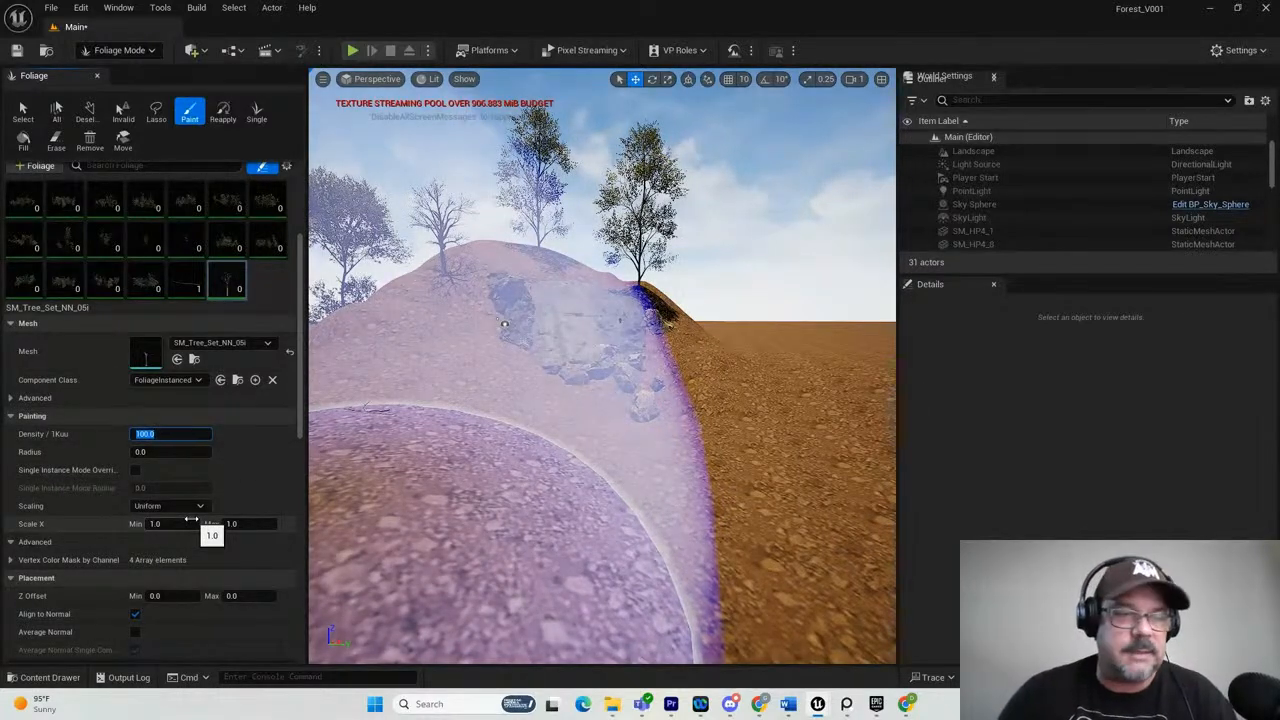
text(1)
key(Return)
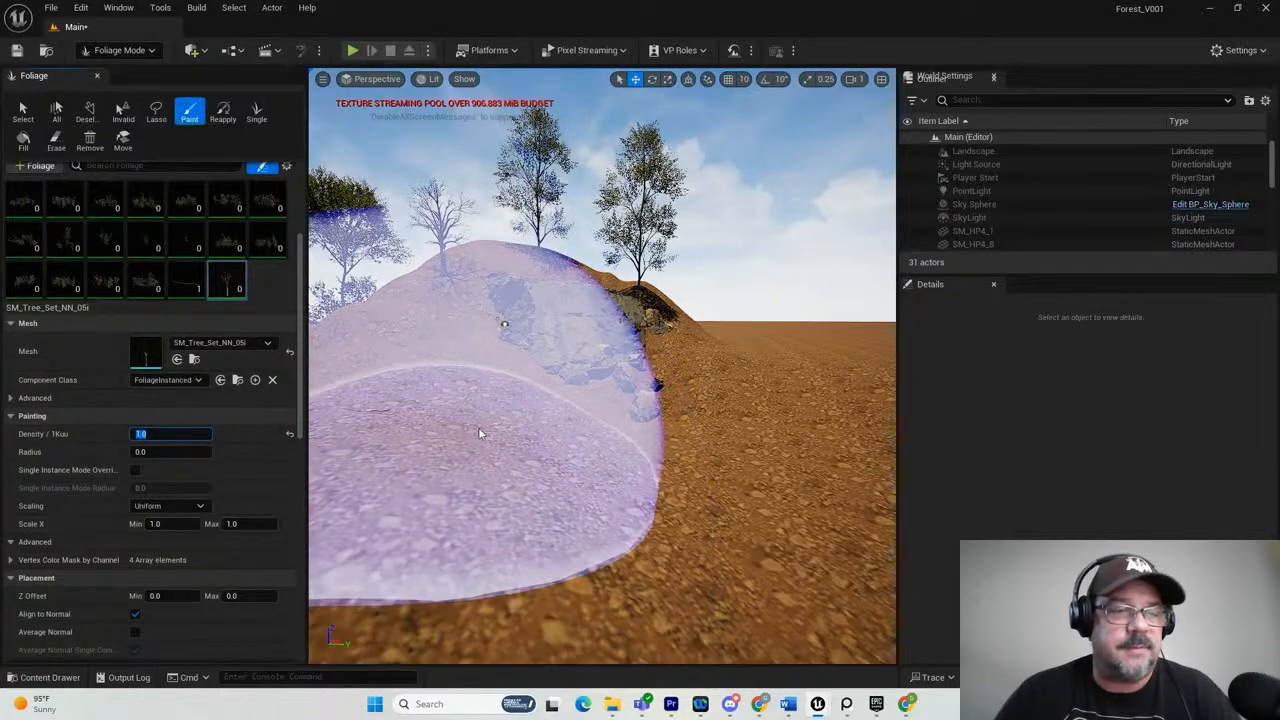
Paint a sparse scattering of SM_Tree_Set_NN_05i trees over the ground in front of and beside the cliff.
scroll(588, 432, down, 1)
scroll(588, 428, down, 3)
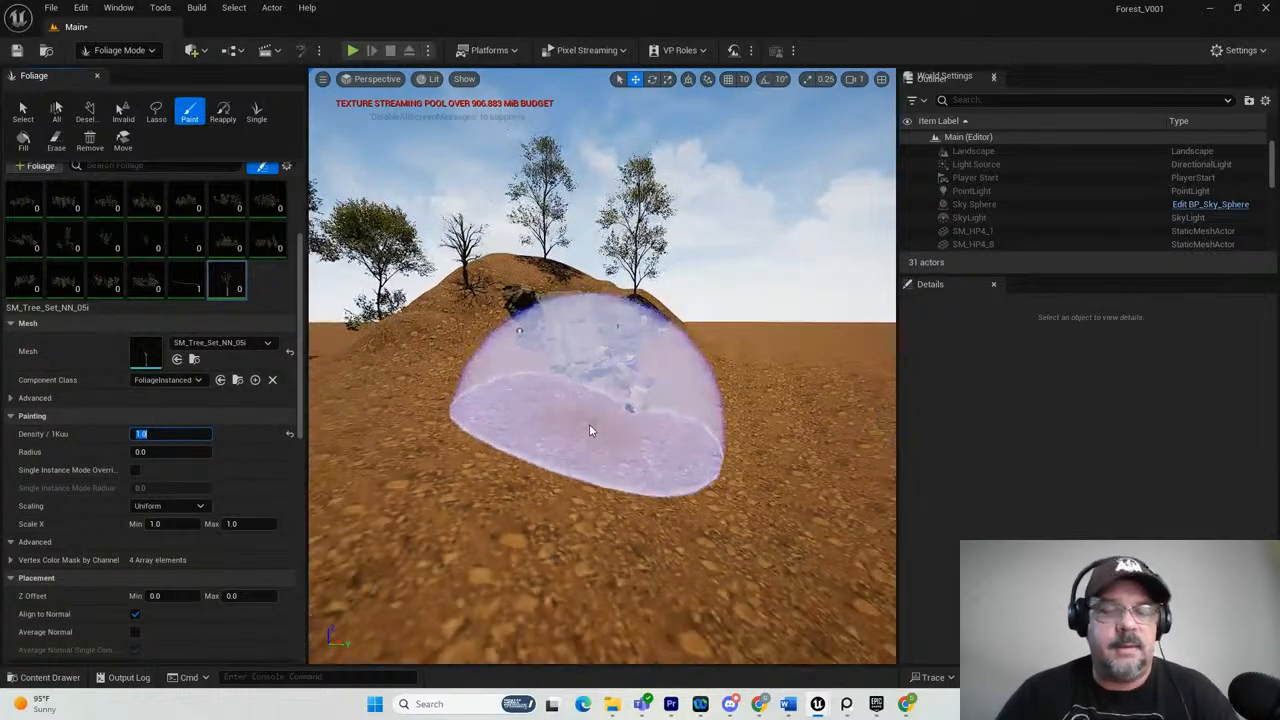
right_drag(580, 422, 554, 444)
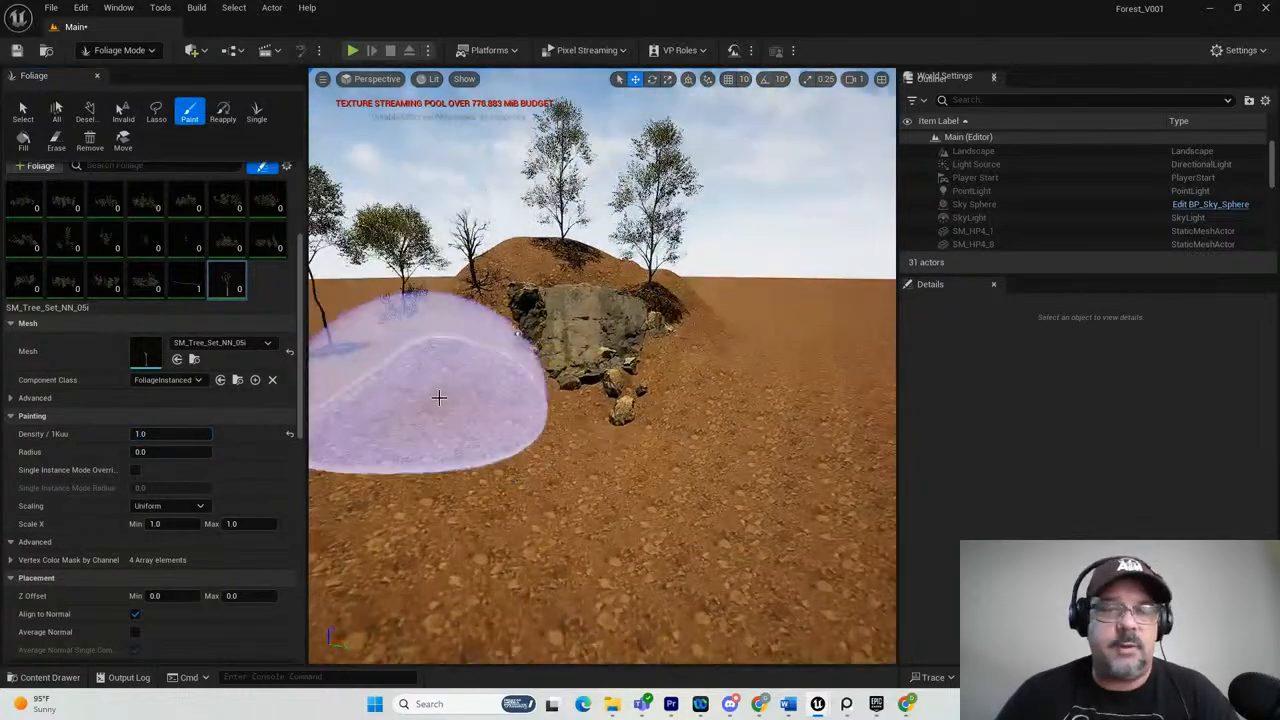
mouse_move(438, 398)
mouse_down()
mouse_move(471, 490)
mouse_move(622, 483)
mouse_move(673, 437)
mouse_up()
right_drag(673, 438, 675, 445)
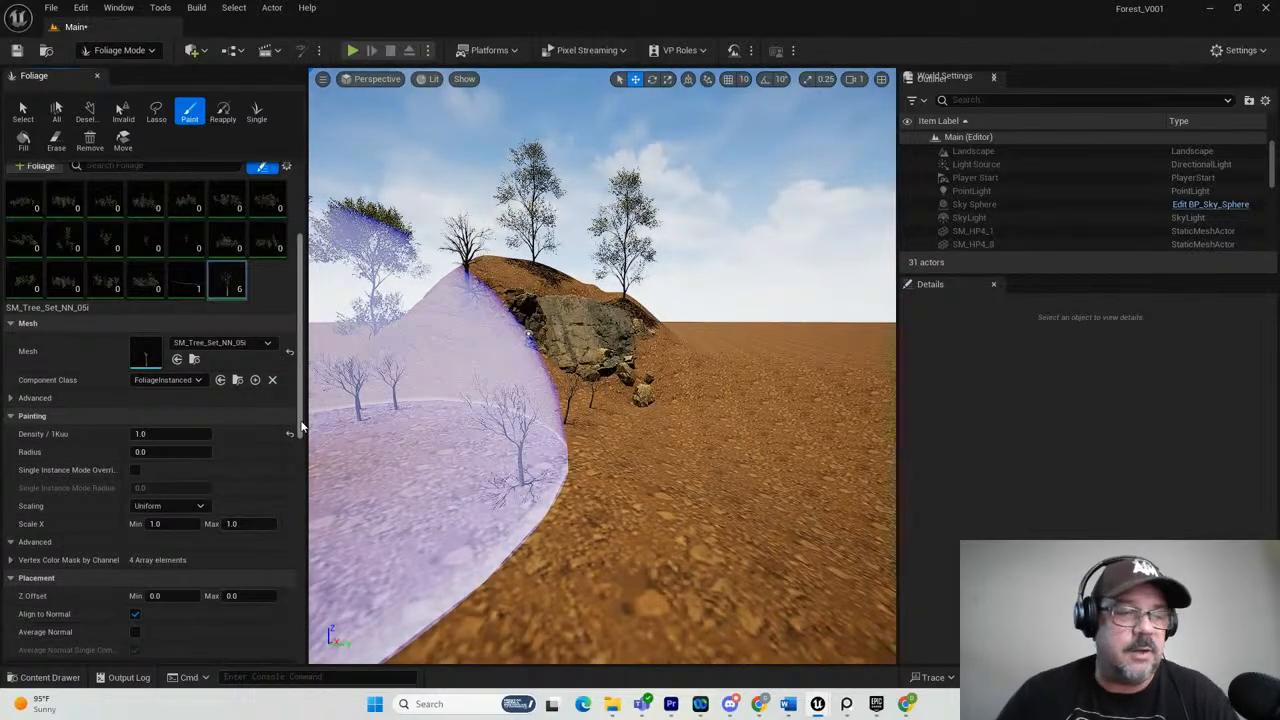
Review the painting and placement settings of the tree foliage and set its Scaling to Free.
scroll(218, 455, down, 2)
scroll(200, 409, down, 3)
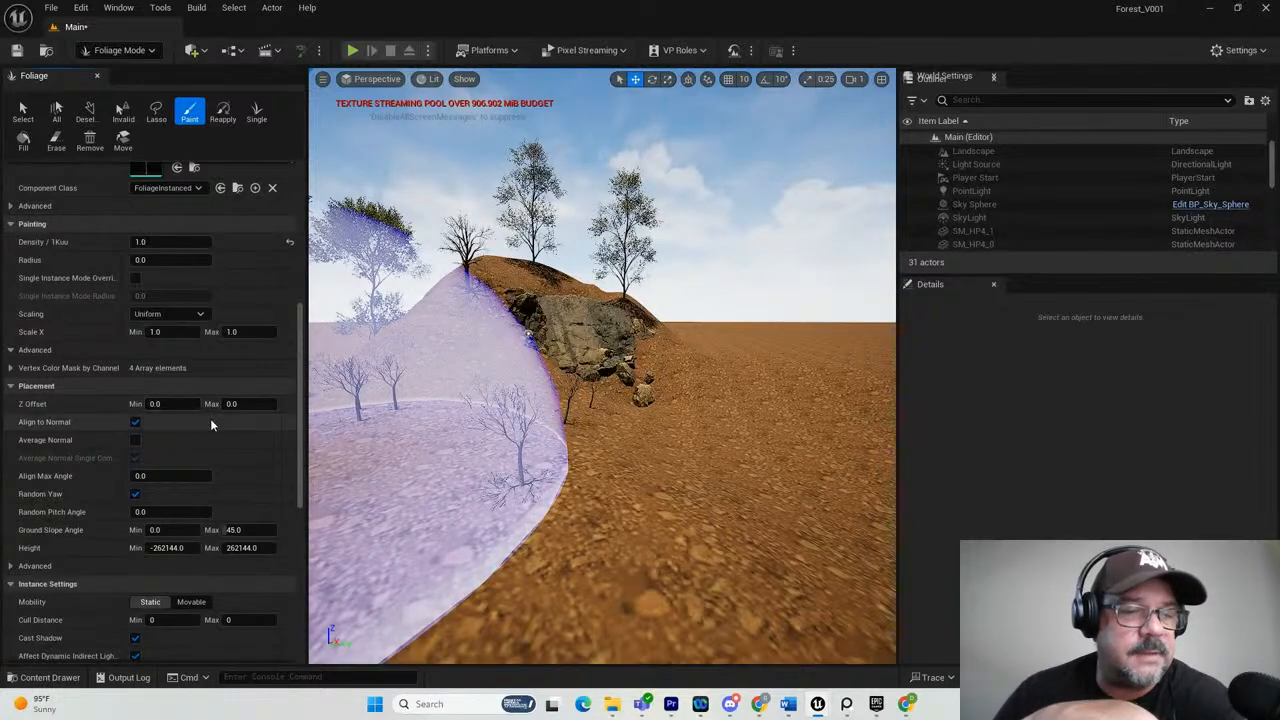
scroll(193, 486, down, 1)
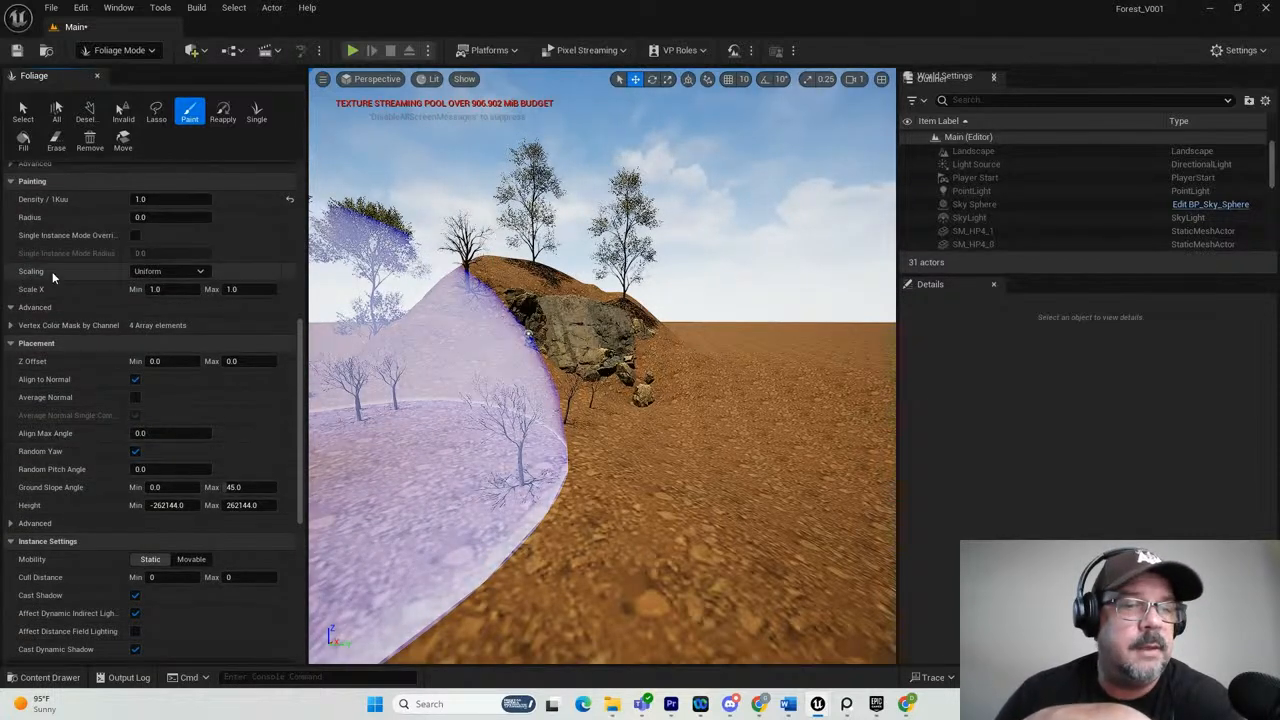
scroll(130, 320, up, 2)
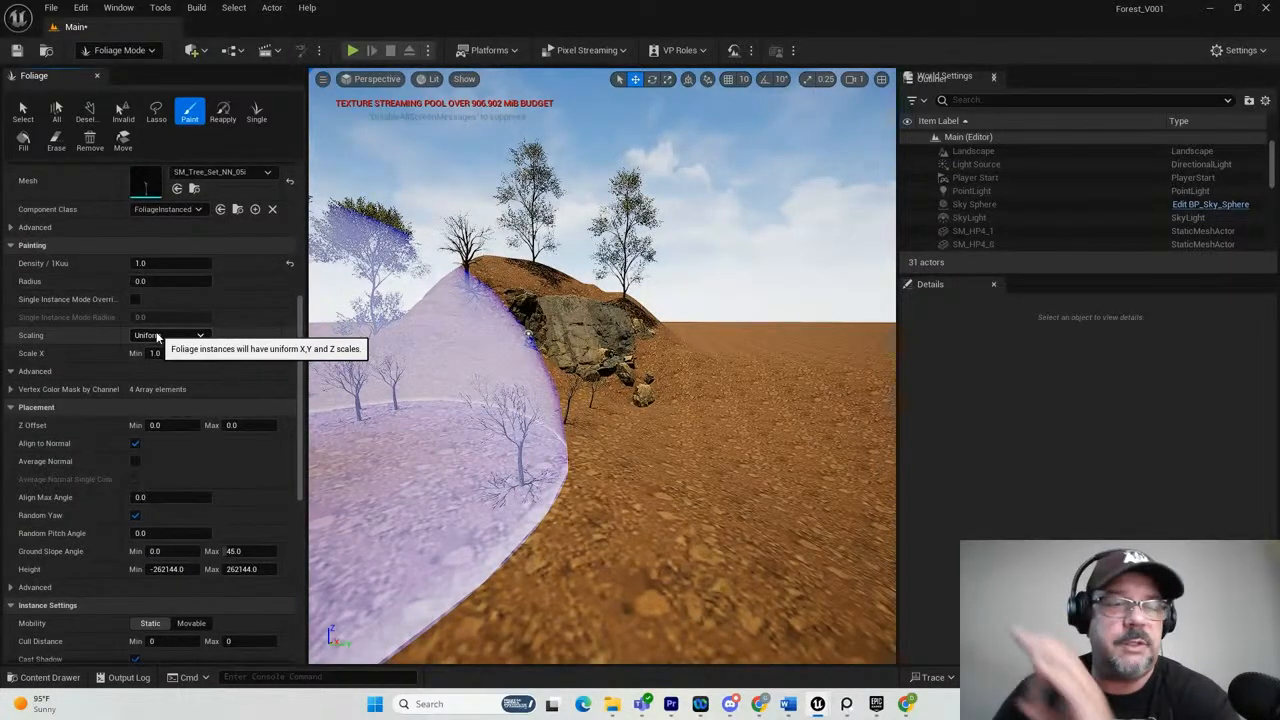
click(160, 336)
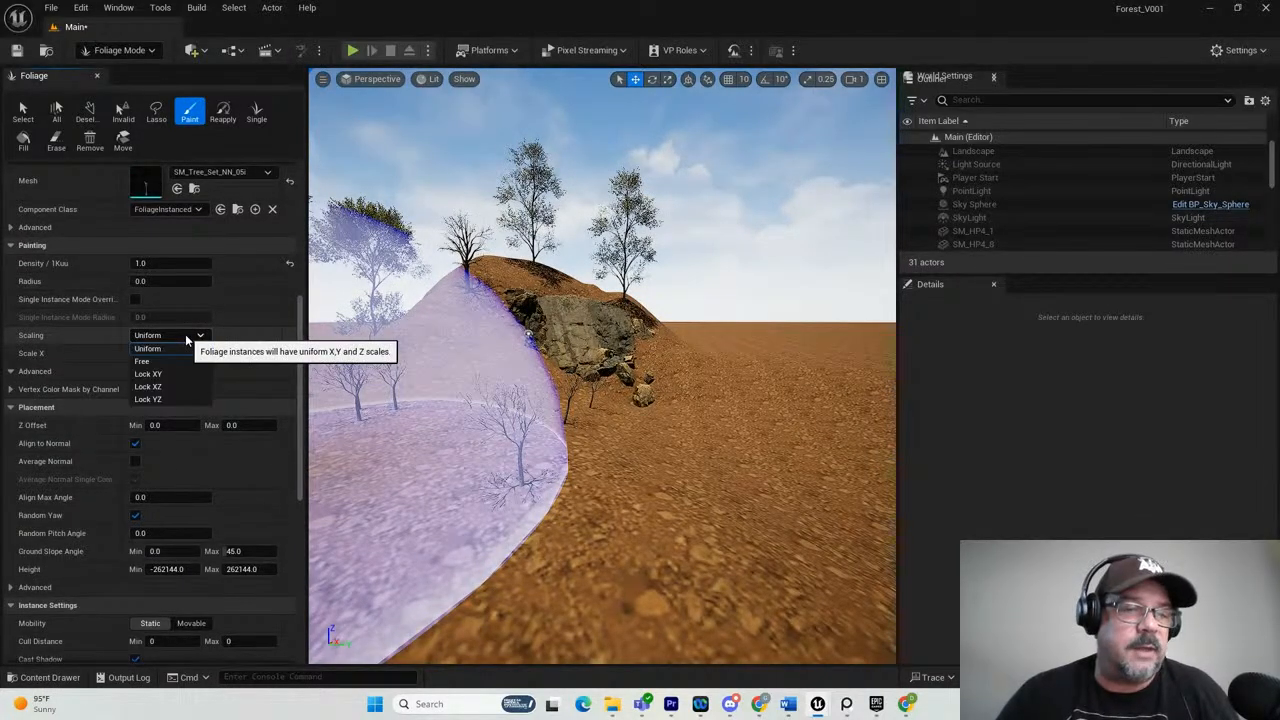
click(145, 361)
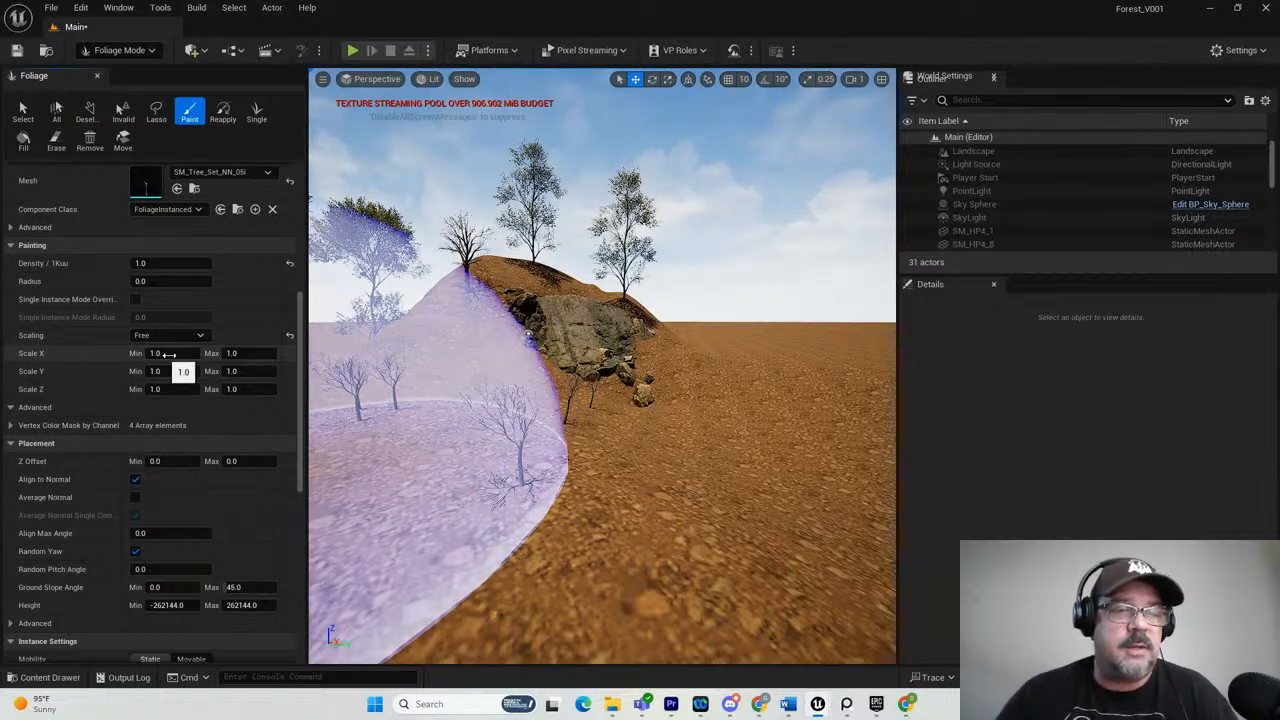
Set the tree foliage's Scale X range to a minimum of 0.2 and a maximum of 1.7.
text(0.2)
key(Return)
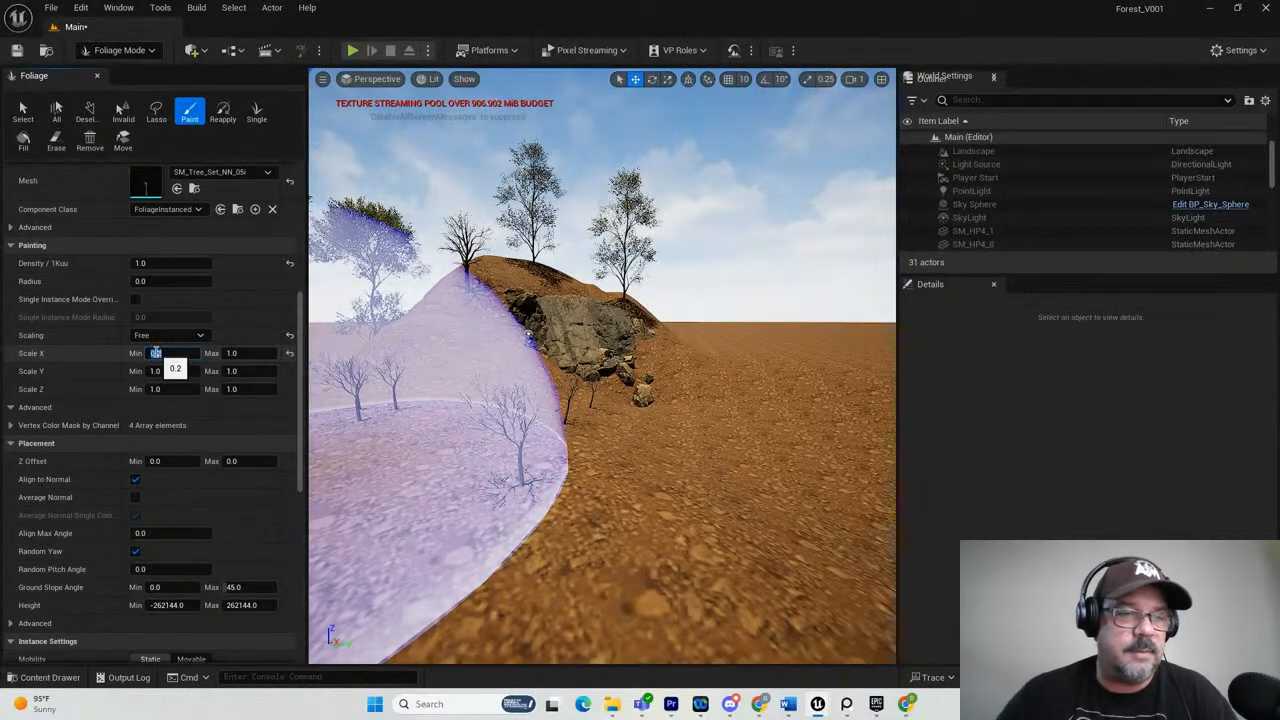
click(234, 354)
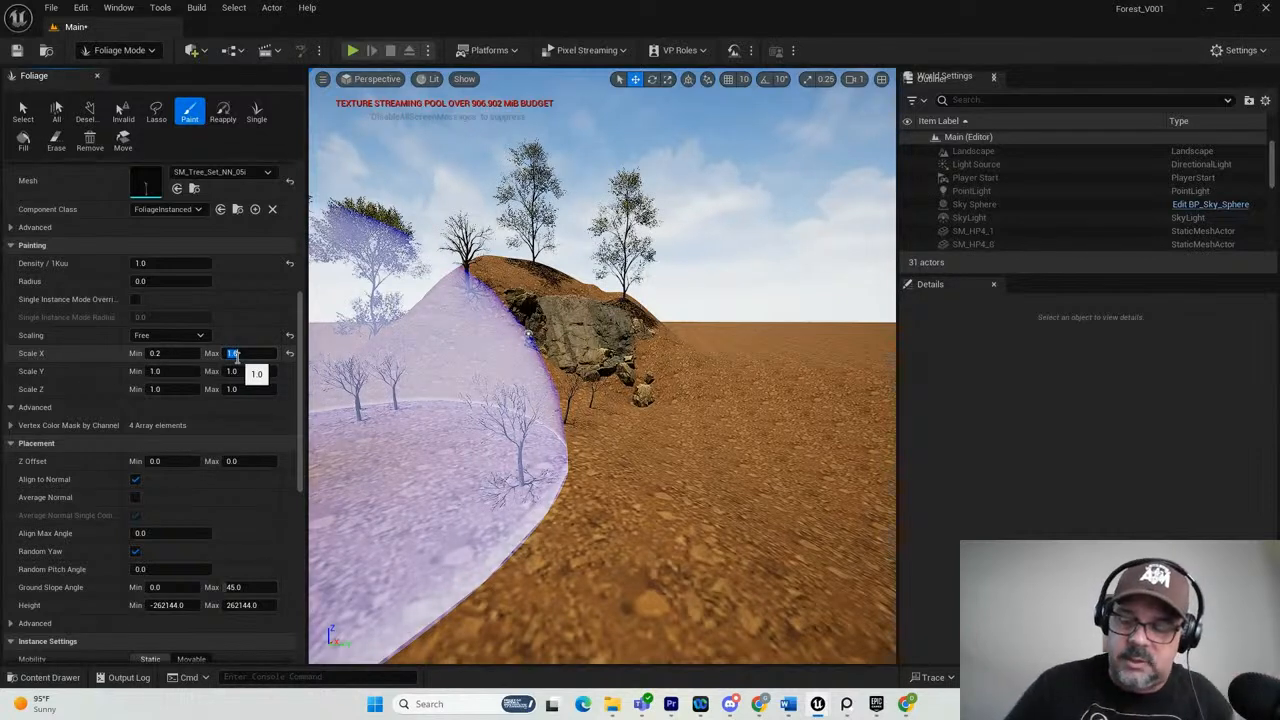
text(1.7)
key(Return)
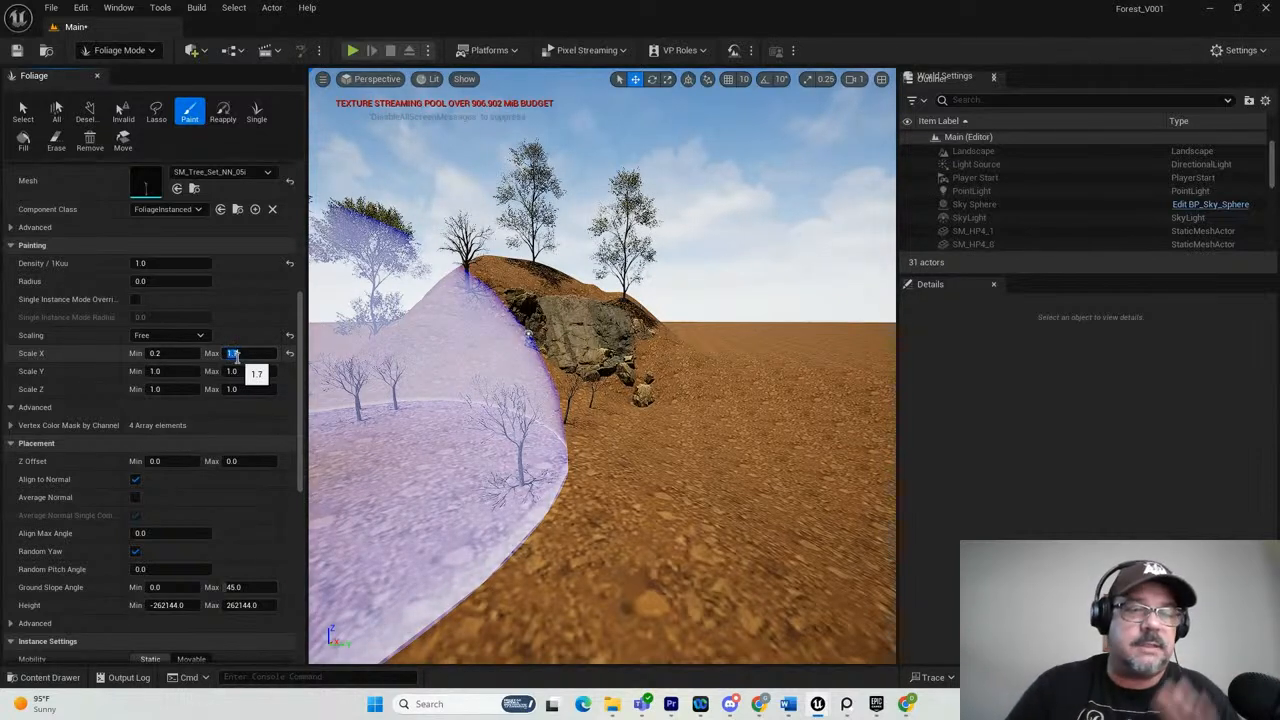
Set the tree foliage's Scale Y and Scale Z ranges to a minimum of 0.2 and a maximum of 1.7.
click(155, 371)
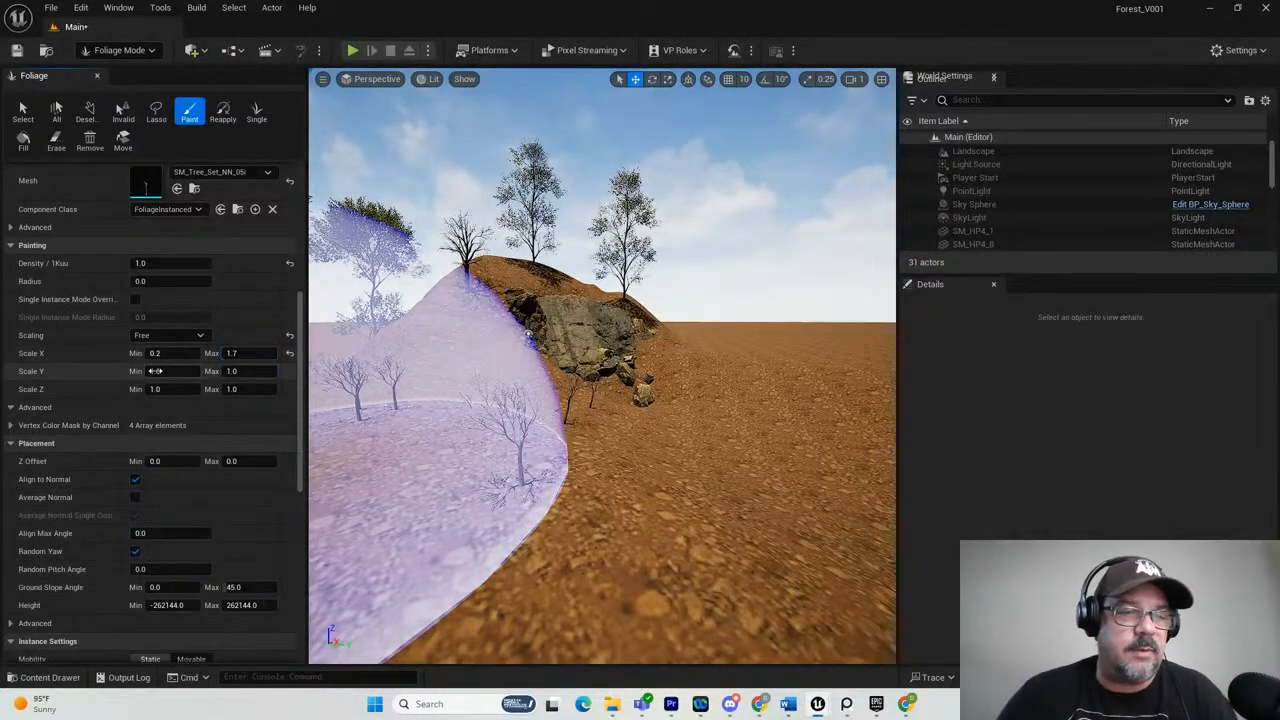
click(155, 371)
text(0.2)
key(Tab)
text(1)
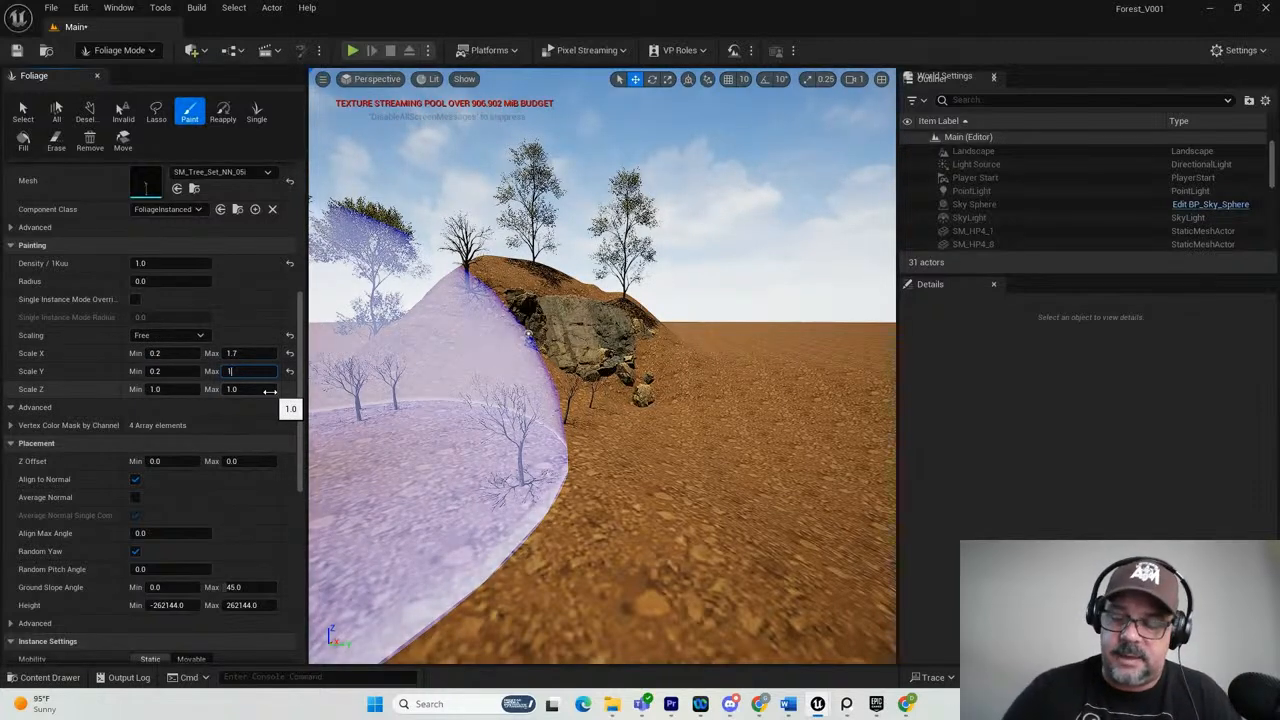
text(.7)
key(Return)
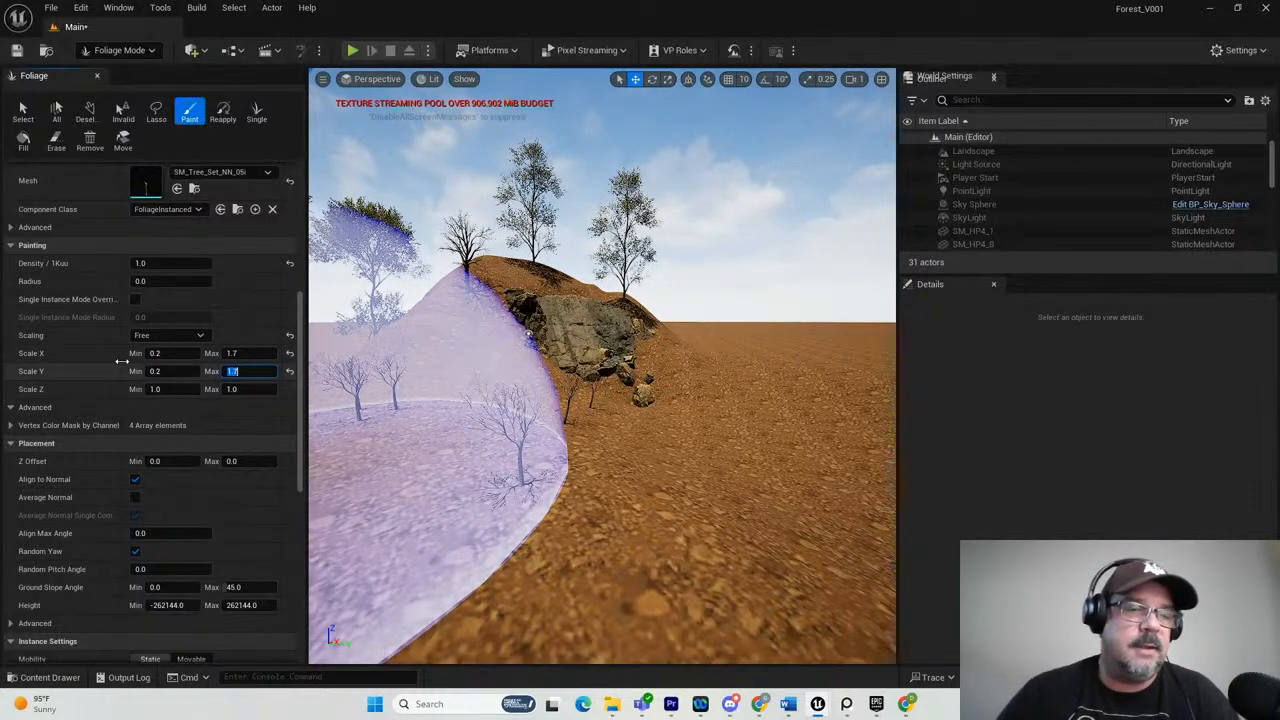
click(160, 389)
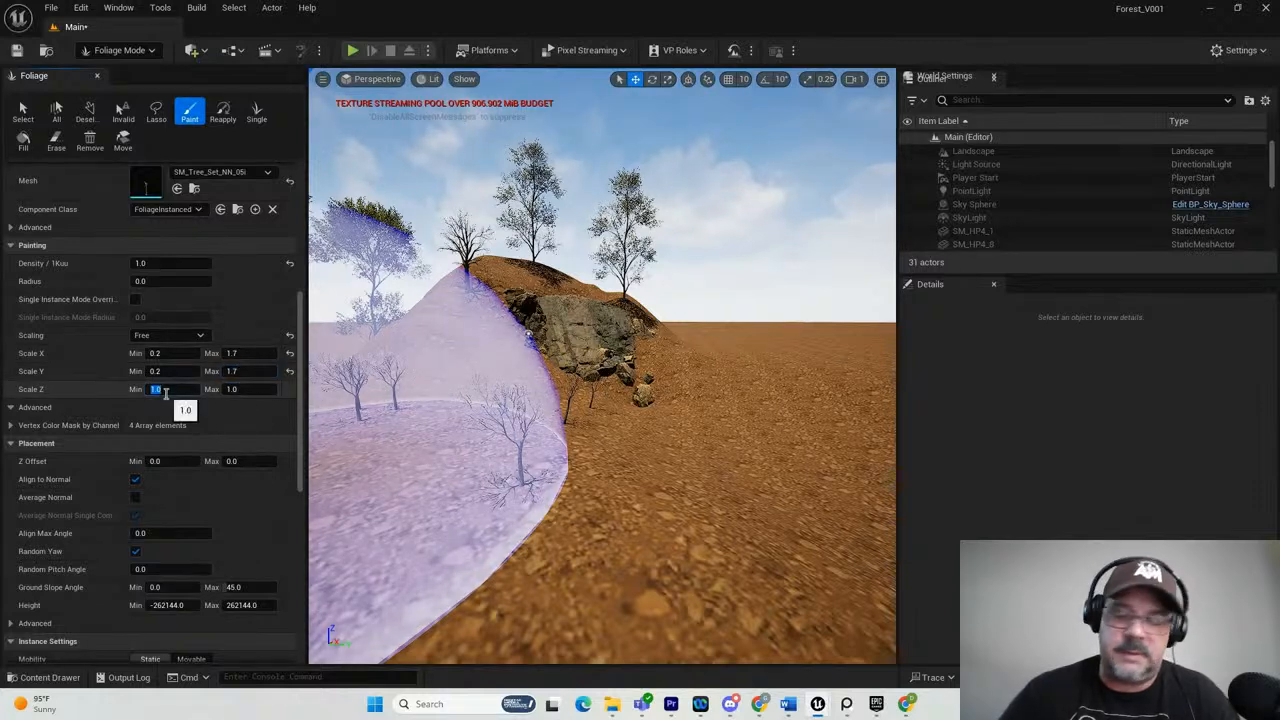
text(0)
text(1.7)
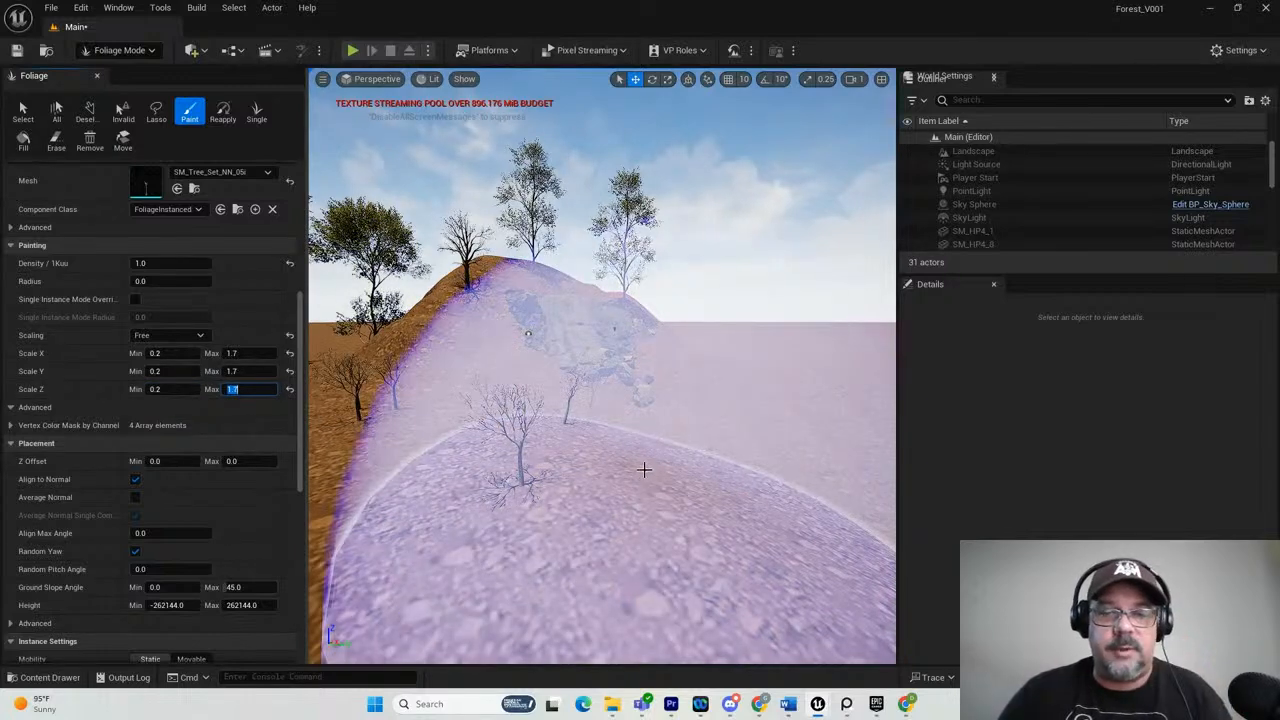
Set the tree foliage's painting density to 5.0 and paint scale-varied dead trees over the ground in front of the cliff.
click(632, 482)
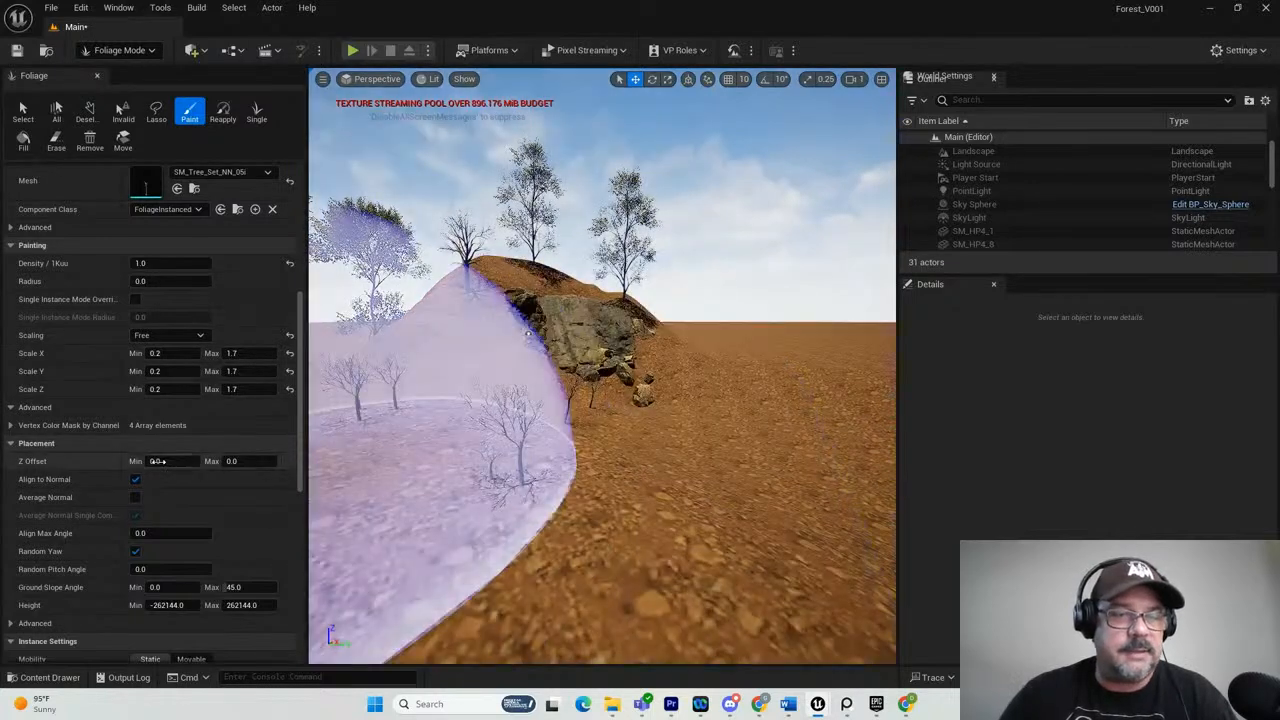
click(137, 263)
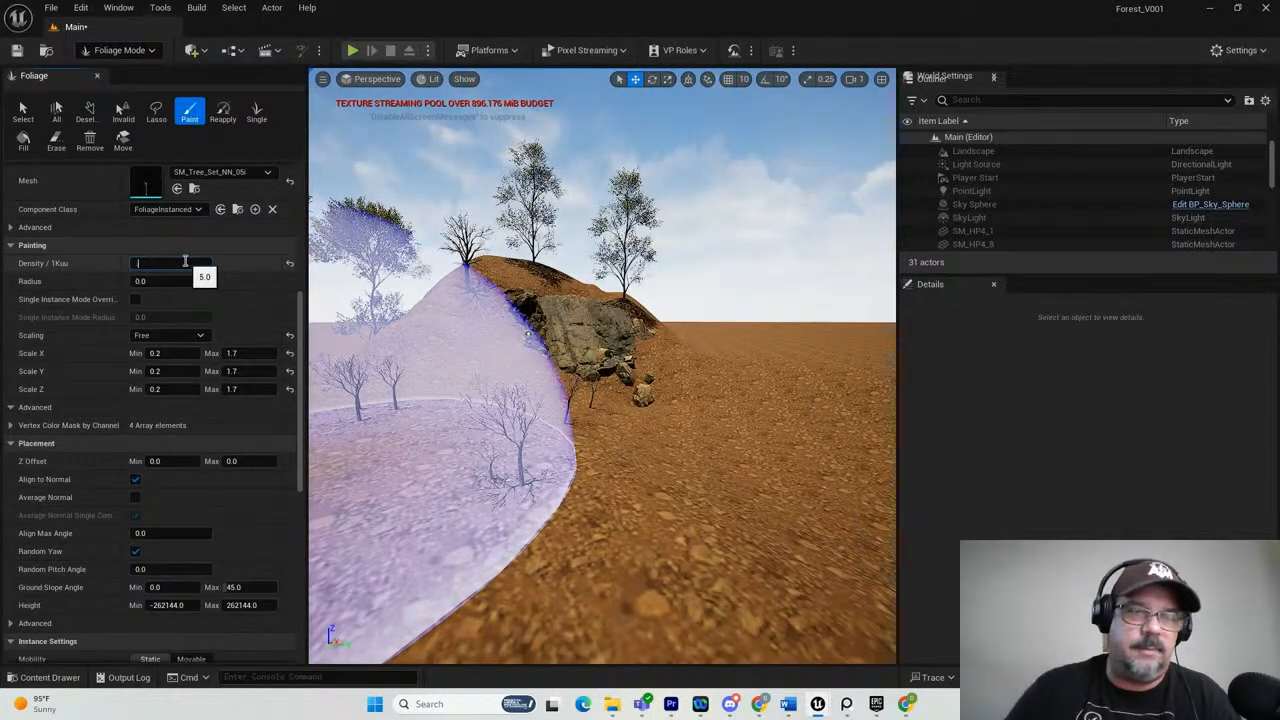
text(5)
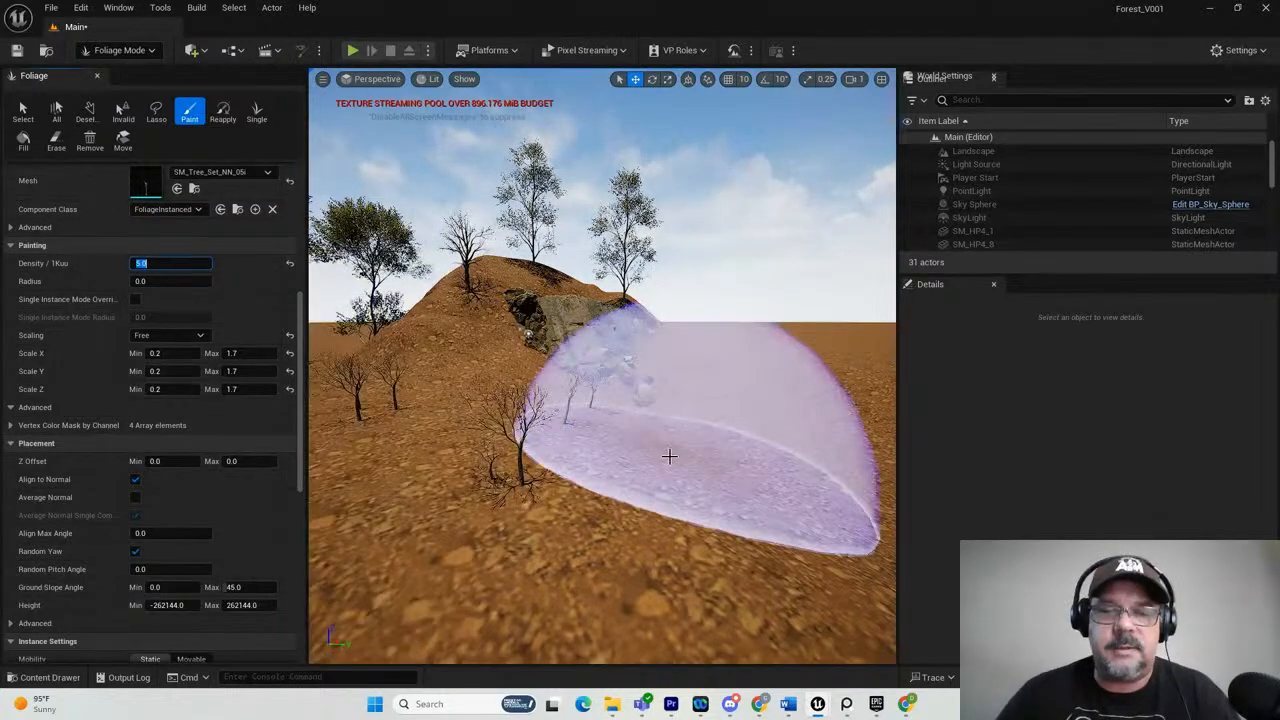
click(669, 461)
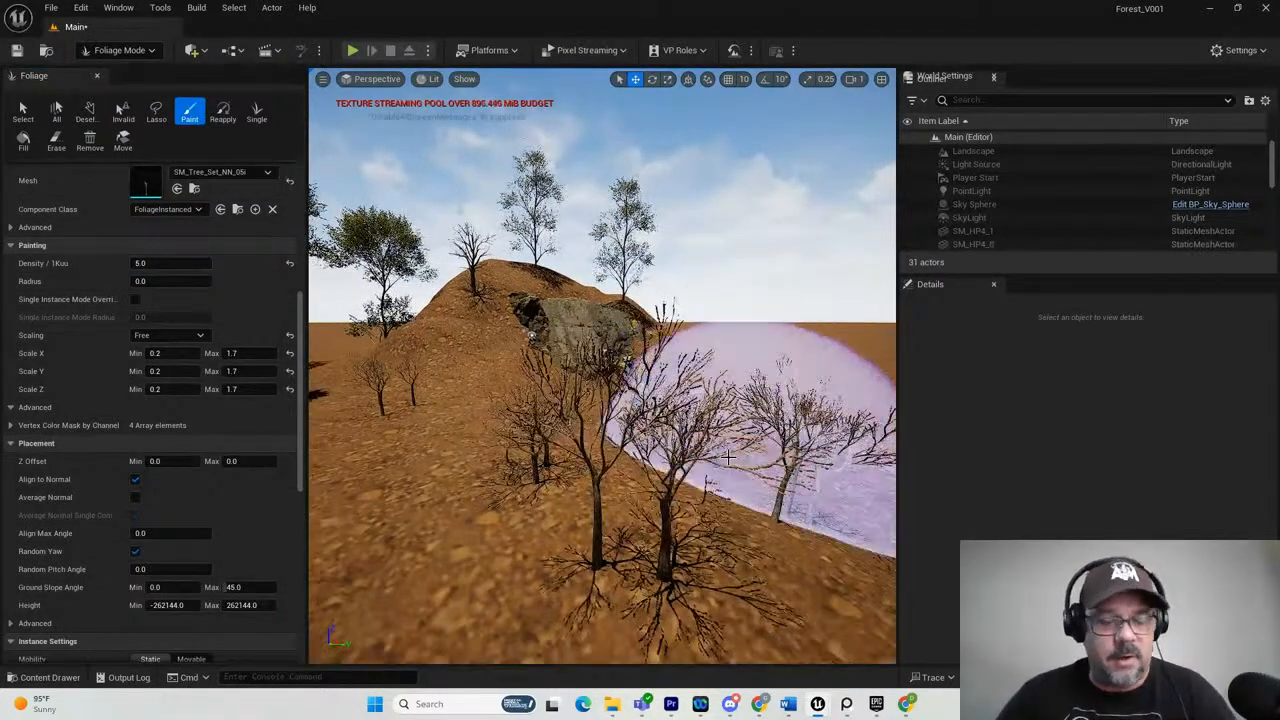
mouse_move(650, 420)
alt+mouse_down()
mouse_move(643, 409)
mouse_move(650, 420)
alt+mouse_up()
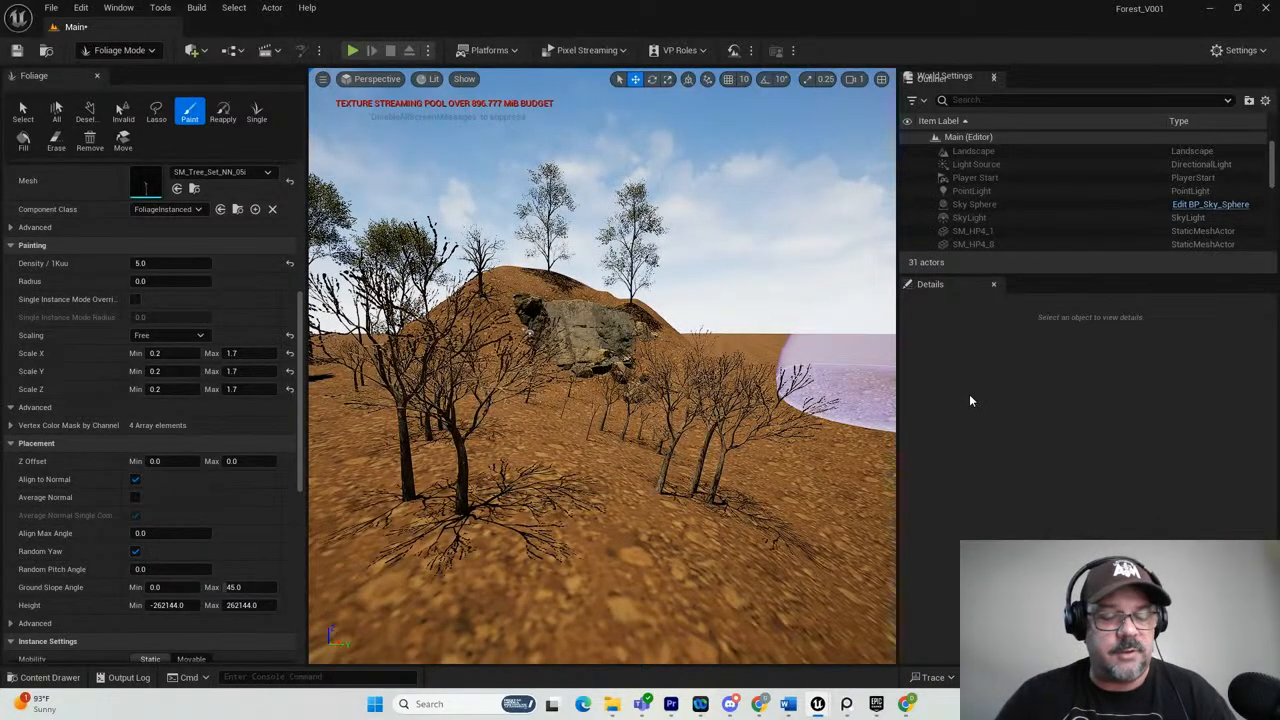
Undo the painted SM_Tree_Set_NN_05i trees together with the foliage's density 5.0 and free-scaling changes.
key(ctrl+z)
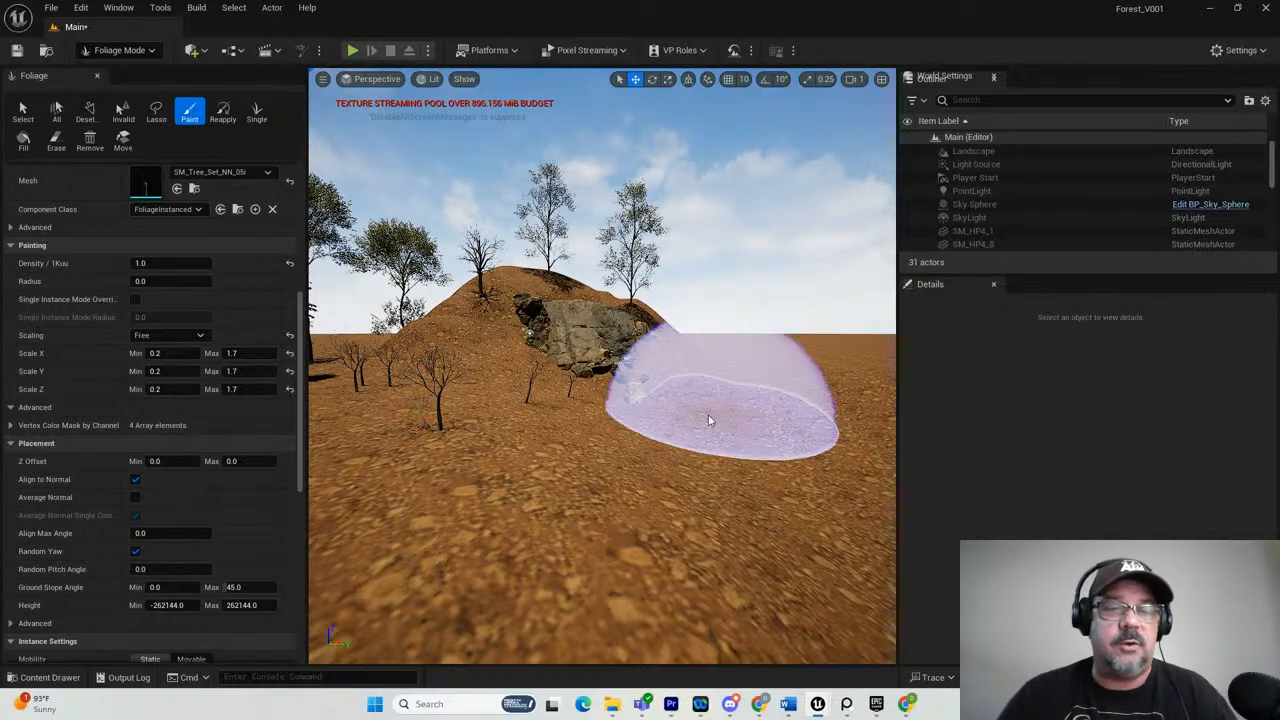
key(ctrl+z)
key(ctrl+z)
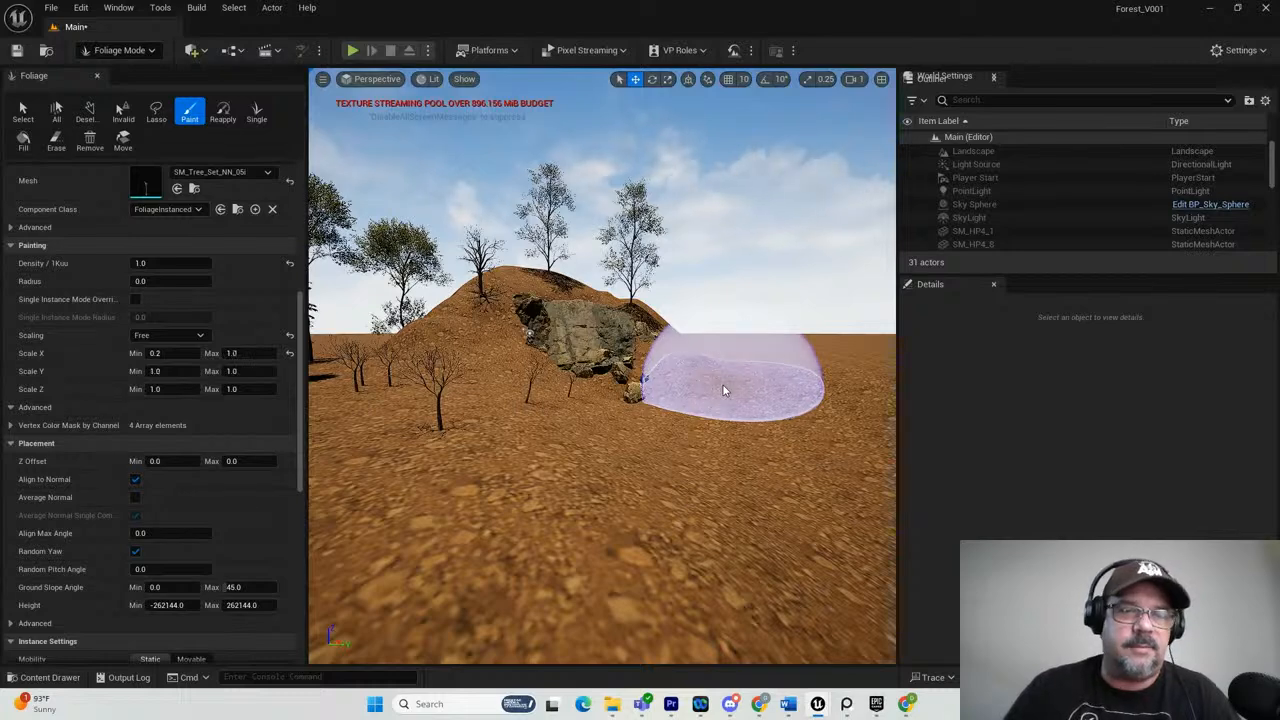
key(ctrl+z)
key(ctrl+z)
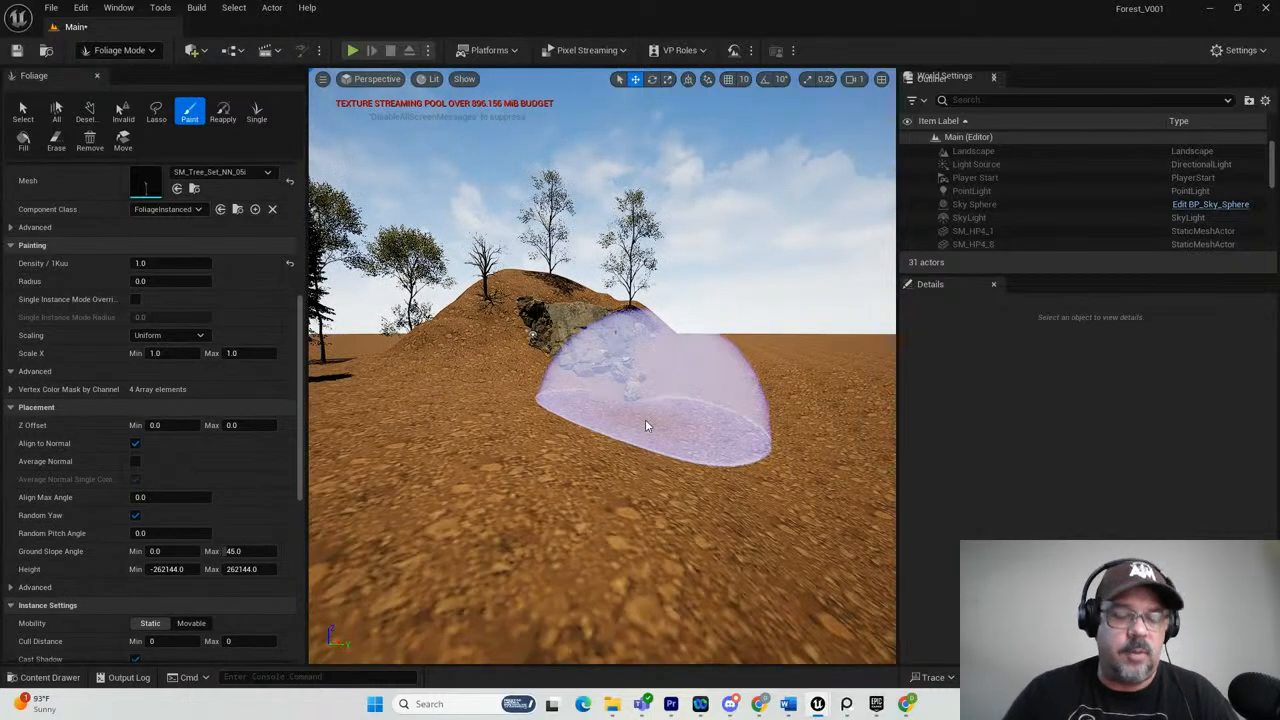
In Selection mode, duplicate the foremost boulder below the cliff, place the copy beside it on the ground and rotate it.
mouse_move(645, 420)
alt+mouse_down()
mouse_move(611, 457)
mouse_move(649, 421)
alt+mouse_up()
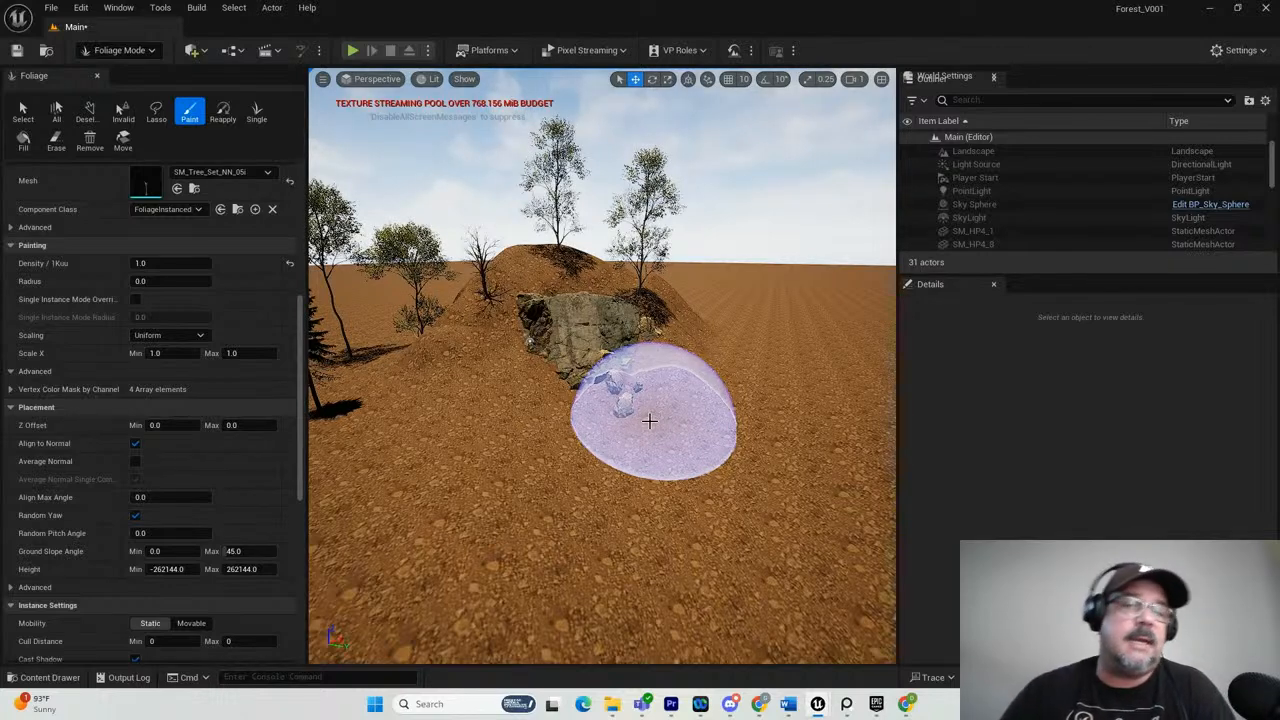
drag(298, 321, 303, 210)
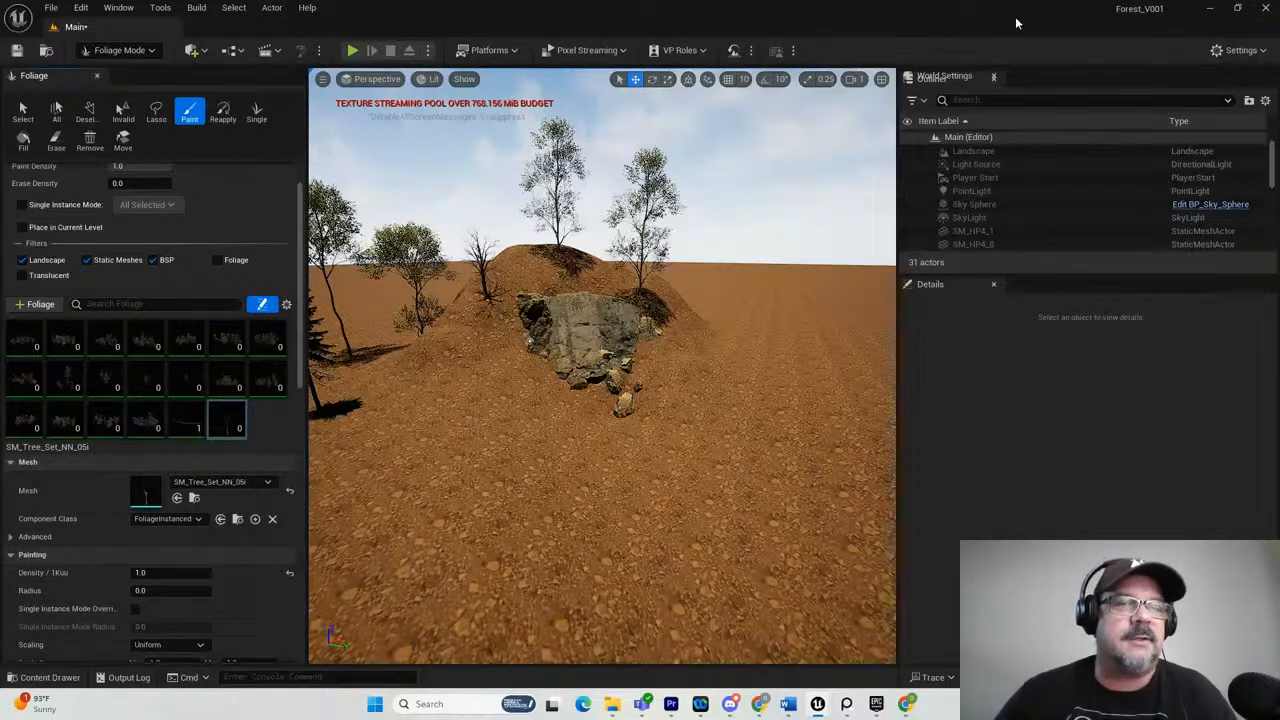
click(130, 51)
click(134, 73)
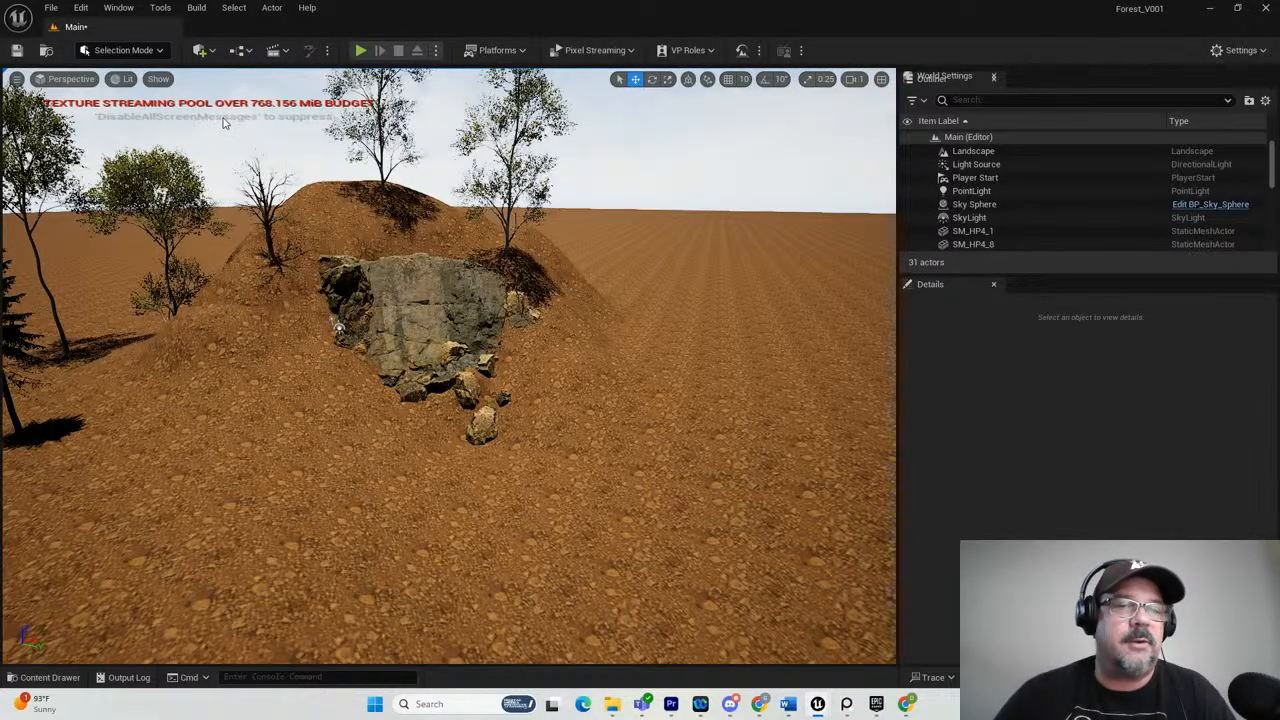
scroll(585, 493, up, 8)
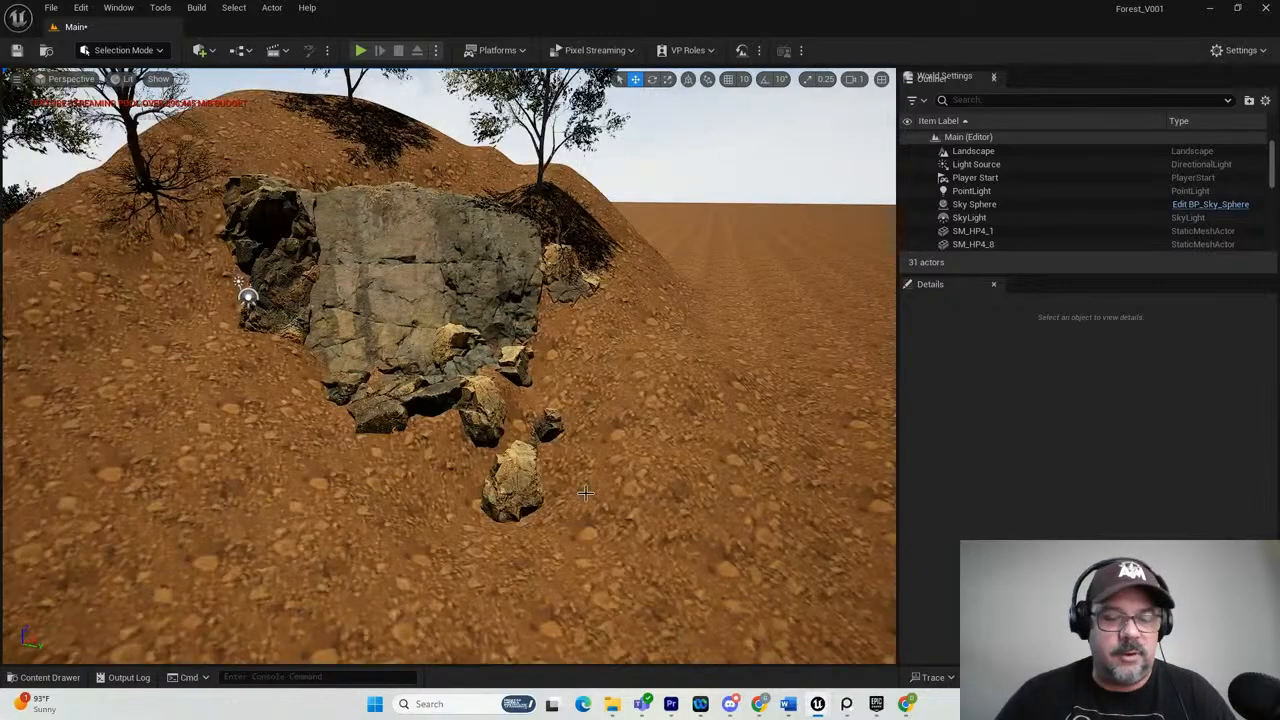
mouse_move(585, 493)
alt+mouse_down()
mouse_move(541, 466)
mouse_move(596, 494)
alt+mouse_up()
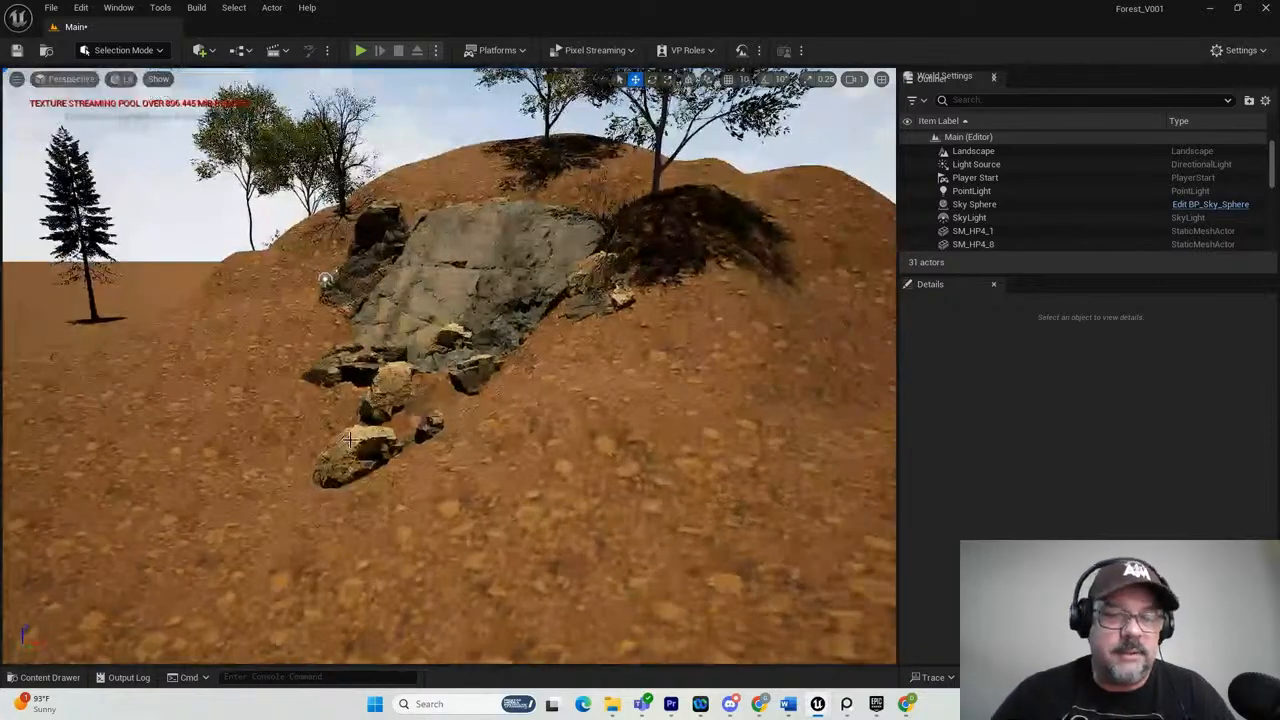
click(350, 442)
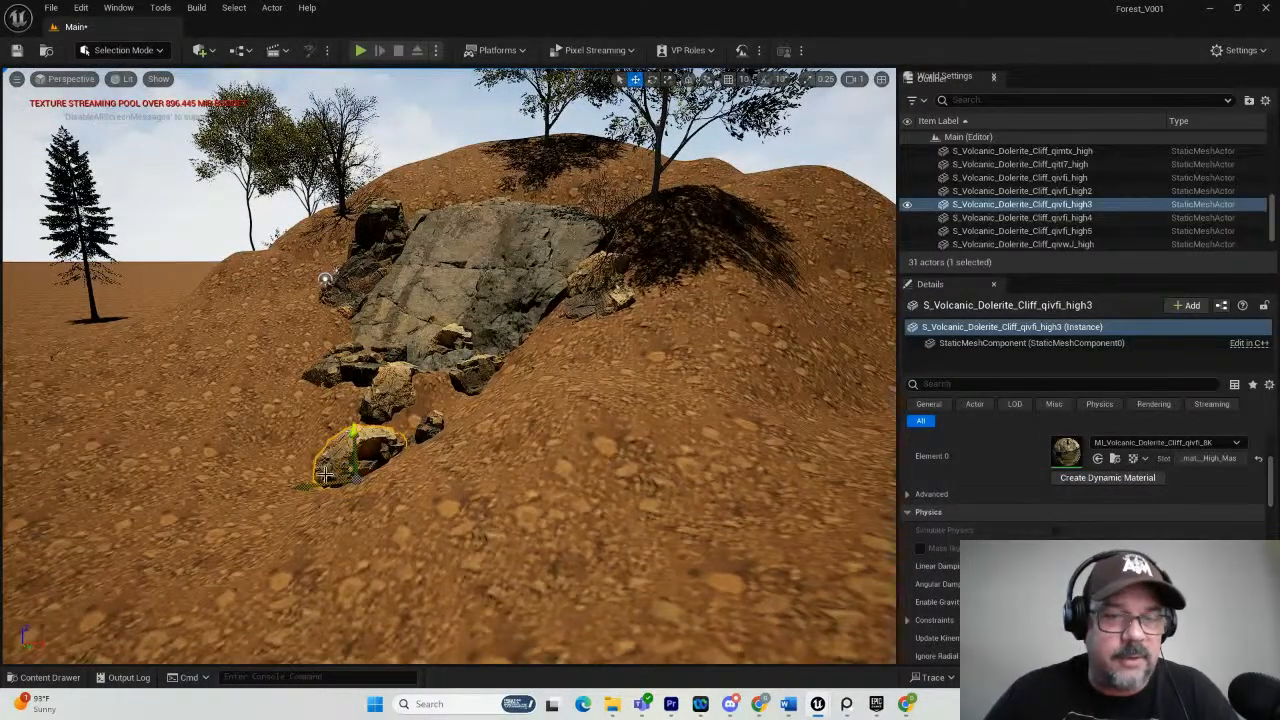
alt+drag(352, 440, 229, 508)
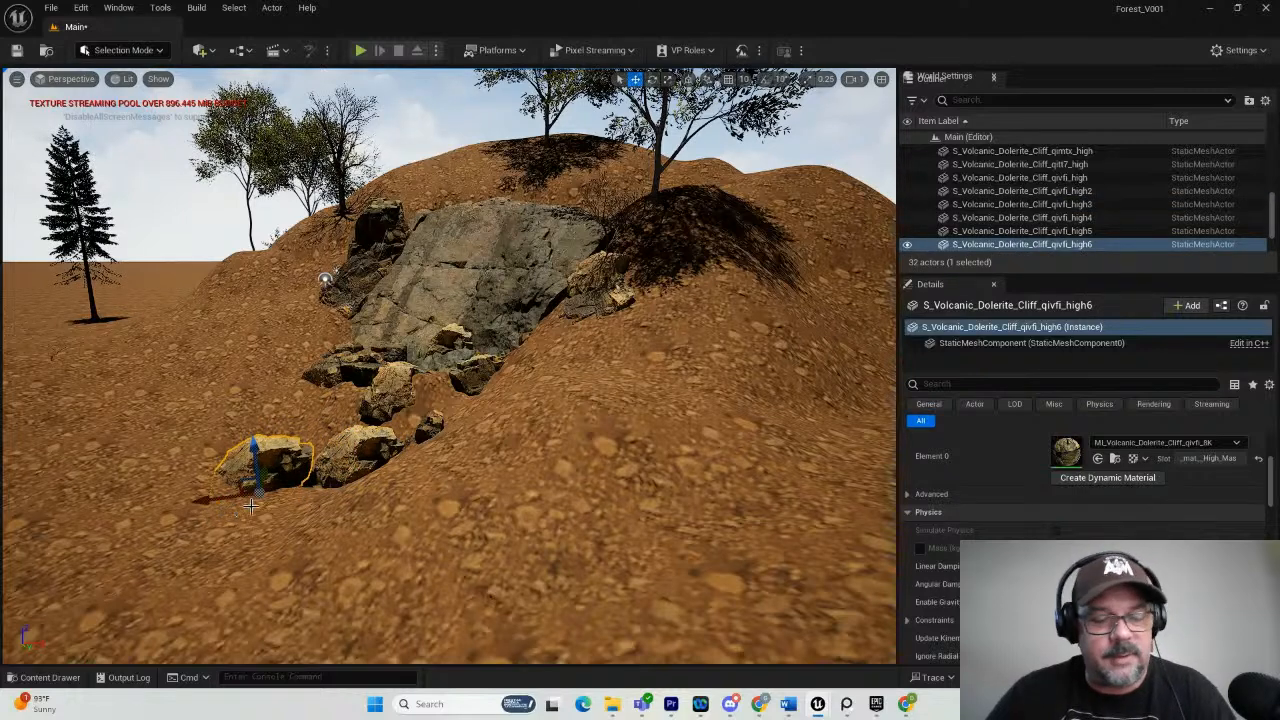
key(e)
drag(279, 527, 314, 527)
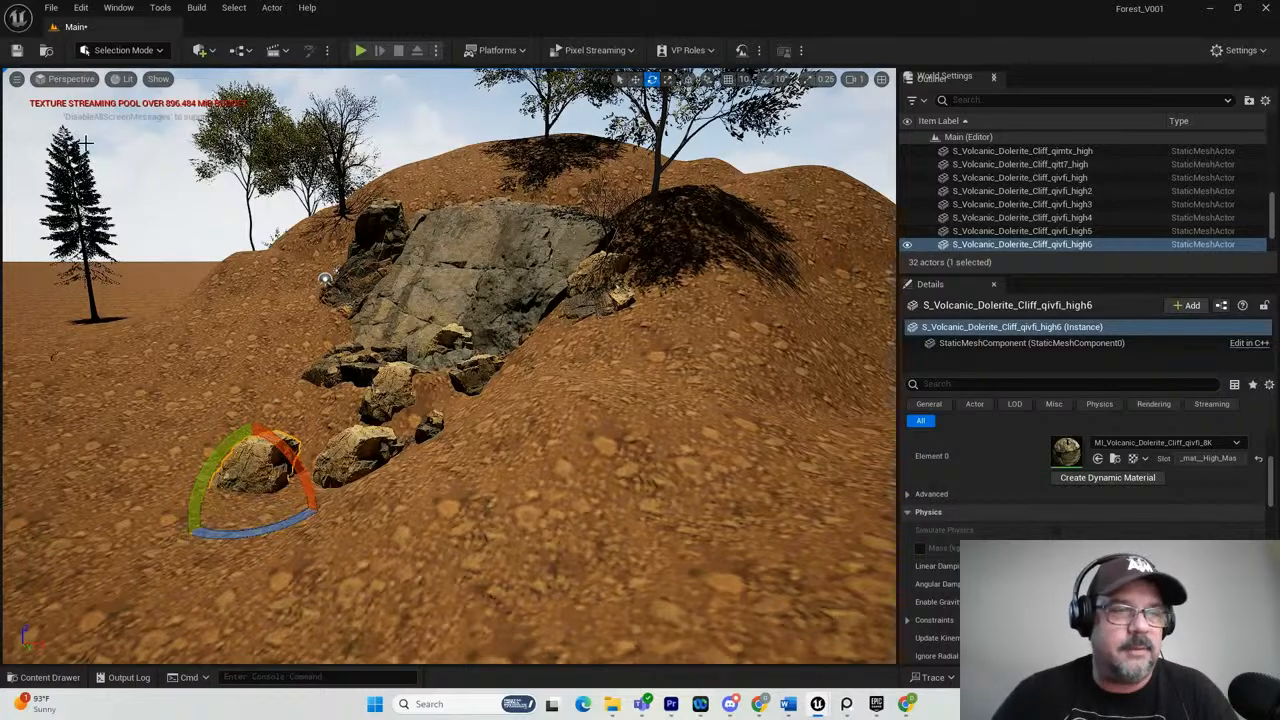
Switch to Foliage mode and open the Megascans 3D_Assets folder in the content browser.
click(131, 52)
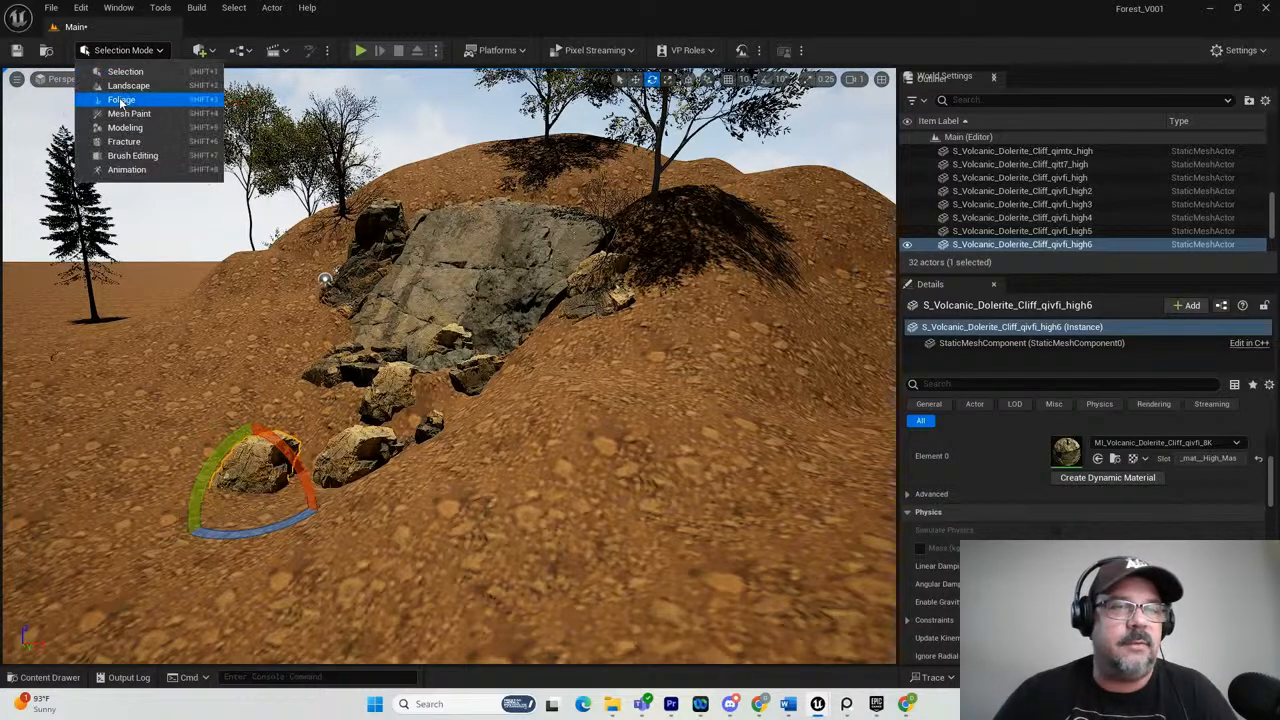
click(121, 100)
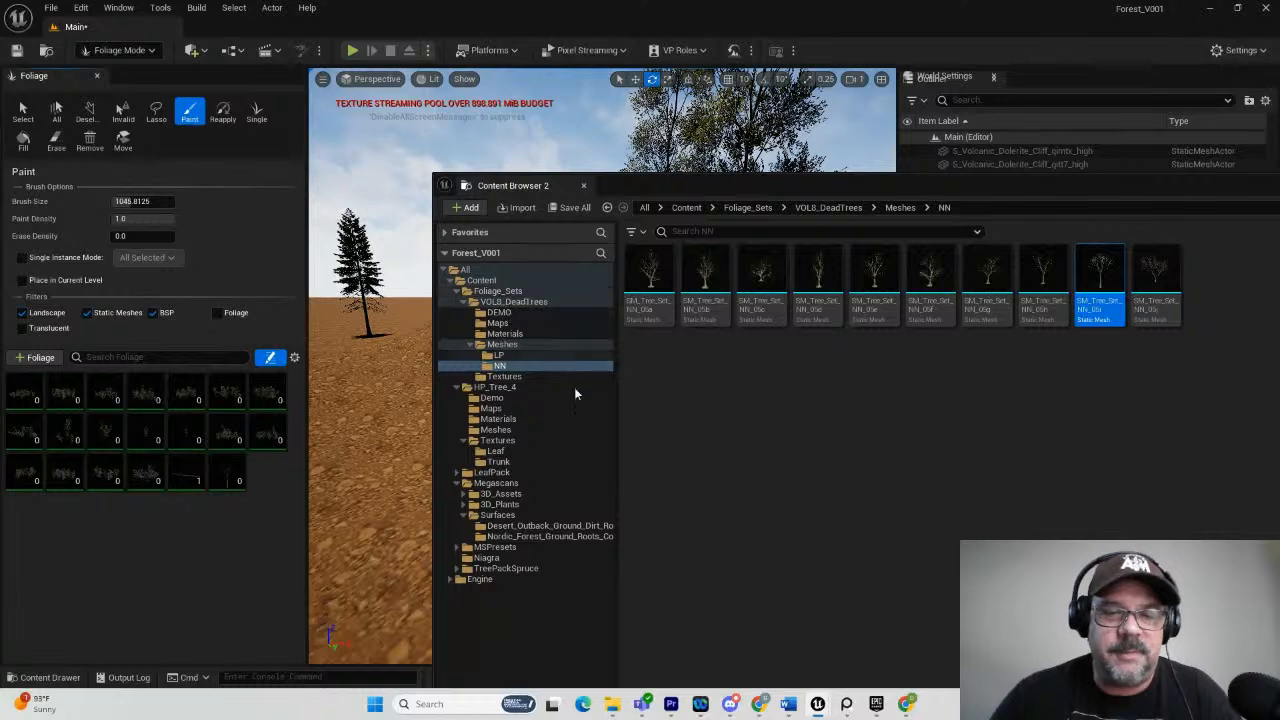
click(495, 483)
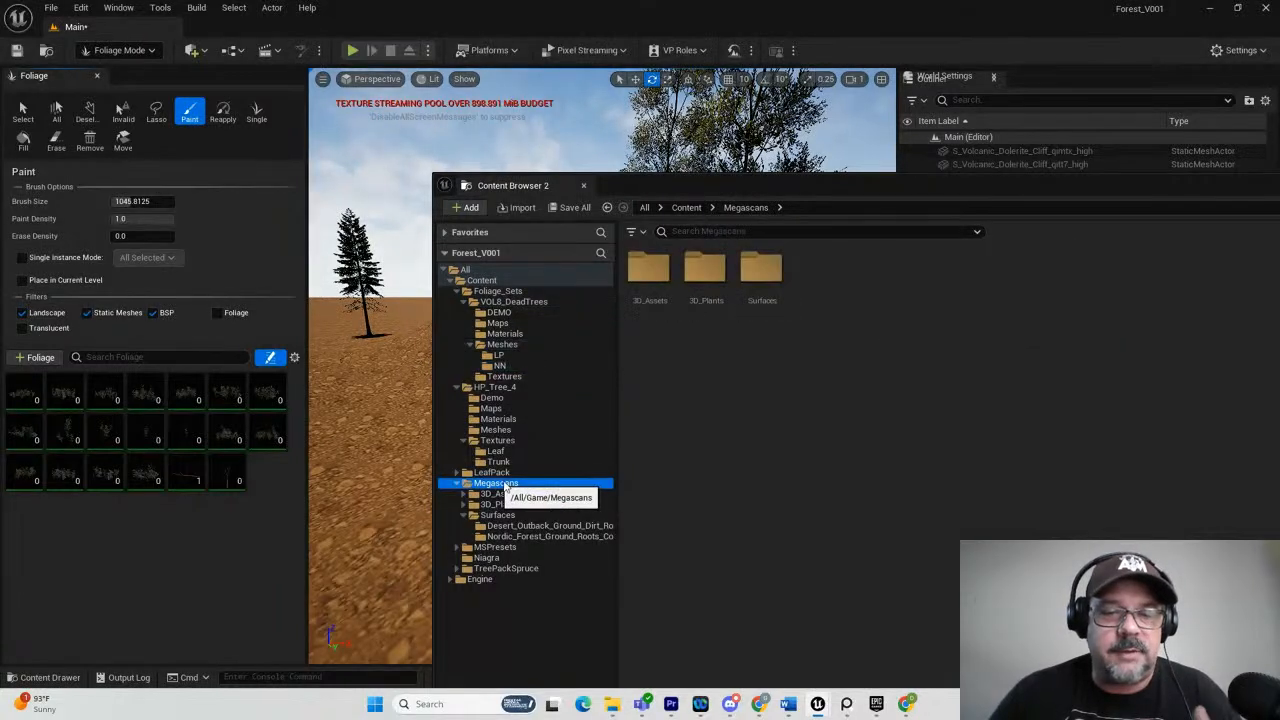
click(500, 494)
click(890, 402)
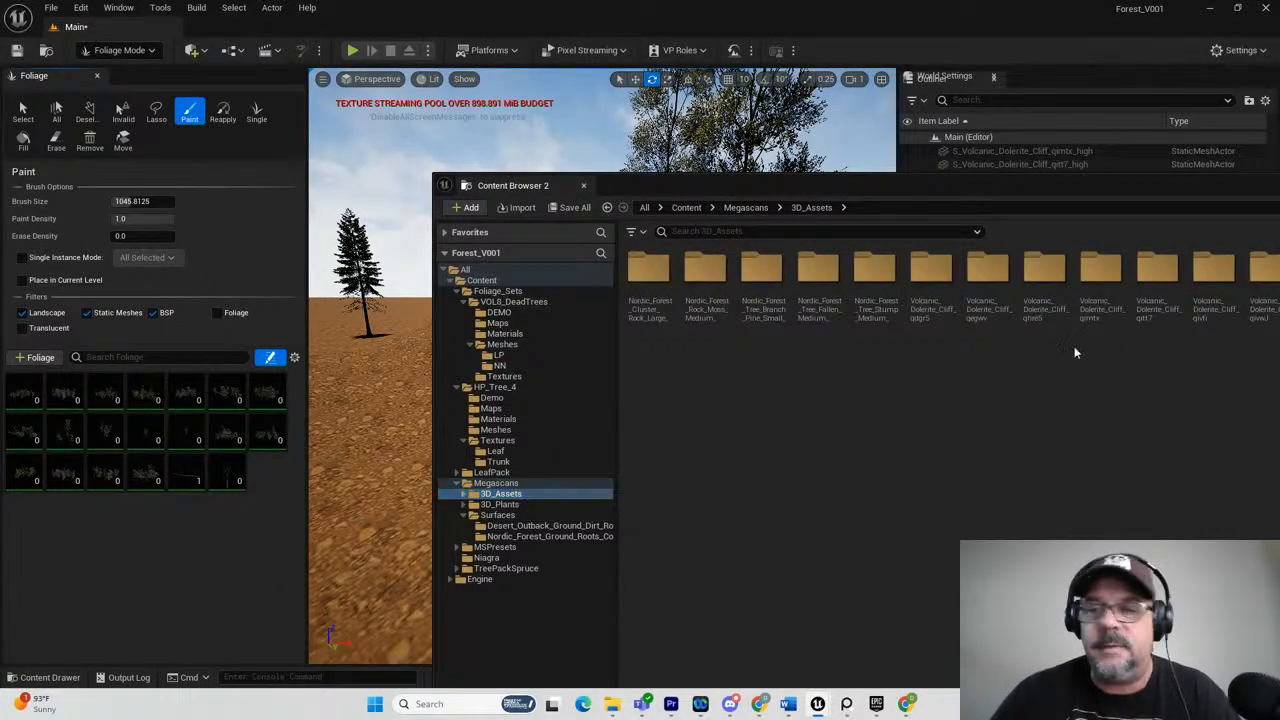
drag(1023, 194, 580, 152)
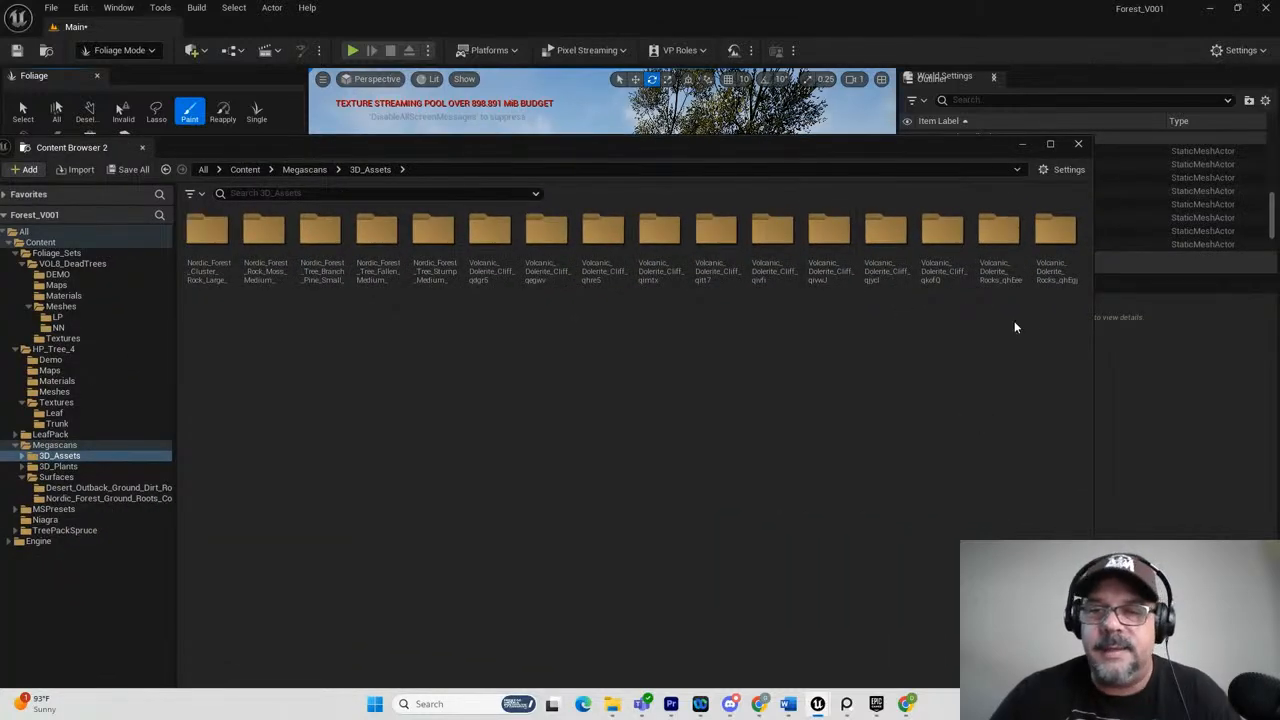
Look through the Volcanic_Dolerite_Cliff qkofQ and qjycI folders, then open the Volcanic_Dolerite_Cliff_qivfi folder.
double_click(948, 248)
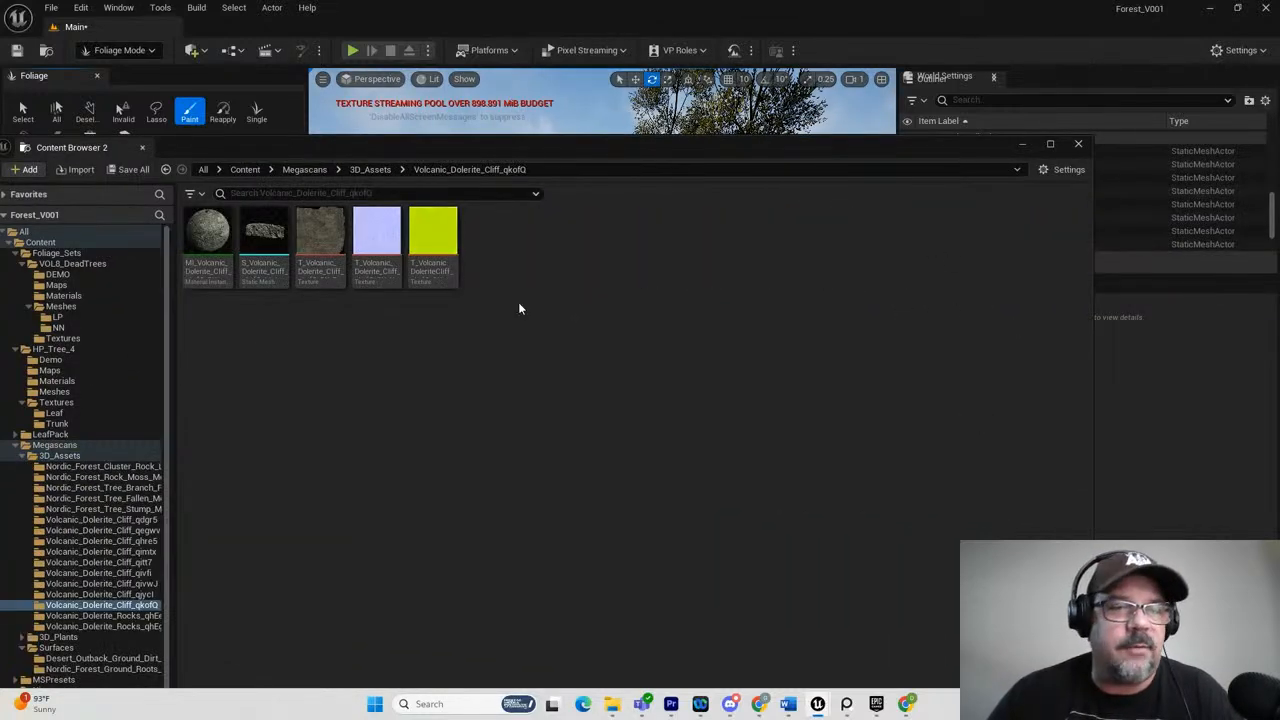
click(363, 175)
double_click(872, 251)
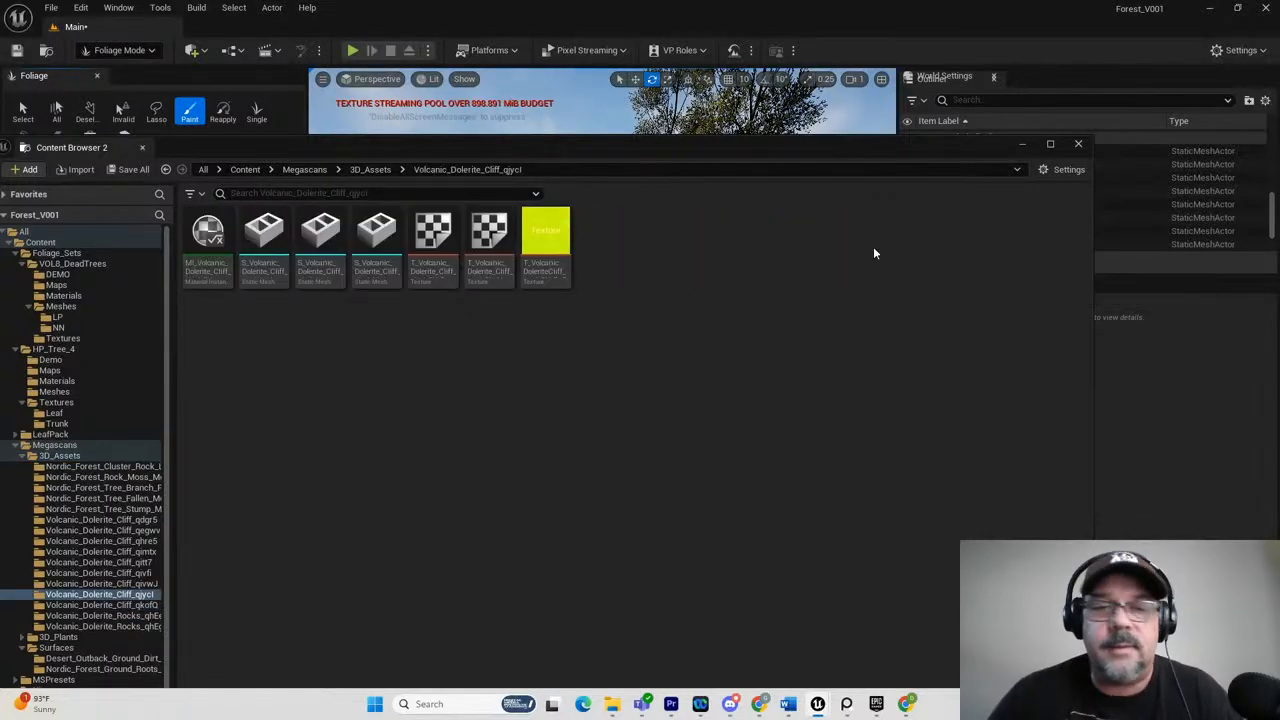
click(363, 172)
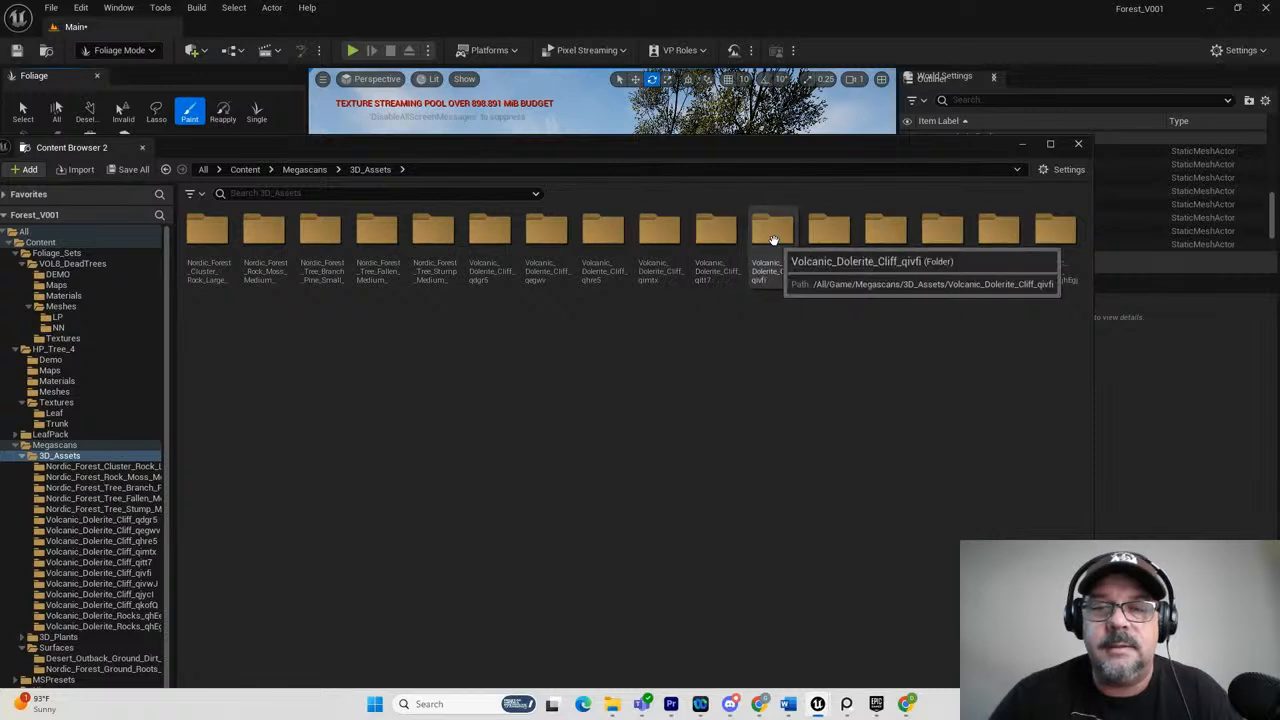
double_click(773, 236)
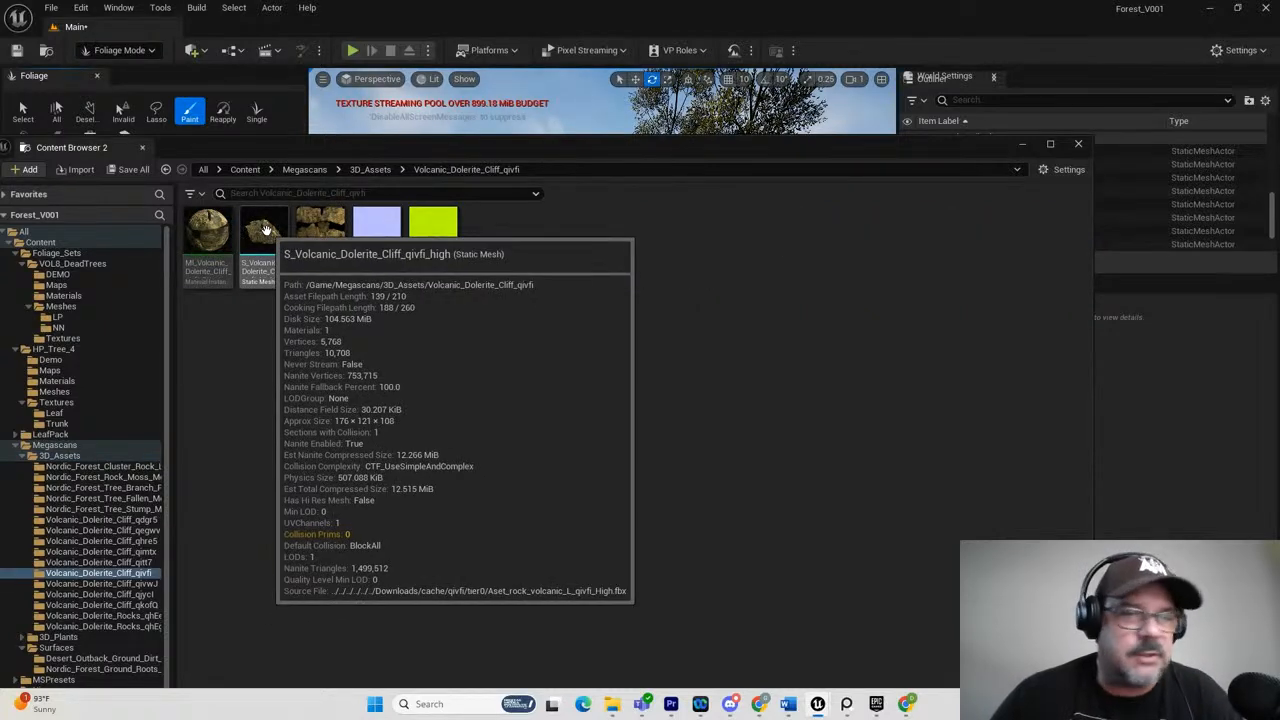
Add the S_Volcanic_Dolerite_Cliff_qivfi_high rock mesh to the foliage palette and clear the content browser from the view.
drag(318, 147, 928, 243)
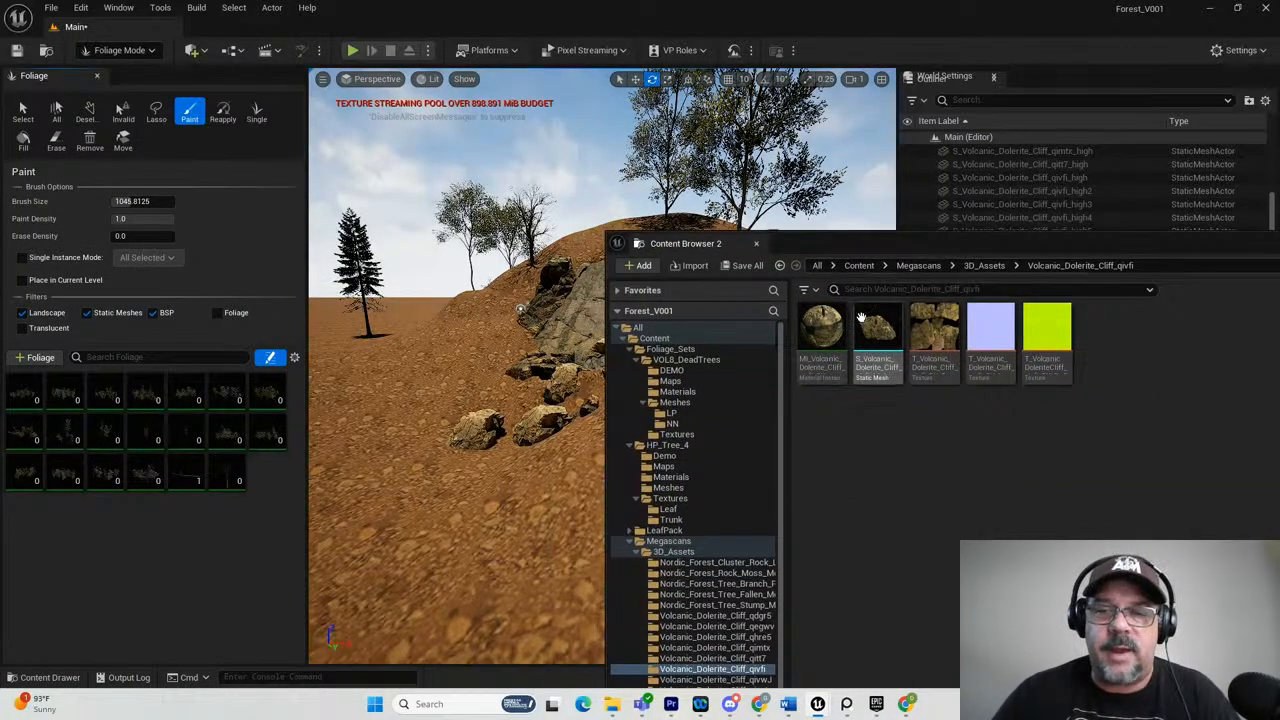
drag(877, 330, 116, 440)
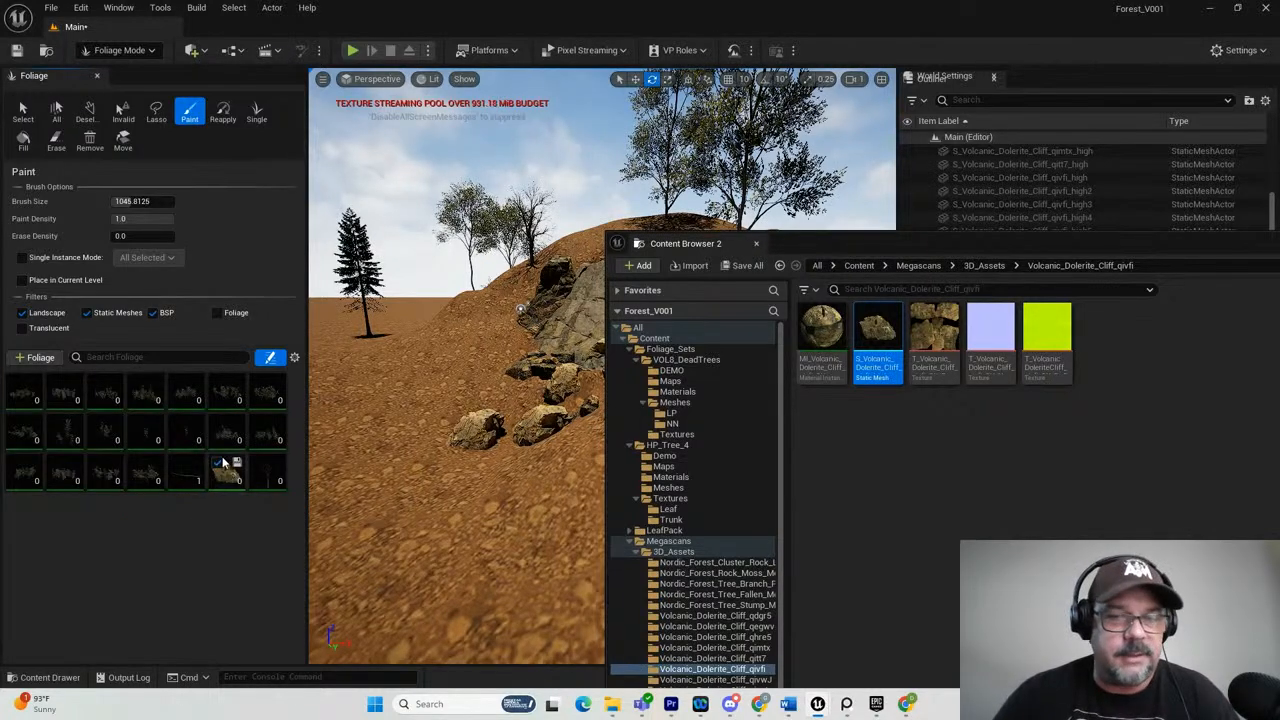
drag(826, 246, 1279, 287)
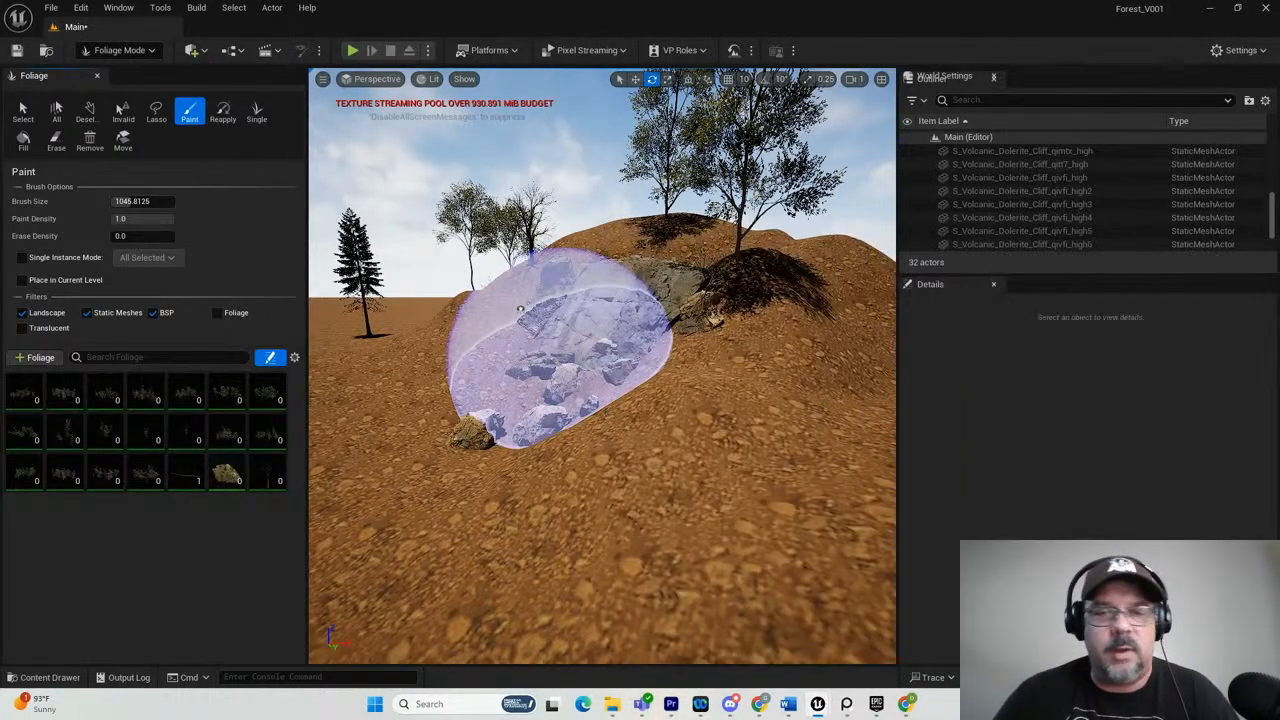
click(219, 464)
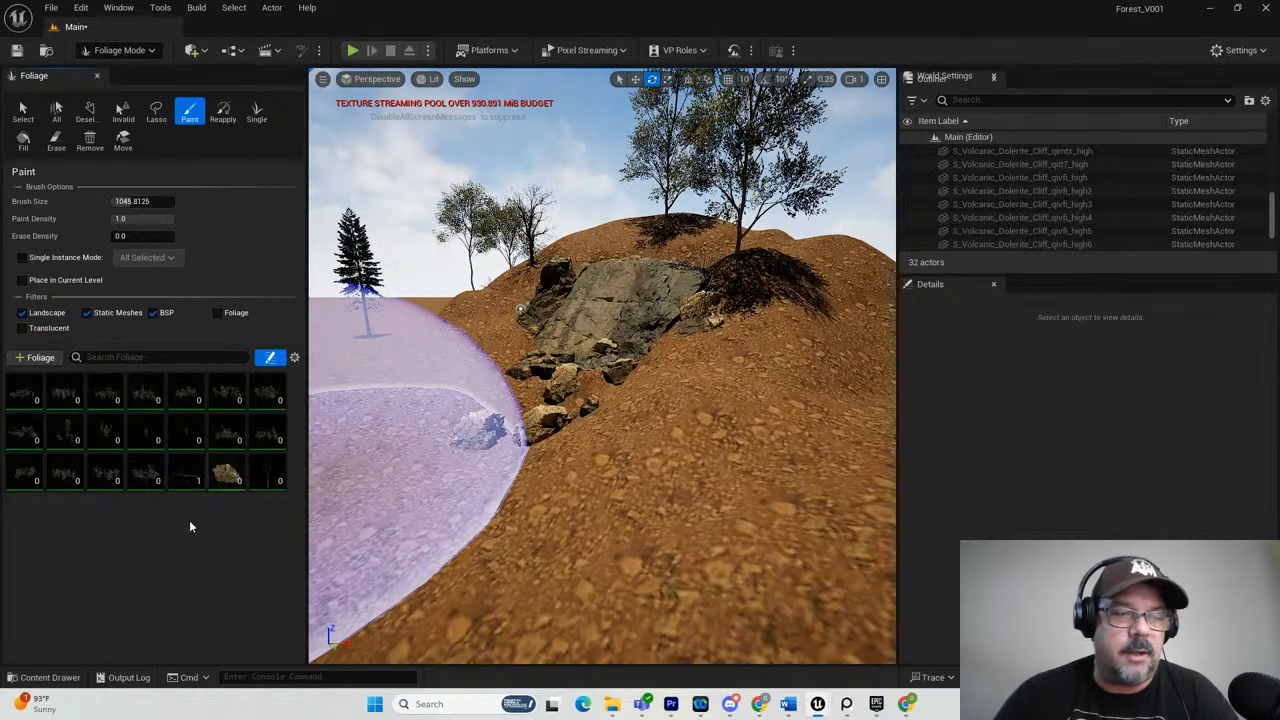
scroll(475, 465, down, 5)
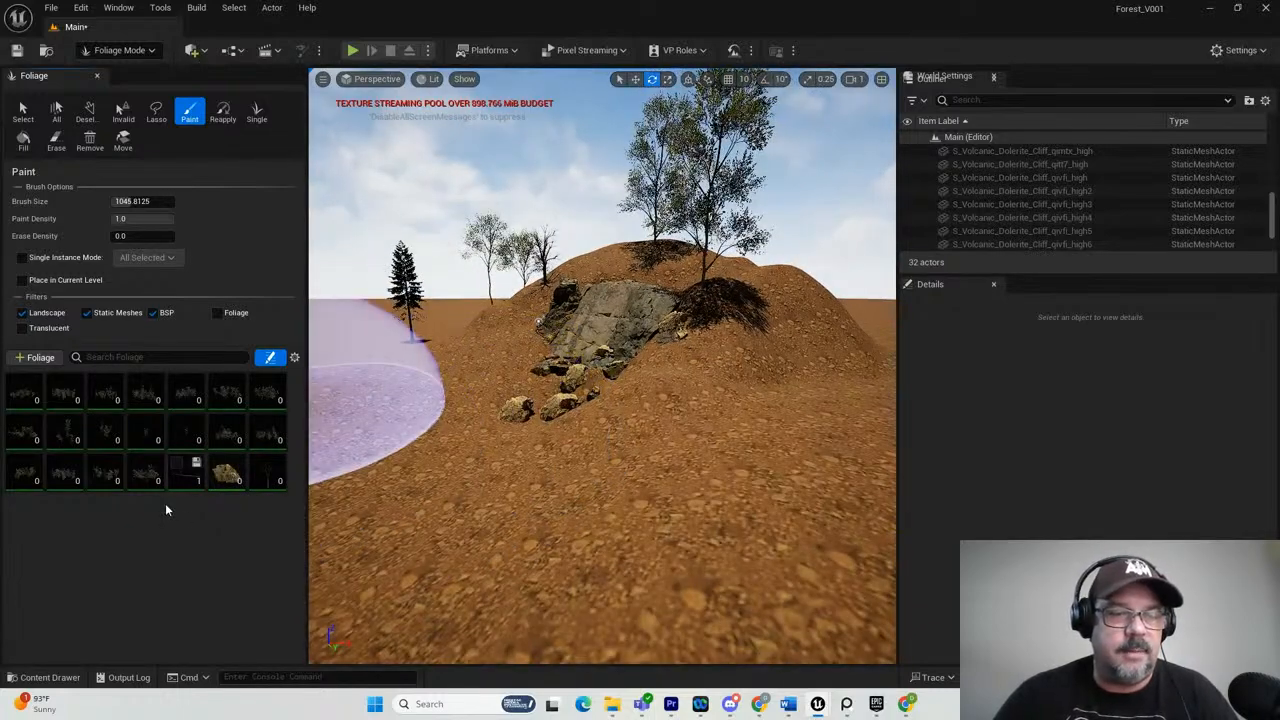
Try painting the cliff rock foliage over the ground in front of the cliff, and undo the stroke.
drag(388, 515, 563, 505)
scroll(563, 505, down, 3)
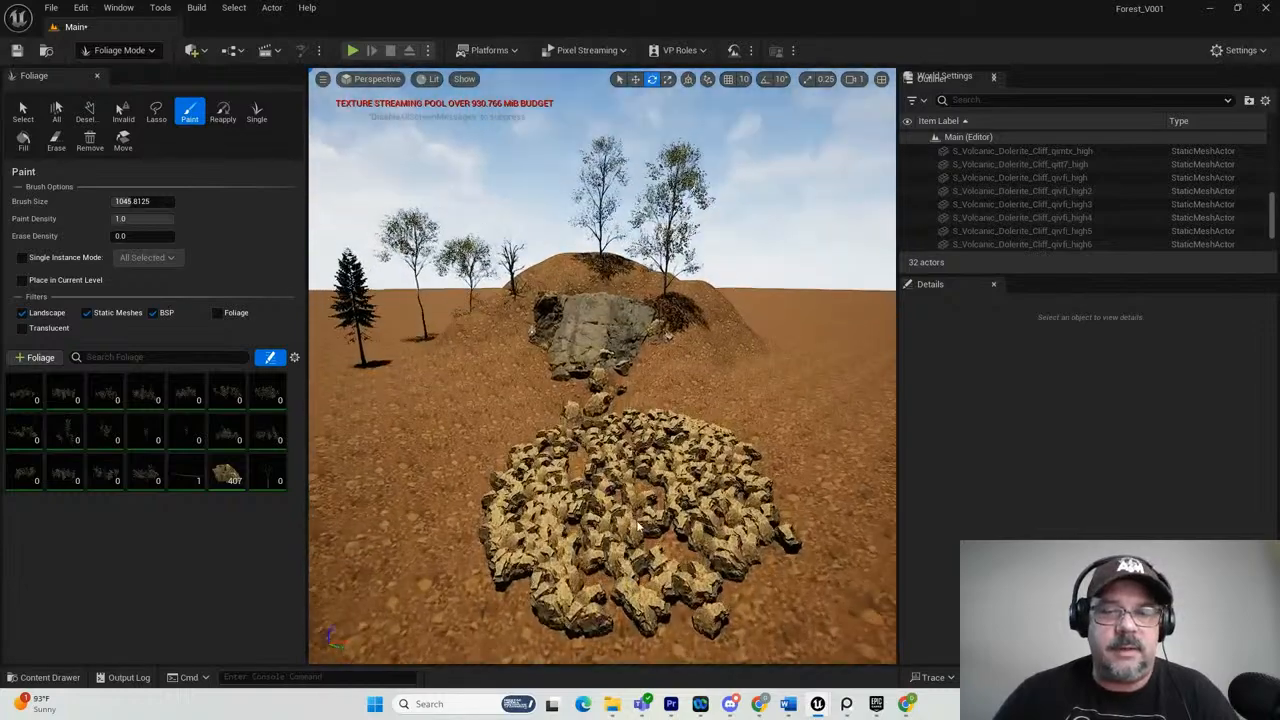
key(ctrl+z)
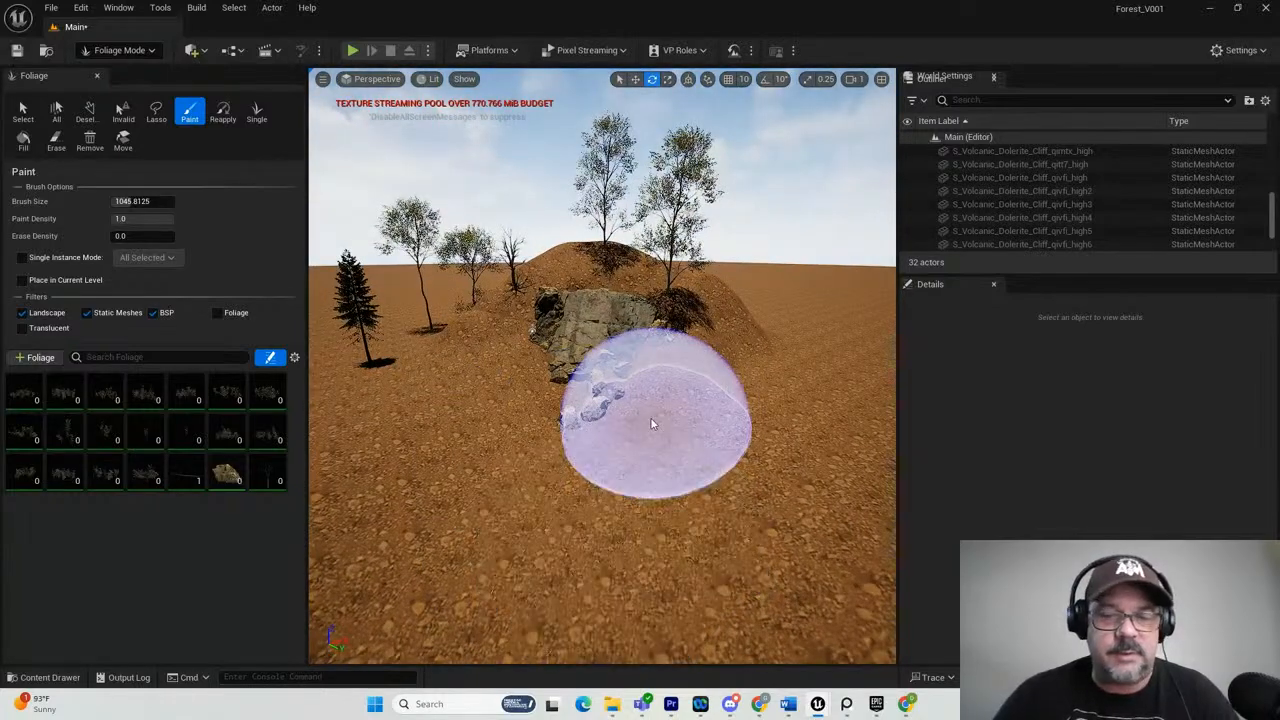
Select the S_Volcanic_Dolerite_Cliff_qivfi_high foliage type and set its painting density to 1.0.
click(22, 110)
click(214, 317)
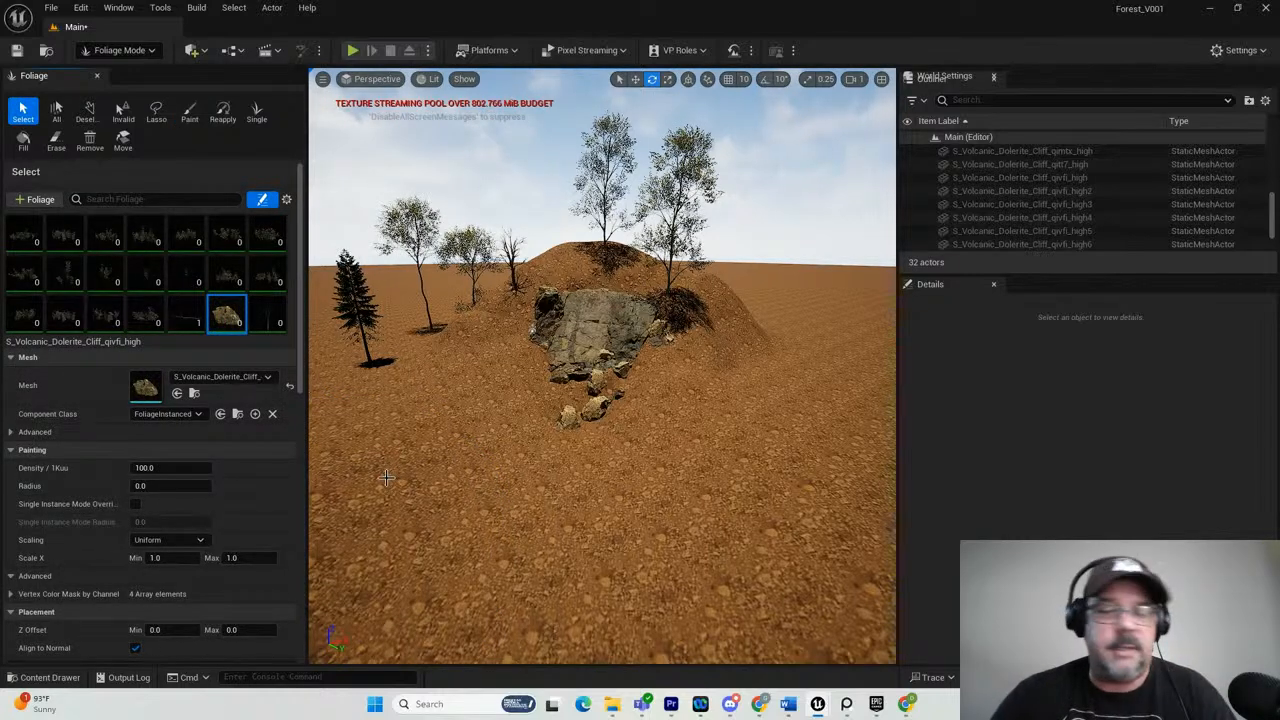
click(145, 467)
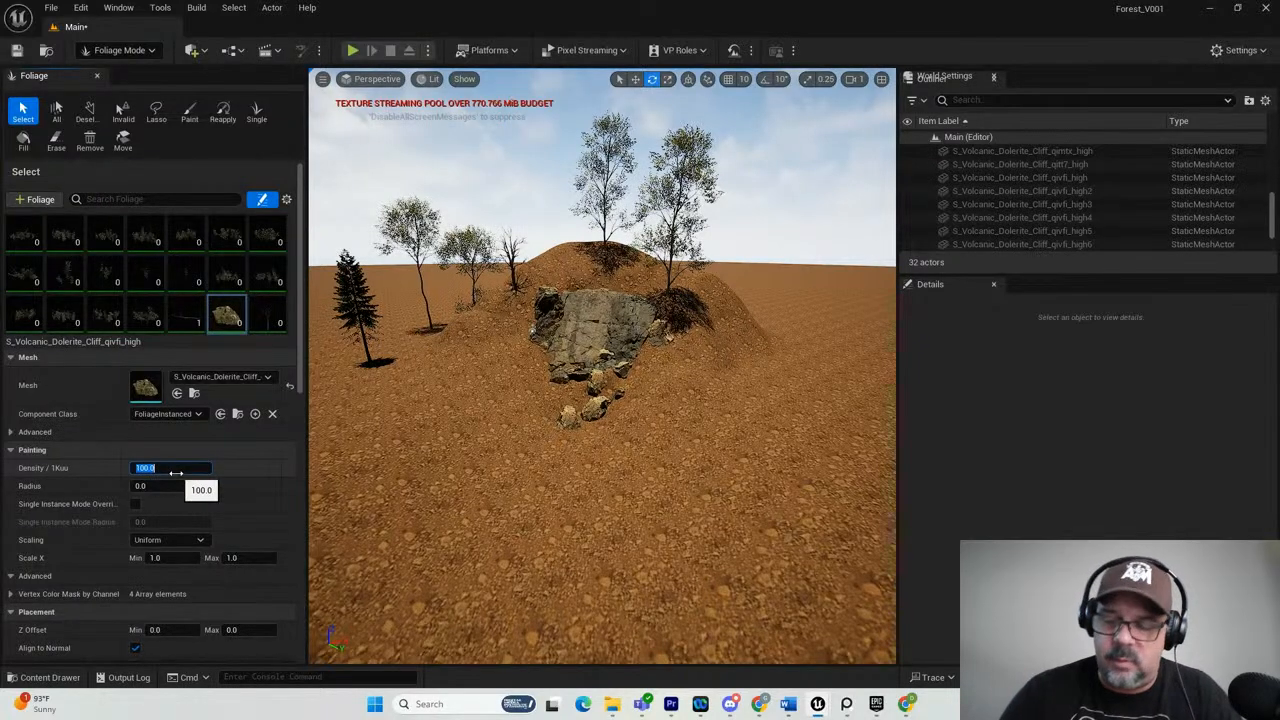
key(Return)
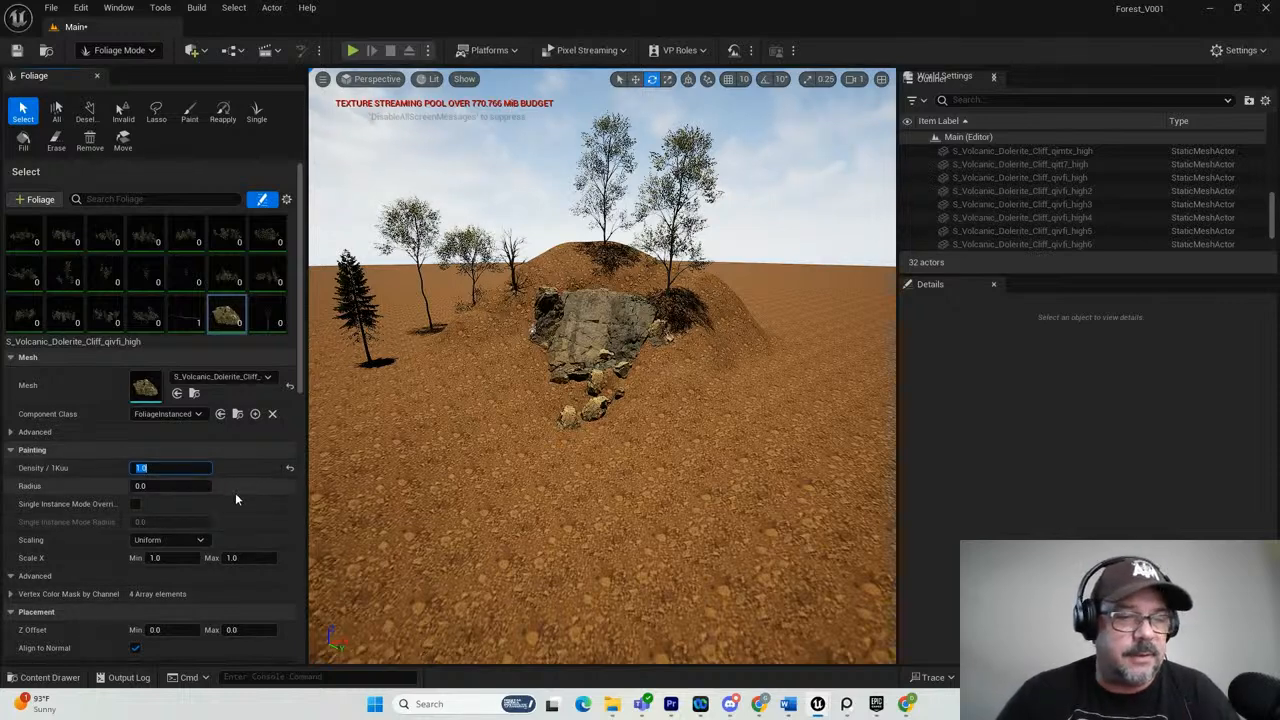
Set the rock foliage's scaling to Free, with Scale X, Y and Z each ranging from 0.2 to 1.7.
scroll(235, 492, down, 1)
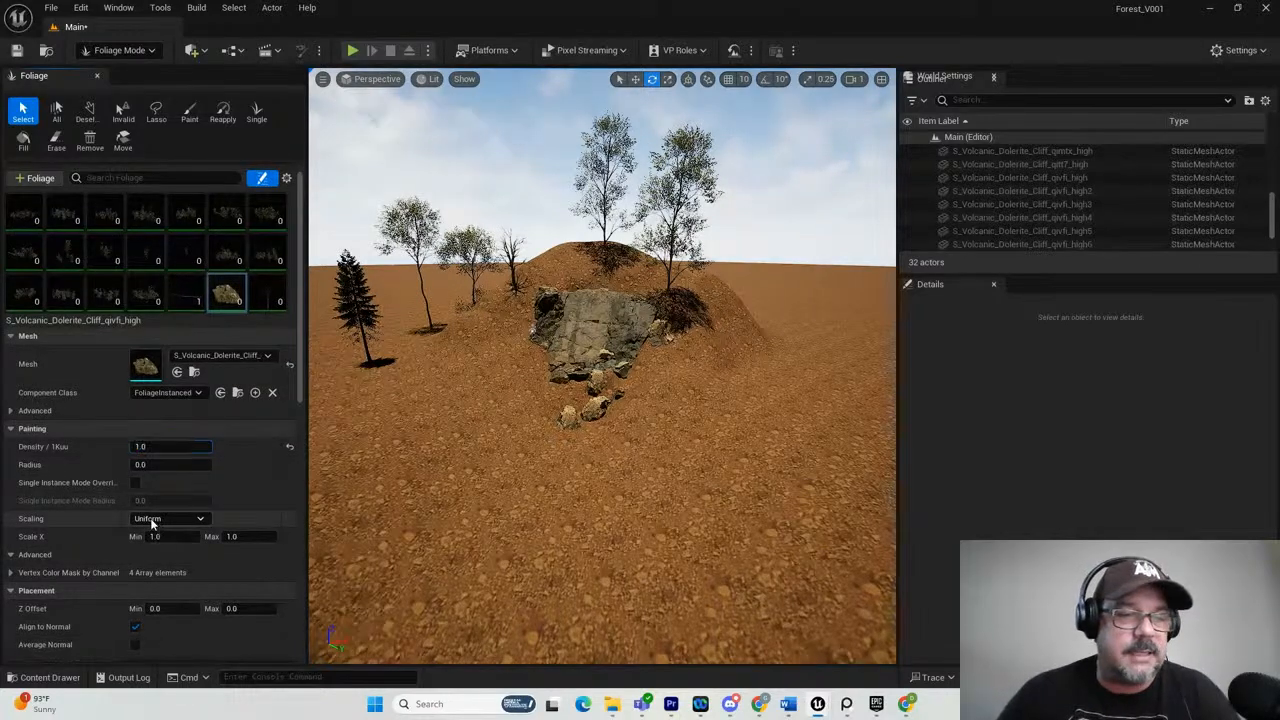
click(152, 520)
click(147, 548)
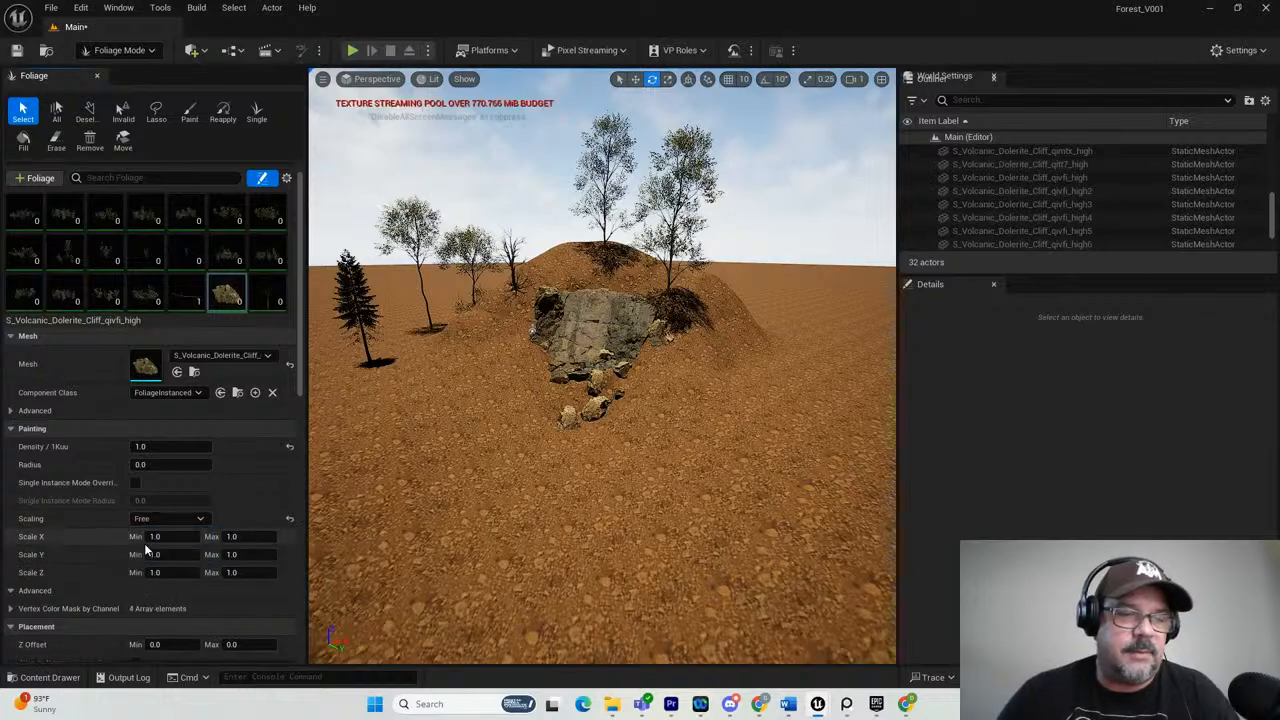
click(156, 537)
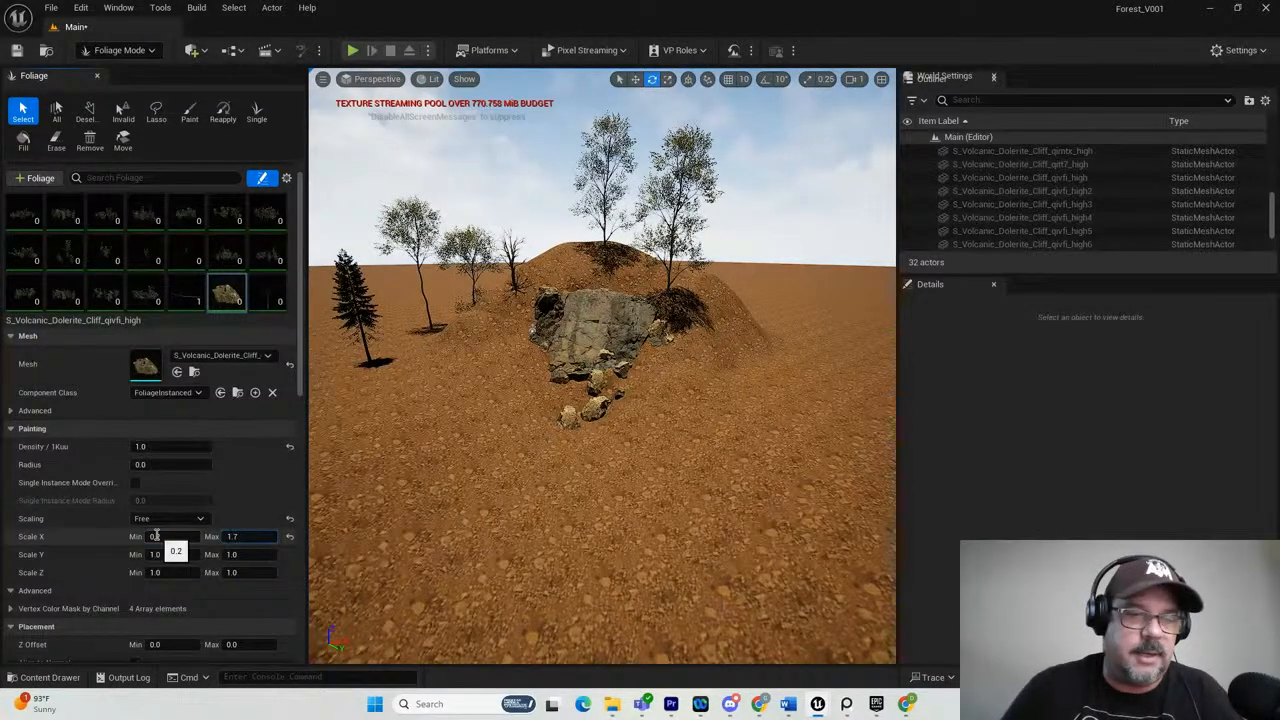
click(156, 554)
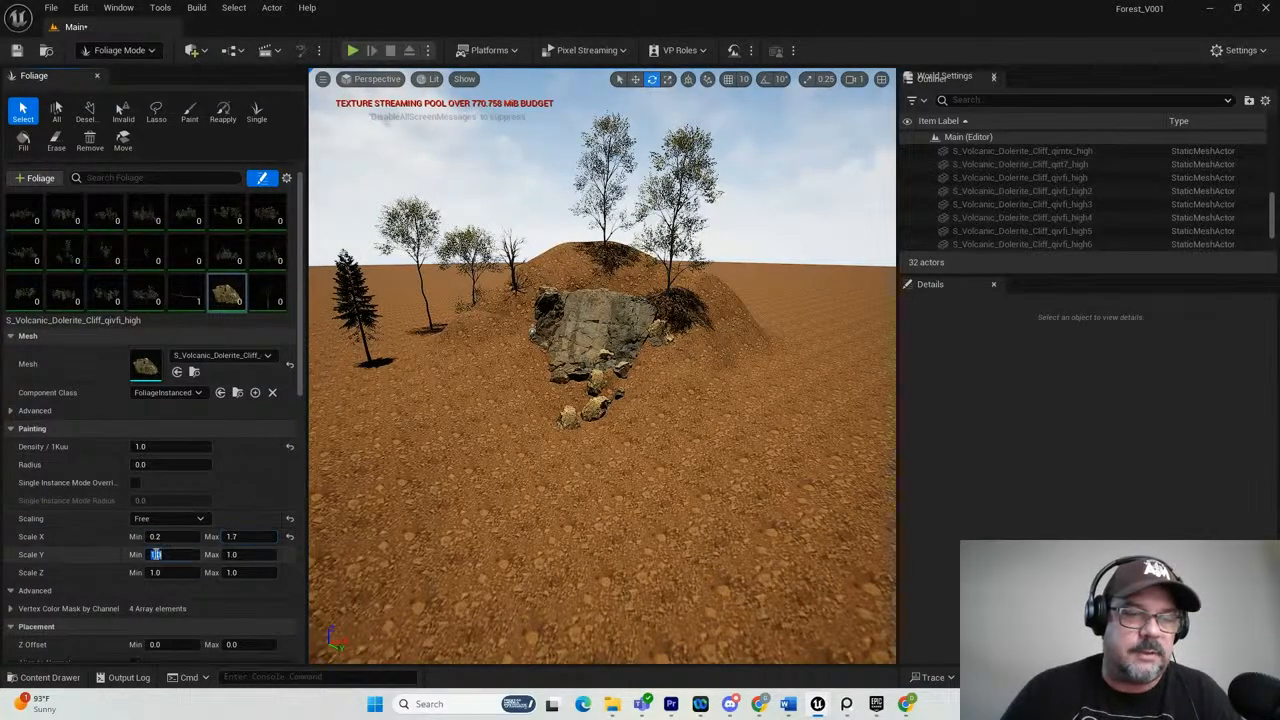
text(0.2)
key(Tab)
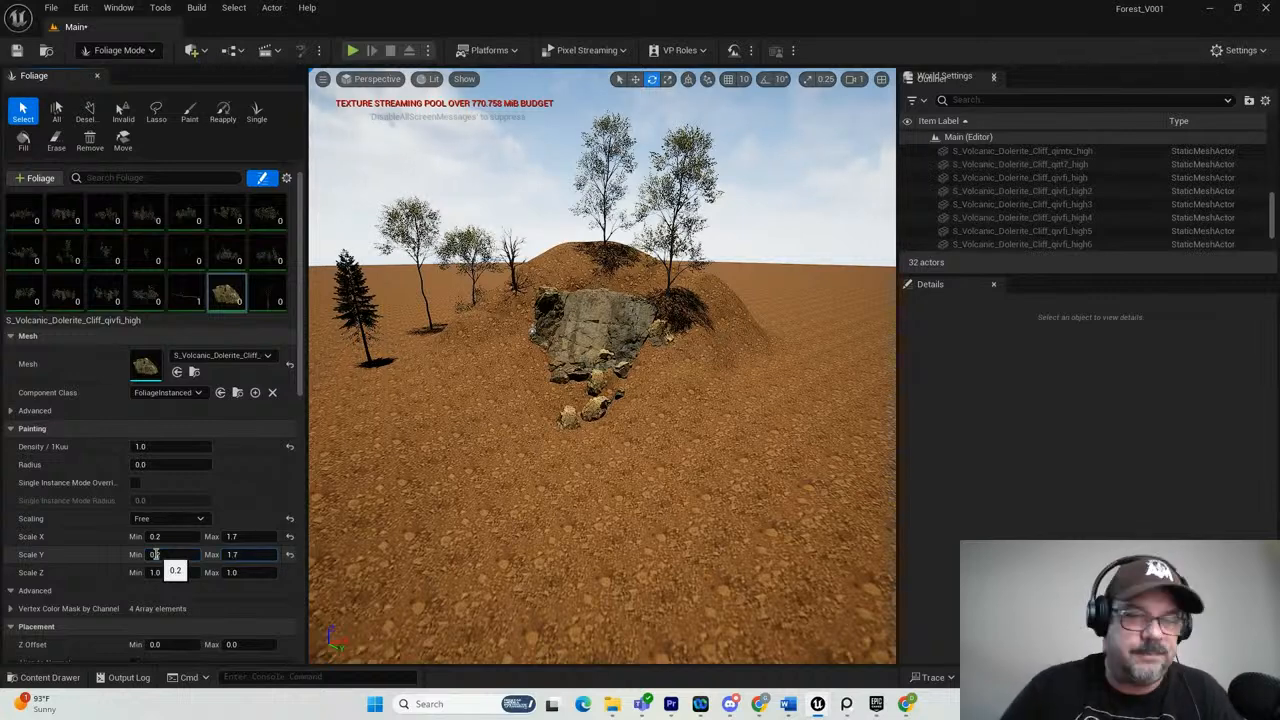
click(157, 572)
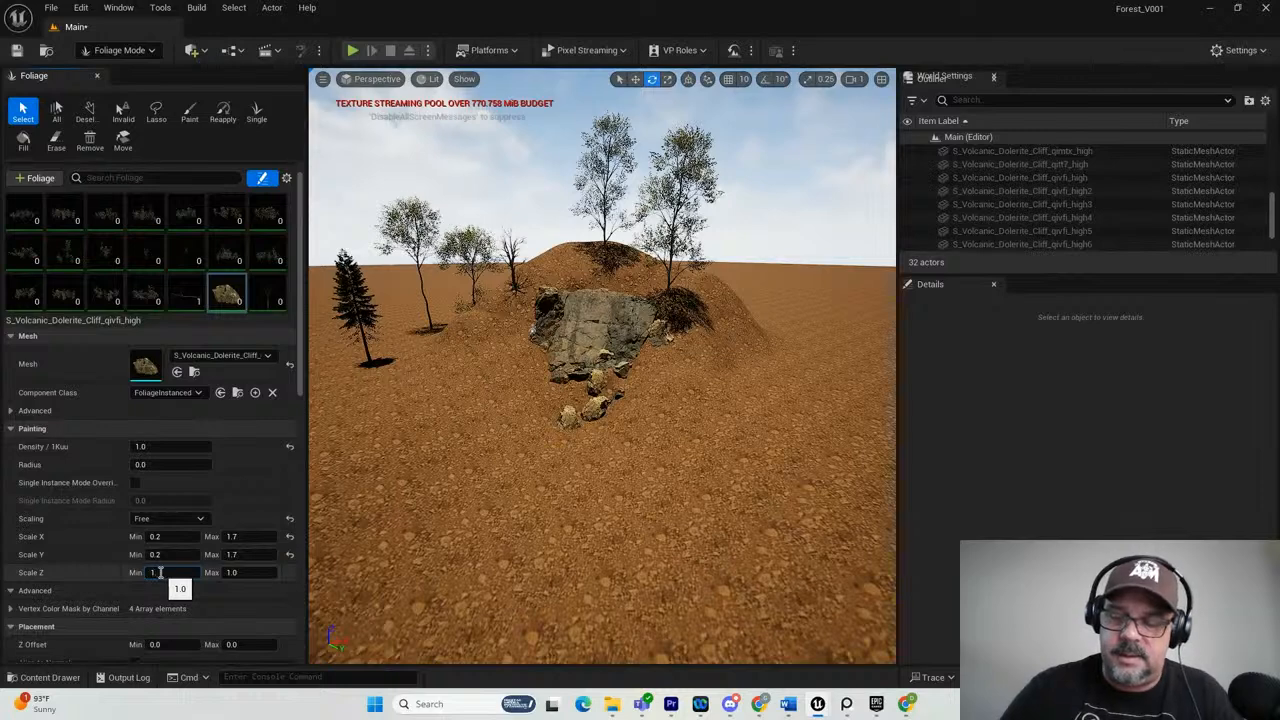
key(Tab)
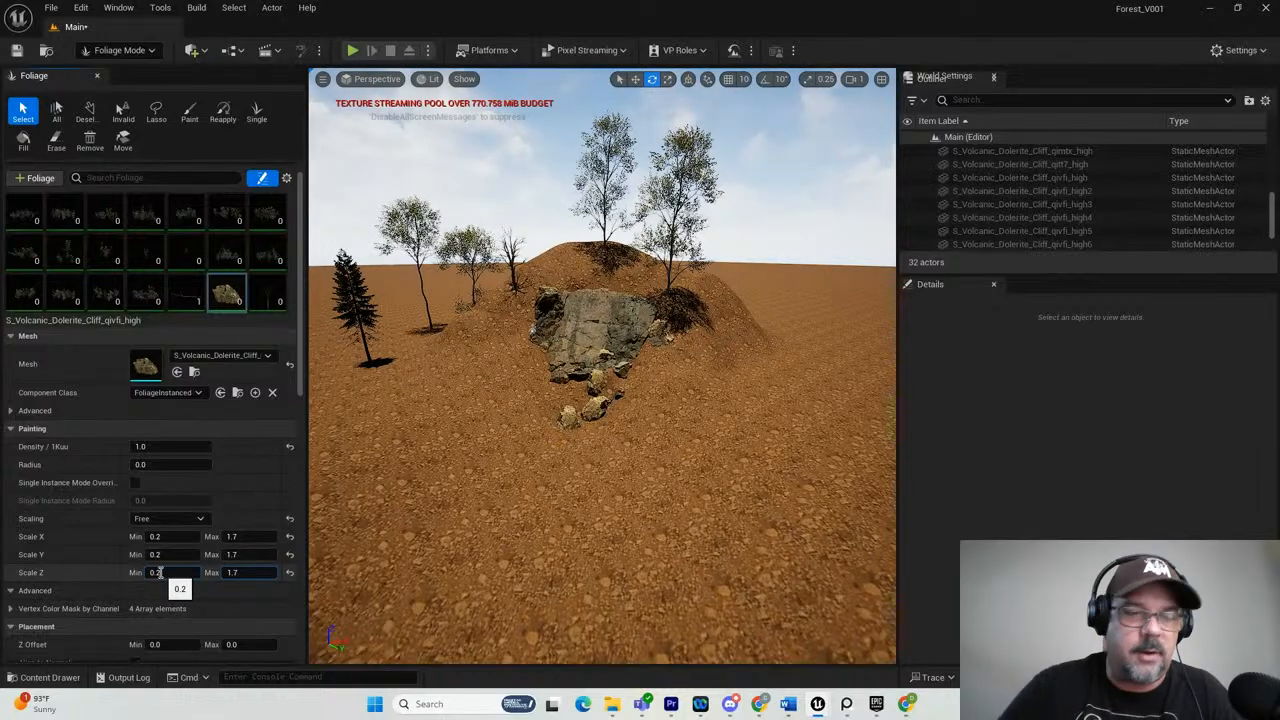
Set the rock foliage's random pitch angle to 8.616 in its placement settings.
scroll(105, 480, down, 3)
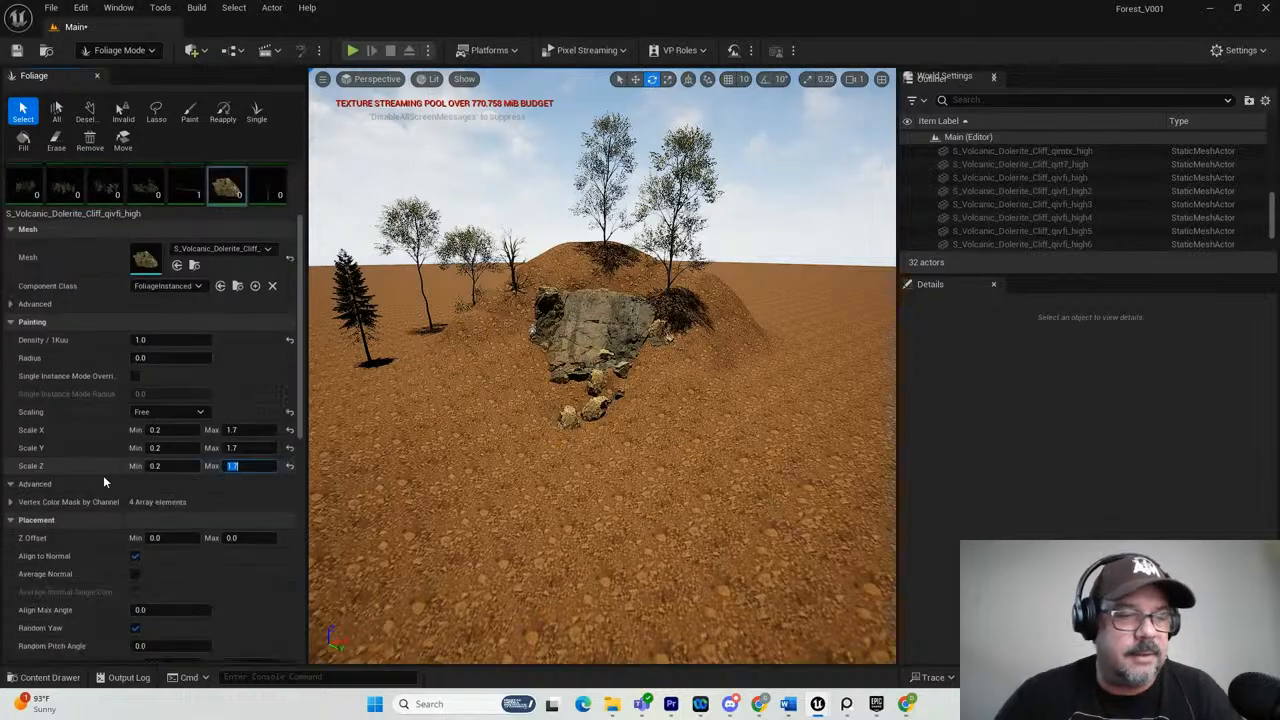
scroll(170, 515, down, 3)
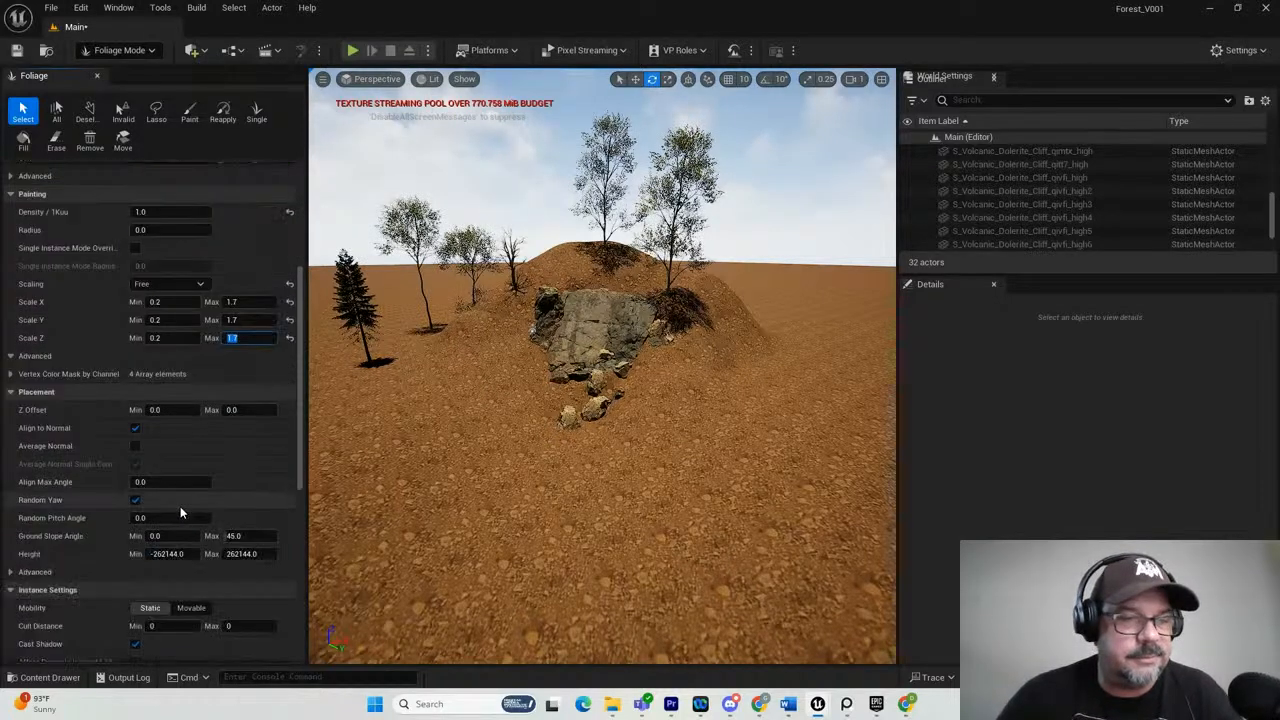
drag(147, 517, 139, 524)
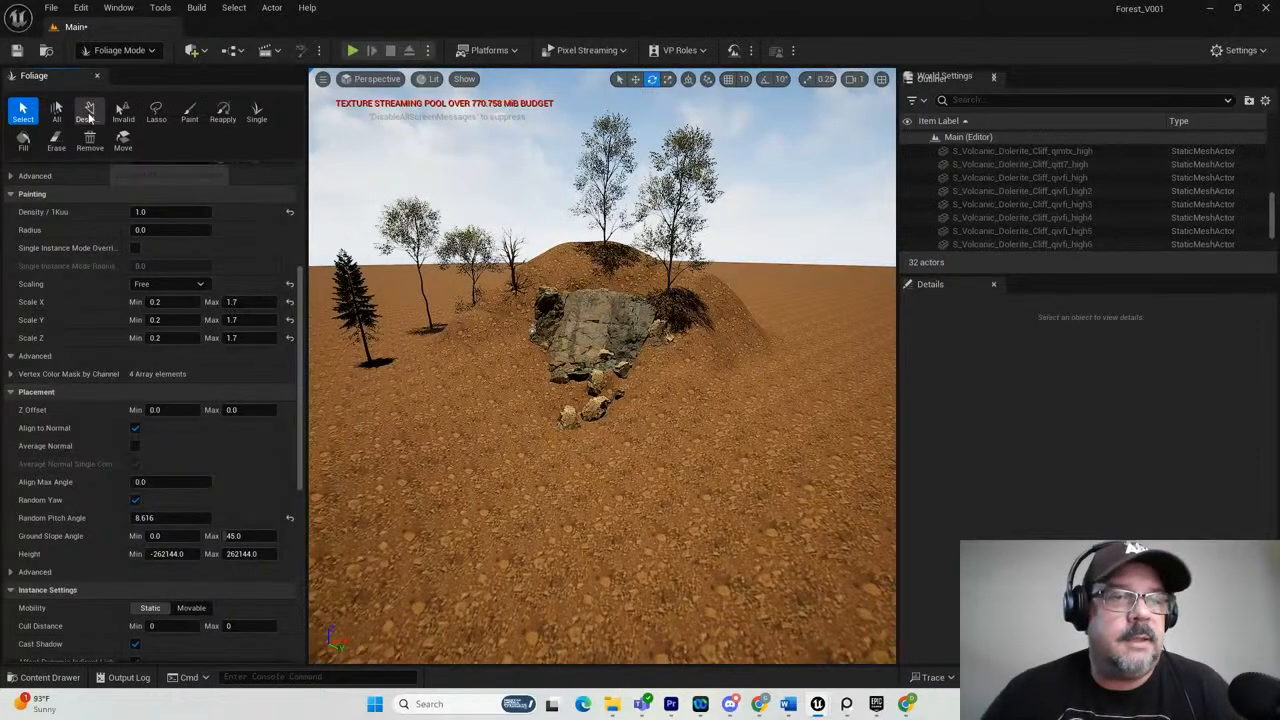
Paint the rock foliage sparsely over the ground below the cliff and check the scattered rocks up close.
click(188, 113)
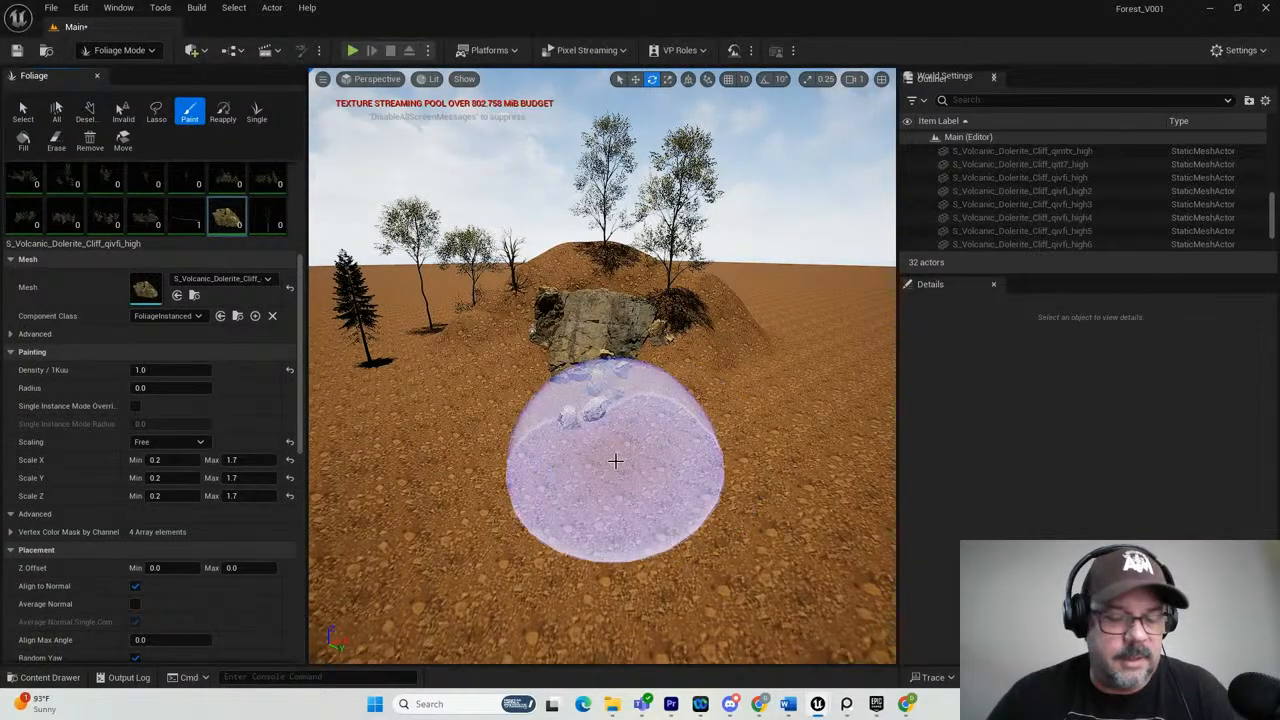
alt+drag(615, 461, 576, 482)
mouse_move(536, 434)
mouse_down()
mouse_move(486, 491)
mouse_move(491, 509)
mouse_move(494, 469)
mouse_up()
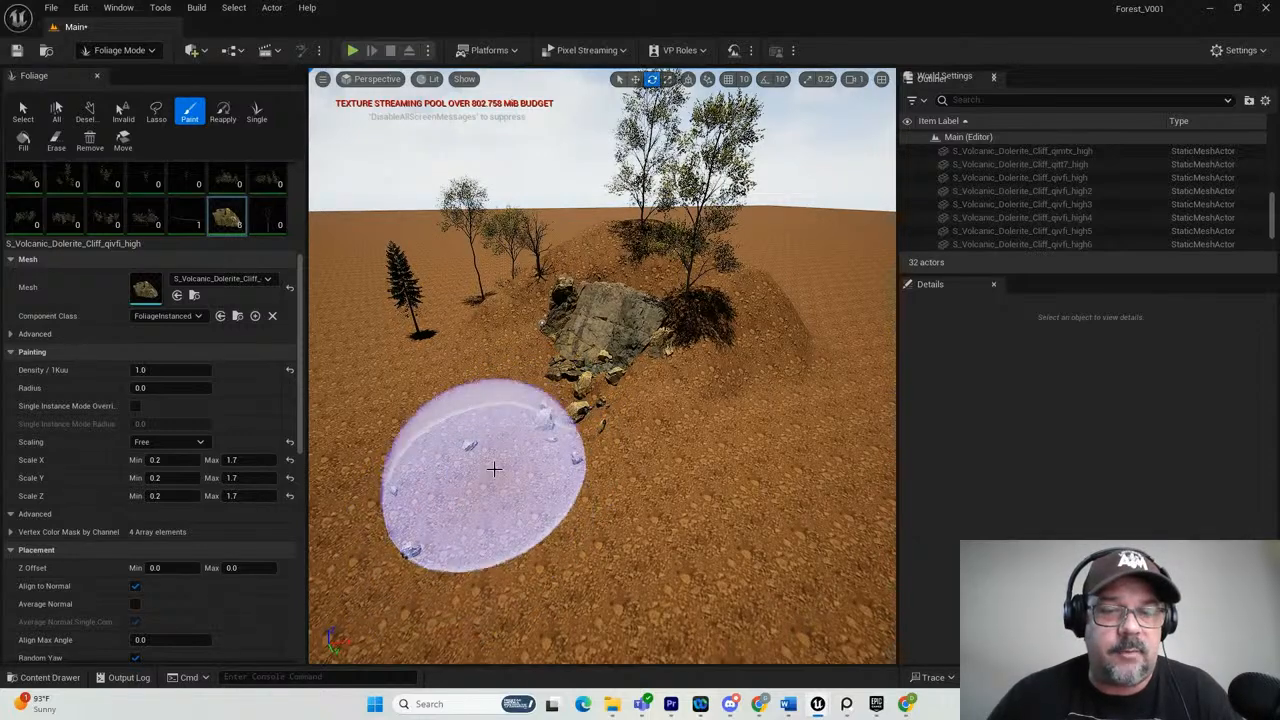
mouse_move(665, 525)
alt+mouse_down()
mouse_move(893, 528)
mouse_move(927, 568)
alt+mouse_up()
mouse_move(672, 415)
mouse_down()
mouse_move(811, 489)
mouse_move(733, 424)
mouse_up()
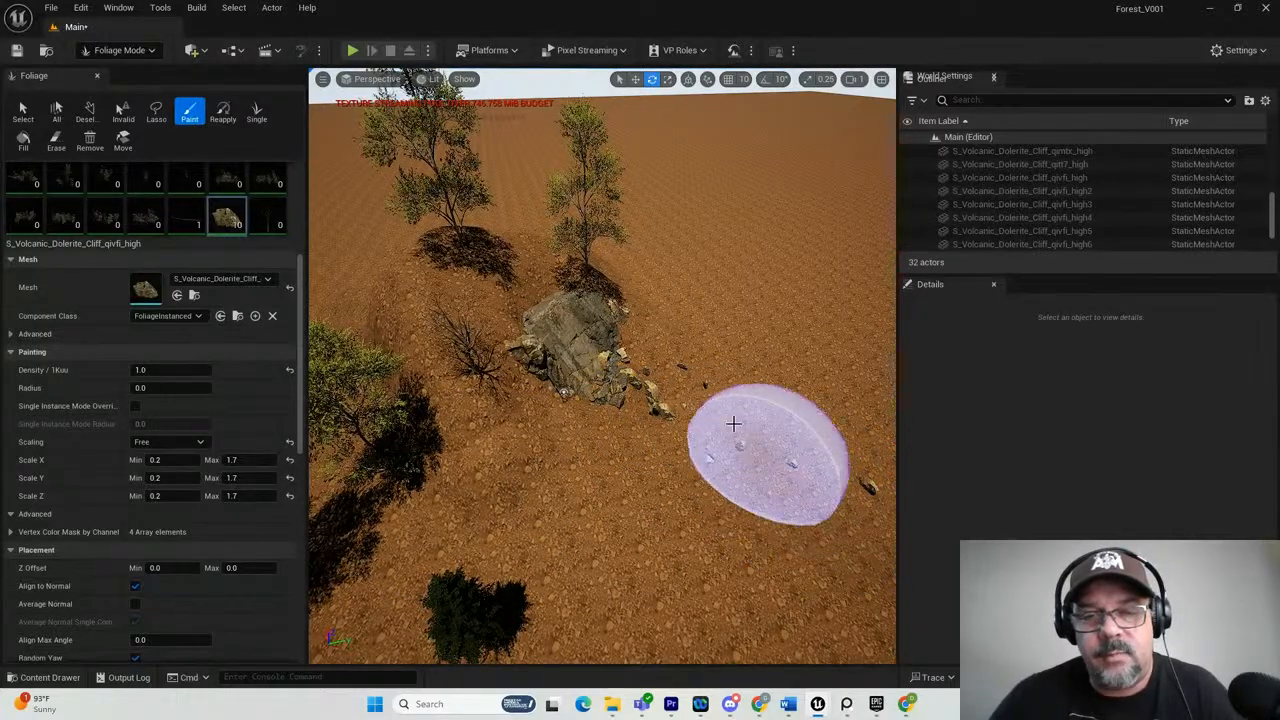
scroll(705, 432, up, 2)
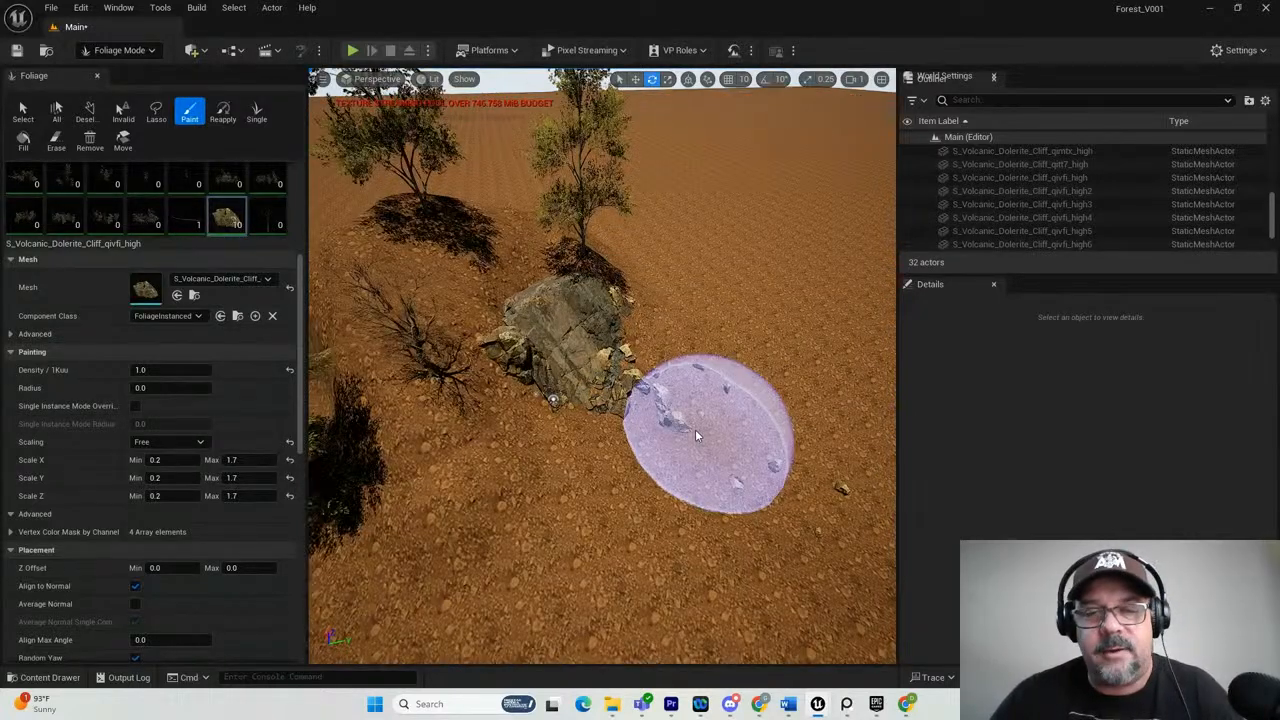
scroll(697, 434, up, 5)
right_drag(739, 462, 712, 402)
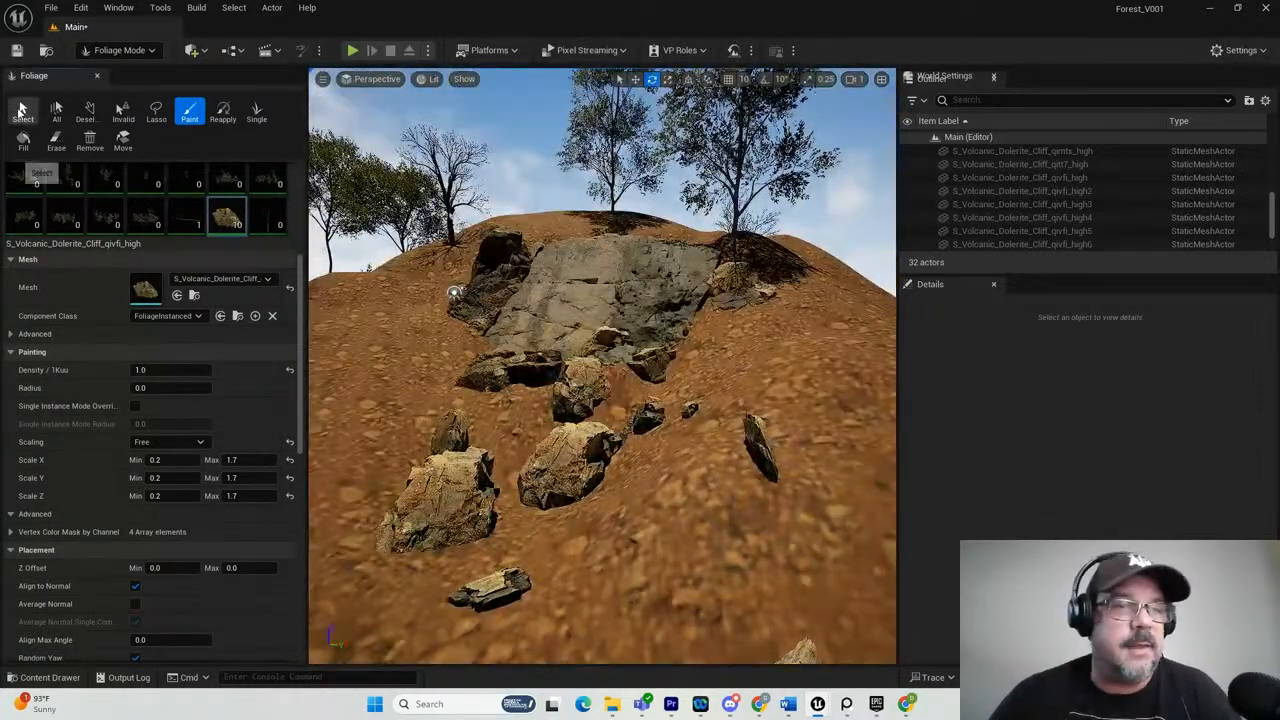
Return to the foliage Select tool, inspect the painted rocks, and set the rock's painting density to 3.
click(23, 112)
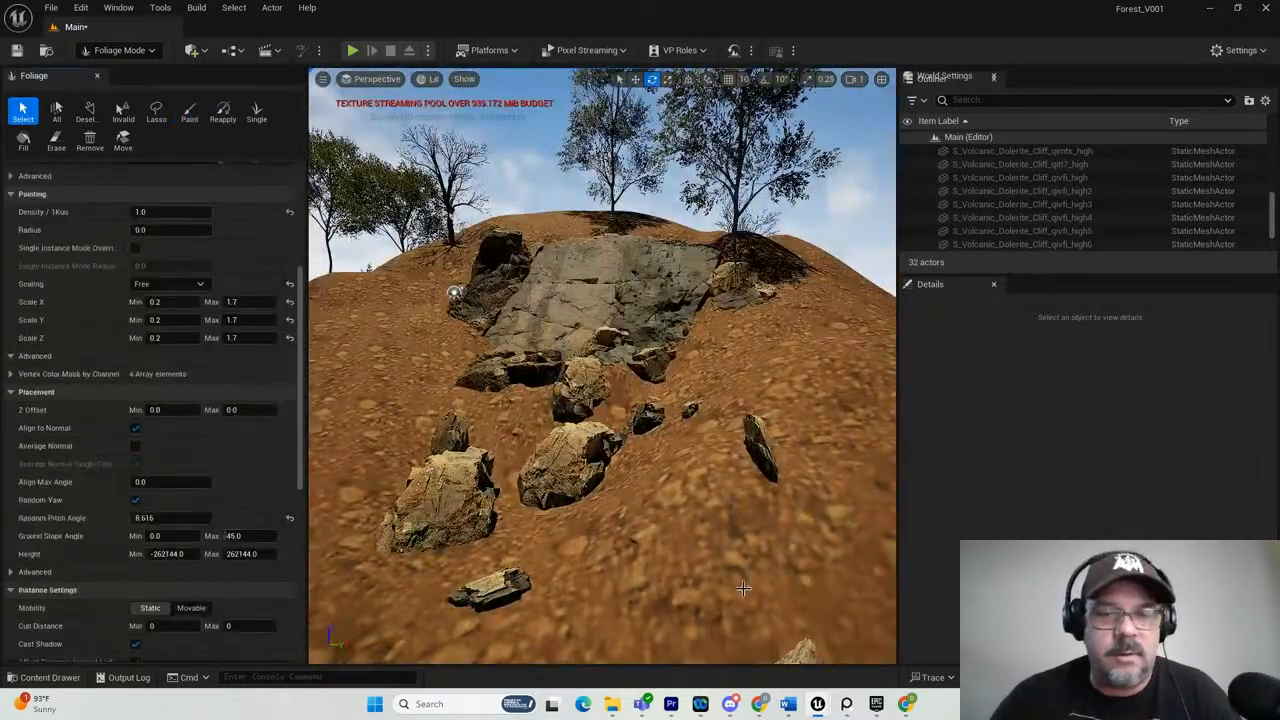
scroll(746, 591, down, 2)
mouse_move(634, 521)
alt+mouse_down()
mouse_move(606, 514)
mouse_move(654, 529)
mouse_move(640, 520)
alt+mouse_up()
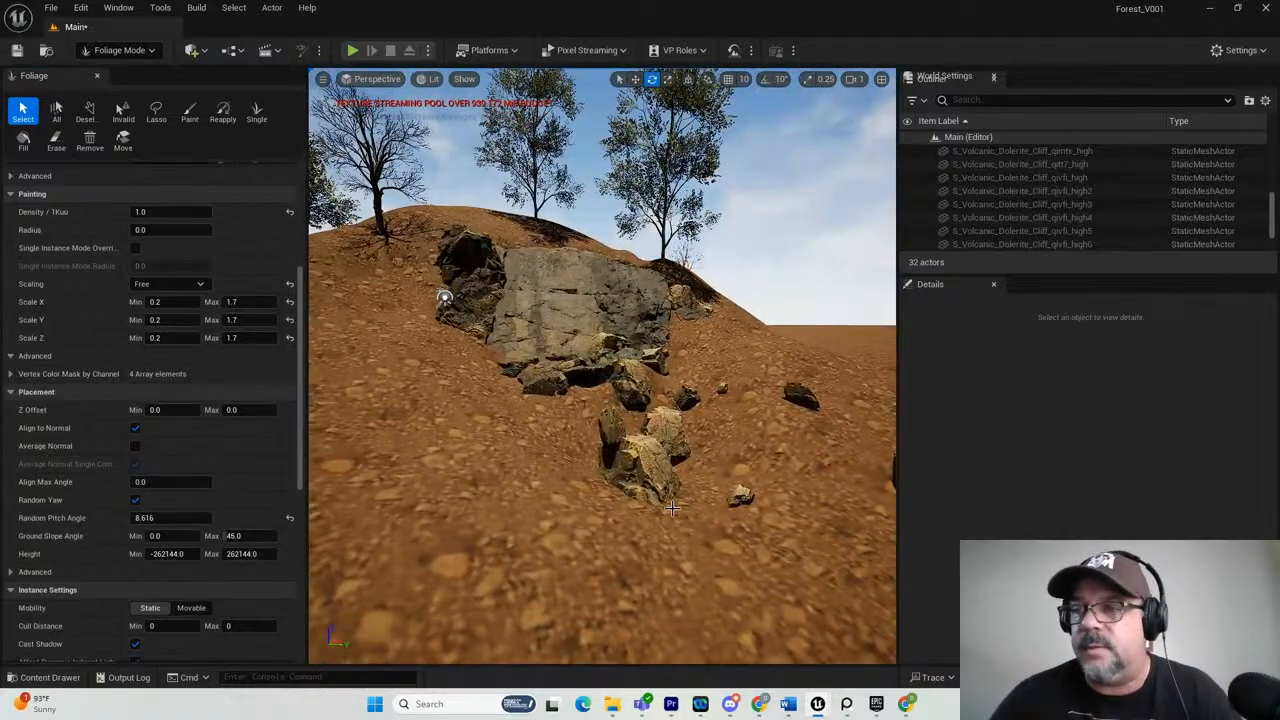
alt+drag(713, 498, 710, 543)
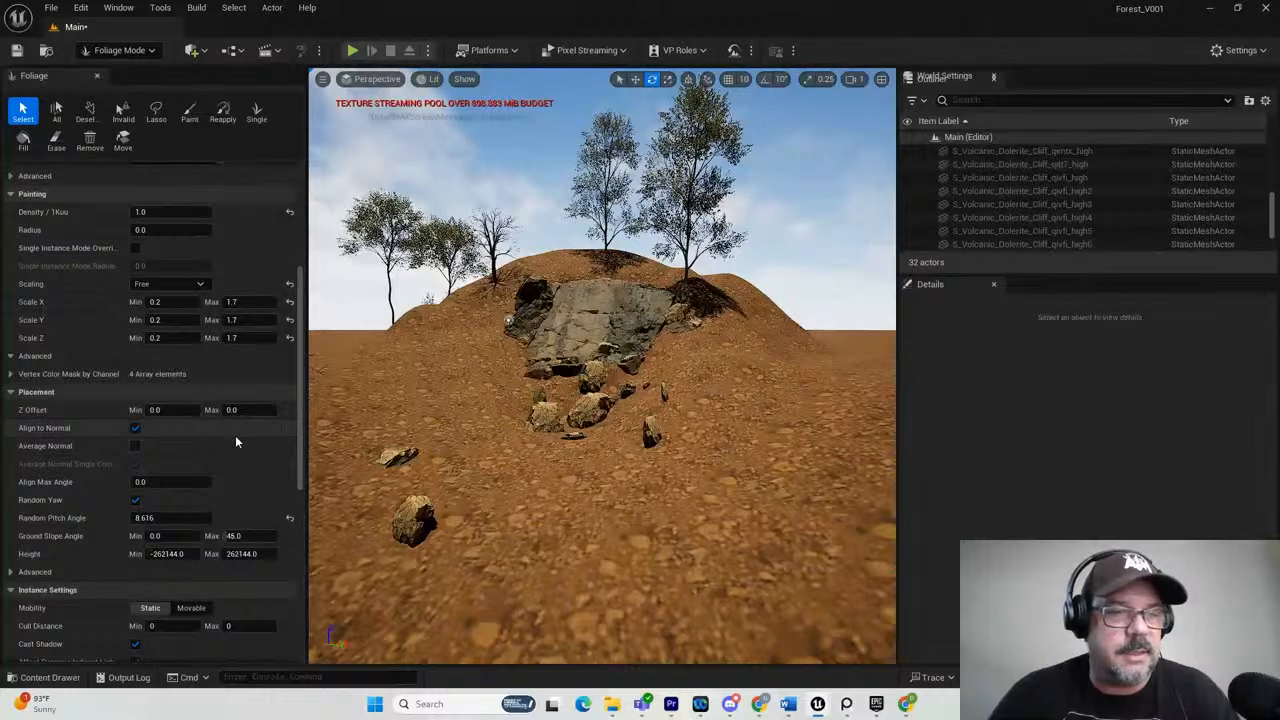
scroll(235, 441, up, 3)
click(143, 340)
text(3)
key(Return)
scroll(525, 505, down, 1)
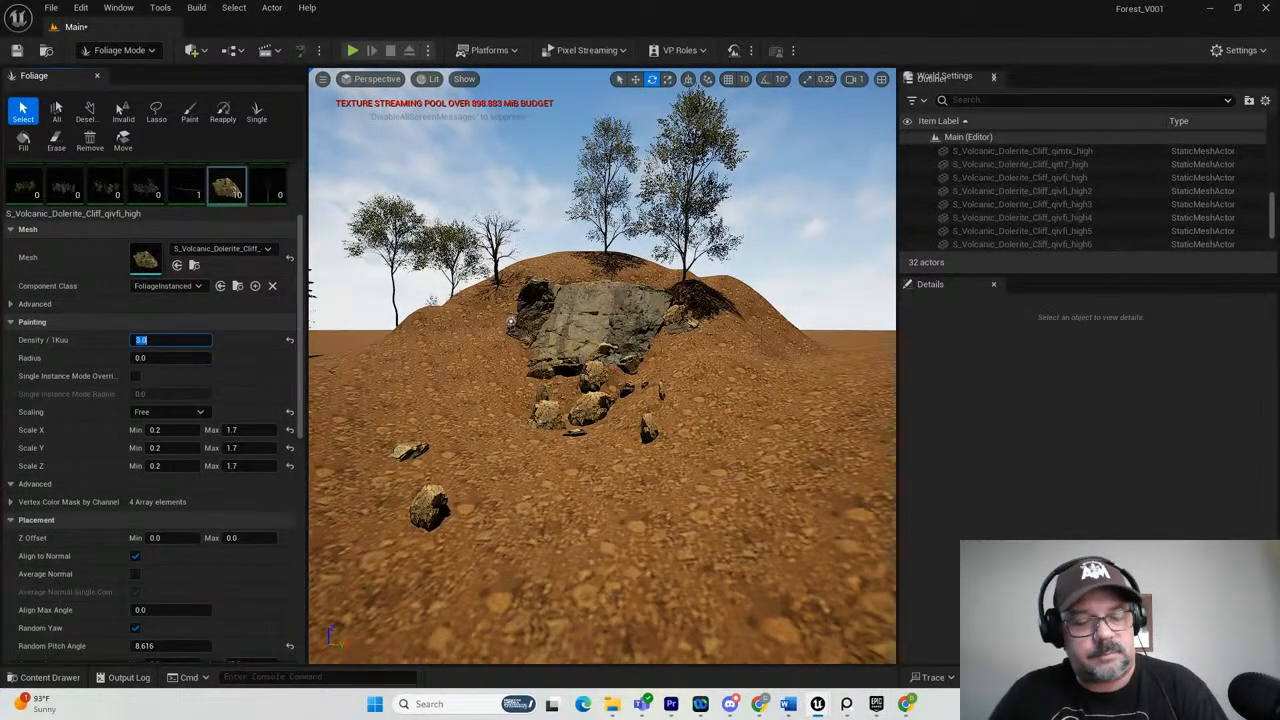
Switch to the ForestReference board and examine the rocks in the waterfall and shallow streambed photos.
key(alt+Tab)
key(alt+Tab)
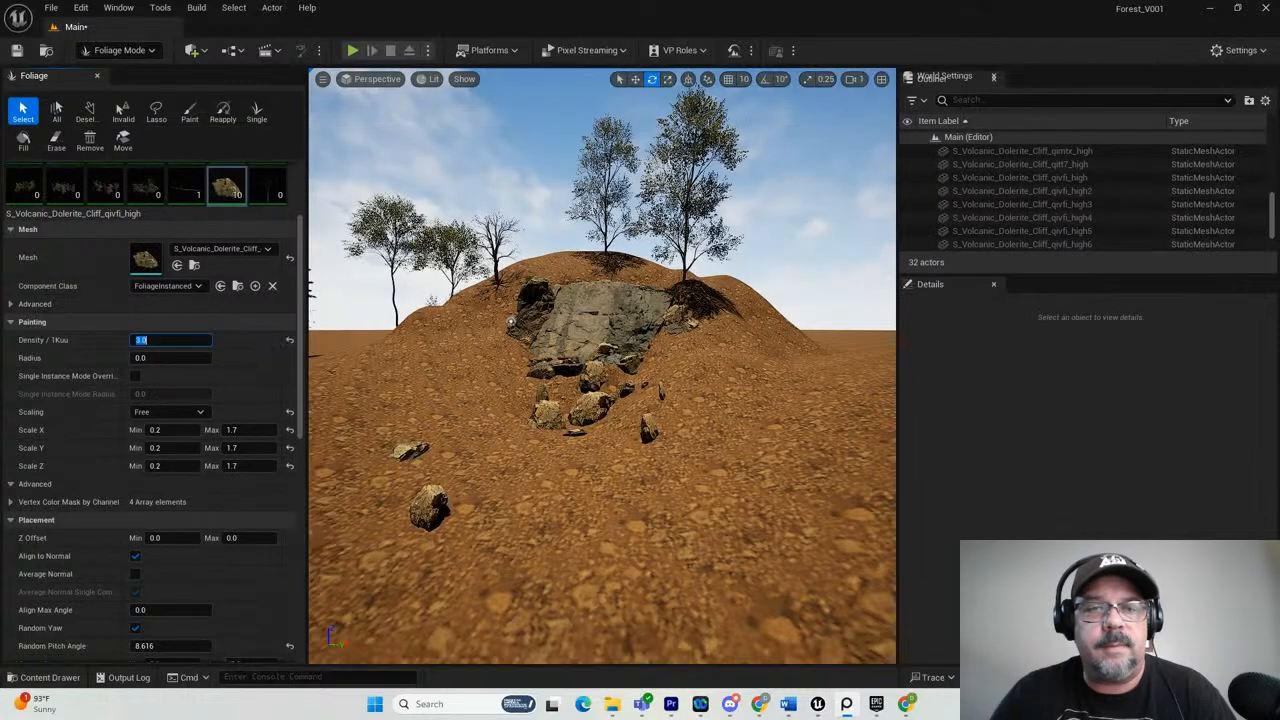
drag(1279, 242, 279, 104)
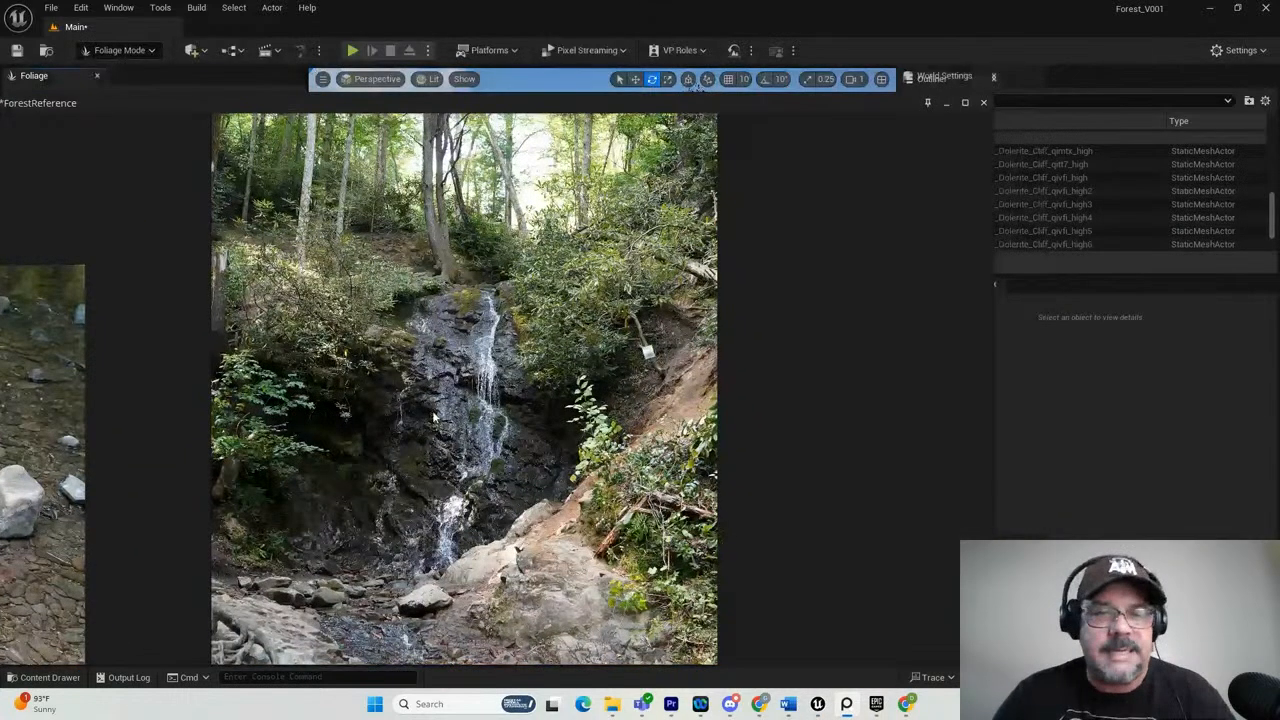
scroll(346, 327, down, 5)
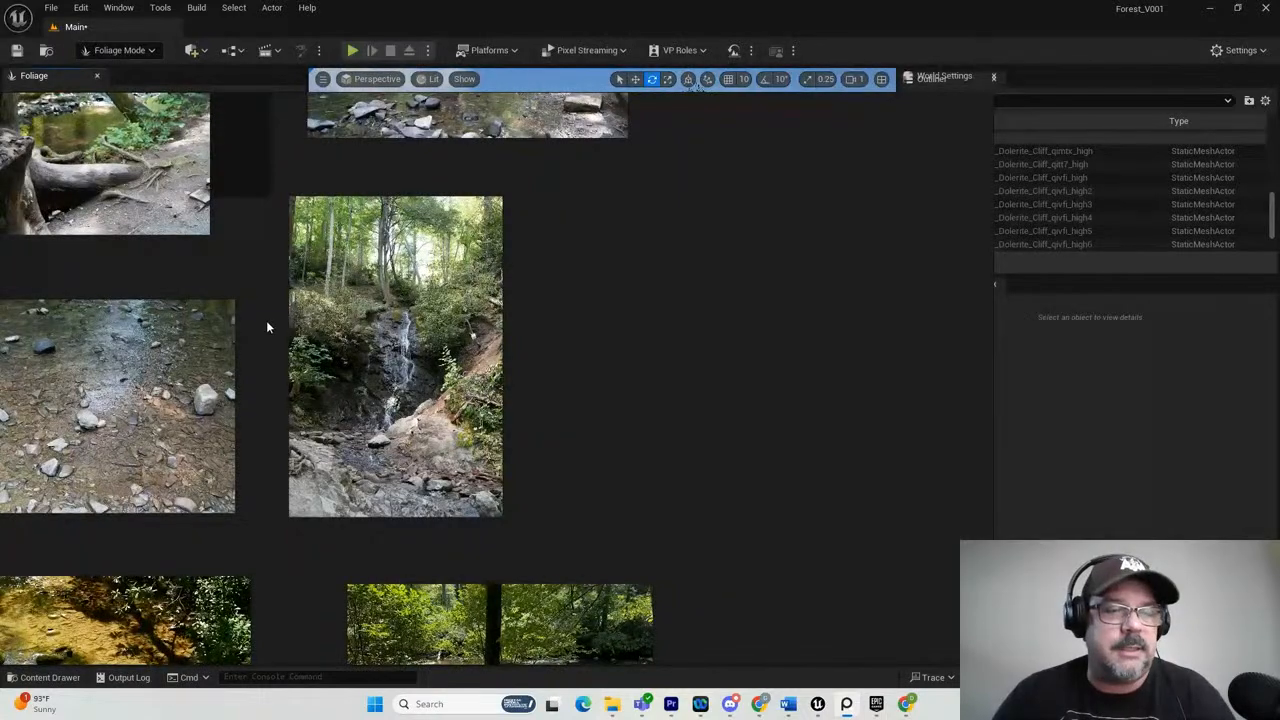
scroll(266, 320, down, 1)
scroll(47, 418, up, 1)
scroll(47, 418, up, 2)
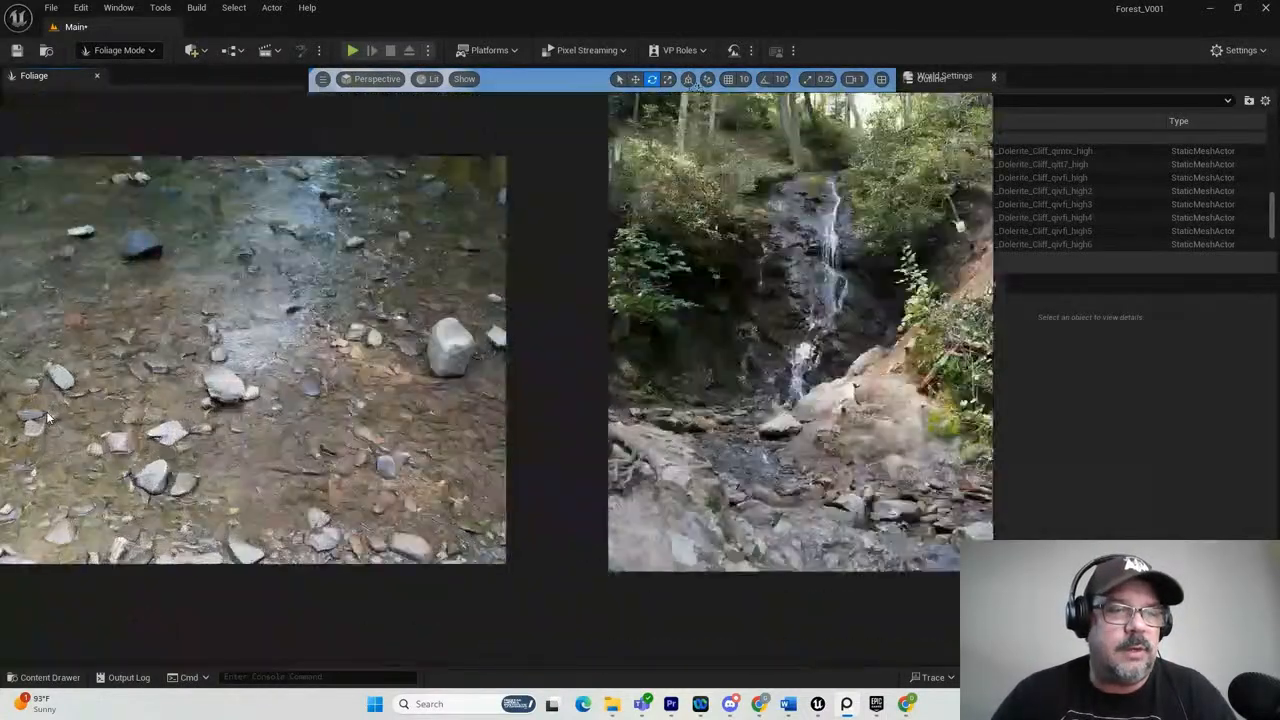
scroll(103, 427, down, 1)
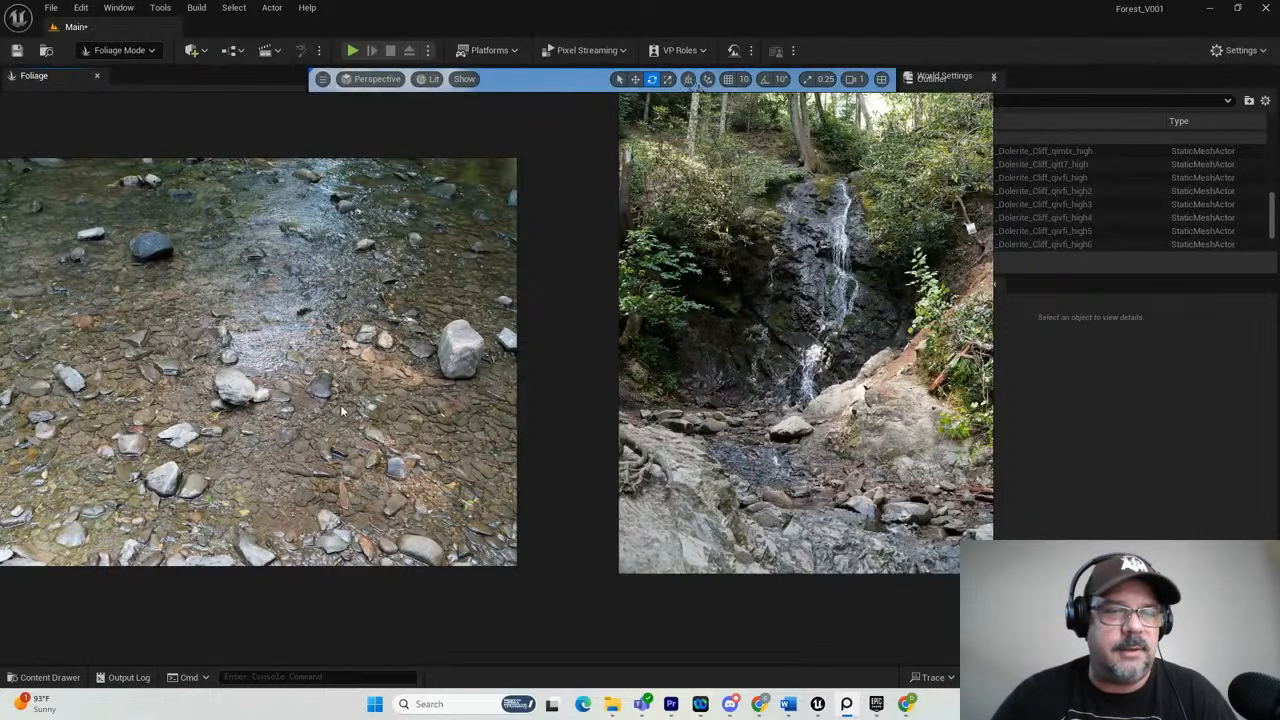
scroll(421, 357, down, 3)
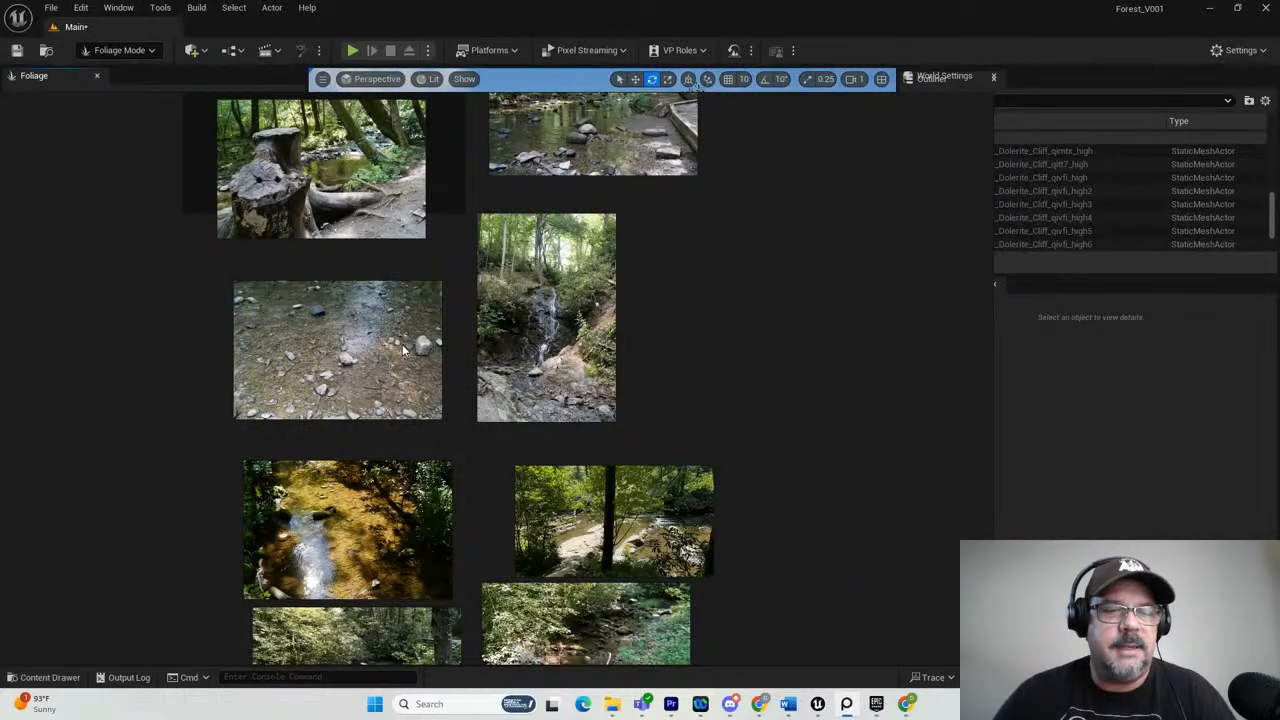
Examine the tree stump and rocky creek photos under the Water heading, and return to the Unreal Engine viewport.
scroll(333, 174, up, 1)
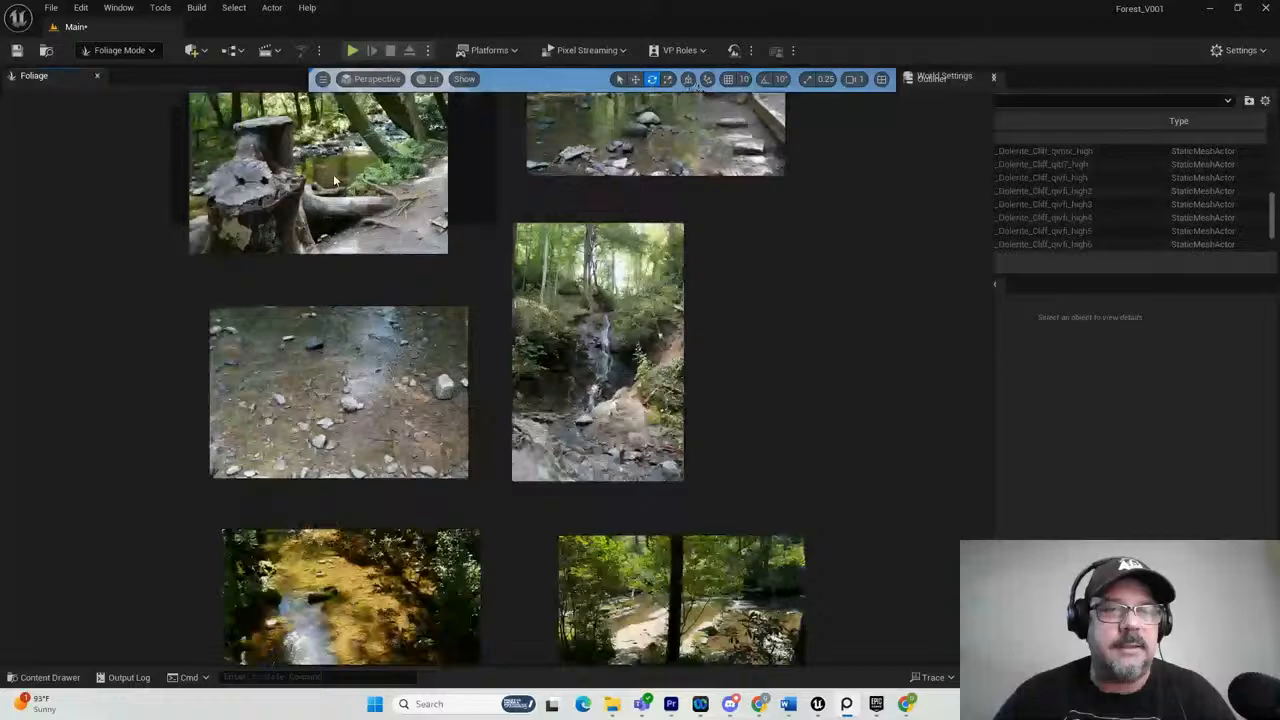
scroll(333, 174, up, 4)
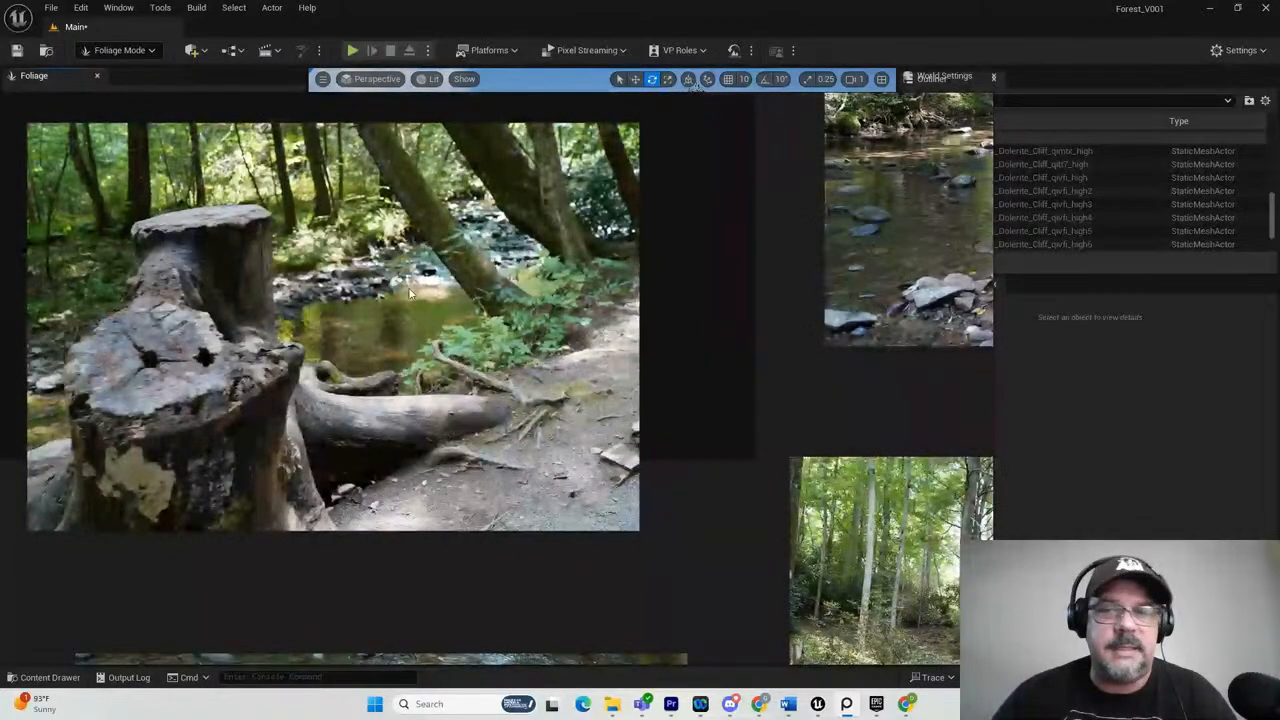
scroll(851, 282, down, 3)
middle_drag(899, 256, 622, 282)
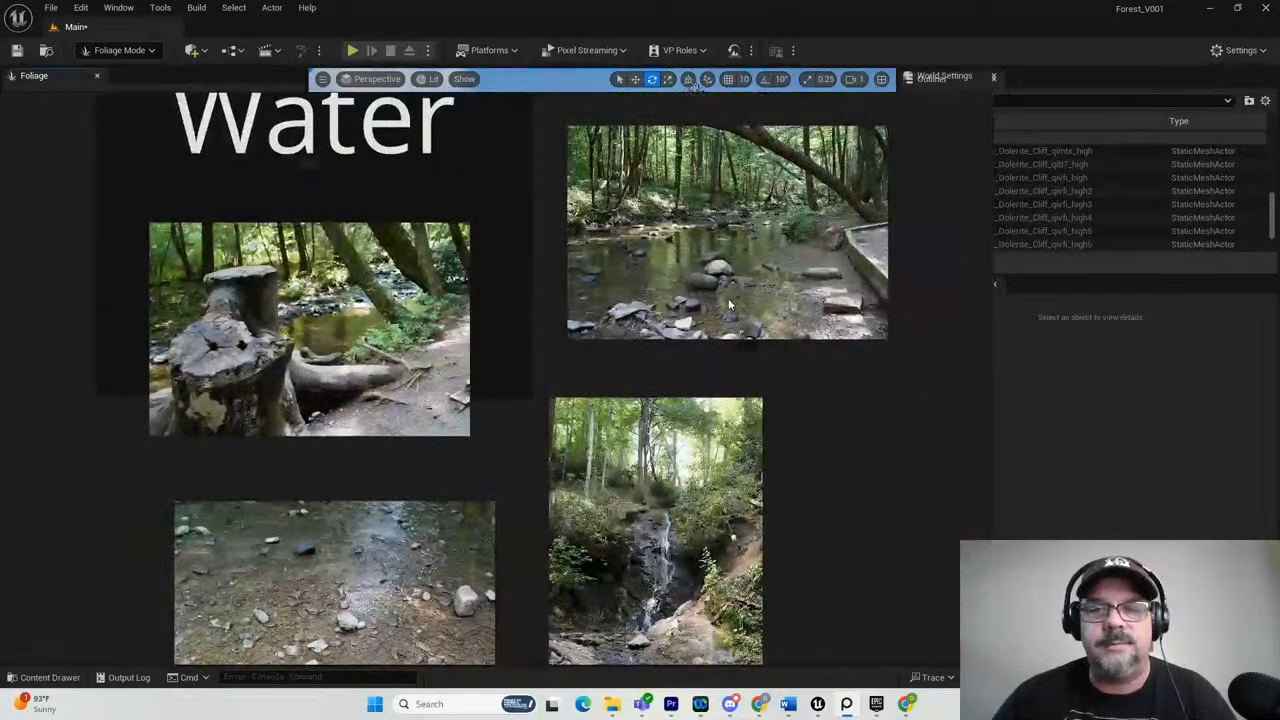
scroll(729, 300, up, 3)
scroll(730, 298, up, 1)
middle_drag(732, 298, 688, 413)
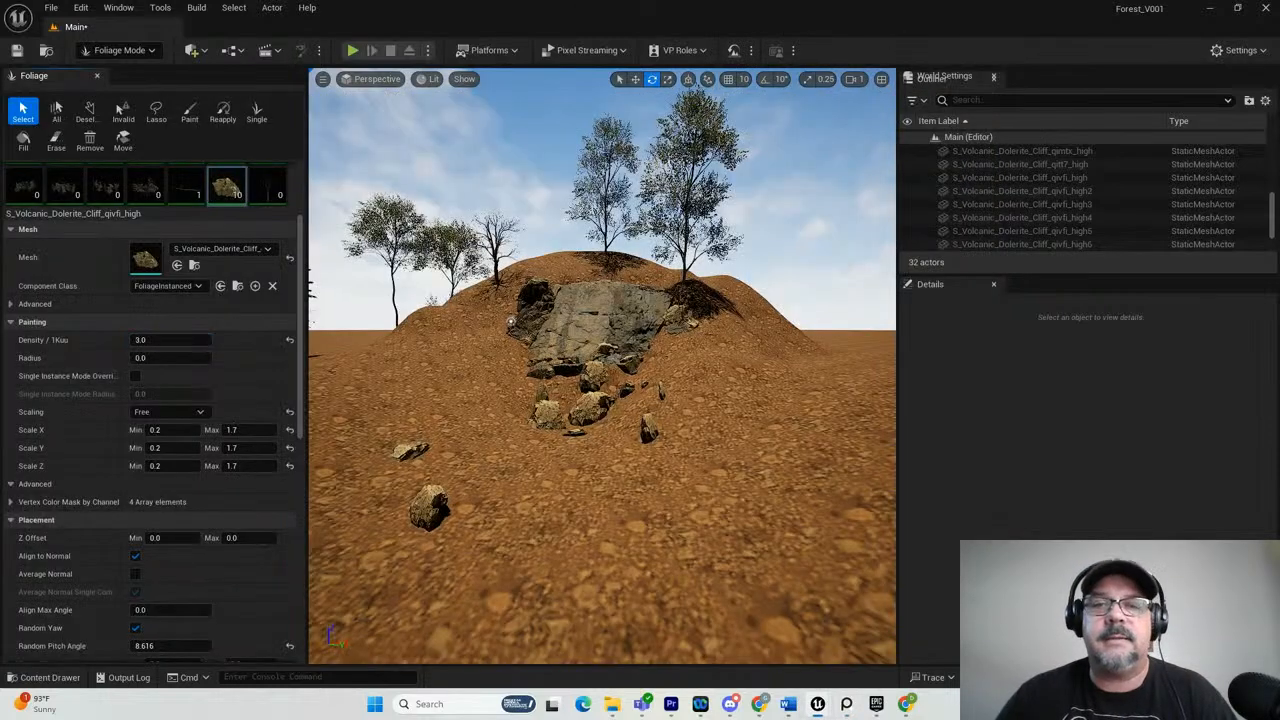
right_drag(779, 486, 778, 486)
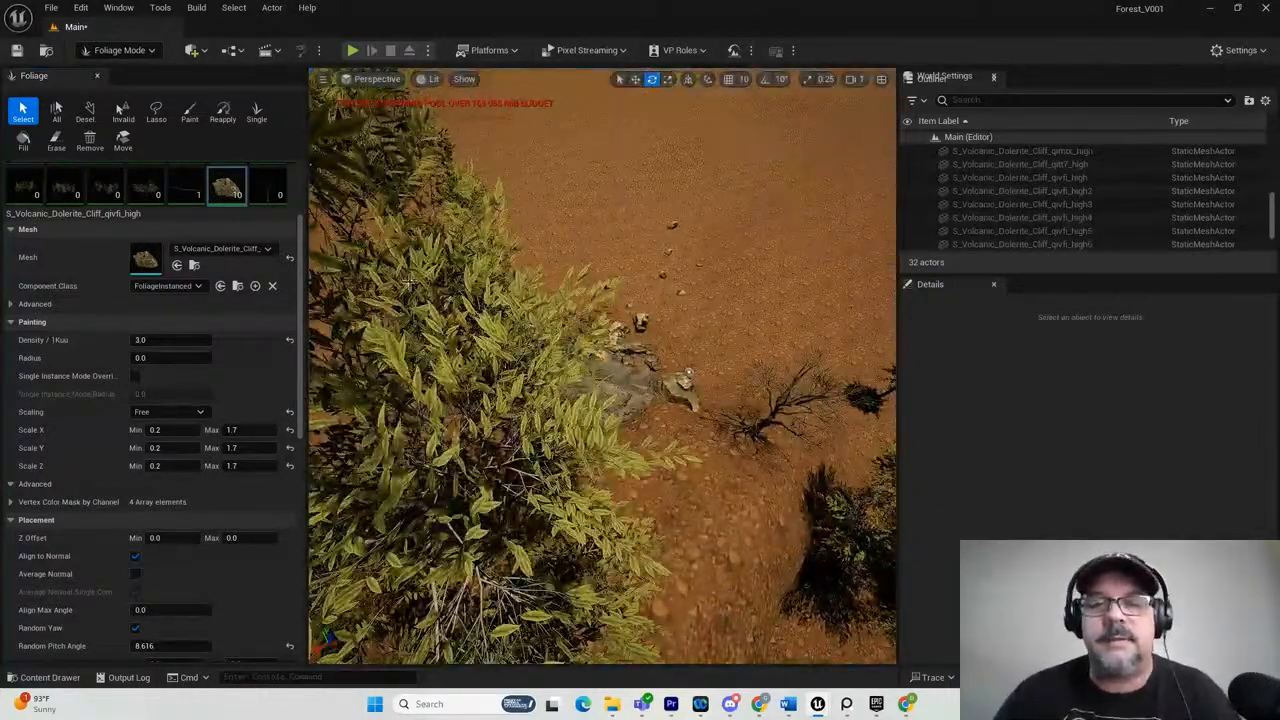
Paint more S_Volcanic_Dolerite_Cliff_qivfi_high rocks over the open ground in front of the cliff.
scroll(797, 236, down, 3)
scroll(797, 236, up, 4)
scroll(797, 236, up, 7)
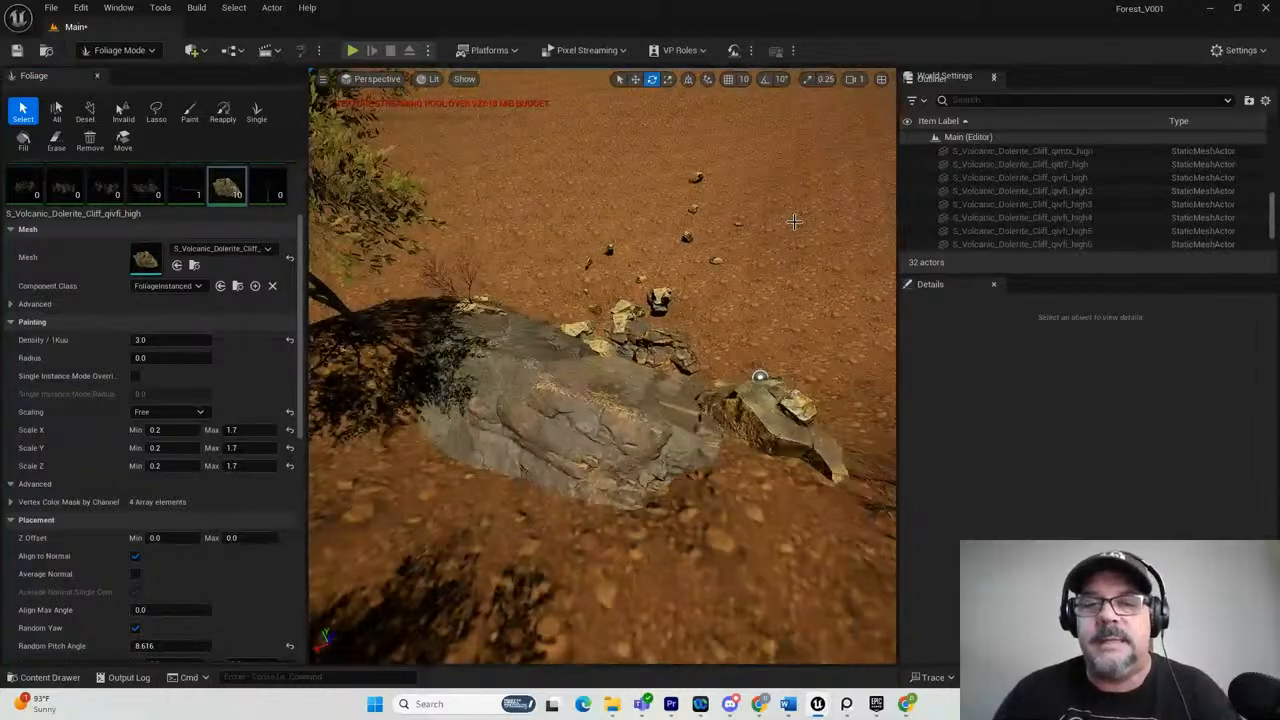
mouse_move(779, 197)
alt+mouse_down()
mouse_move(779, 181)
mouse_move(802, 189)
mouse_move(785, 190)
alt+mouse_up()
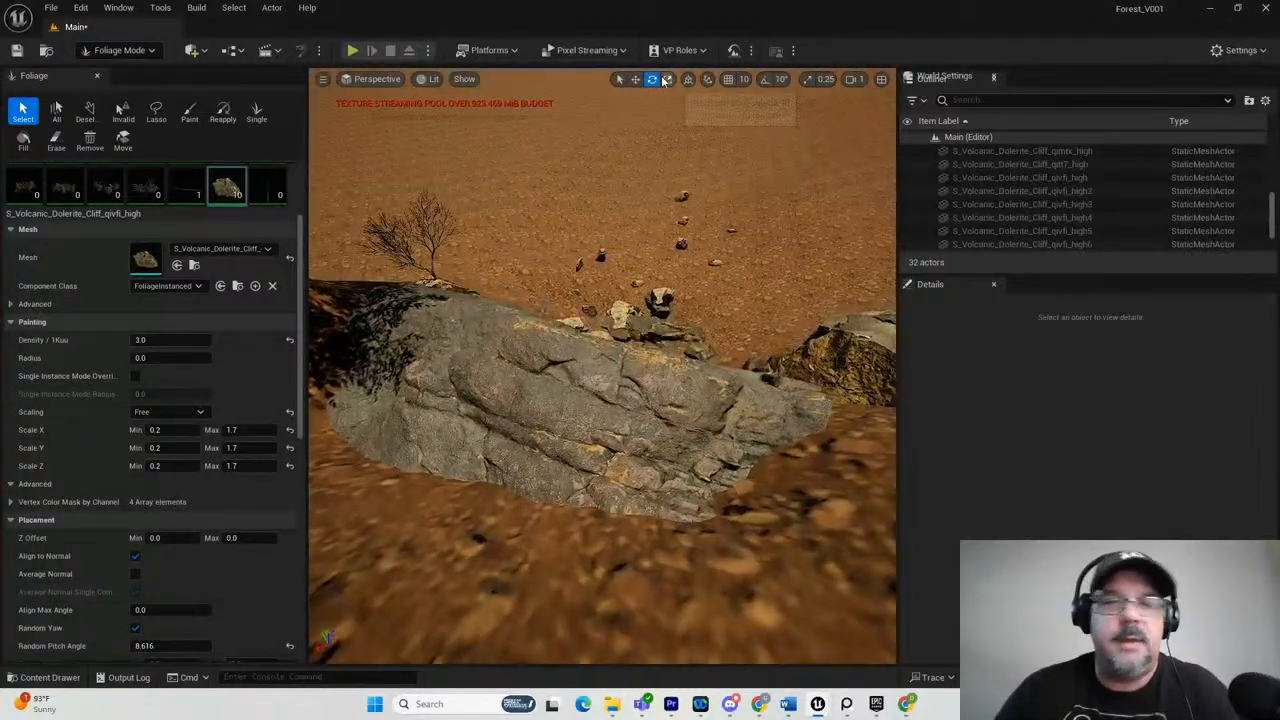
click(190, 111)
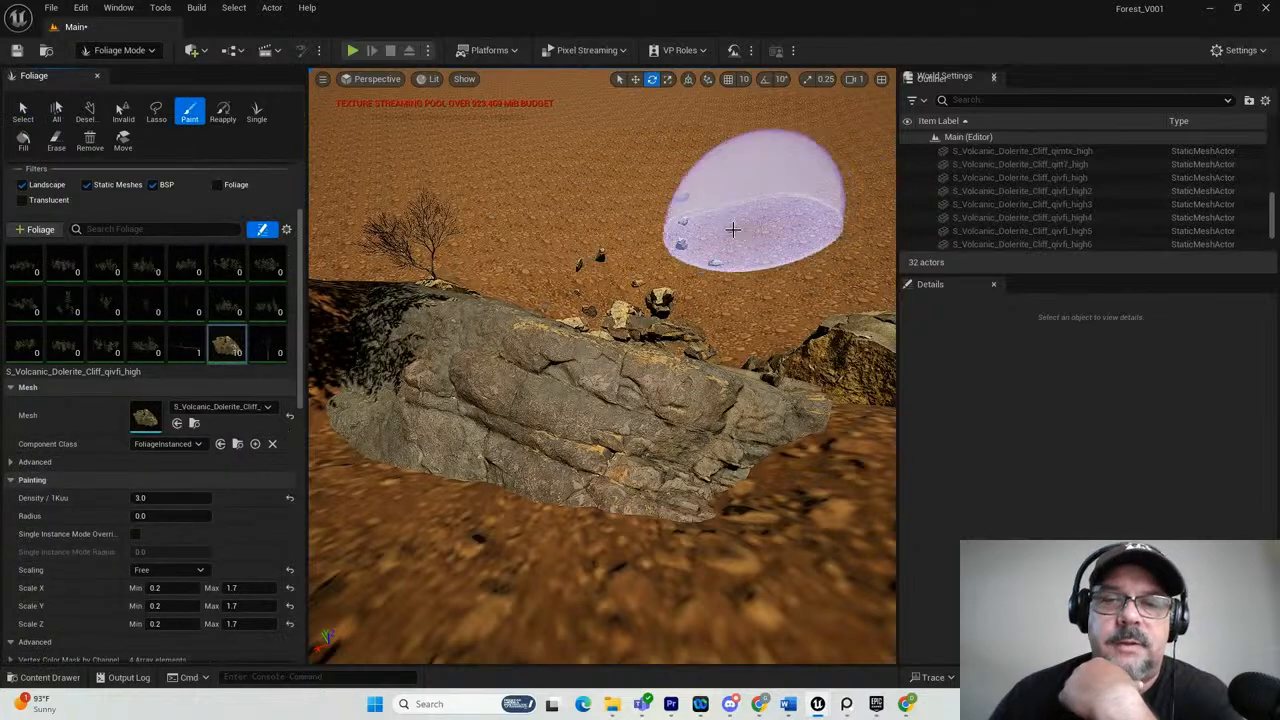
click(734, 208)
drag(734, 208, 757, 160)
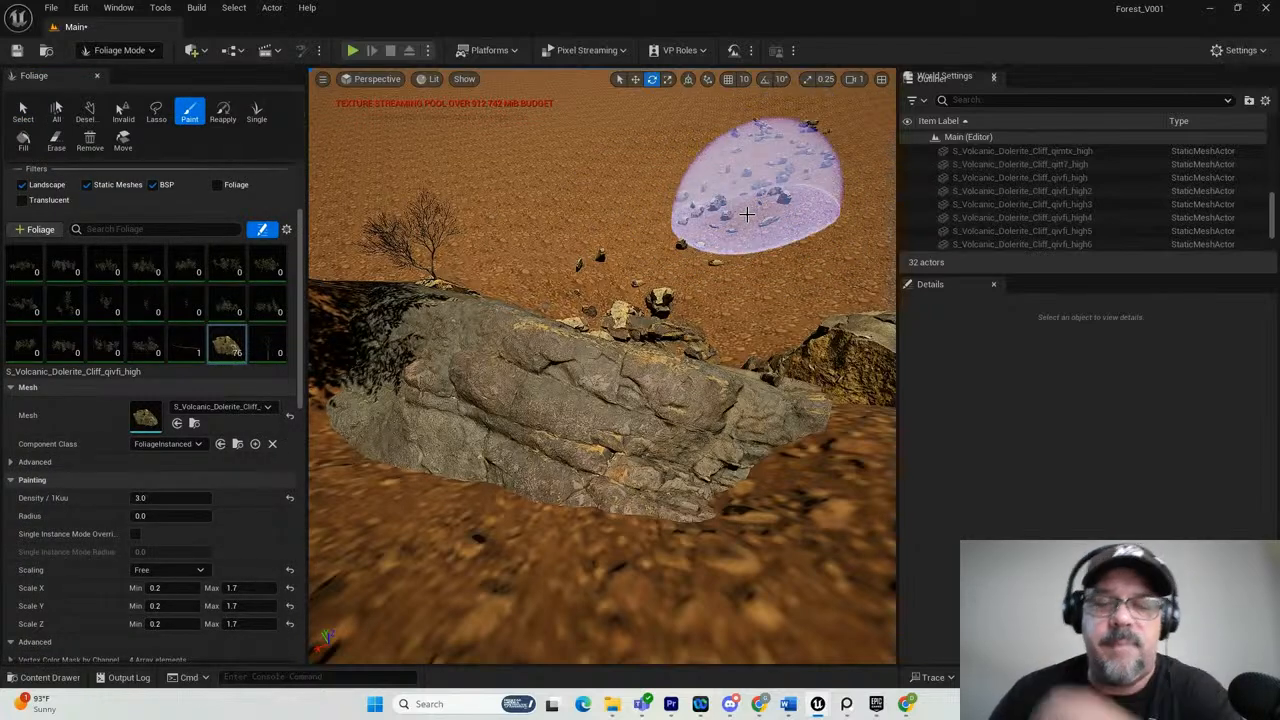
mouse_move(706, 219)
right_down()
mouse_move(674, 208)
mouse_move(720, 262)
right_up()
click(712, 262)
drag(712, 262, 849, 199)
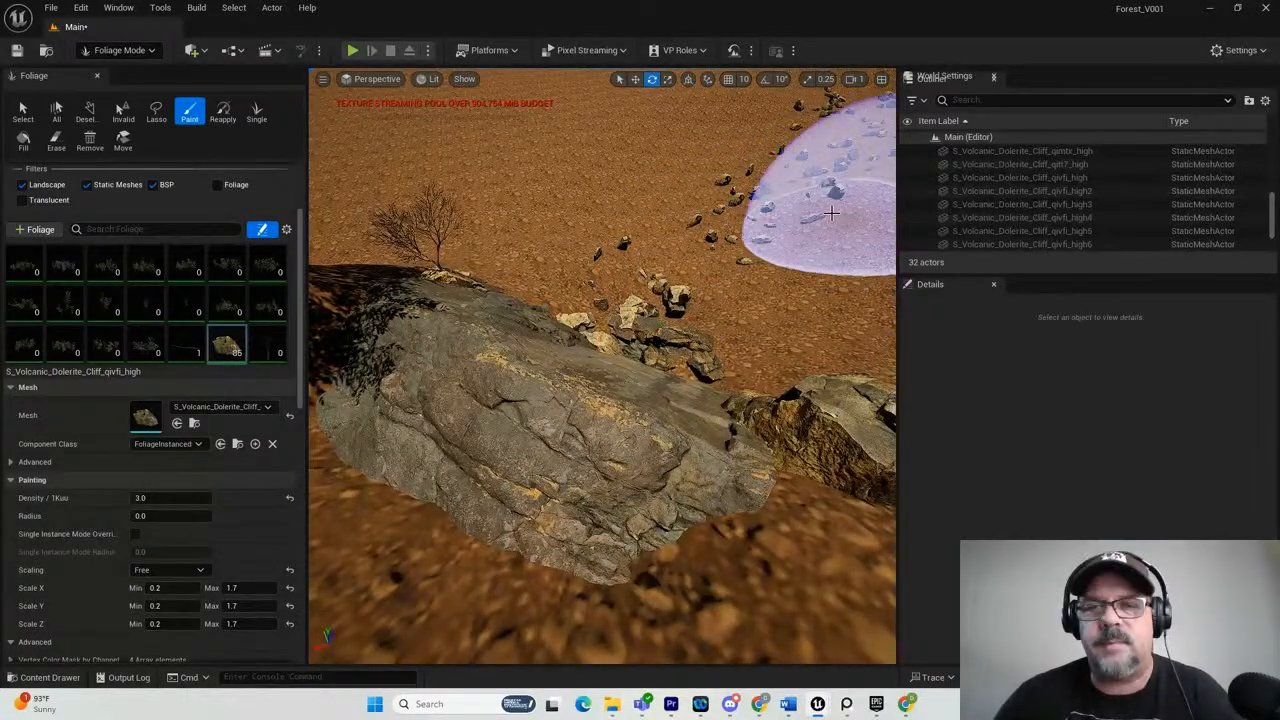
Extend the painted rock scatter farther out from the cliff and review the whole scene from the front.
scroll(801, 204, down, 5)
scroll(800, 202, down, 6)
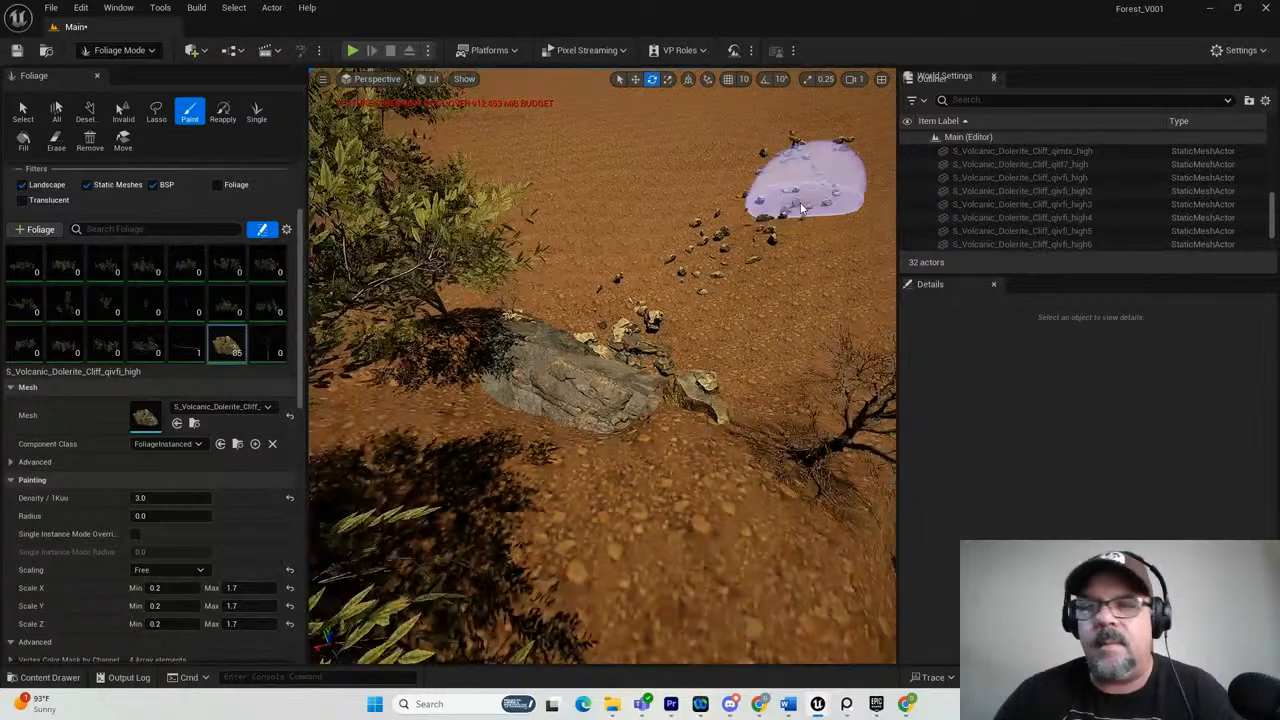
scroll(818, 180, down, 3)
mouse_move(827, 206)
mouse_down()
mouse_move(846, 192)
mouse_move(800, 180)
mouse_move(714, 234)
mouse_move(637, 322)
mouse_move(381, 346)
mouse_move(909, 466)
mouse_up()
scroll(680, 332, down, 4)
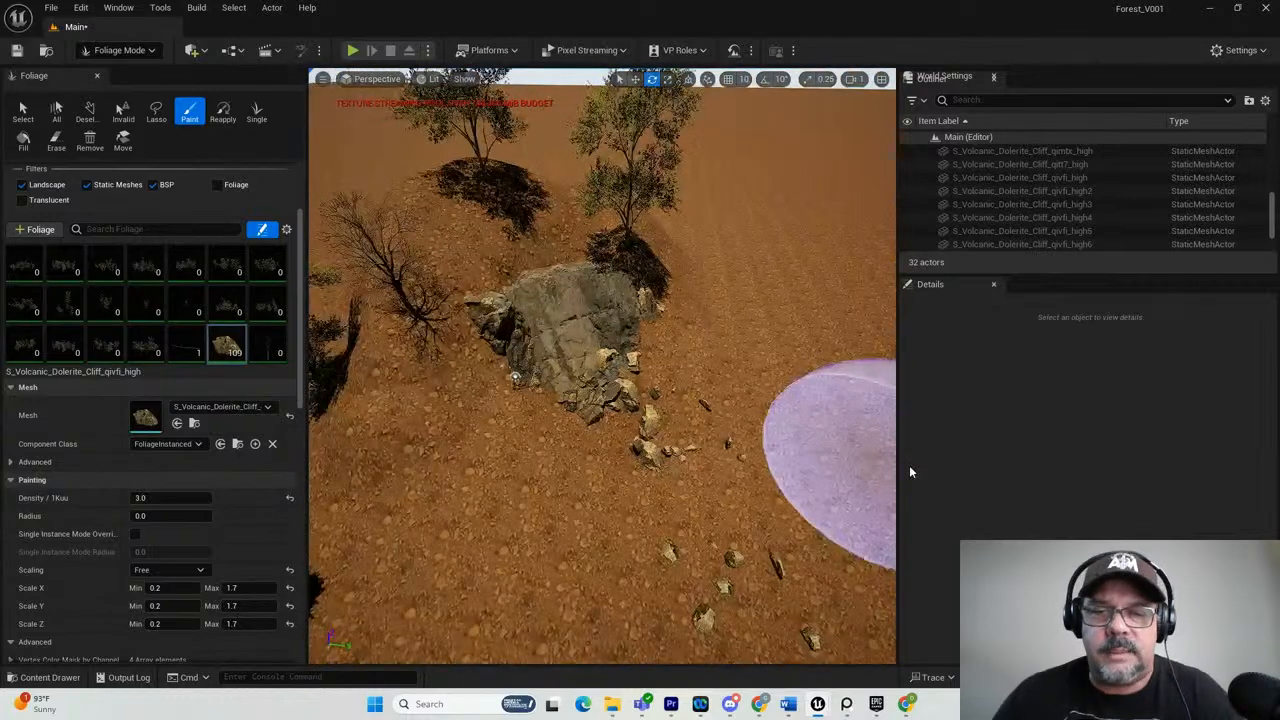
scroll(677, 460, down, 4)
mouse_move(639, 483)
alt+mouse_down()
mouse_move(539, 397)
mouse_move(538, 378)
mouse_move(516, 380)
mouse_move(544, 383)
alt+mouse_up()
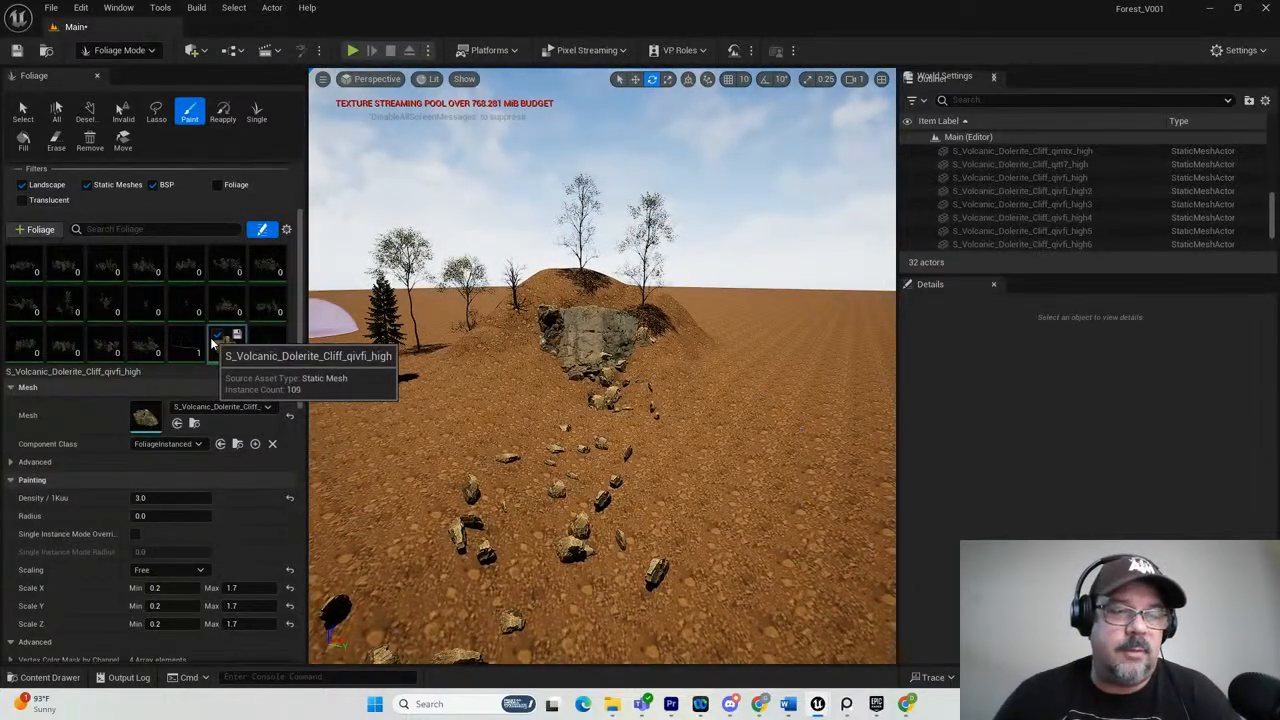
Browse the Megascans 3D_Assets cliff folders and add the Volcanic_Dolerite_Cliff_qitt7 static mesh to the foliage types.
drag(1279, 200, 1074, 174)
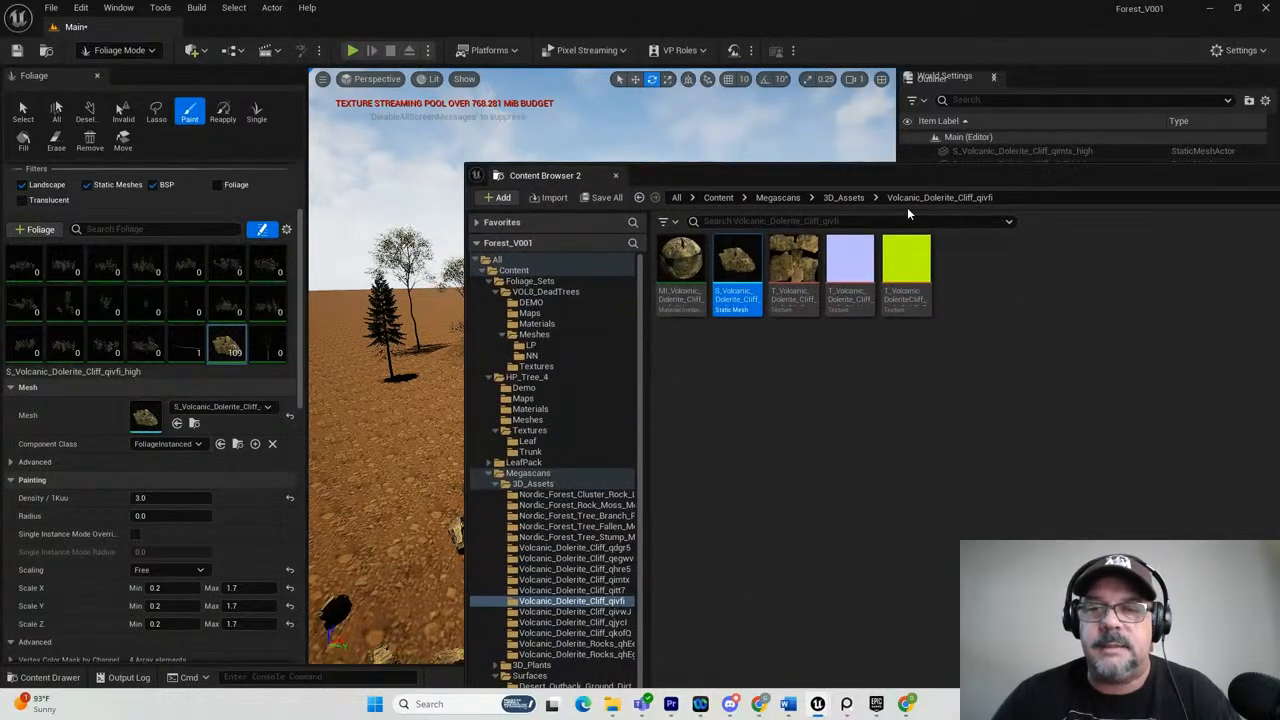
click(843, 197)
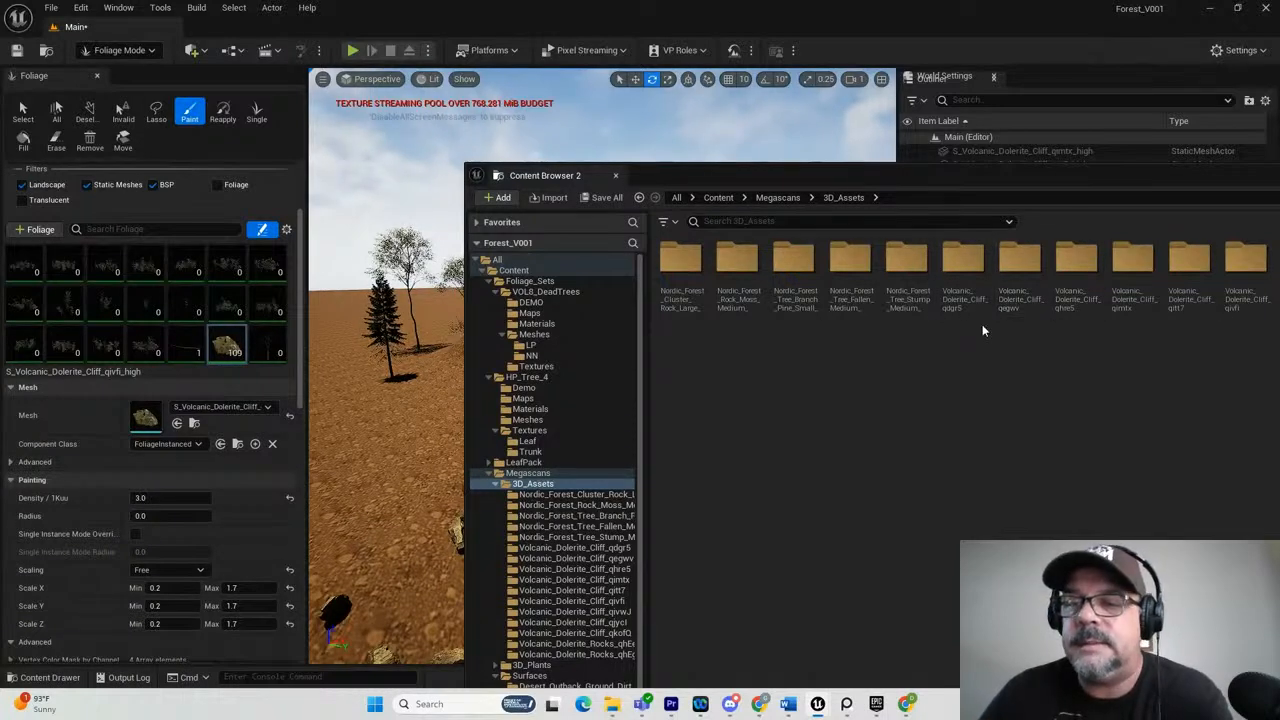
double_click(963, 272)
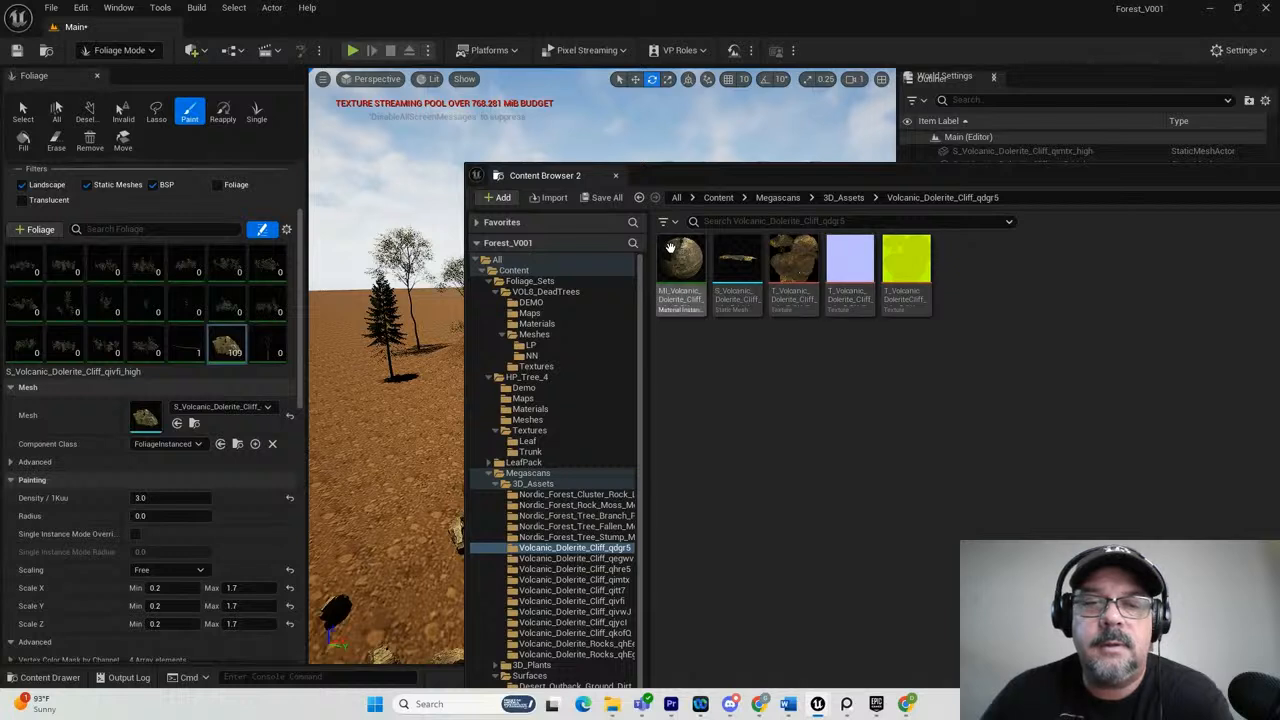
click(843, 197)
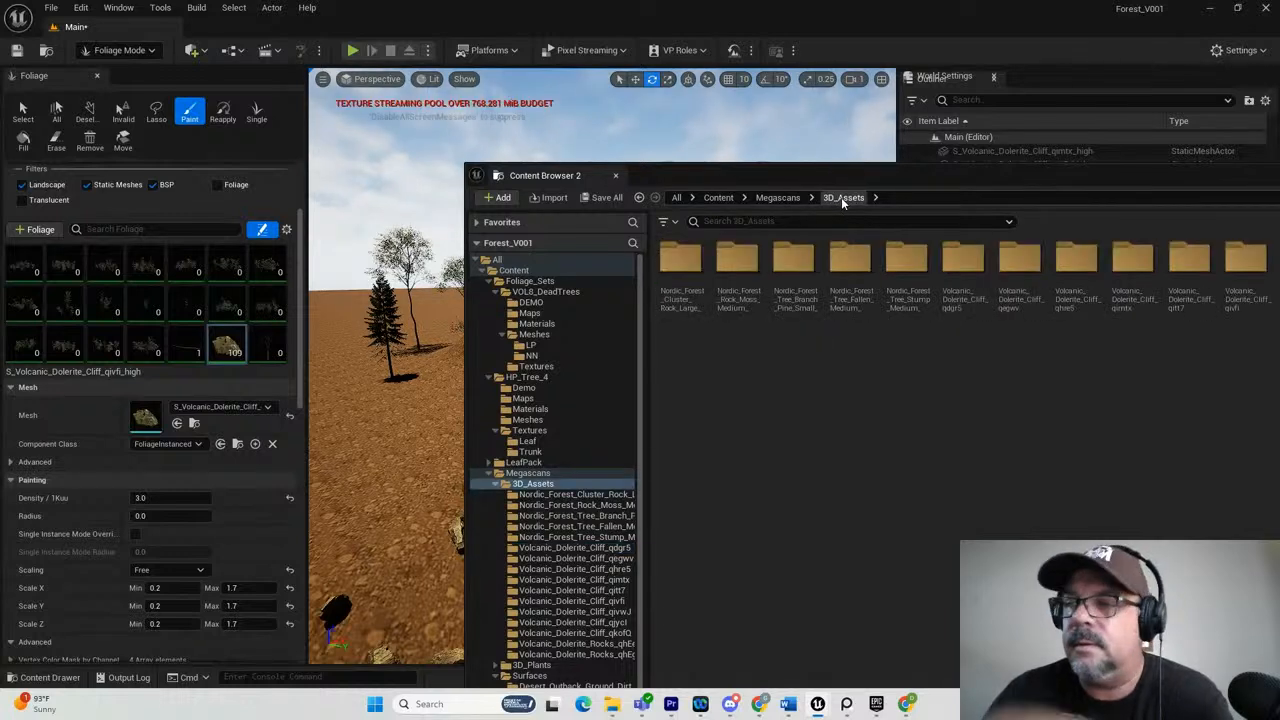
double_click(1193, 262)
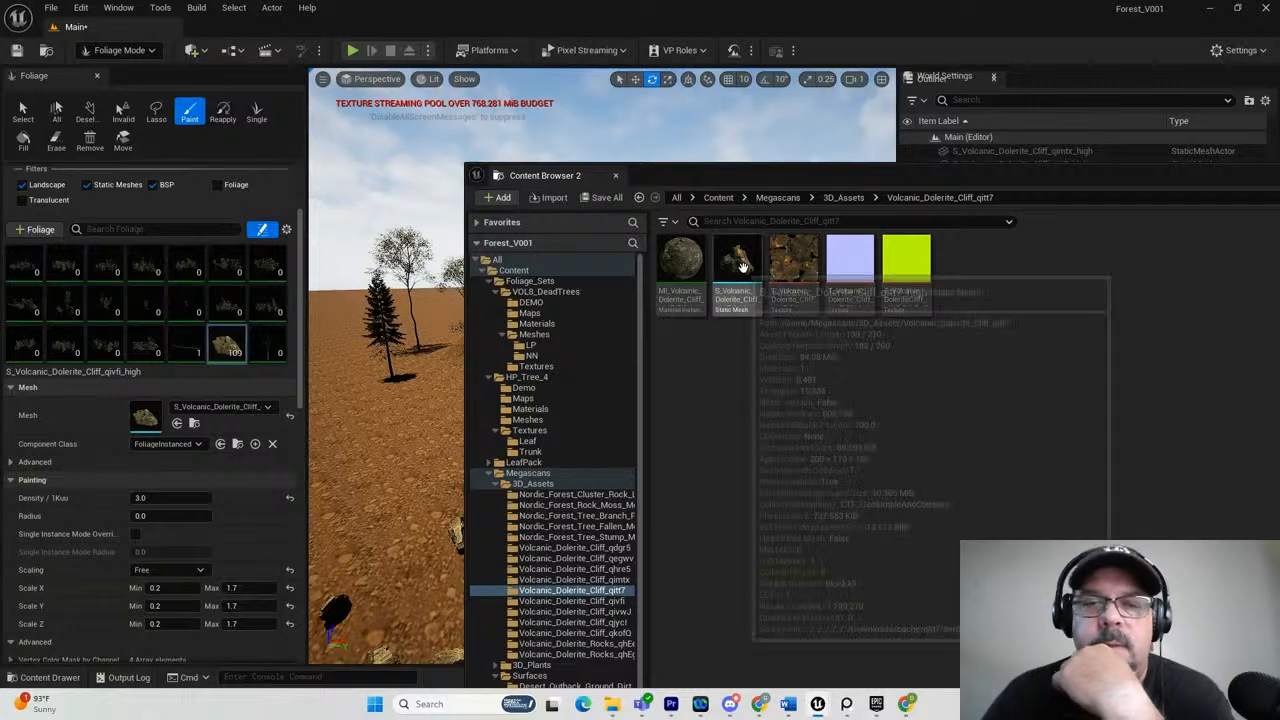
drag(738, 264, 238, 333)
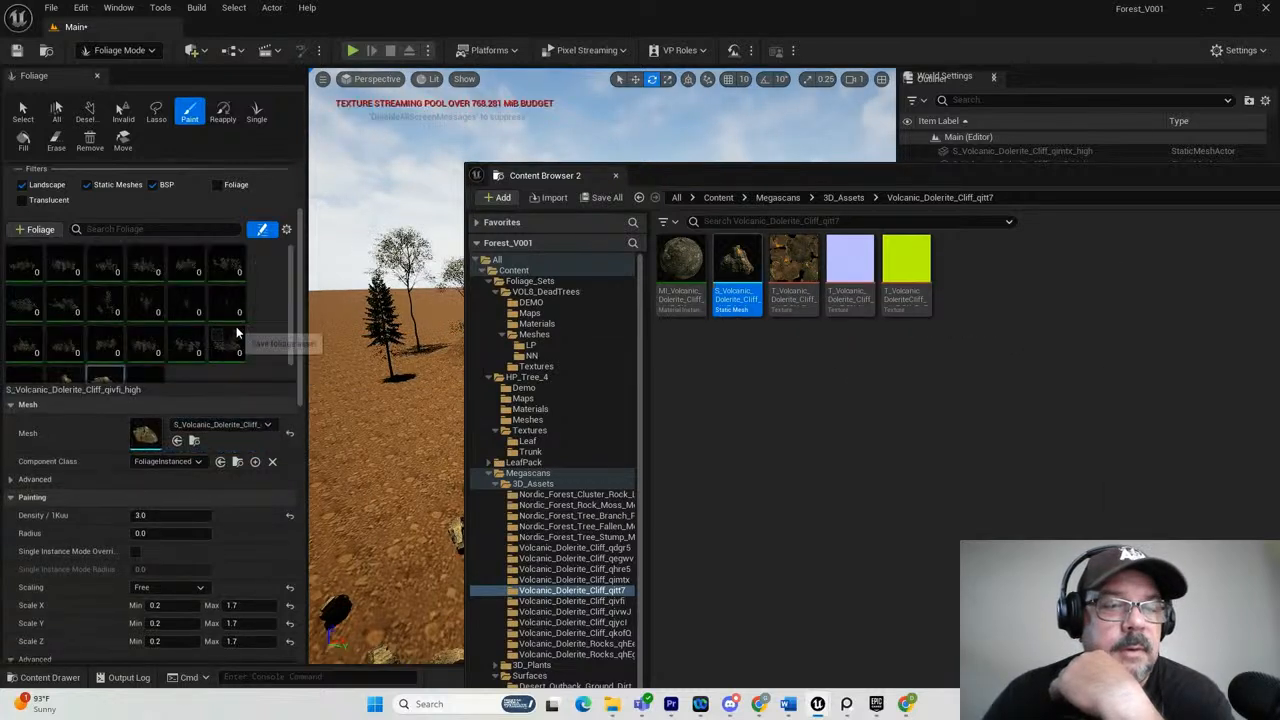
Make the qitt7 cliff rock the active foliage type instead of qivfi and set its painting density to 3.
scroll(212, 349, down, 2)
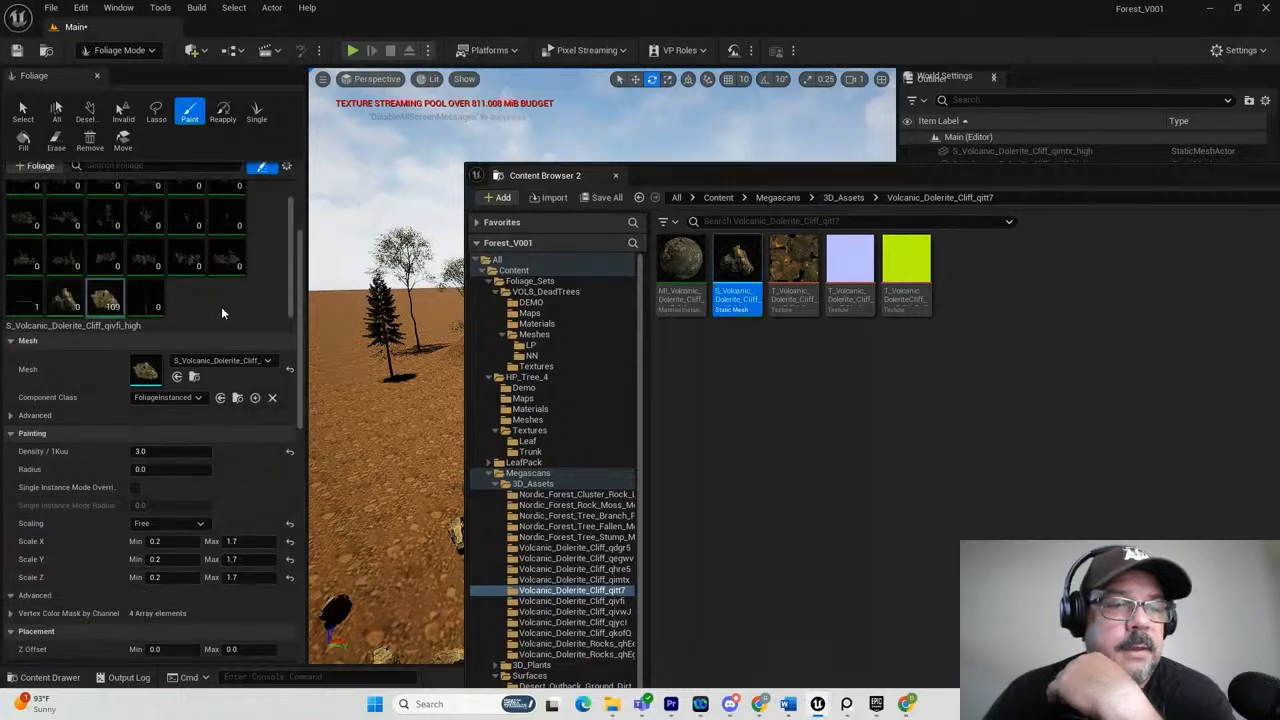
click(66, 301)
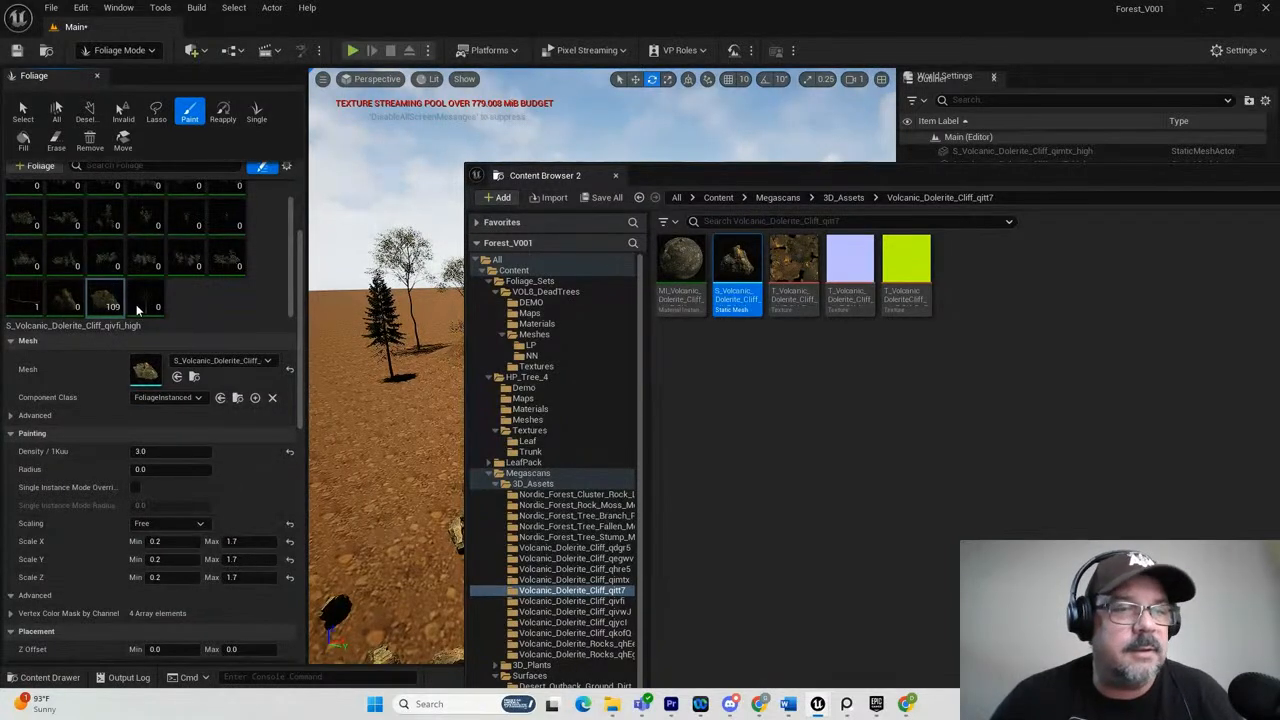
click(75, 289)
click(1013, 126)
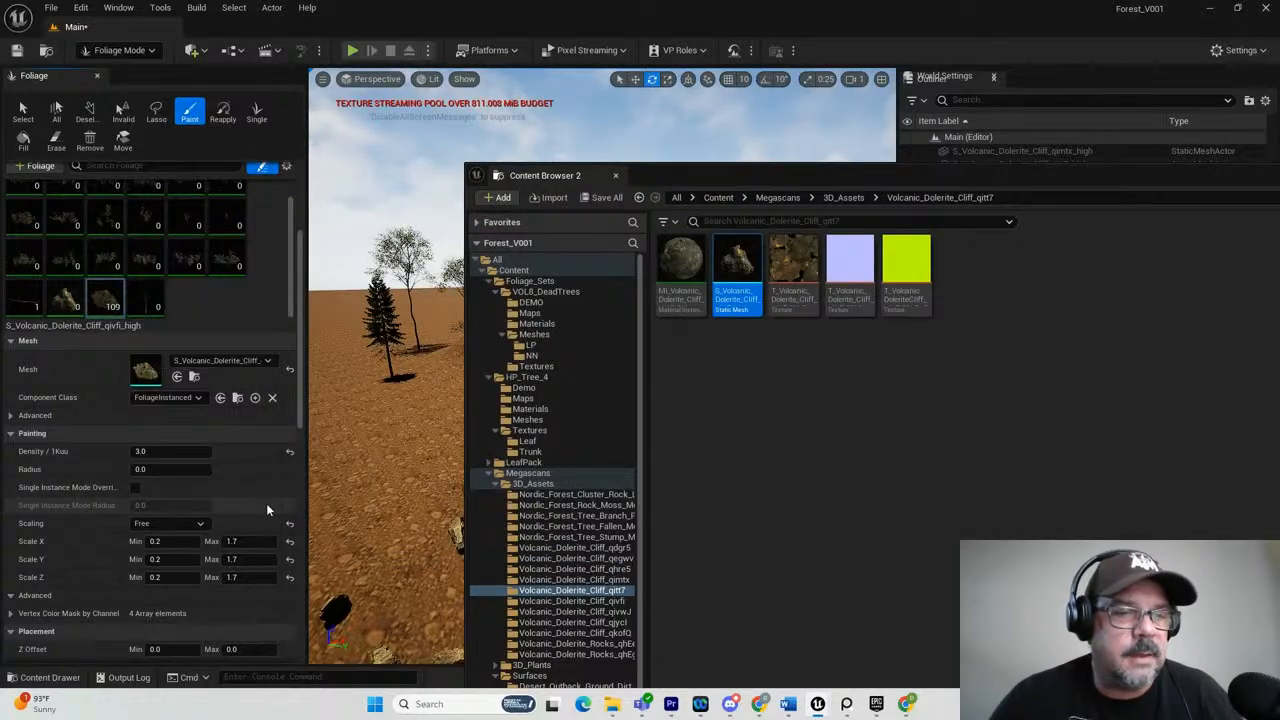
click(66, 300)
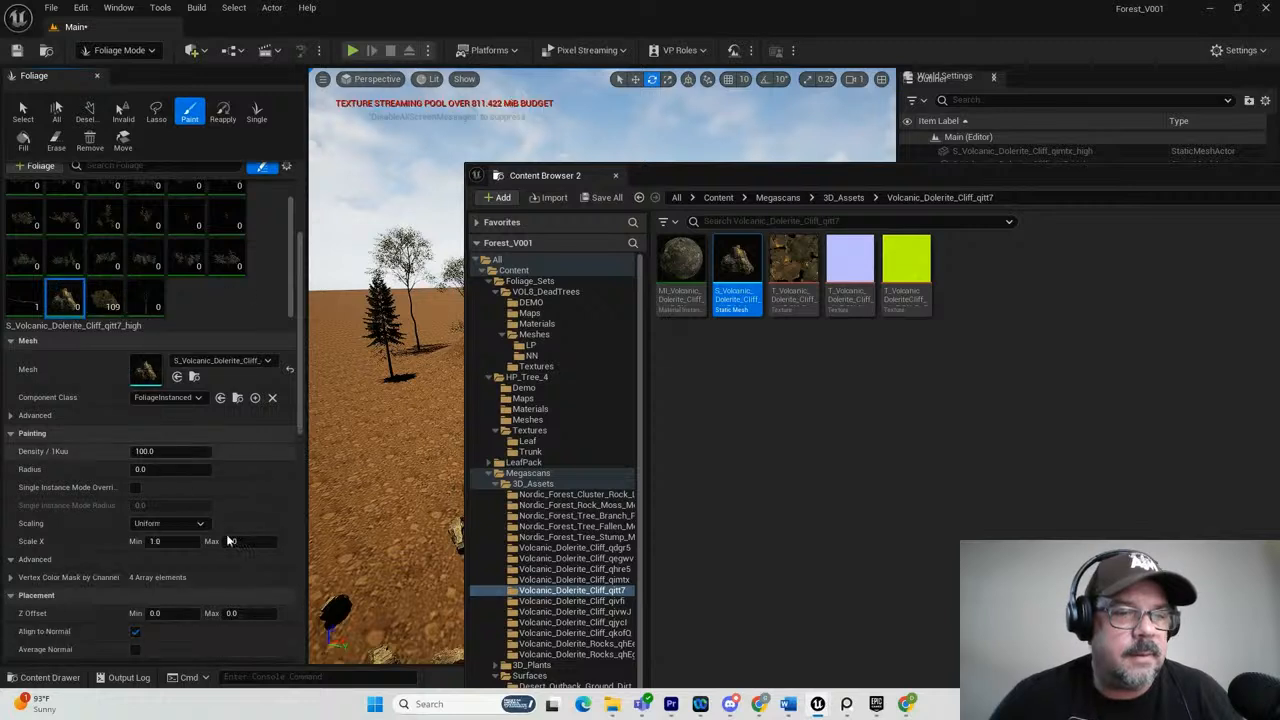
click(150, 452)
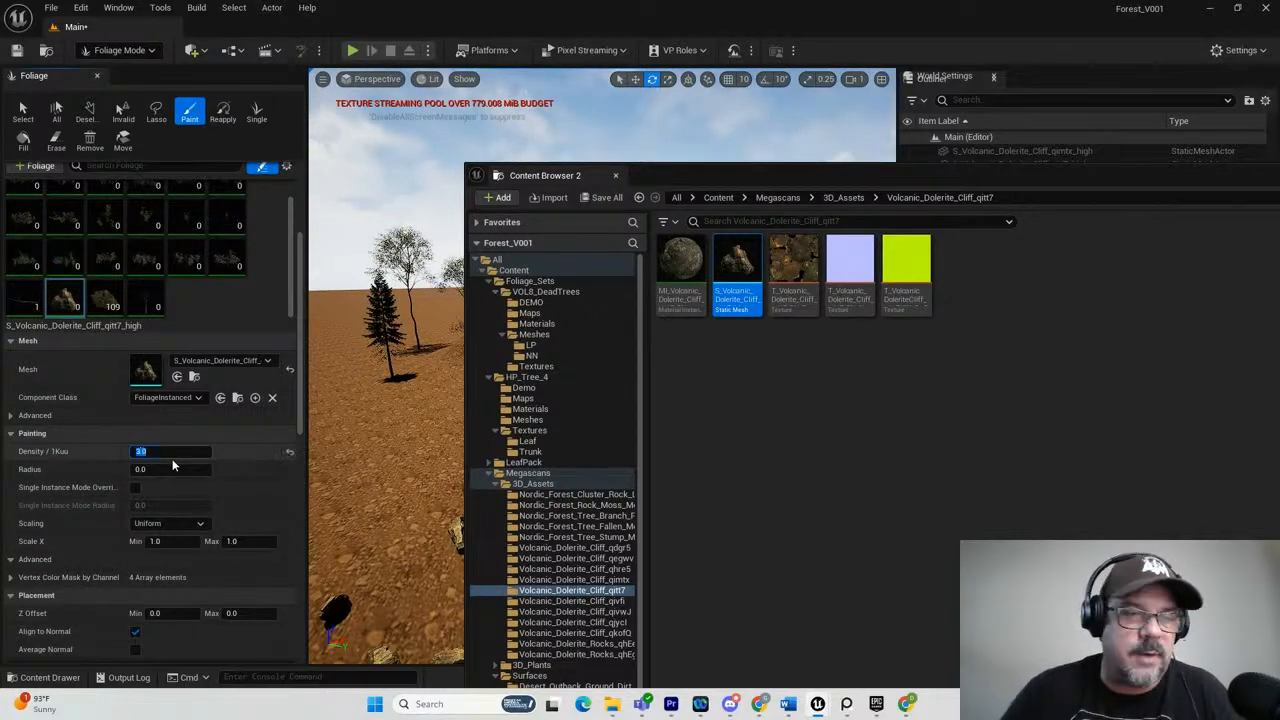
scroll(203, 459, down, 2)
scroll(203, 459, down, 2)
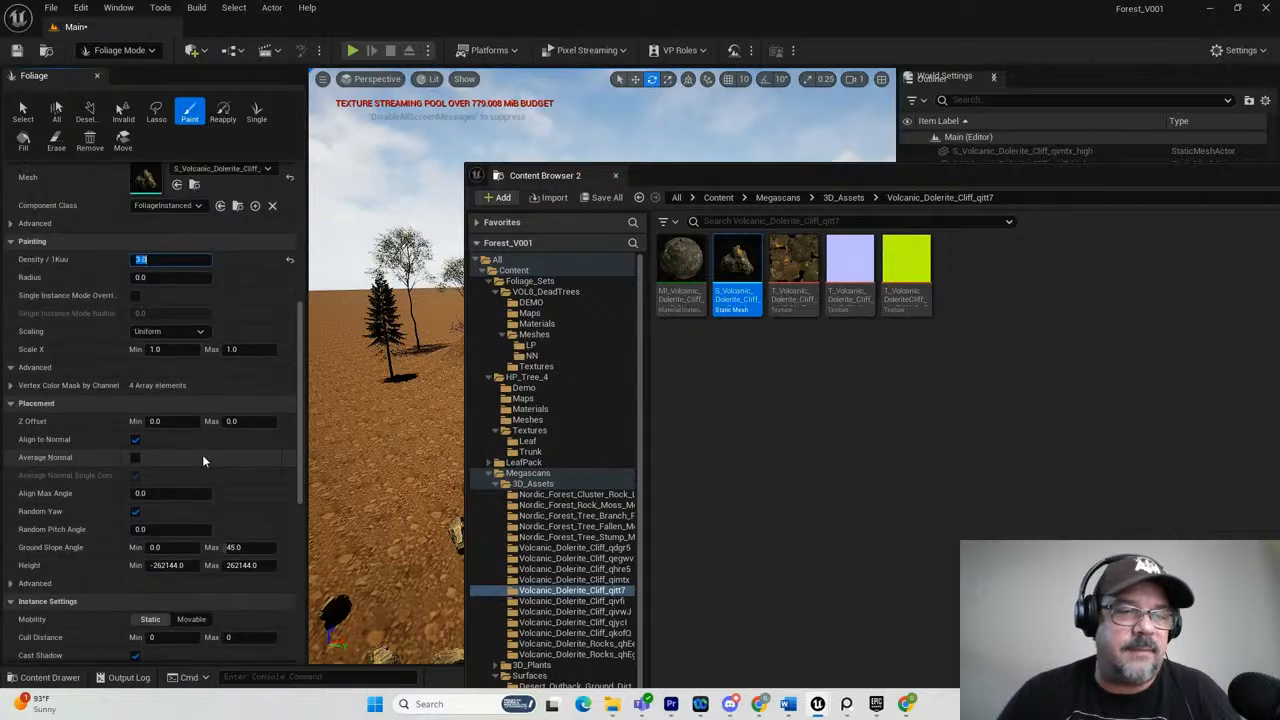
Move the Content Browser aside and paint the qitt7 rocks over the ground below the cliff and across the hill.
mouse_move(818, 181)
mouse_down()
mouse_move(1279, 251)
mouse_move(1279, 272)
mouse_up()
click(545, 560)
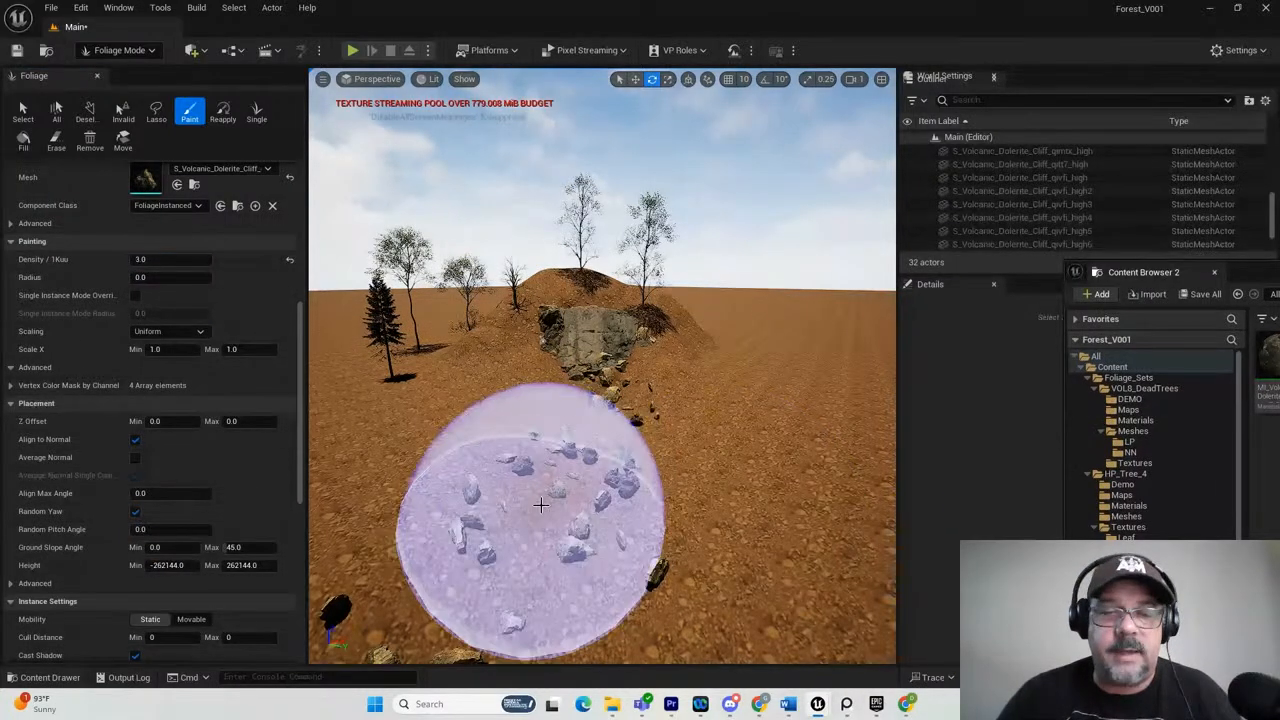
mouse_move(597, 518)
alt+mouse_down()
mouse_move(528, 490)
mouse_move(513, 501)
mouse_move(544, 517)
mouse_move(575, 505)
alt+mouse_up()
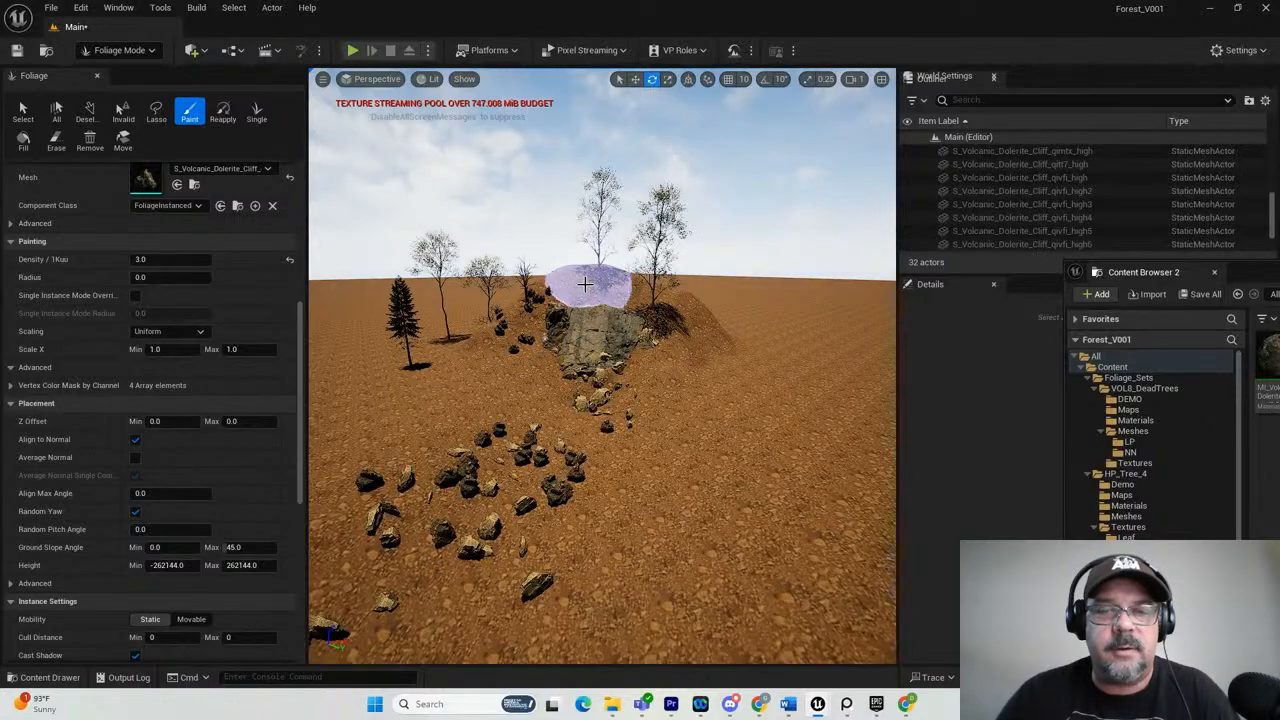
mouse_move(595, 293)
mouse_down()
mouse_move(700, 314)
mouse_move(686, 391)
mouse_up()
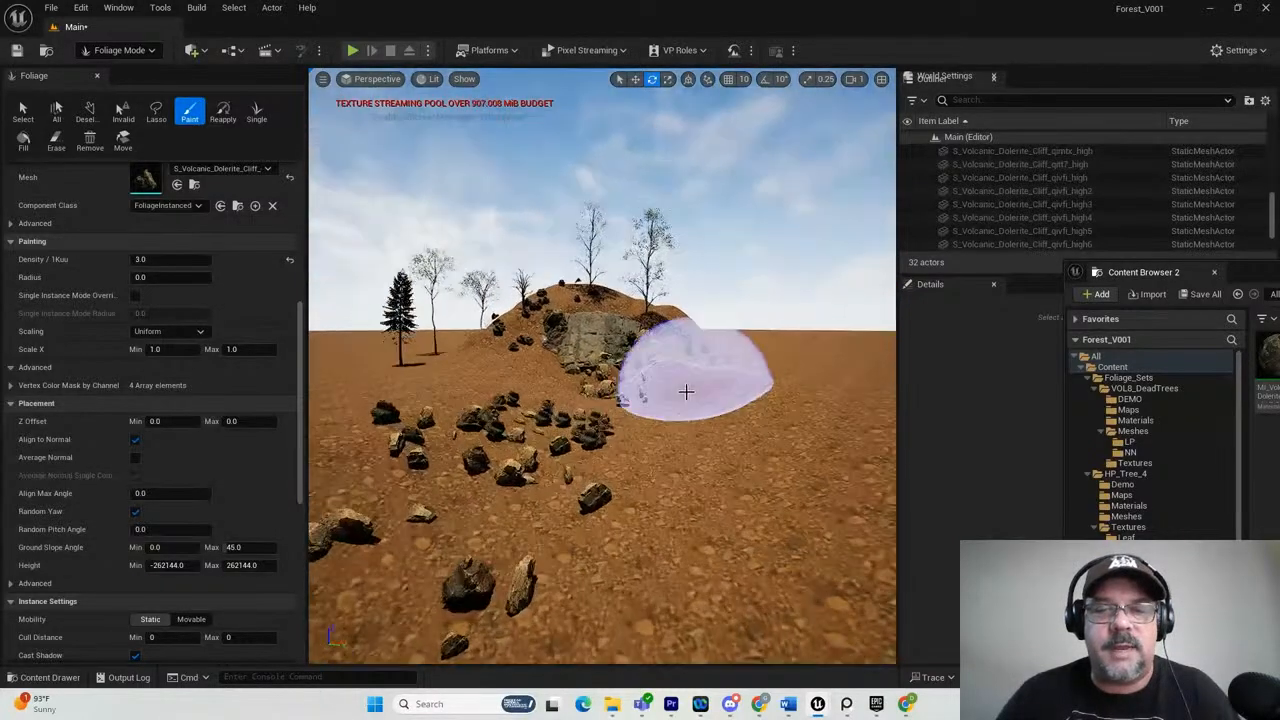
scroll(697, 392, up, 8)
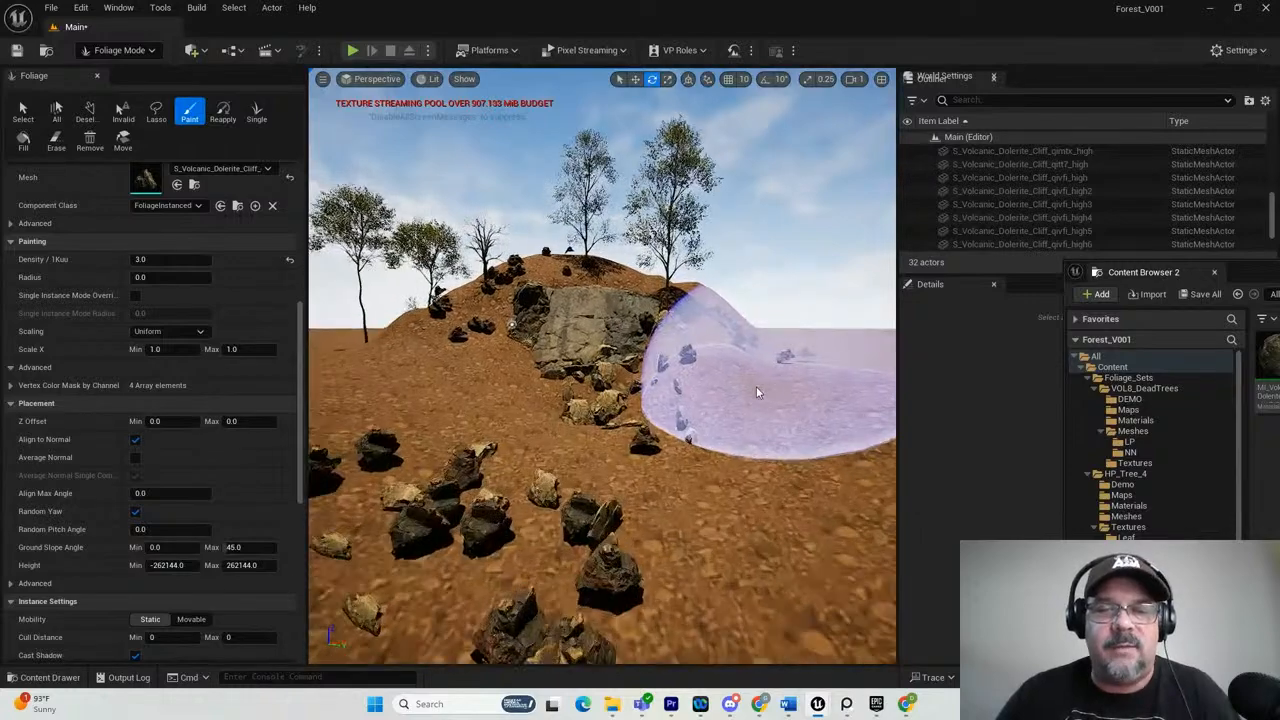
scroll(757, 392, up, 4)
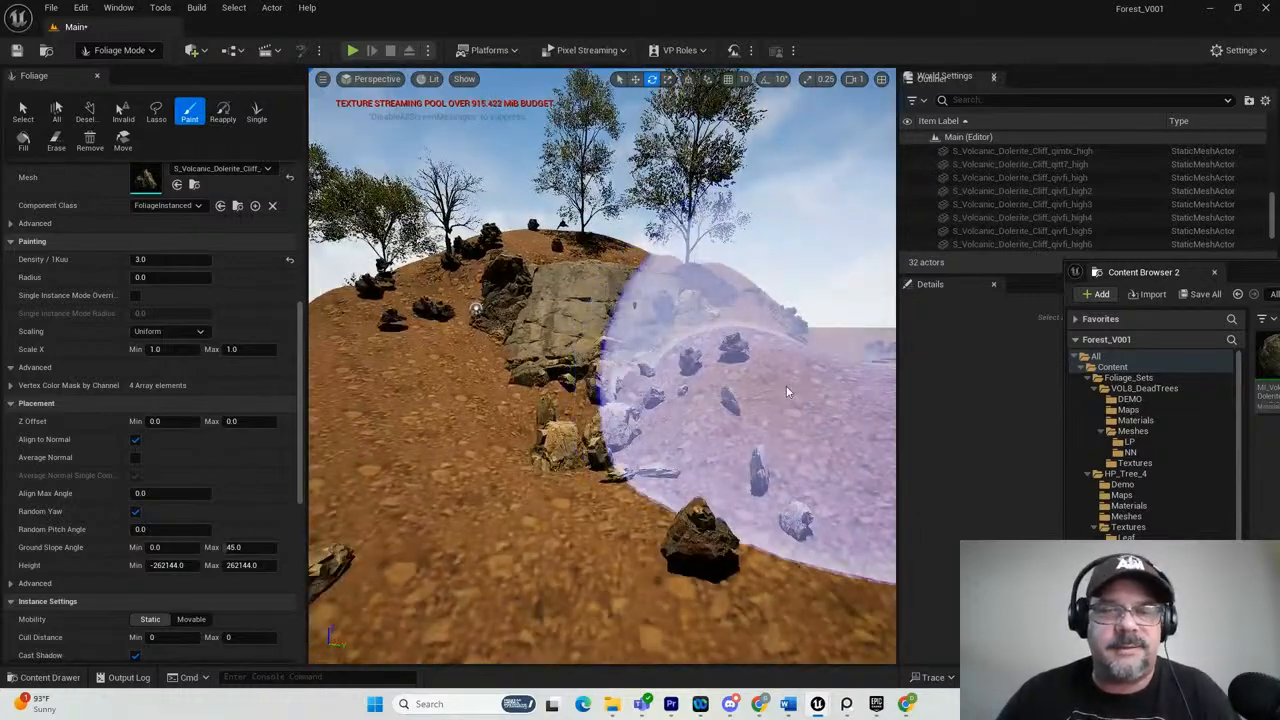
Lasso and delete unwanted qitt7 rocks on the slopes beside the cliff and in front of it.
click(156, 112)
drag(423, 309, 430, 337)
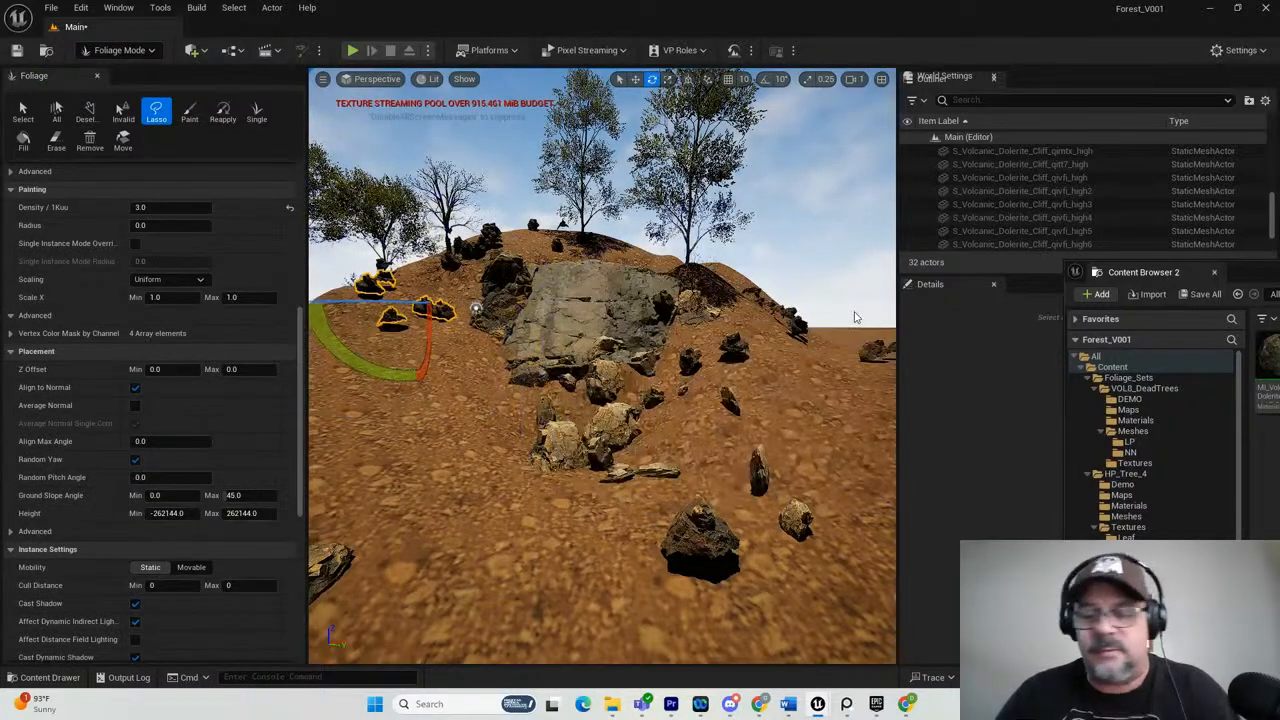
key(Delete)
click(715, 510)
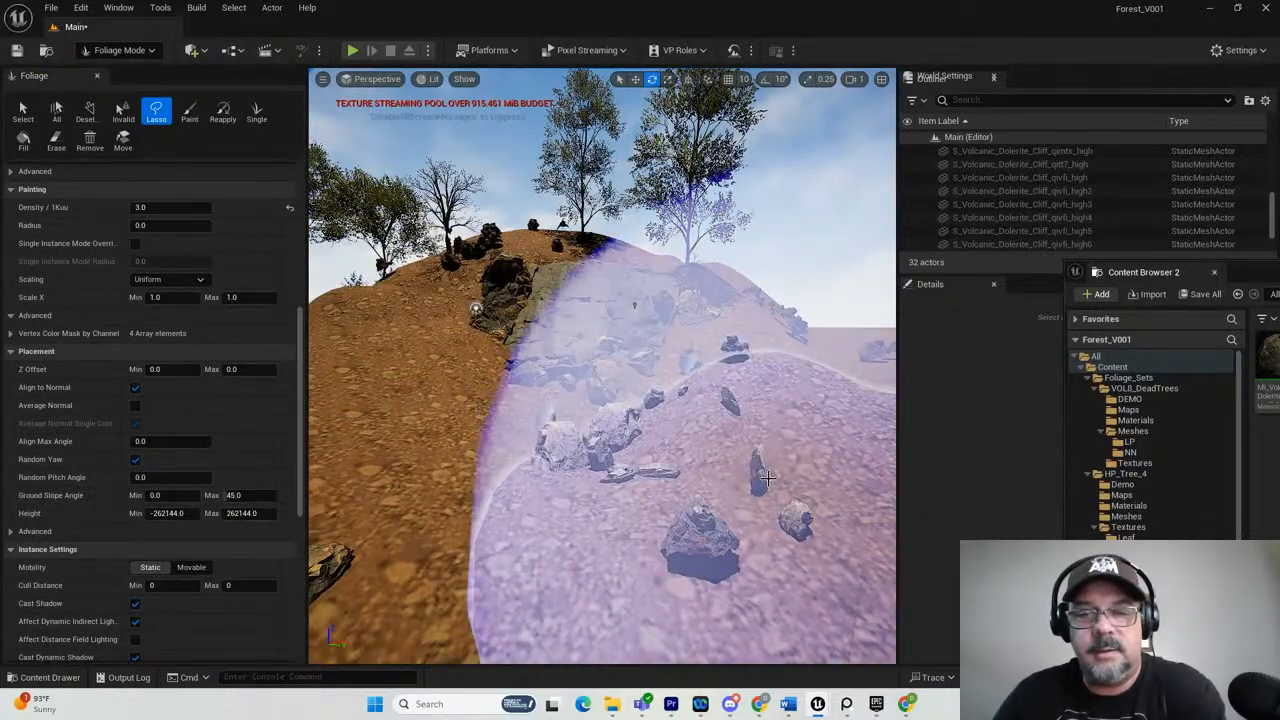
key(Delete)
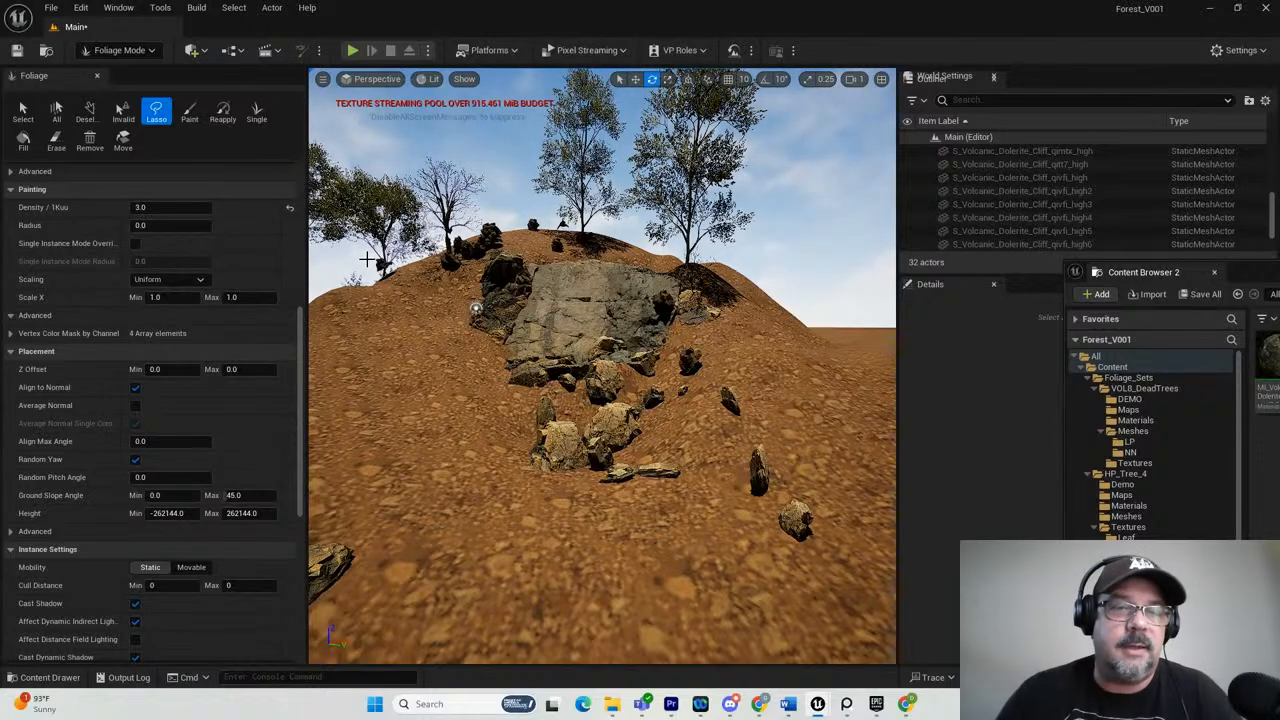
drag(398, 268, 442, 274)
key(Delete)
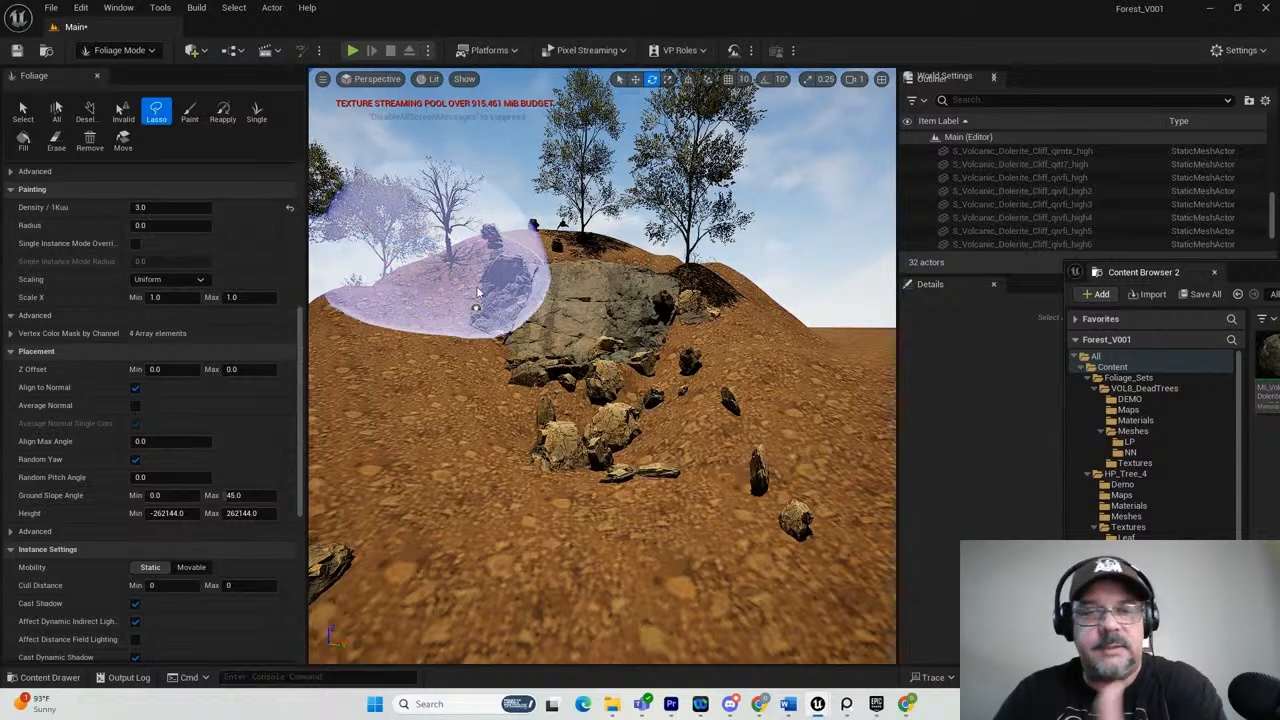
scroll(656, 338, down, 2)
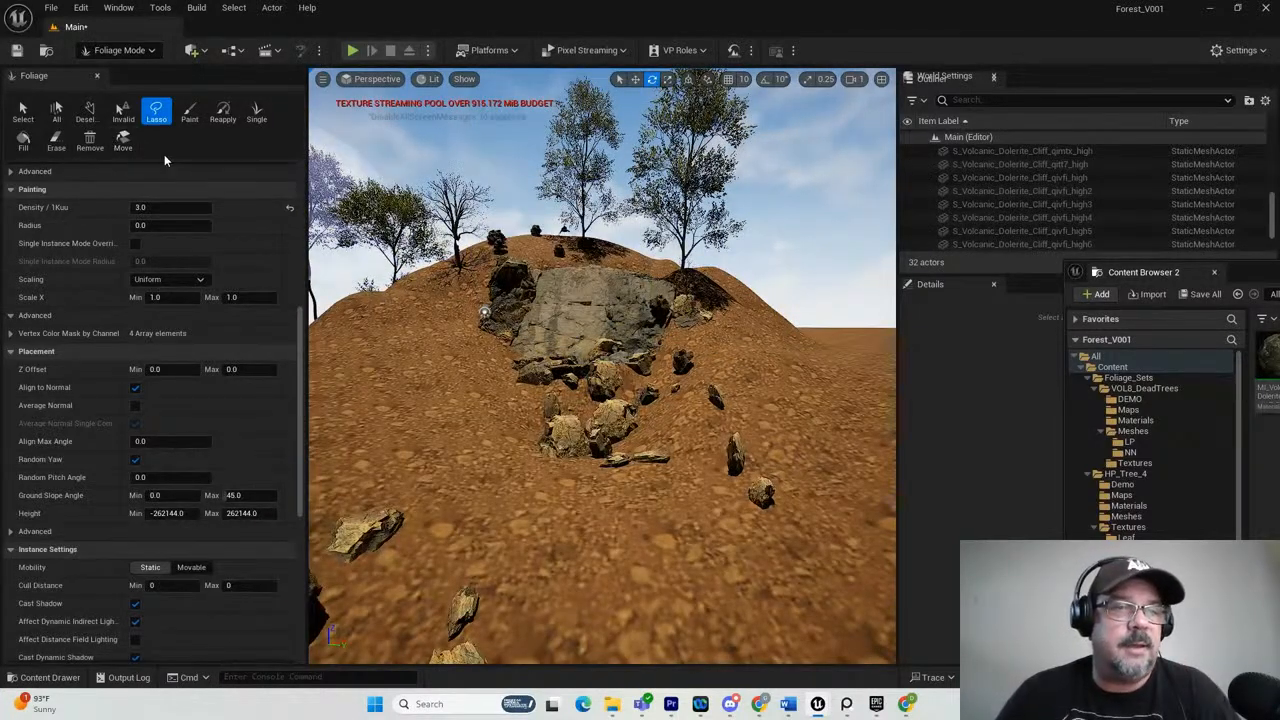
Make the Nordic_Forest_Tree_Branch_Pine_Small_xiejago mesh the active foliage type instead of the qitt7 rock and switch to the Paint tool.
drag(302, 325, 292, 185)
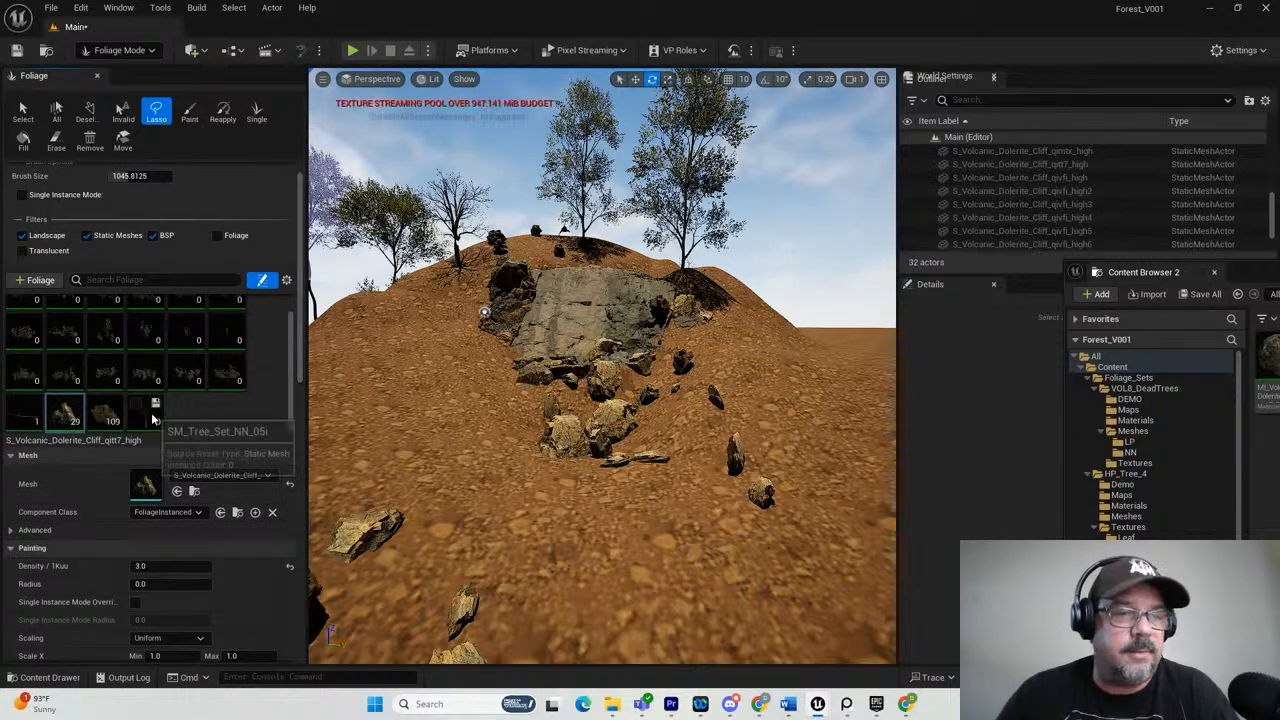
click(22, 412)
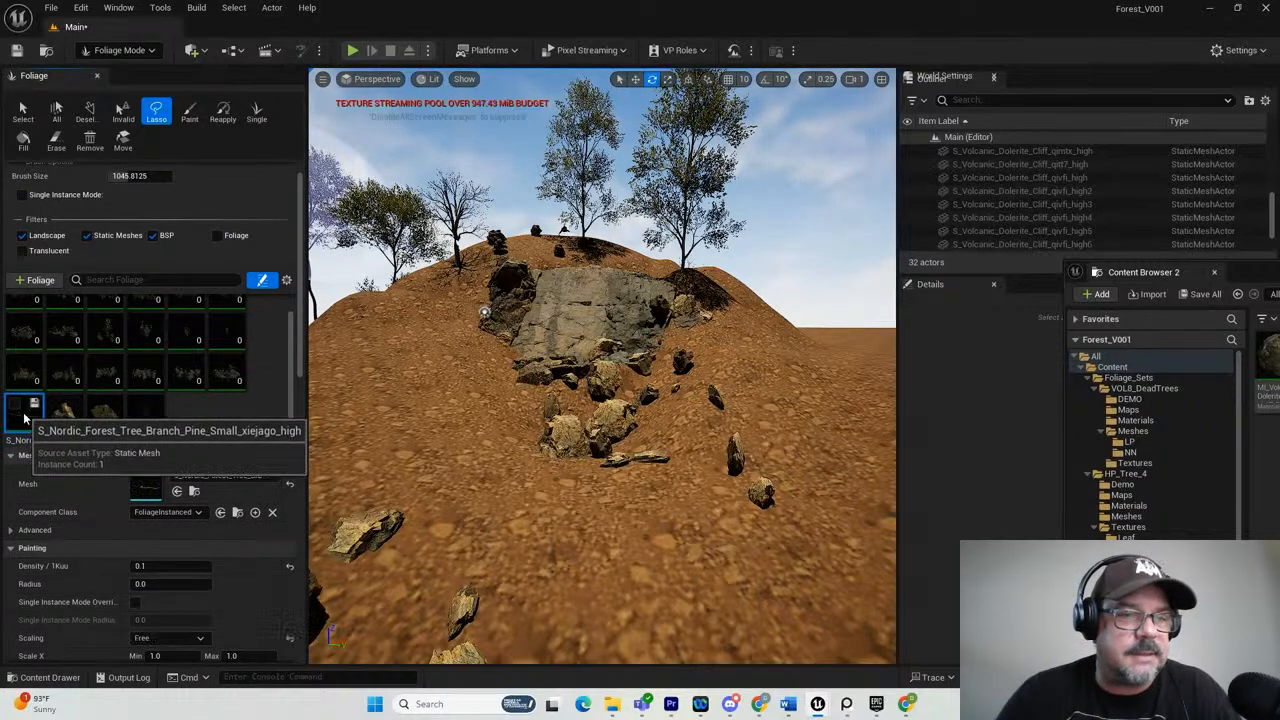
click(15, 405)
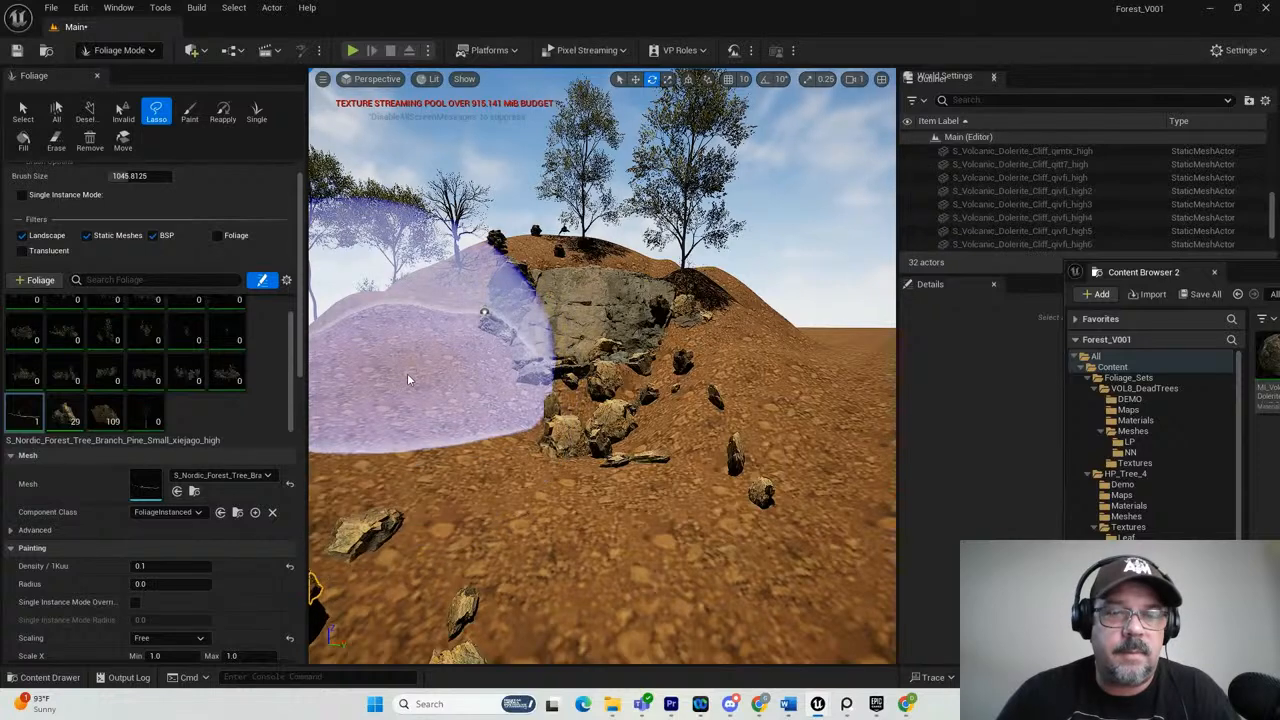
scroll(576, 441, down, 4)
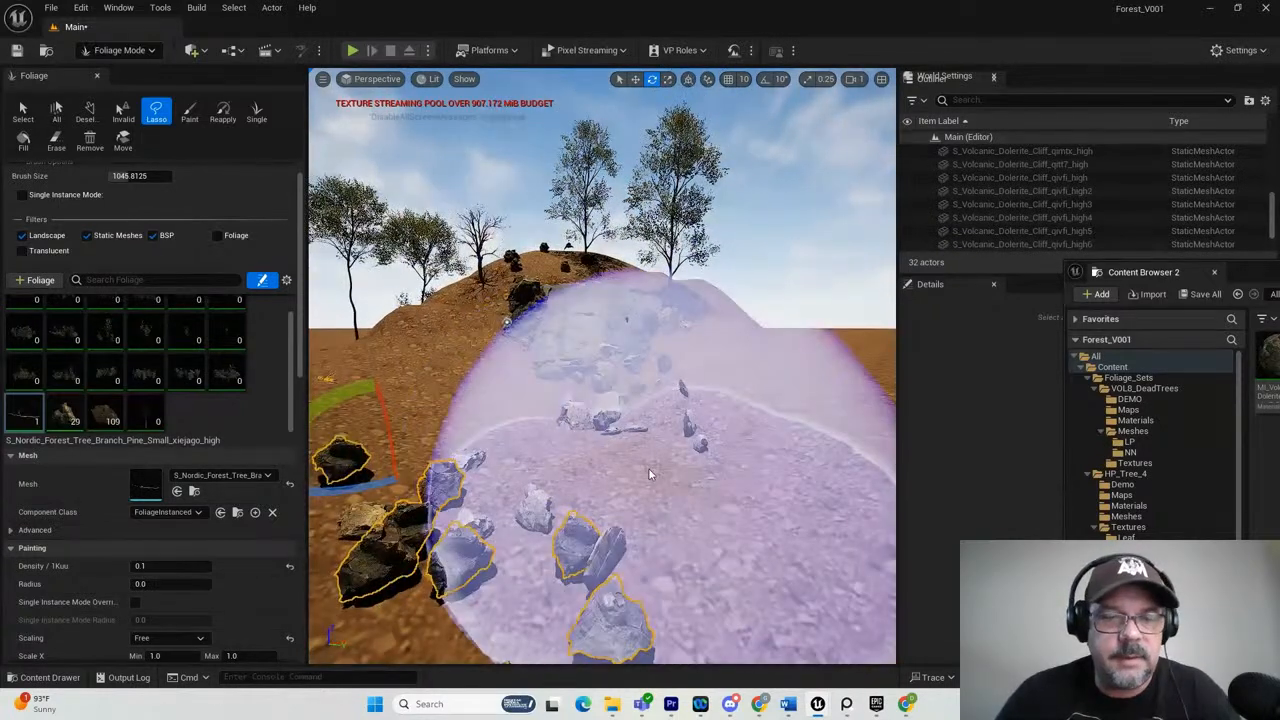
click(22, 112)
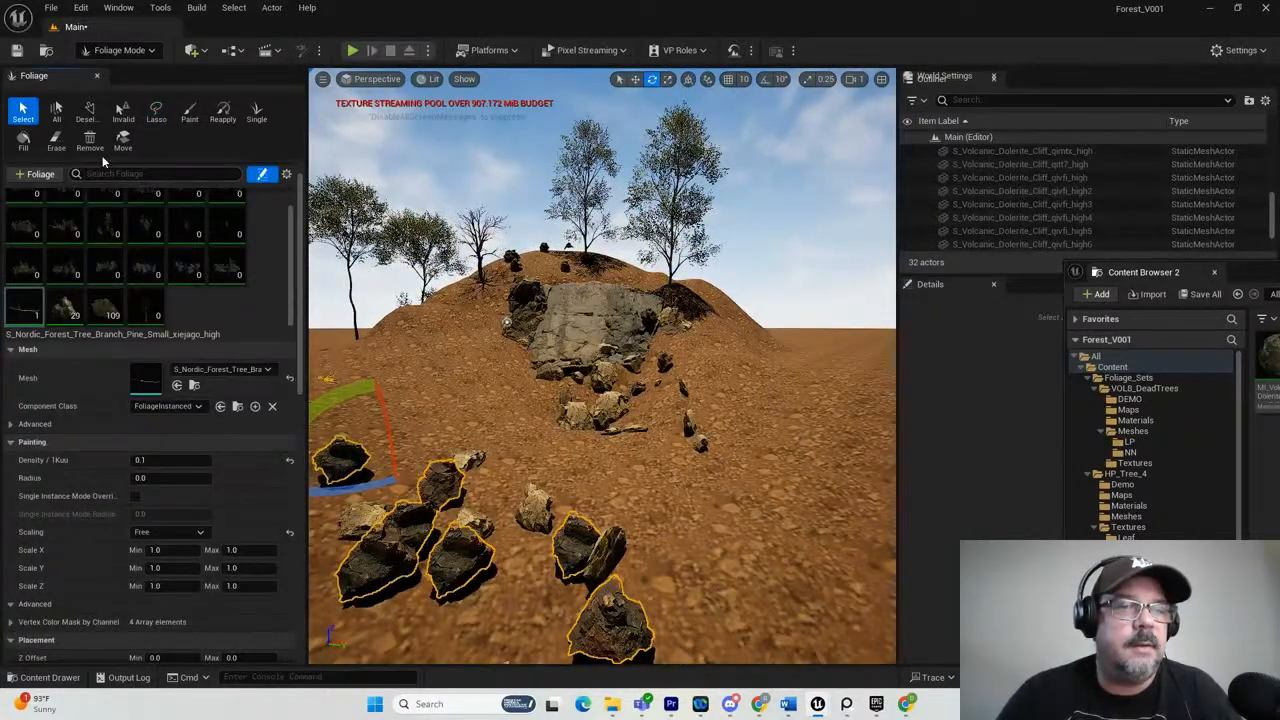
click(189, 112)
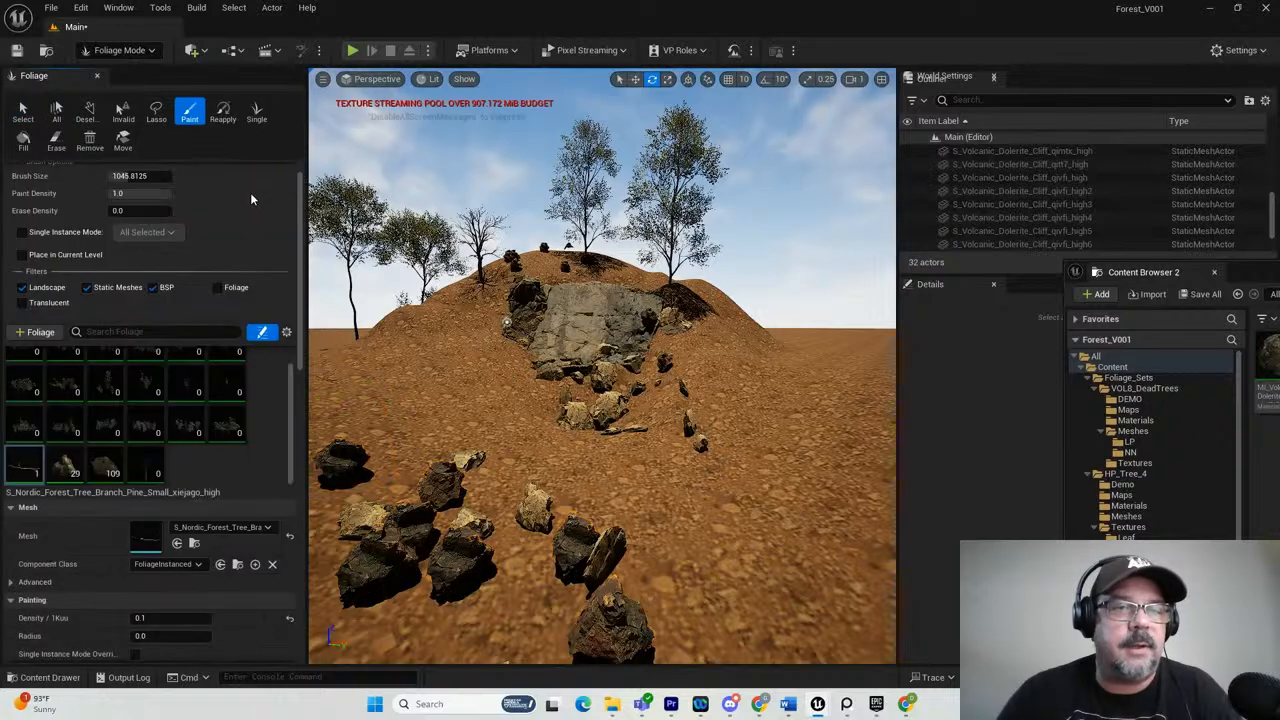
Test-paint the pine branches in front of the cliff, undo the first stroke, and set their painting density to 1.
mouse_move(427, 404)
mouse_down()
mouse_move(457, 443)
mouse_move(493, 433)
mouse_up()
key(ctrl+z)
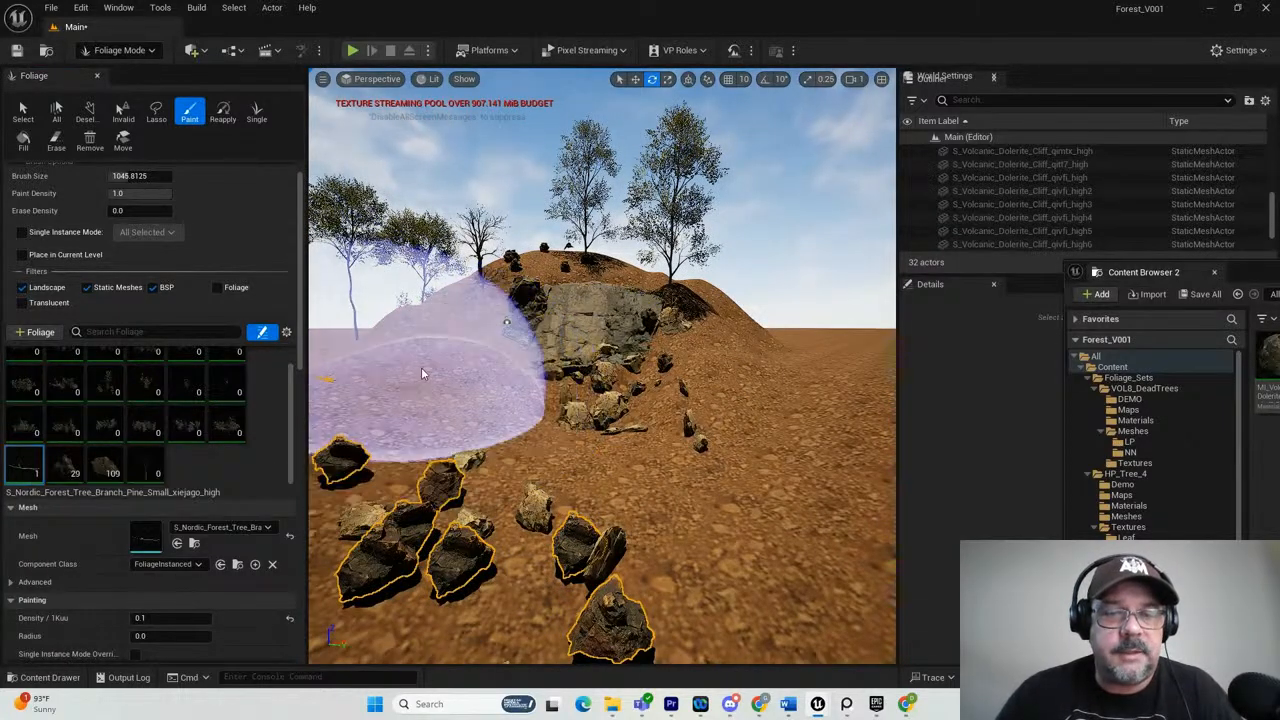
click(509, 417)
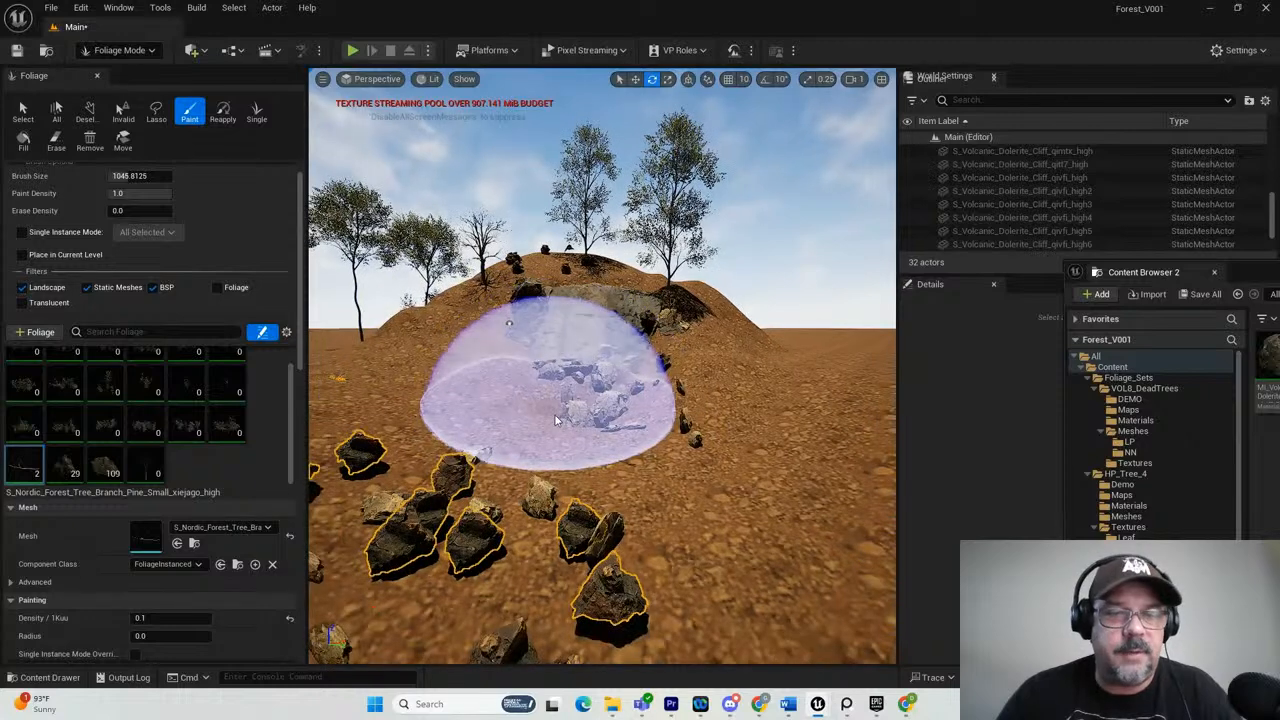
click(175, 617)
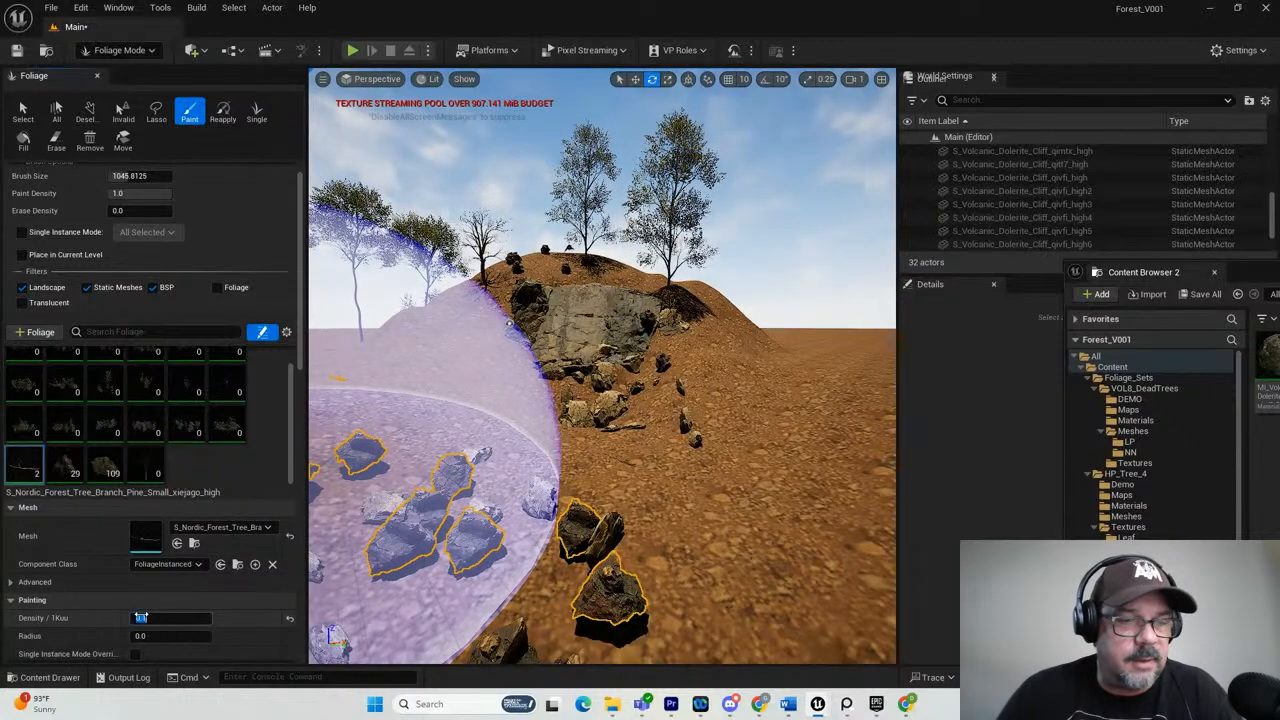
text(1)
key(Return)
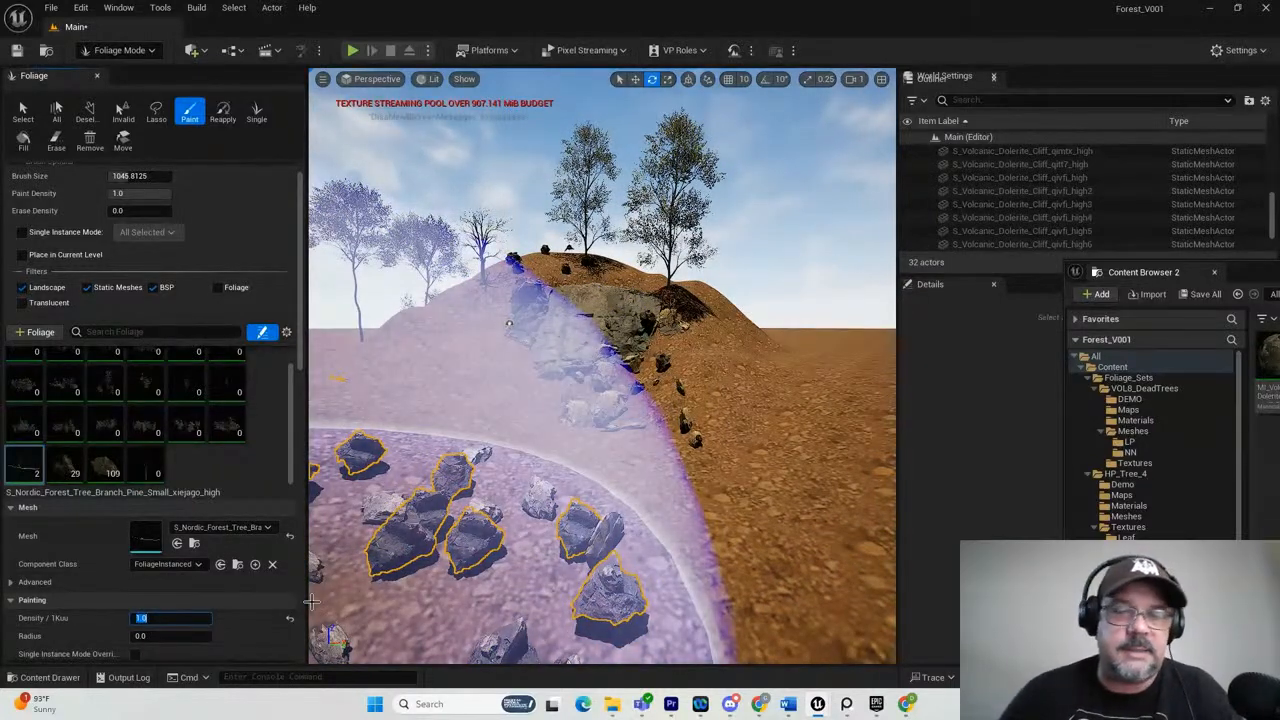
Paint pine branches over the ground in front of the cliff and along the slopes on both sides of it.
mouse_move(505, 426)
mouse_down()
mouse_move(703, 517)
mouse_move(730, 502)
mouse_up()
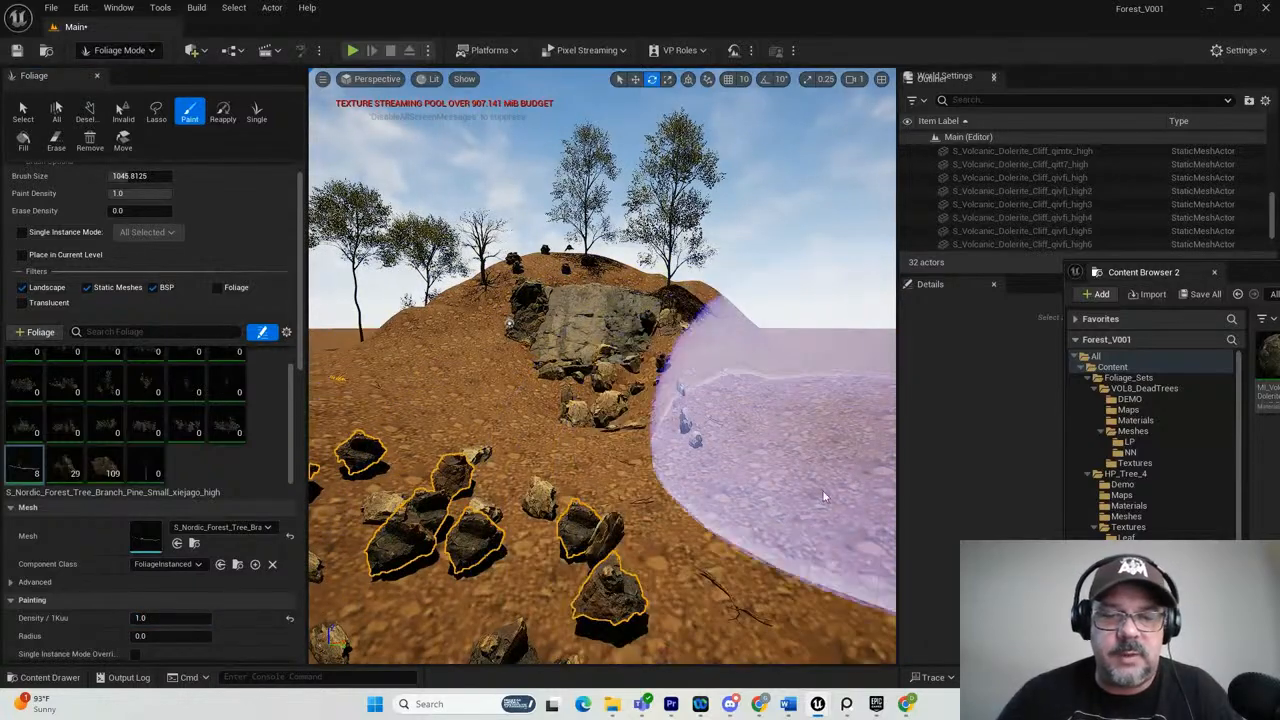
scroll(818, 489, up, 3)
scroll(824, 491, down, 2)
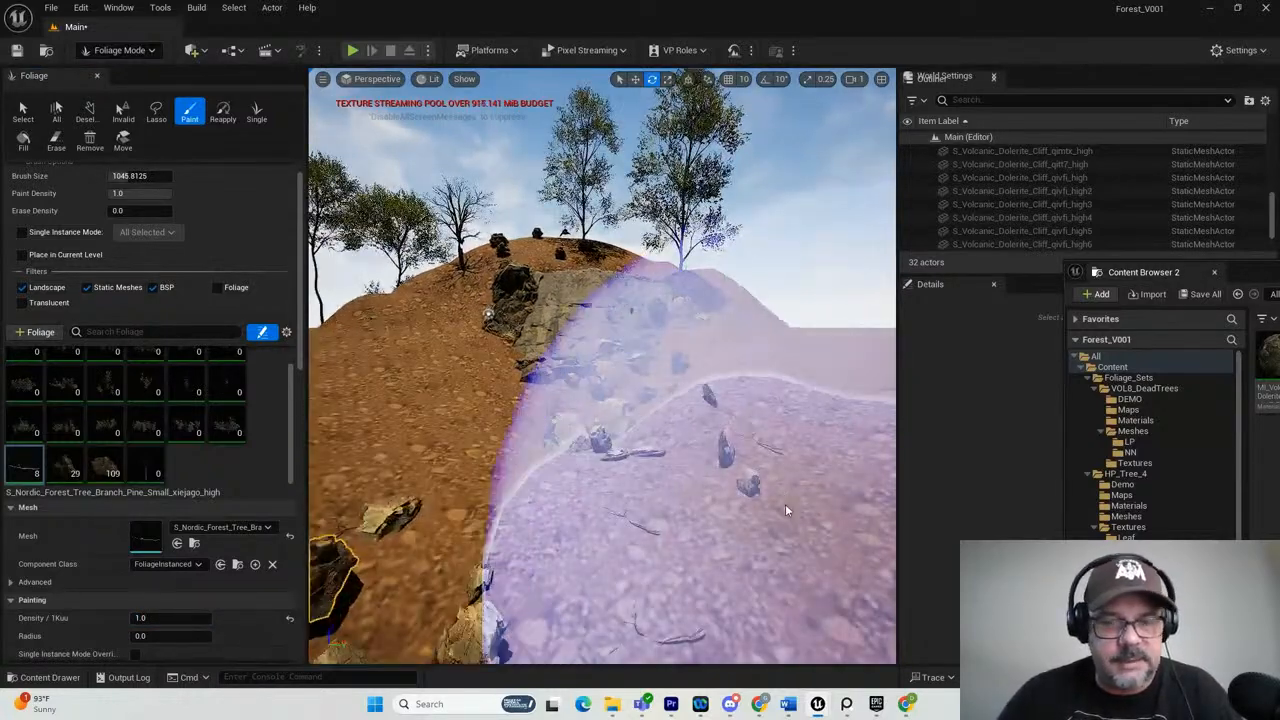
scroll(768, 468, down, 3)
scroll(760, 460, up, 3)
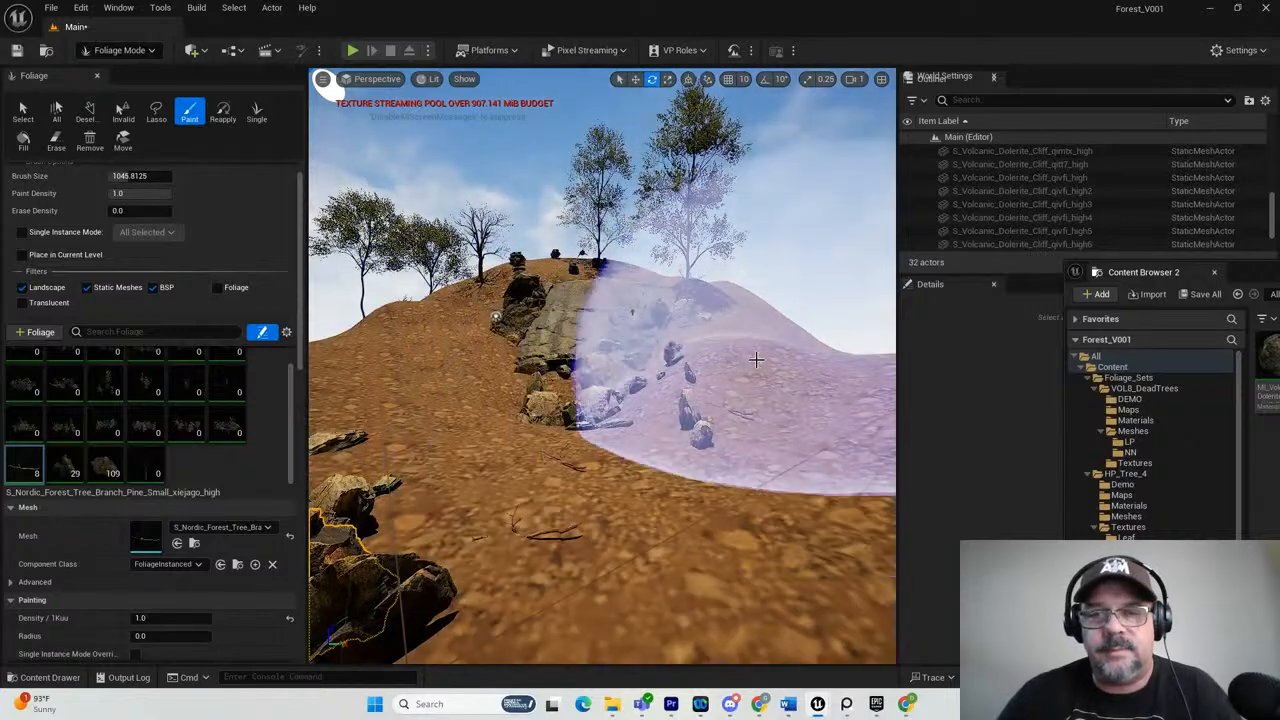
click(753, 338)
drag(753, 338, 791, 428)
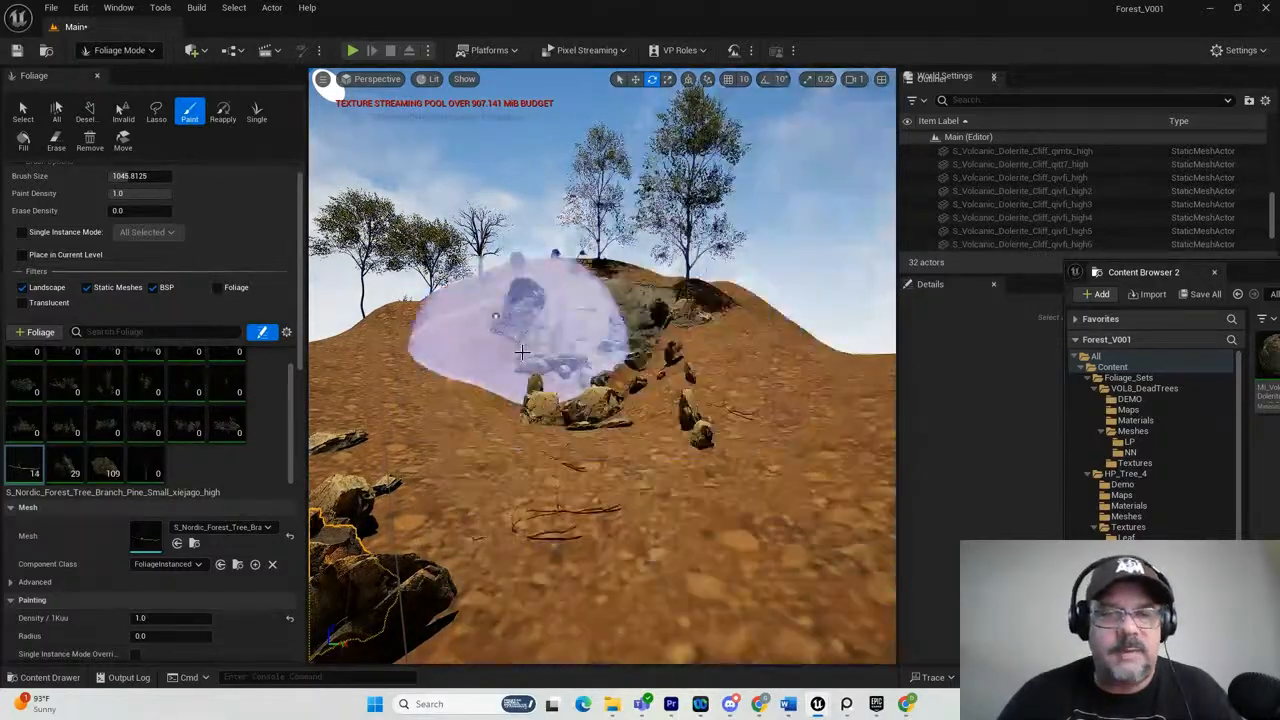
scroll(449, 414, down, 3)
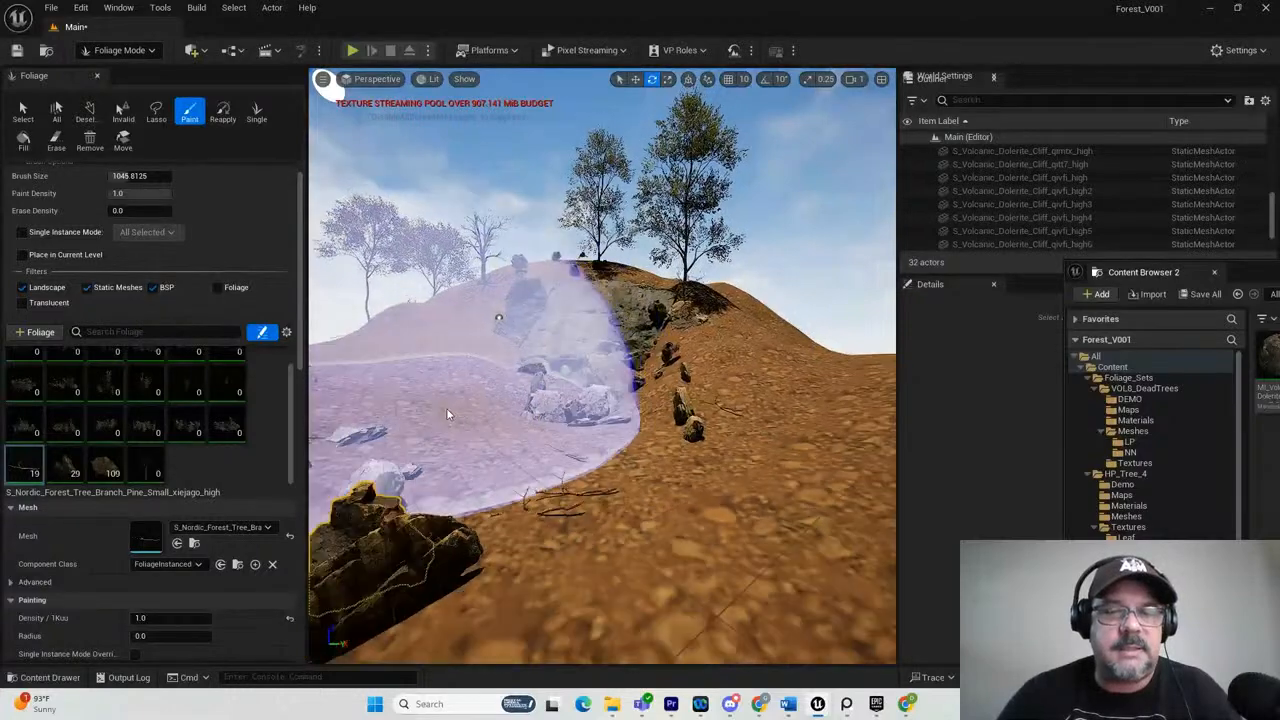
click(493, 392)
key(s)
mouse_move(493, 392)
right_down()
mouse_move(486, 381)
mouse_move(485, 398)
right_up()
key(e)
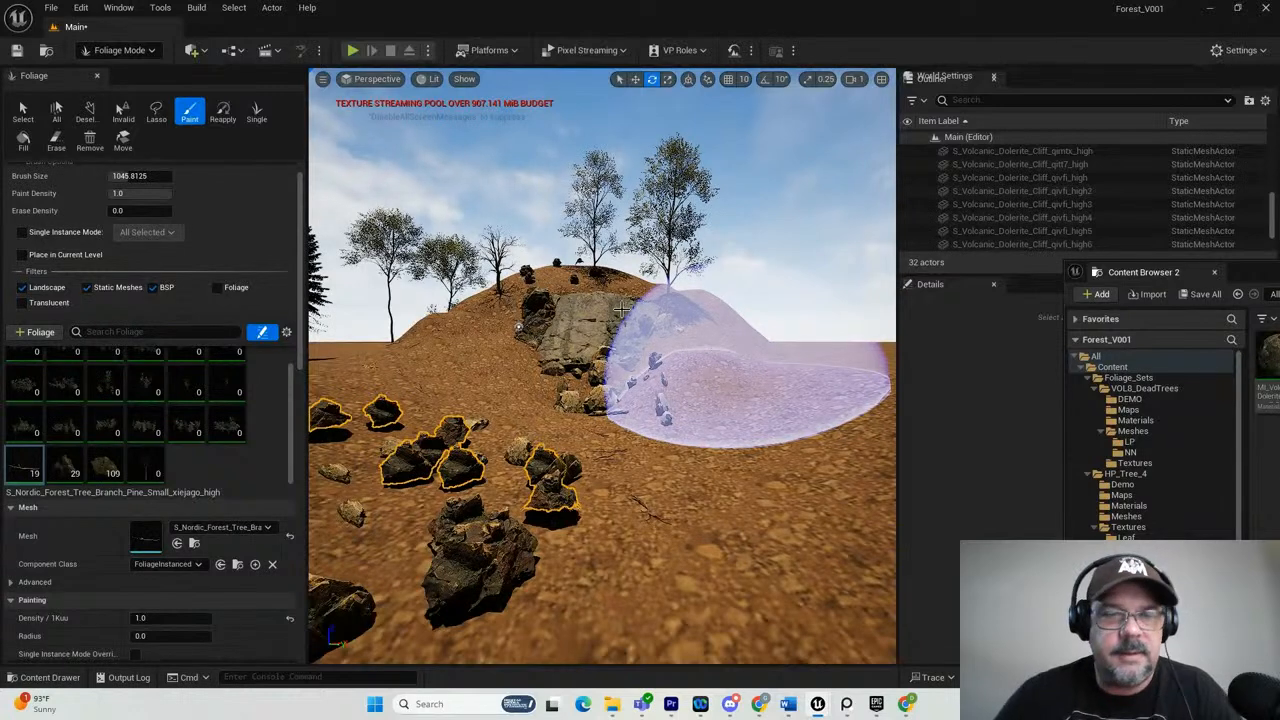
Lasso and delete the unwanted dark rocks and pine branches on the ground in front of the cliff.
click(156, 112)
drag(531, 438, 475, 443)
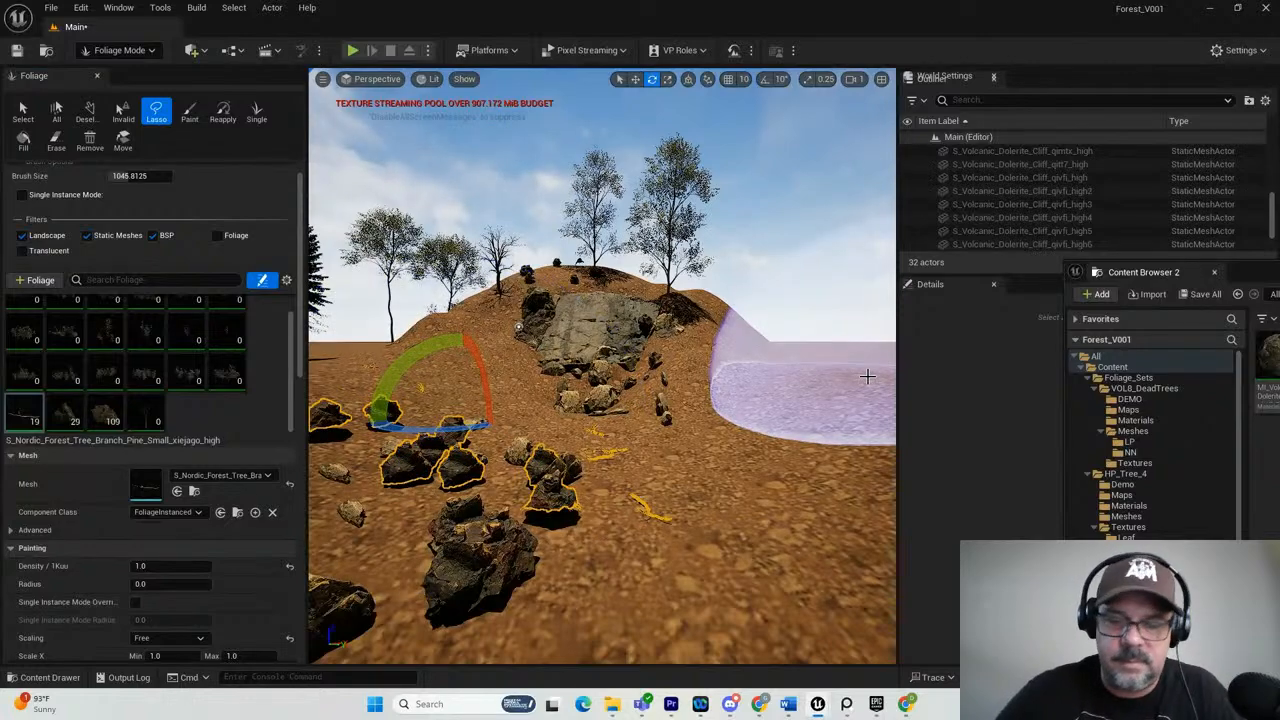
key(Delete)
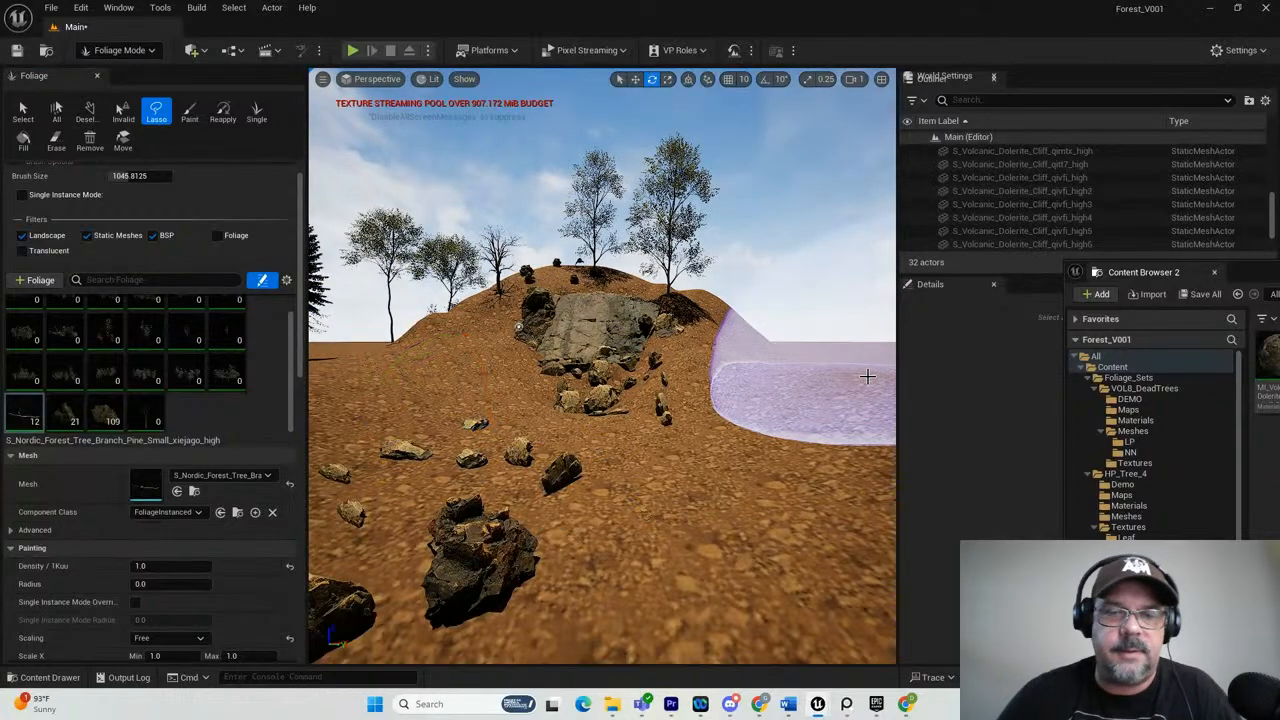
scroll(472, 443, down, 5)
mouse_move(429, 478)
alt+mouse_down()
mouse_move(536, 476)
mouse_move(492, 468)
alt+mouse_up()
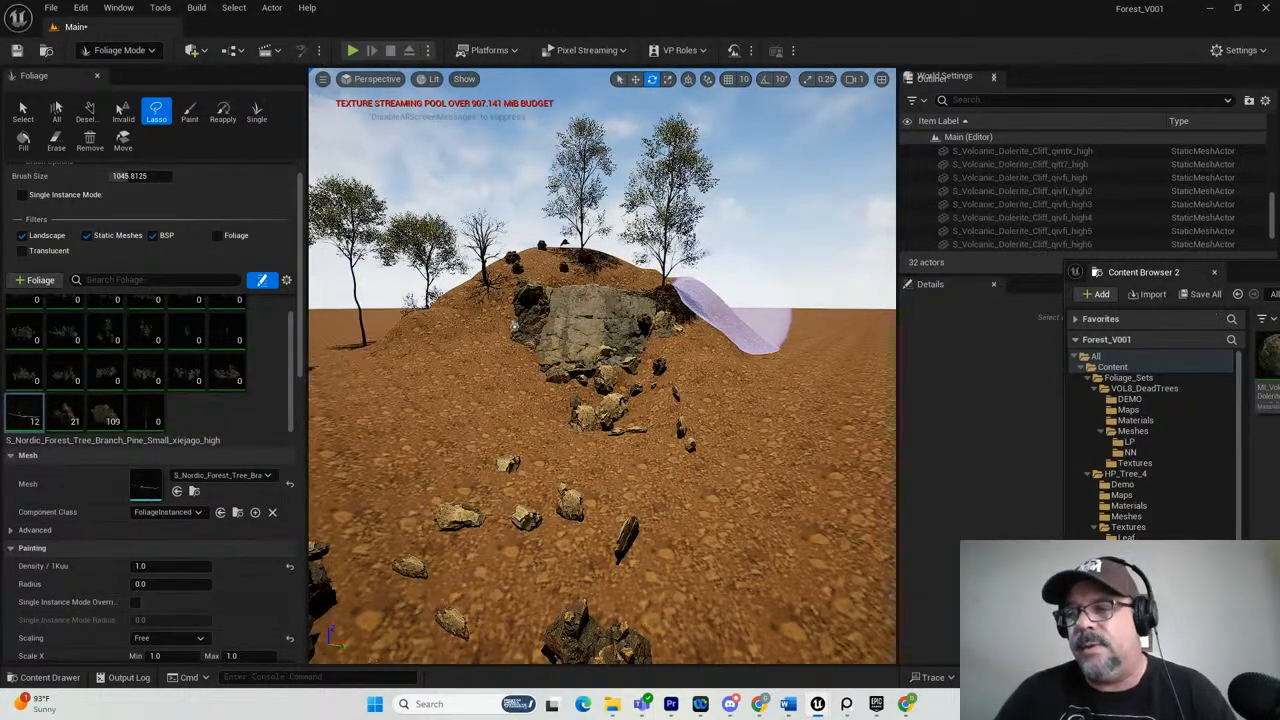
Browse to the HP_Tree_4 Meshes folder and place the SM_HP4_7 tree in the level beside the hill.
drag(1279, 276, 1054, 338)
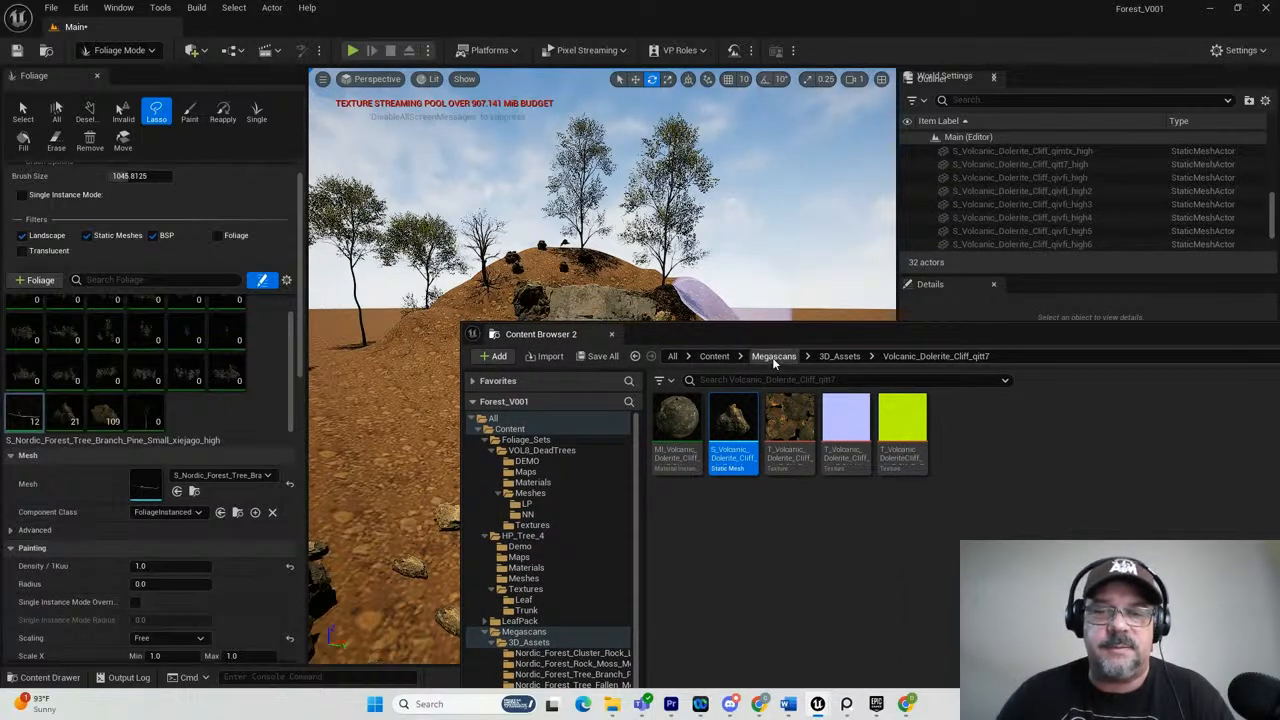
click(716, 356)
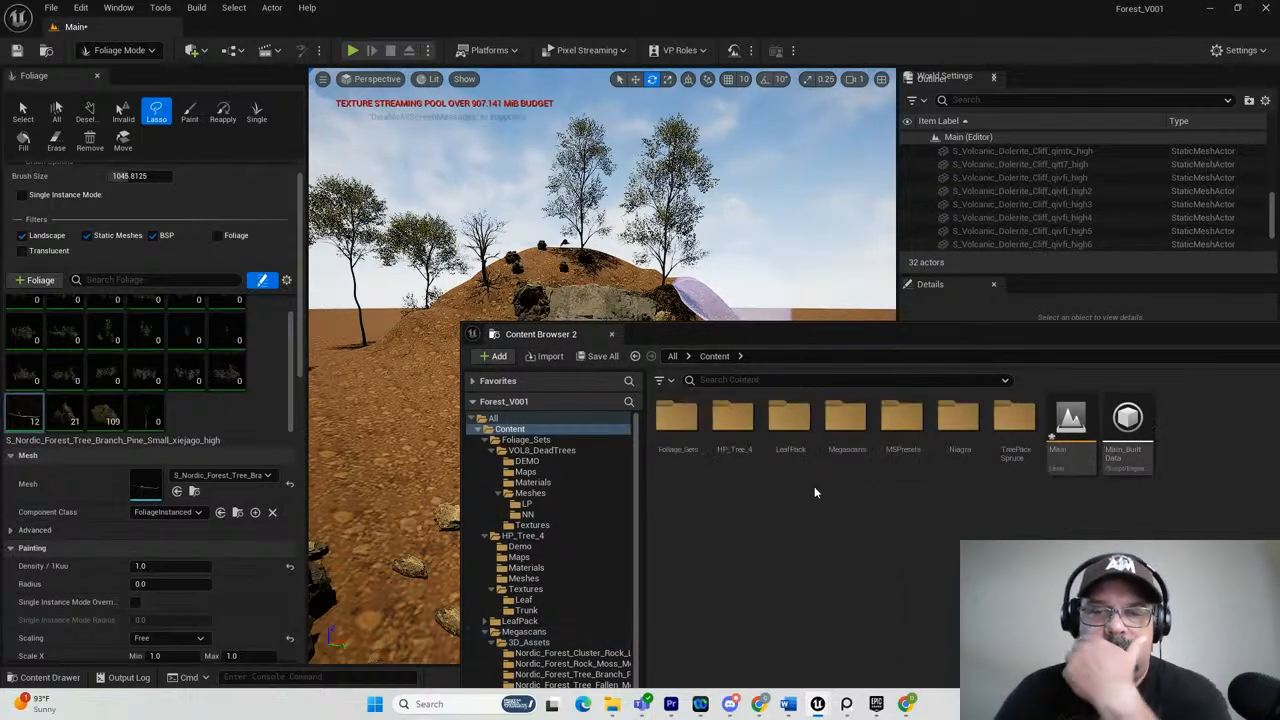
click(729, 430)
double_click(729, 430)
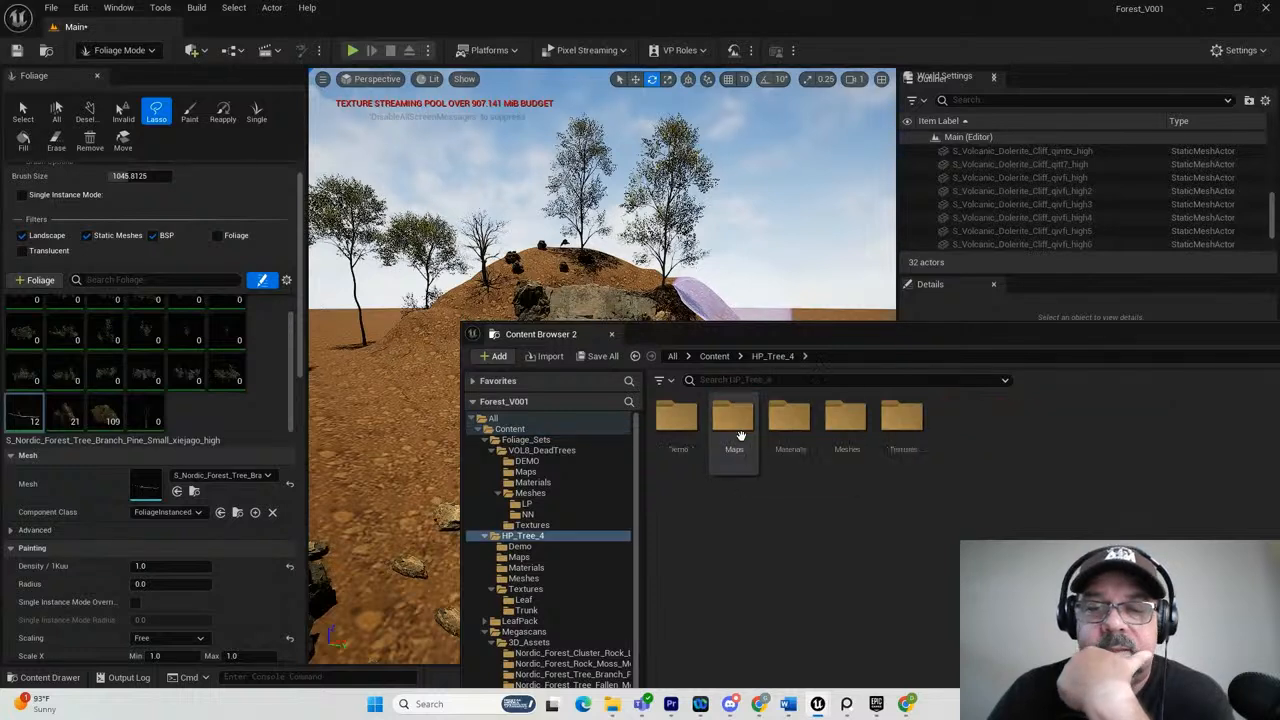
click(860, 415)
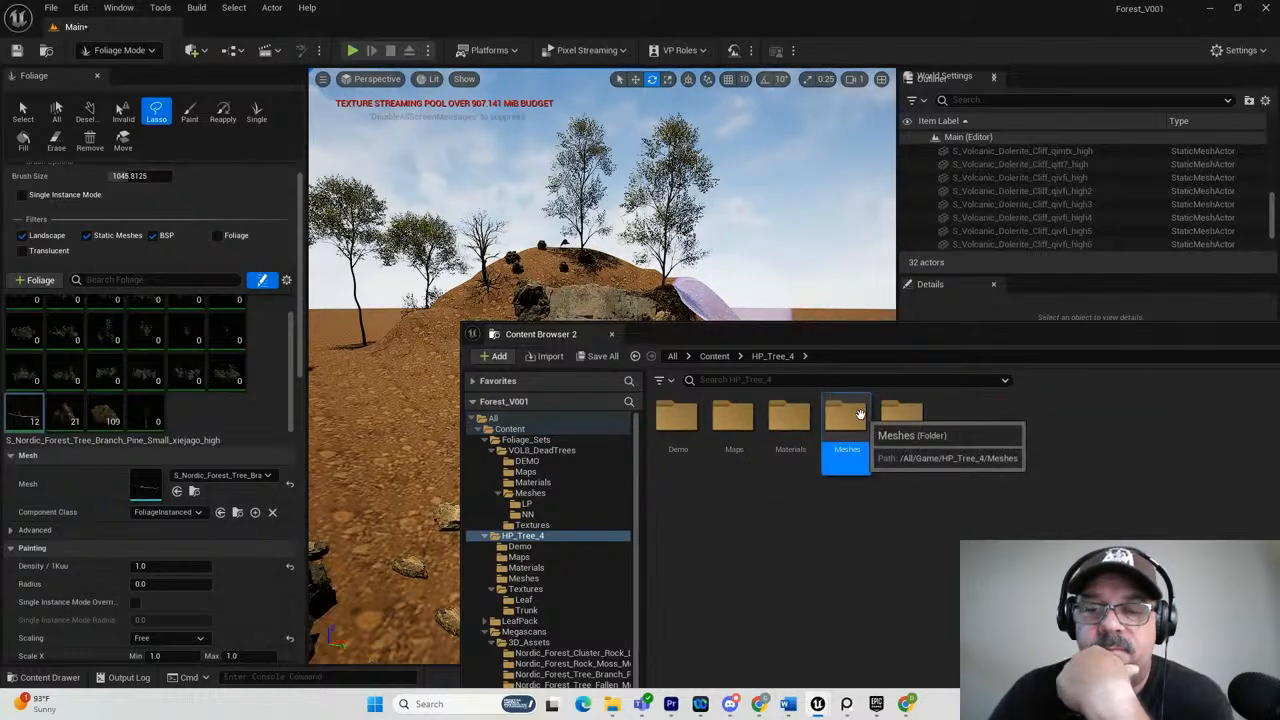
double_click(860, 415)
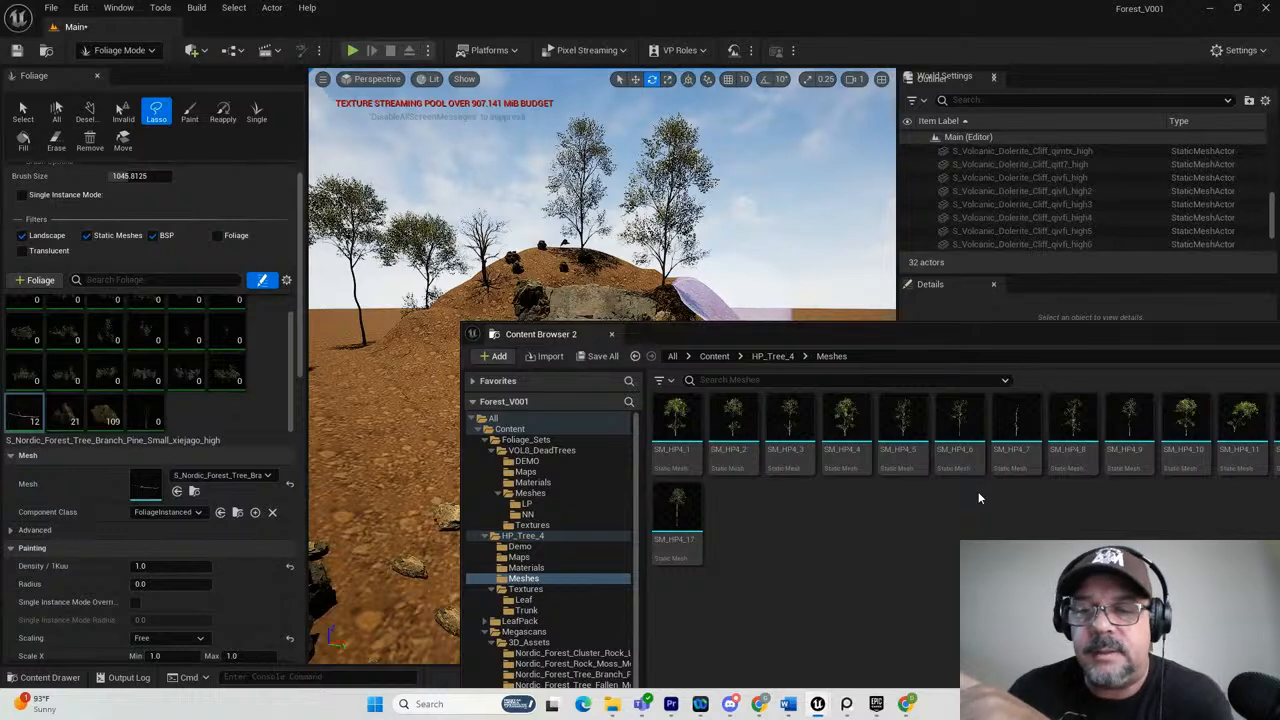
mouse_move(1018, 428)
mouse_move(1018, 428)
mouse_down()
mouse_move(800, 400)
mouse_move(527, 265)
mouse_move(353, 370)
mouse_move(372, 361)
mouse_up()
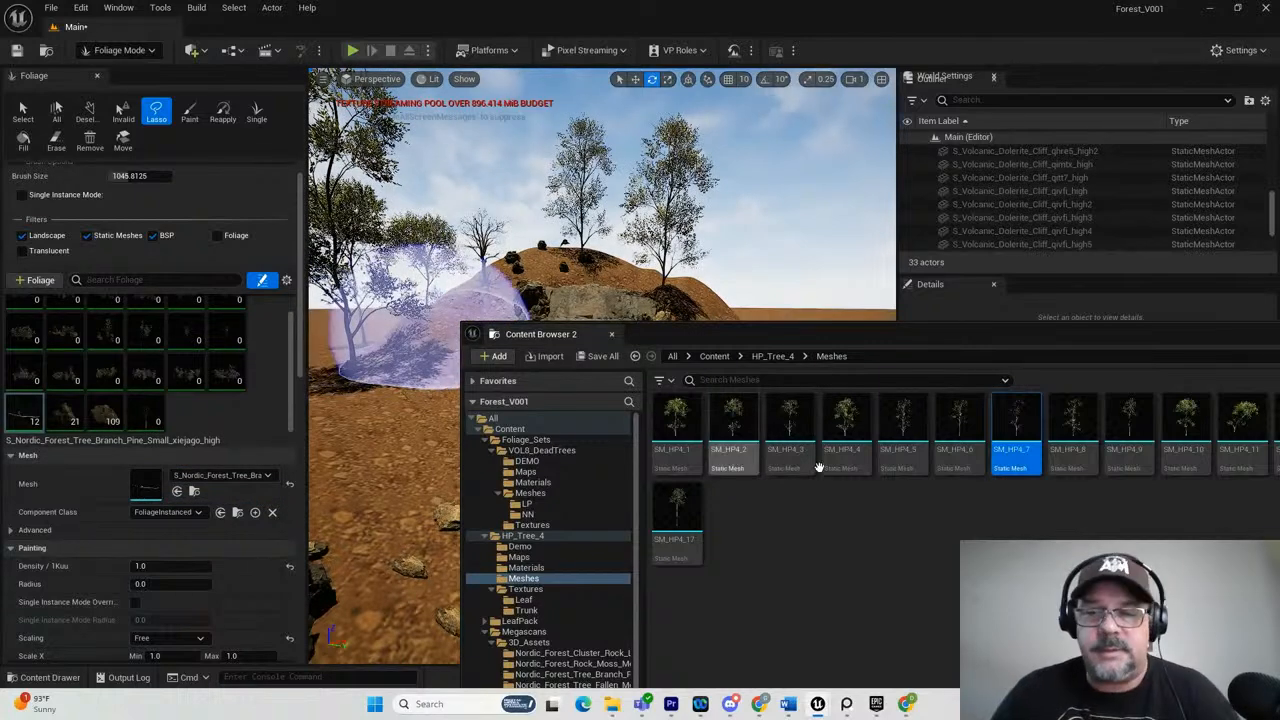
Add SM_HP4_7 to the foliage types and activate it together with SM_Tree_Set_NN_05i, deactivating the pine branch.
mouse_move(1018, 423)
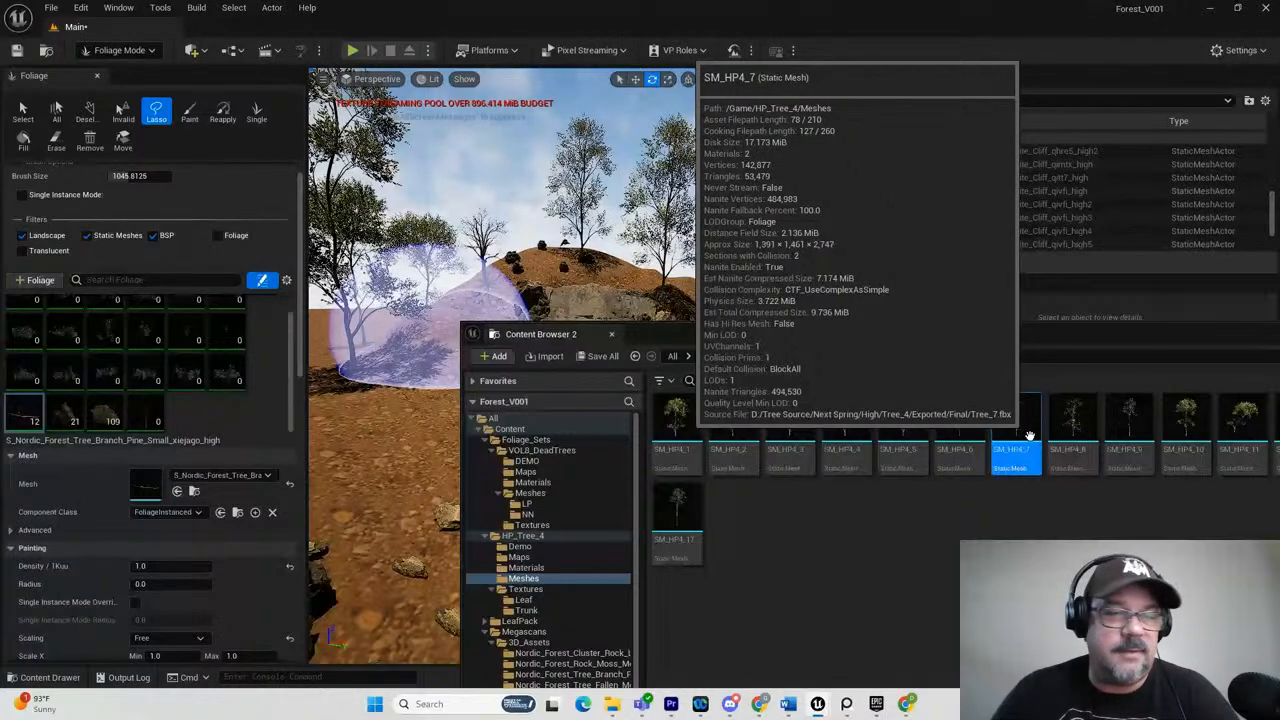
drag(1018, 433, 195, 393)
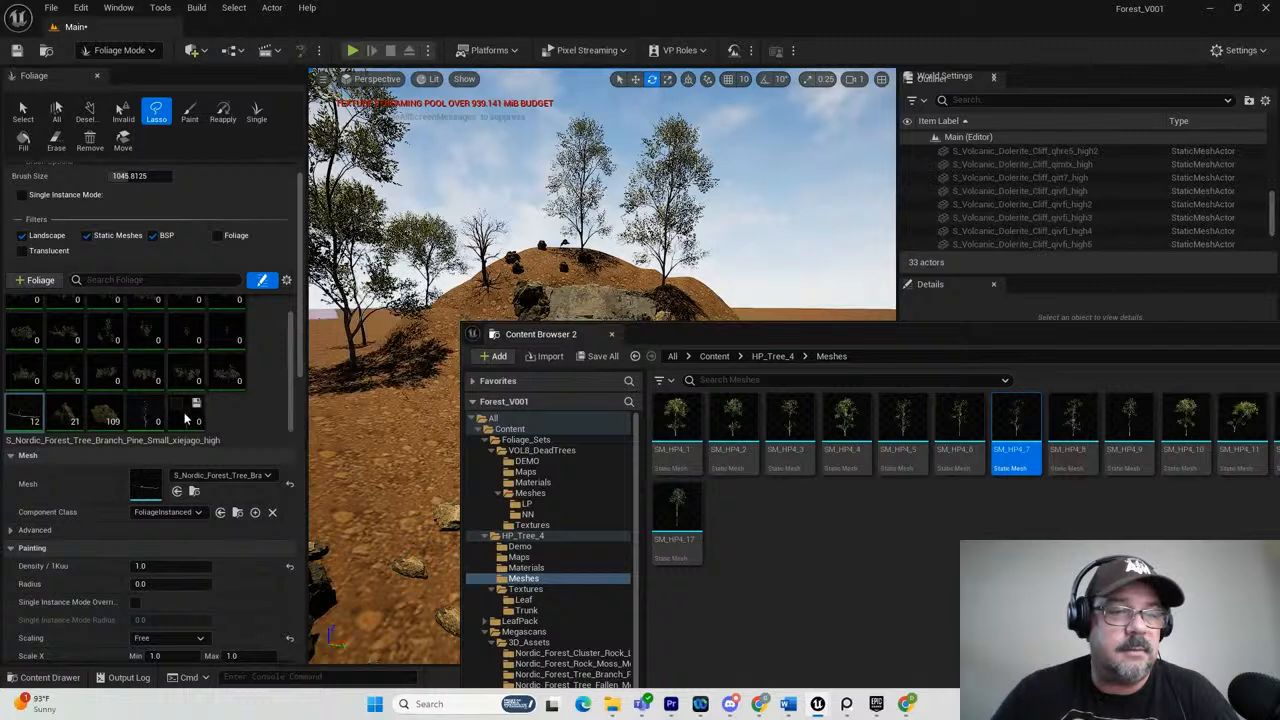
click(184, 414)
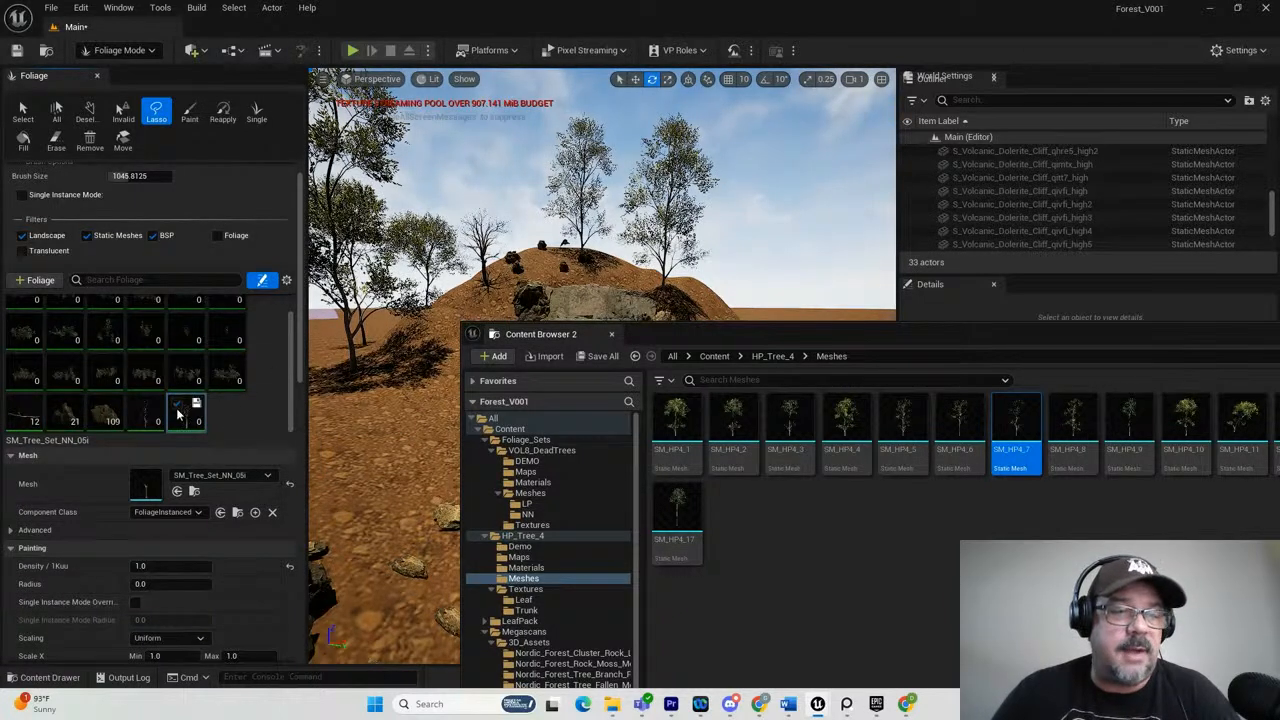
click(15, 404)
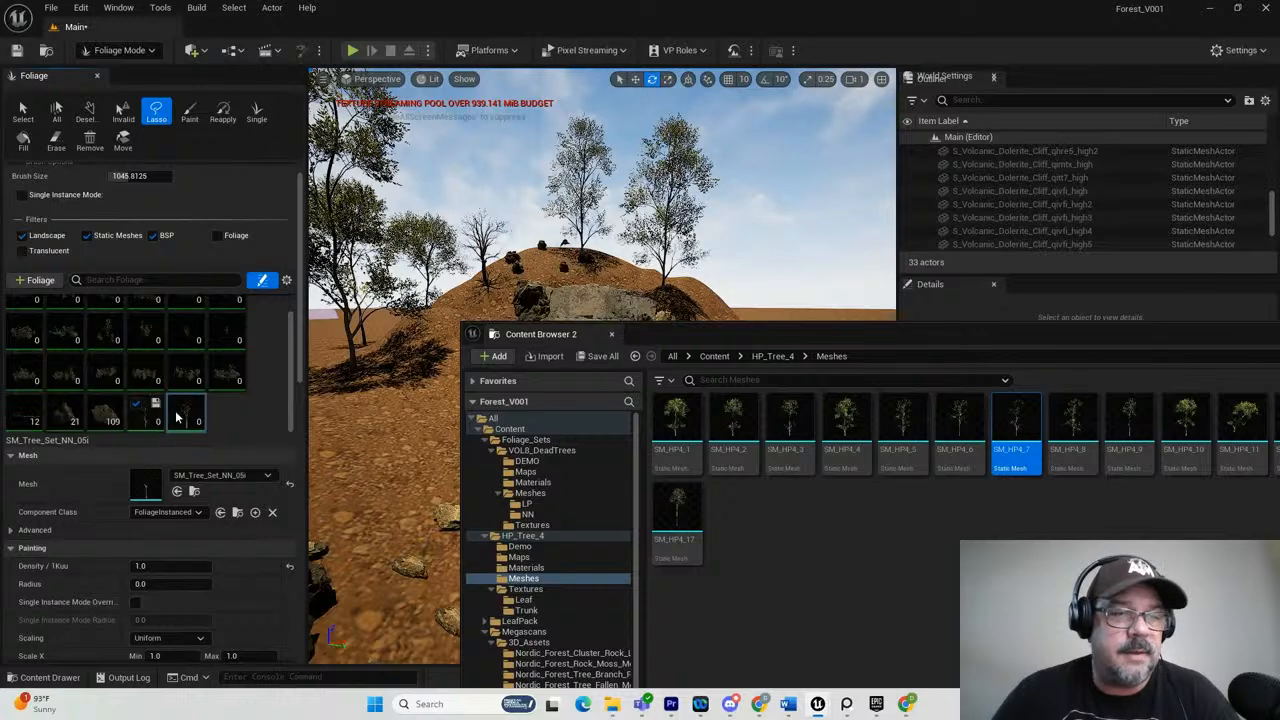
Paint the SM_HP4_7 and SM_Tree_Set_NN_05i trees over the open ground beside the hill.
scroll(371, 328, down, 3)
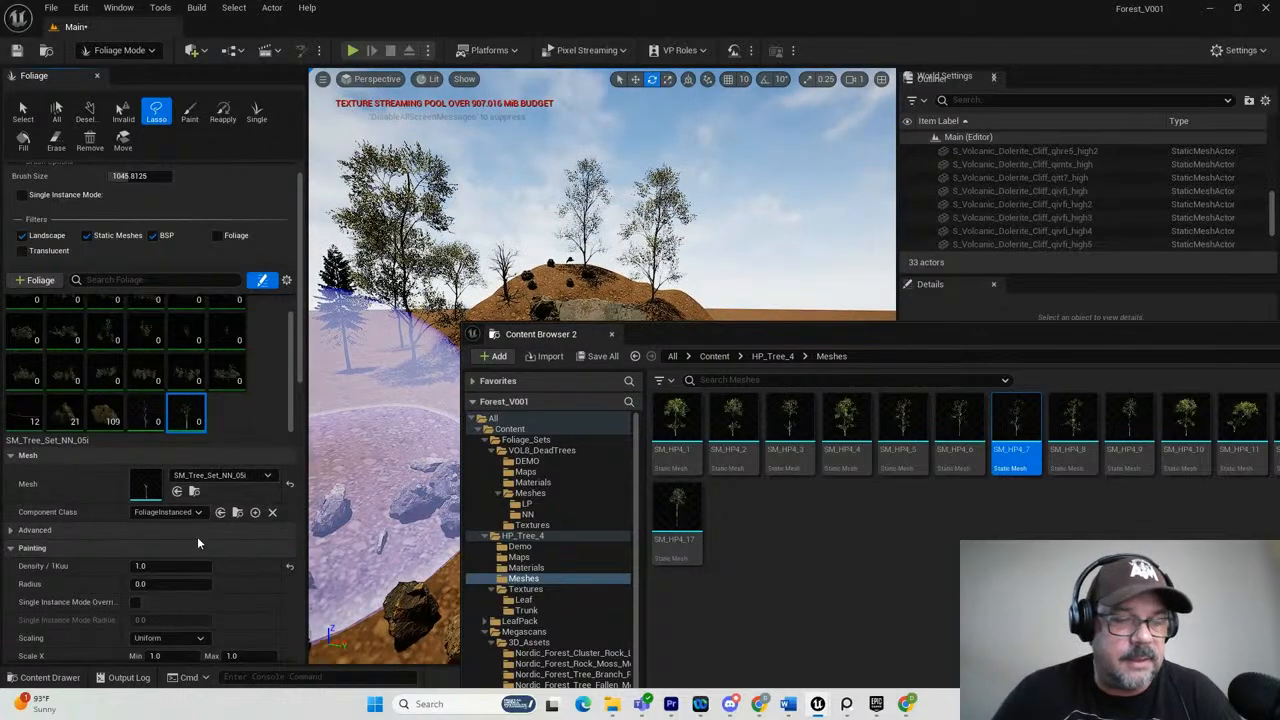
scroll(197, 536, down, 2)
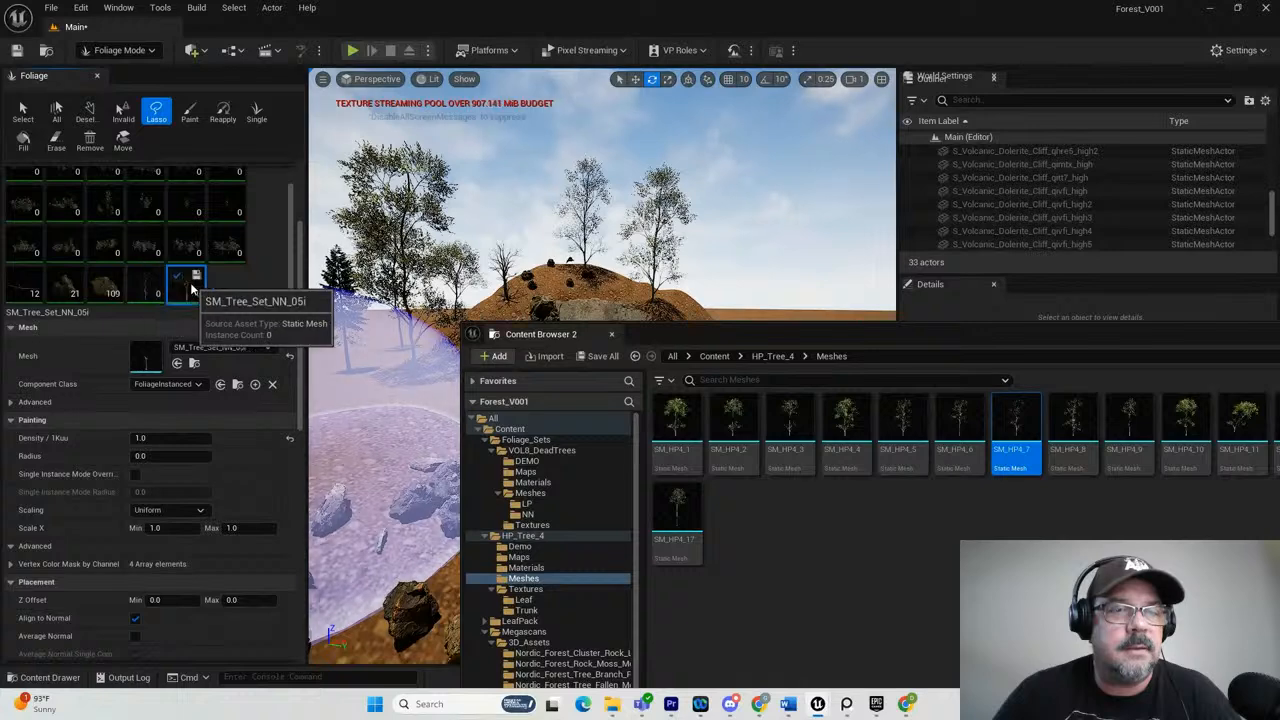
scroll(552, 300, down, 4)
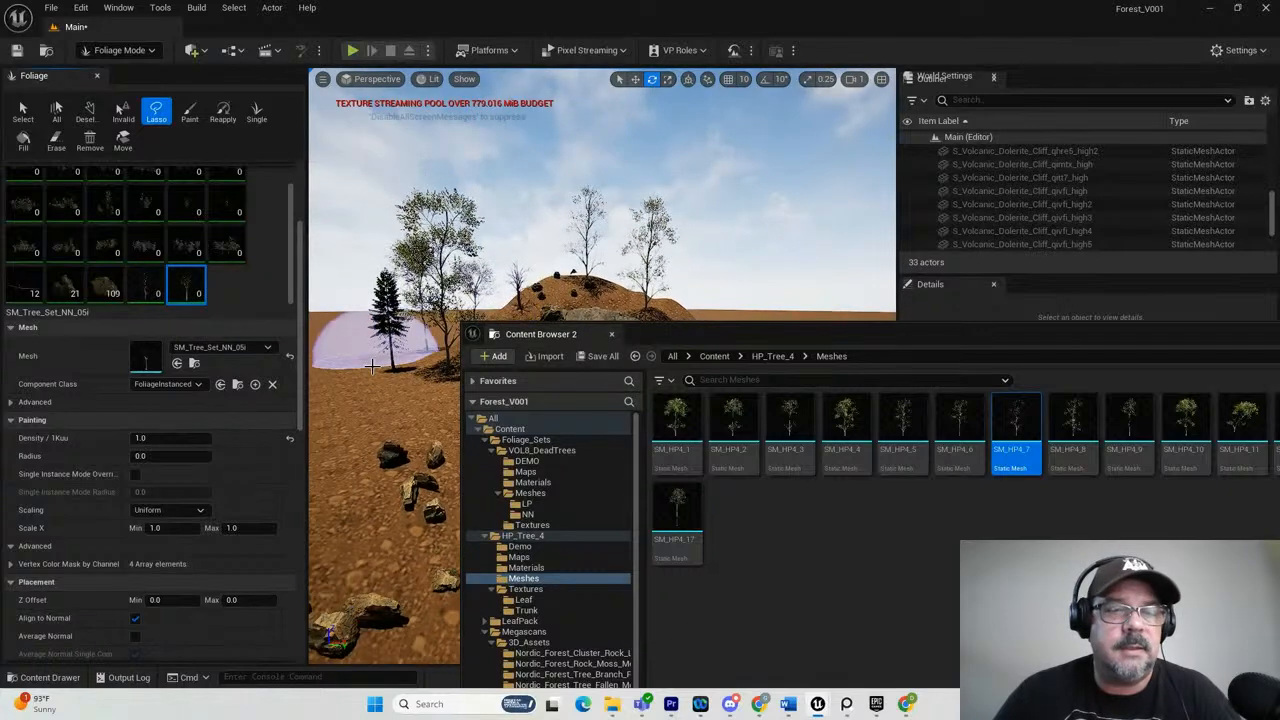
scroll(348, 362, down, 2)
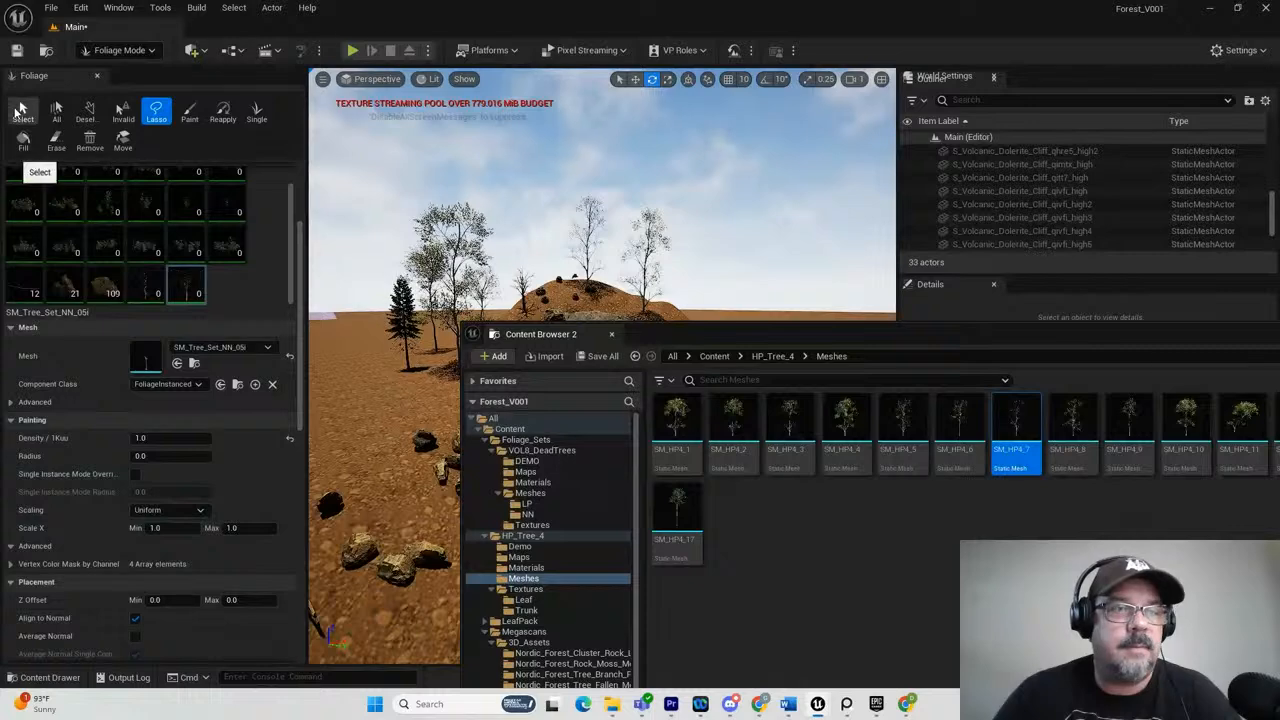
click(189, 112)
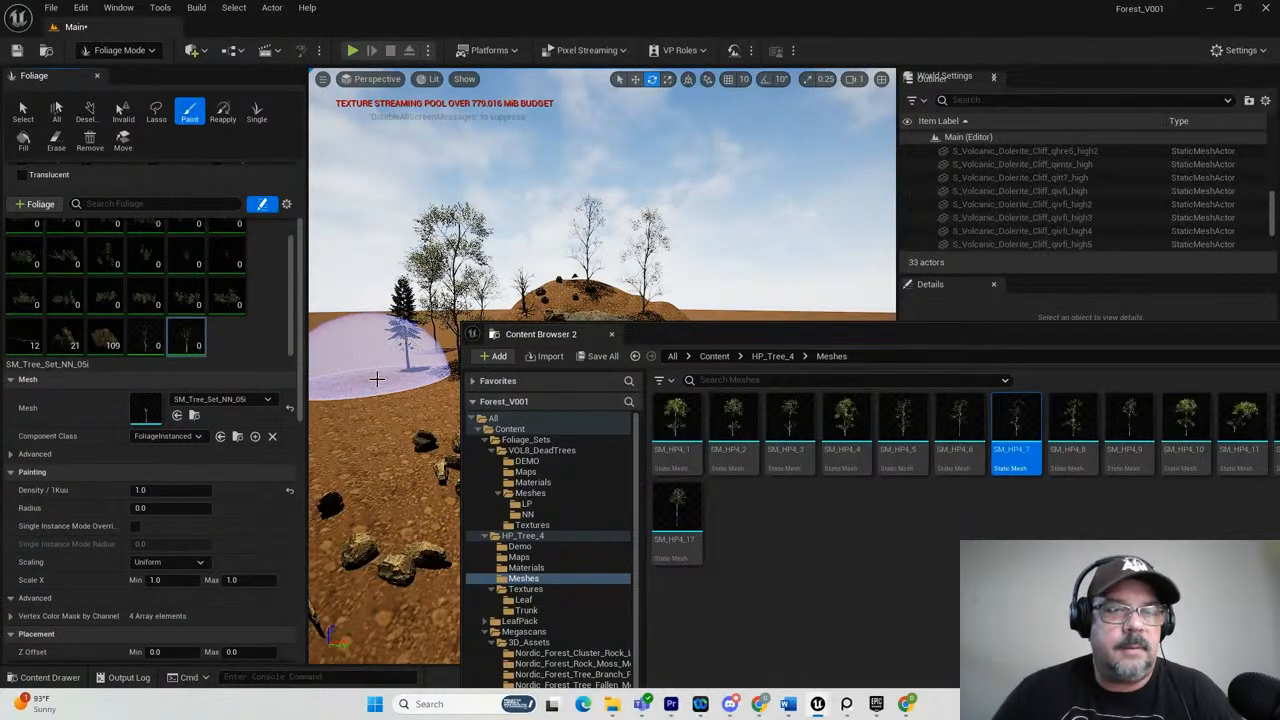
drag(357, 384, 351, 446)
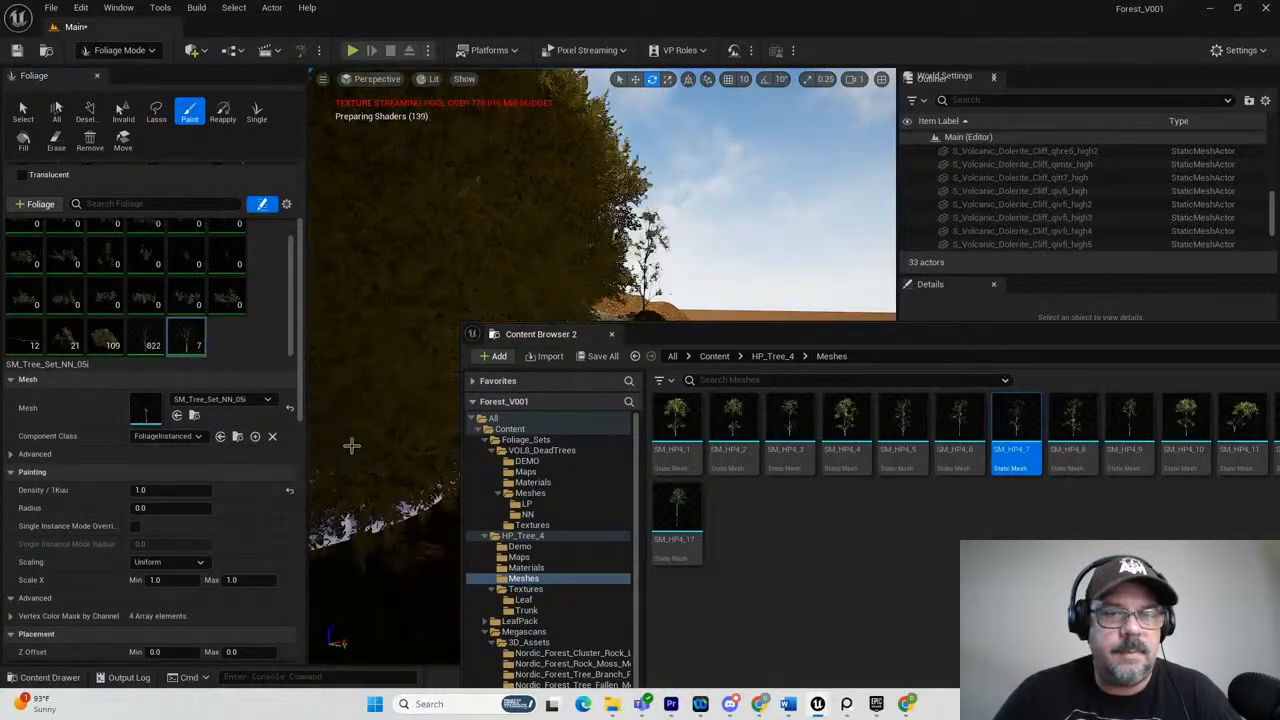
Move the floating Content Browser aside and undo the dense tree painting on the open ground beside the hill.
scroll(395, 316, down, 4)
drag(674, 338, 1279, 380)
scroll(586, 357, down, 4)
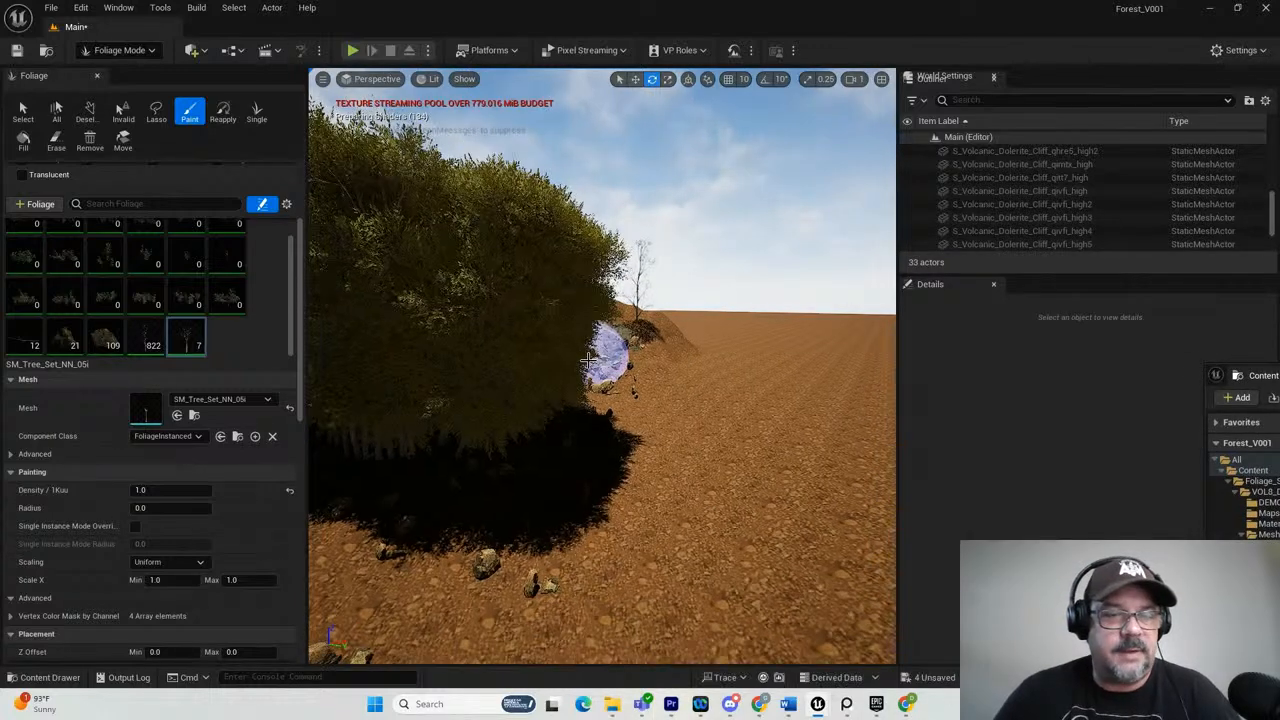
scroll(536, 396, down, 3)
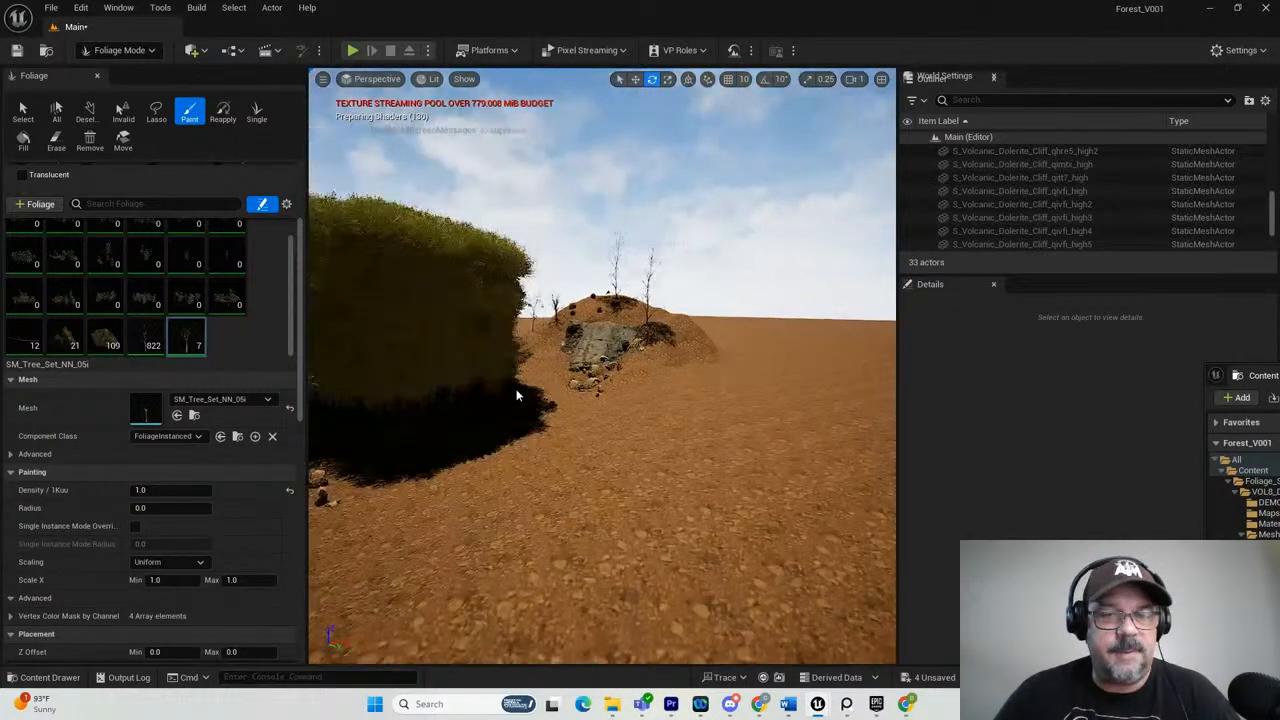
scroll(592, 392, down, 3)
shift+click(592, 398)
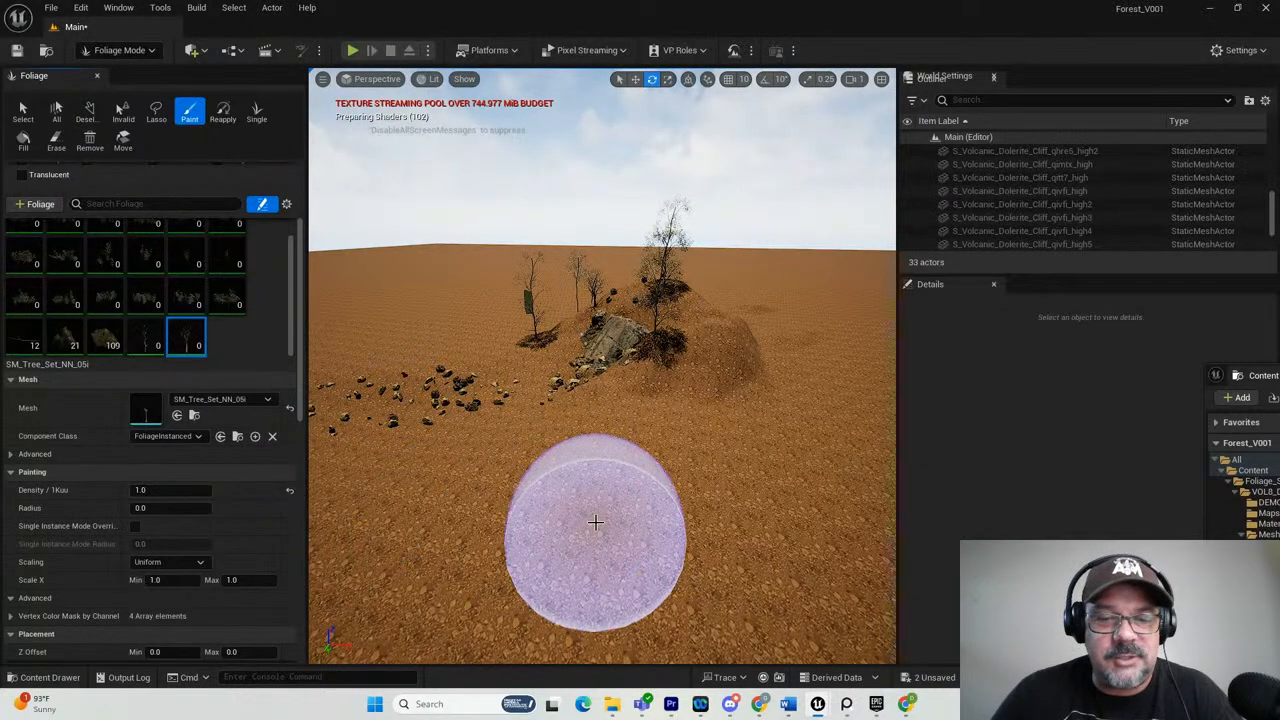
click(595, 522)
key(ctrl+z)
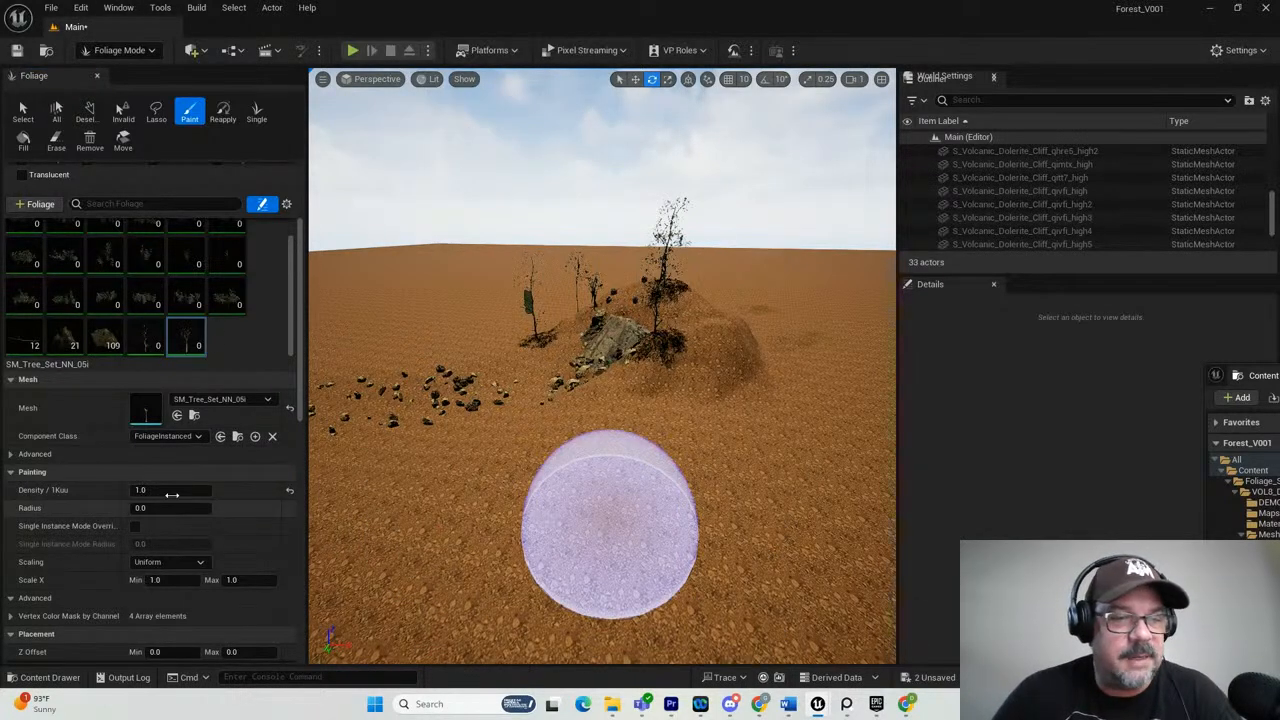
Set the SM_Tree_Set_NN_05i density to 0.1, try painting both tree types on the open ground, and undo the painting.
click(141, 489)
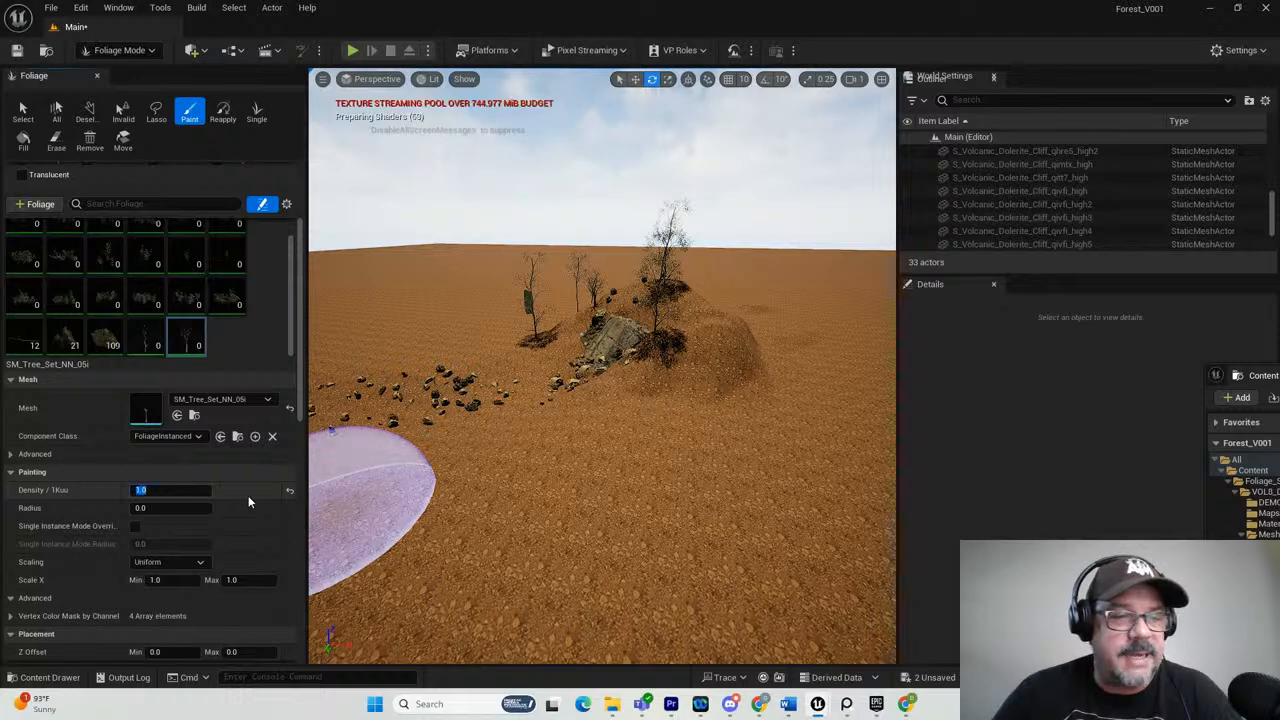
text(1)
key(Return)
click(559, 552)
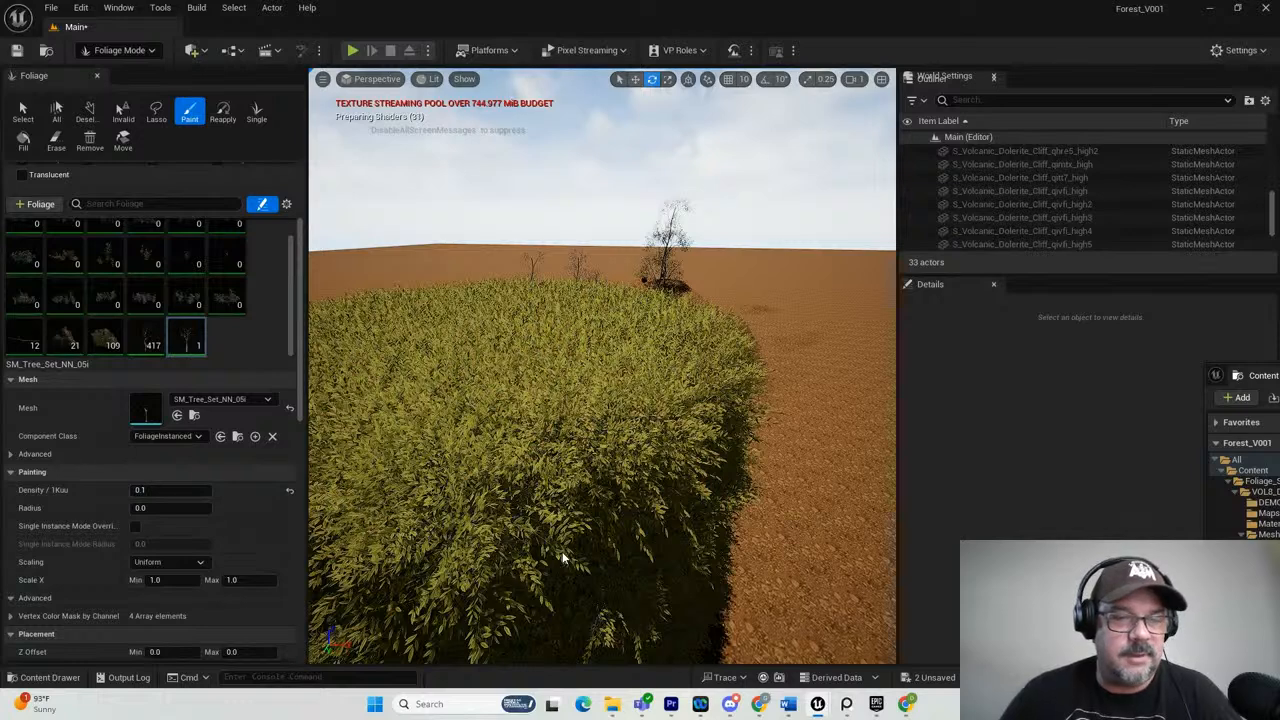
key(ctrl+z)
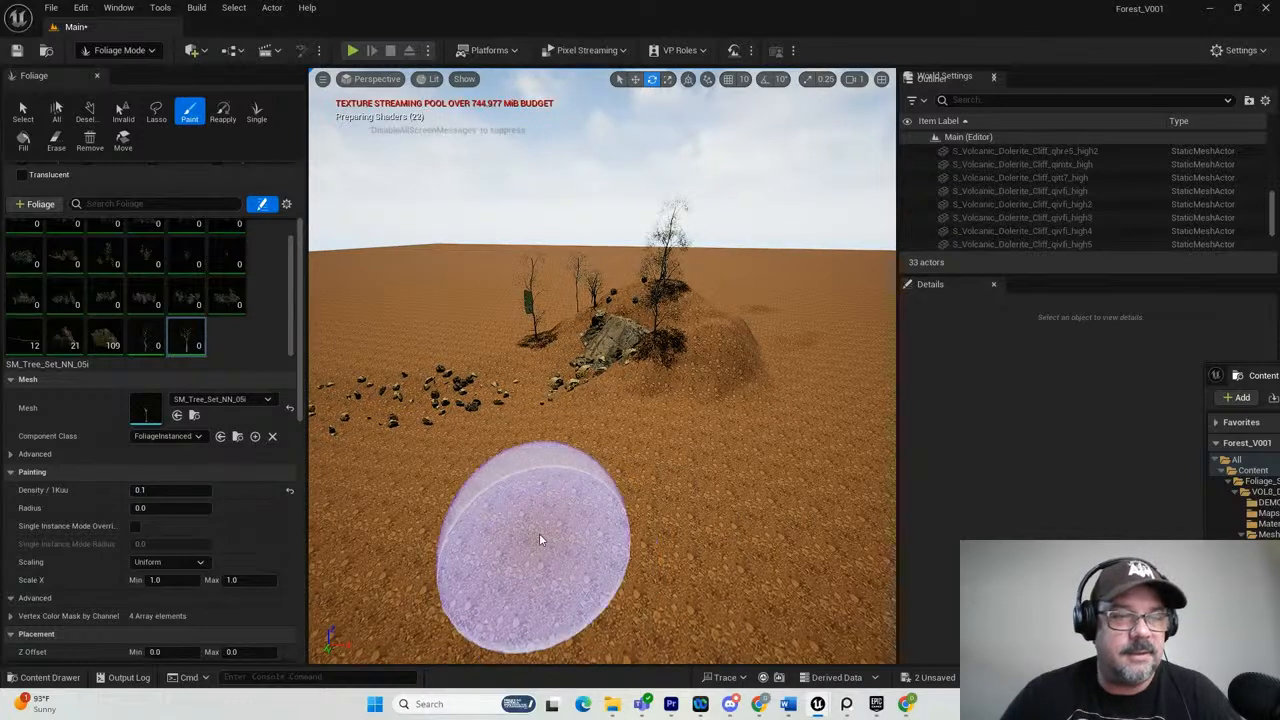
Set the SM_Tree_Set_NN_05i radius to 10, try painting the trees on the open ground, and undo the painting.
click(180, 508)
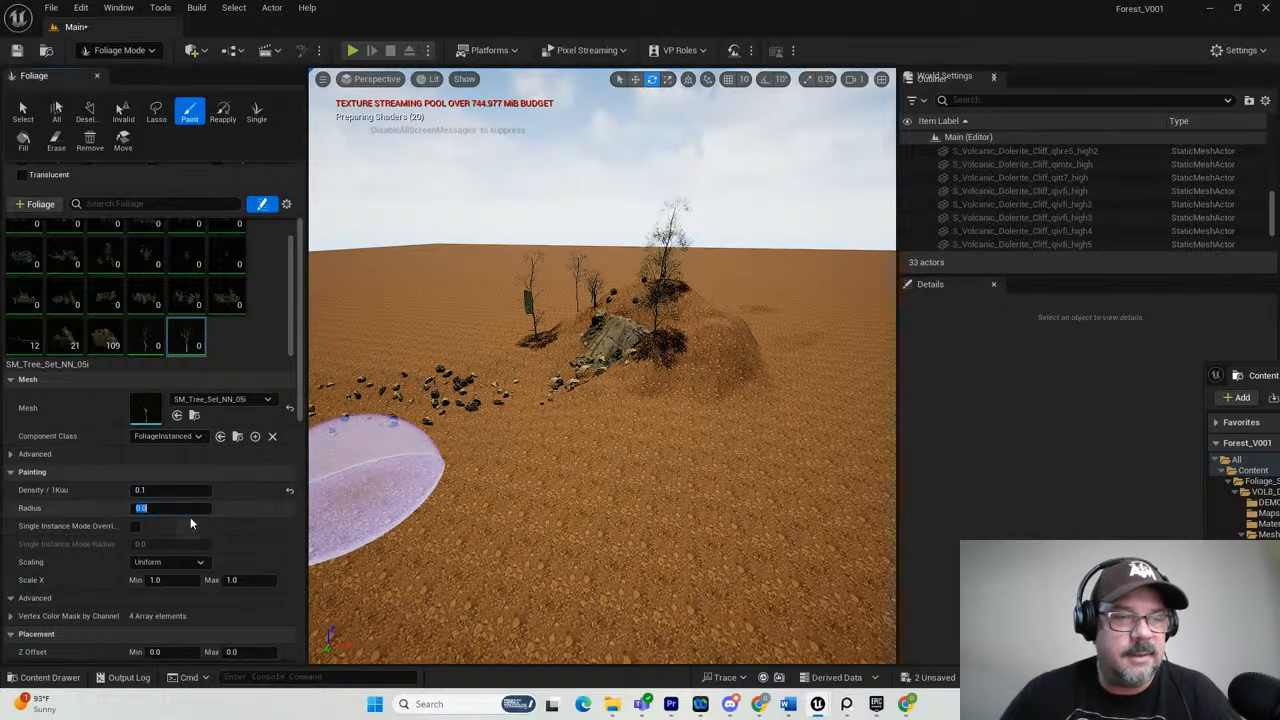
text(10)
key(Return)
drag(666, 543, 633, 524)
key(ctrl+z)
right_drag(566, 487, 575, 476)
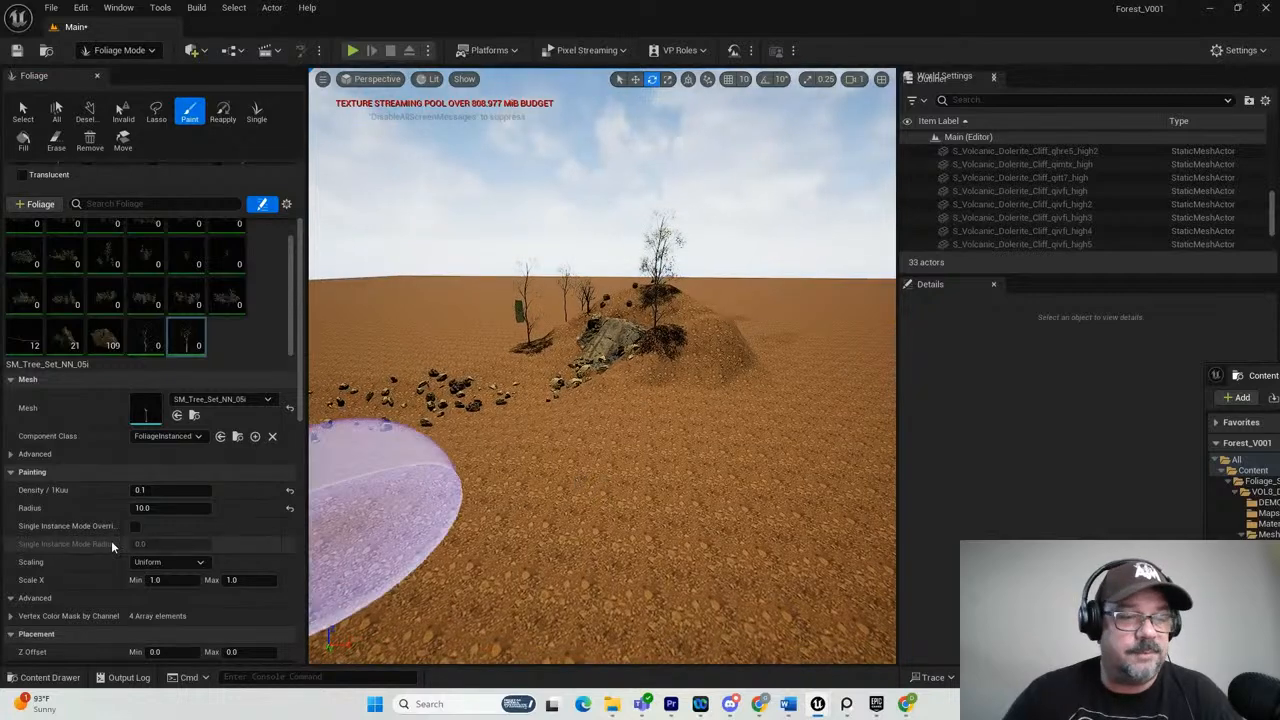
Raise the SM_Tree_Set_NN_05i radius to about 48010, try painting the trees again, and undo the painting.
scroll(123, 490, down, 2)
scroll(140, 478, up, 4)
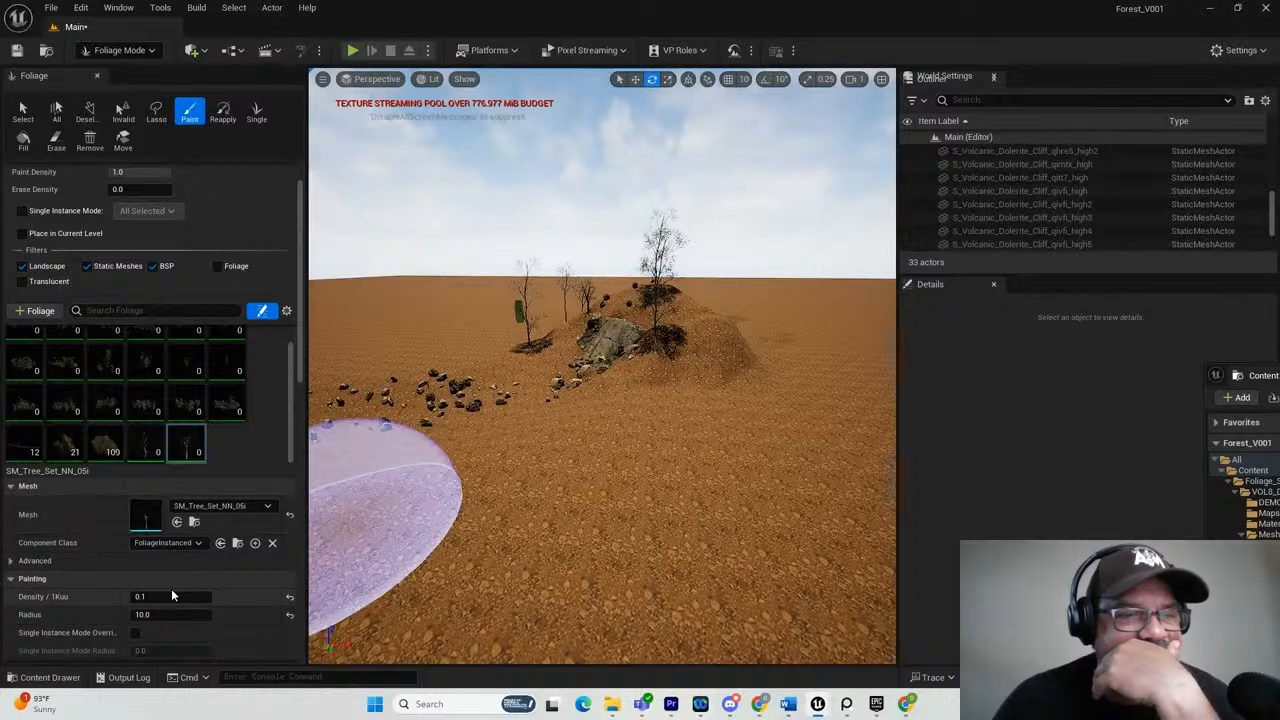
drag(171, 615, 175, 617)
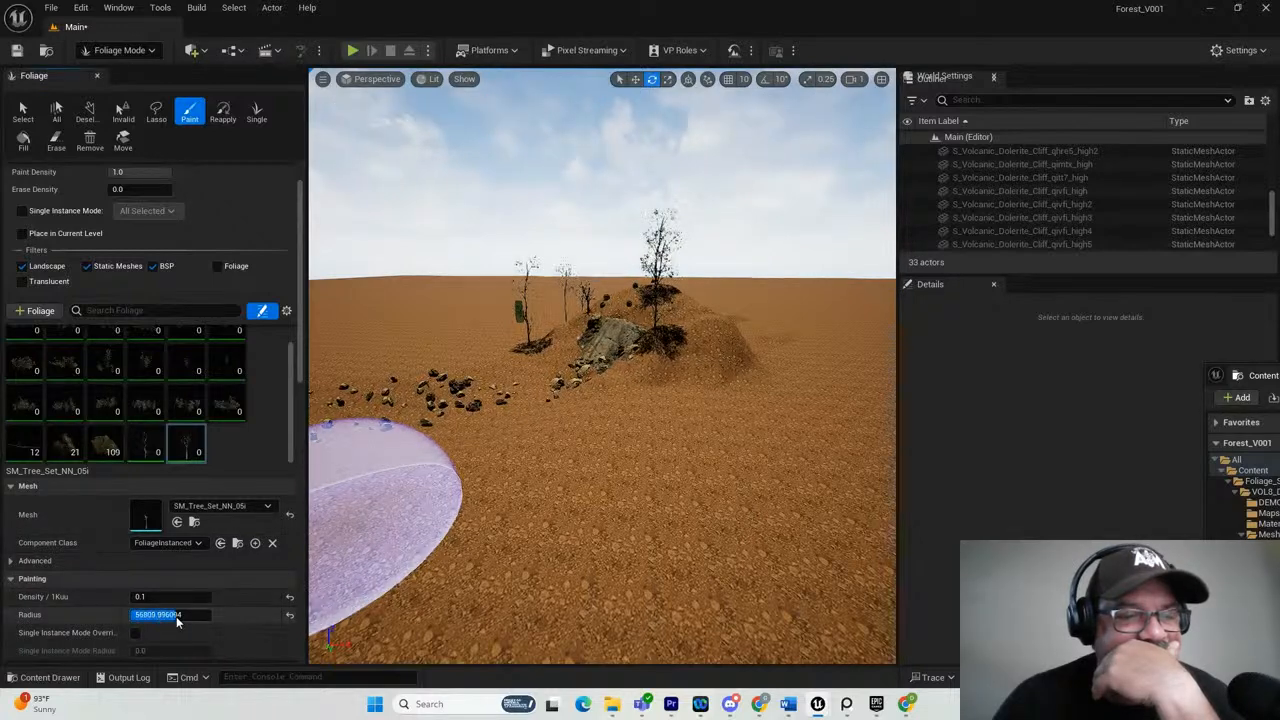
click(464, 576)
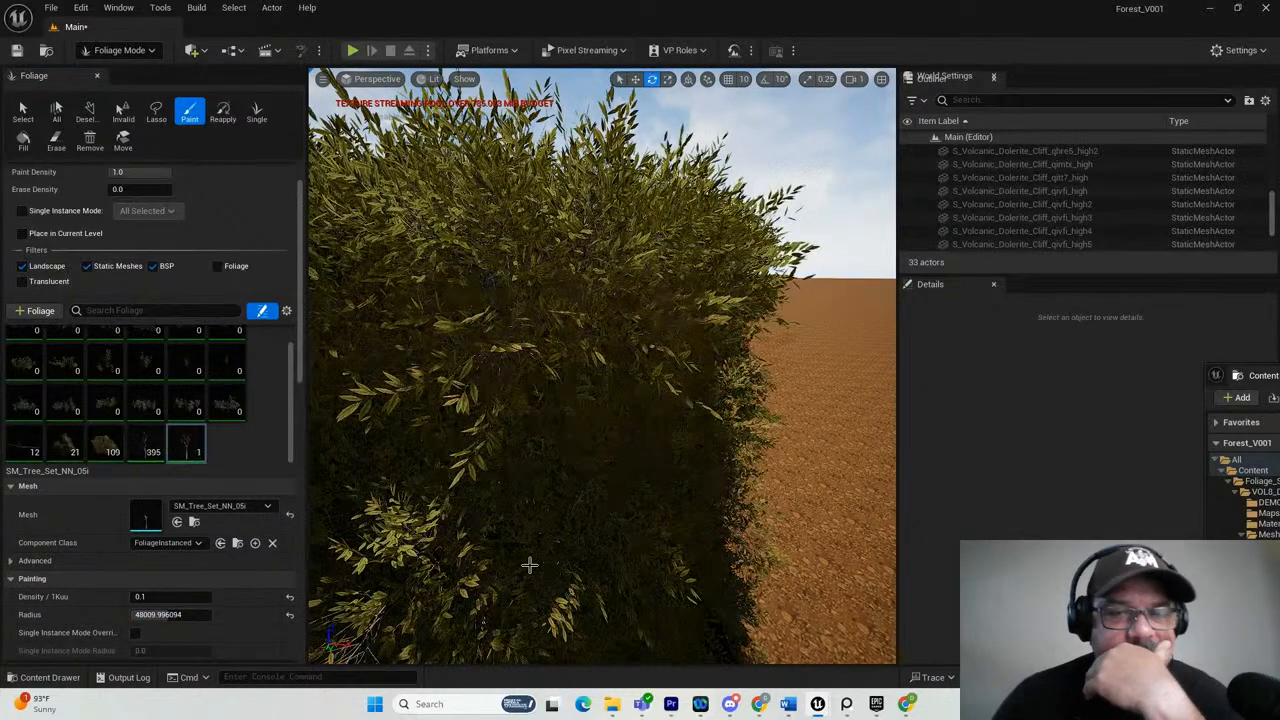
scroll(528, 551, down, 3)
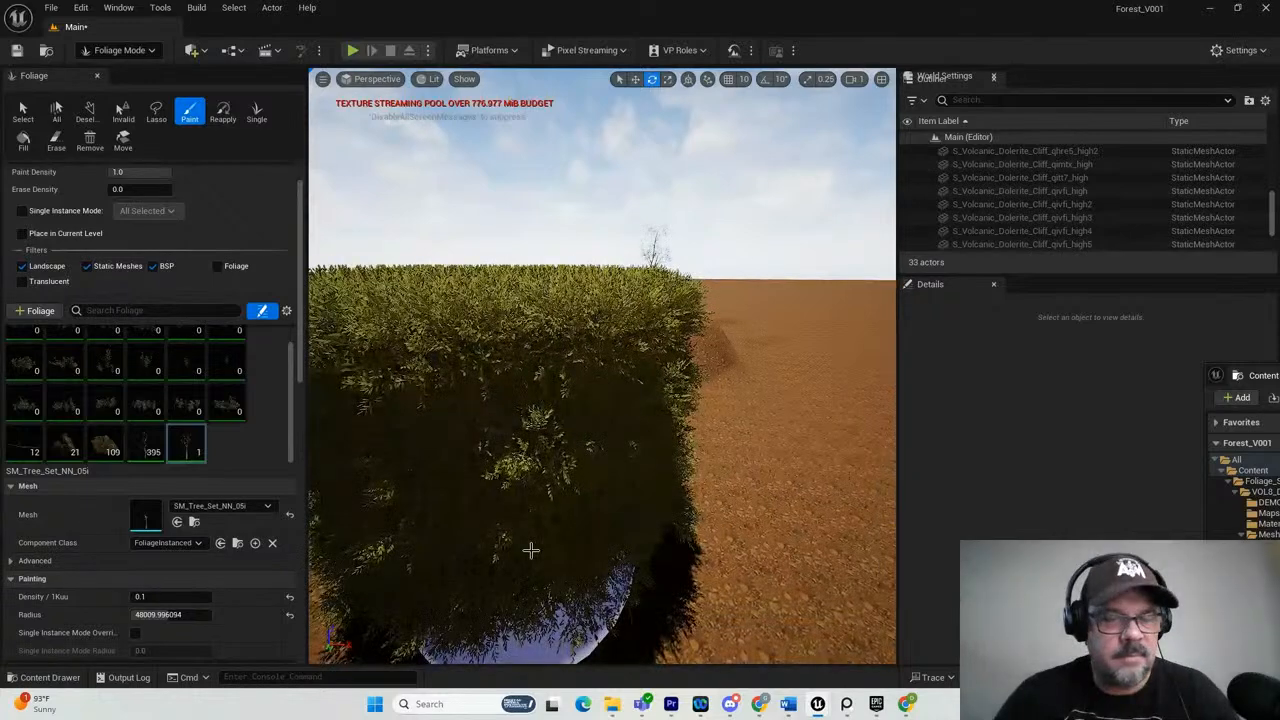
key(ctrl+z)
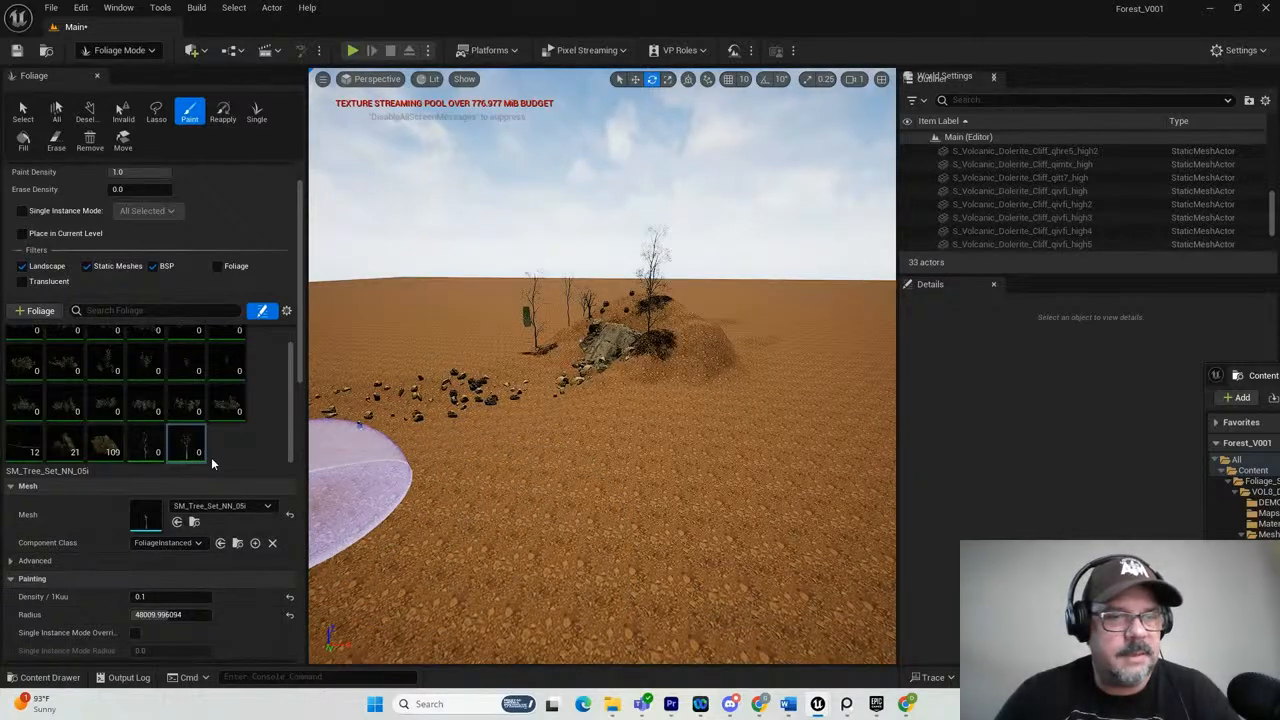
Lower the SM_Tree_Set_NN_05i radius to about 11210, reset its density to the default 100, and undo a test painting.
drag(160, 614, 145, 620)
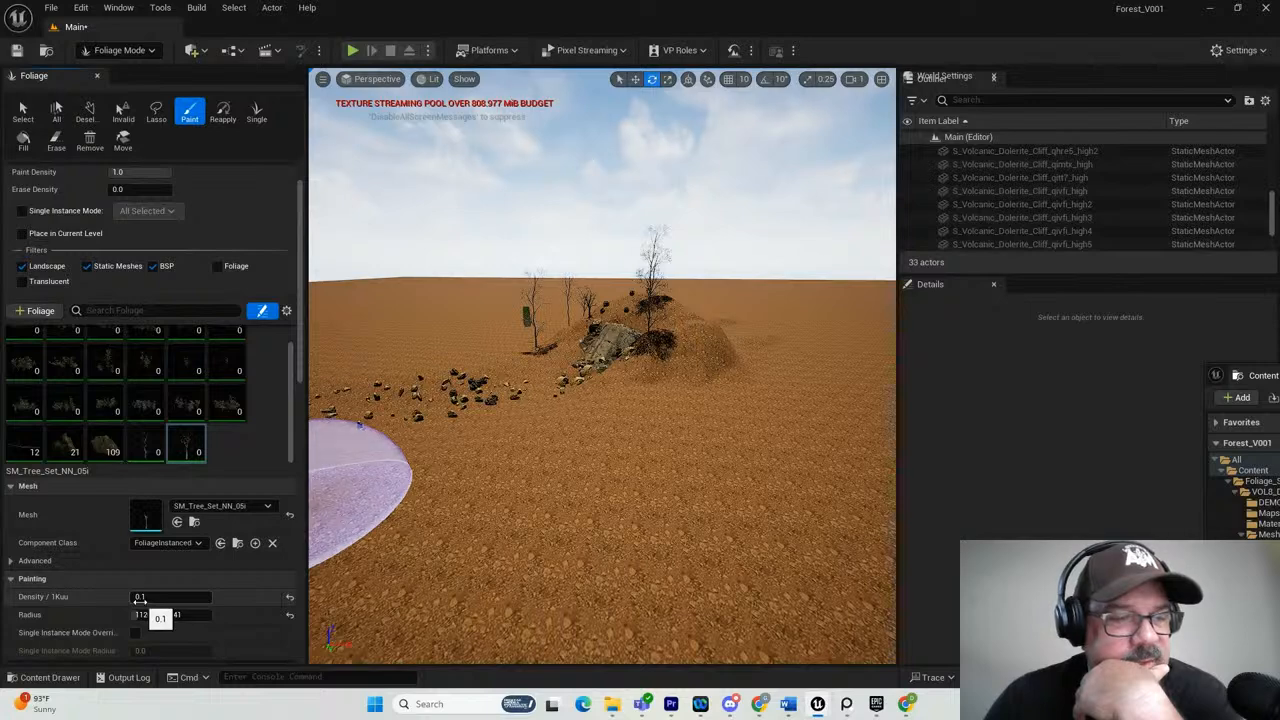
click(290, 598)
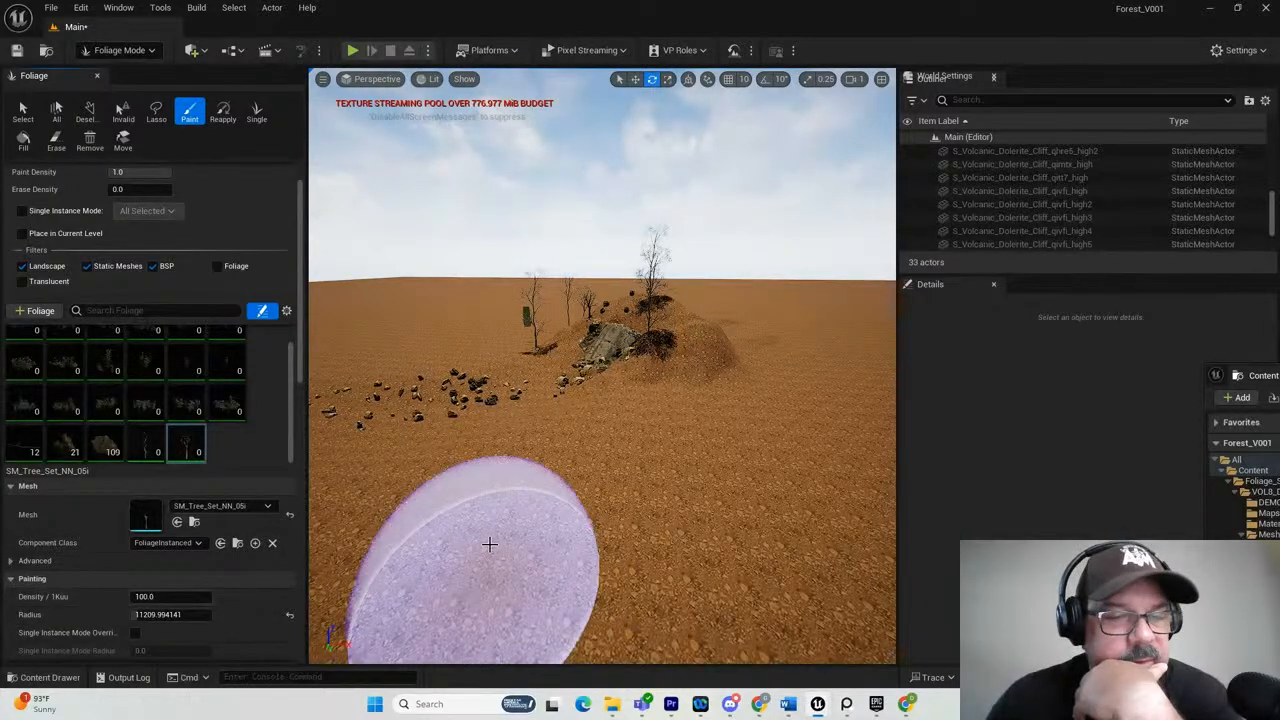
click(489, 544)
key(ctrl+z)
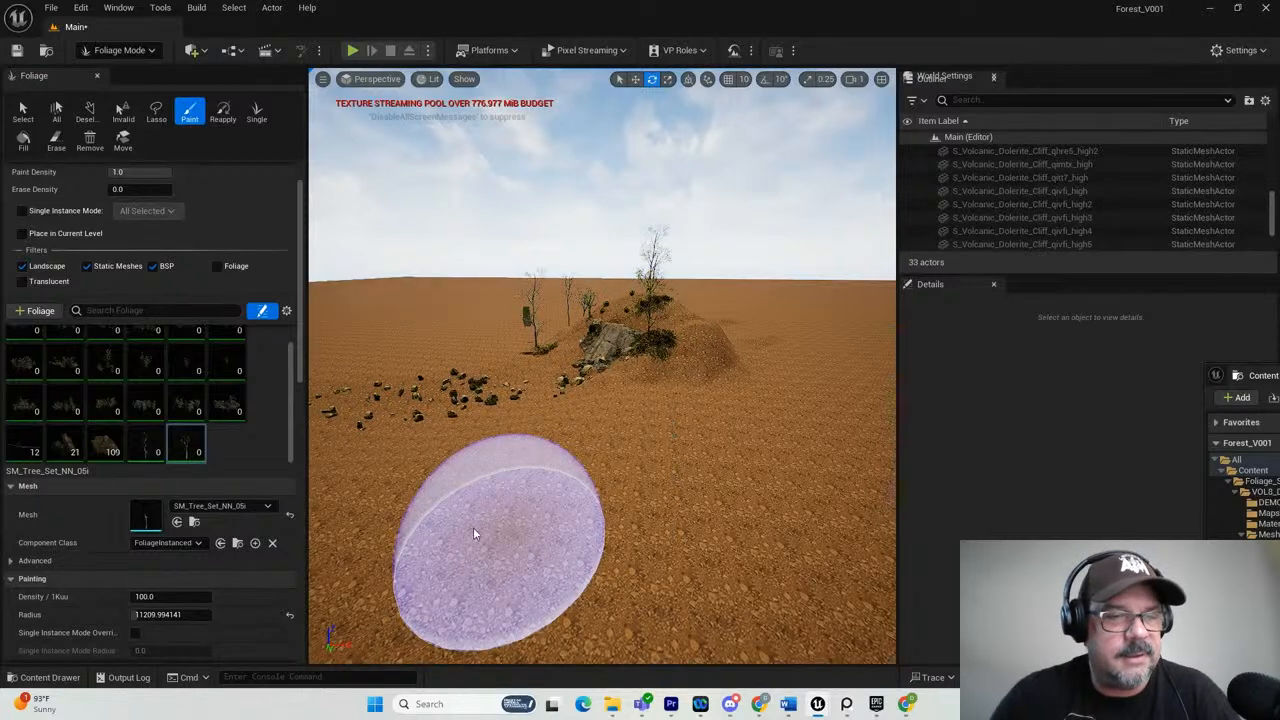
Set the SM_Tree_Set_NN_05i density to 0.01 and test-paint the trees on the open ground, undoing the overly dense attempts.
click(142, 596)
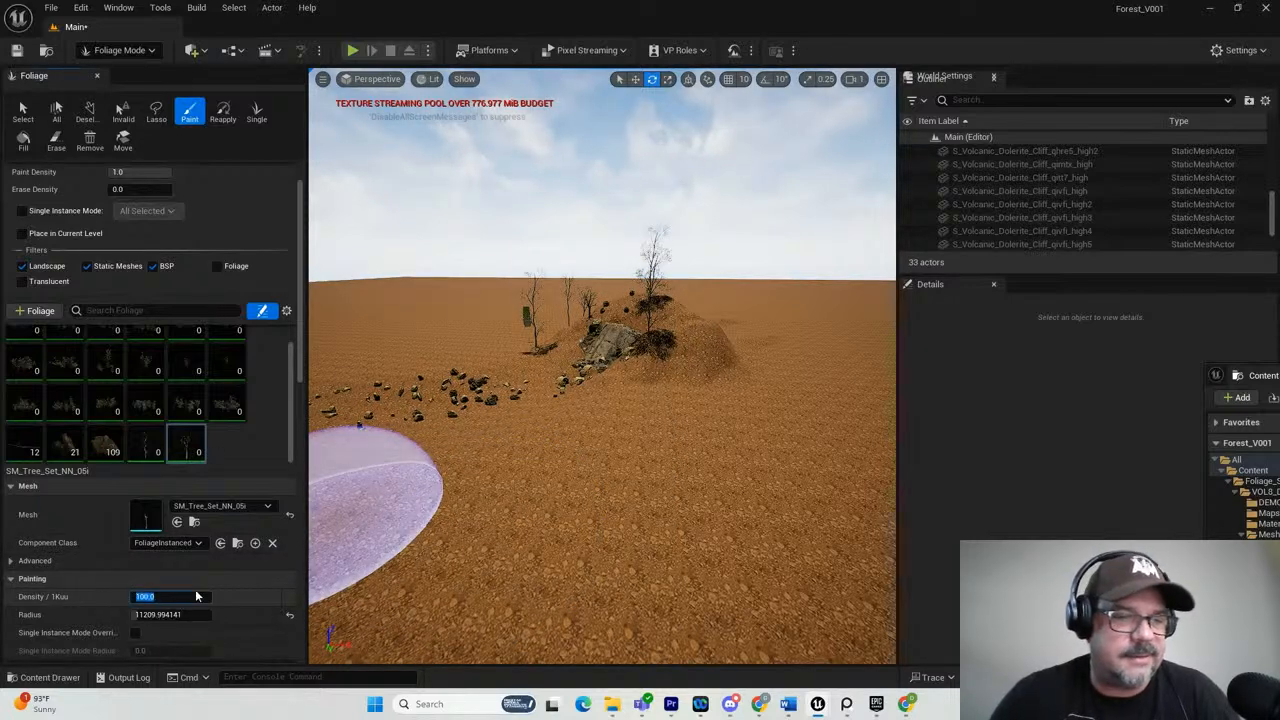
text(0.01)
key(Return)
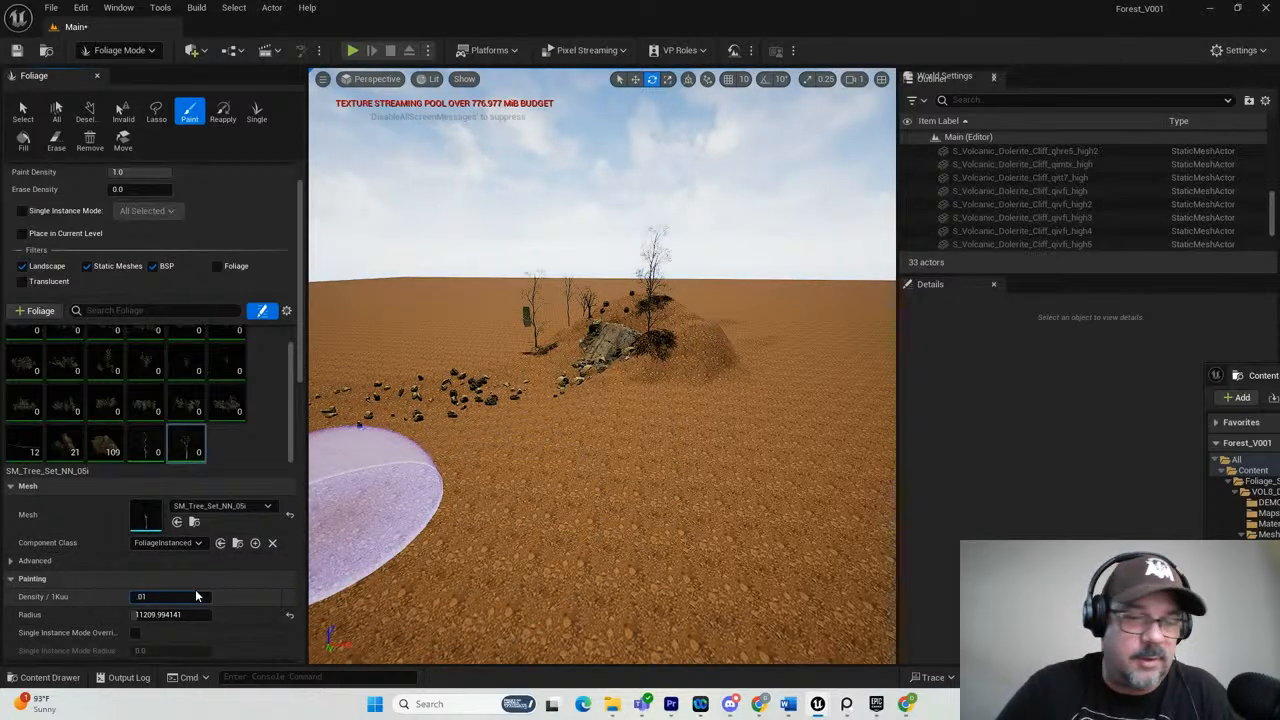
click(494, 534)
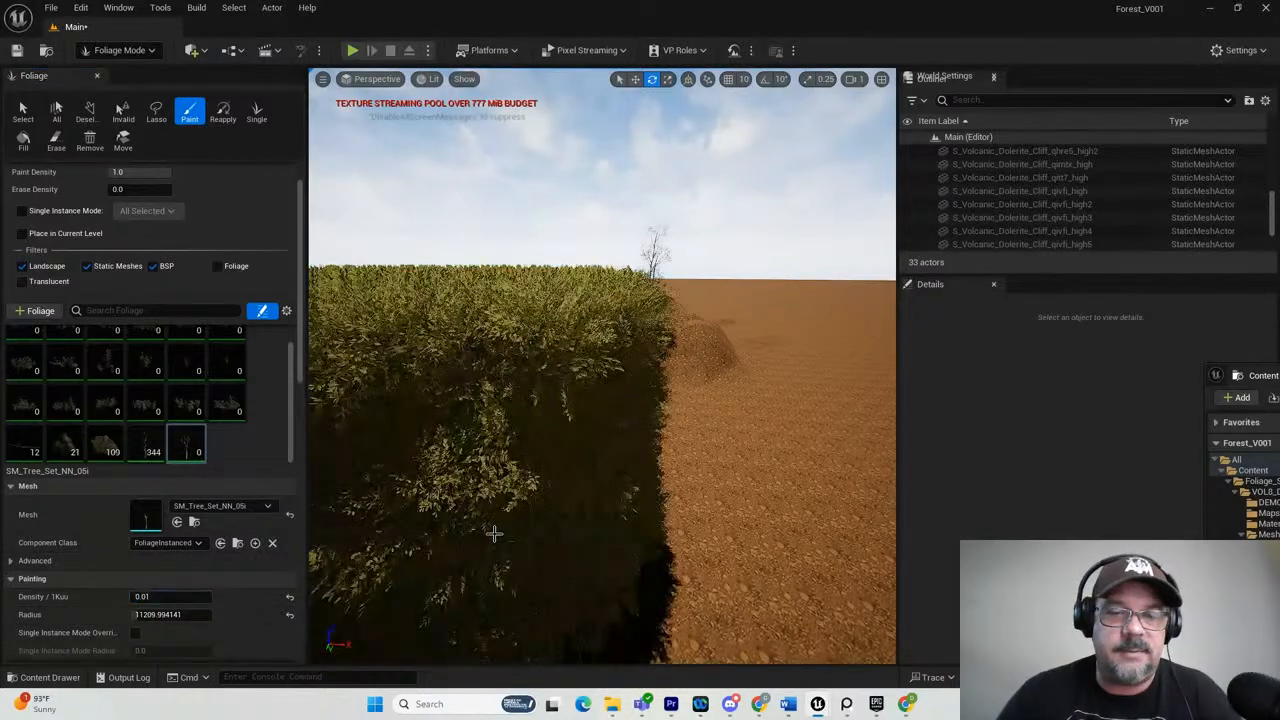
key(ctrl+z)
click(555, 550)
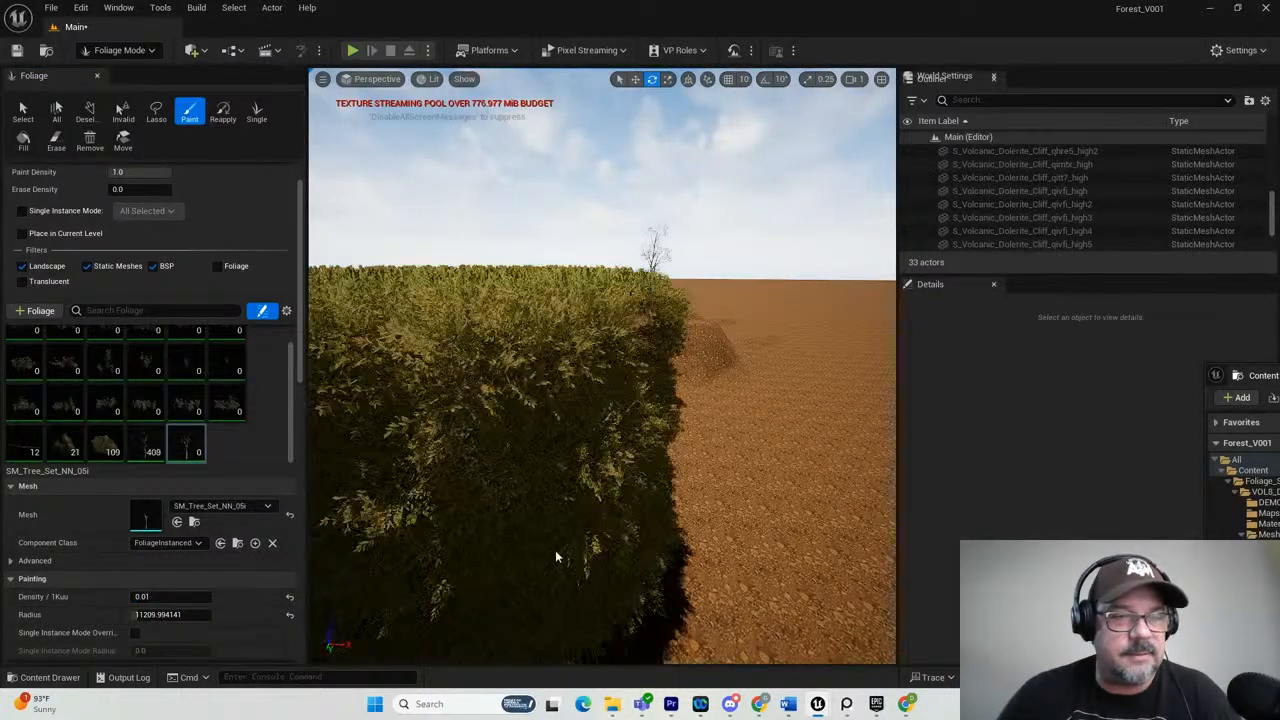
key(ctrl+z)
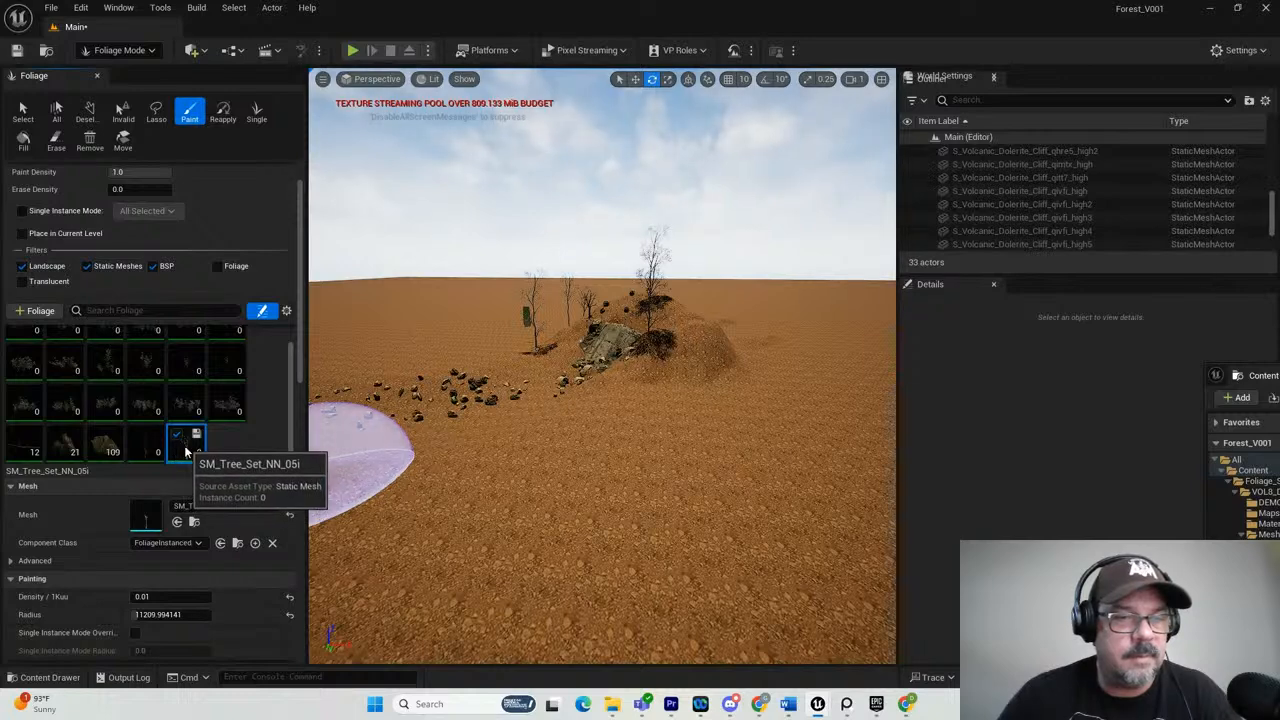
click(475, 508)
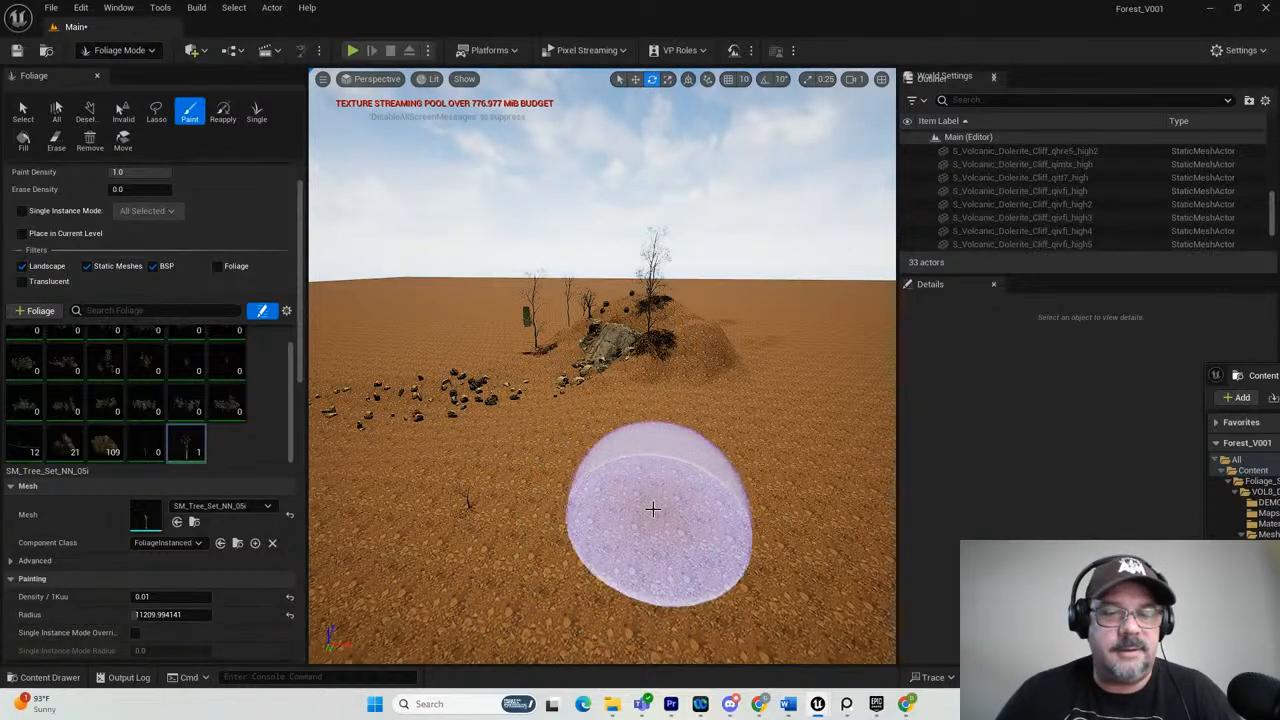
Activate the SM_HP4_7 foliage type and set its density to 1.
click(148, 448)
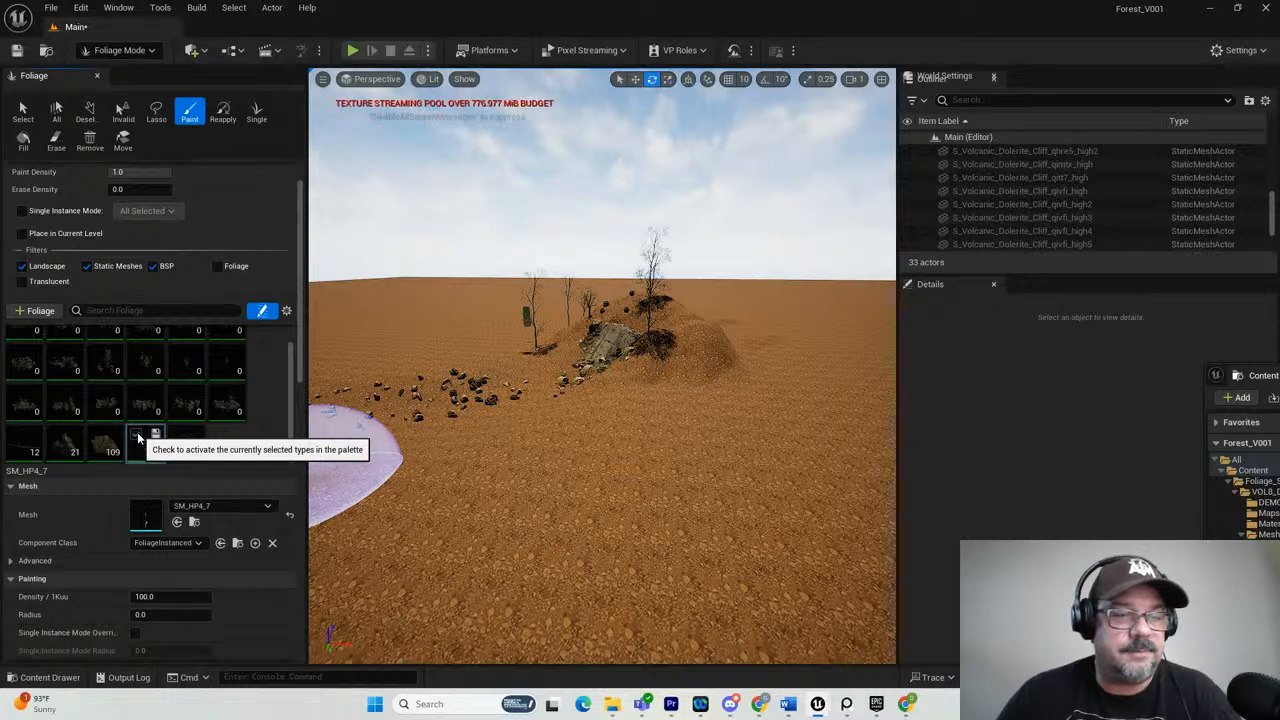
click(137, 436)
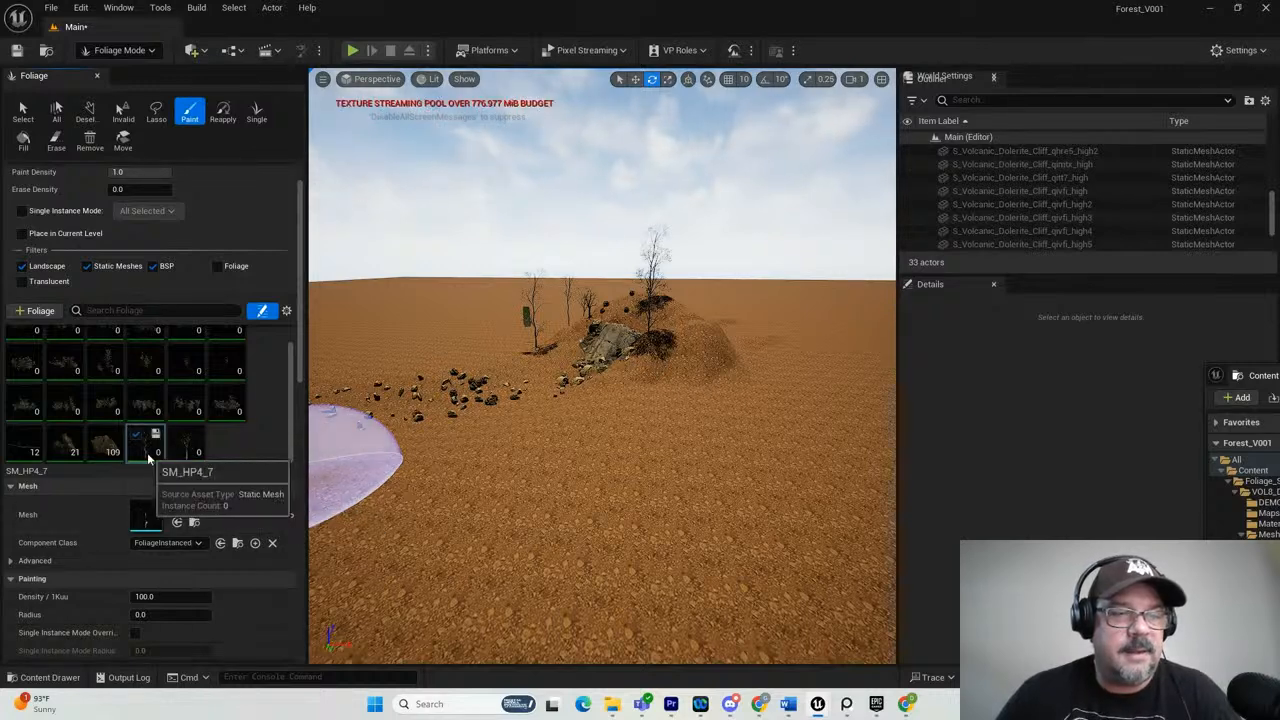
click(170, 596)
text(1)
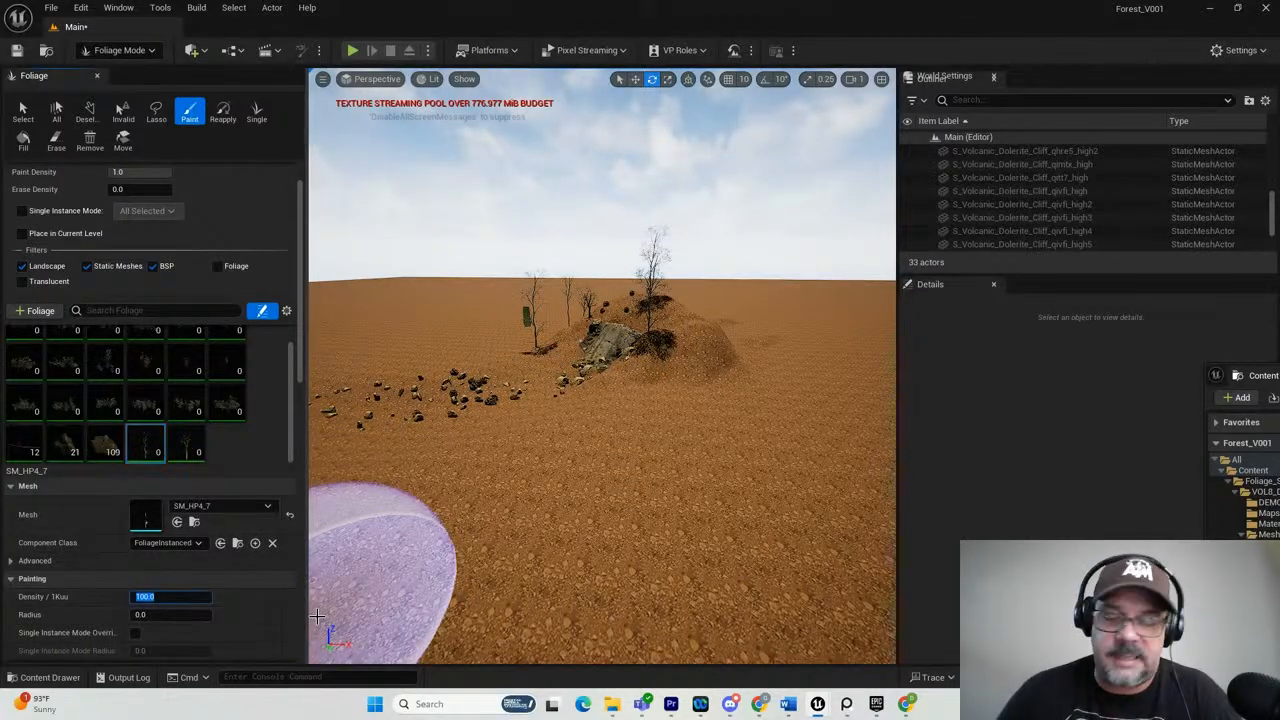
key(Return)
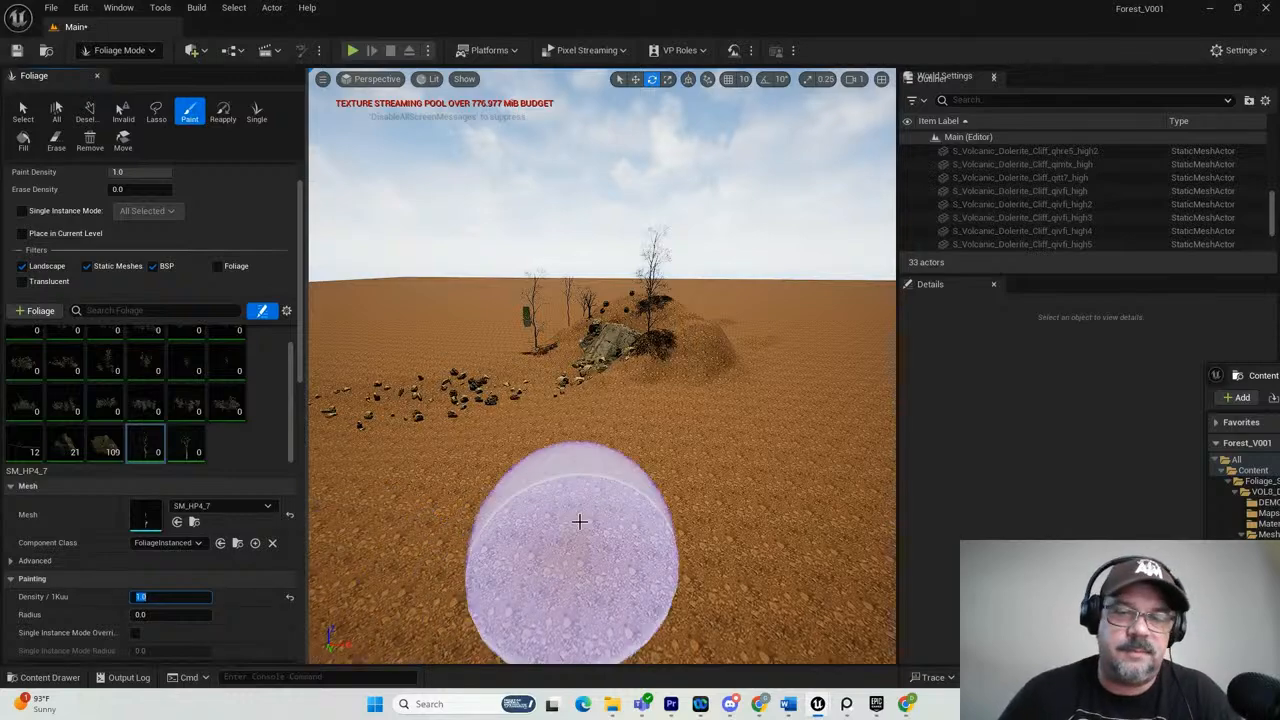
Paint SM_HP4_7 trees on the ground in front of the hill and across the hilltop above the cliff.
drag(577, 520, 563, 534)
mouse_move(716, 453)
alt+mouse_down()
mouse_move(662, 430)
mouse_move(644, 441)
mouse_move(757, 443)
alt+mouse_up()
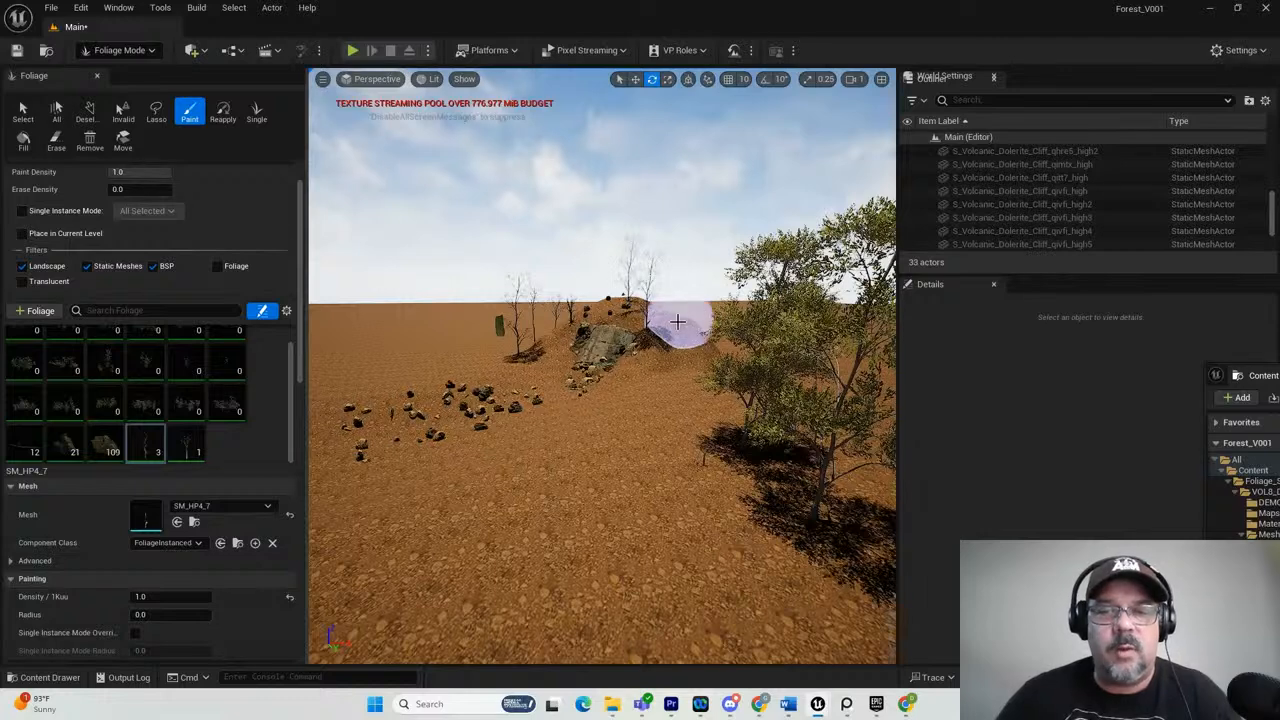
drag(666, 320, 597, 308)
scroll(701, 351, up, 1)
scroll(701, 351, up, 5)
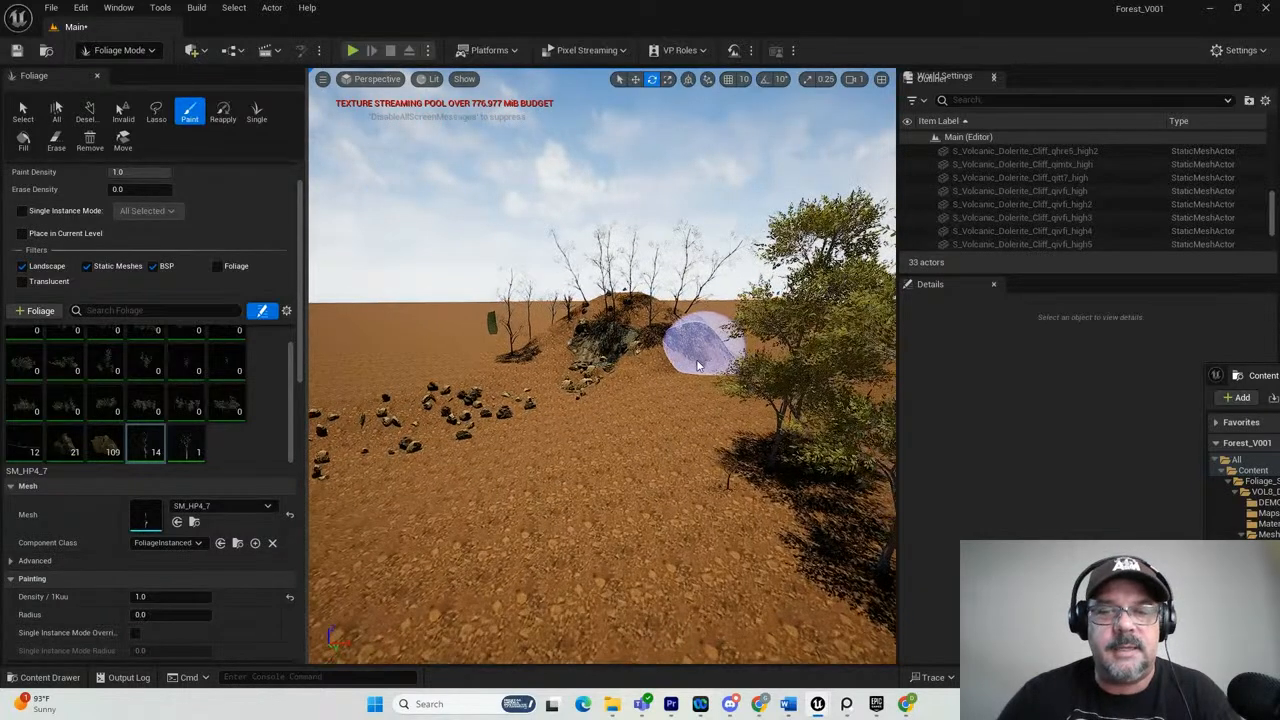
Paint more SM_HP4_7 trees on the ground along the left side of the cliff, beside the scattered rocks.
scroll(698, 366, up, 6)
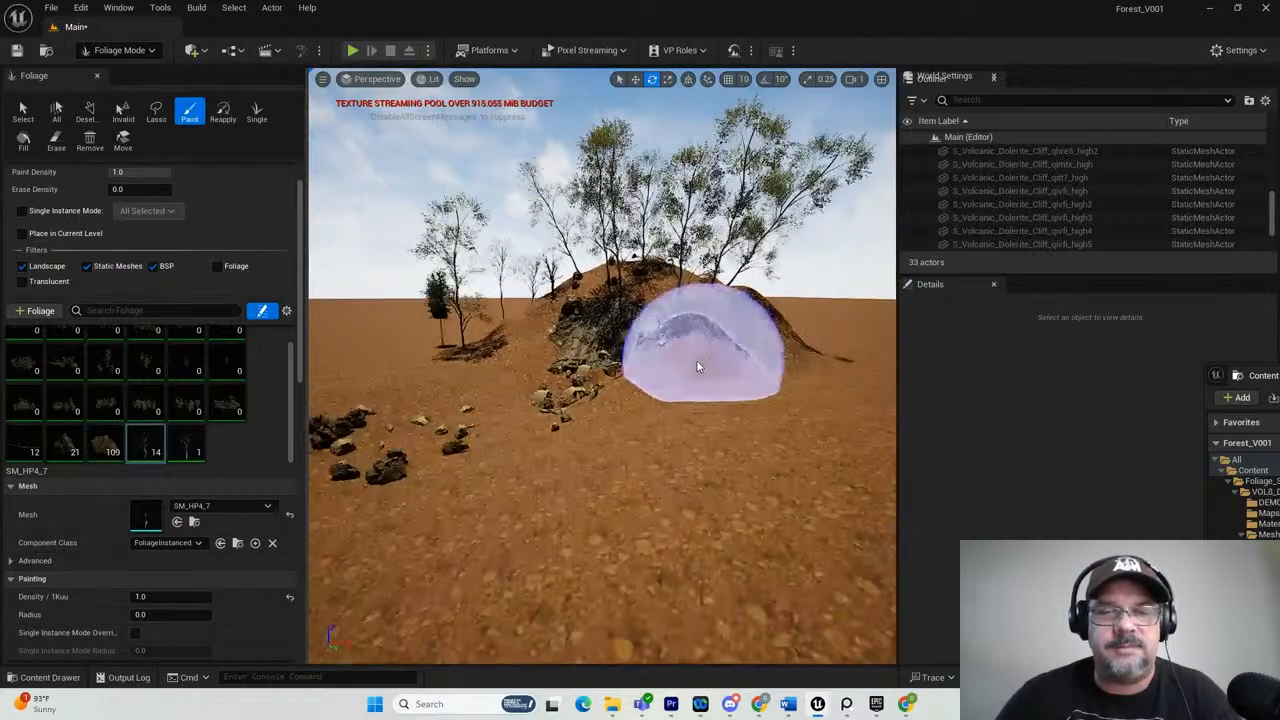
click(405, 360)
right_drag(498, 308, 470, 320)
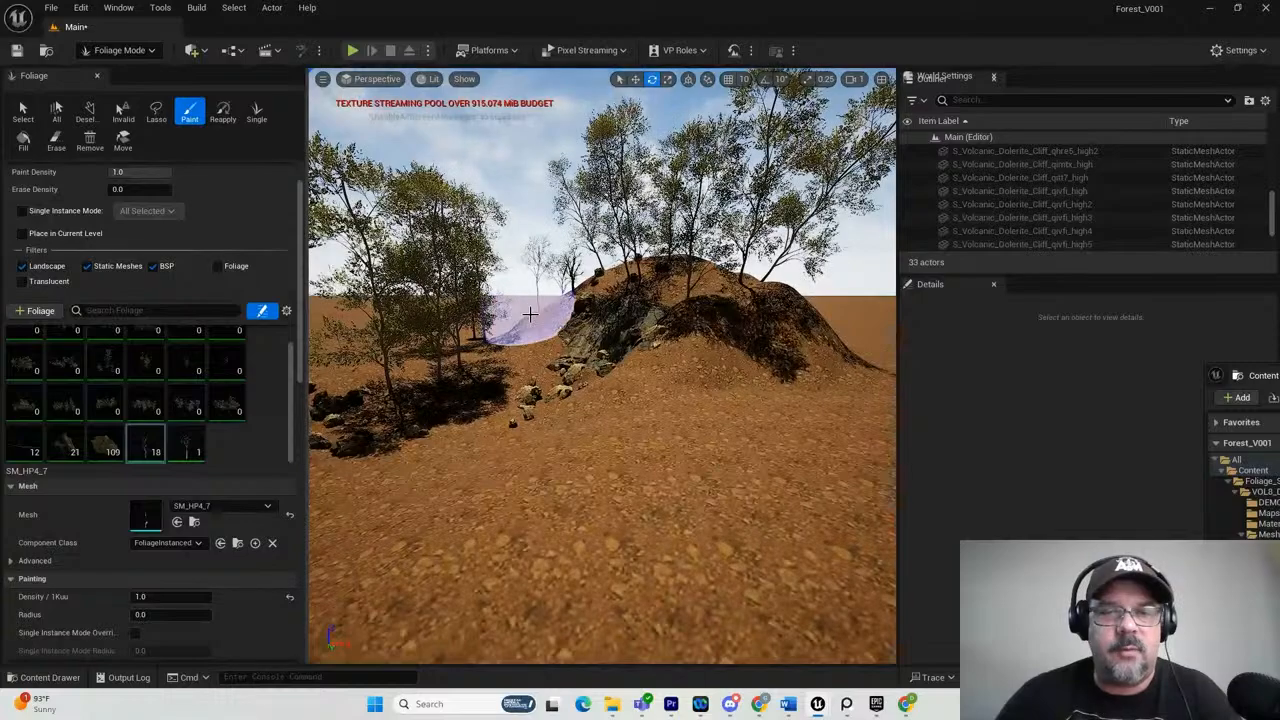
click(525, 318)
mouse_move(730, 392)
right_down()
mouse_move(724, 414)
mouse_move(742, 419)
mouse_move(640, 330)
right_up()
Rotate the sun's direction to change the lighting on the cliff face and the rocks below it.
scroll(665, 334, up, 10)
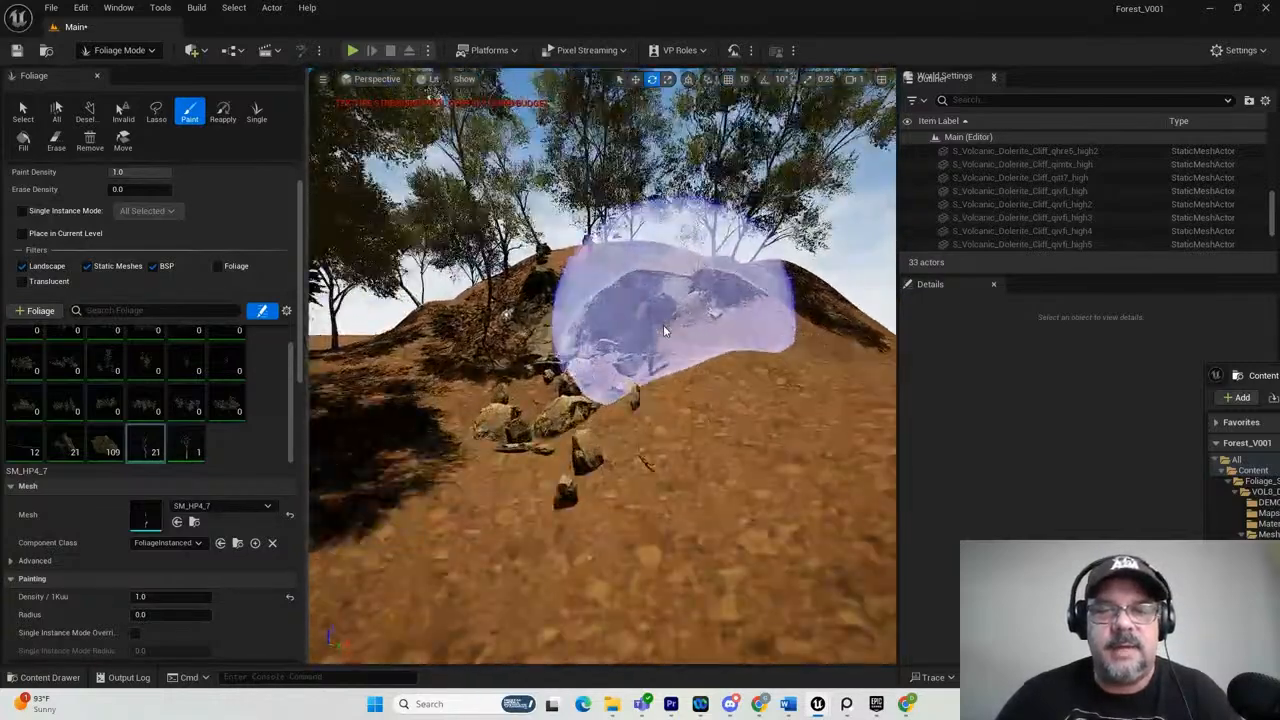
scroll(832, 286, down, 10)
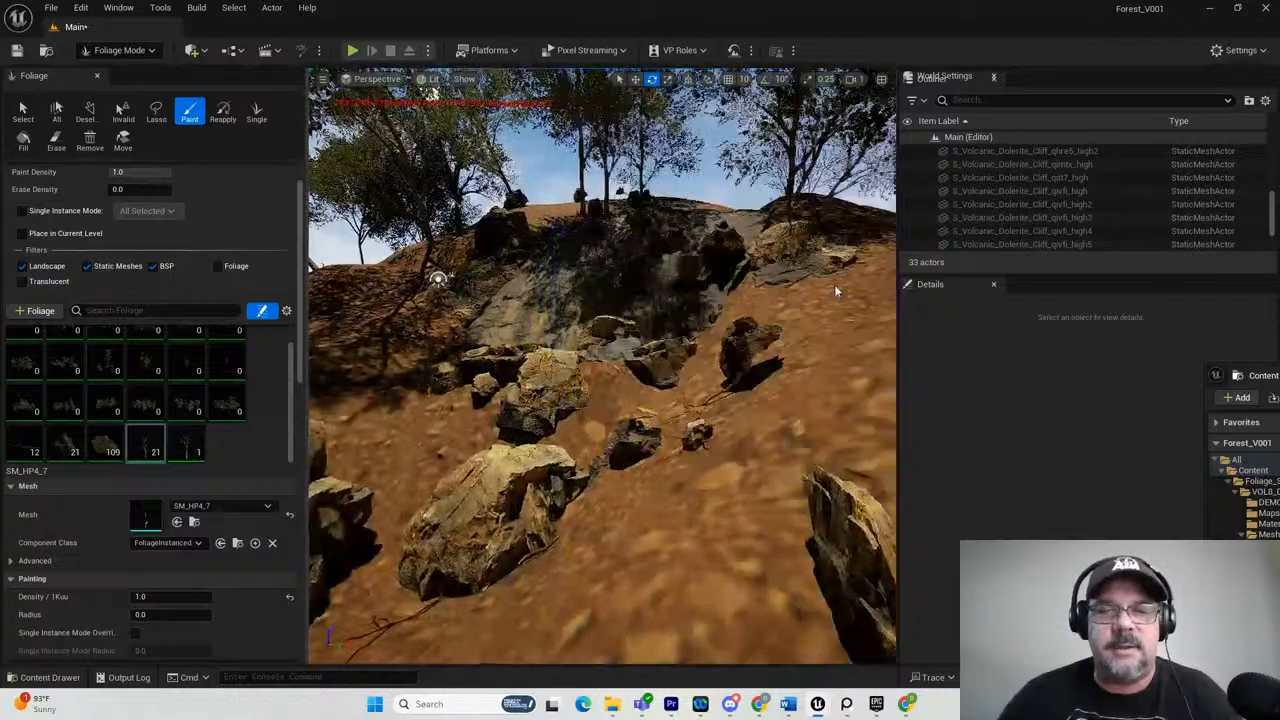
scroll(858, 293, down, 1)
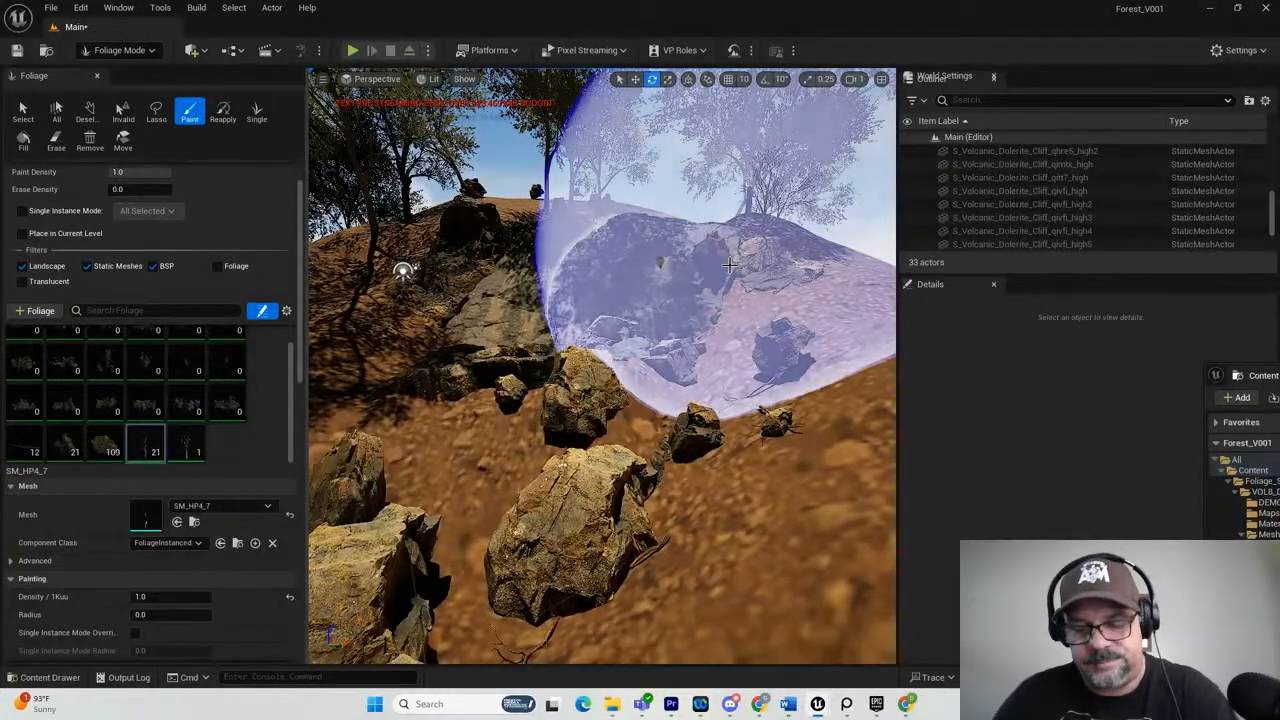
key(ctrl+l)
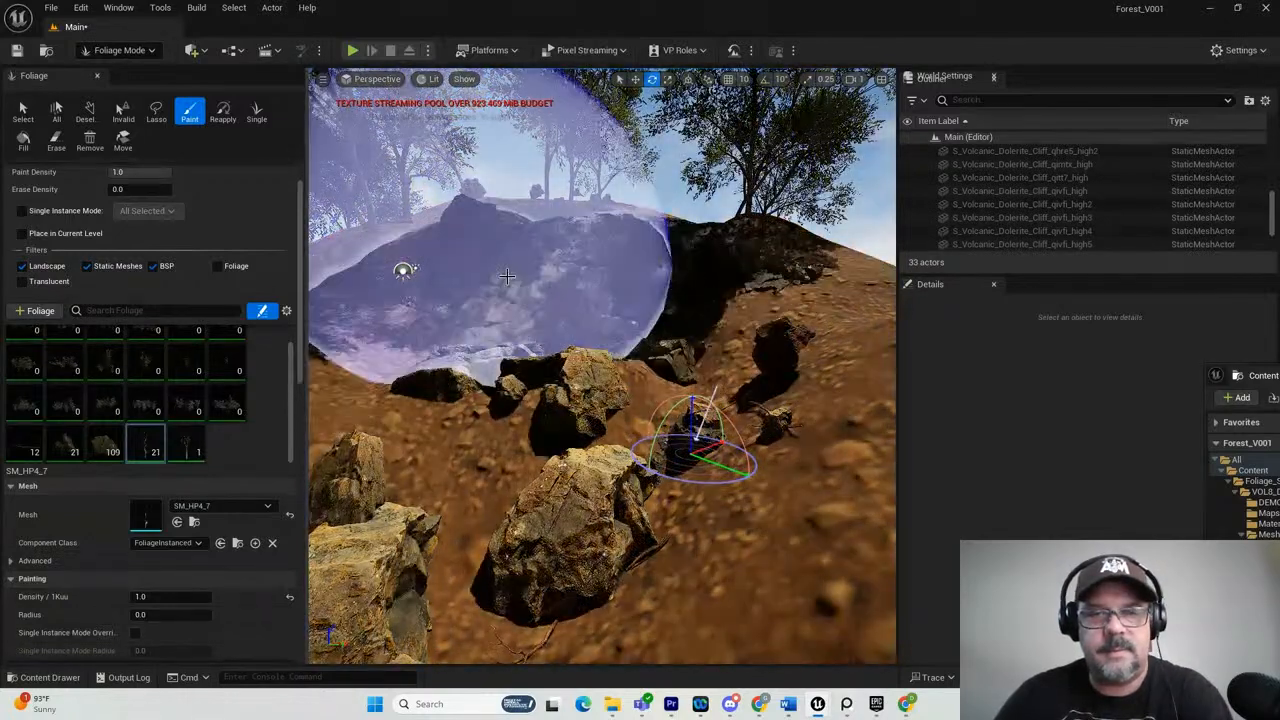
click(125, 50)
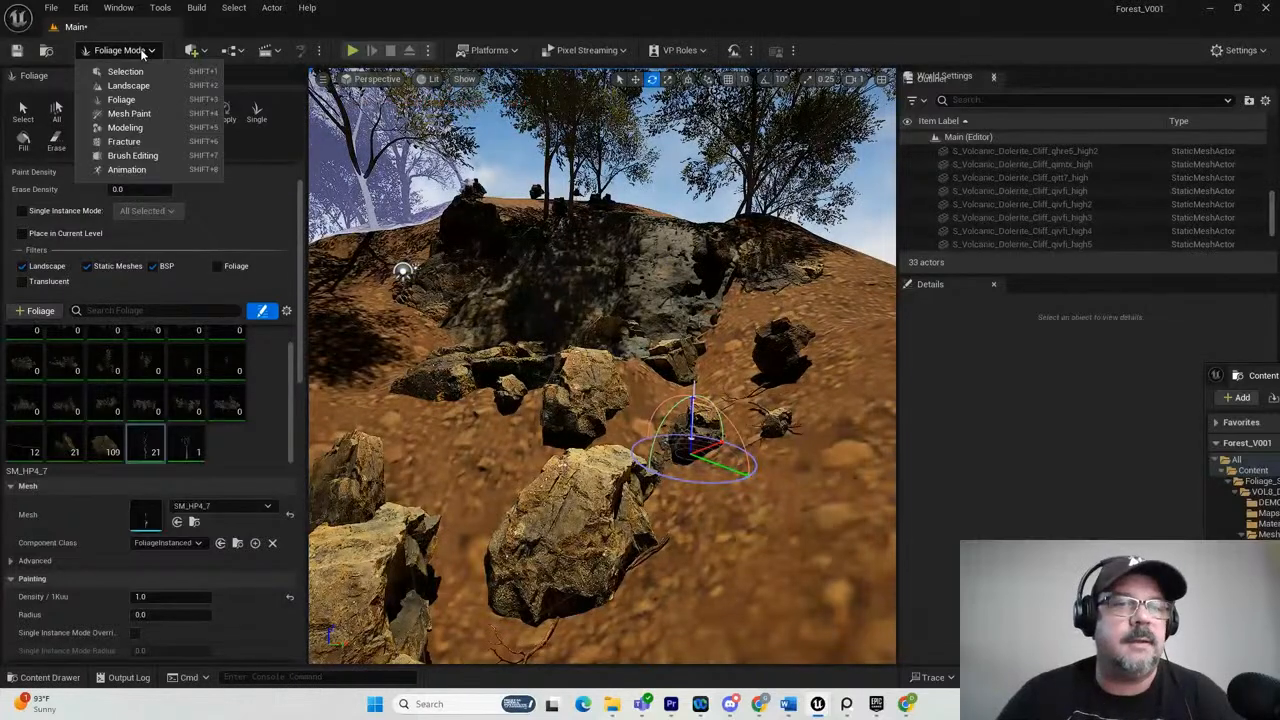
click(125, 72)
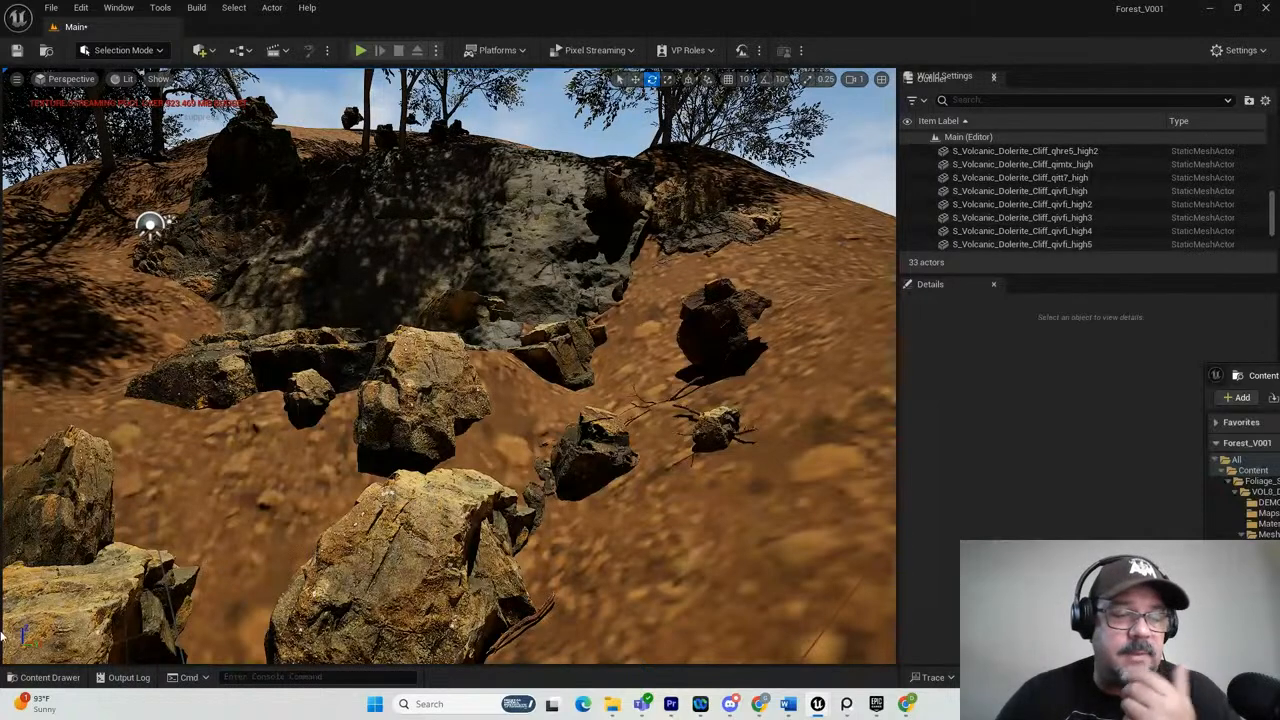
click(128, 51)
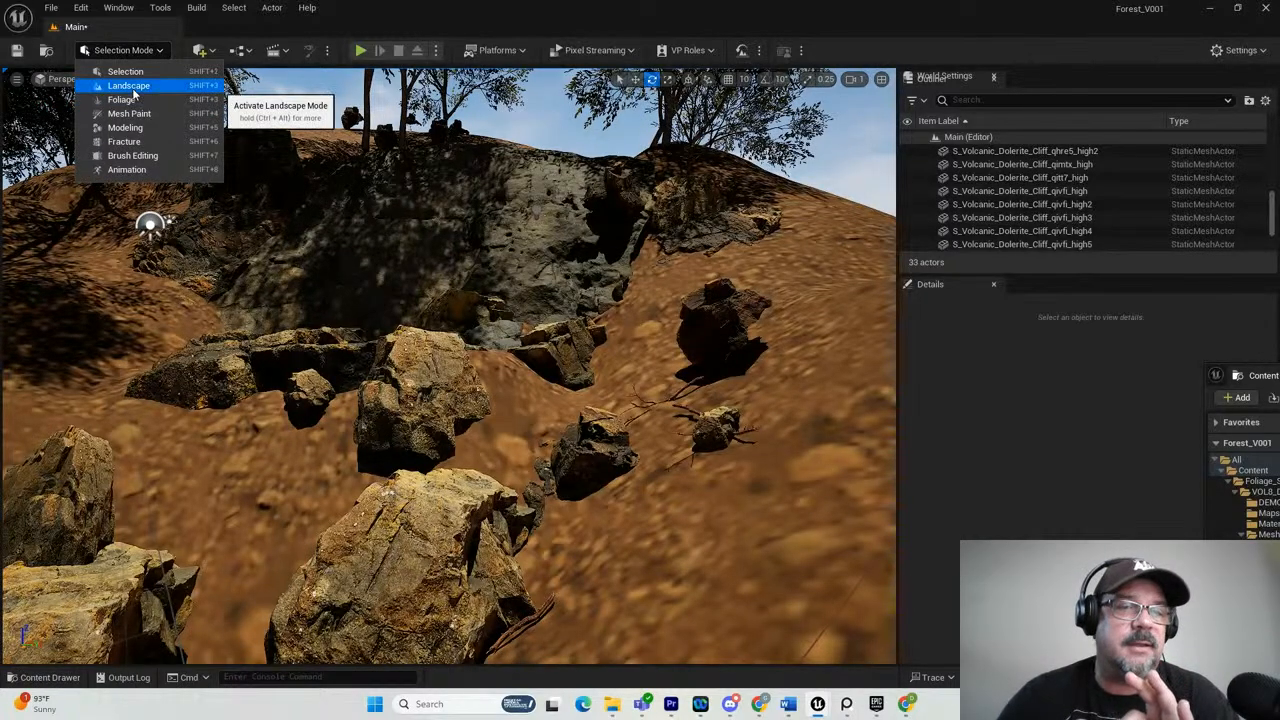
click(131, 101)
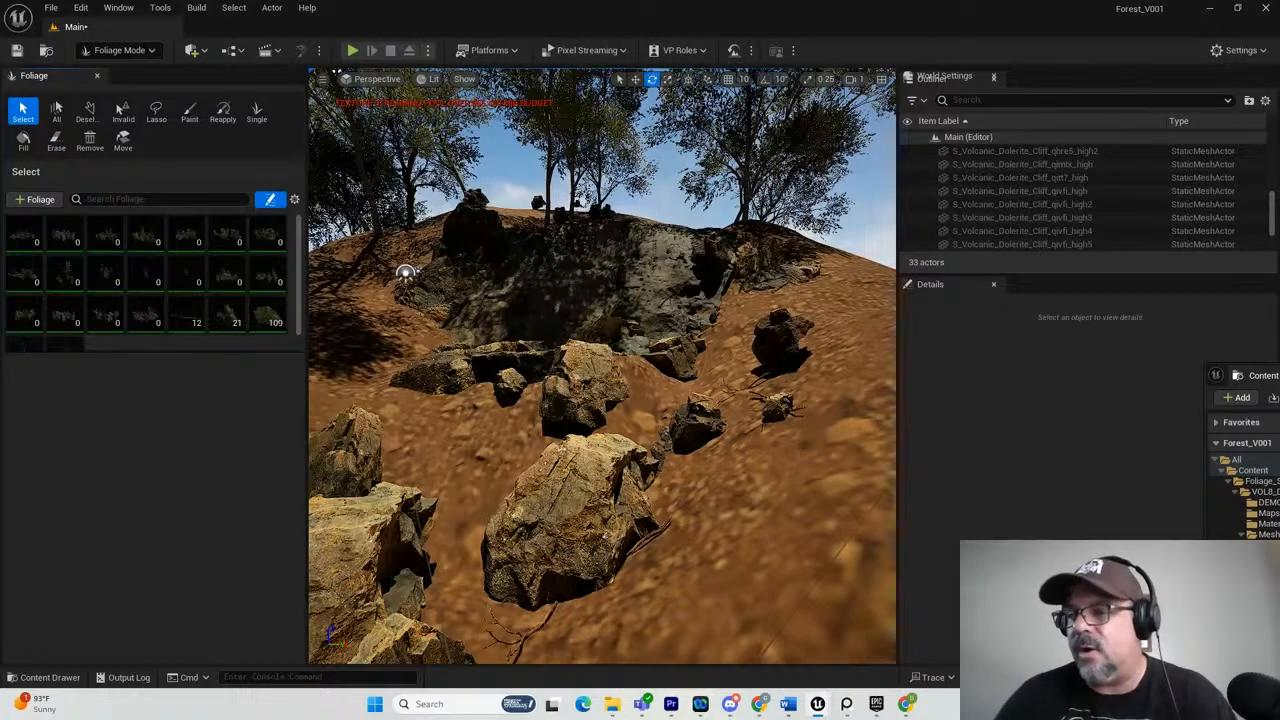
Place the SM_SpruceTree_E_Nanite mesh from TreePackSpruce's SpruceTree_Nanite folder on the hilltop above the cliff.
drag(1279, 378, 678, 302)
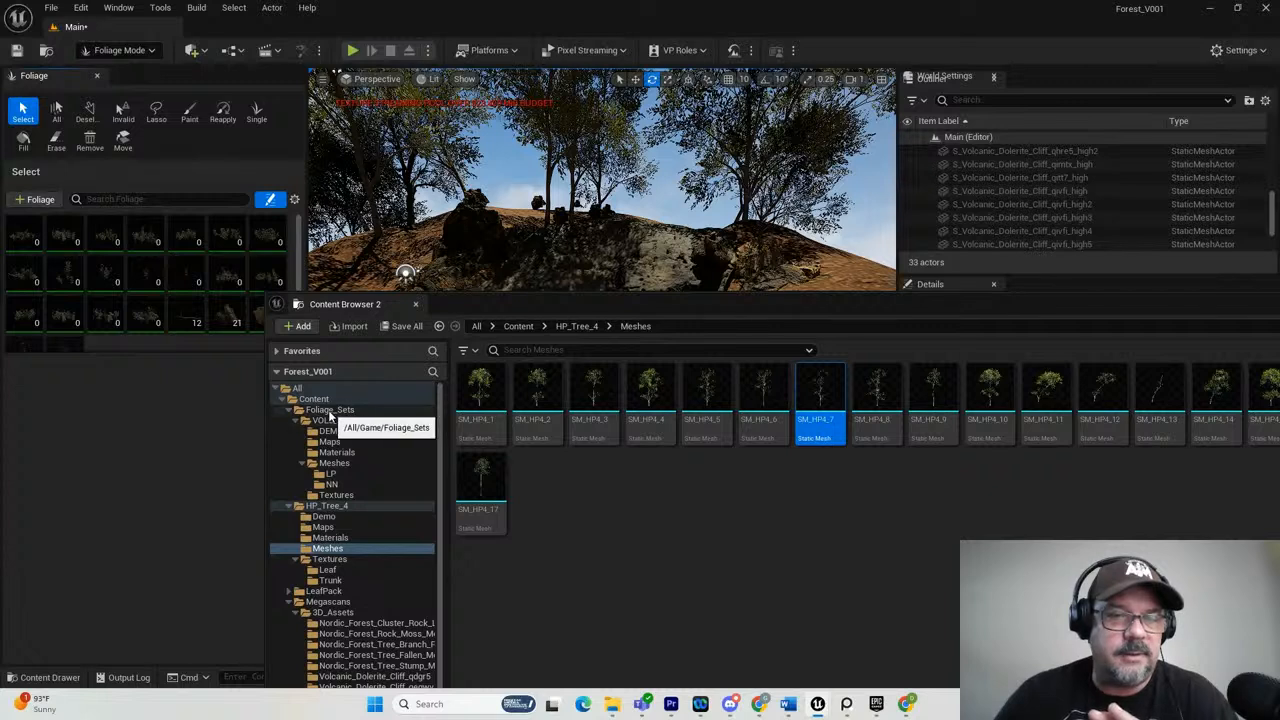
click(313, 399)
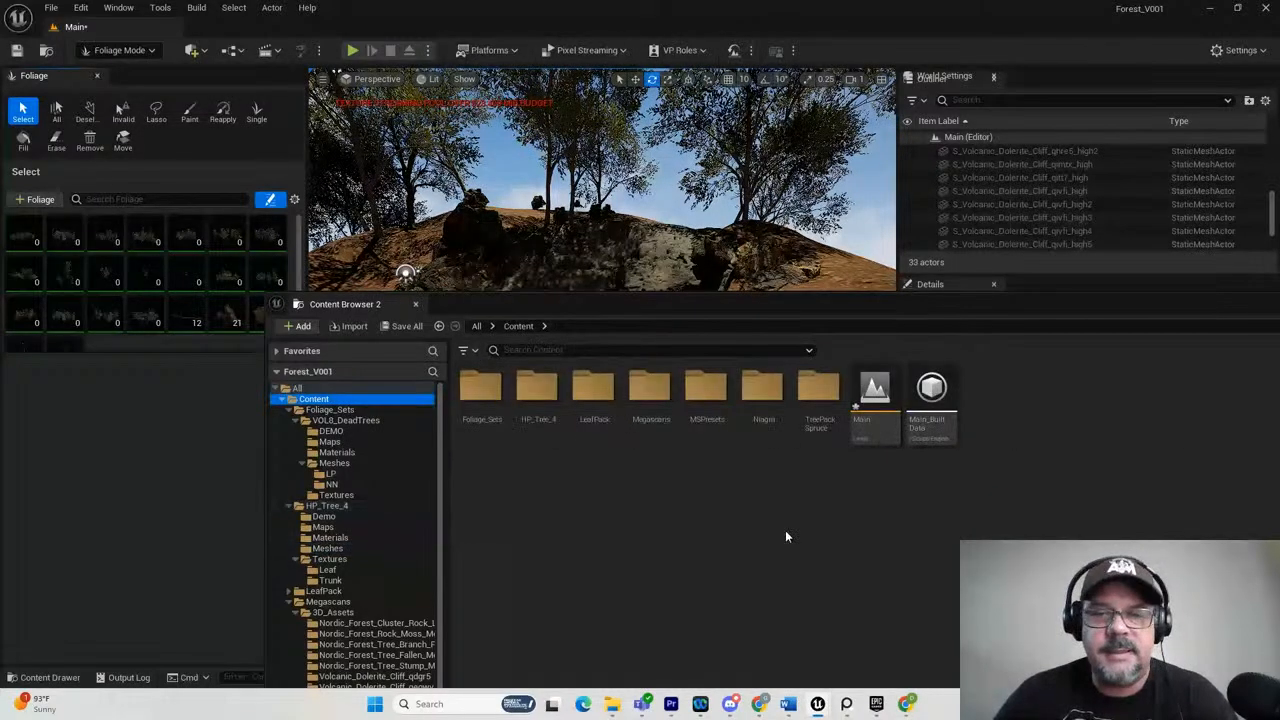
double_click(818, 388)
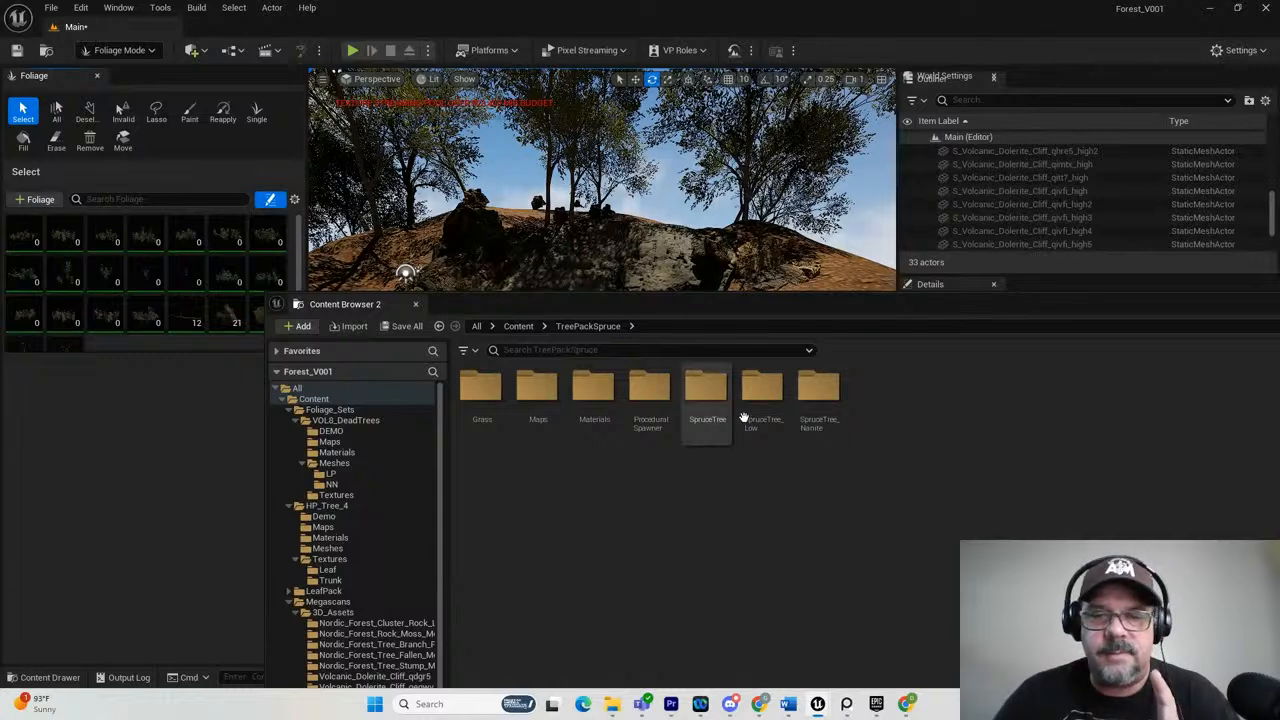
double_click(820, 386)
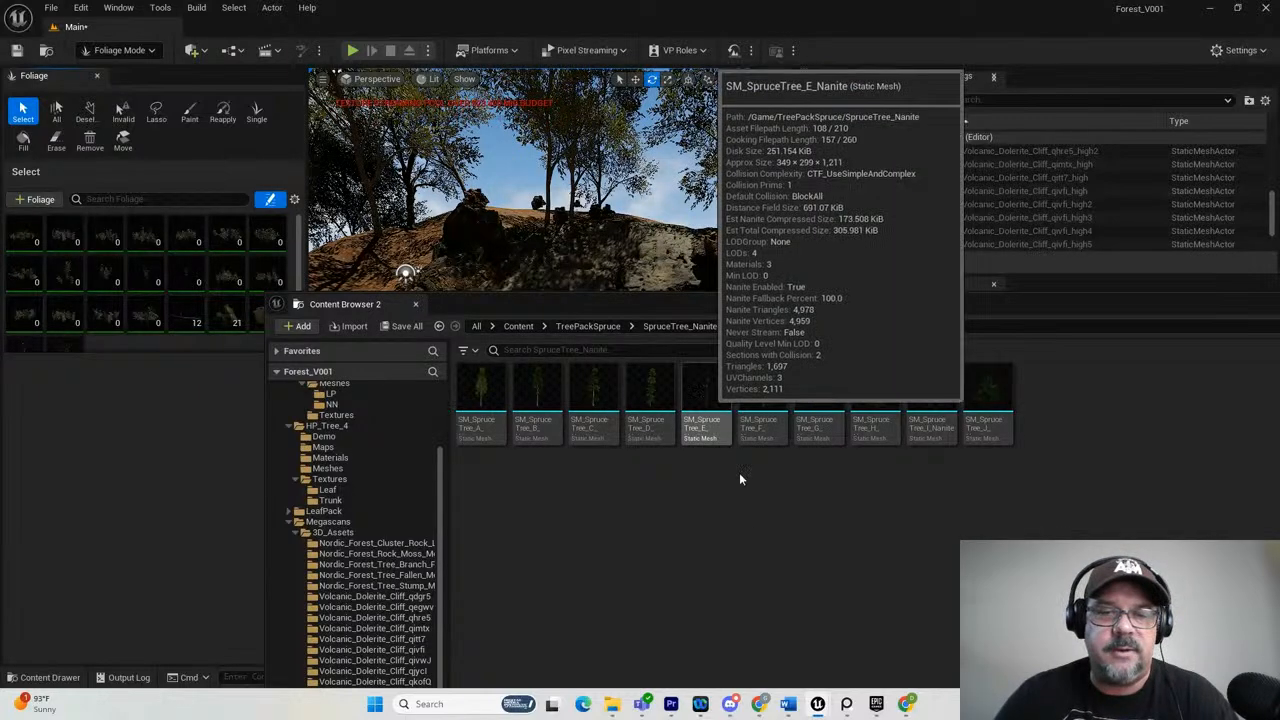
click(697, 405)
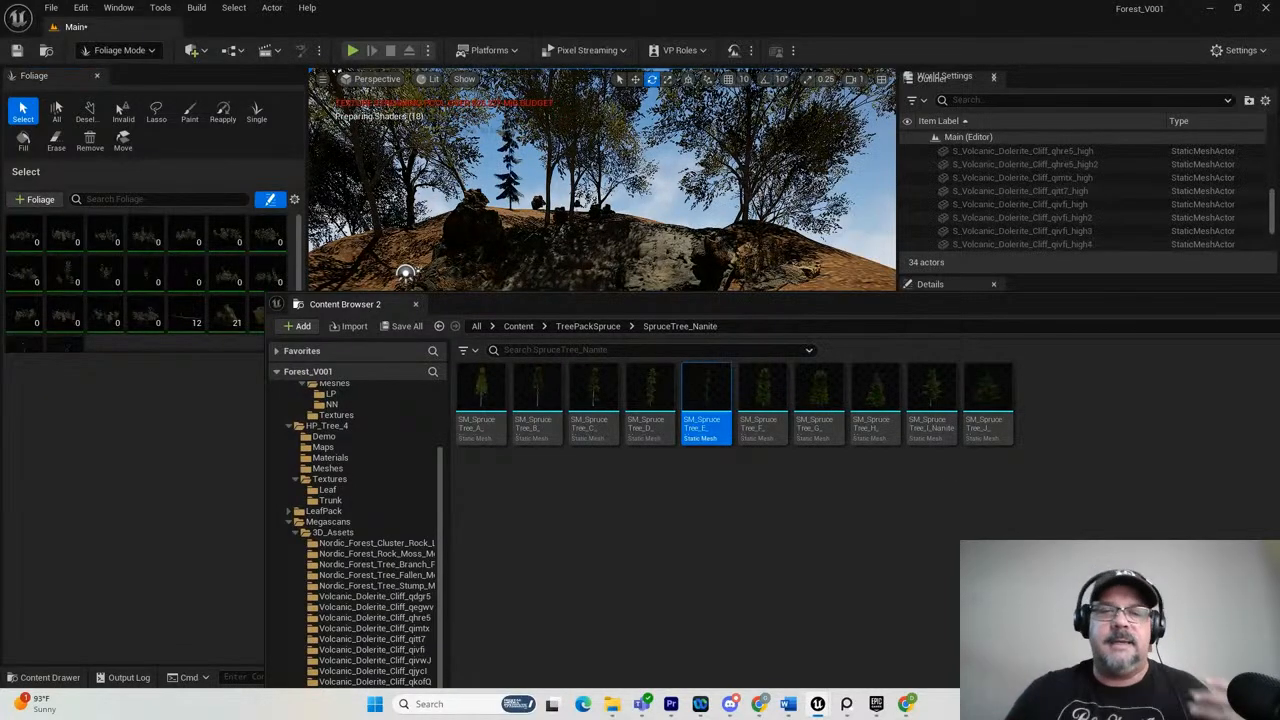
drag(862, 302, 1279, 306)
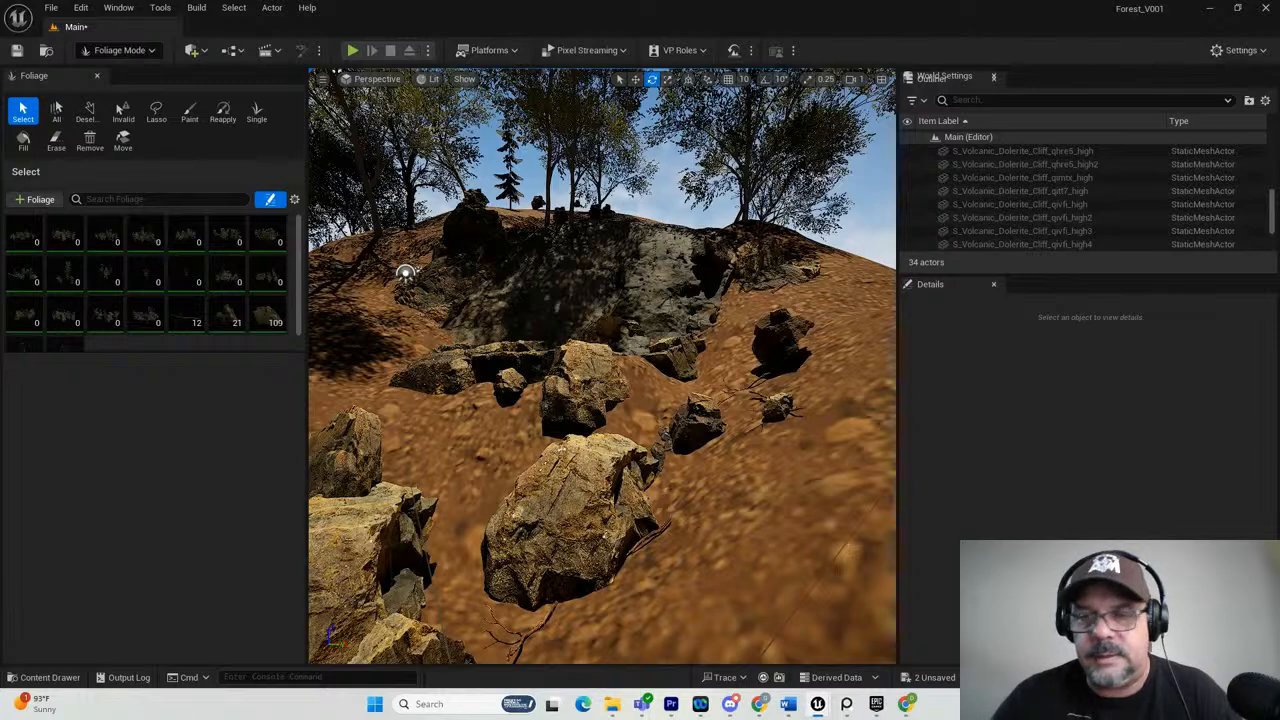
Place the SM_SpruceTree_B_Nanite mesh on the slope to the right of the cliff, behind the scattered rocks.
drag(932, 463, 852, 294)
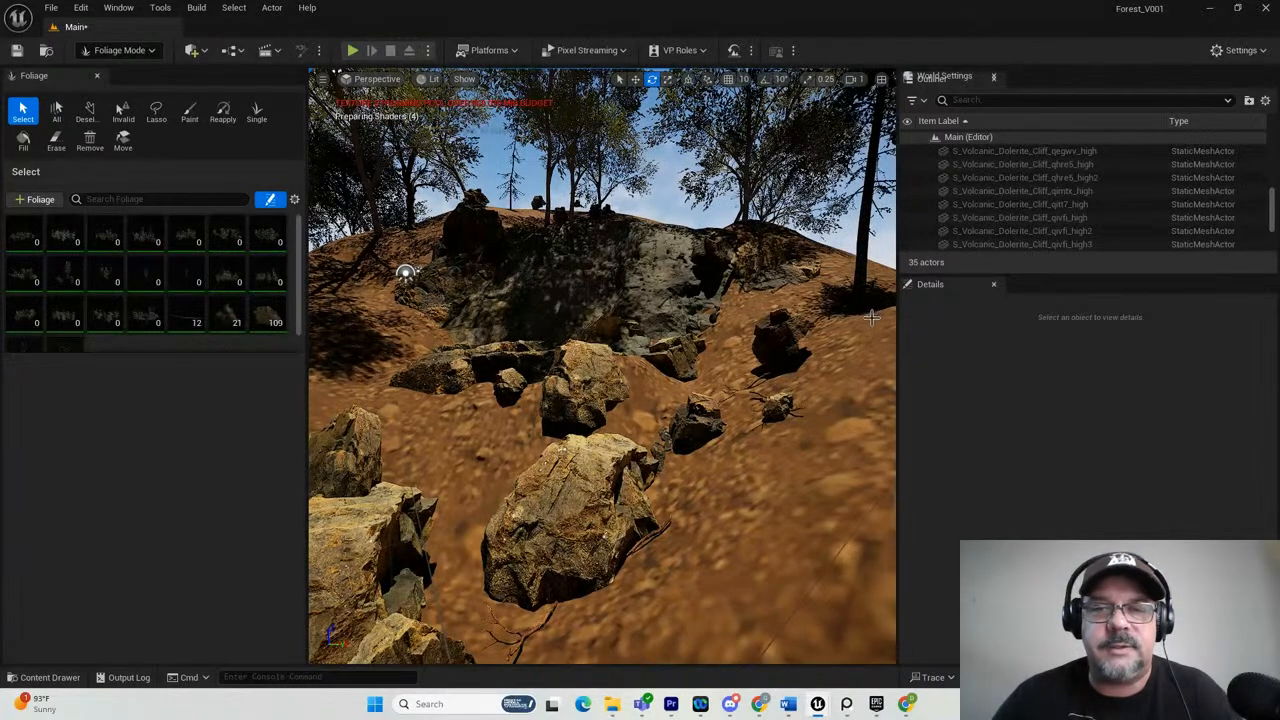
scroll(776, 362, up, 10)
scroll(800, 338, down, 10)
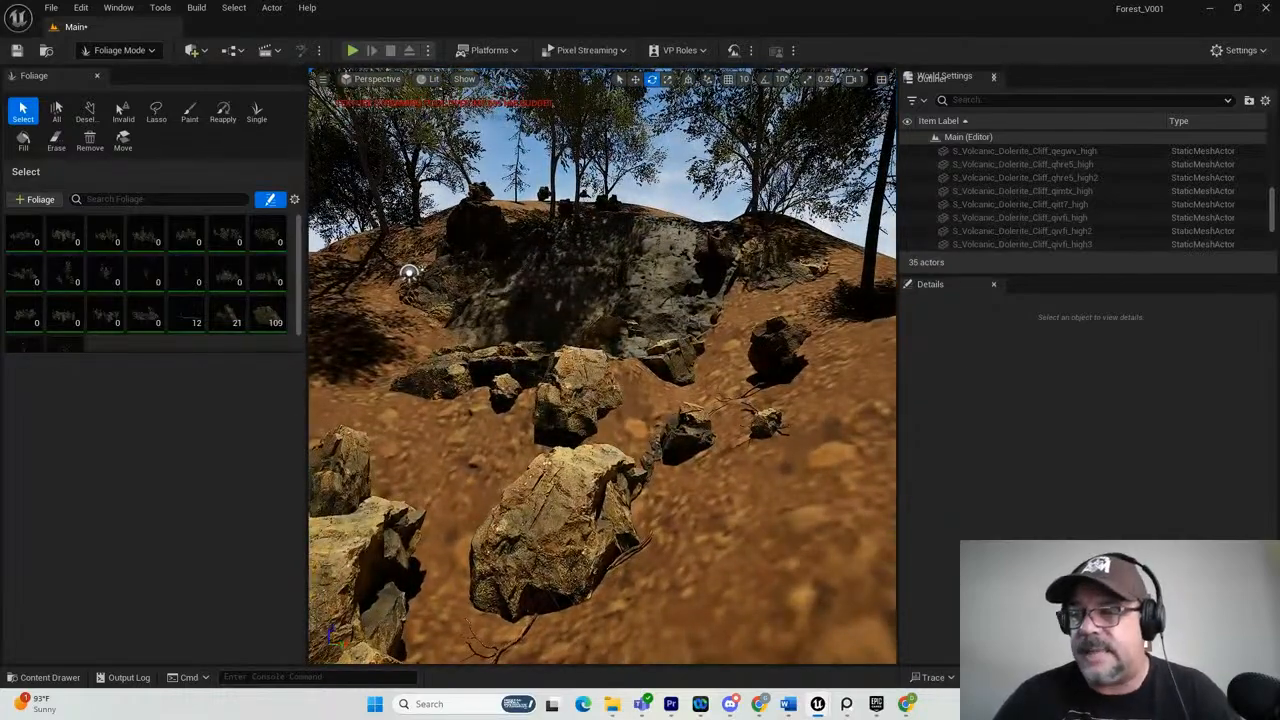
Add SM_SpruceTree_B_Nanite from the SpruceTree_Nanite folder as a foliage type and select it to show its settings.
drag(1171, 455, 972, 326)
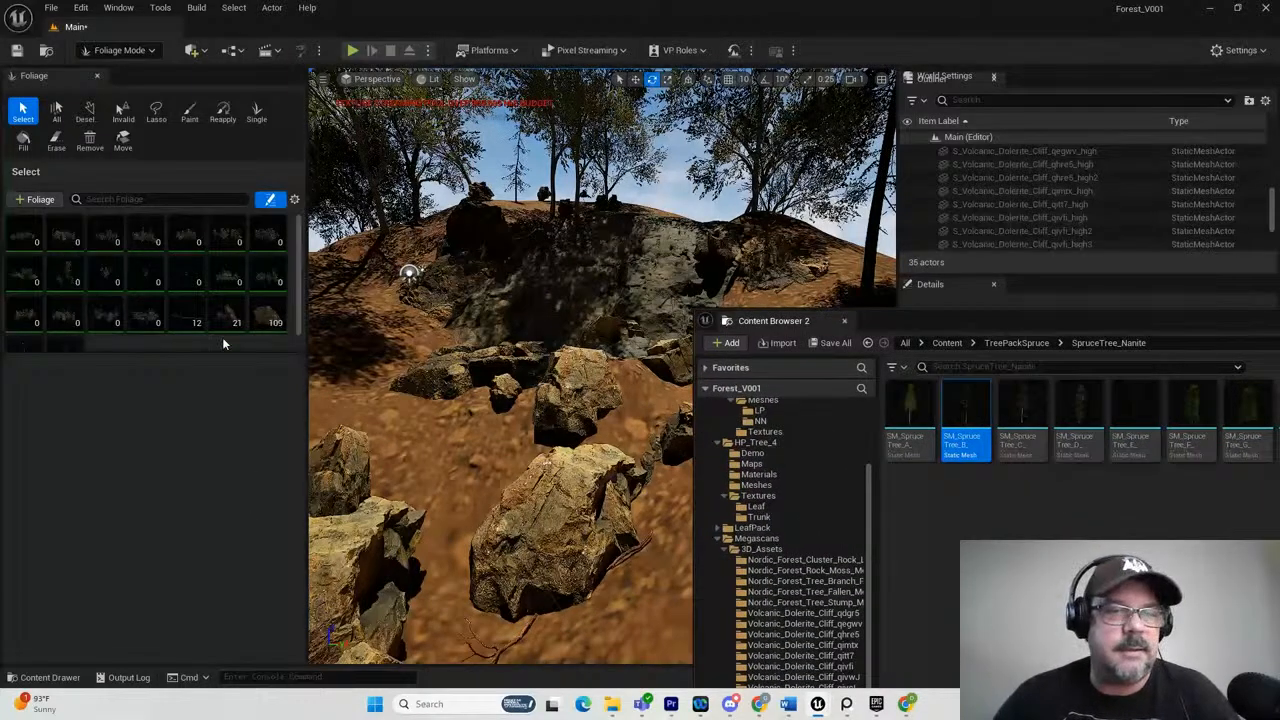
drag(965, 415, 195, 304)
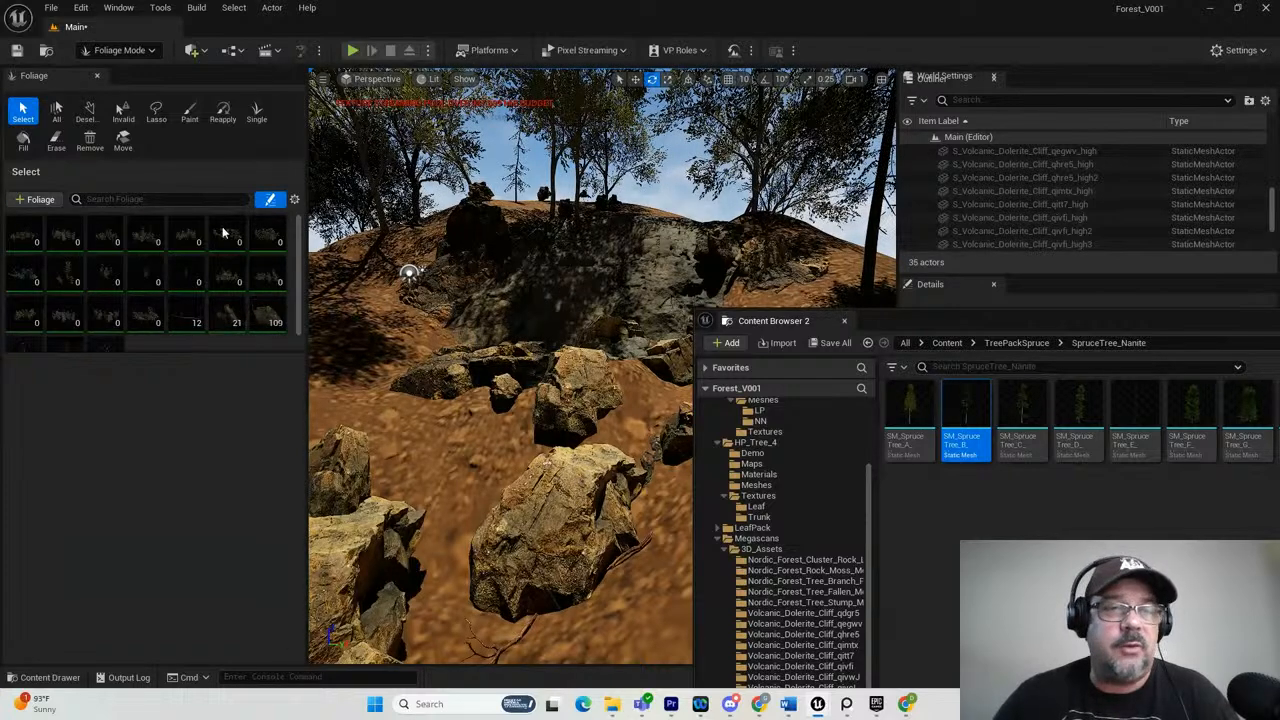
scroll(203, 307, down, 1)
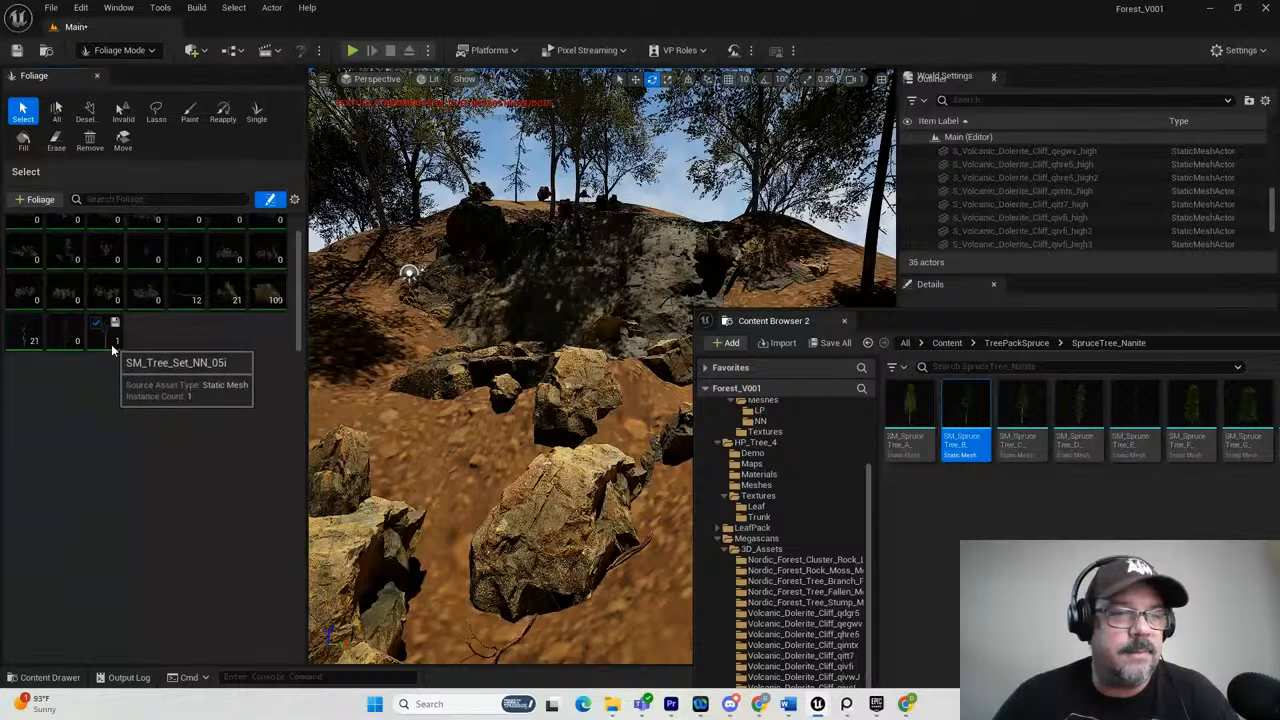
click(104, 338)
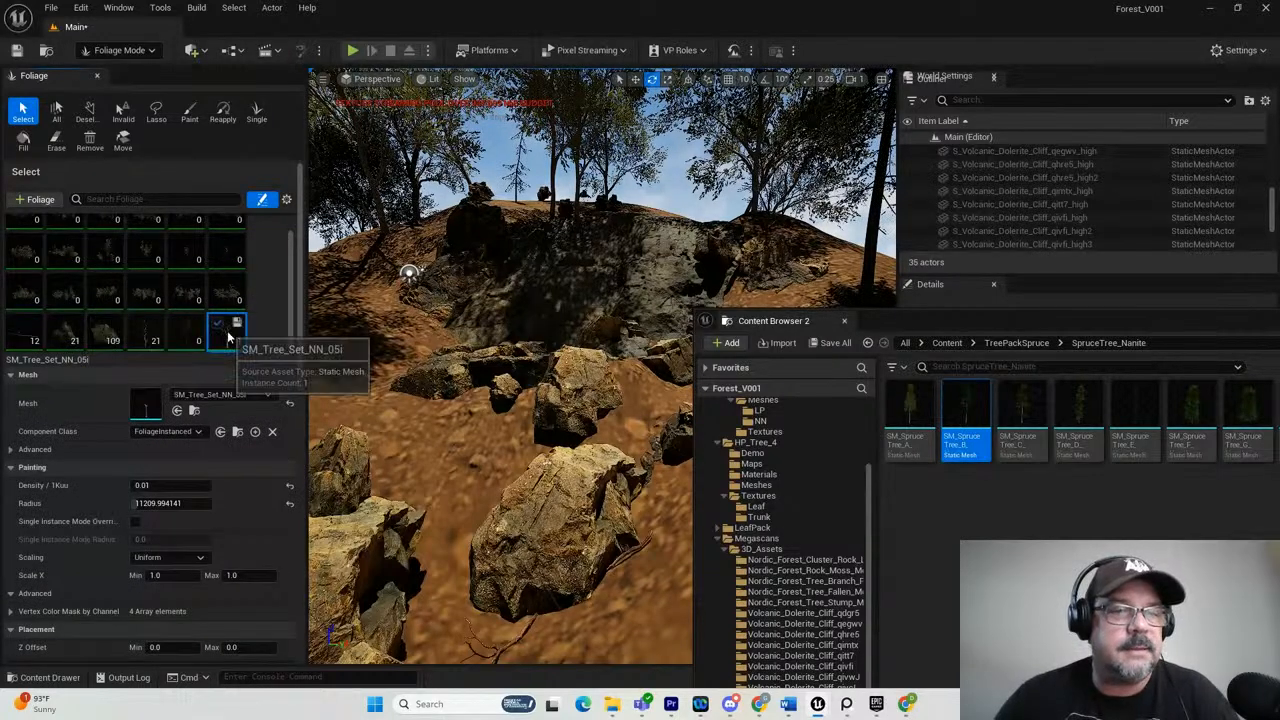
click(188, 332)
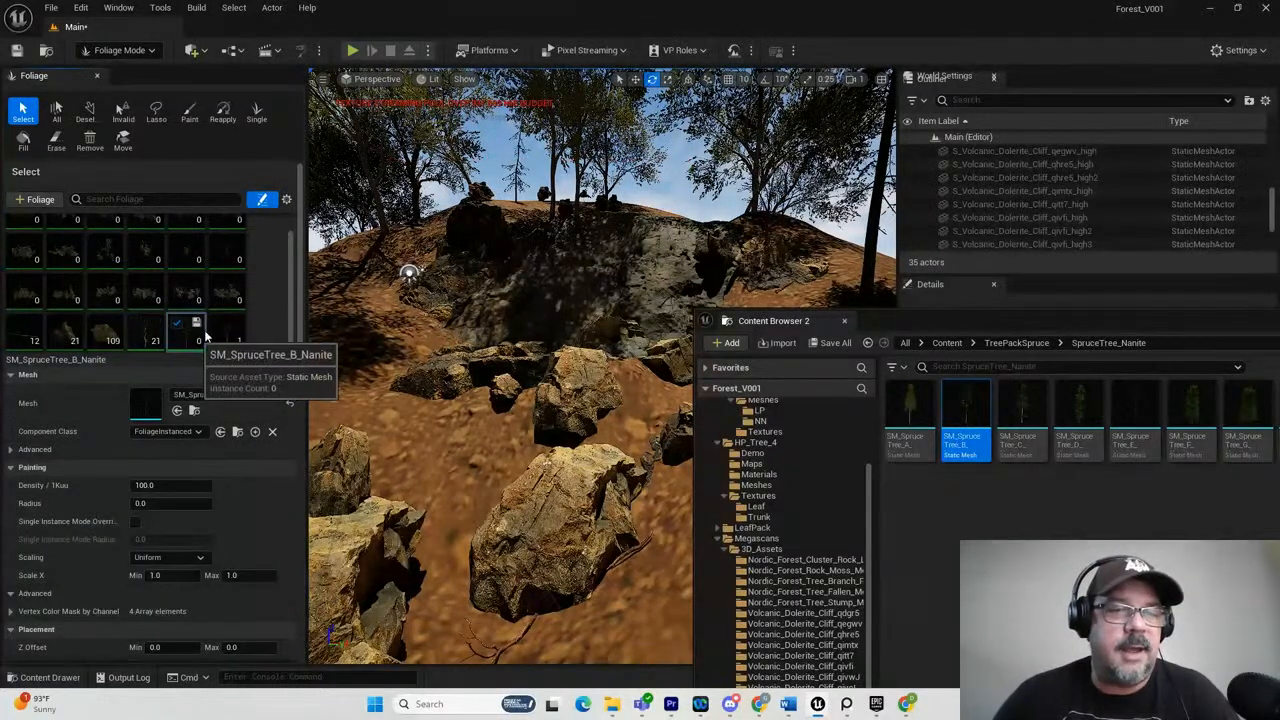
scroll(605, 260, down, 10)
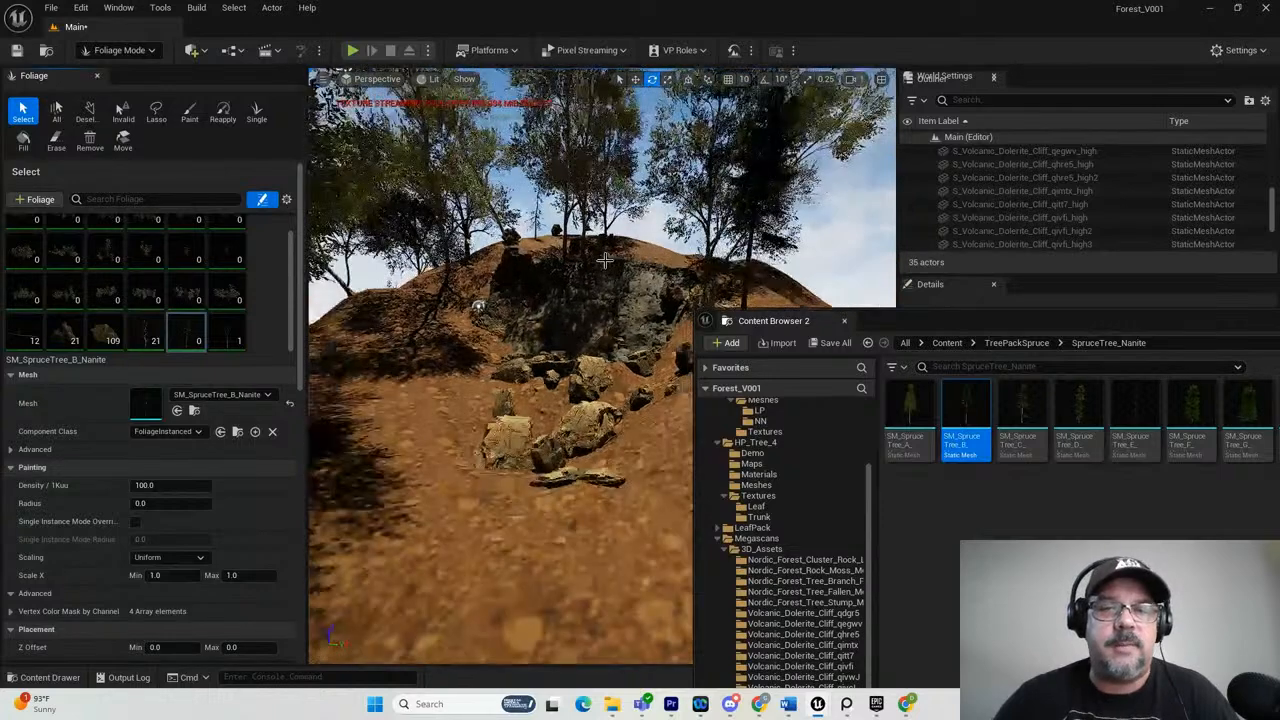
drag(891, 322, 1279, 322)
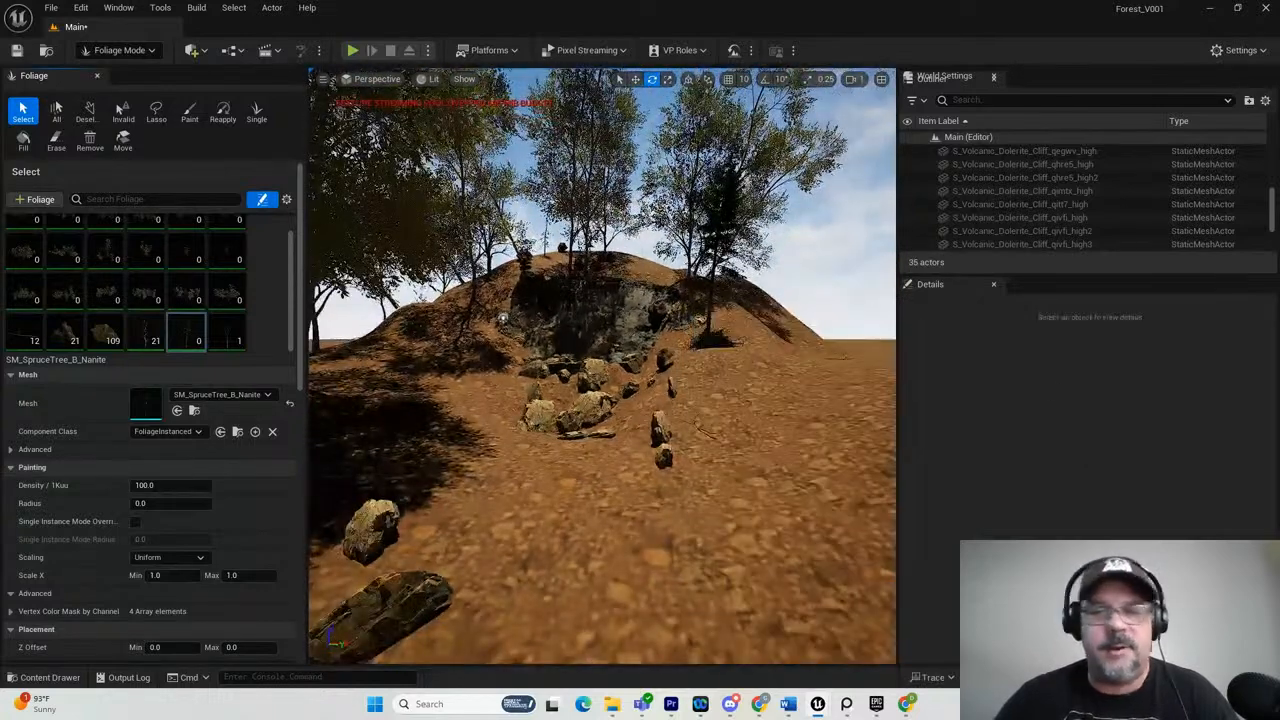
Look over the whole hill from a distance and study the spacing of trees and rocks in the ForestReference creek photo.
scroll(493, 369, down, 3)
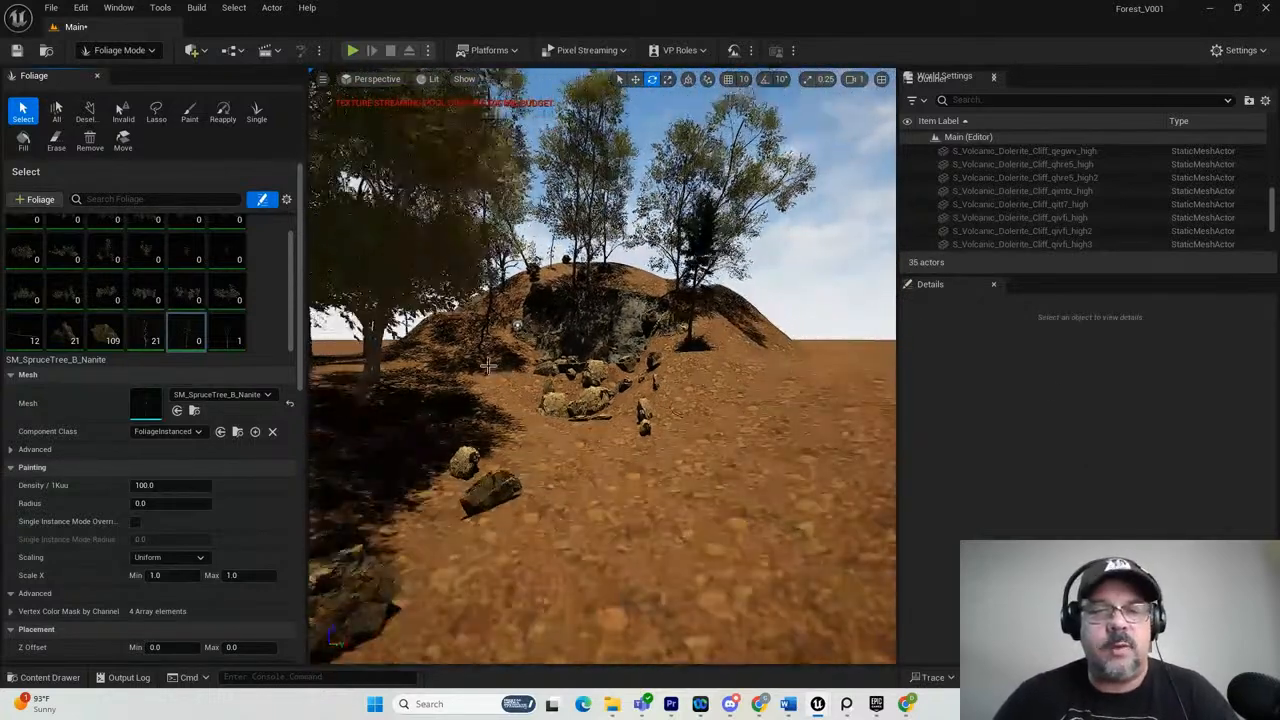
alt+drag(420, 392, 673, 281)
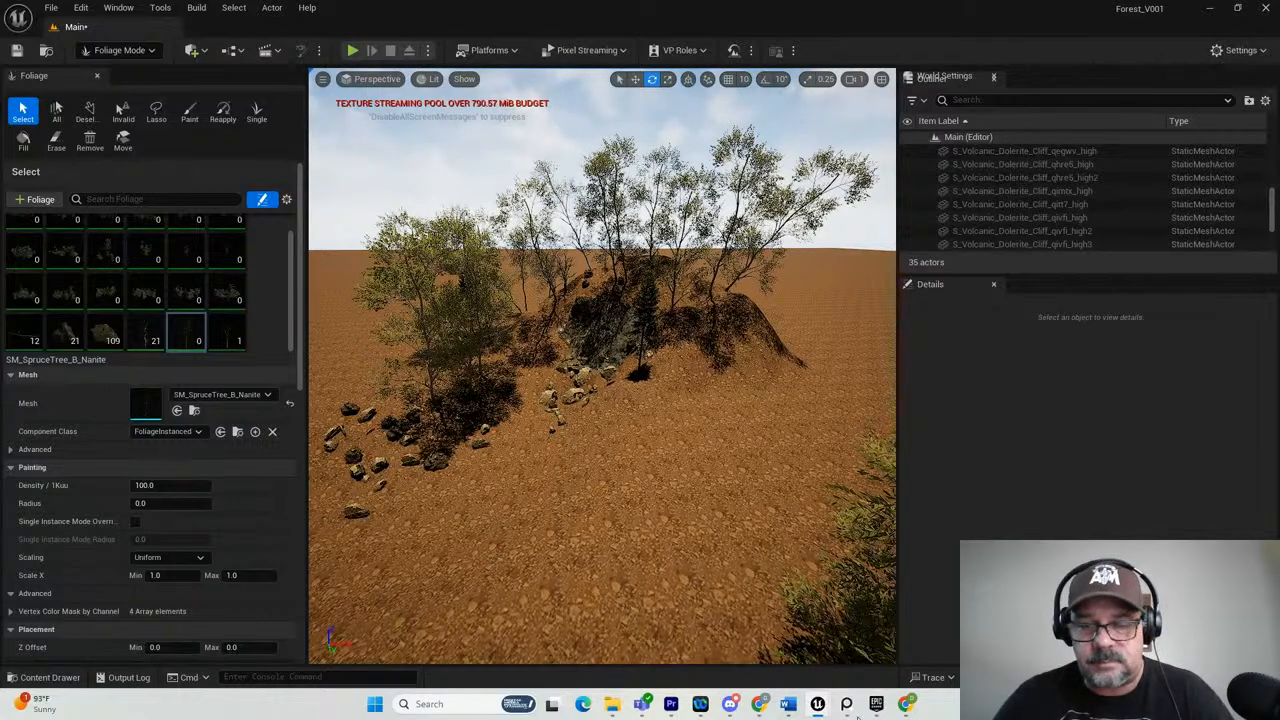
mouse_move(848, 706)
click(848, 598)
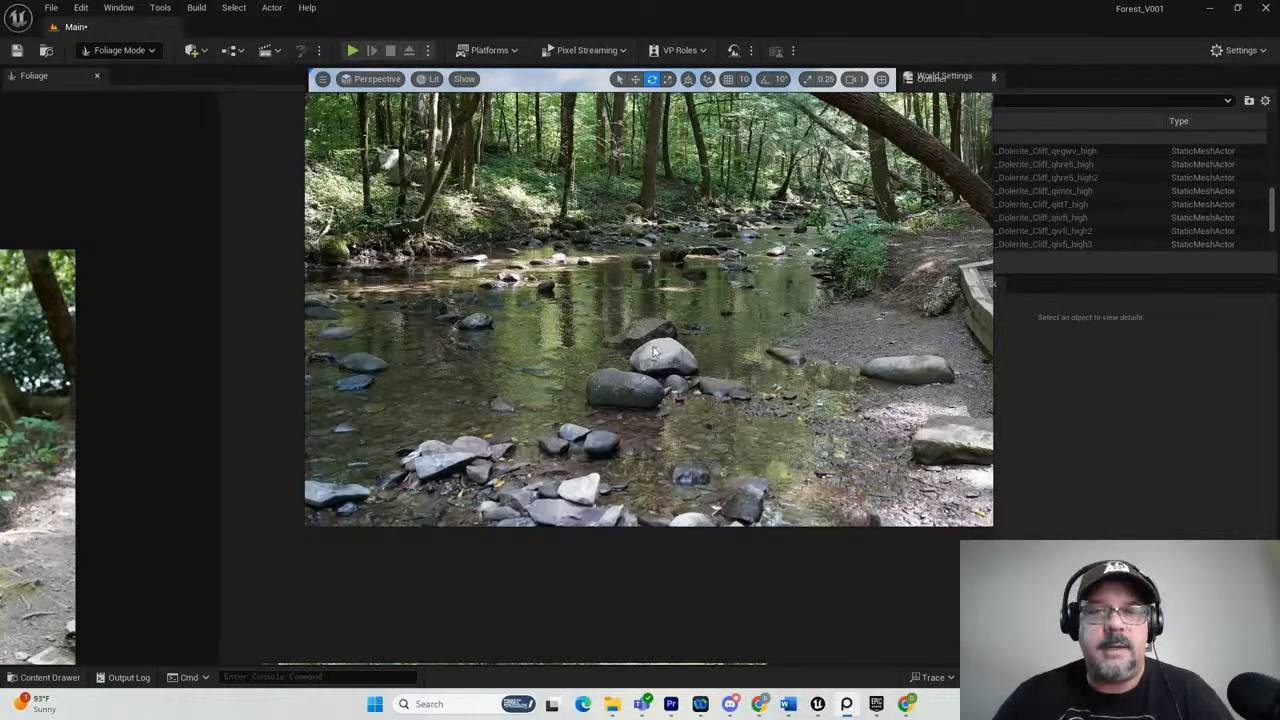
scroll(601, 236, up, 2)
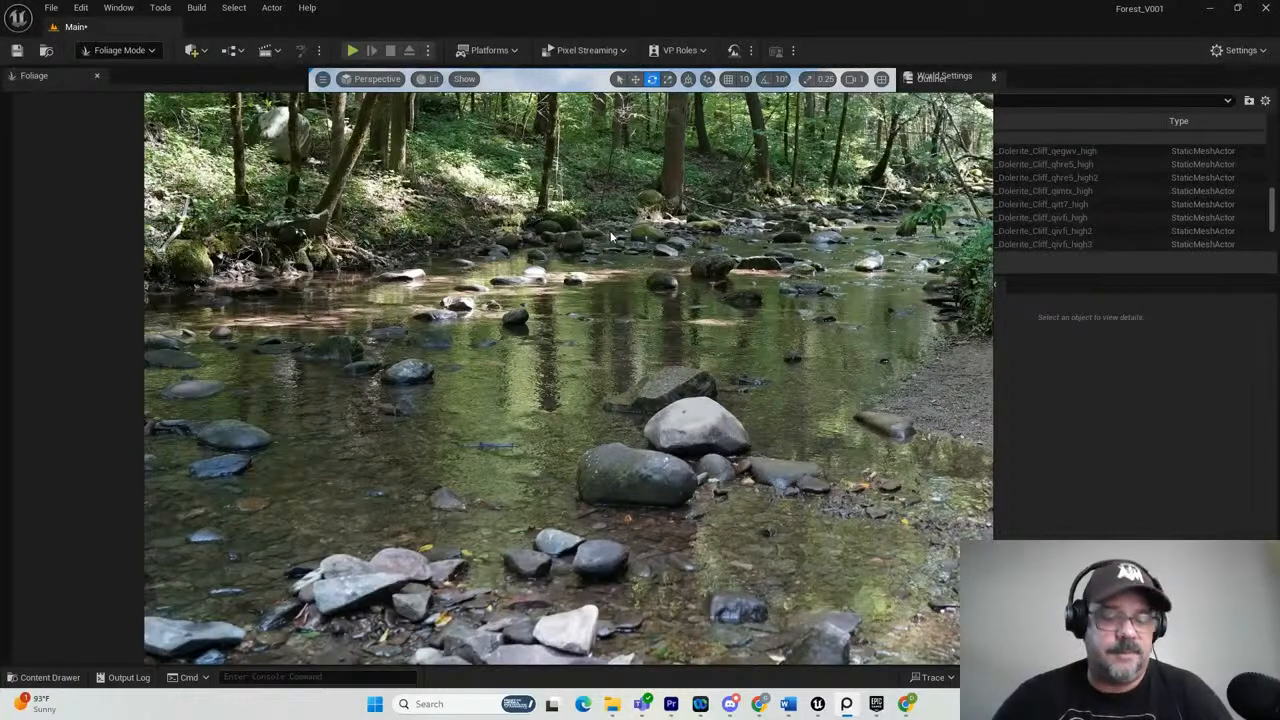
scroll(567, 290, down, 1)
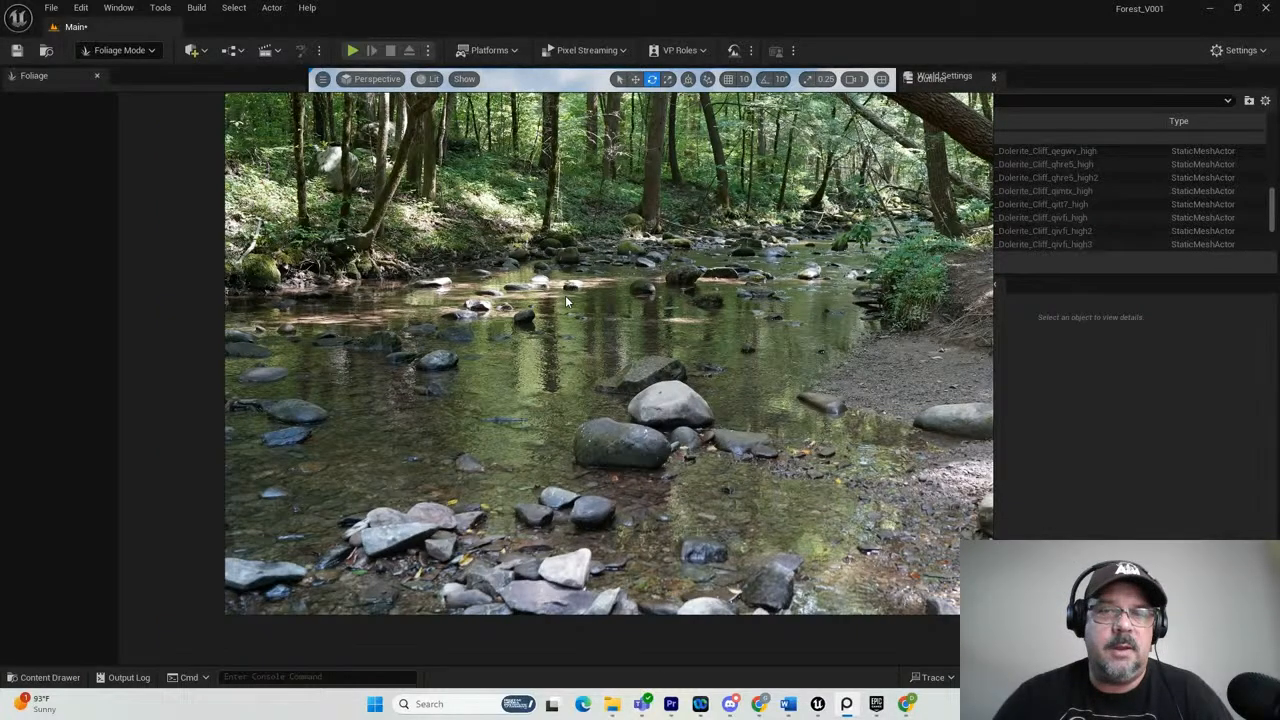
scroll(485, 404, up, 1)
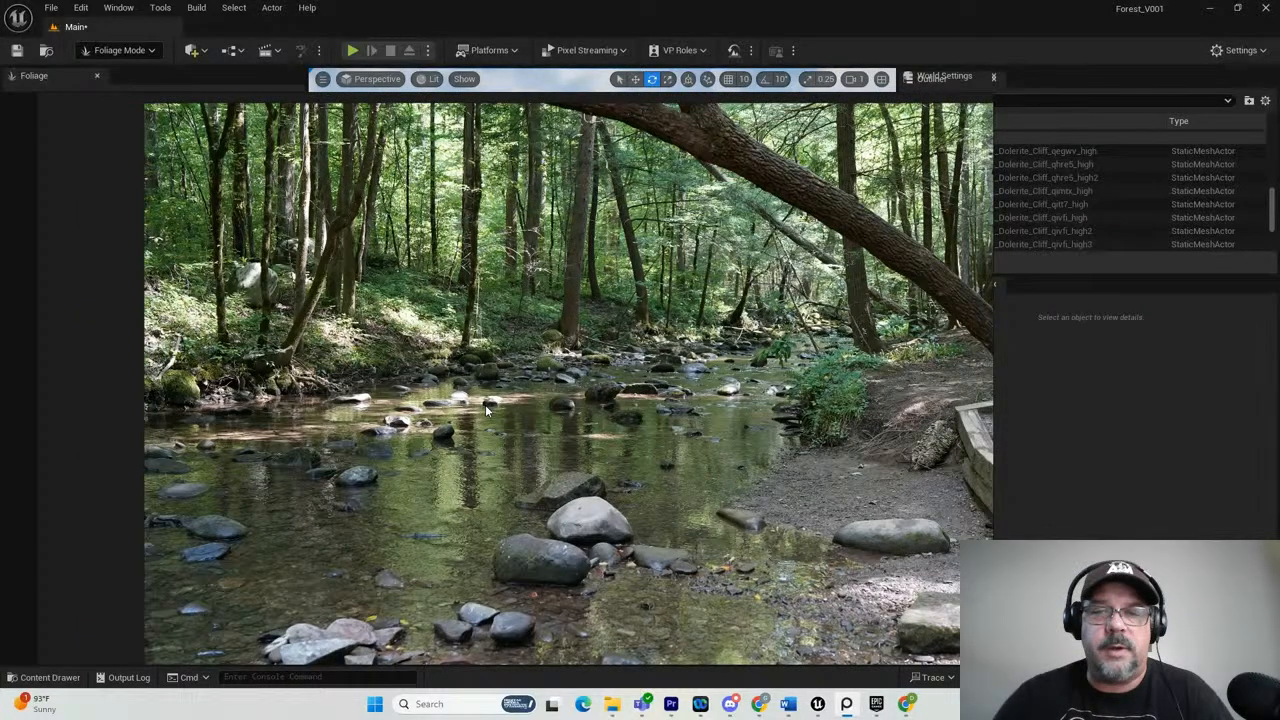
scroll(485, 378, down, 1)
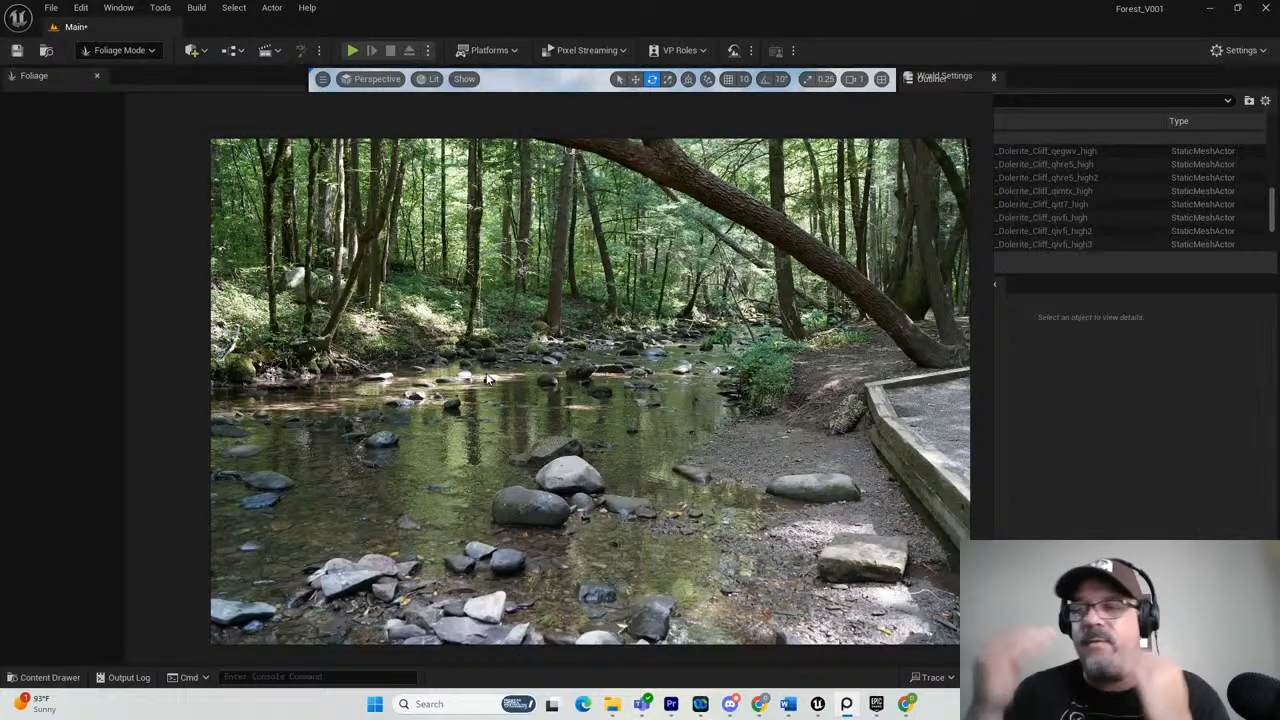
scroll(594, 263, up, 2)
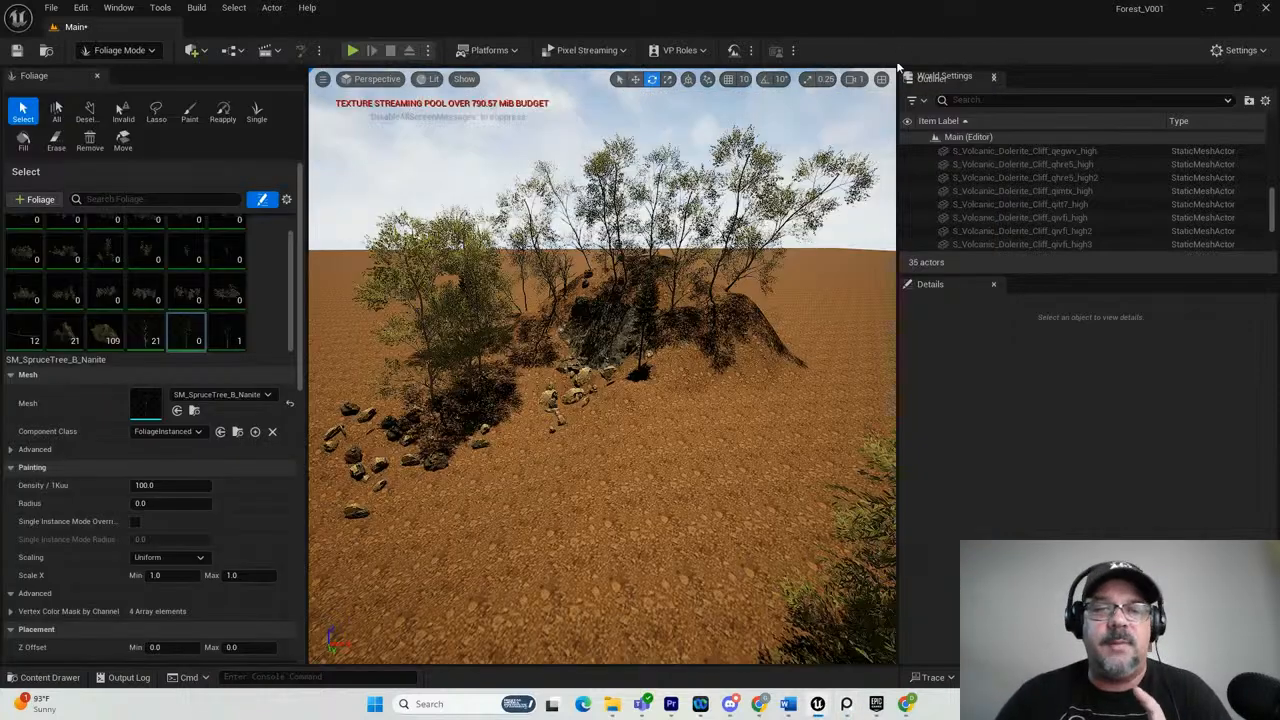
Inspect the trees and rocks around the cliff up close and compare them with the waterfall photo on the ForestReference board.
scroll(793, 225, up, 5)
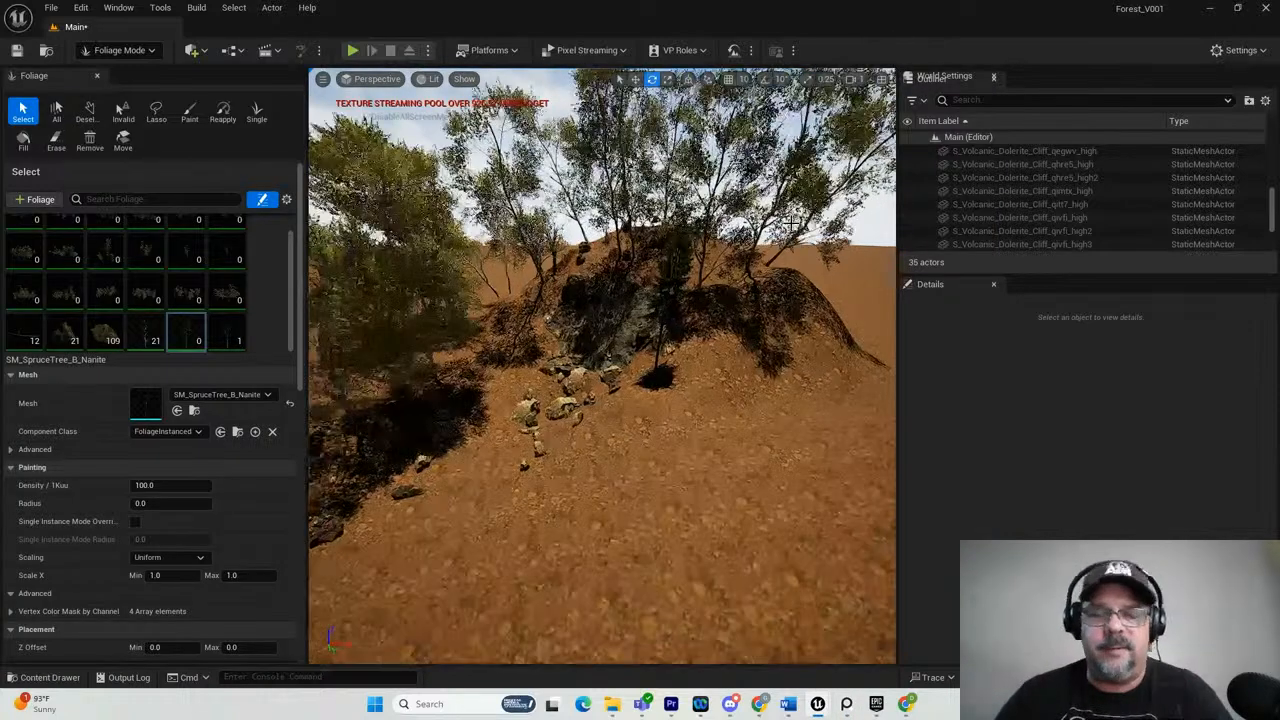
scroll(790, 222, up, 1)
mouse_move(790, 222)
right_down()
mouse_move(720, 177)
mouse_move(803, 242)
right_up()
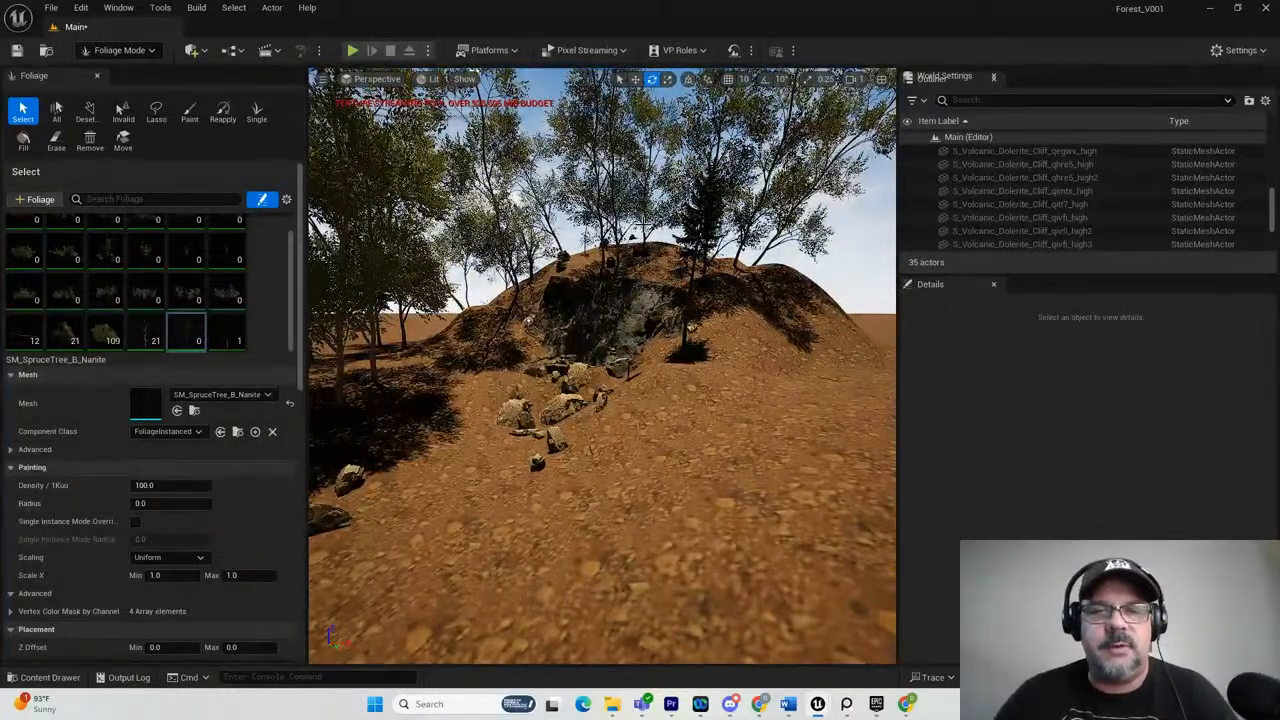
scroll(680, 209, up, 8)
right_drag(680, 209, 733, 197)
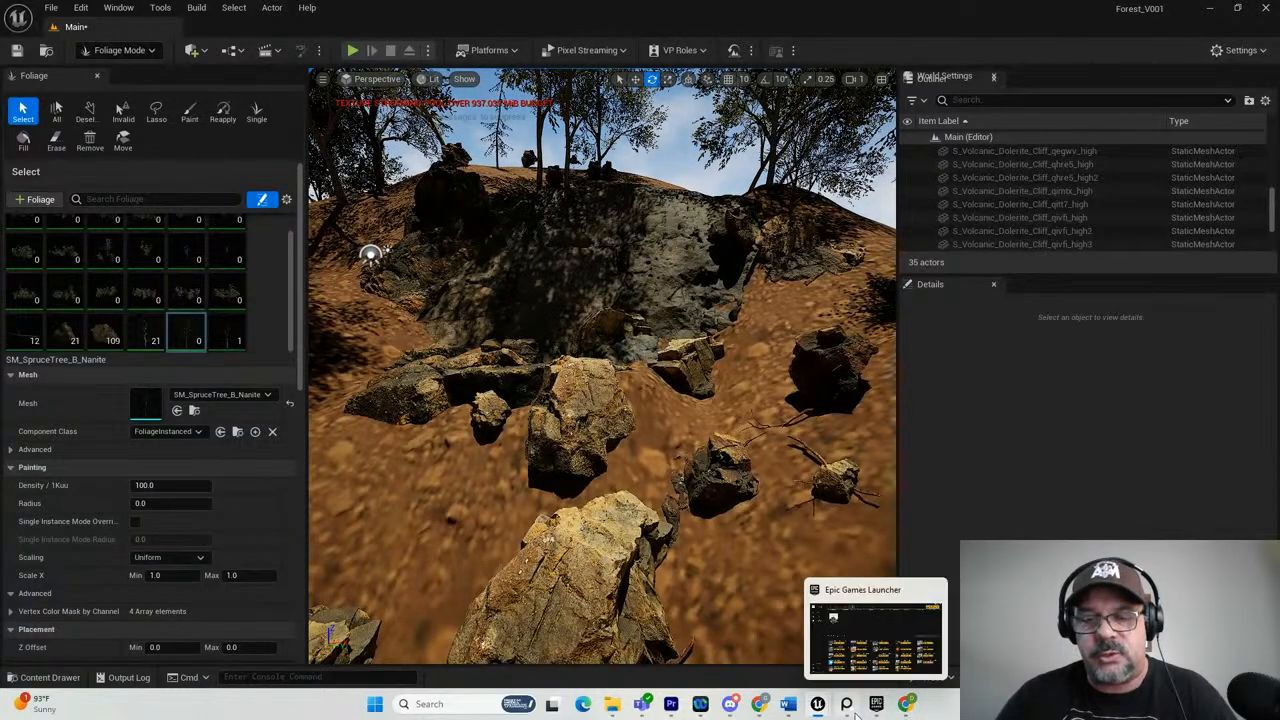
mouse_move(847, 706)
click(848, 602)
scroll(566, 545, down, 3)
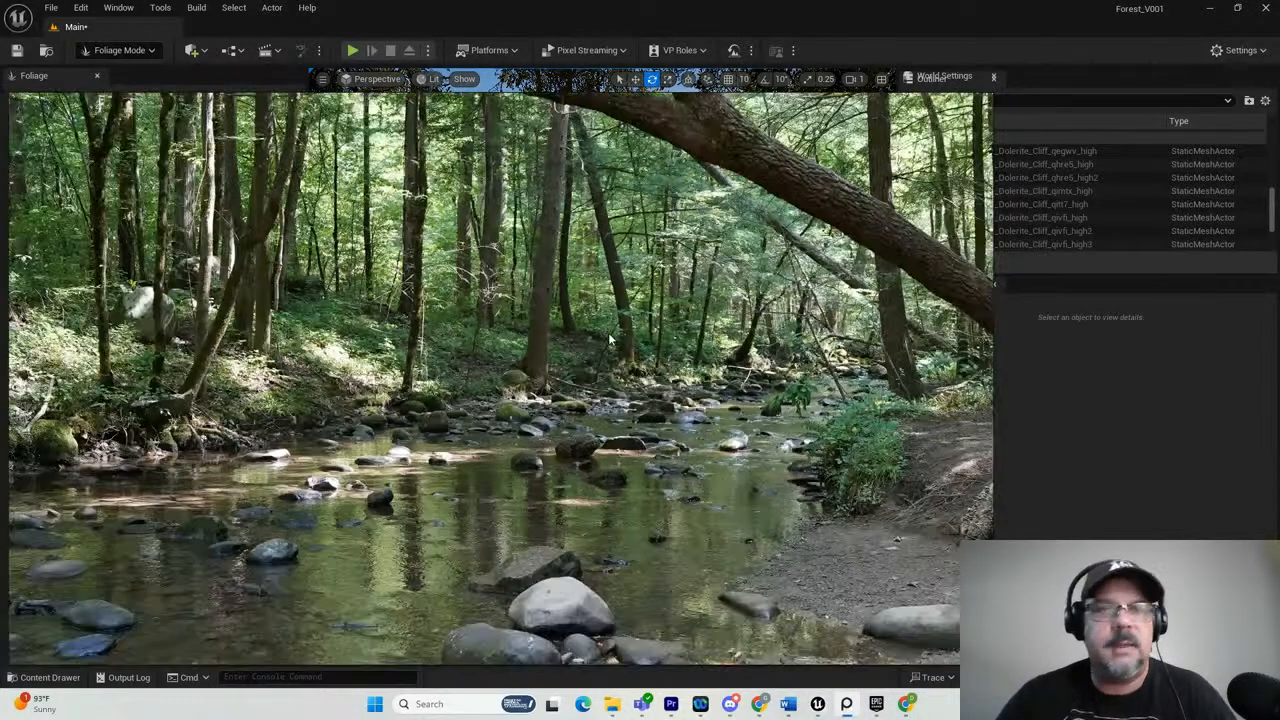
double_click(566, 545)
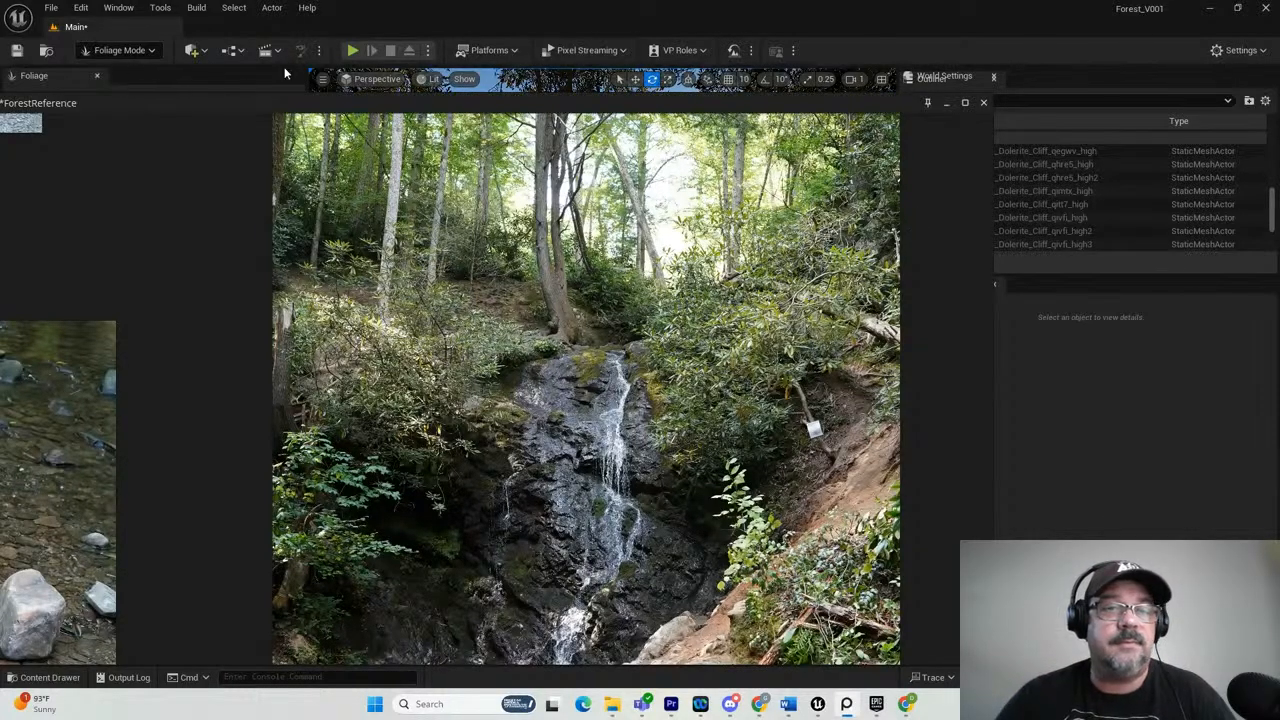
drag(458, 96, 1248, 155)
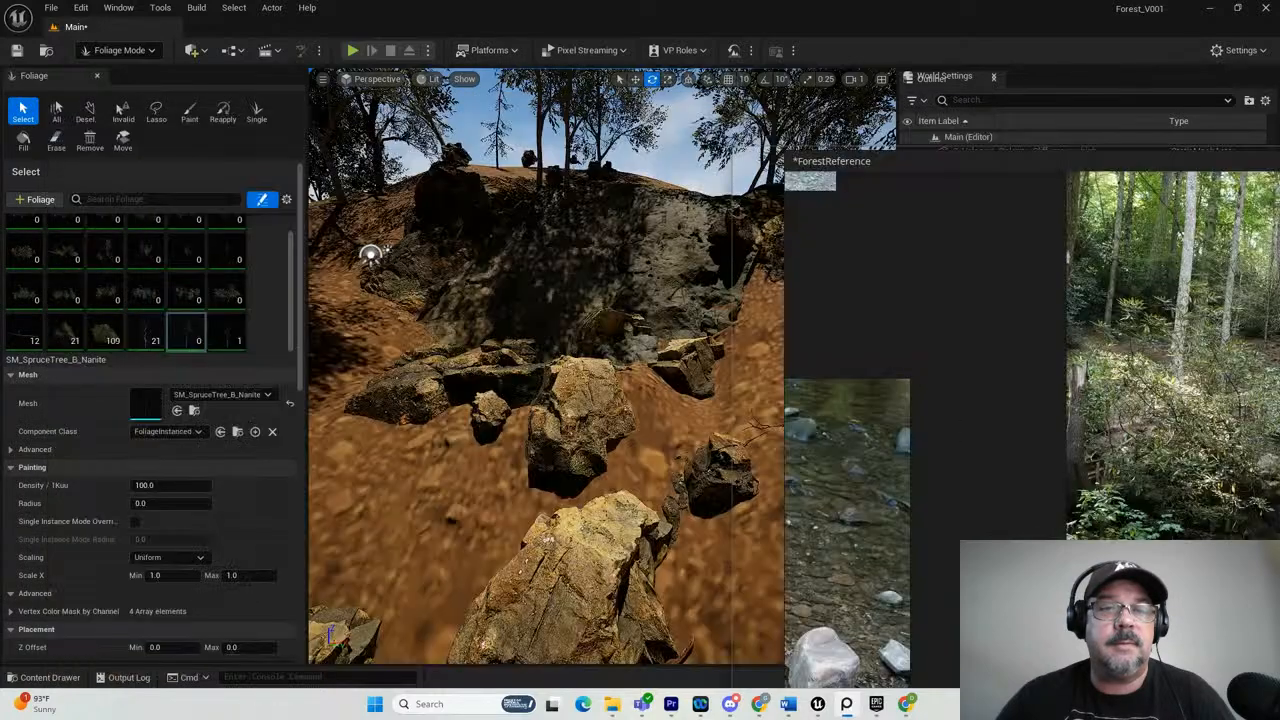
click(263, 350)
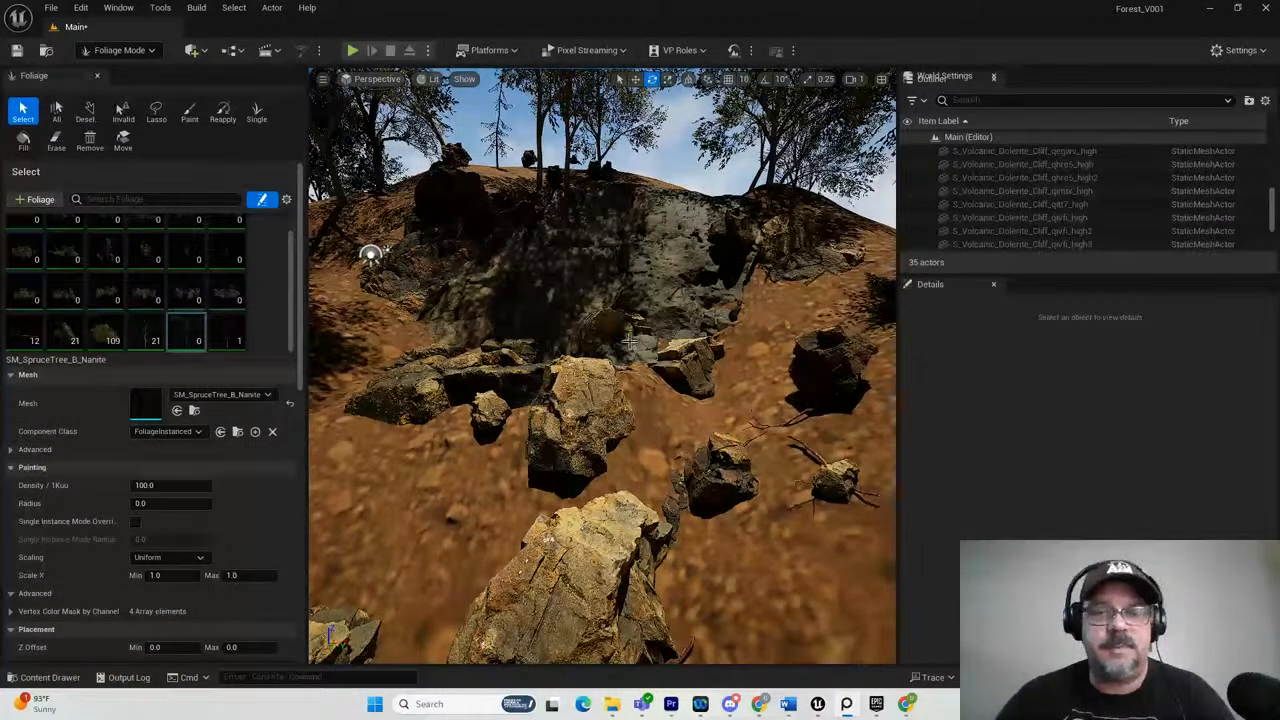
scroll(688, 381, down, 10)
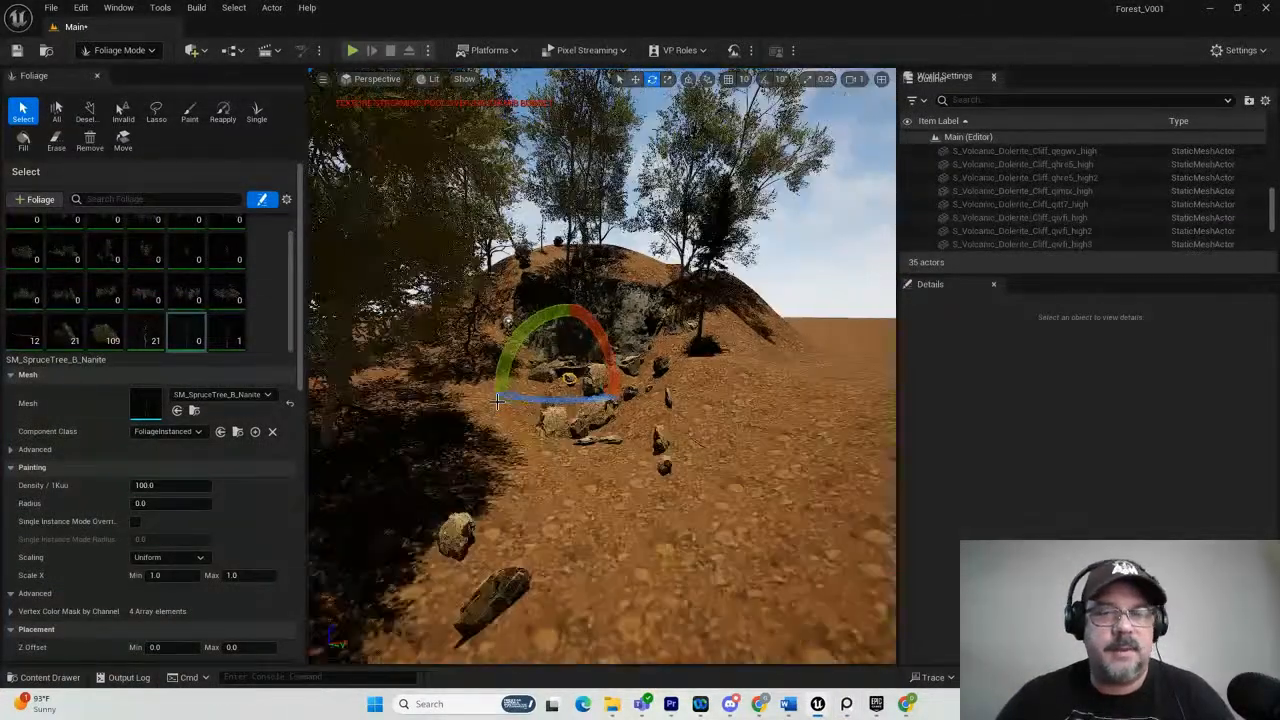
Set the painting density of the SM_SpruceTree_B_Nanite foliage type to 1.0.
scroll(688, 381, down, 3)
alt+drag(718, 385, 467, 425)
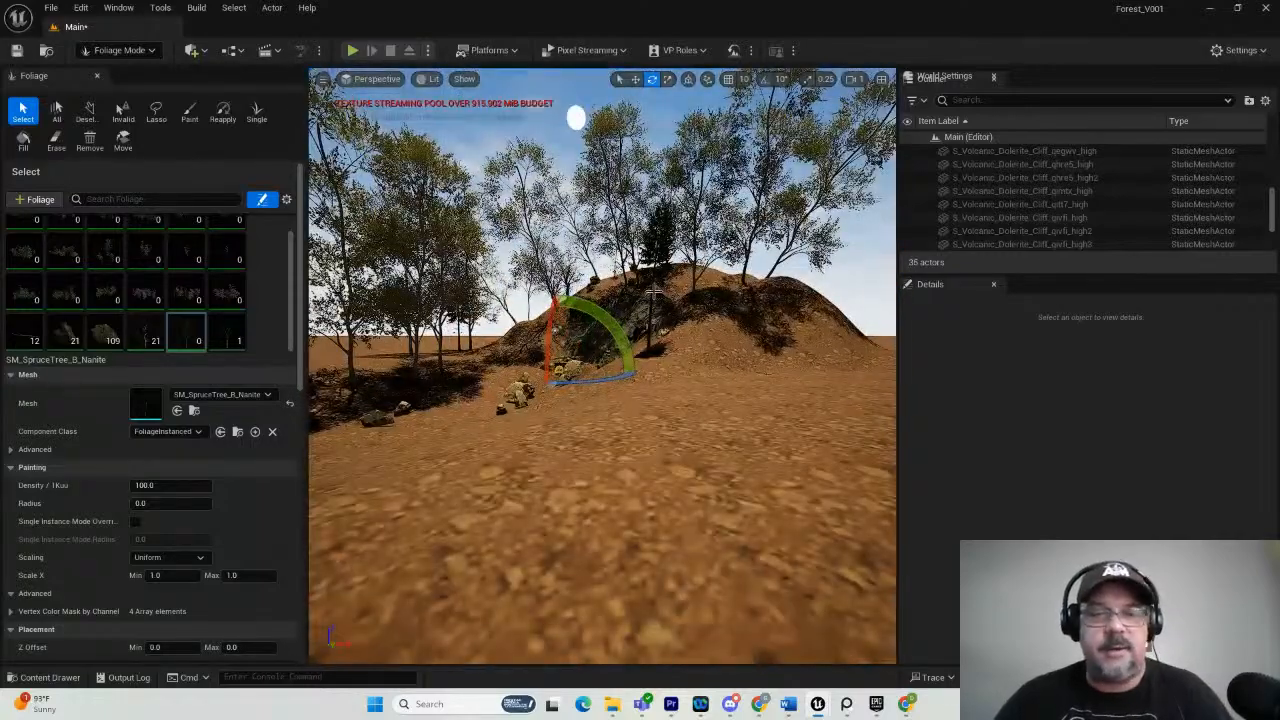
click(196, 323)
key(Return)
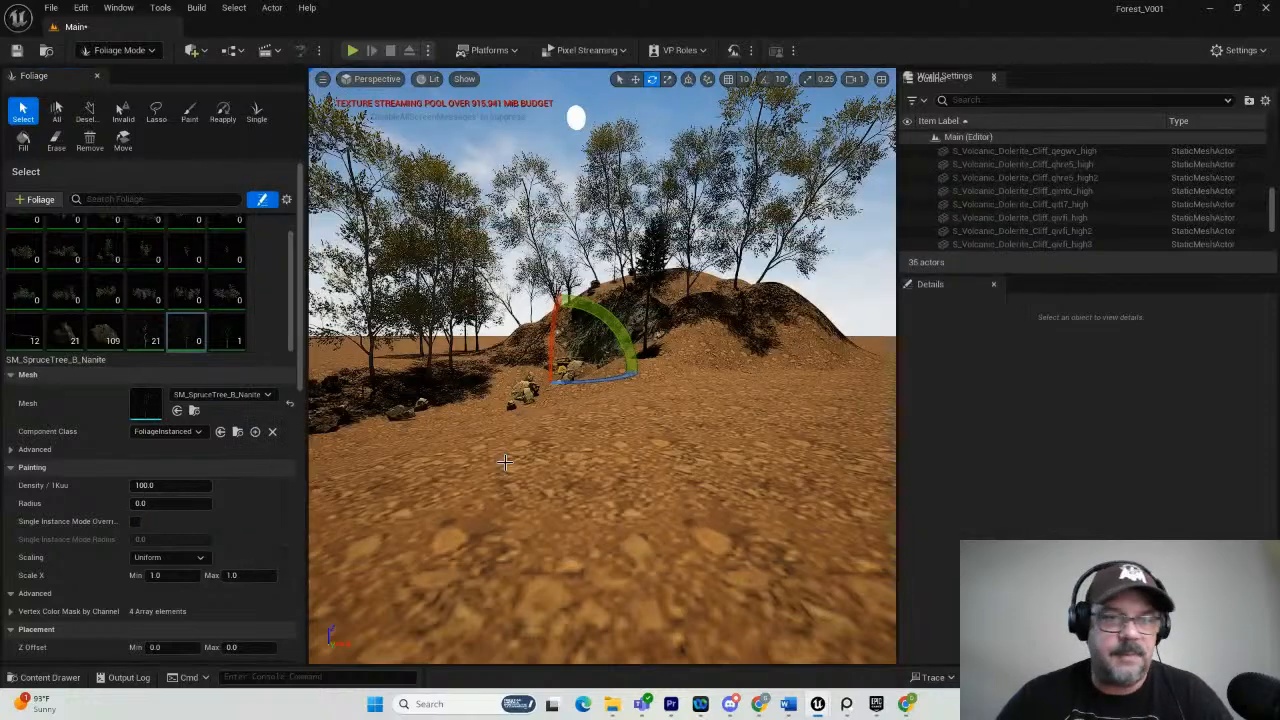
click(184, 486)
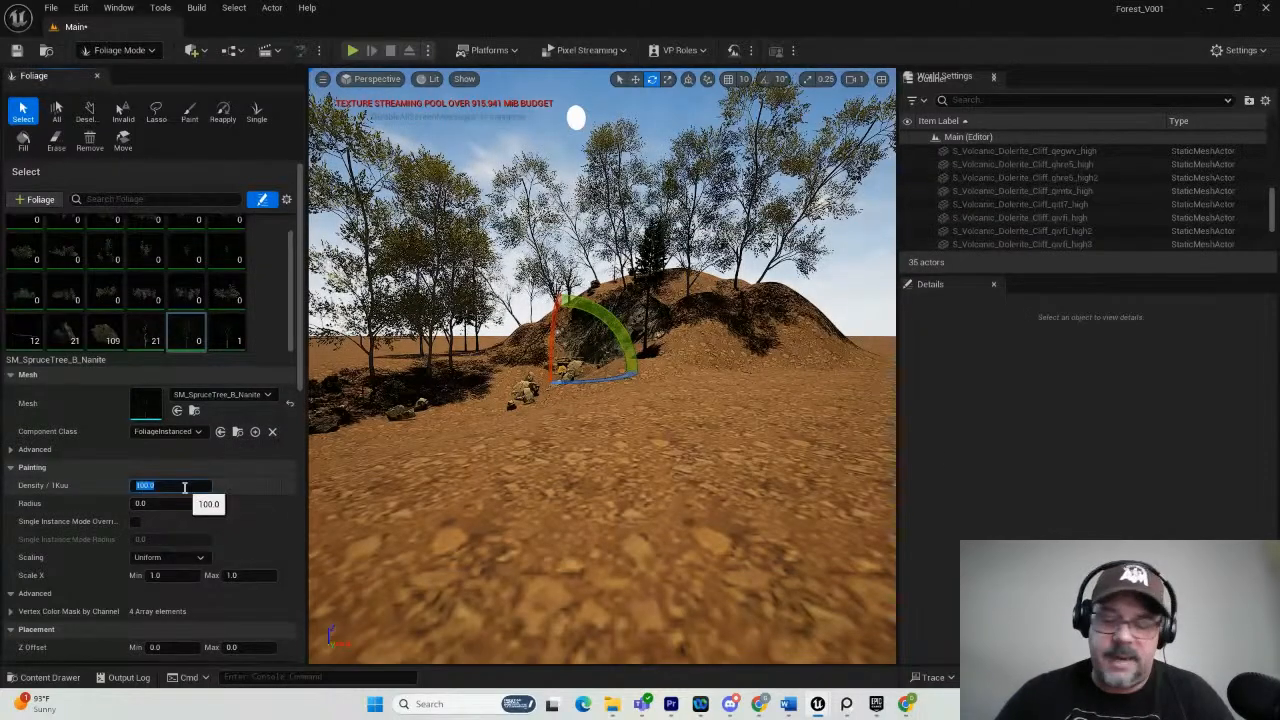
text(1)
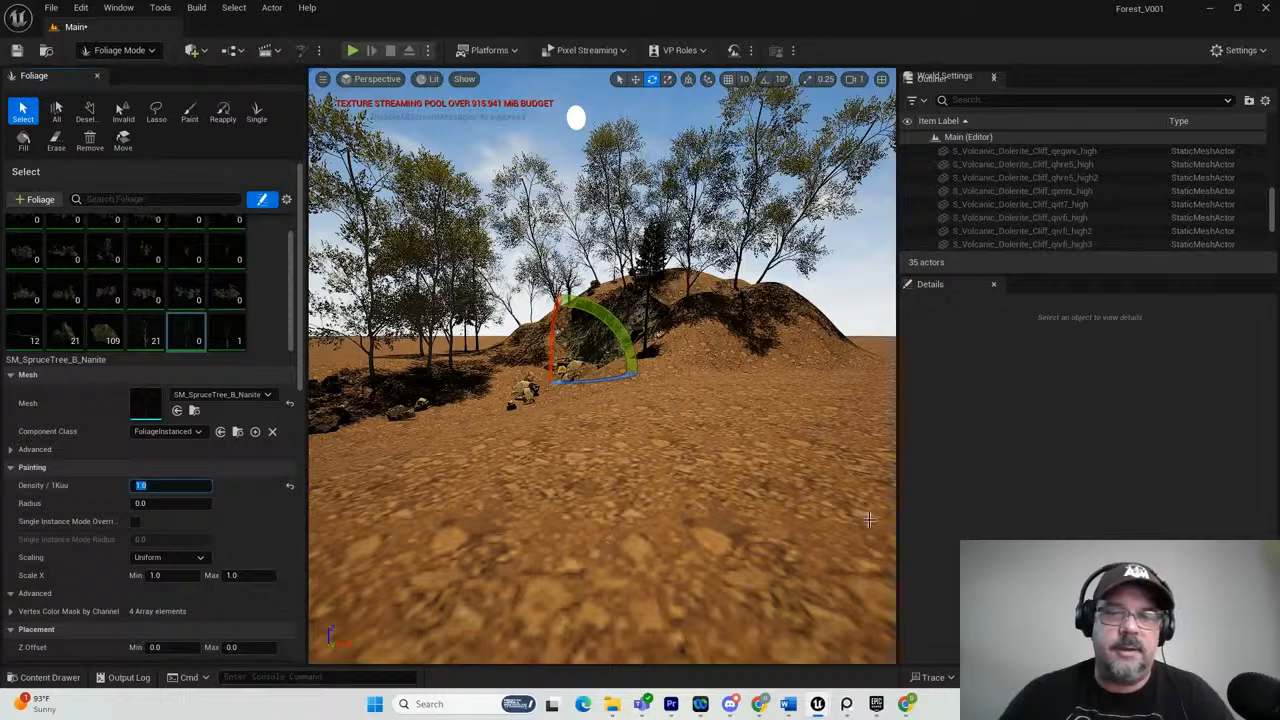
Paint a mixed cluster of SM_HP4_7 and SM_SpruceTree_B_Nanite trees on the open ground facing the cliff, to the right of the rocks.
click(187, 113)
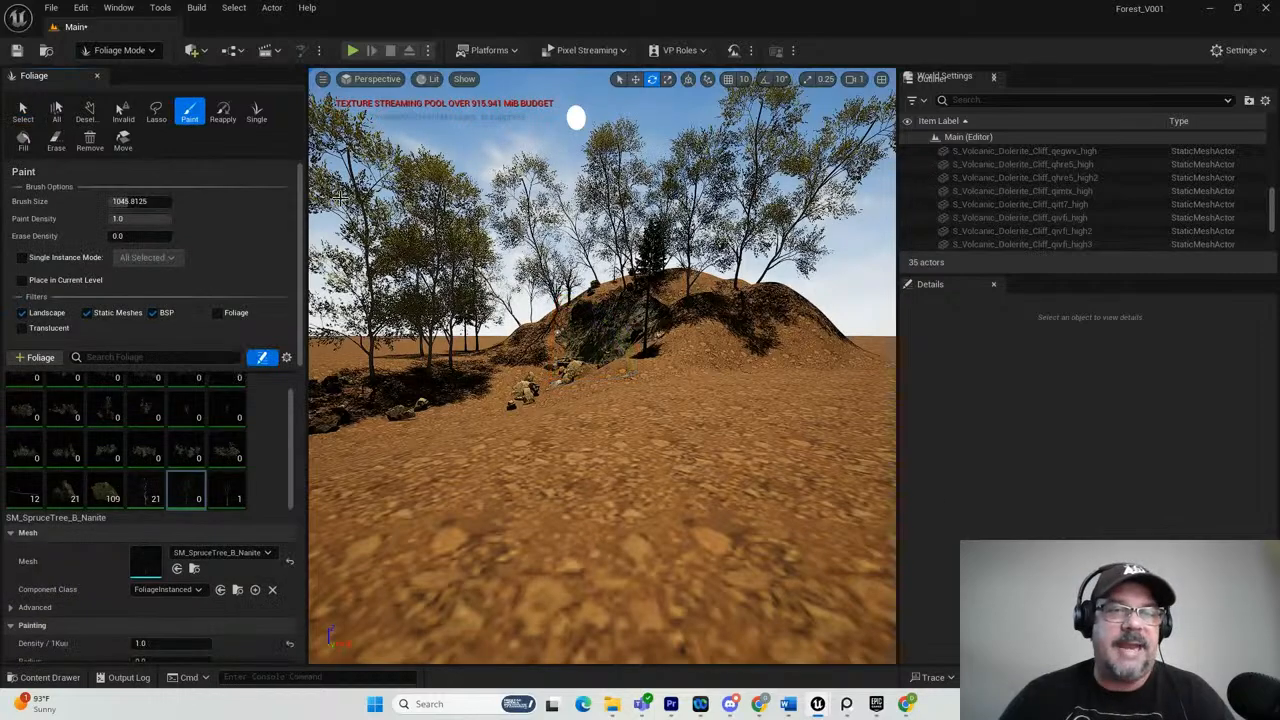
click(687, 427)
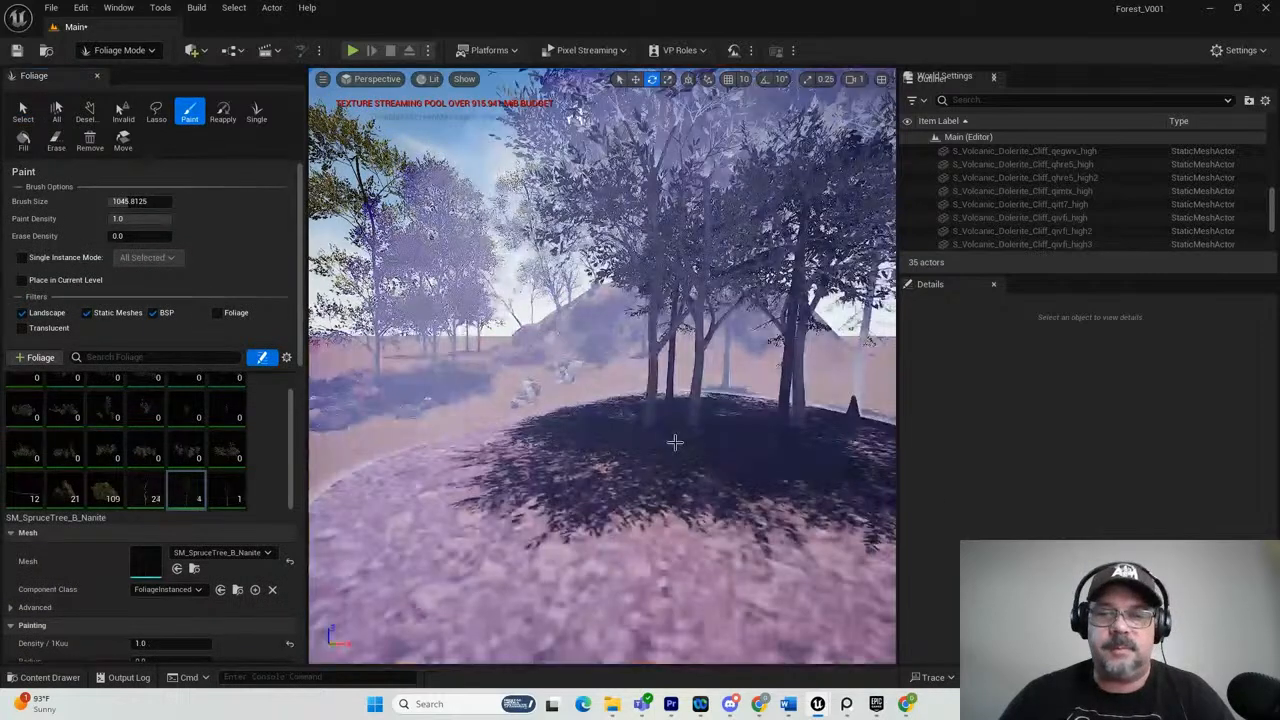
mouse_move(695, 380)
right_down()
mouse_move(753, 386)
mouse_move(625, 365)
right_up()
scroll(627, 358, down, 4)
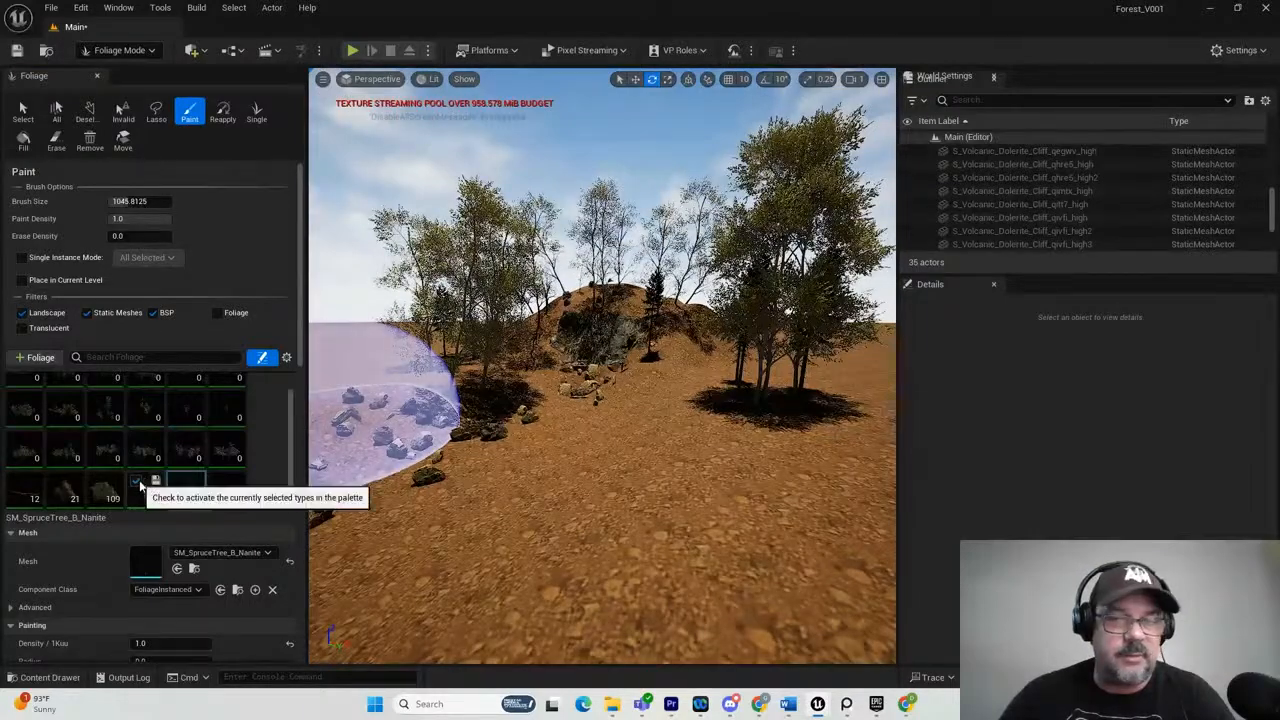
right_drag(741, 396, 586, 402)
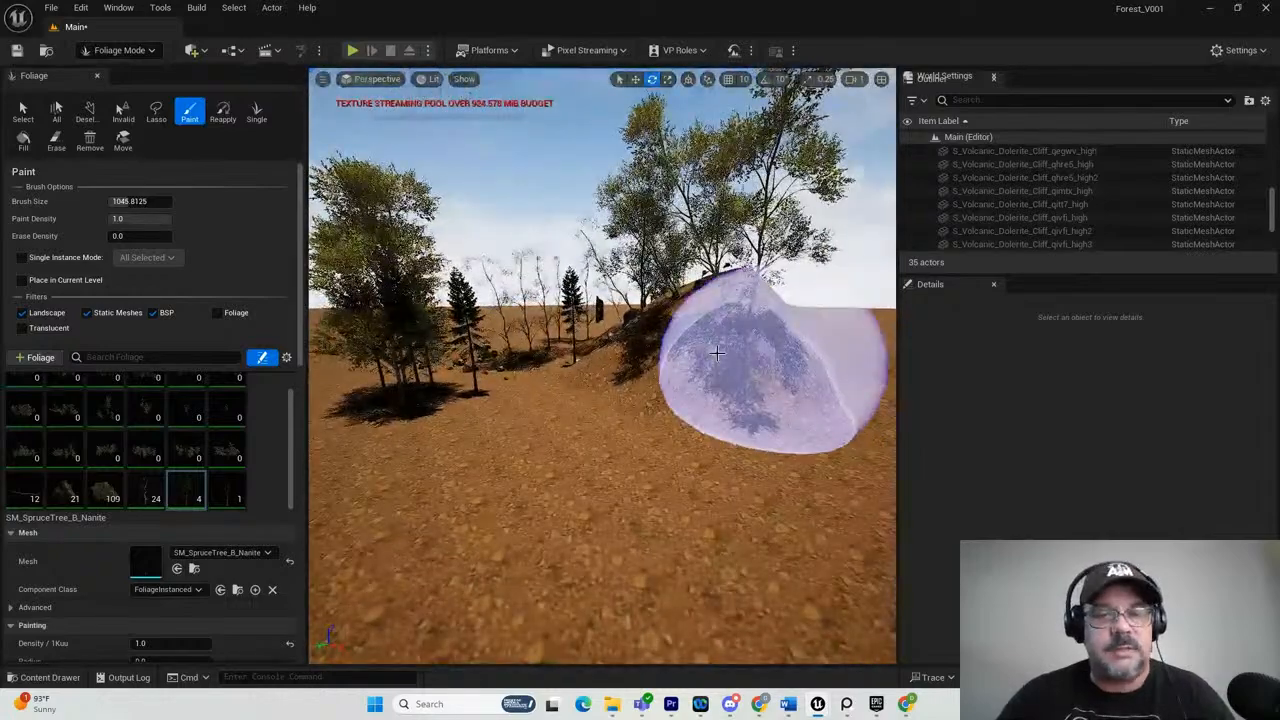
Paint another group of deciduous trees and spruces between the right-hand tree cluster and the cliff hill.
scroll(396, 354, up, 5)
scroll(396, 354, up, 3)
mouse_move(397, 388)
right_down()
mouse_move(525, 384)
mouse_move(391, 397)
right_up()
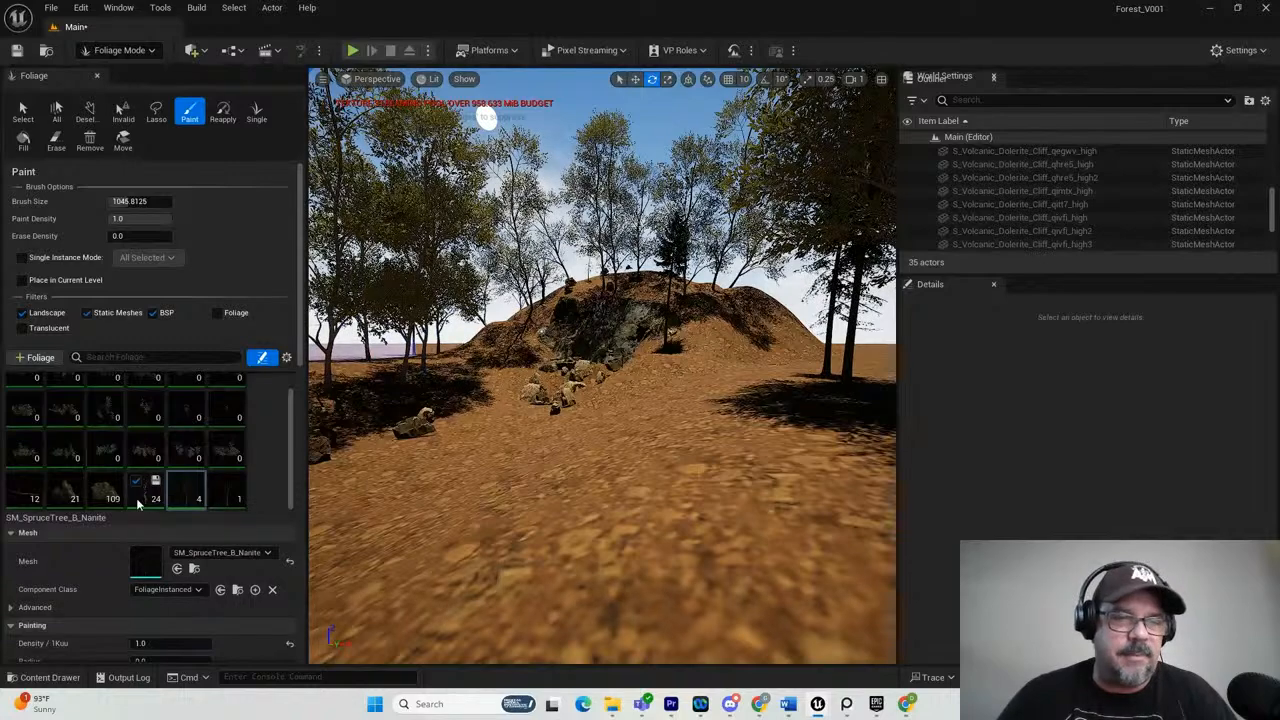
scroll(684, 432, down, 5)
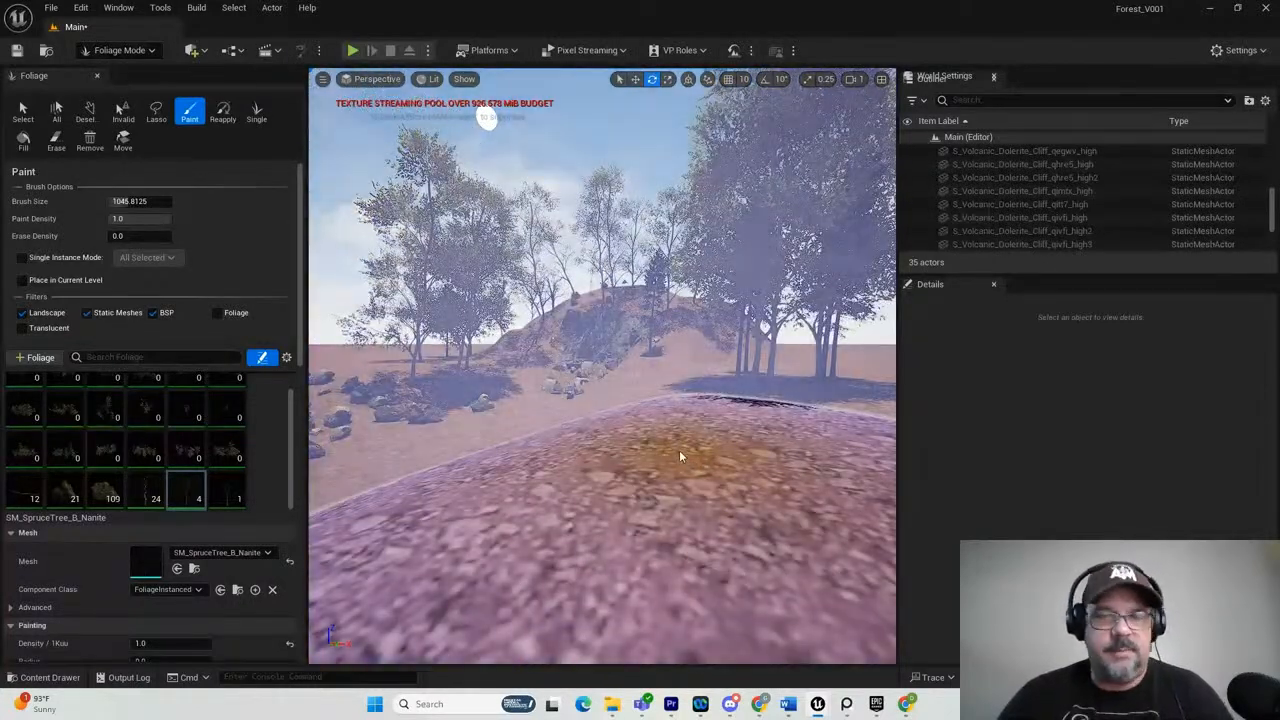
key(s)
mouse_move(679, 450)
right_down()
mouse_move(722, 456)
mouse_move(739, 477)
right_up()
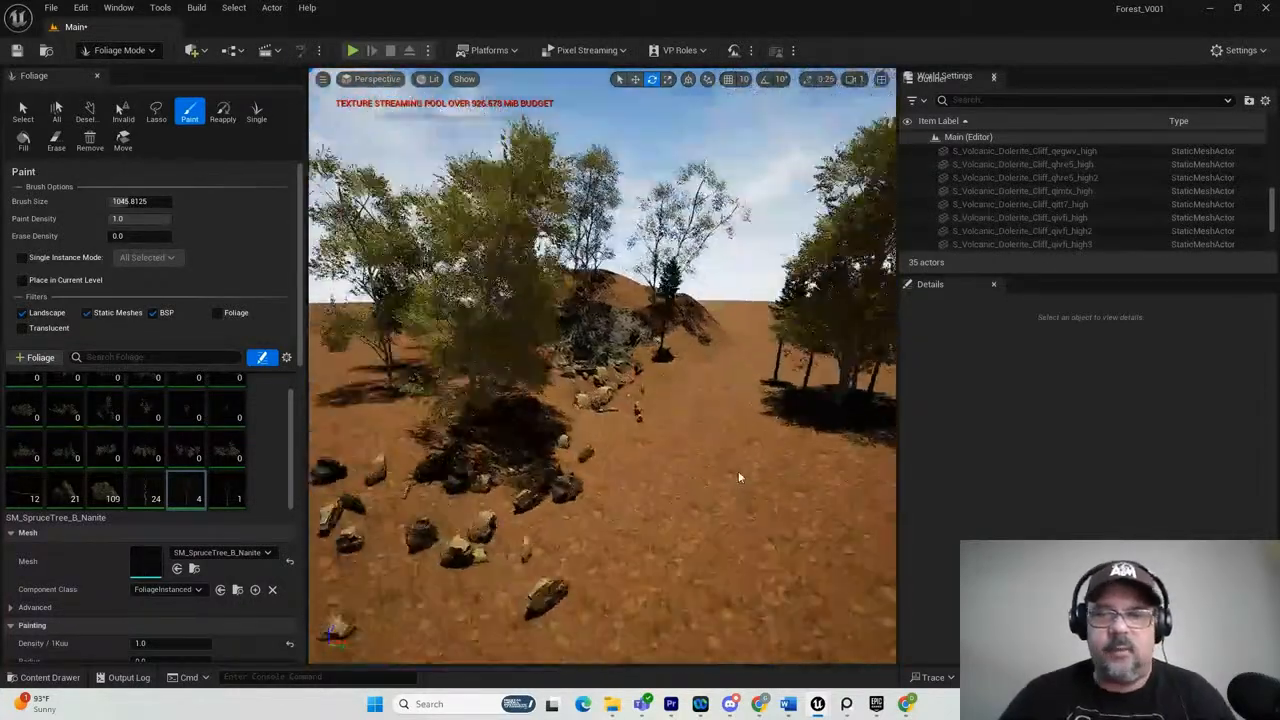
click(722, 354)
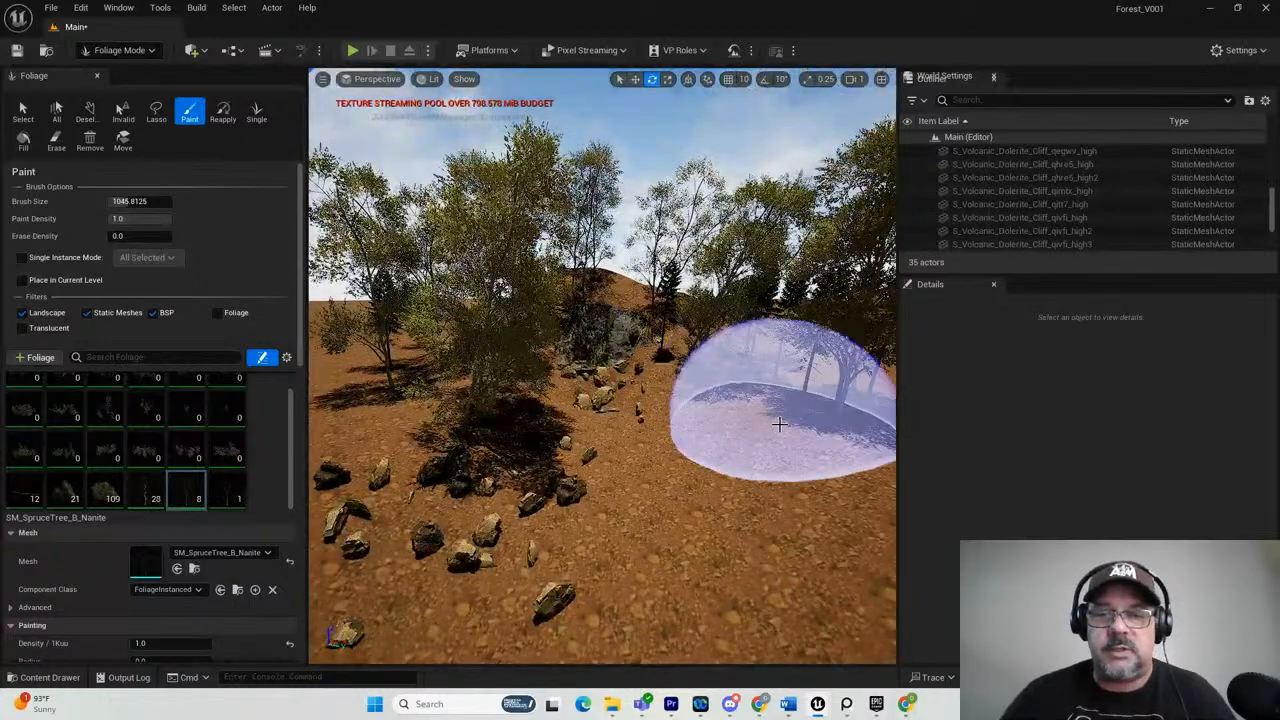
Paint a mixed group of SM_HP4_7 and spruce trees on the ground along the left side of the rock trail.
key(d)
right_drag(806, 487, 793, 497)
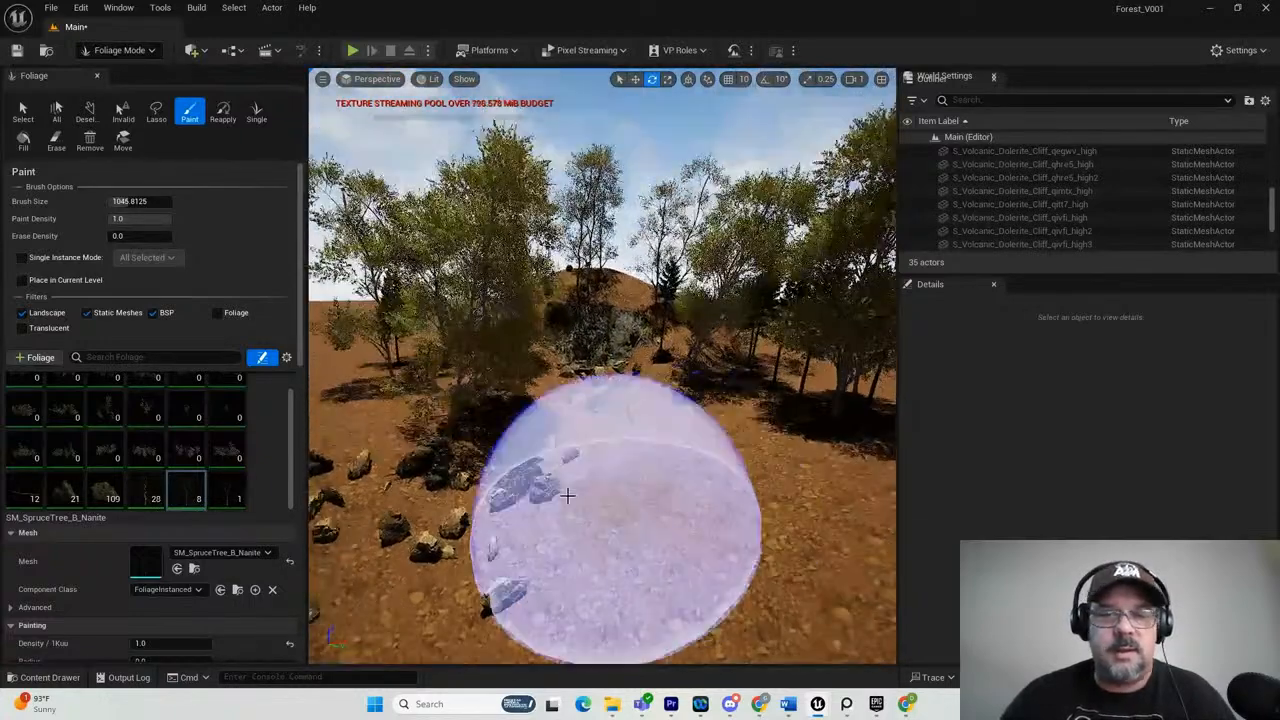
key(s)
mouse_move(694, 514)
right_down()
mouse_move(677, 502)
mouse_move(712, 513)
mouse_move(621, 505)
mouse_move(634, 500)
right_up()
key(a)
key(s)
click(648, 489)
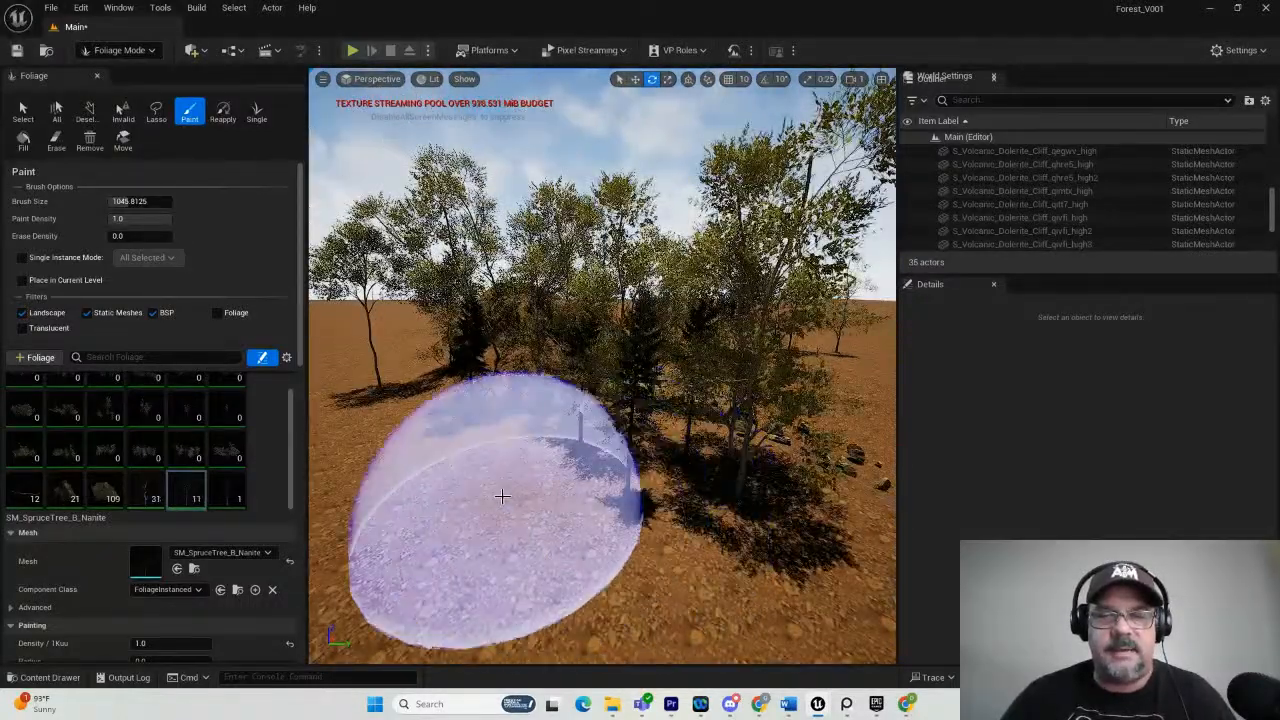
View the painting settings of the SM_HP4_7 and SM_Tree_Set_NN_05i foliage types.
right_drag(502, 496, 520, 499)
key(d)
mouse_move(671, 512)
right_down()
mouse_move(634, 494)
mouse_move(523, 491)
mouse_move(540, 480)
right_up()
key(w)
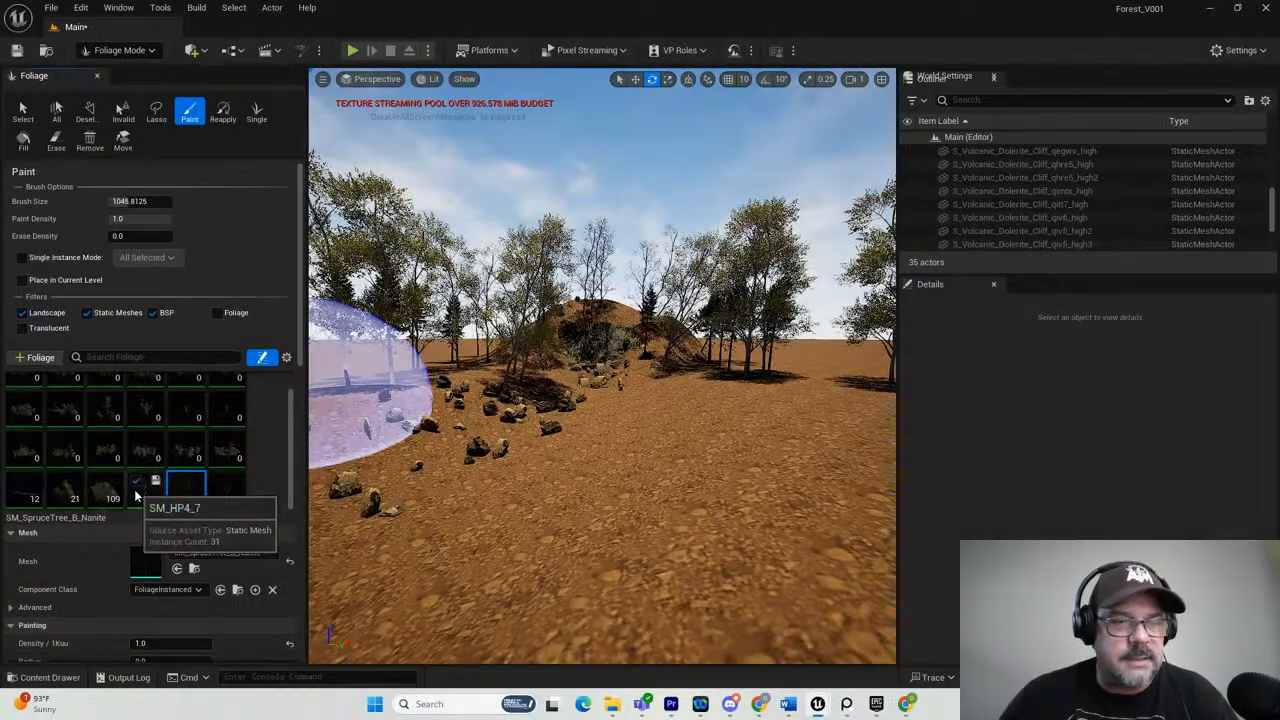
click(142, 496)
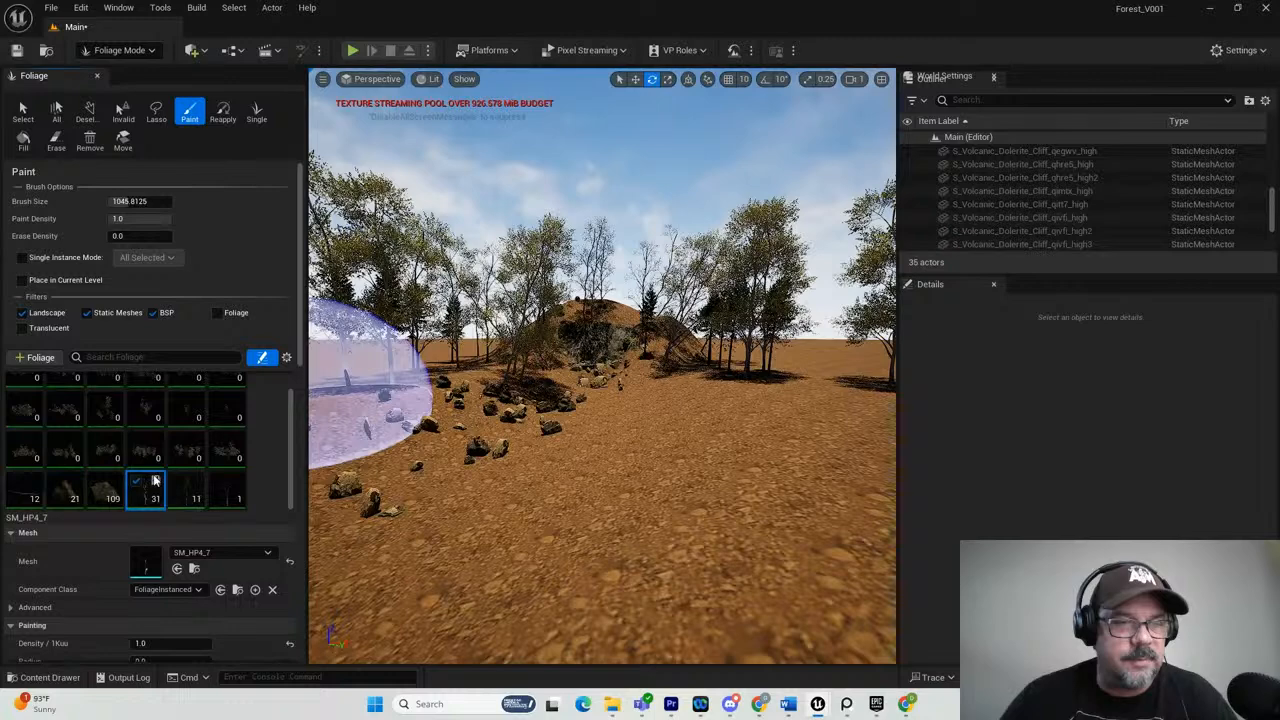
scroll(144, 481, down, 2)
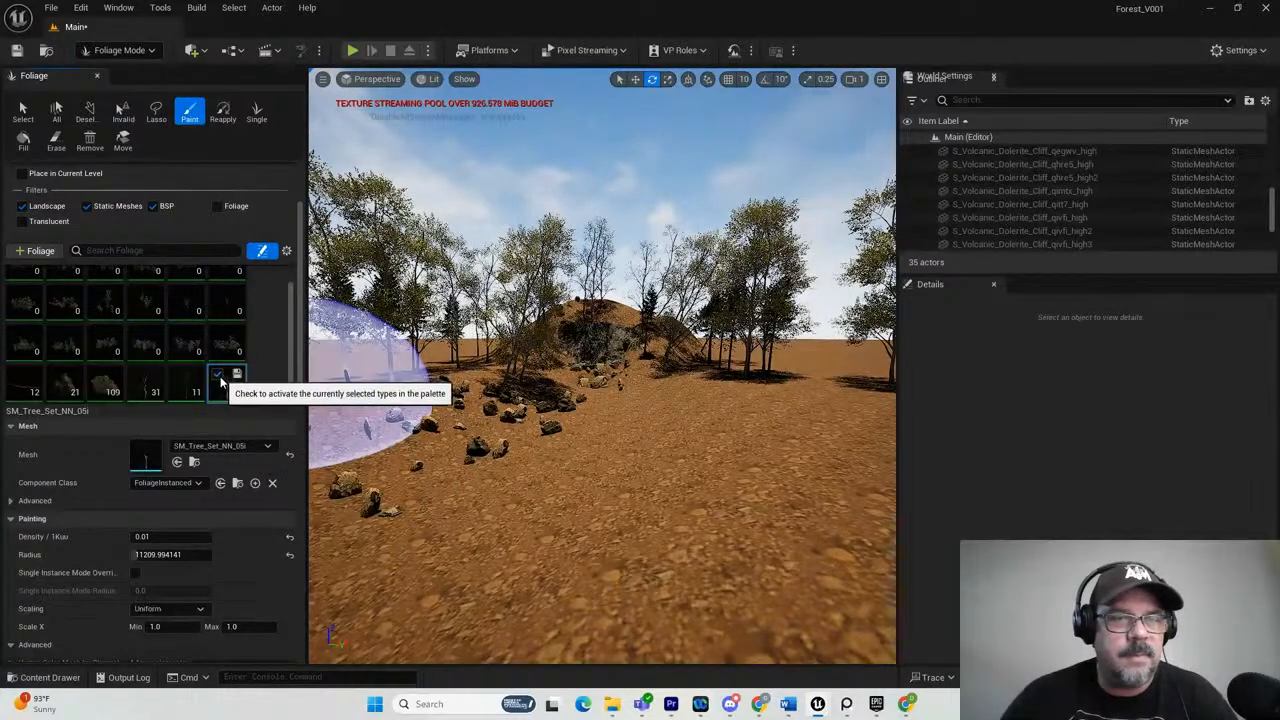
Paint one more group of deciduous trees and spruces on the open foreground ground beside the rock trail.
click(665, 497)
mouse_move(748, 509)
right_down()
mouse_move(708, 440)
mouse_move(728, 438)
right_up()
key(s)
key(w)
scroll(643, 404, up, 10)
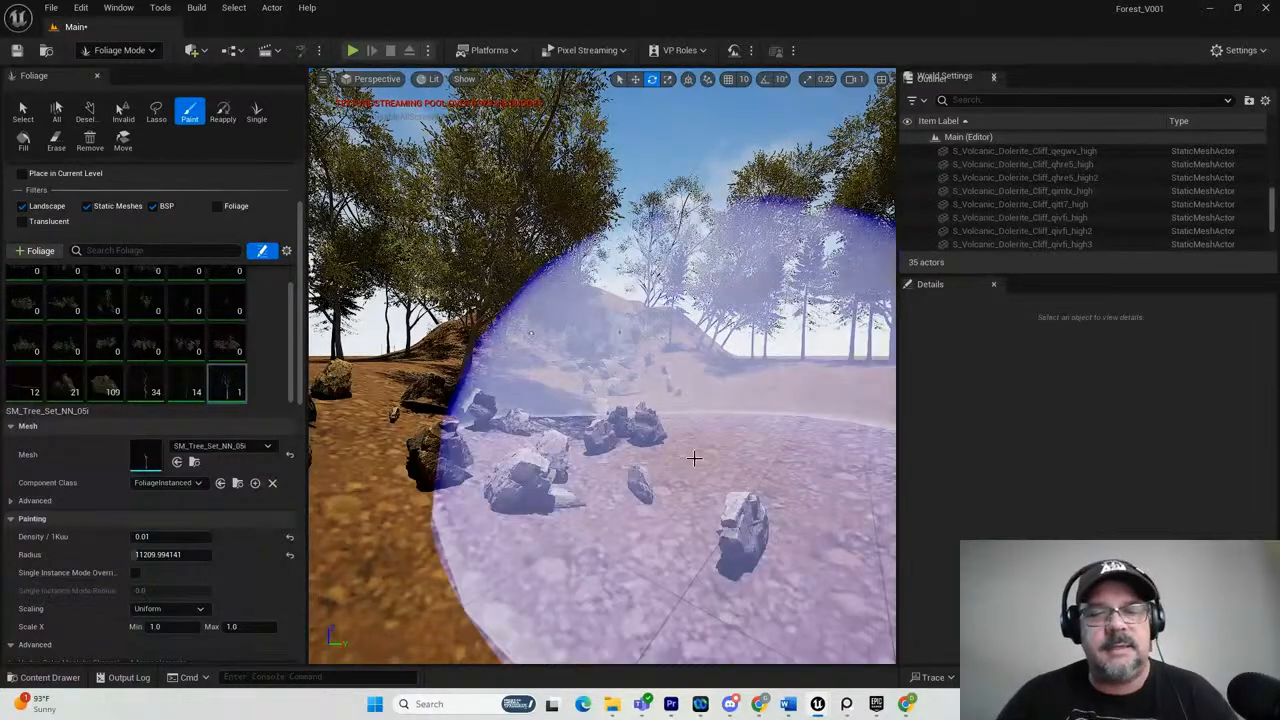
Check the cliff view between the painted trees, and study the rocky creek photo in the Water group of the PureRef ForestReference board.
scroll(700, 393, up, 1)
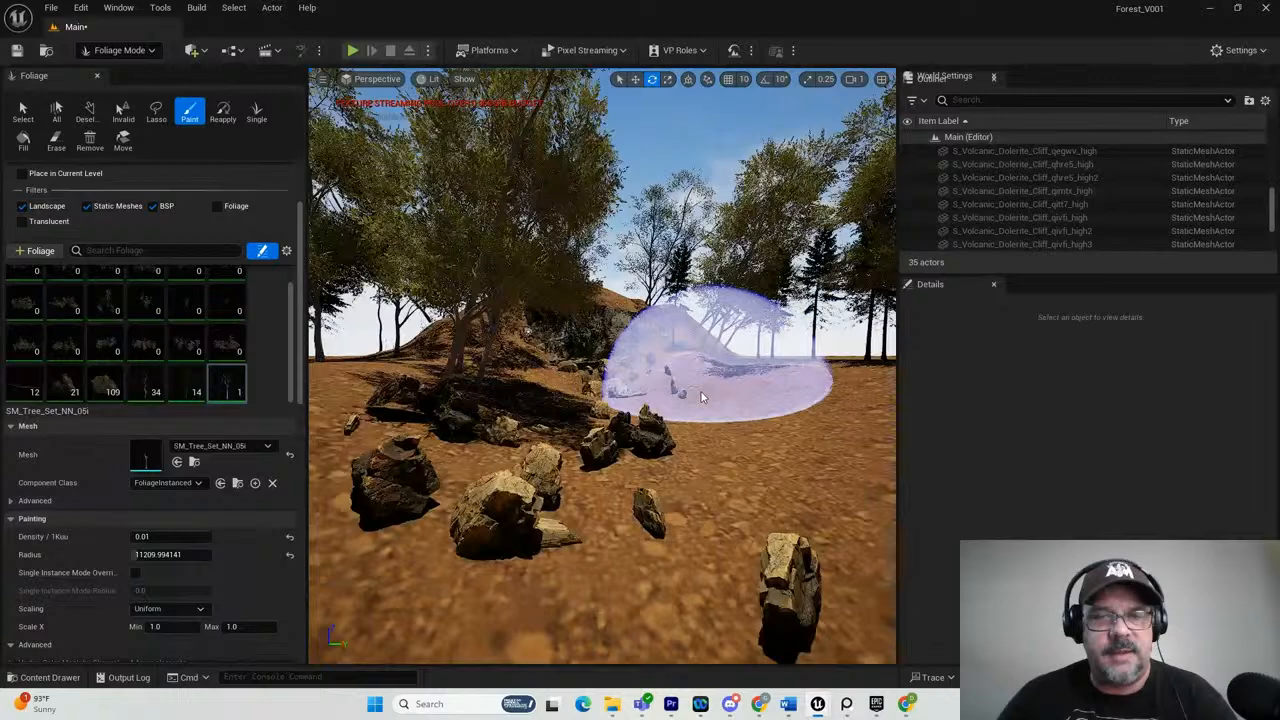
scroll(700, 397, up, 8)
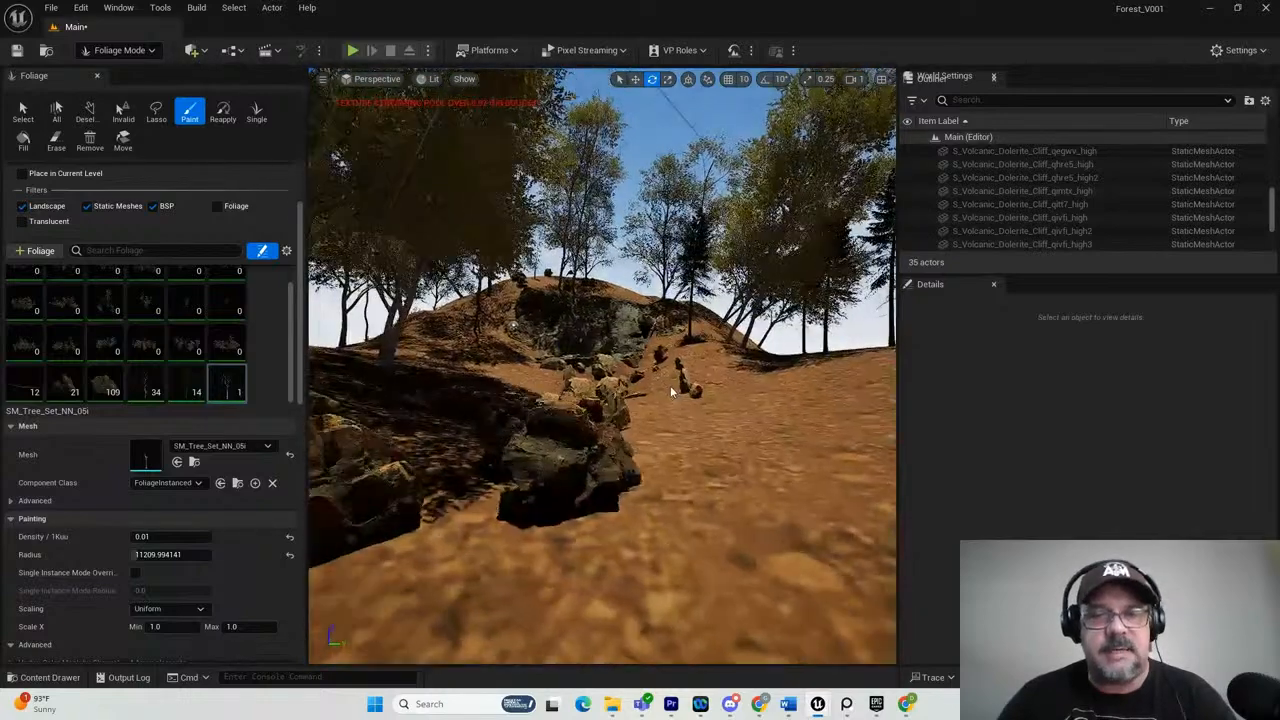
key(Left)
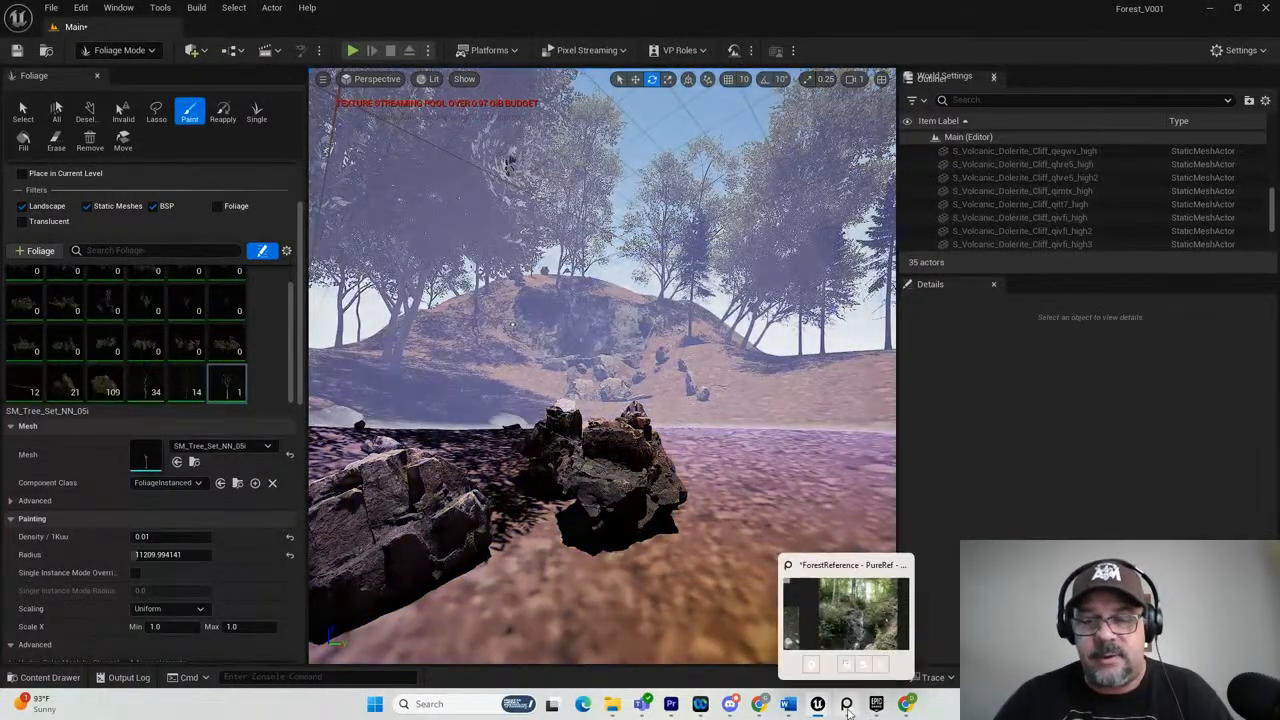
drag(1279, 230, 478, 100)
scroll(334, 383, down, 4)
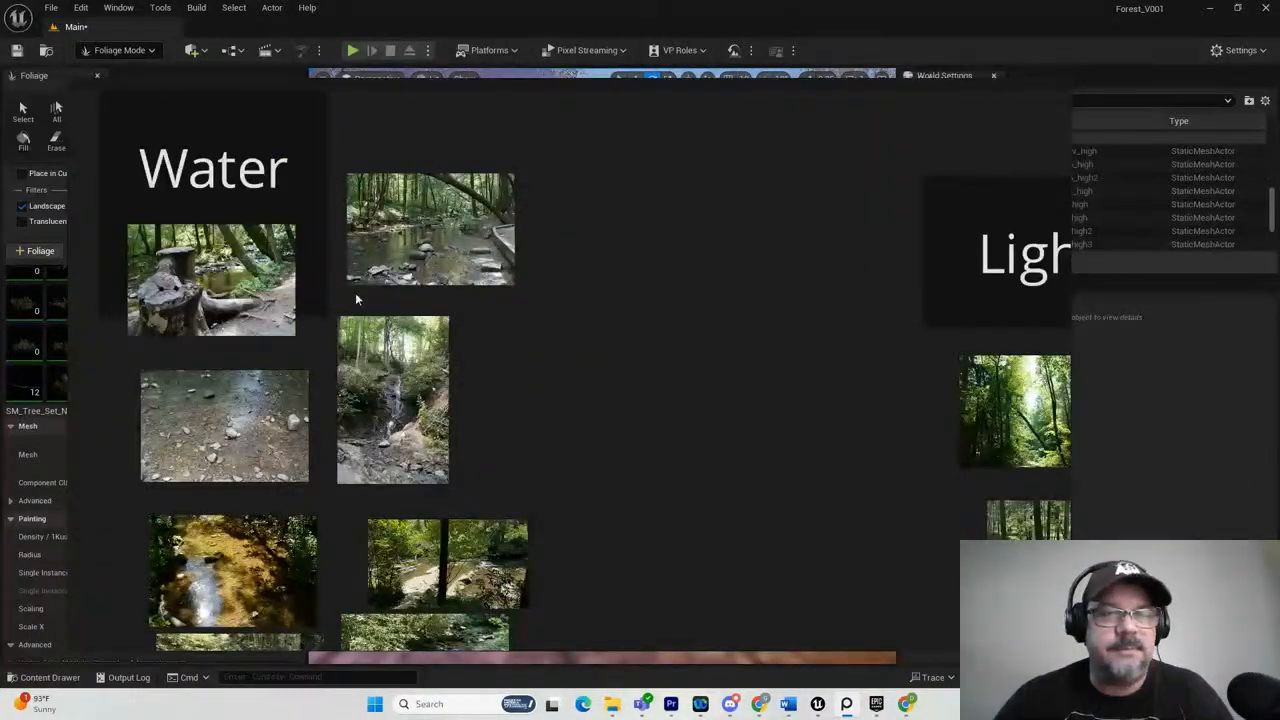
click(428, 228)
scroll(430, 235, up, 6)
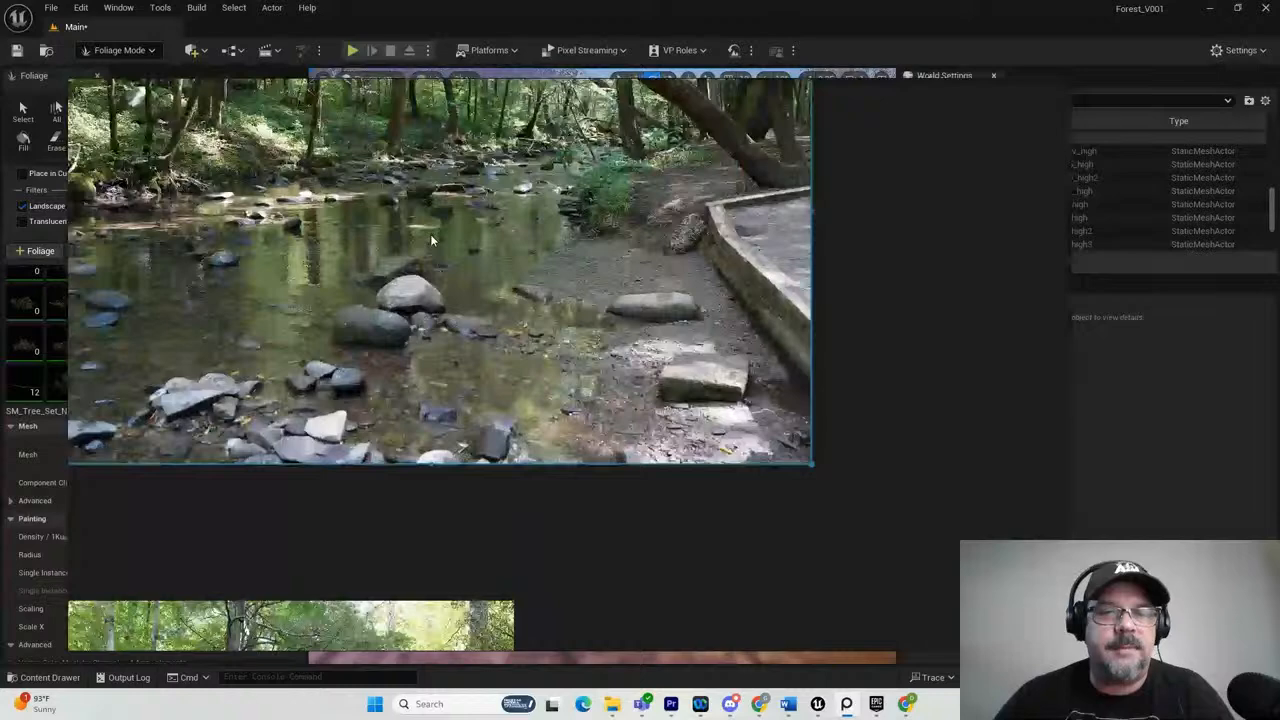
middle_drag(448, 258, 522, 417)
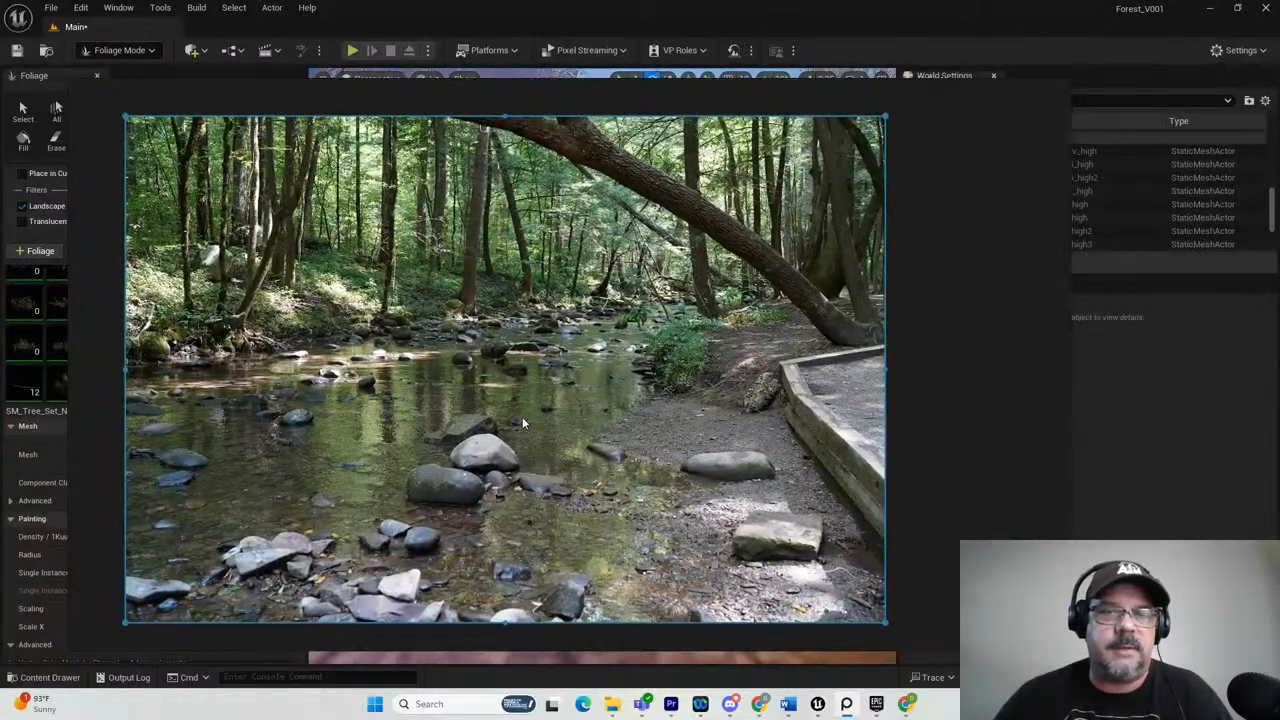